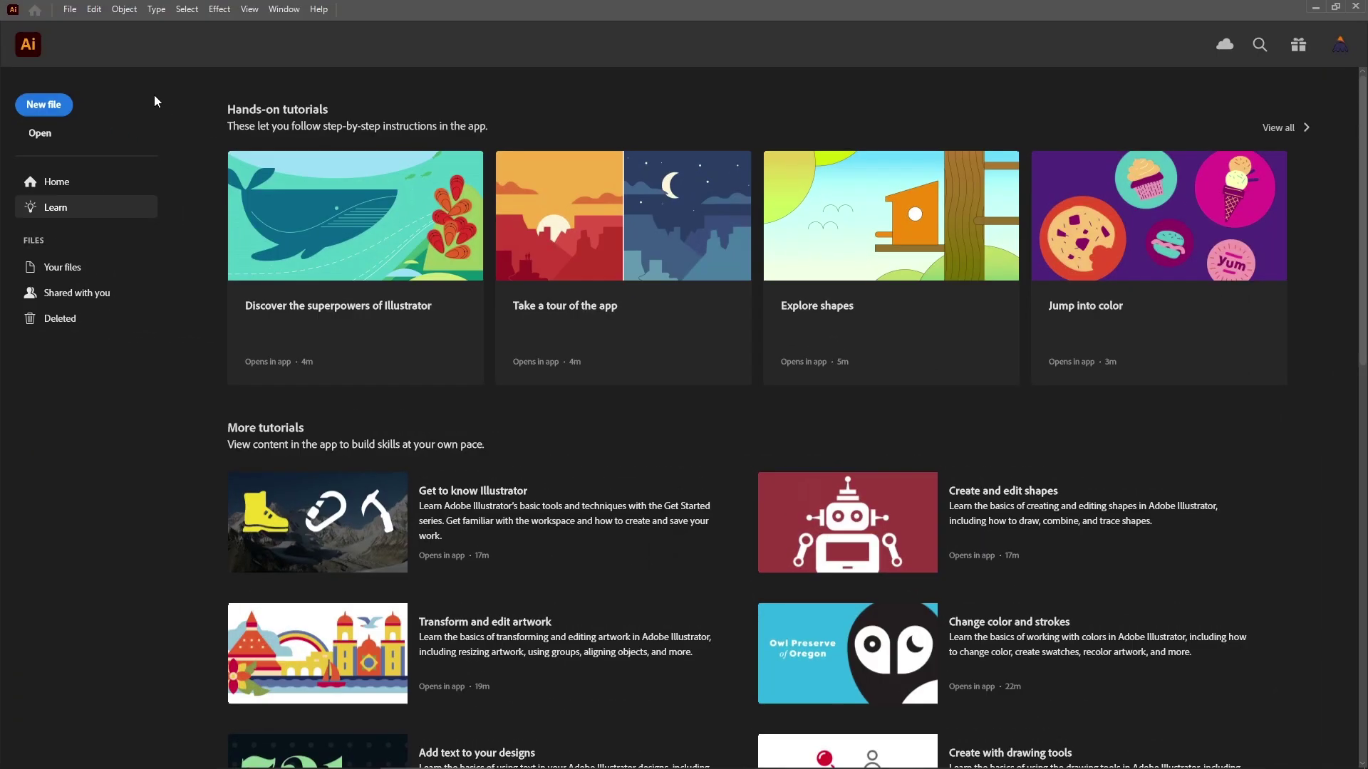
- Set up a new document measured in pixels, 850 px wide and 850 px high
{"action": "left_click", "coordinate": [50, 104]}
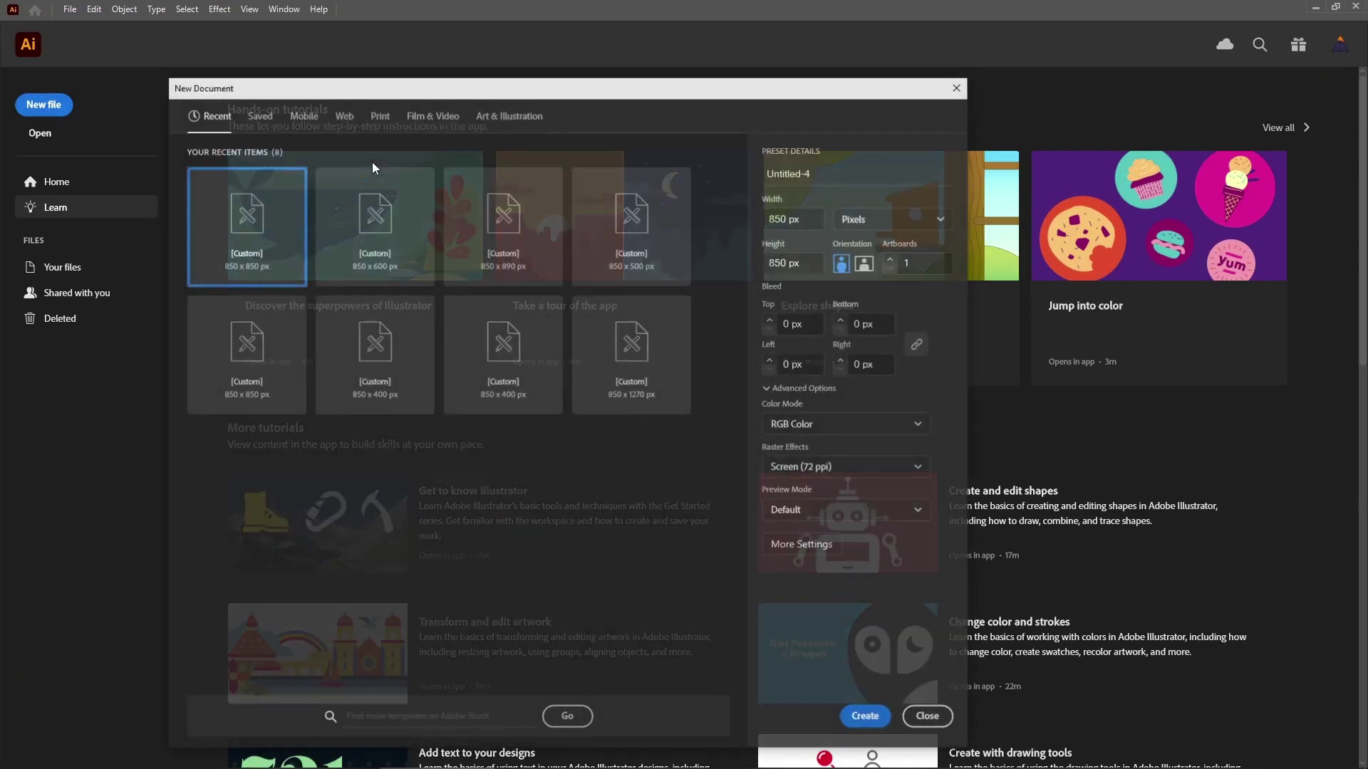
{"action": "left_click", "coordinate": [904, 217]}
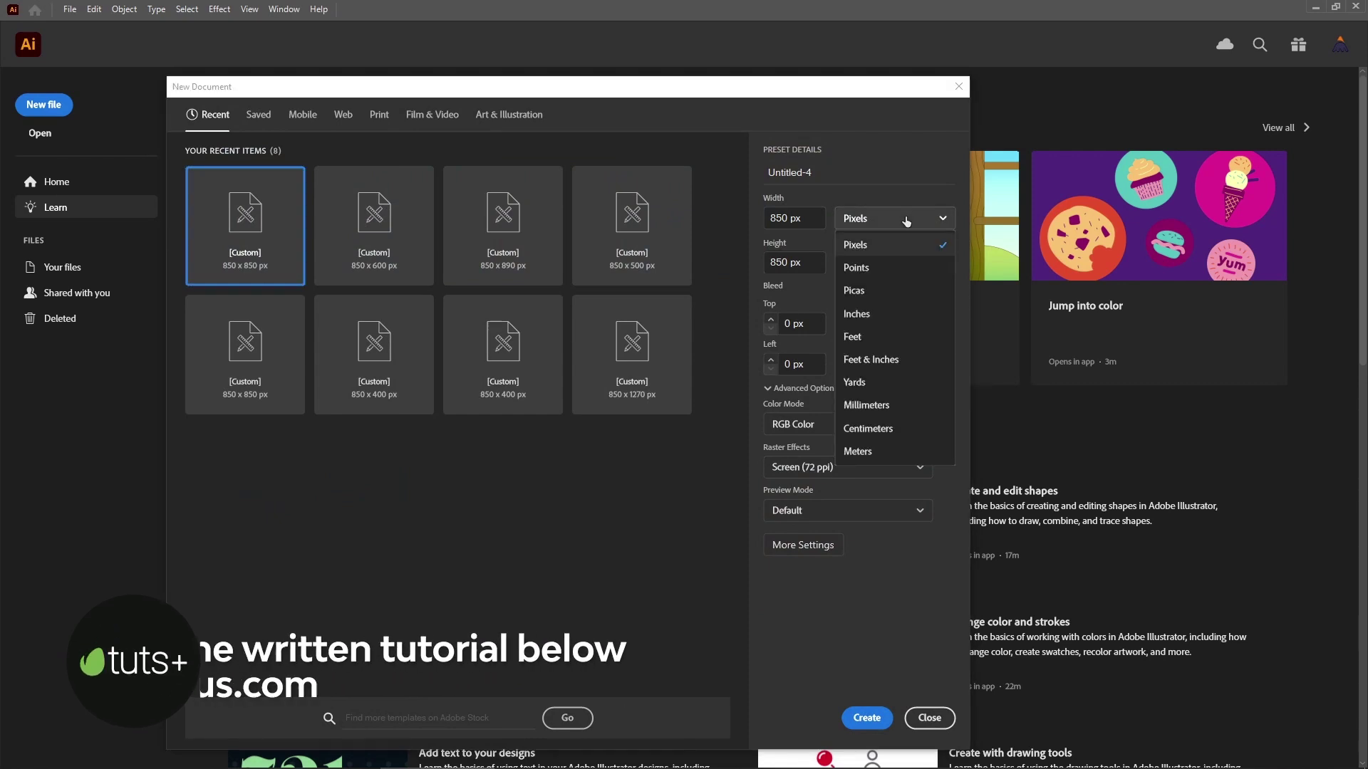
{"action": "left_click", "coordinate": [879, 246]}
{"action": "left_click", "coordinate": [809, 218]}
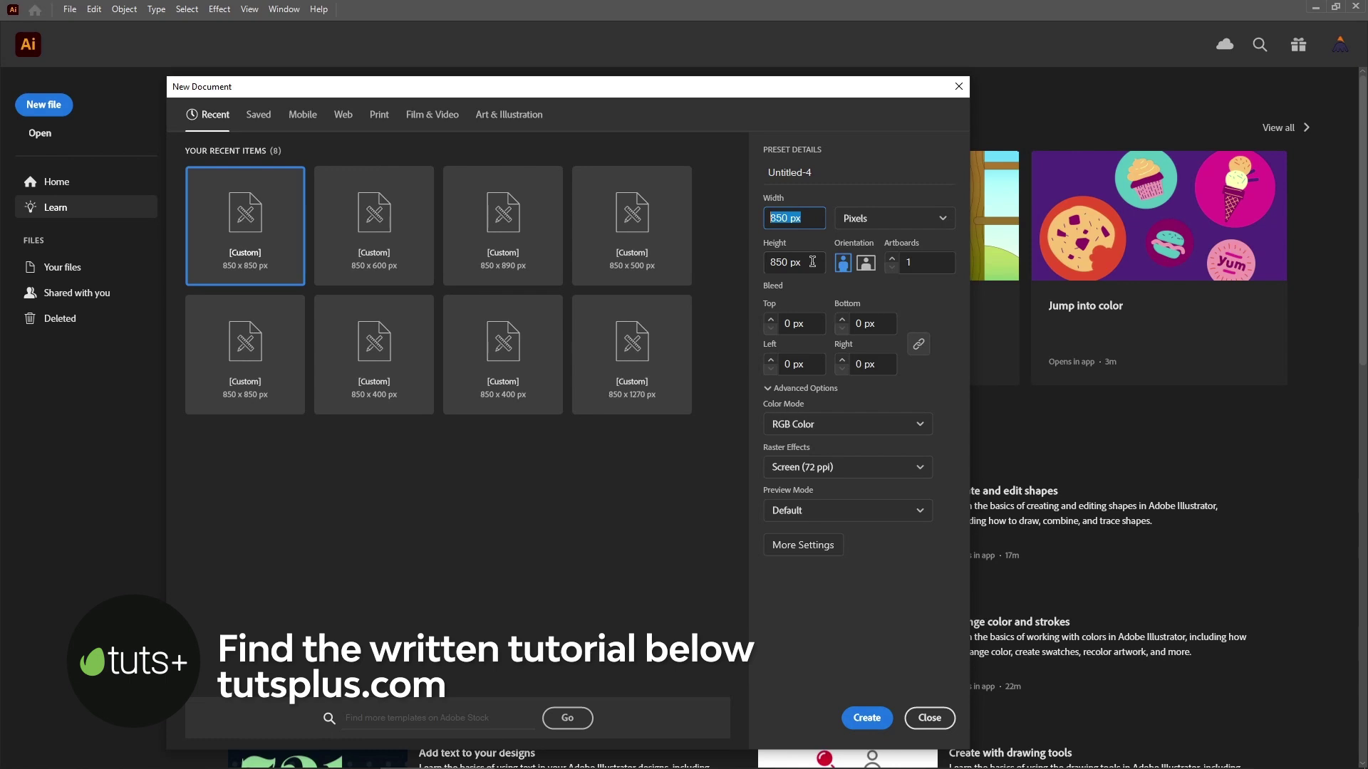
{"action": "left_click", "coordinate": [768, 261]}
- Use RGB Color mode and Screen (72 ppi) raster effects, and create the document
{"action": "left_click", "coordinate": [950, 421]}
{"action": "left_click", "coordinate": [917, 427]}
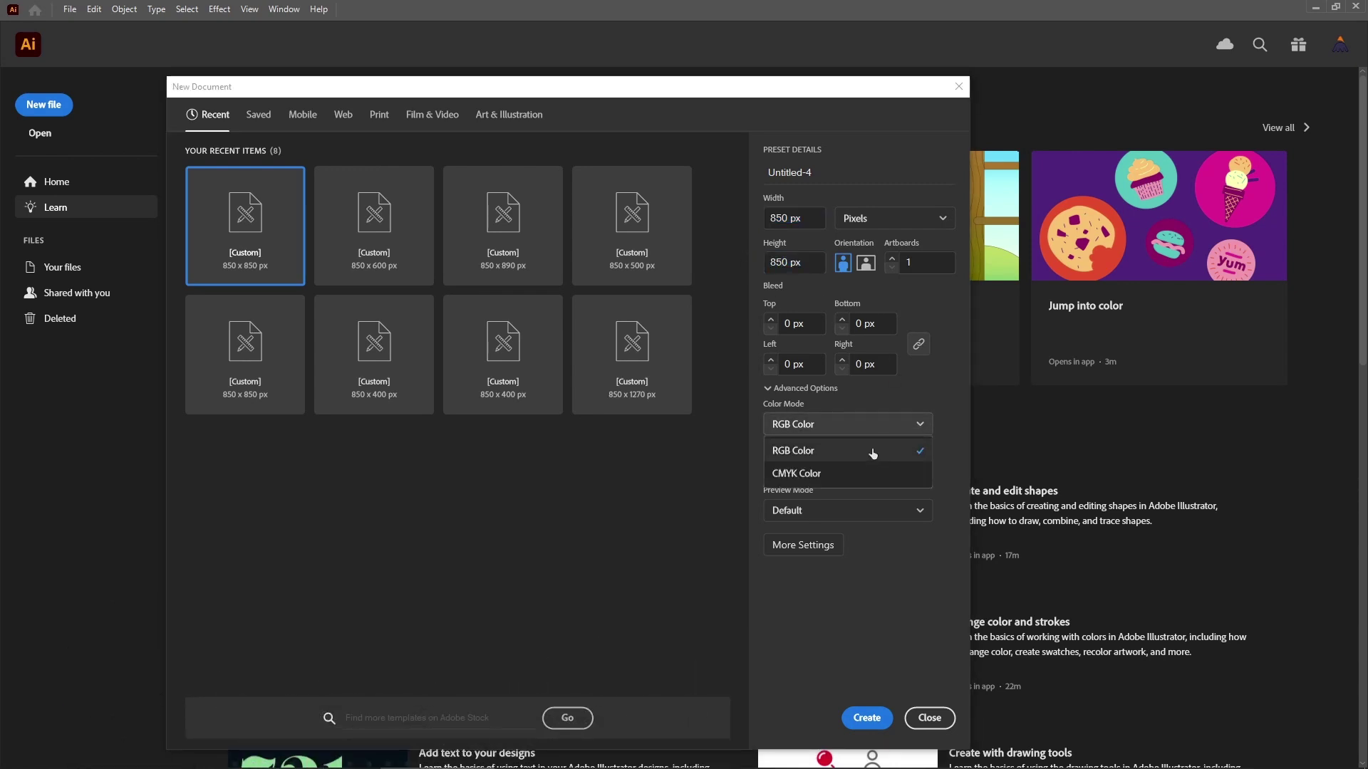
{"action": "left_click", "coordinate": [872, 449]}
{"action": "left_click", "coordinate": [895, 470]}
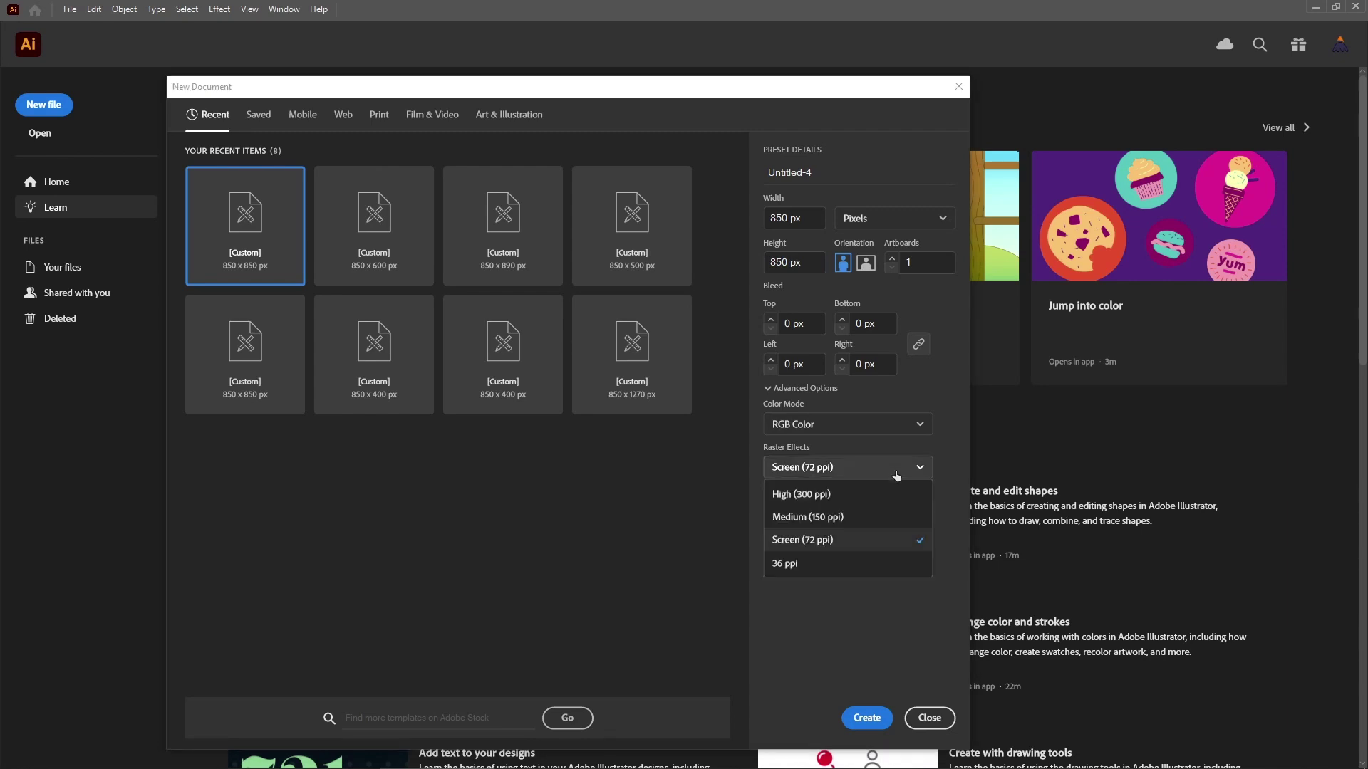
{"action": "left_click", "coordinate": [867, 542]}
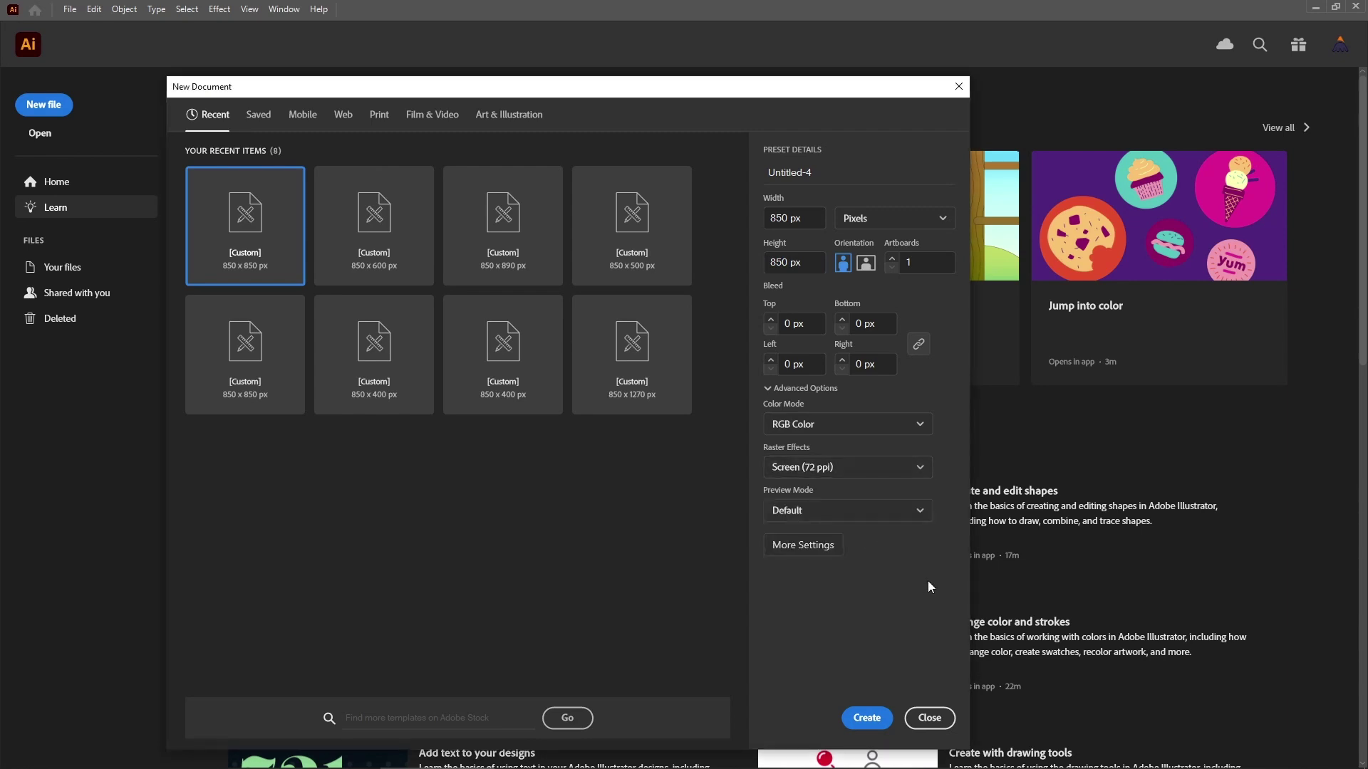
{"action": "left_click", "coordinate": [867, 718]}
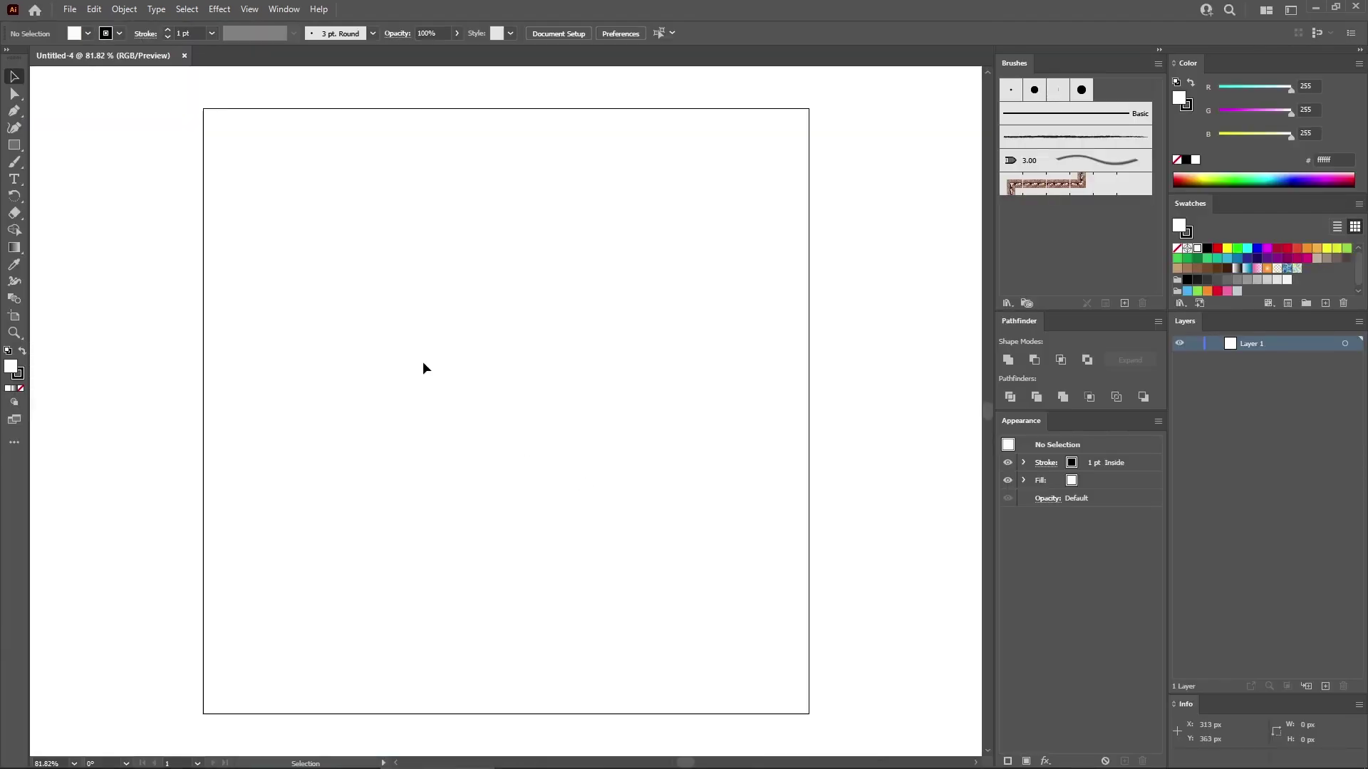
{"action": "left_click", "coordinate": [288, 12]}
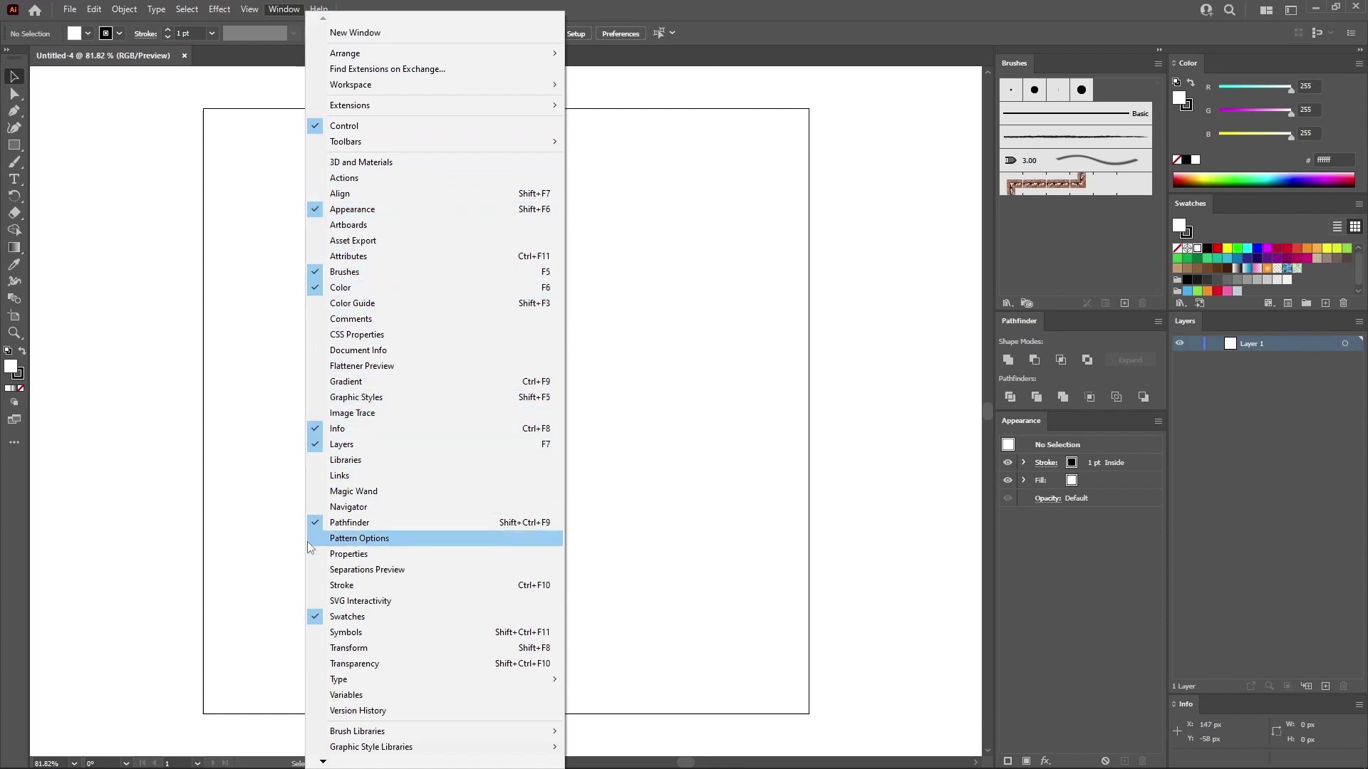
{"action": "left_click", "coordinate": [272, 502]}
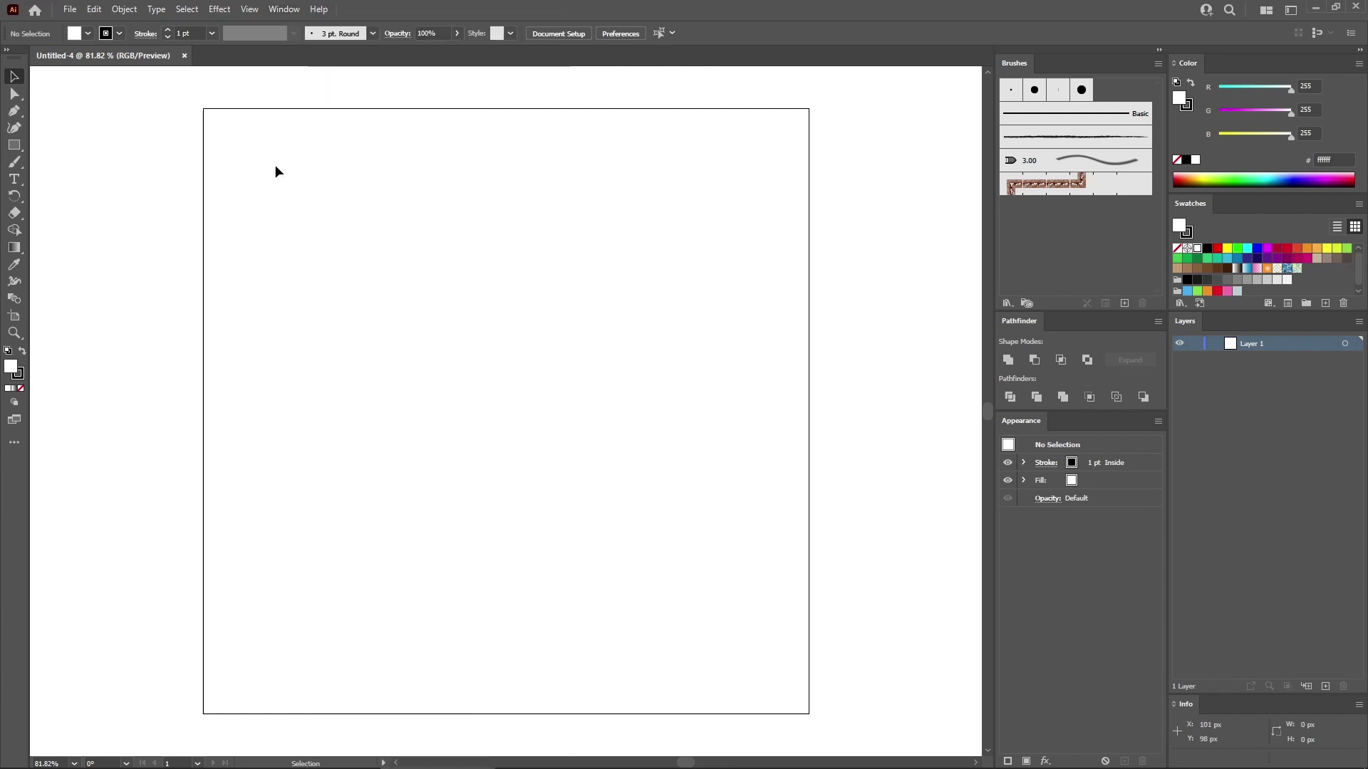
- Show the grid and turn on Snap to Grid
{"action": "left_click", "coordinate": [249, 9]}
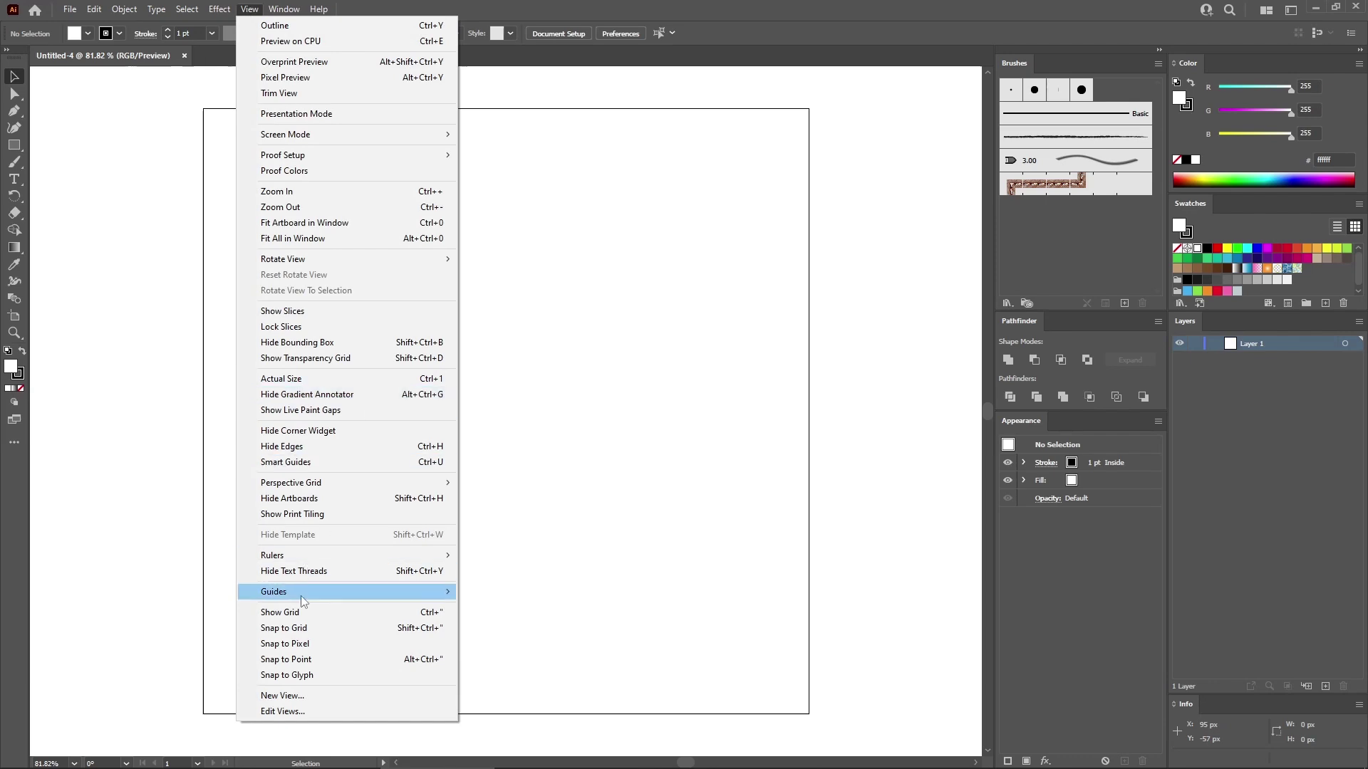
{"action": "left_click", "coordinate": [300, 614]}
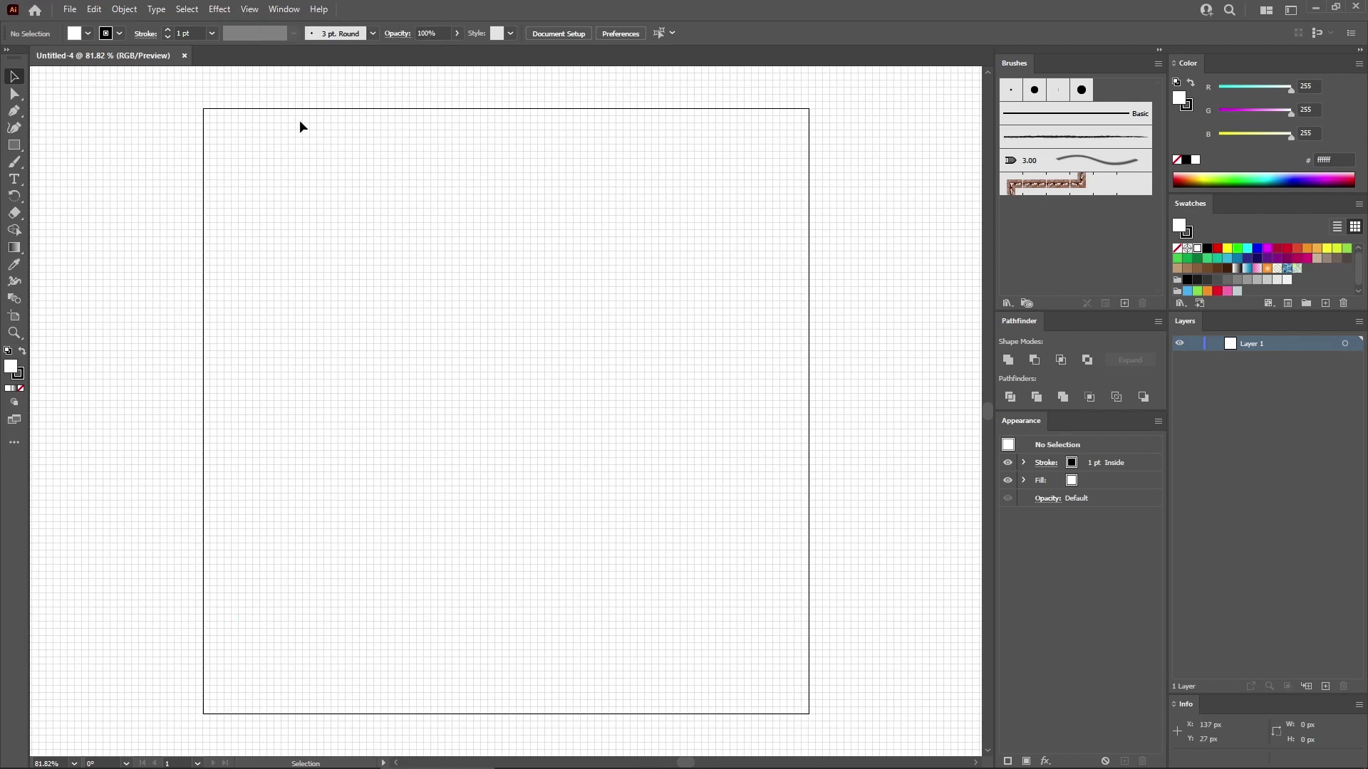
{"action": "left_click", "coordinate": [250, 9]}
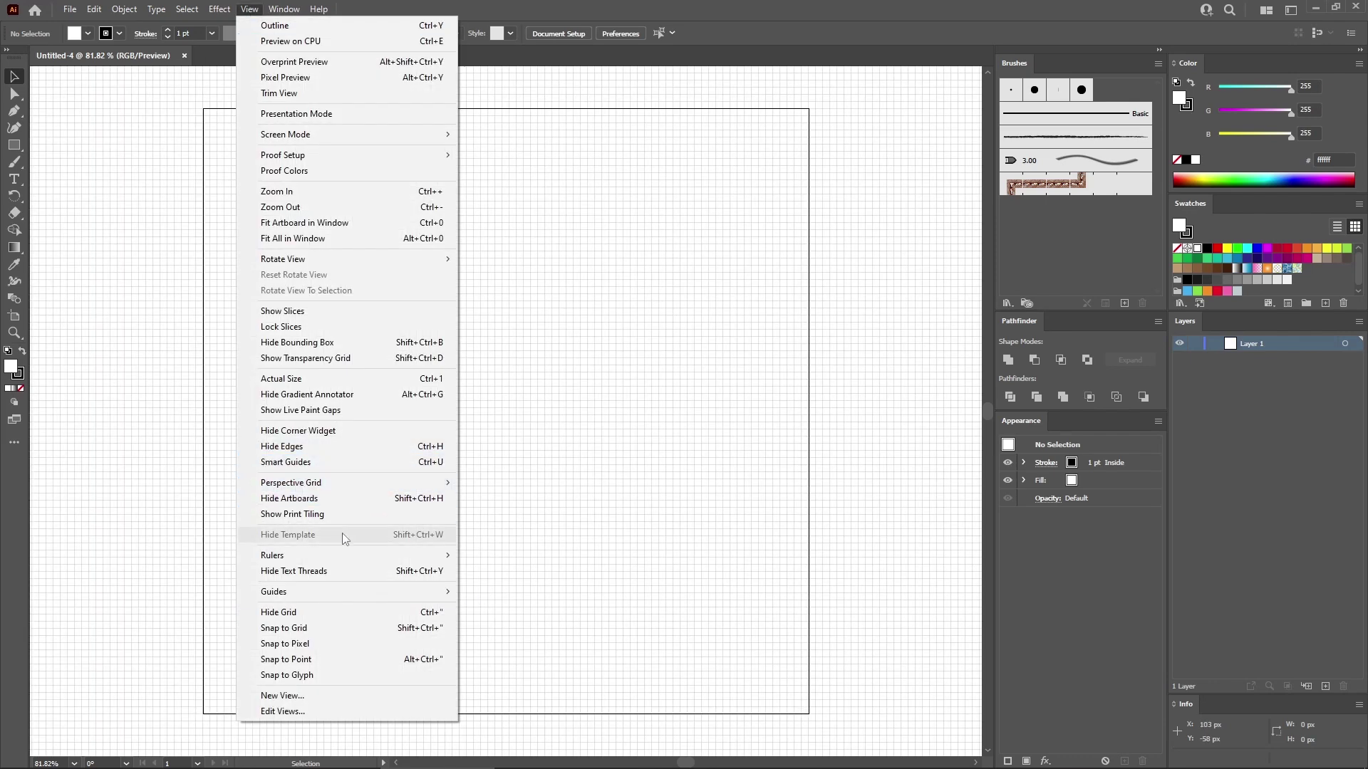
{"action": "left_click", "coordinate": [314, 626]}
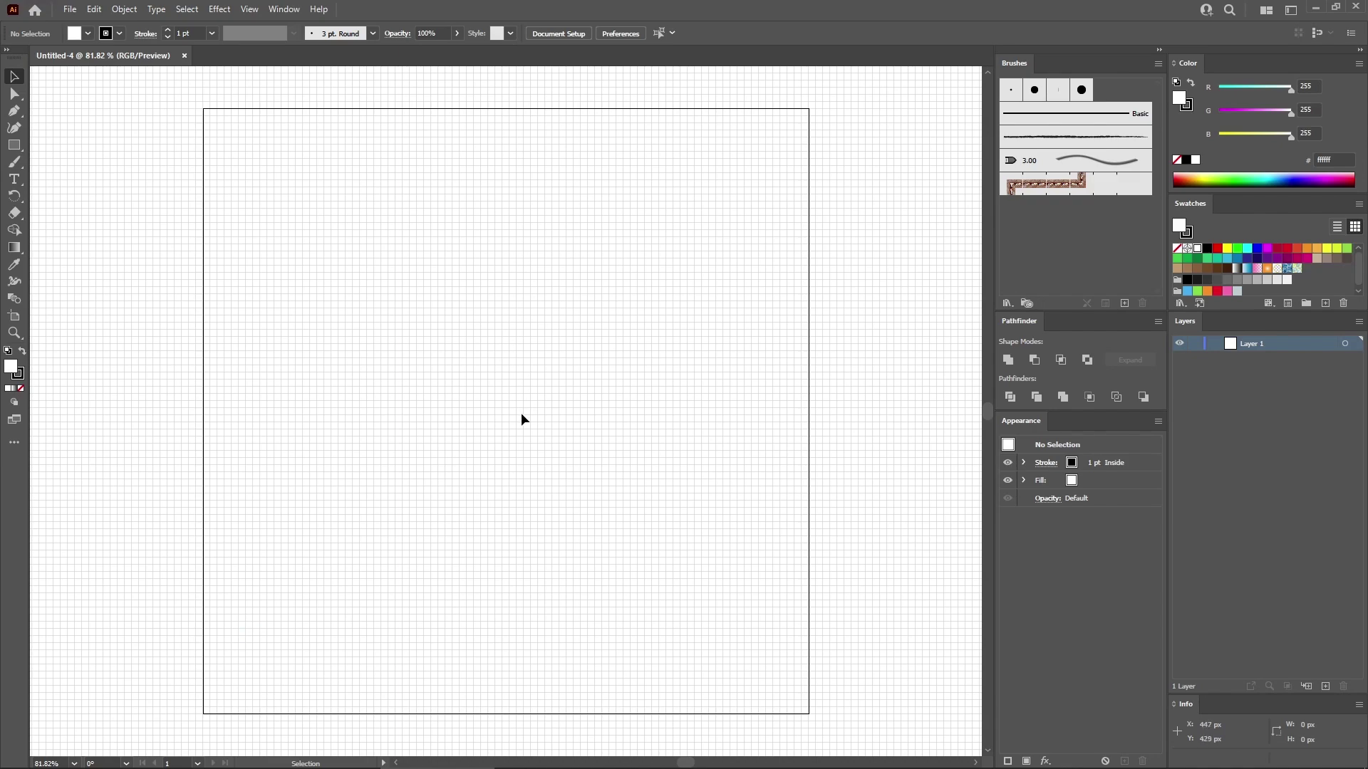
- Set the grid preferences to a gridline every 5 px with 1 subdivision
{"action": "left_click", "coordinate": [96, 9]}
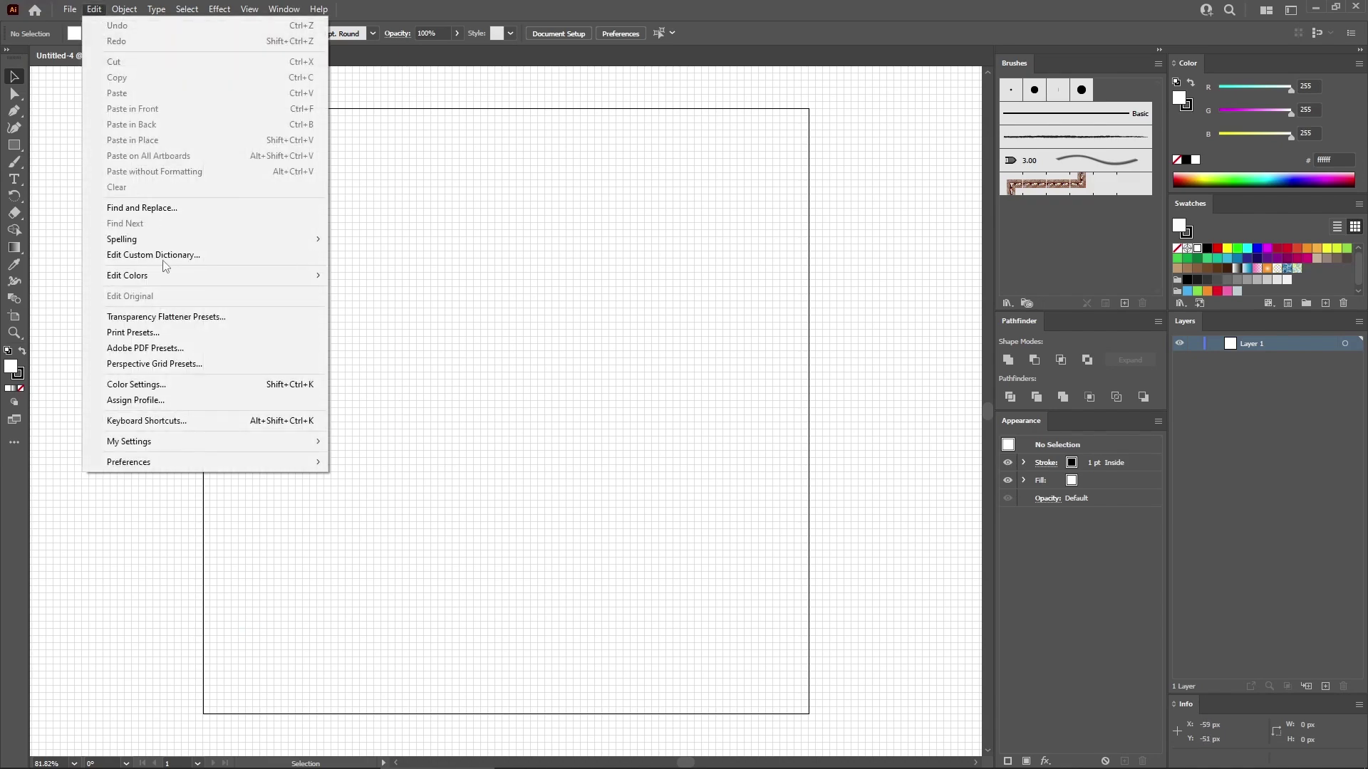
{"action": "mouse_move", "coordinate": [148, 460]}
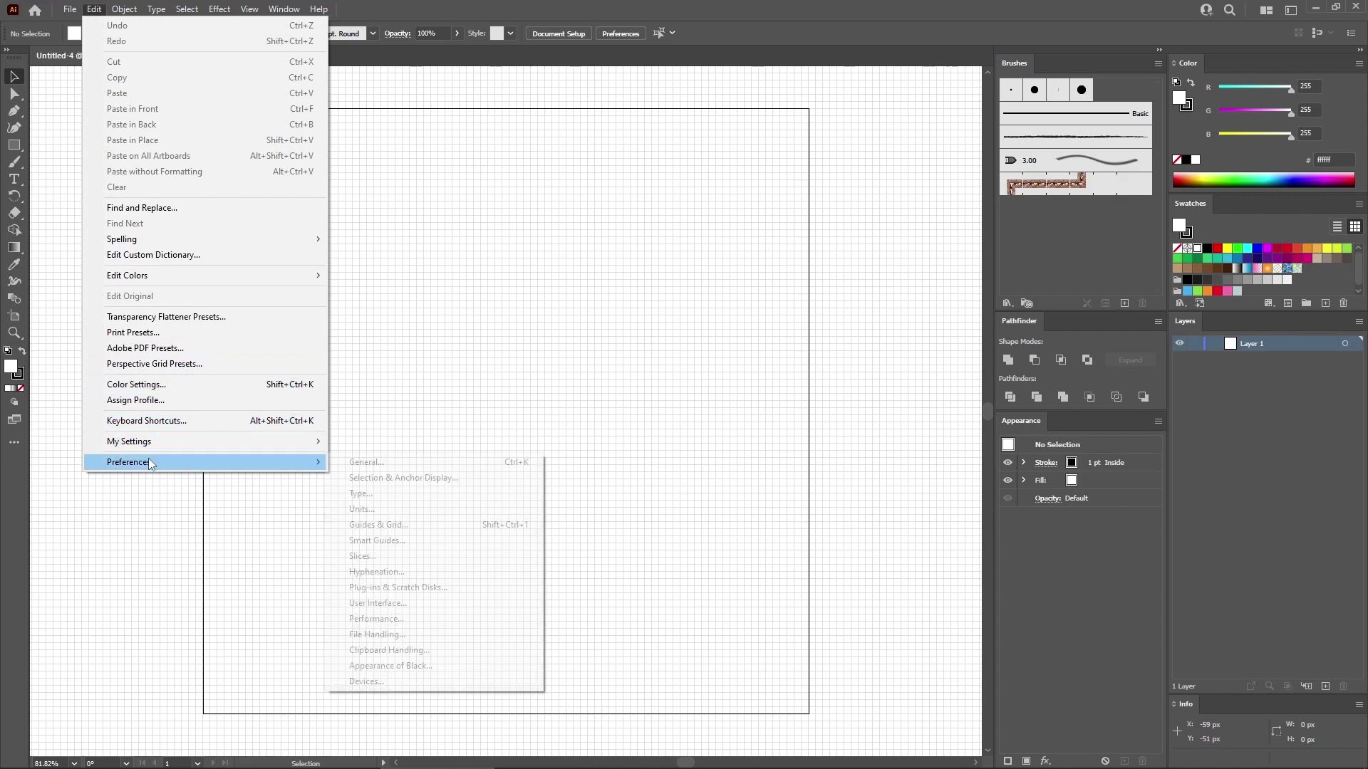
{"action": "left_click", "coordinate": [401, 525]}
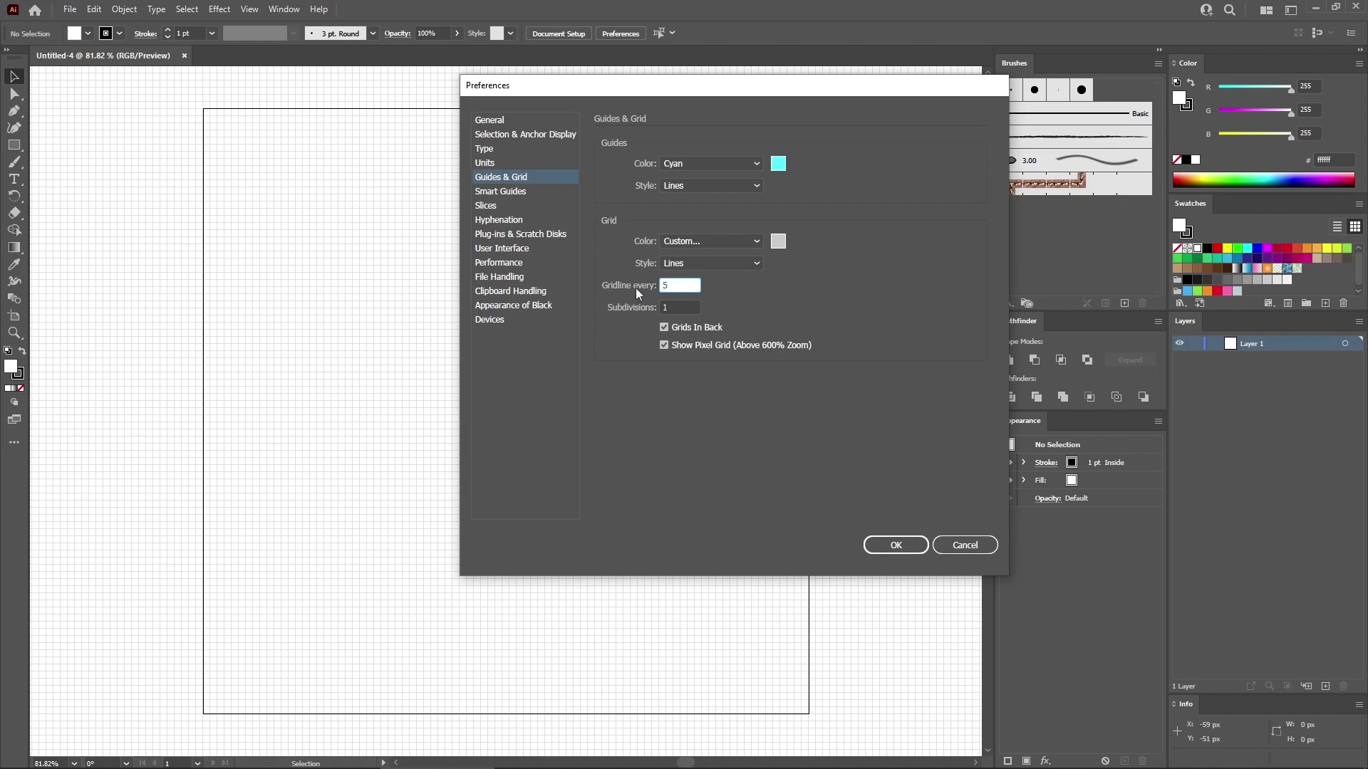
{"action": "left_click", "coordinate": [883, 547]}
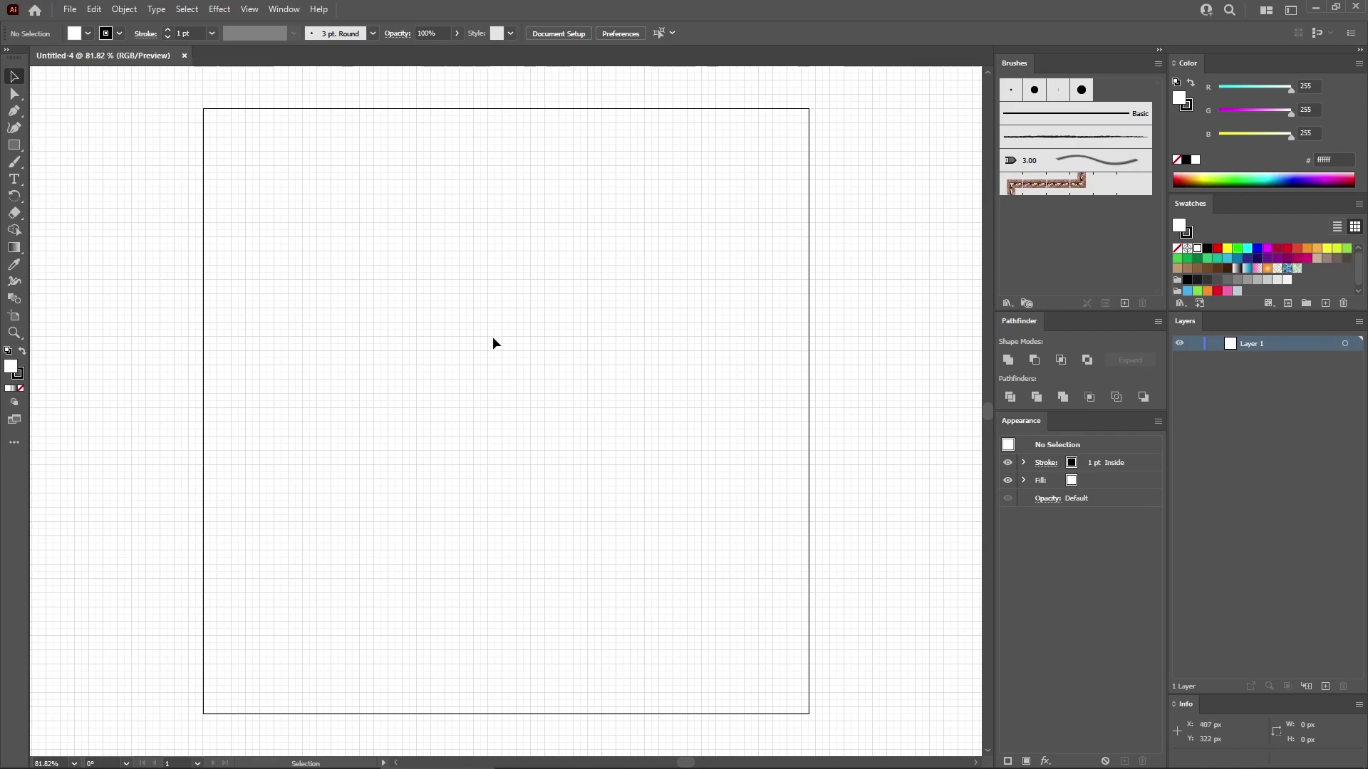
- Create a rectangle 15 px wide and 5 px high on the artboard
{"action": "key", "text": "a"}
{"action": "key", "text": "ctrl+equal"}
{"action": "key", "text": "ctrl+equal"}
{"action": "key", "text": "ctrl+equal"}
{"action": "key", "text": "v"}
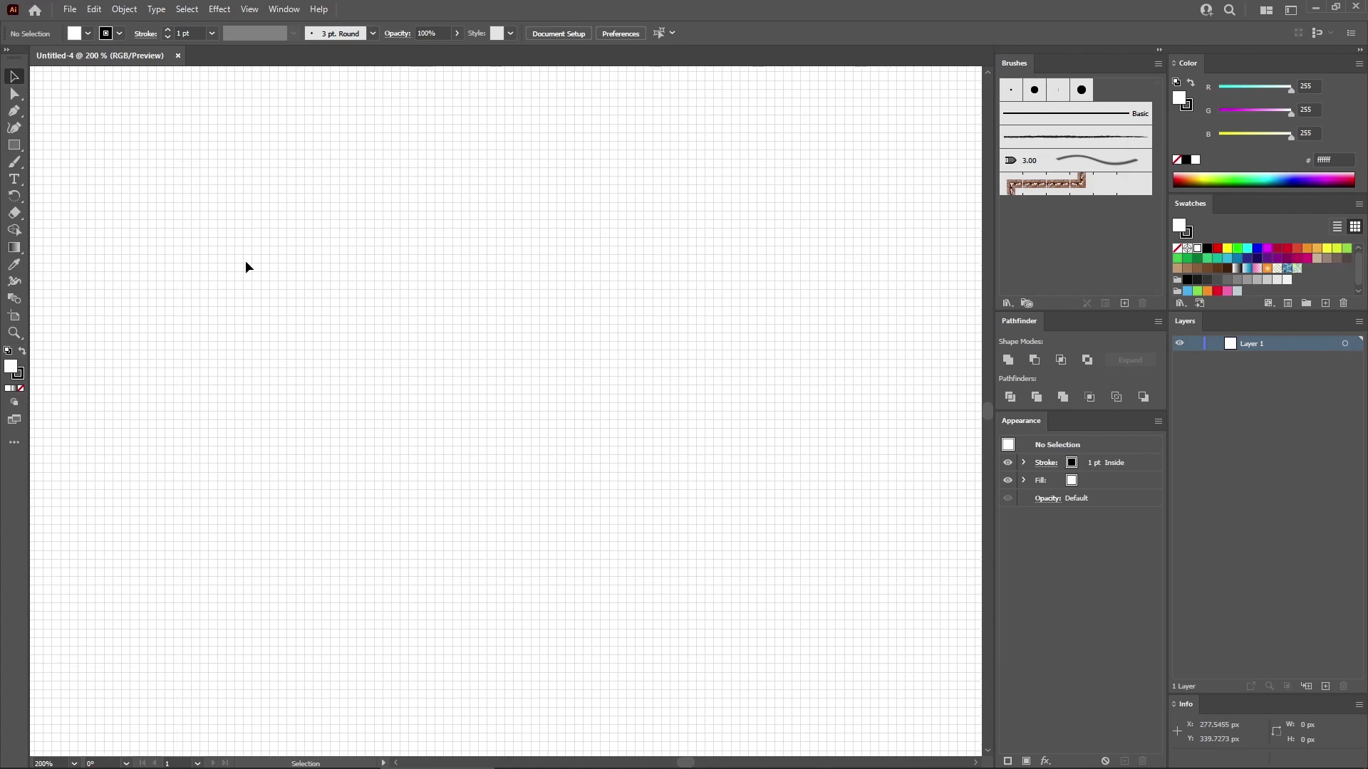
{"action": "left_click", "coordinate": [15, 145]}
{"action": "left_click_drag", "start_coordinate": [383, 351], "coordinate": [527, 437]}
{"action": "key", "text": "ctrl+z"}
{"action": "left_click", "coordinate": [442, 344]}
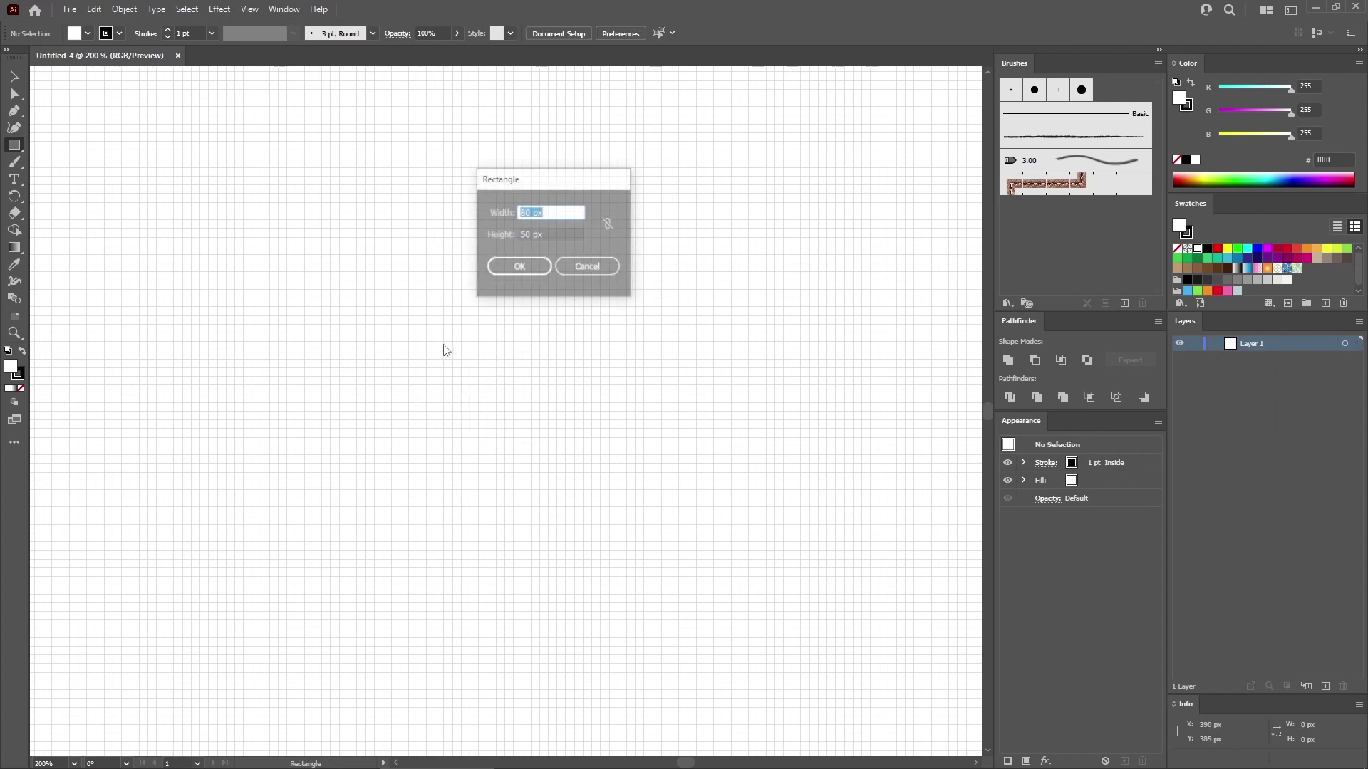
{"action": "left_click", "coordinate": [548, 234]}
{"action": "type", "text": "5"}
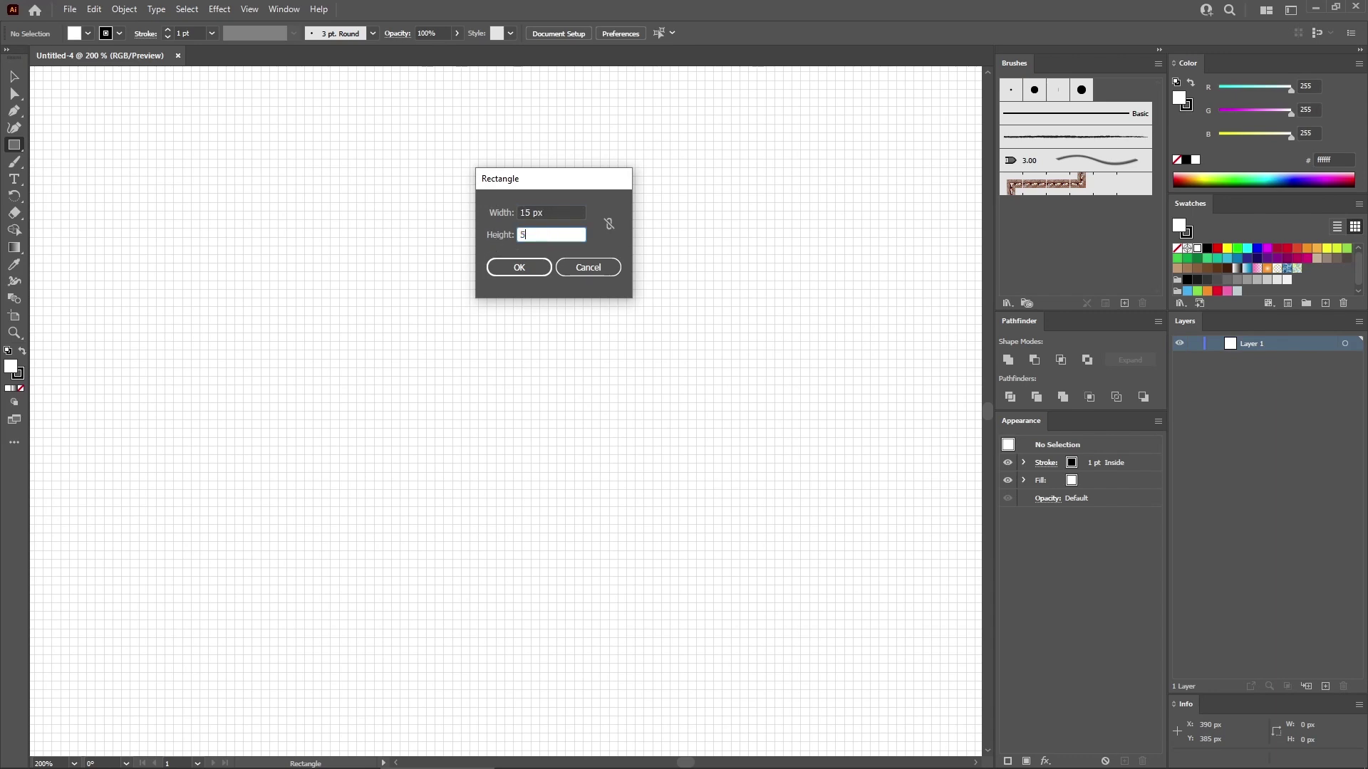
{"action": "left_click", "coordinate": [516, 269]}
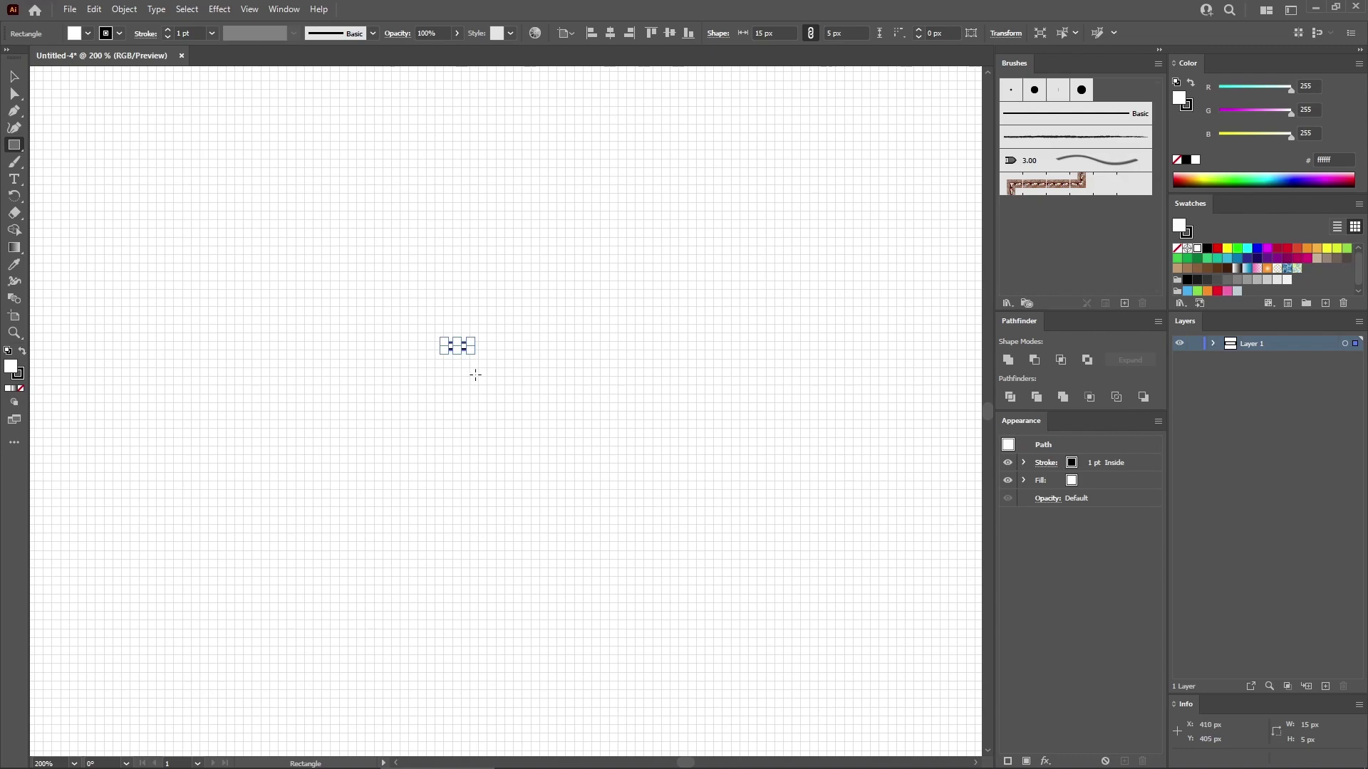
- Remove the small rectangle's stroke and make its fill black (R 0, G 0, B 0)
{"action": "key", "text": "ctrl+plus"}
{"action": "key", "text": "ctrl+plus"}
{"action": "key", "text": "ctrl+plus"}
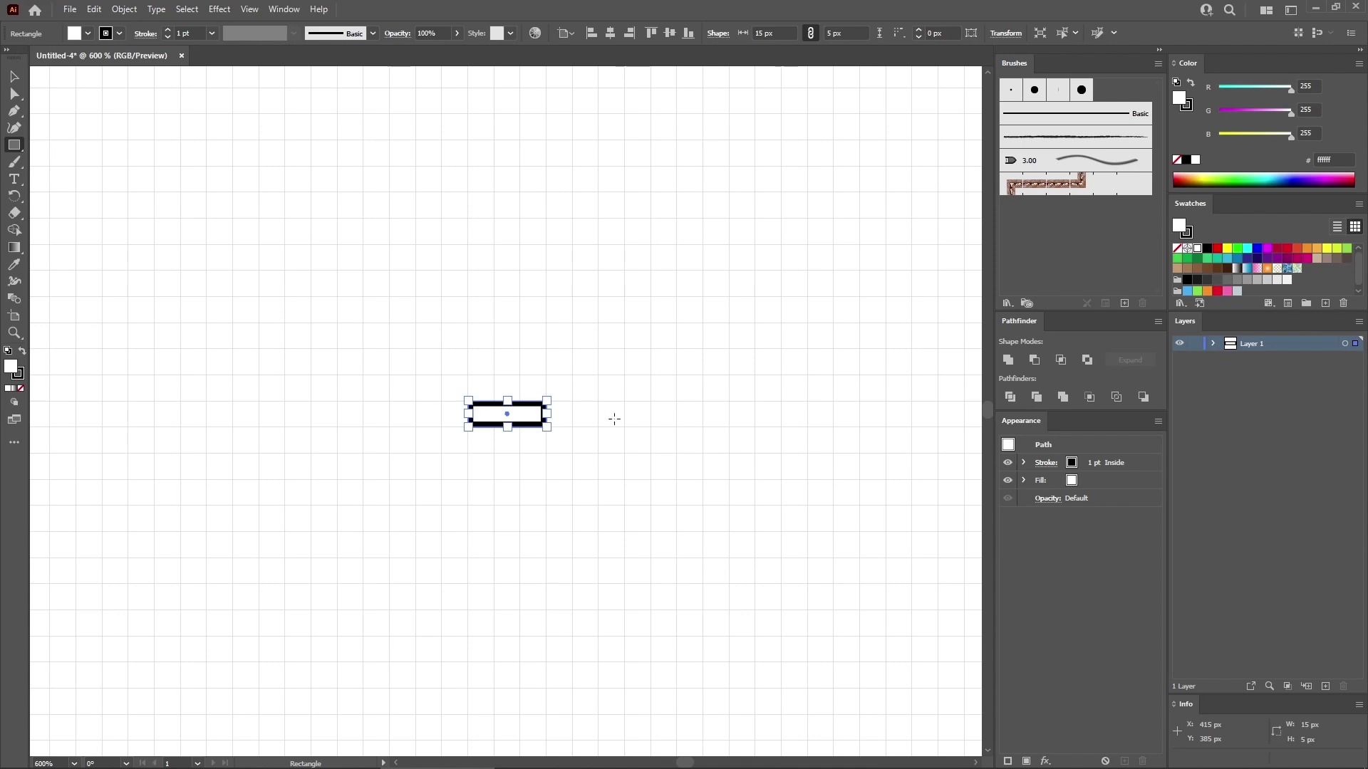
{"action": "left_click", "coordinate": [1131, 466]}
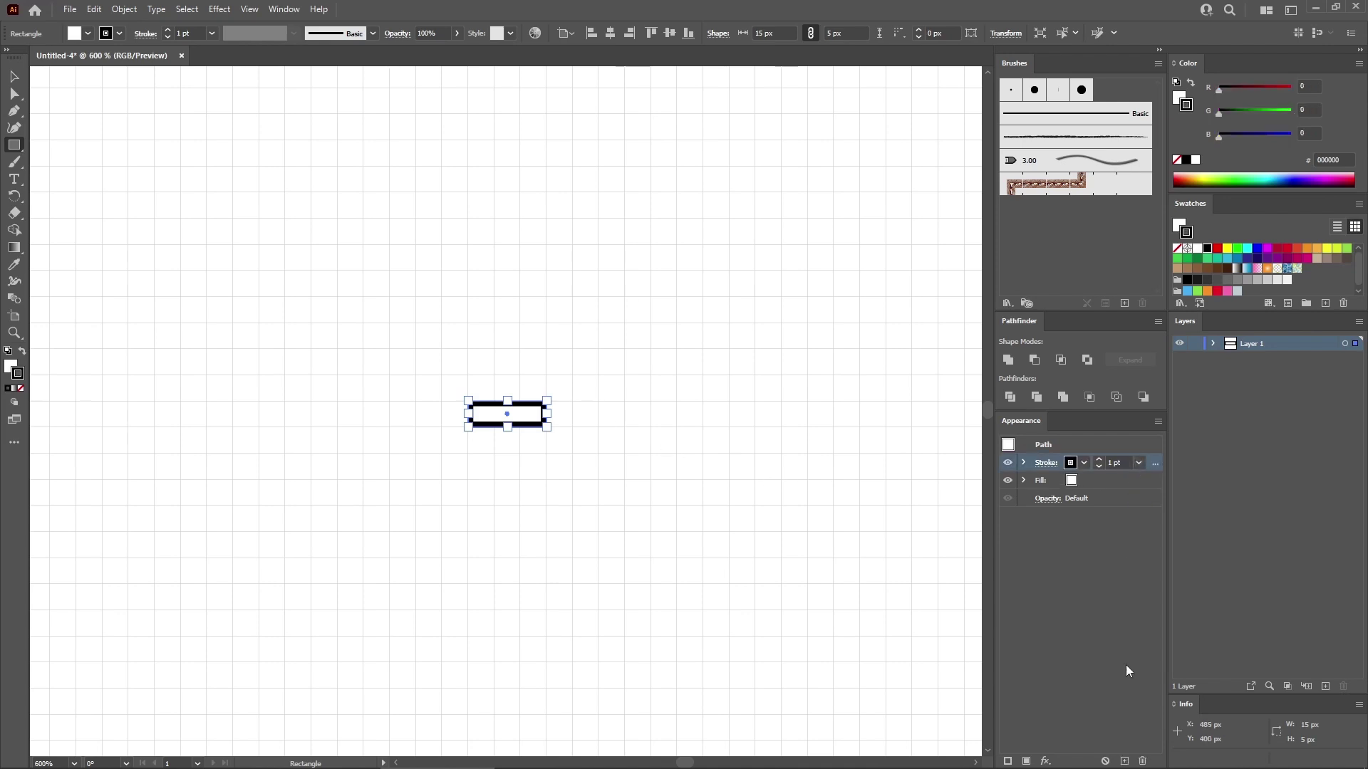
{"action": "left_click", "coordinate": [1143, 759]}
{"action": "left_click", "coordinate": [1114, 484]}
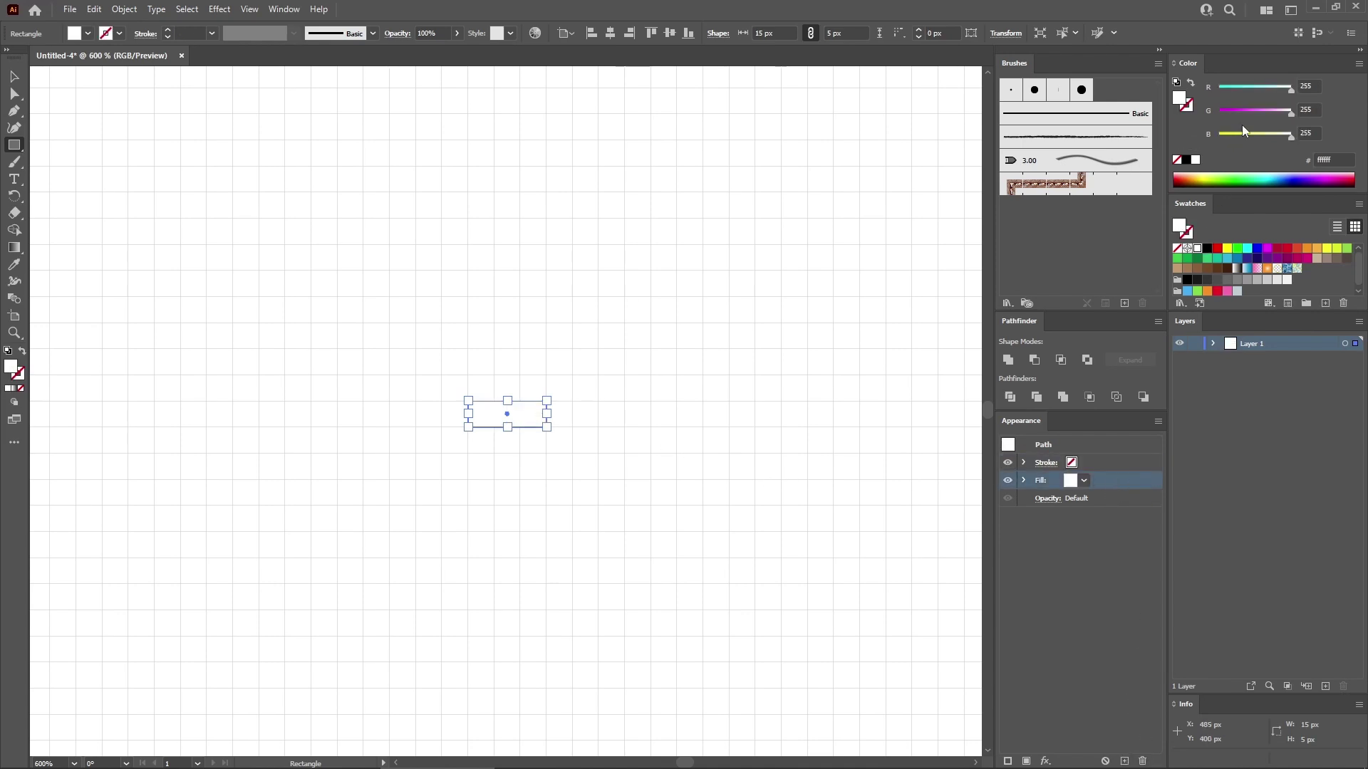
{"action": "left_click_drag", "start_coordinate": [1271, 88], "coordinate": [1218, 139]}
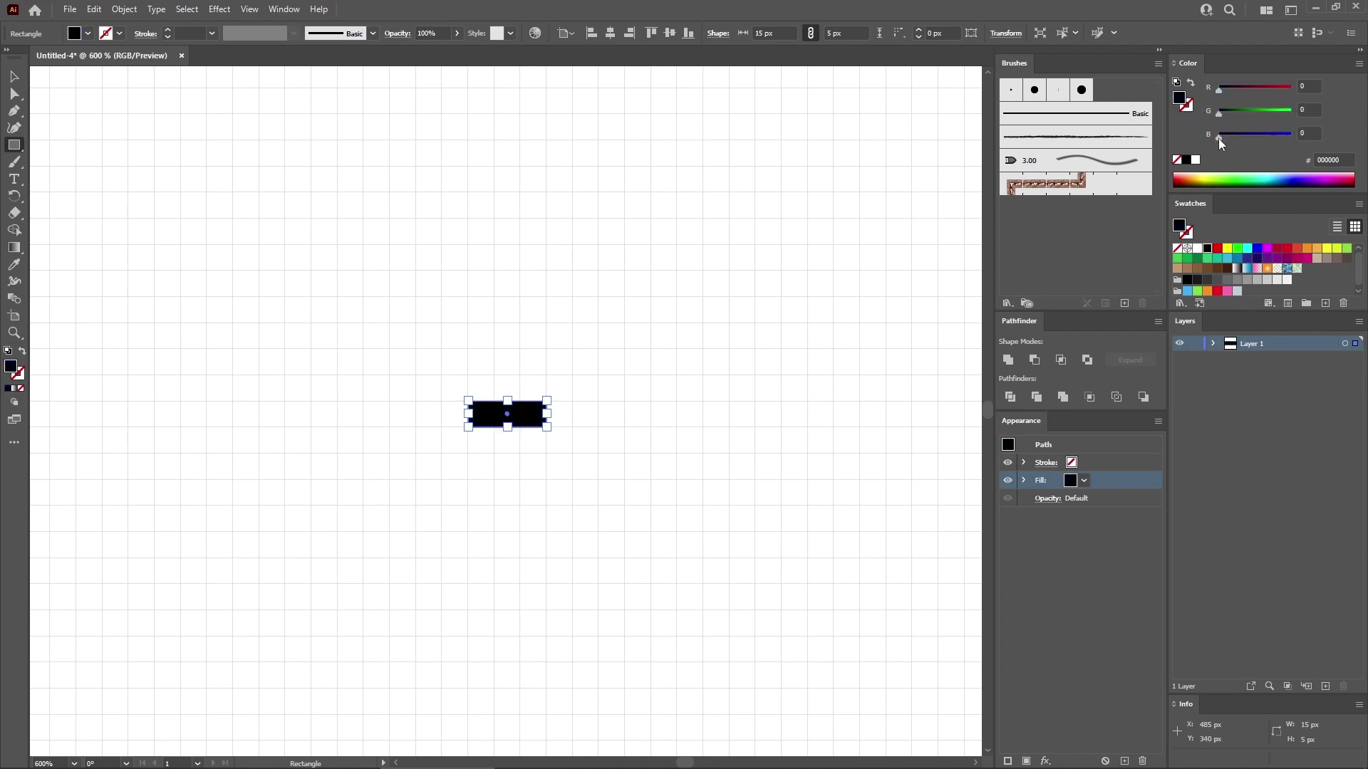
- Round all corners of the black rectangle, entering a 5 px corner radius
{"action": "left_click", "coordinate": [15, 94]}
{"action": "left_click", "coordinate": [614, 33]}
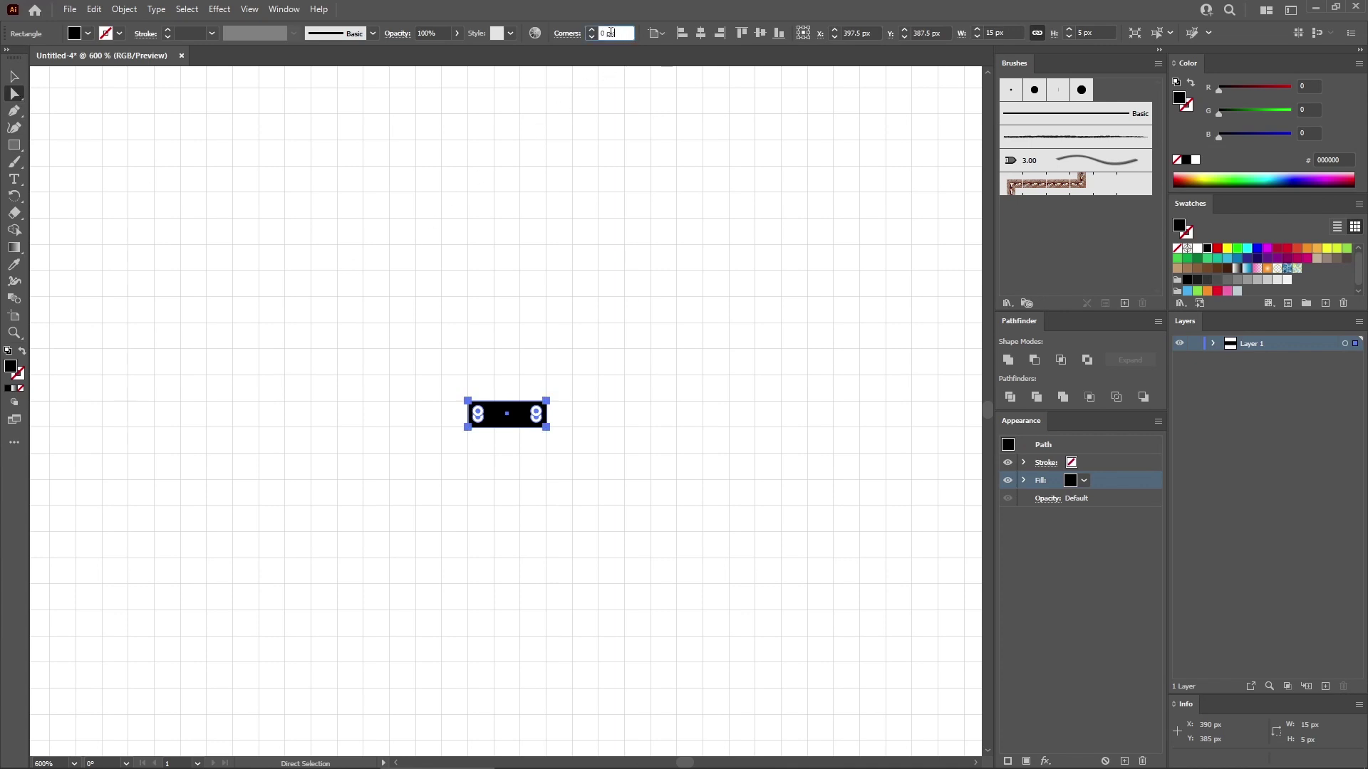
{"action": "type", "text": "5"}
{"action": "key", "text": "Return"}
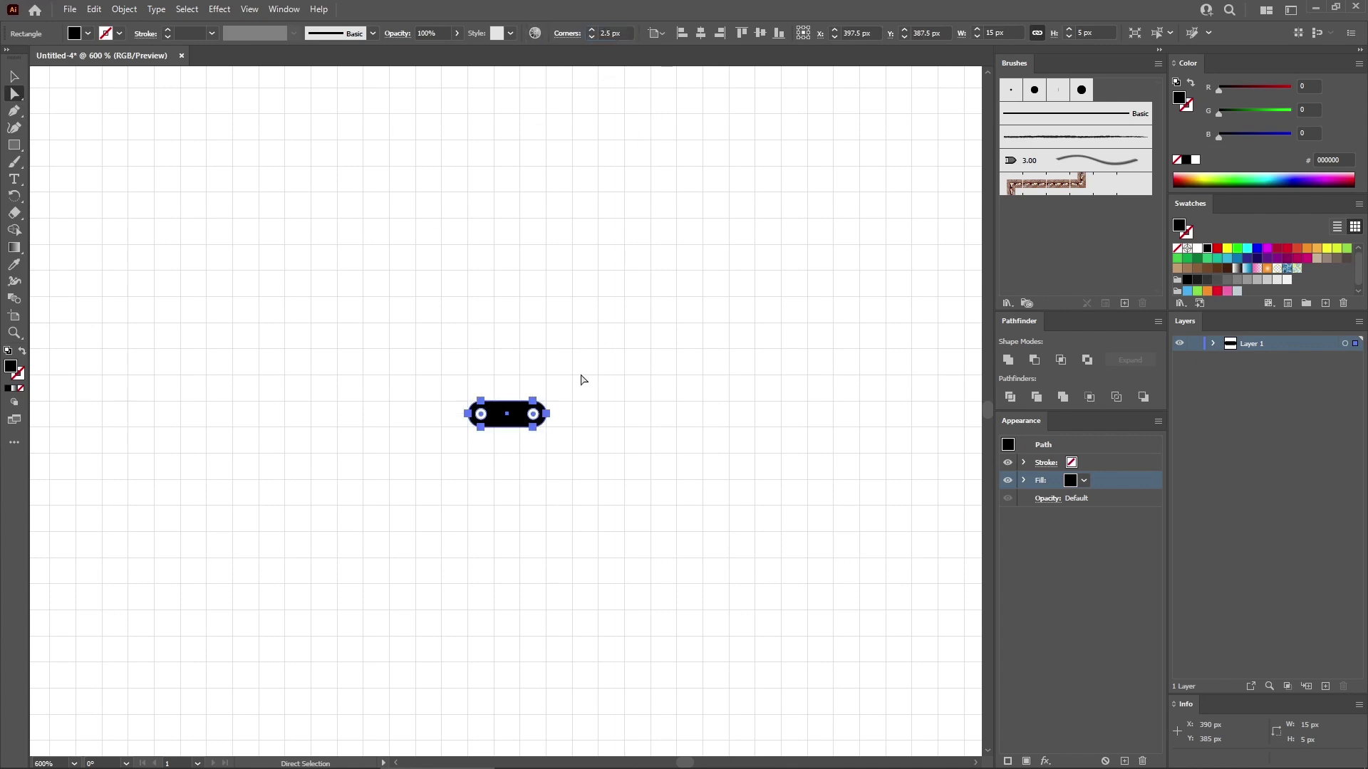
{"action": "left_click", "coordinate": [533, 464]}
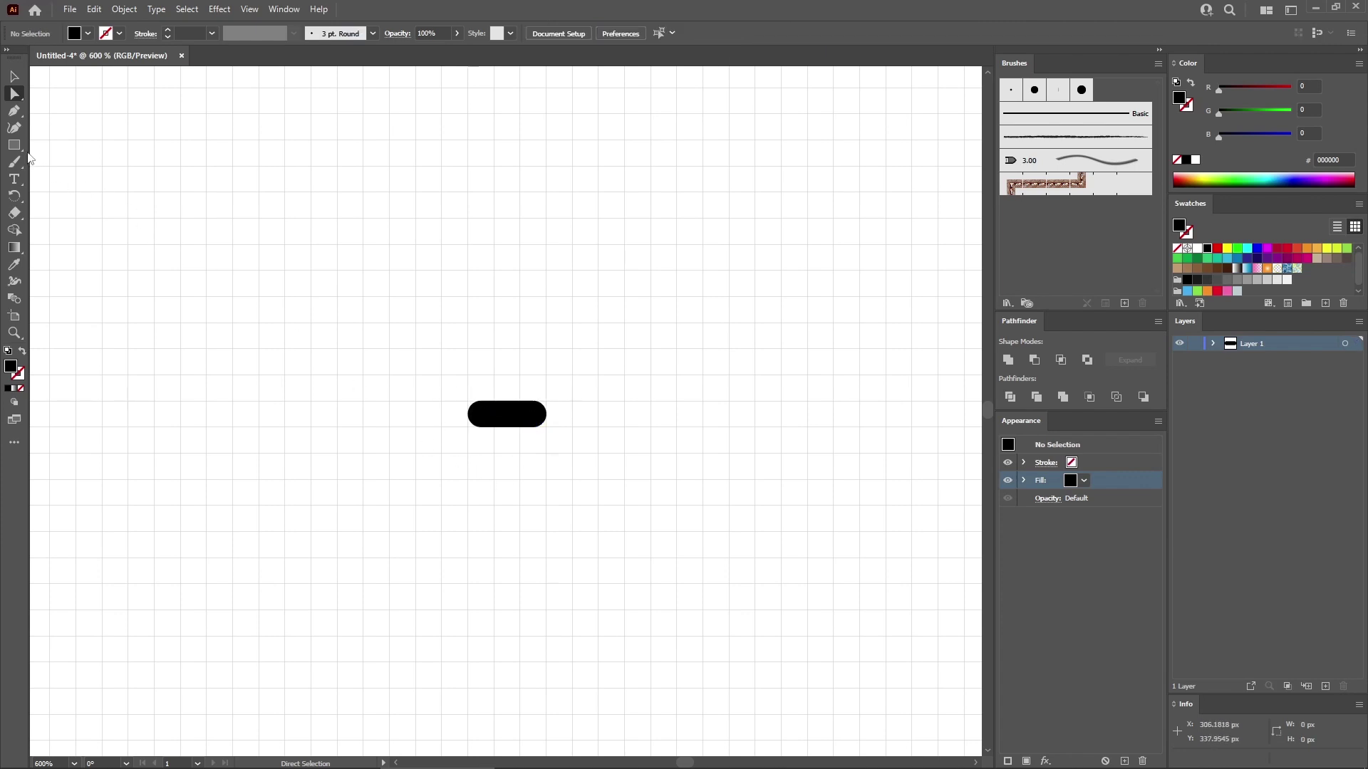
- Draw a 20 by 5 px rectangle over the rounded shape, aligned to its left end, and remove its fill
{"action": "left_click", "coordinate": [18, 147]}
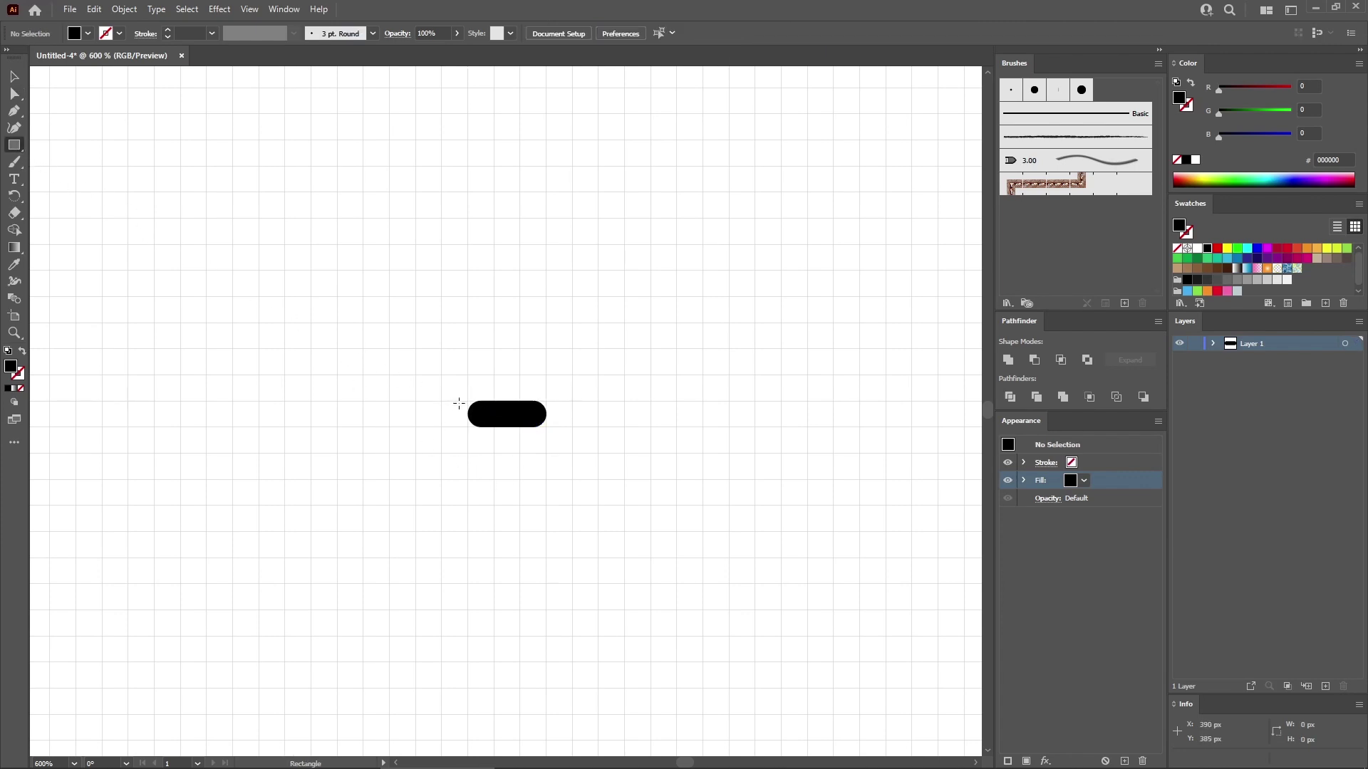
{"action": "left_click_drag", "start_coordinate": [468, 401], "coordinate": [572, 427]}
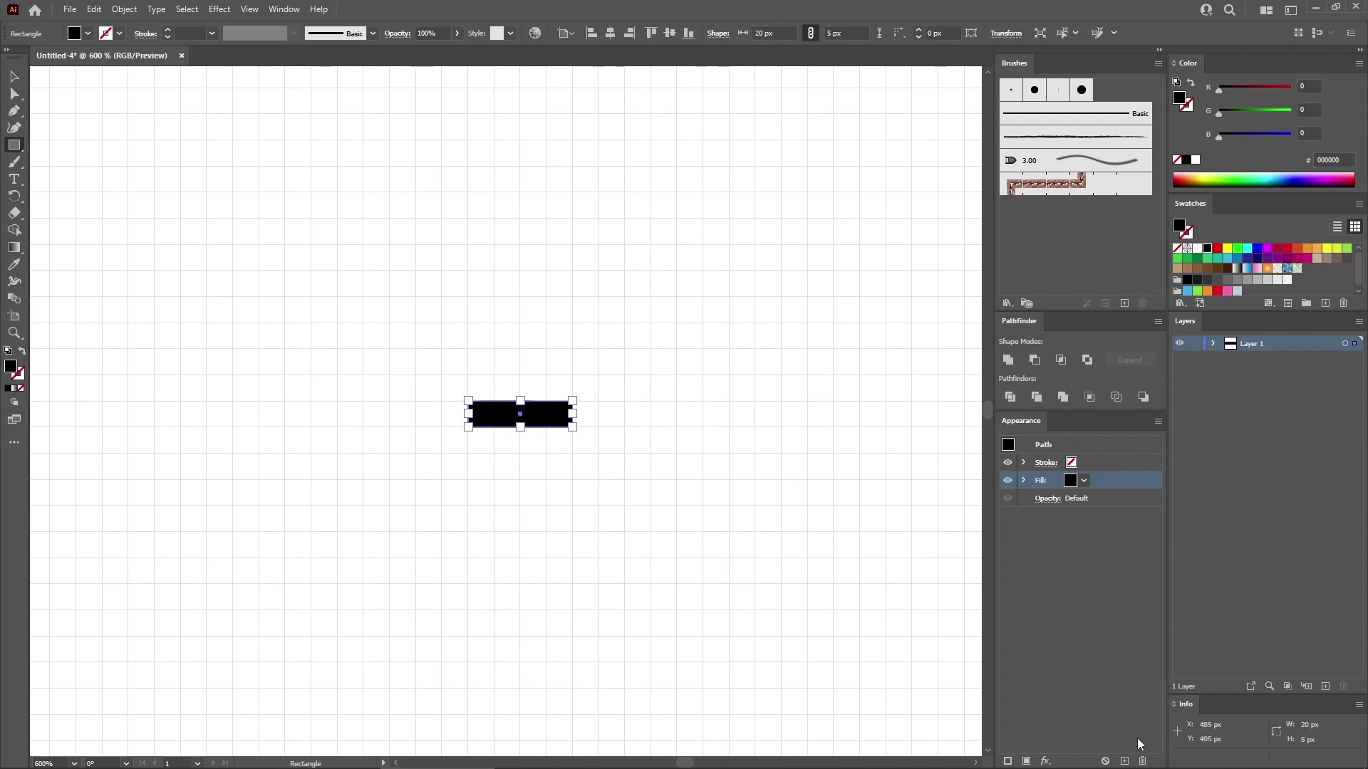
{"action": "left_click", "coordinate": [1142, 762]}
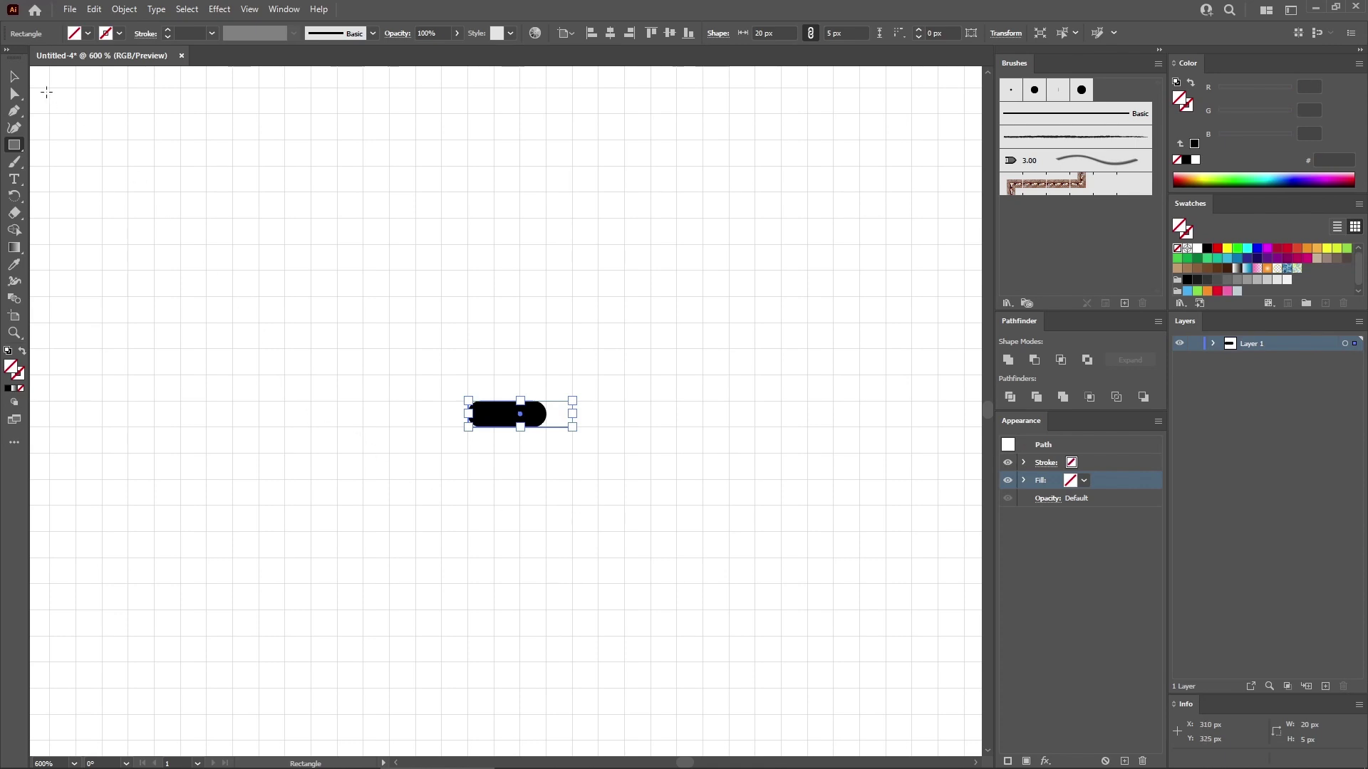
- Save the rounded shape and the invisible rectangle together as a pattern swatch, and delete both from the artboard
{"action": "left_click", "coordinate": [17, 78]}
{"action": "left_click_drag", "start_coordinate": [399, 315], "coordinate": [646, 490]}
{"action": "left_click_drag", "start_coordinate": [528, 422], "coordinate": [1324, 289]}
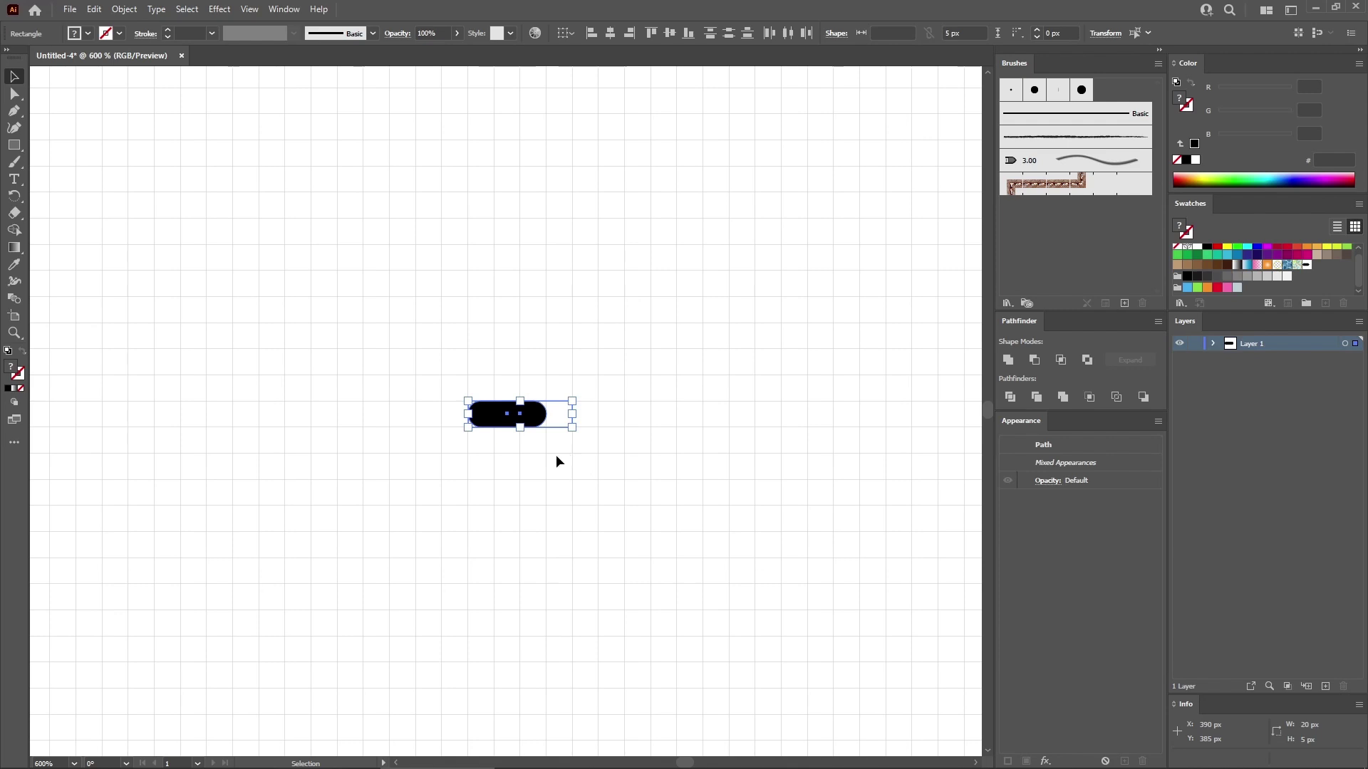
{"action": "key", "text": "Delete"}
- Draw an ellipse 30 px wide and 15 px high and fill it with black
{"action": "left_click_drag", "start_coordinate": [15, 145], "coordinate": [61, 160]}
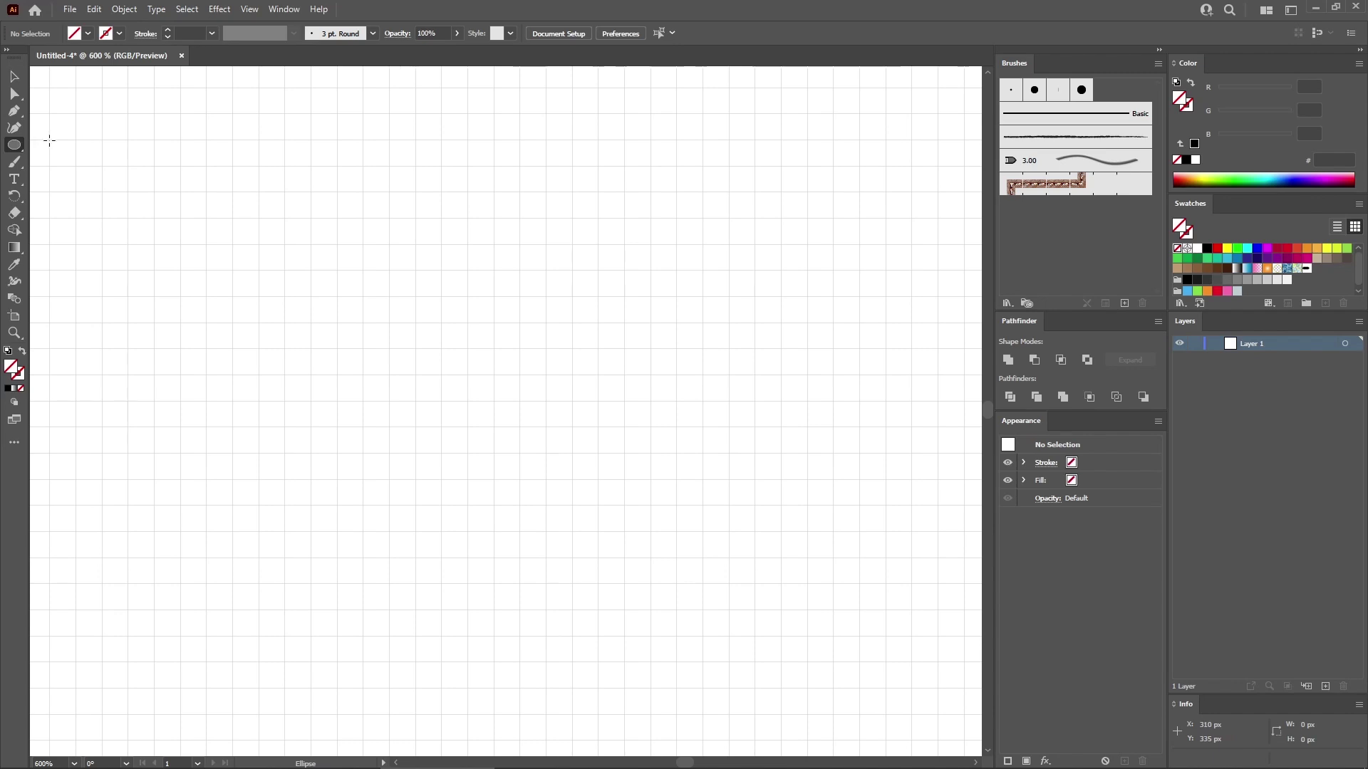
{"action": "left_click_drag", "start_coordinate": [481, 413], "coordinate": [572, 426]}
{"action": "left_click", "coordinate": [1194, 145]}
- Convert the ellipse's left and right anchor points into sharp corner points
{"action": "left_click", "coordinate": [14, 112]}
{"action": "left_click_drag", "start_coordinate": [15, 111], "coordinate": [80, 110]}
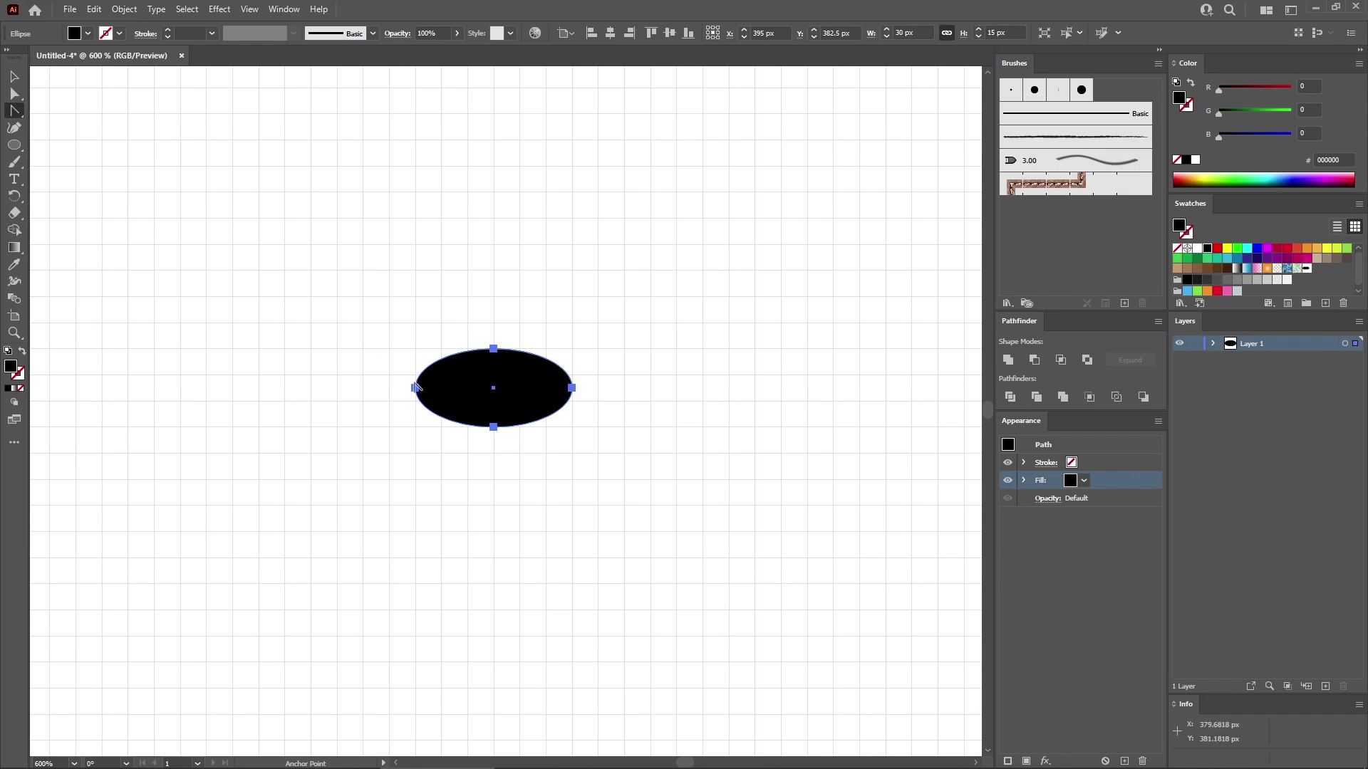
{"action": "left_click", "coordinate": [415, 388]}
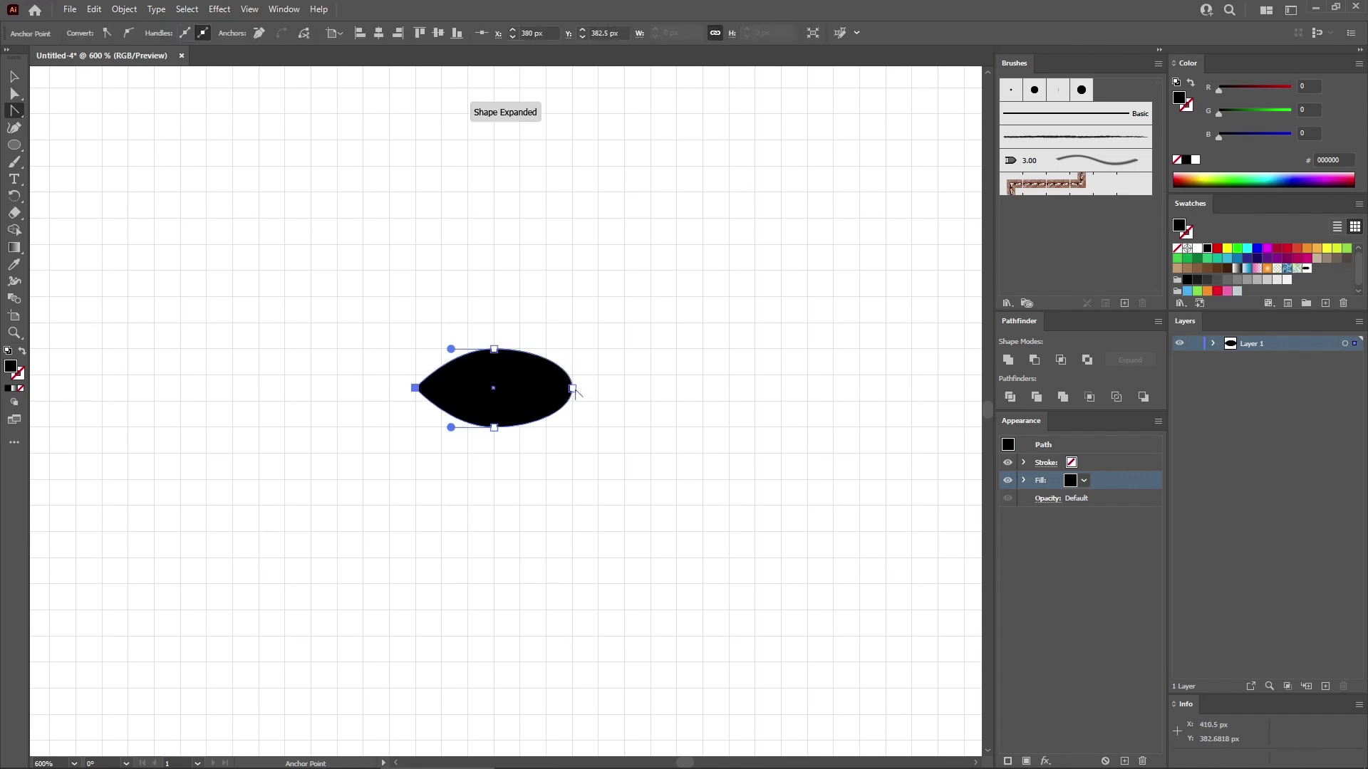
{"action": "left_click", "coordinate": [572, 389]}
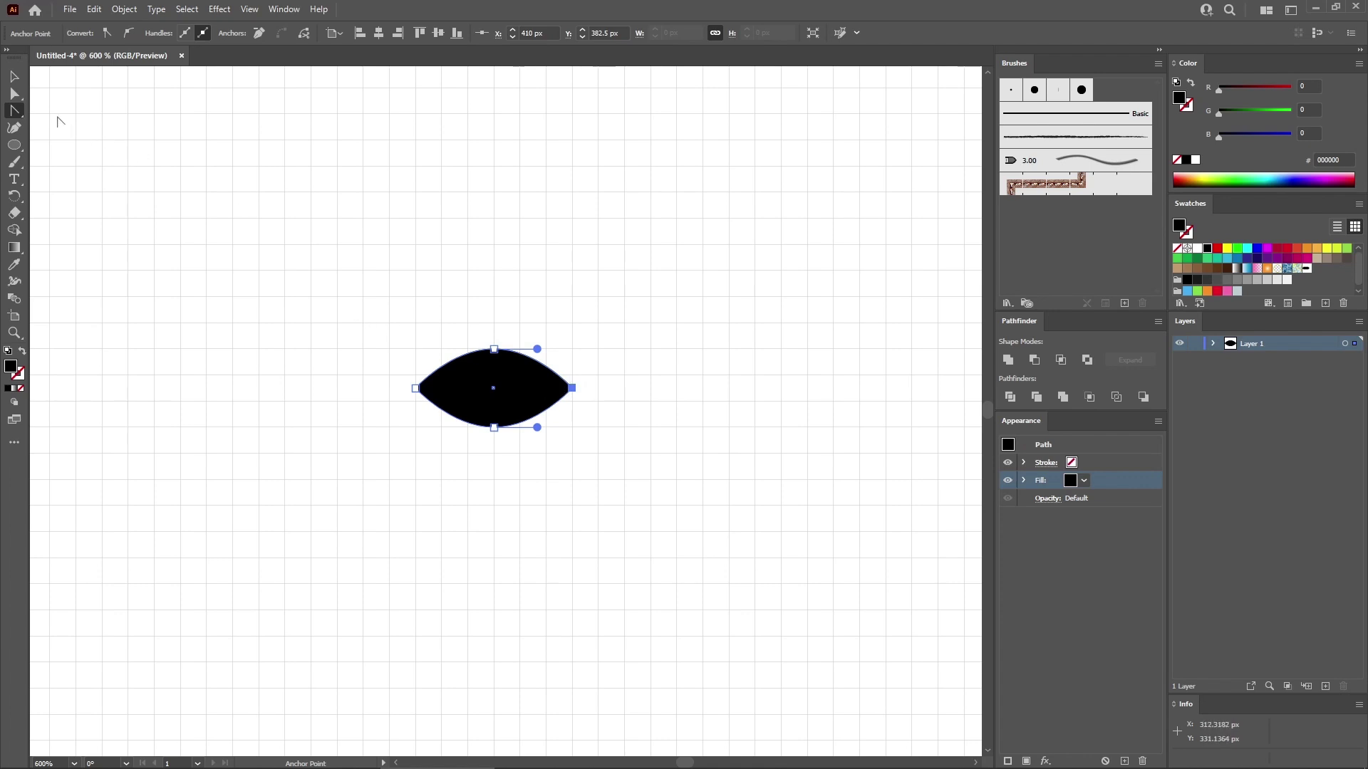
- Round the right-hand point of the black shape with a 5 px corner radius
{"action": "left_click", "coordinate": [18, 96]}
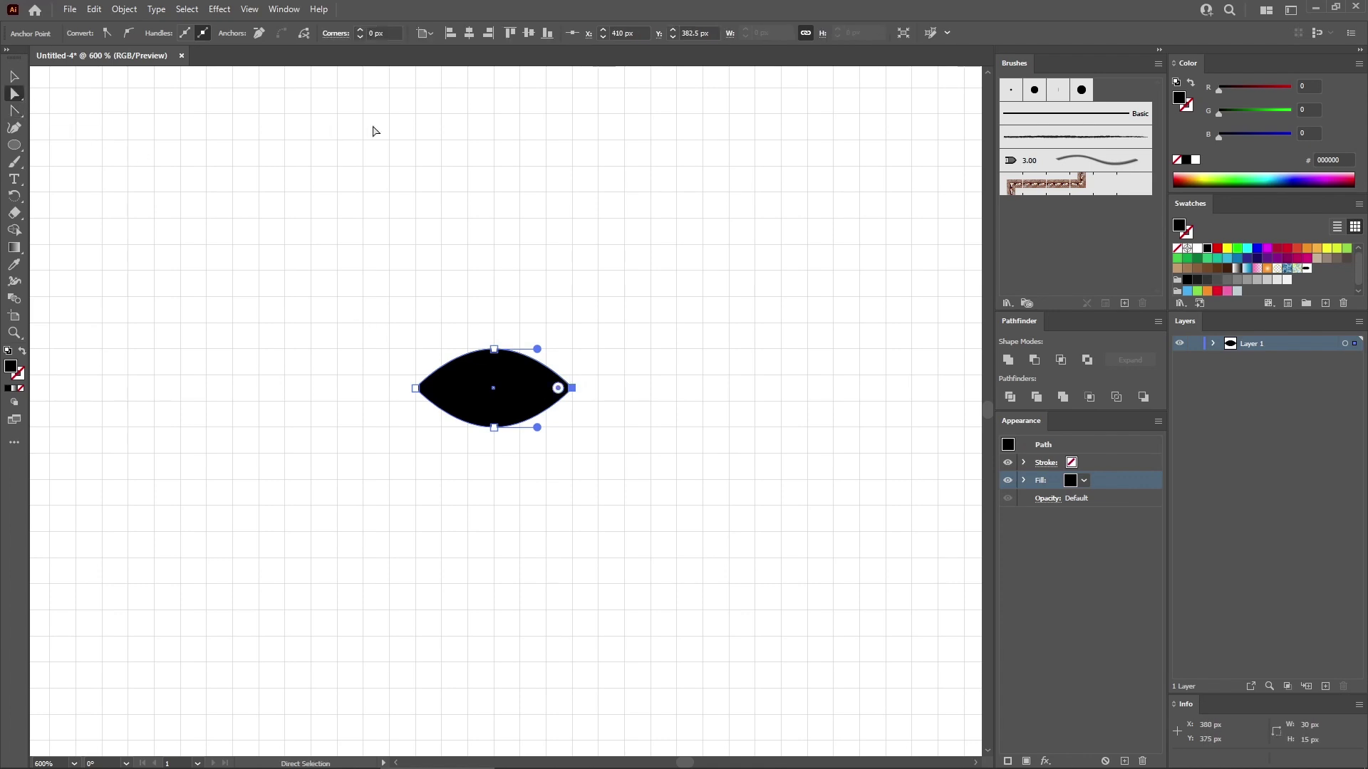
{"action": "left_click", "coordinate": [387, 34]}
{"action": "type", "text": "5"}
{"action": "key", "text": "Return"}
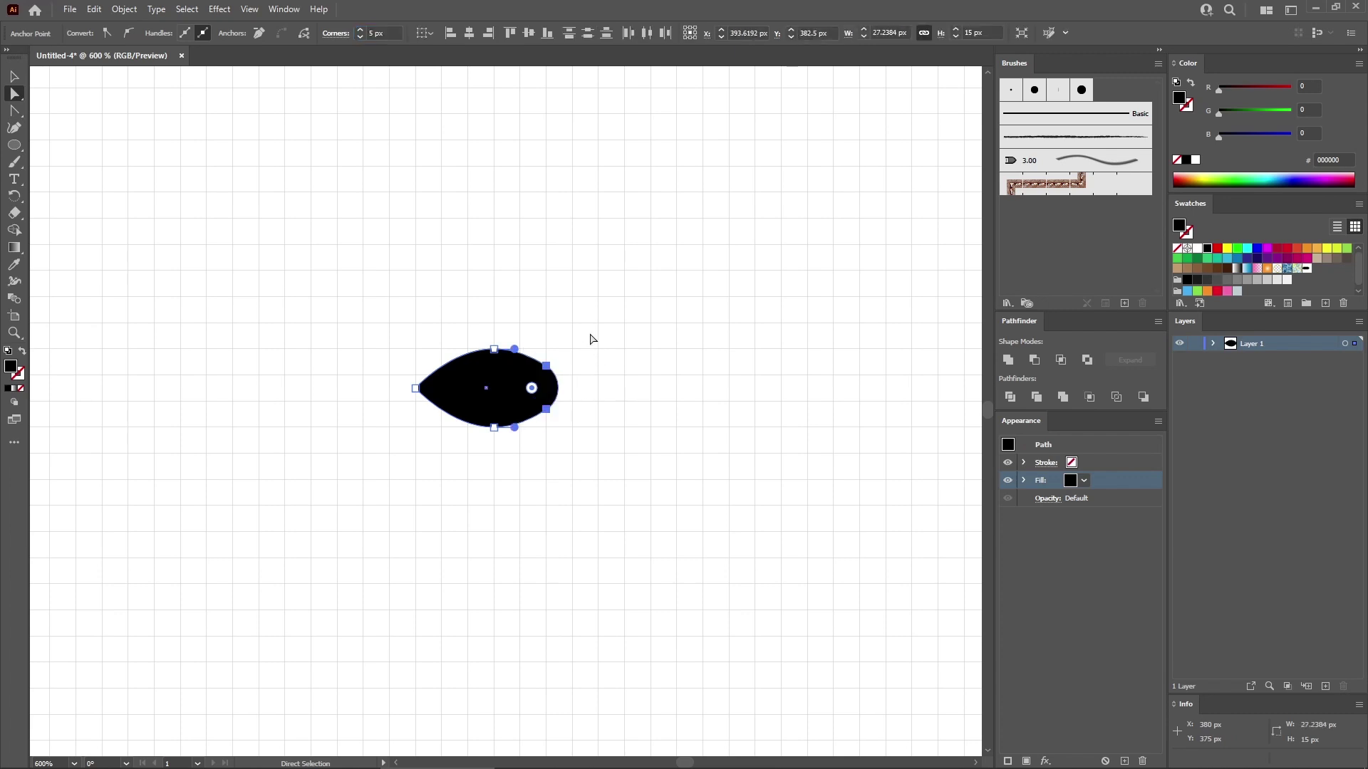
- Save the black leaf shape as a pattern swatch, keeping the original on the artboard selected
{"action": "left_click", "coordinate": [590, 329]}
{"action": "left_click", "coordinate": [500, 389]}
{"action": "left_click_drag", "start_coordinate": [495, 372], "coordinate": [1325, 282]}
{"action": "left_click", "coordinate": [580, 324]}
{"action": "left_click", "coordinate": [502, 386]}
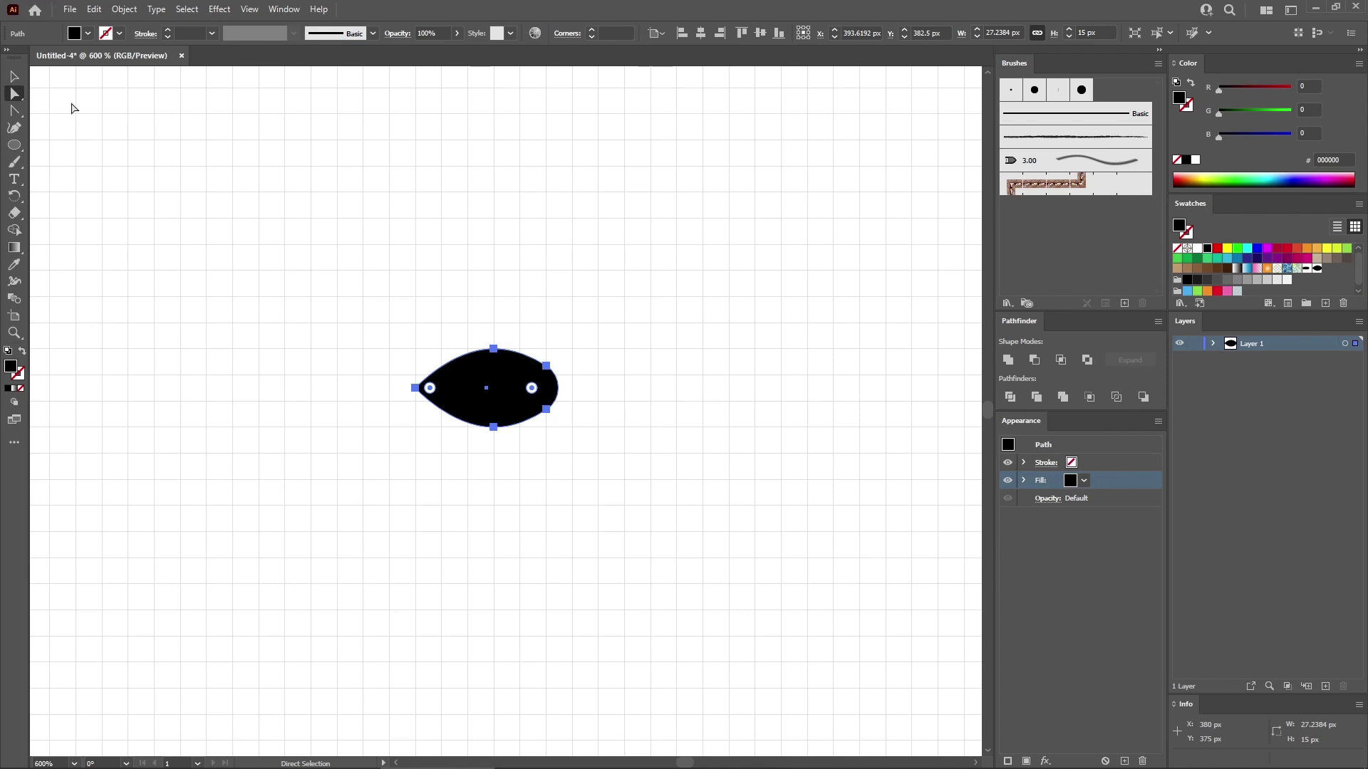
- Rotate the leaf shape 45 degrees counterclockwise so its sharp tip points down-left, and move it slightly up onto the grid
{"action": "left_click", "coordinate": [16, 77]}
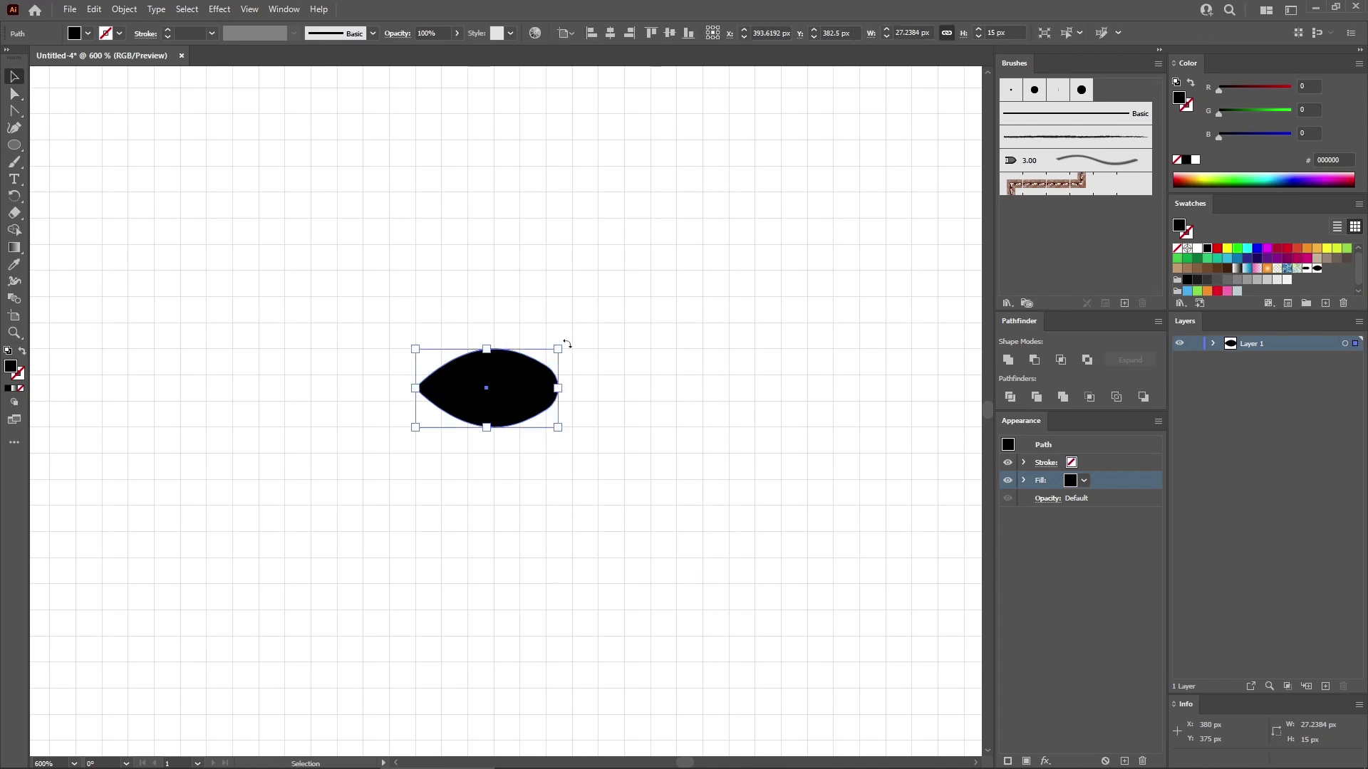
{"action": "left_click_drag", "start_coordinate": [566, 344], "coordinate": [519, 268]}
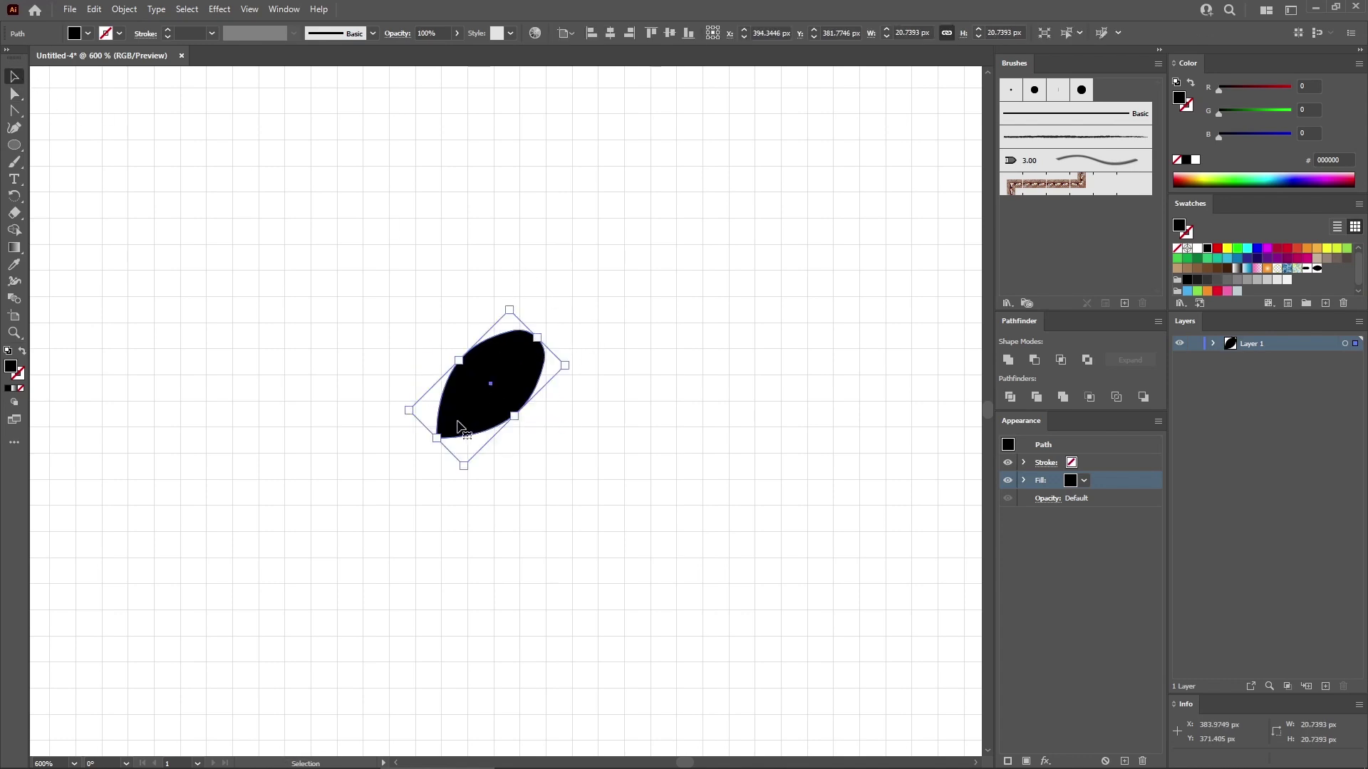
{"action": "left_click_drag", "start_coordinate": [453, 430], "coordinate": [448, 394]}
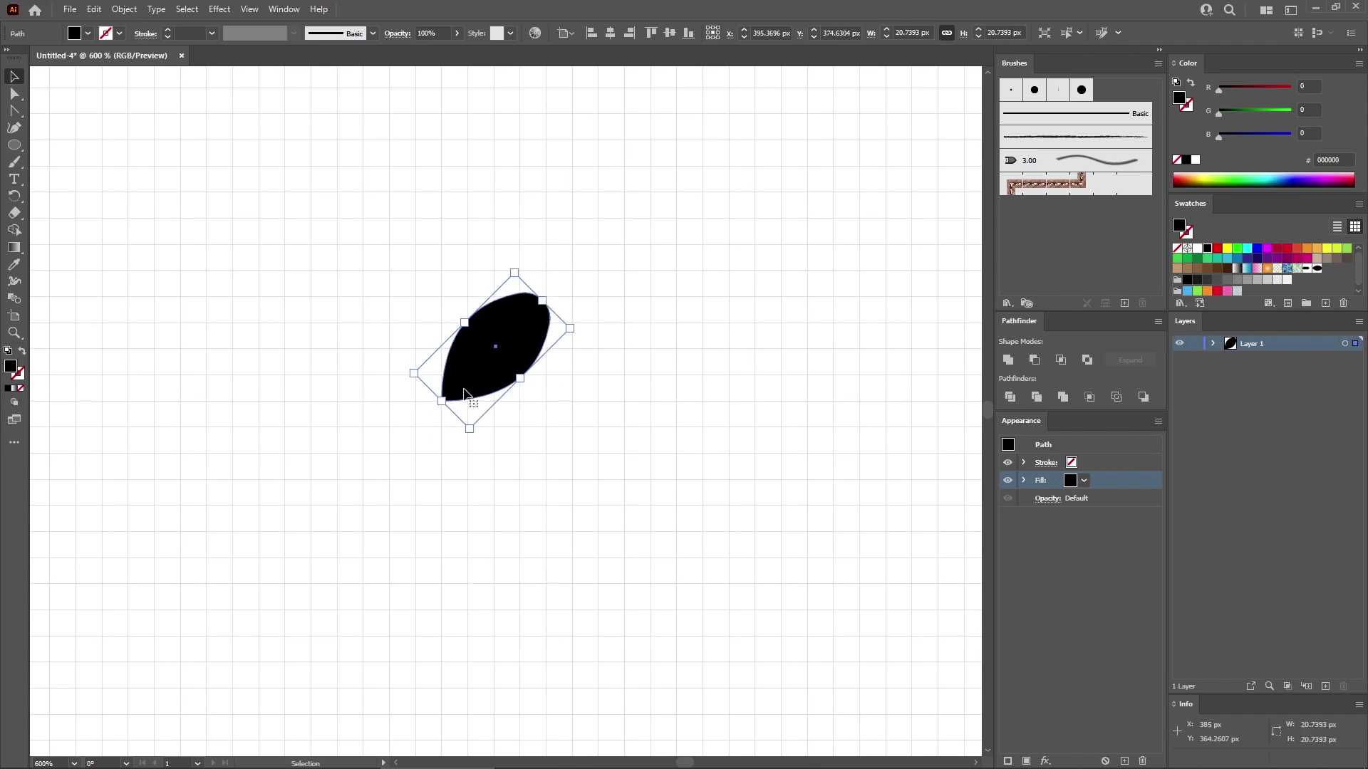
- Place a copy of the leaf directly below and rotate it 90 degrees clockwise to mirror the upper leaf, leaving a 5 px gap
{"action": "left_click", "coordinate": [14, 93]}
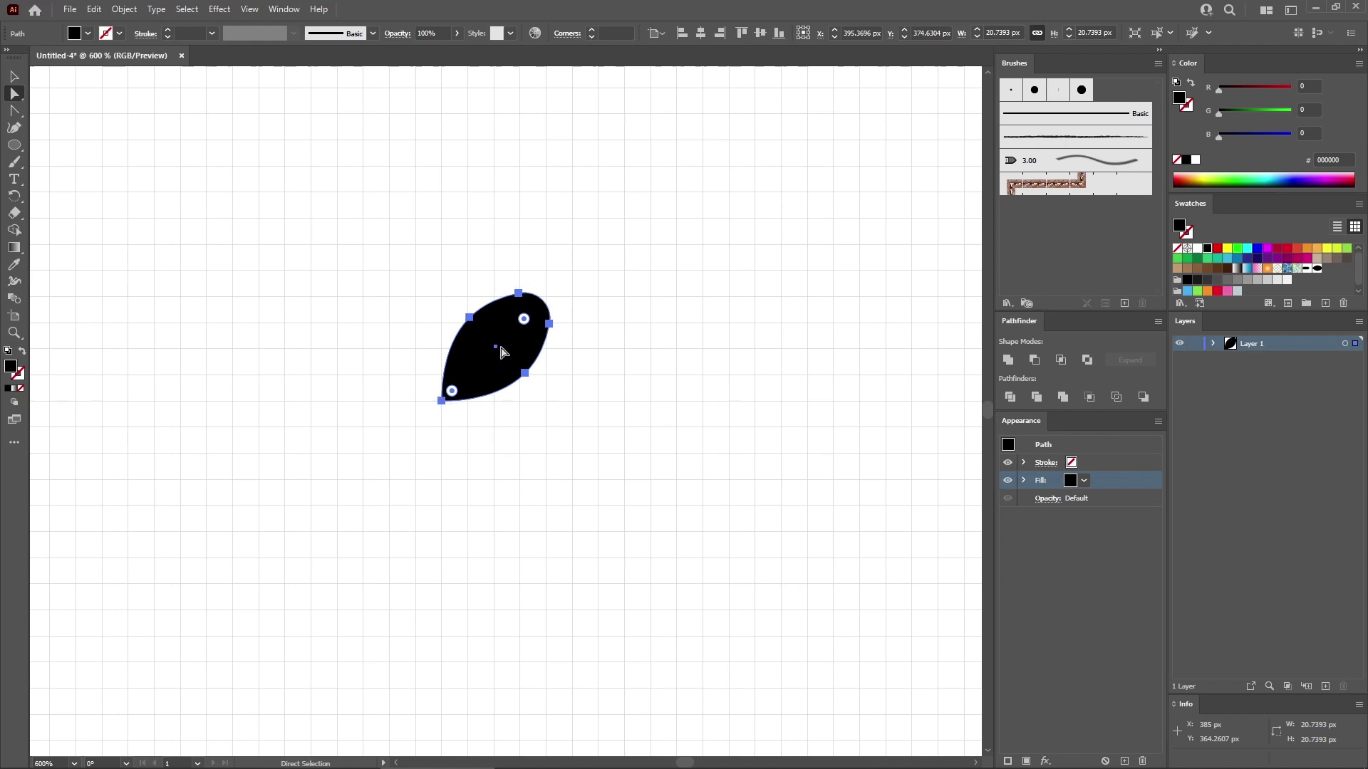
{"action": "left_click_drag", "start_coordinate": [498, 345], "coordinate": [496, 468]}
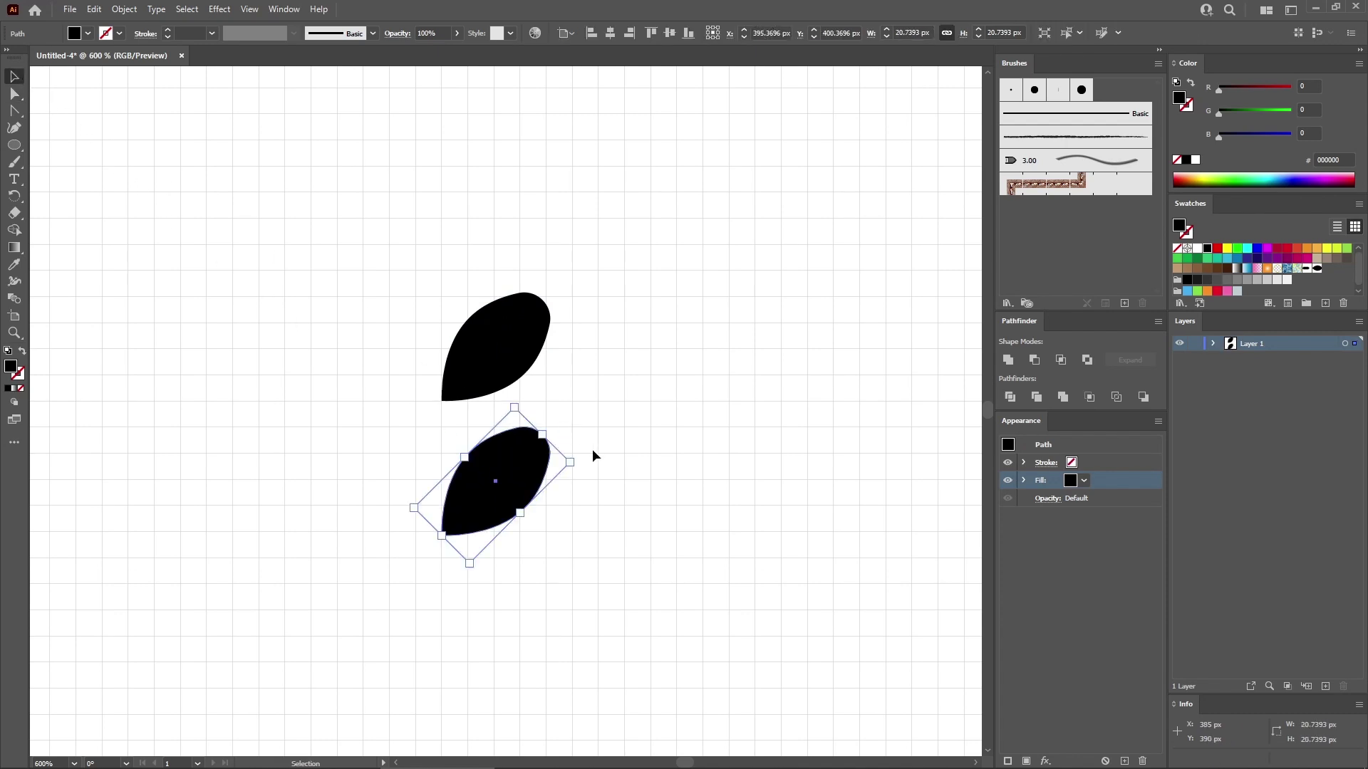
{"action": "mouse_move", "coordinate": [581, 460]}
{"action": "left_mouse_down"}
{"action": "mouse_move", "coordinate": [547, 554]}
{"action": "mouse_move", "coordinate": [526, 562]}
{"action": "left_mouse_up"}
{"action": "left_click_drag", "start_coordinate": [484, 473], "coordinate": [497, 478]}
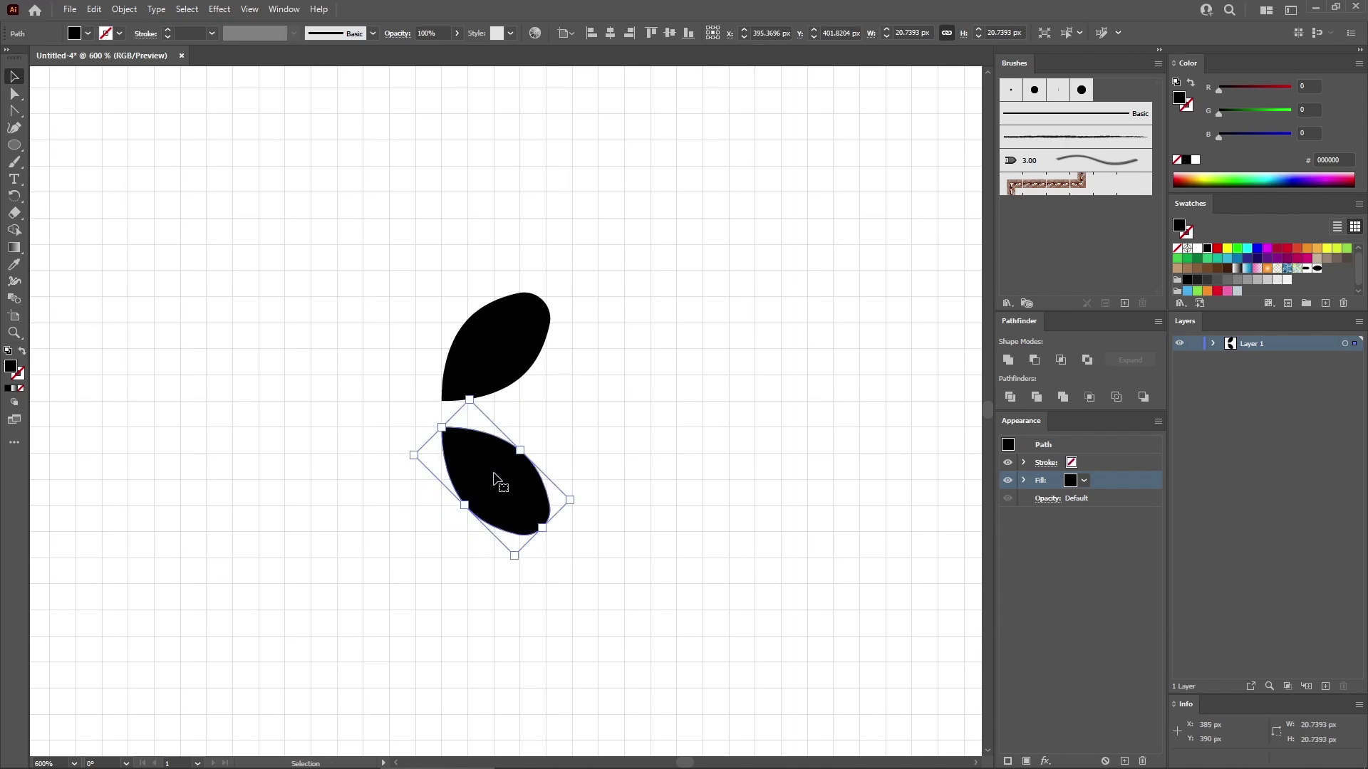
- Start a new pattern brush from the two leaf shapes
{"action": "left_click", "coordinate": [572, 392]}
{"action": "left_click_drag", "start_coordinate": [595, 336], "coordinate": [479, 492]}
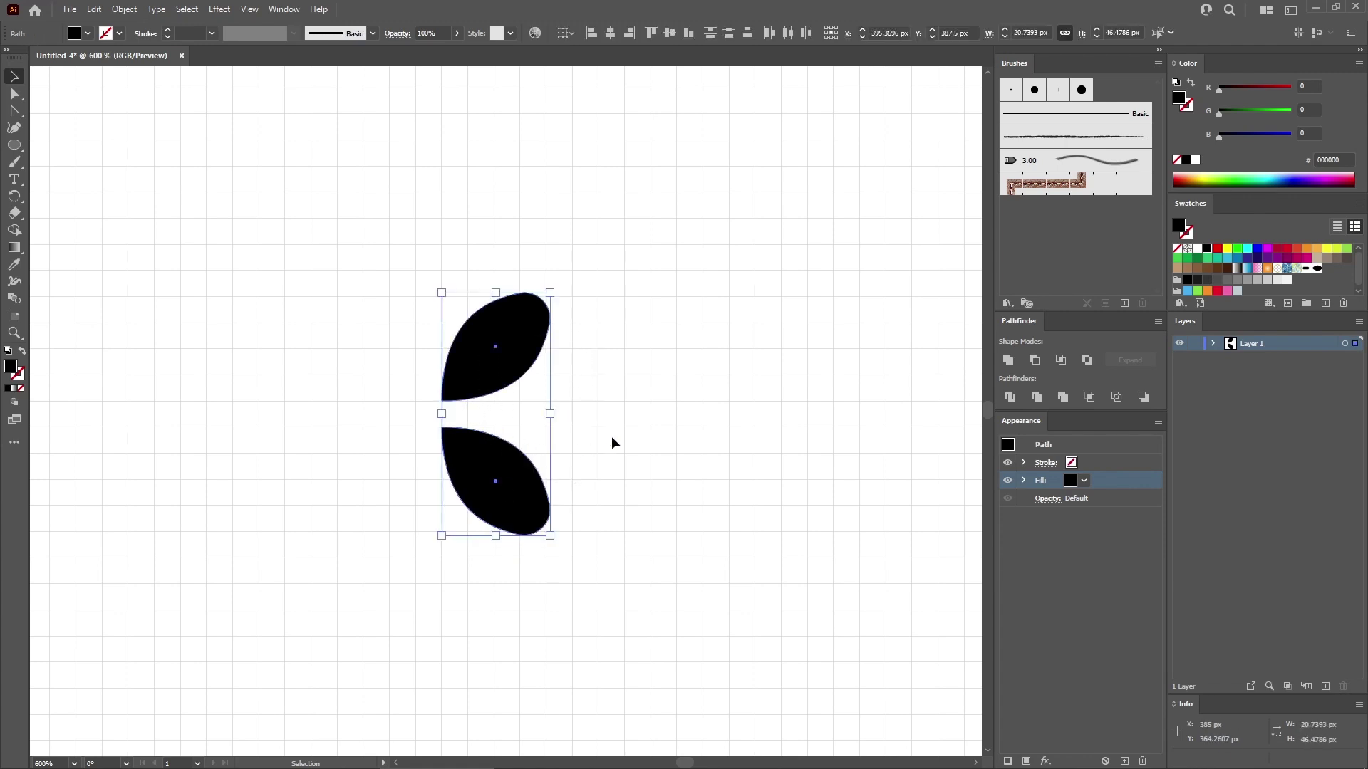
{"action": "left_click", "coordinate": [1126, 302]}
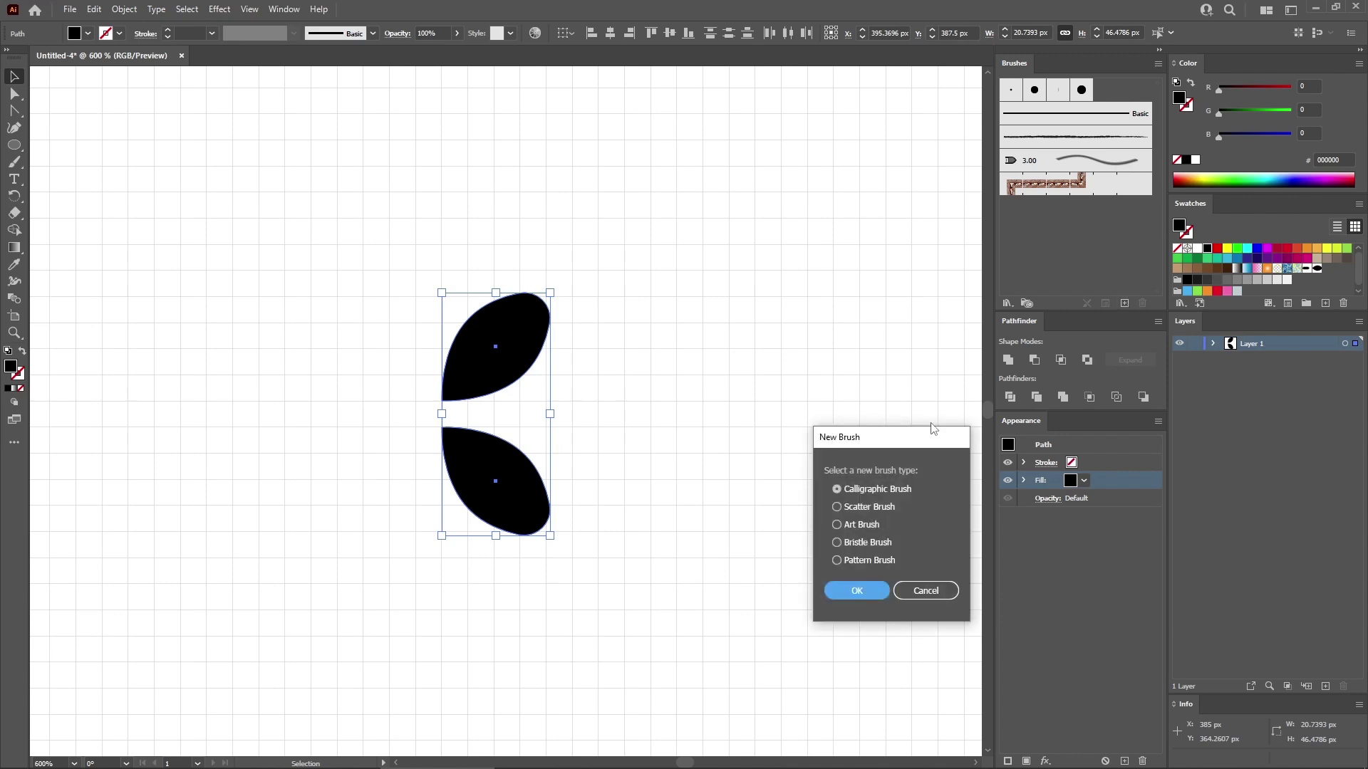
{"action": "left_click", "coordinate": [867, 562]}
{"action": "left_click", "coordinate": [860, 588]}
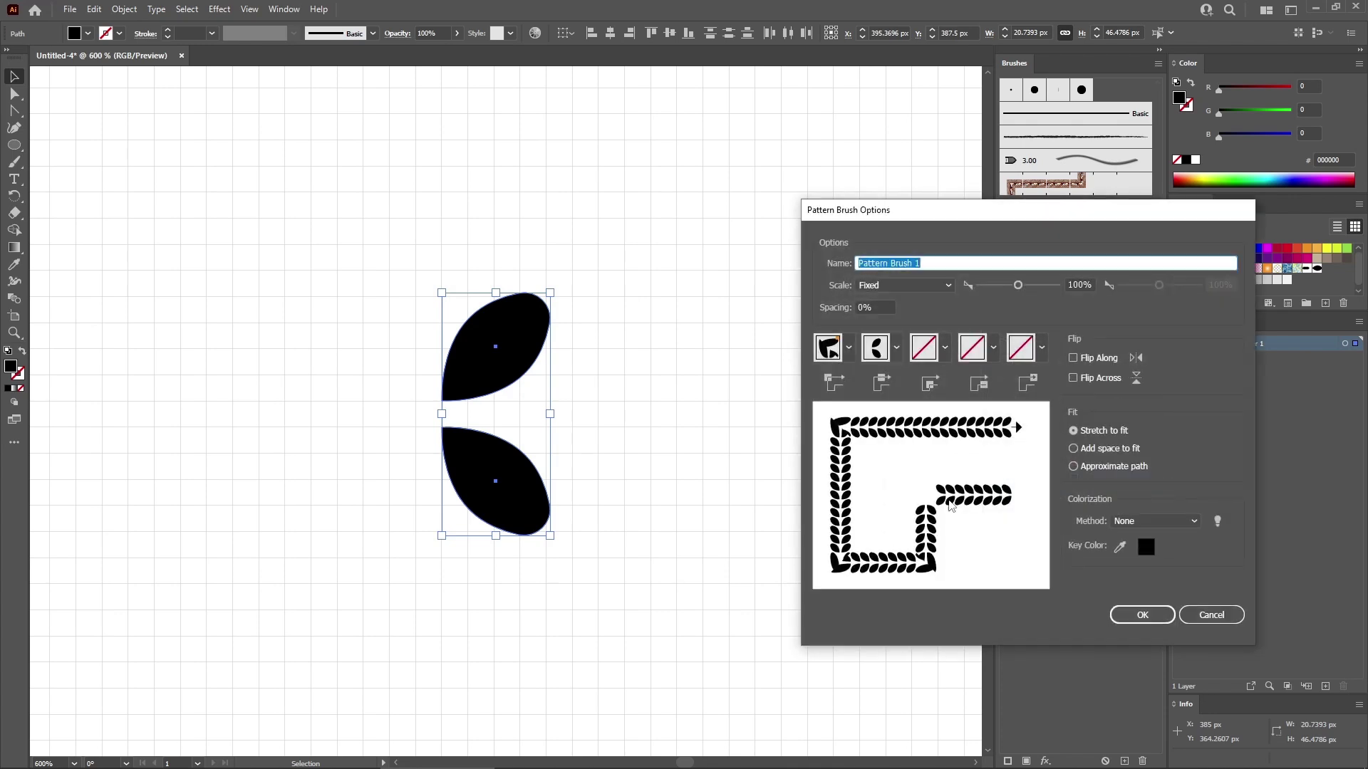
- Assign New Pattern Swatch 1 as the brush's start tile and New Pattern Swatch 2 as its end tile
{"action": "left_click", "coordinate": [994, 349]}
{"action": "left_click_drag", "start_coordinate": [973, 413], "coordinate": [974, 462]}
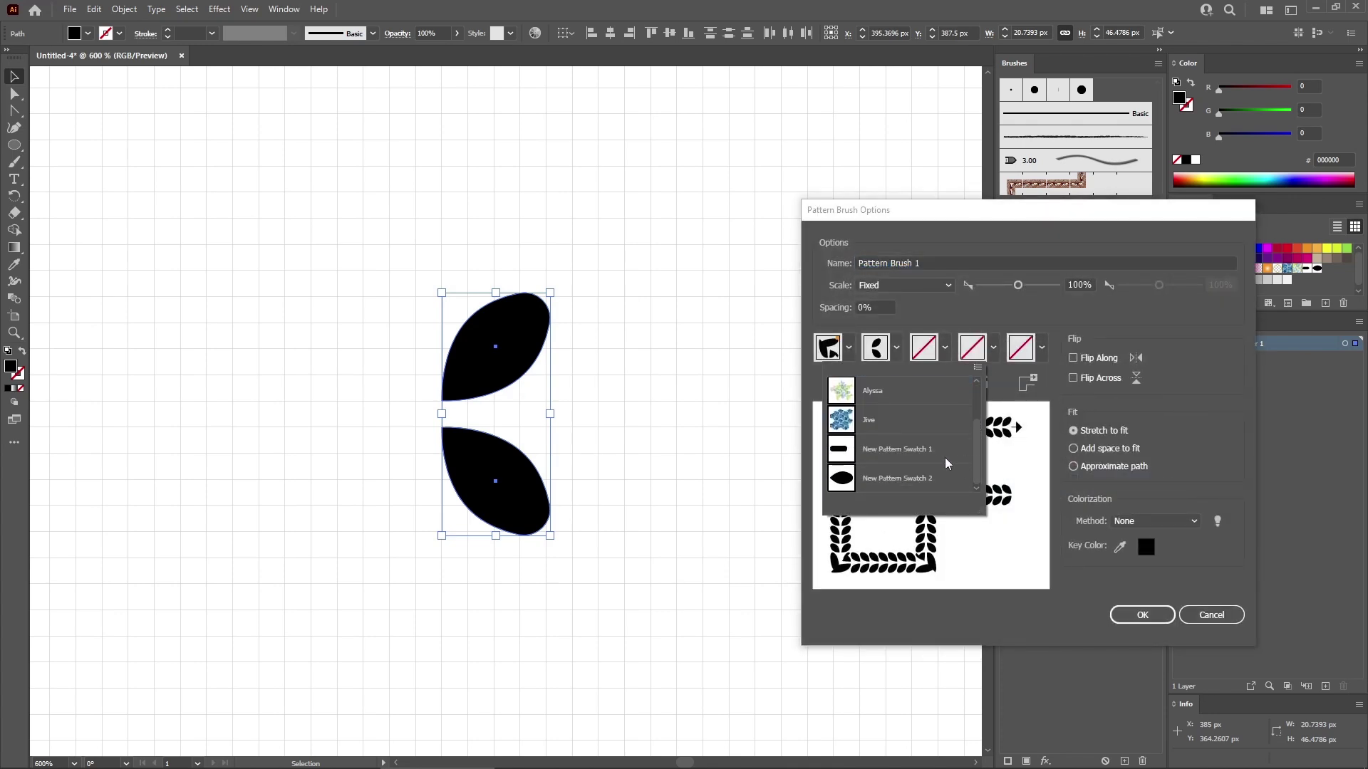
{"action": "left_click", "coordinate": [900, 448]}
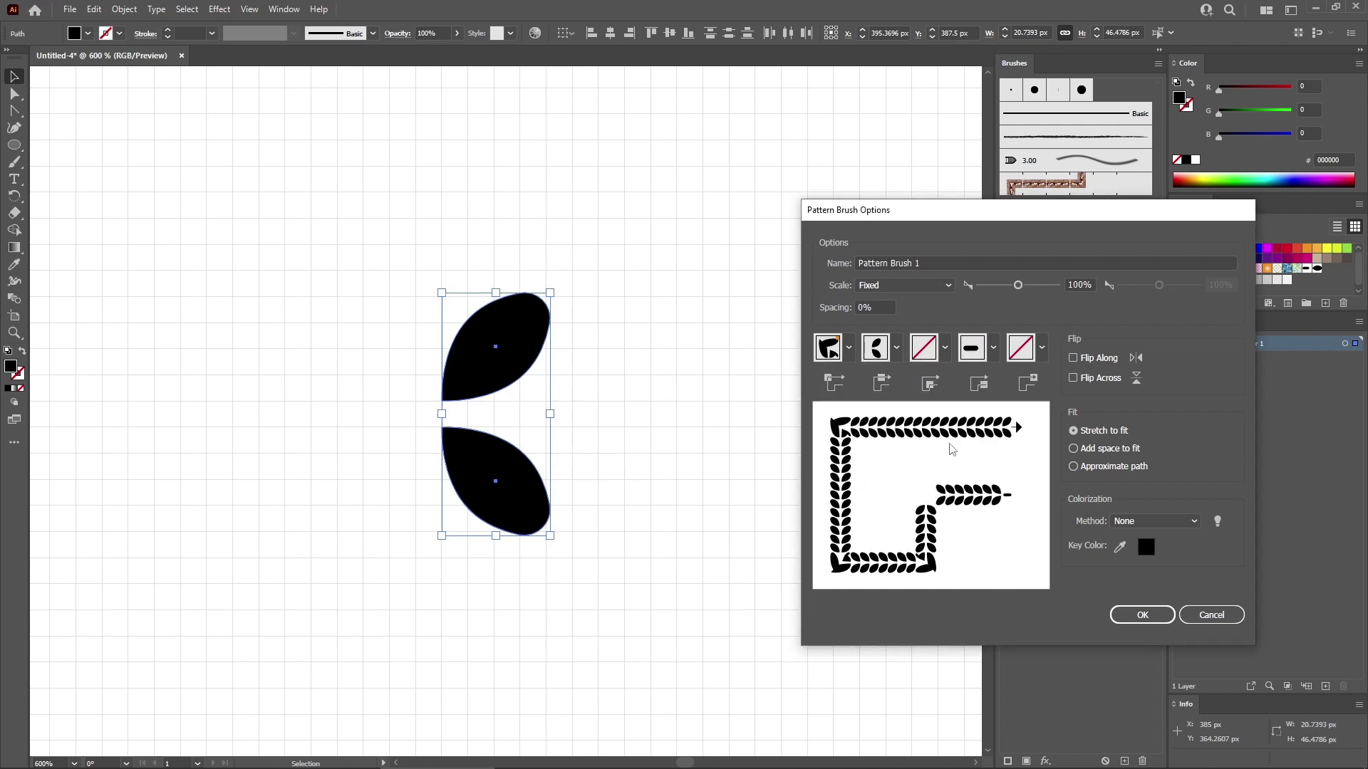
{"action": "left_click", "coordinate": [1041, 350]}
{"action": "left_click_drag", "start_coordinate": [1027, 395], "coordinate": [1023, 442]}
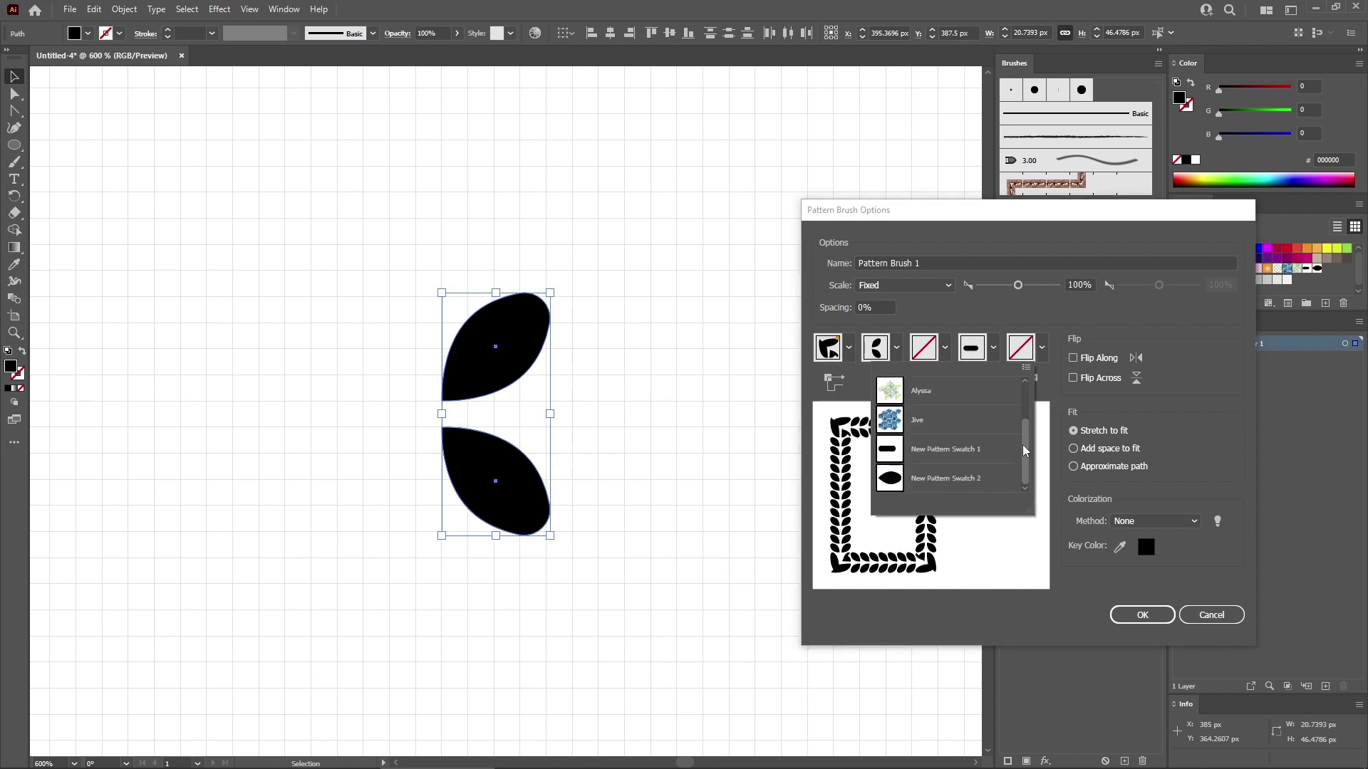
{"action": "left_click", "coordinate": [923, 476]}
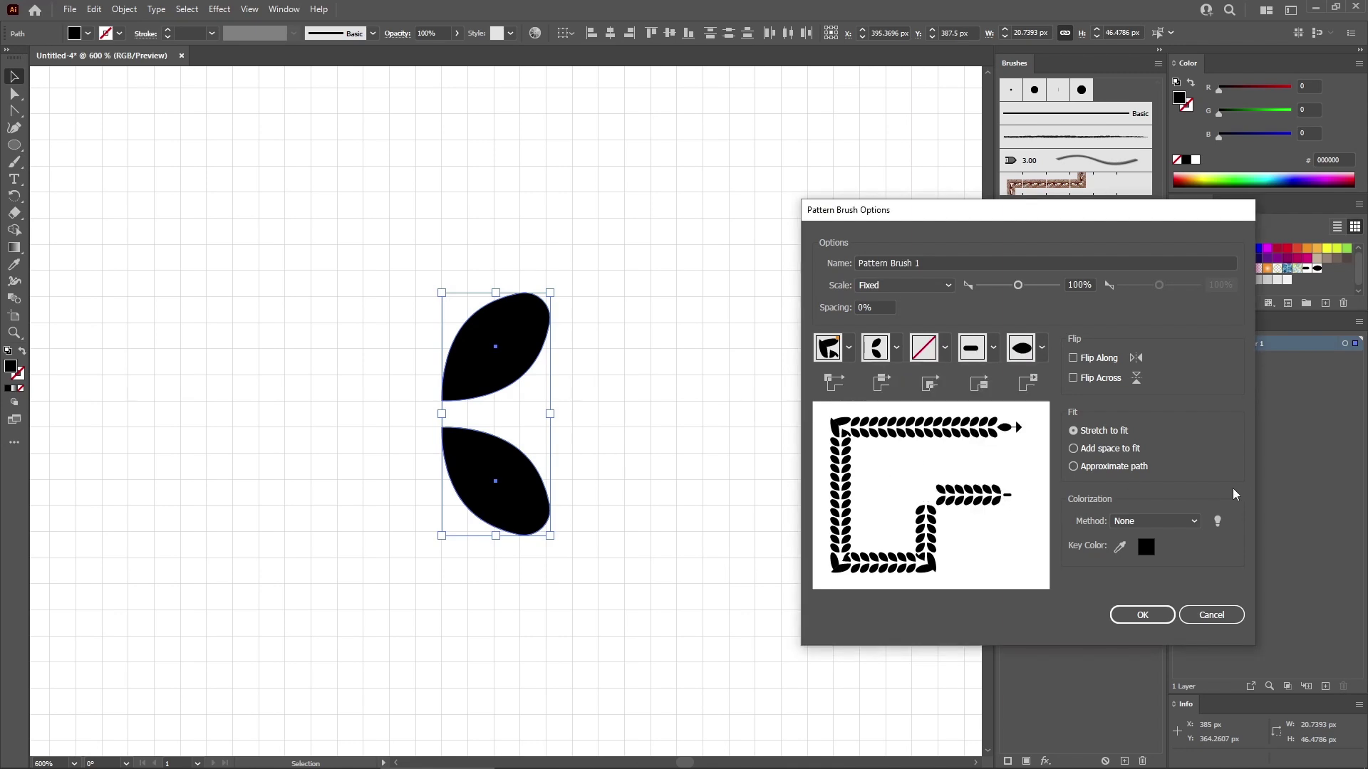
- Save the pattern brush with the Tints colorization method, and delete both leaf shapes from the artboard
{"action": "left_click", "coordinate": [1189, 521]}
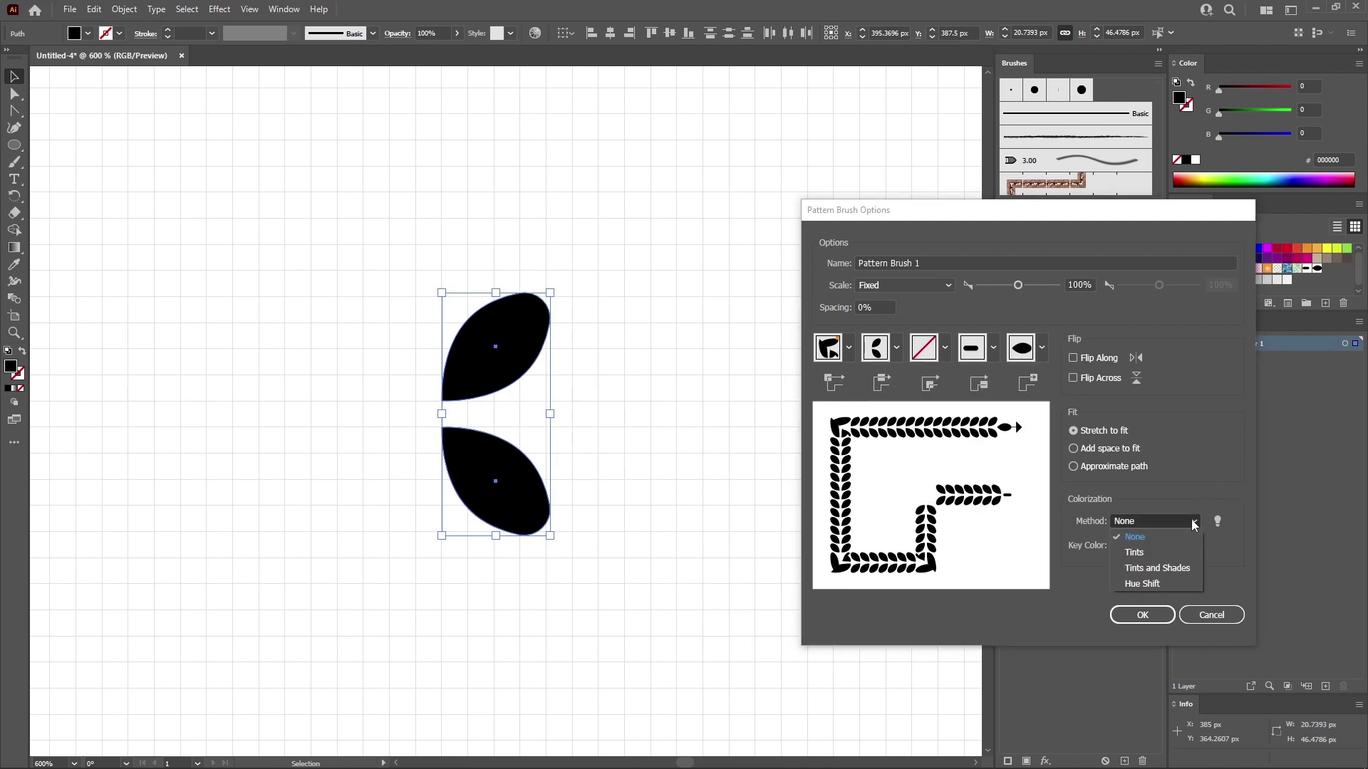
{"action": "left_click", "coordinate": [1140, 554]}
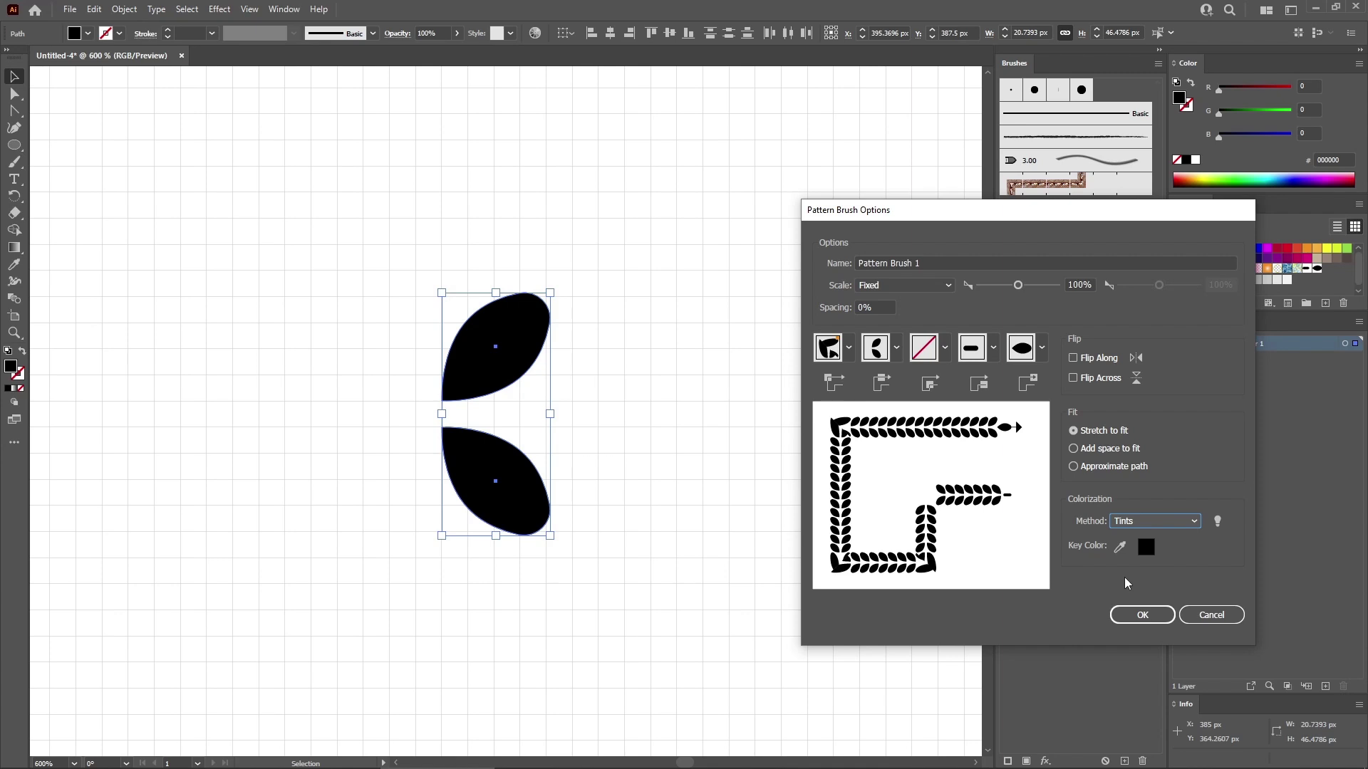
{"action": "left_click", "coordinate": [1141, 614]}
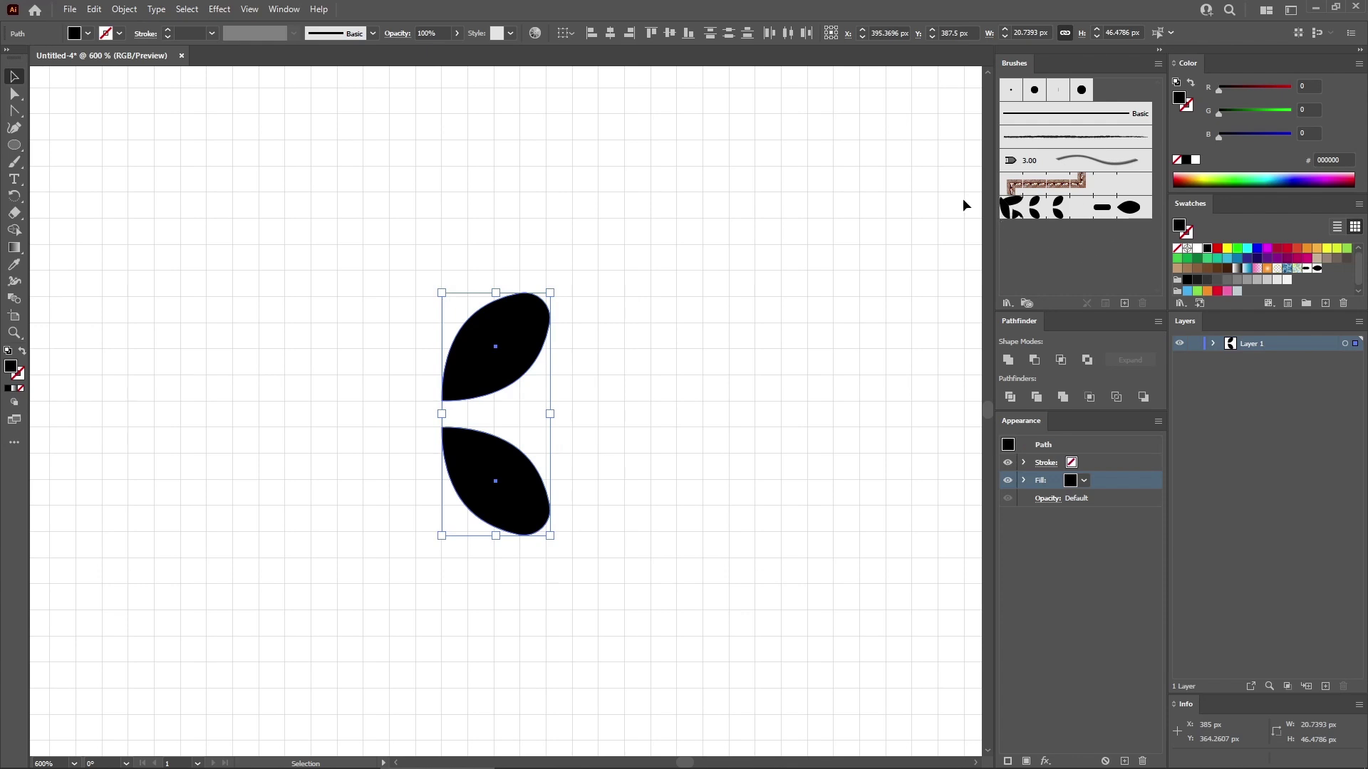
{"action": "key", "text": "Delete"}
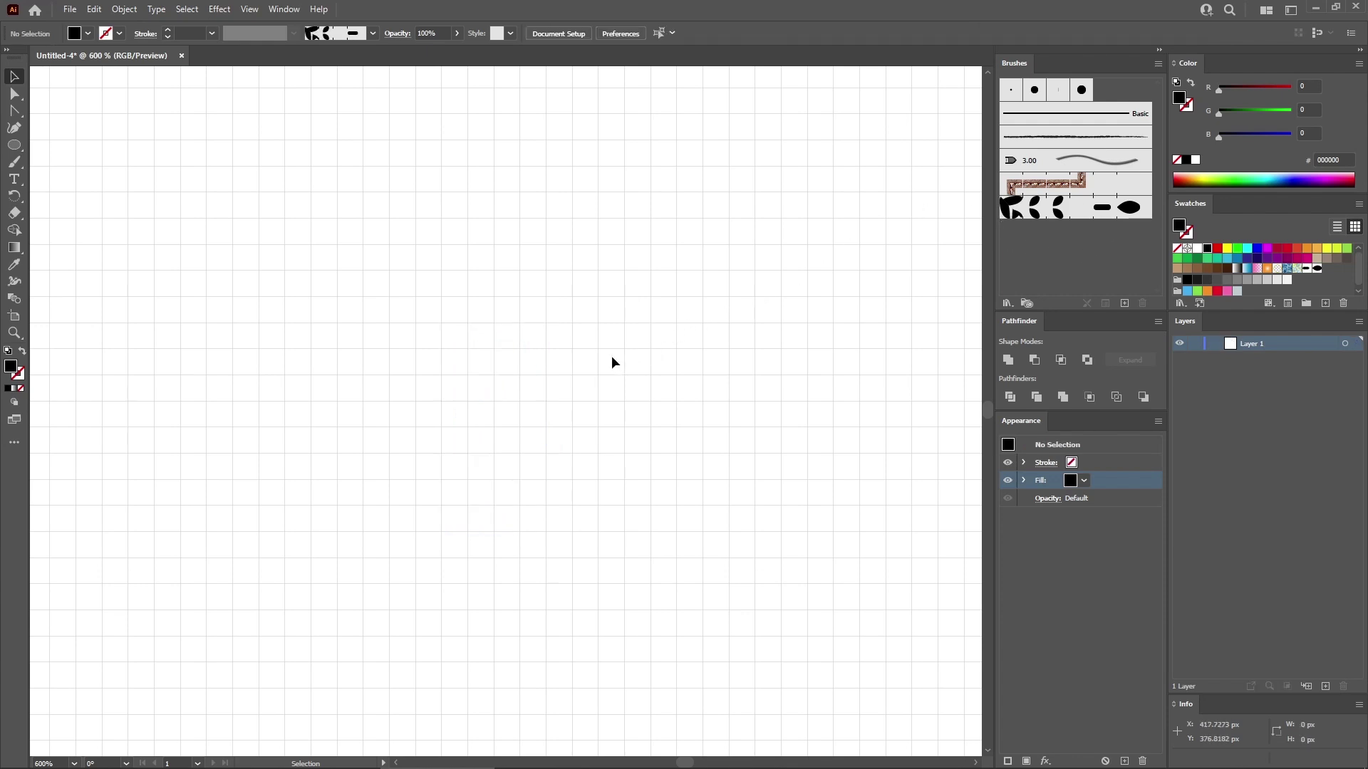
- Copy the third texture in the top row of the Vintage Textures file and close that file
{"action": "key", "text": "ctrl+0"}
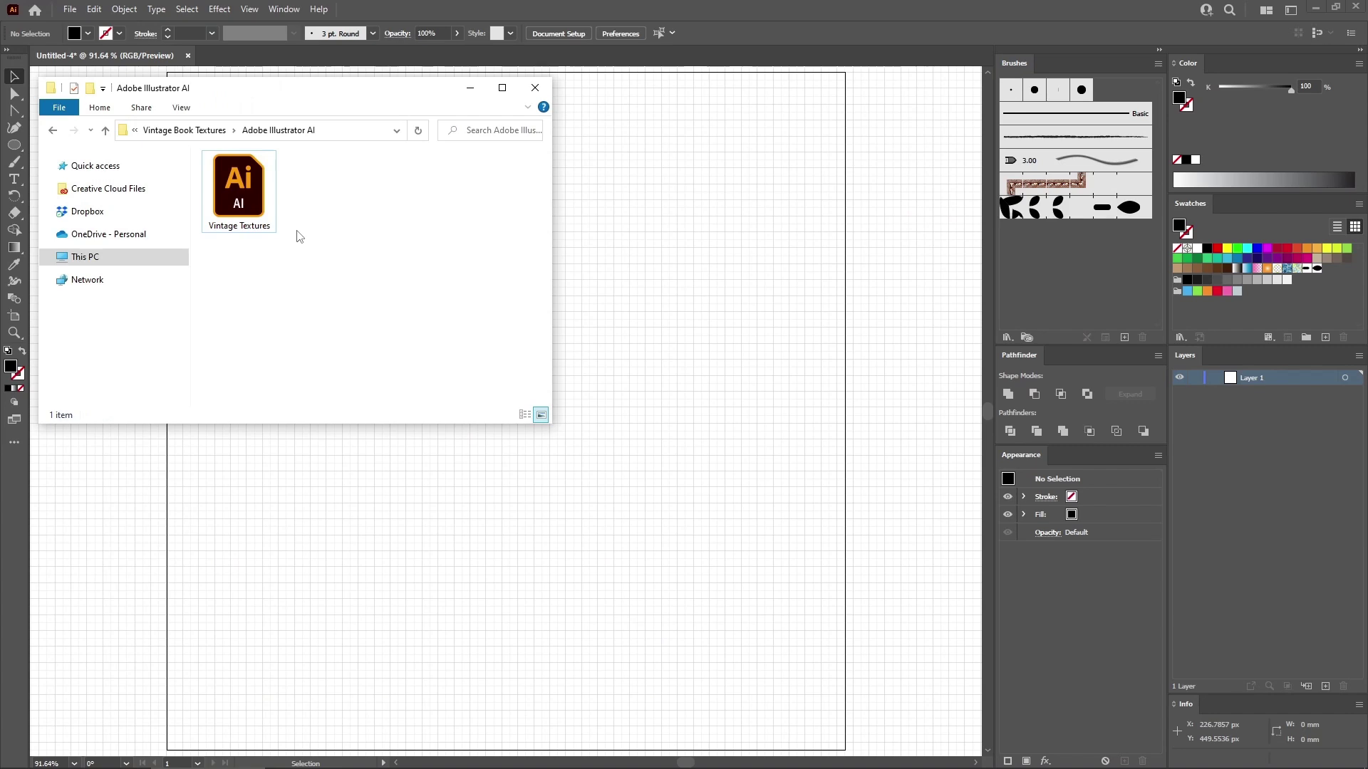
{"action": "left_click", "coordinate": [253, 202]}
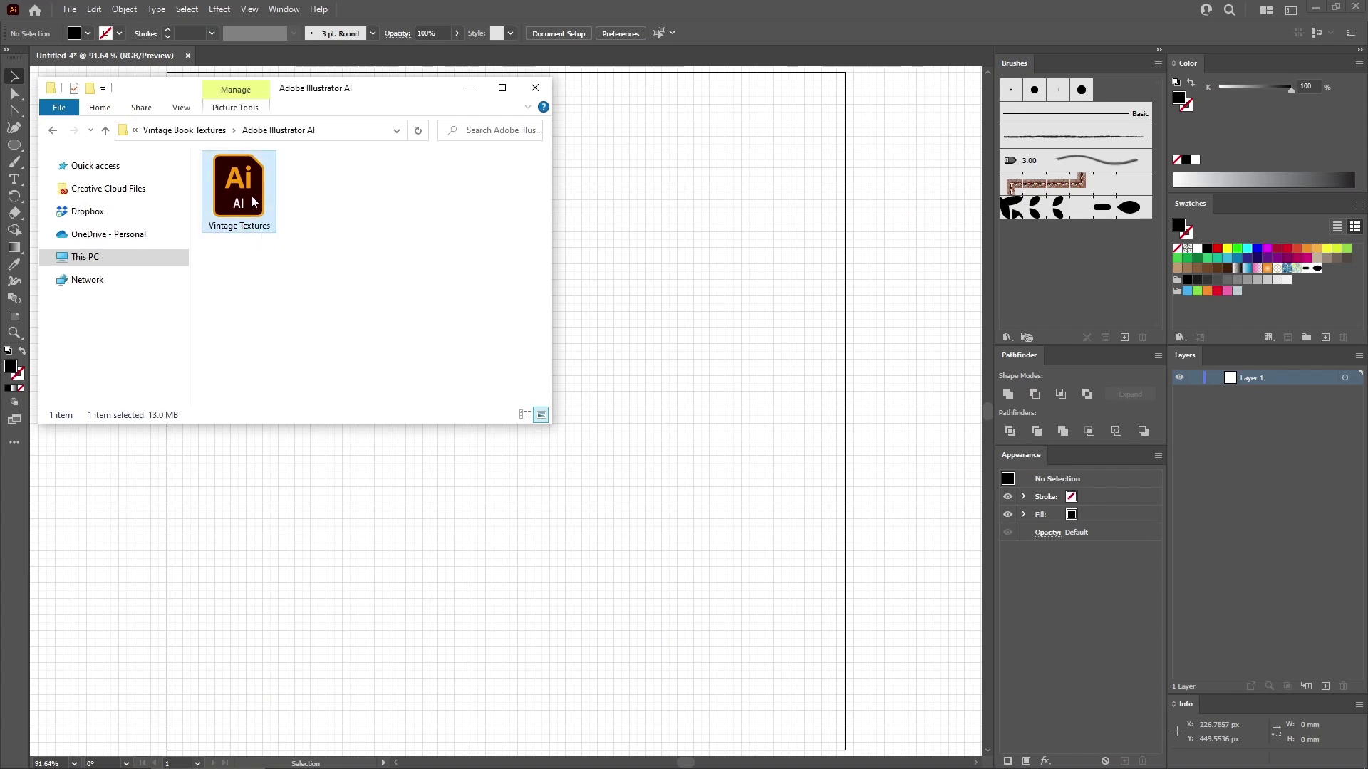
{"action": "double_click", "coordinate": [253, 203]}
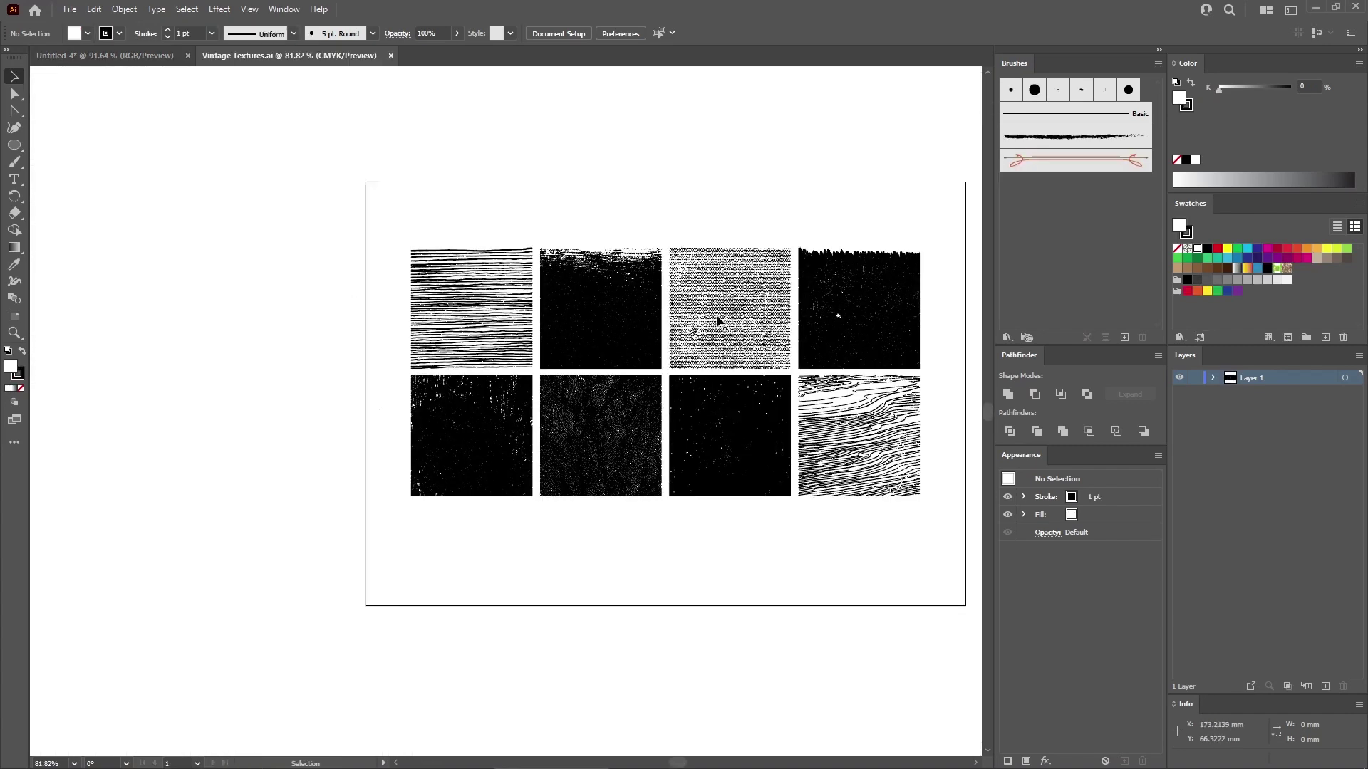
{"action": "left_click", "coordinate": [736, 289]}
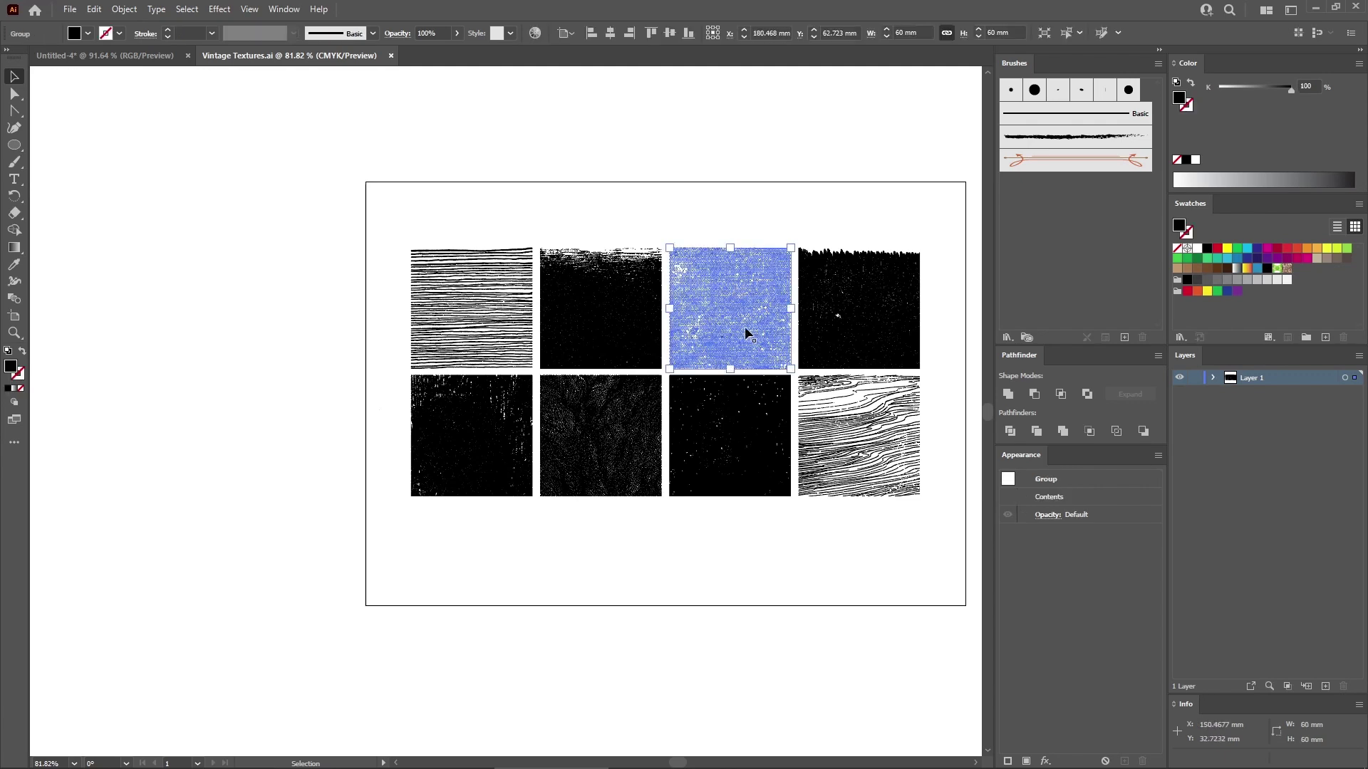
{"action": "key", "text": "a"}
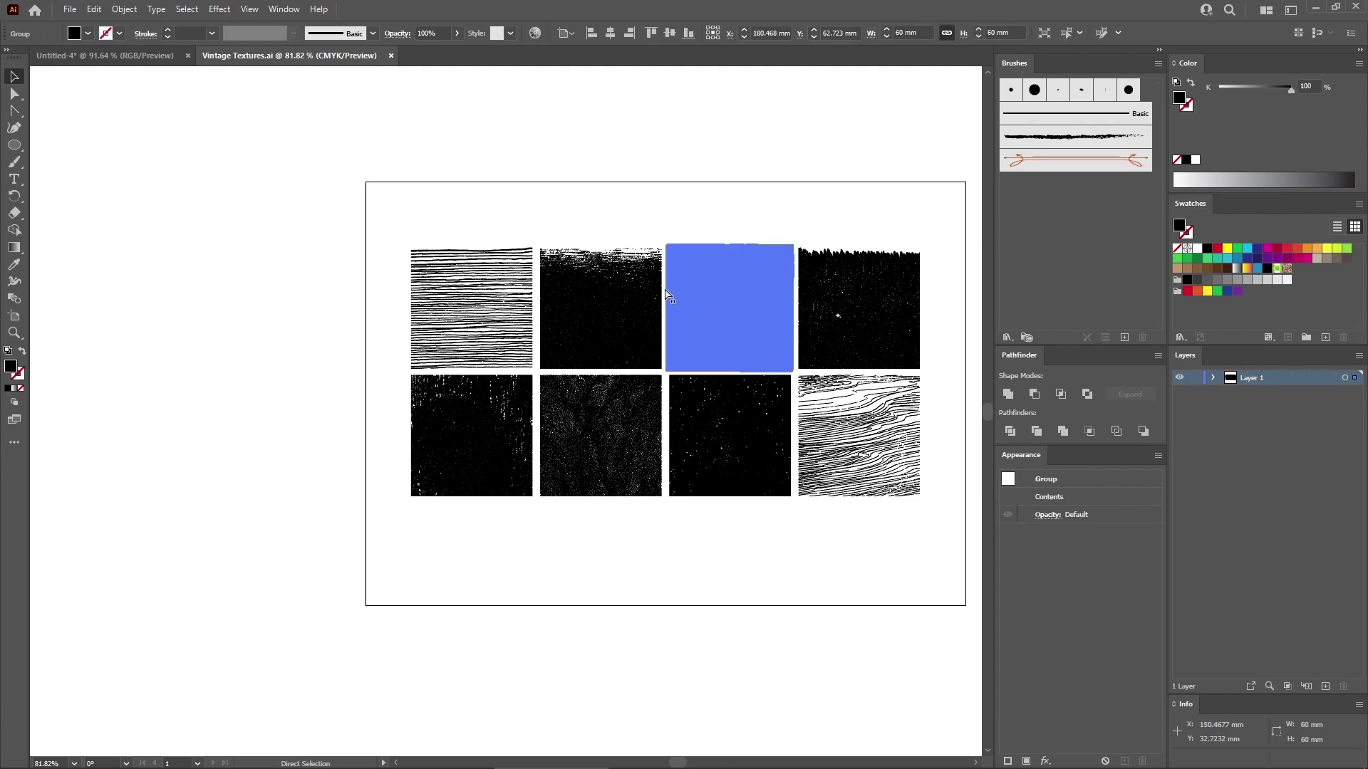
{"action": "key", "text": "v"}
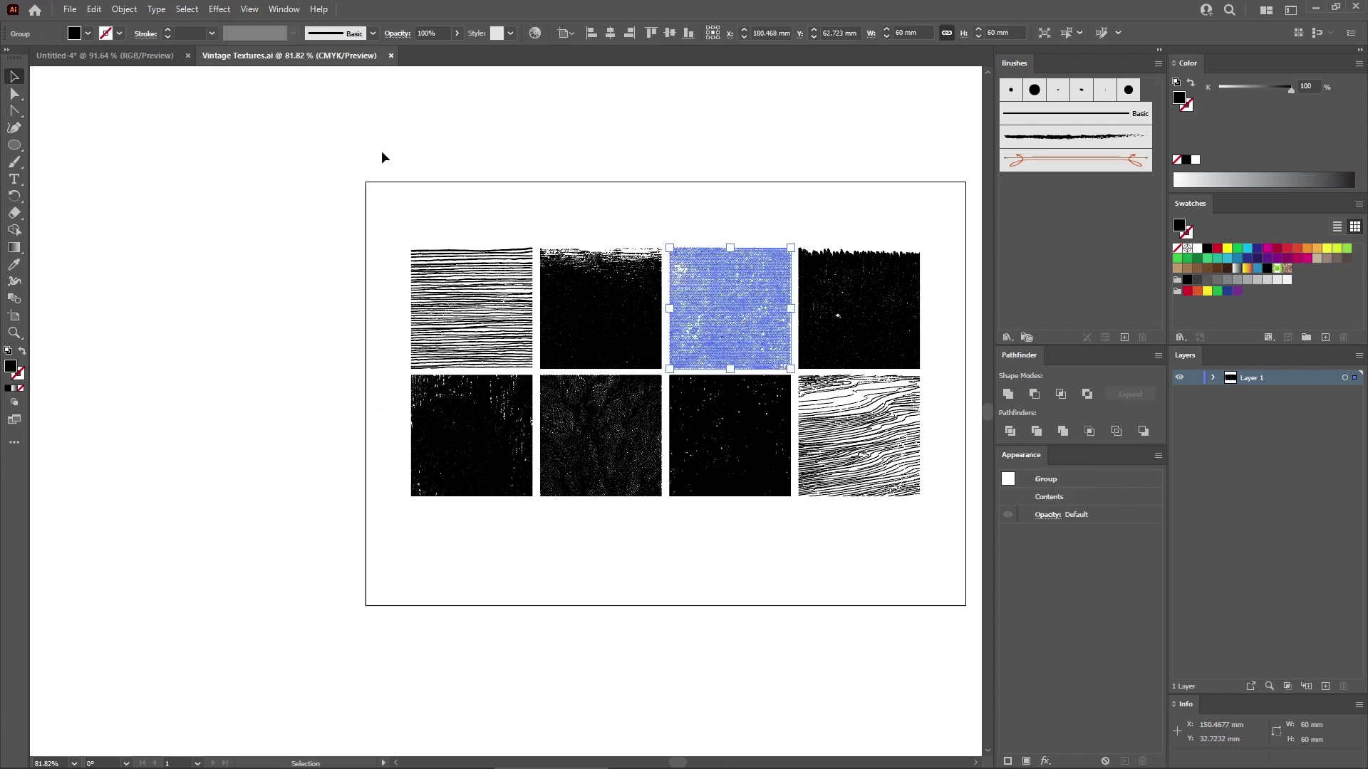
{"action": "left_click", "coordinate": [390, 56]}
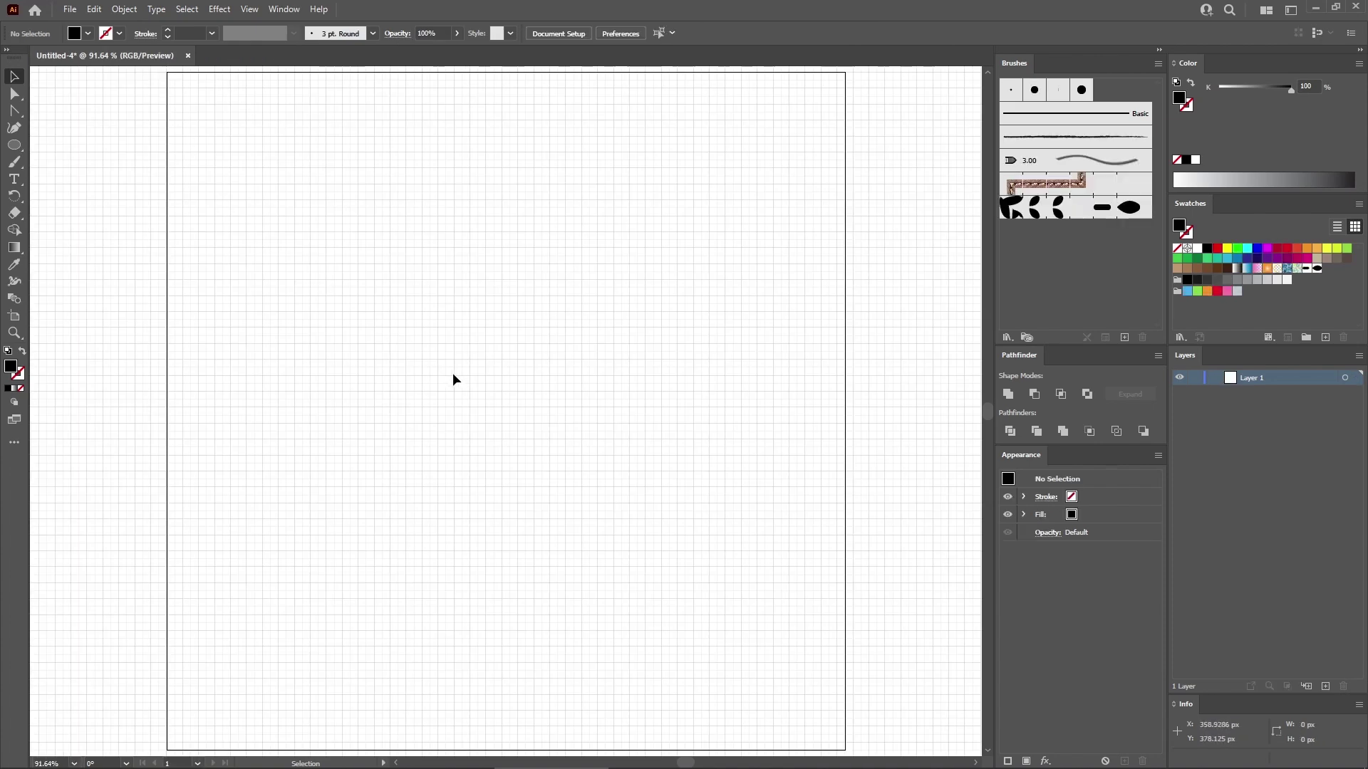
- Paste the copied texture onto the artboard and scale it proportionally to a width of 350 px
{"action": "key", "text": "a"}
{"action": "key", "text": "v"}
{"action": "key", "text": "ctrl+v"}
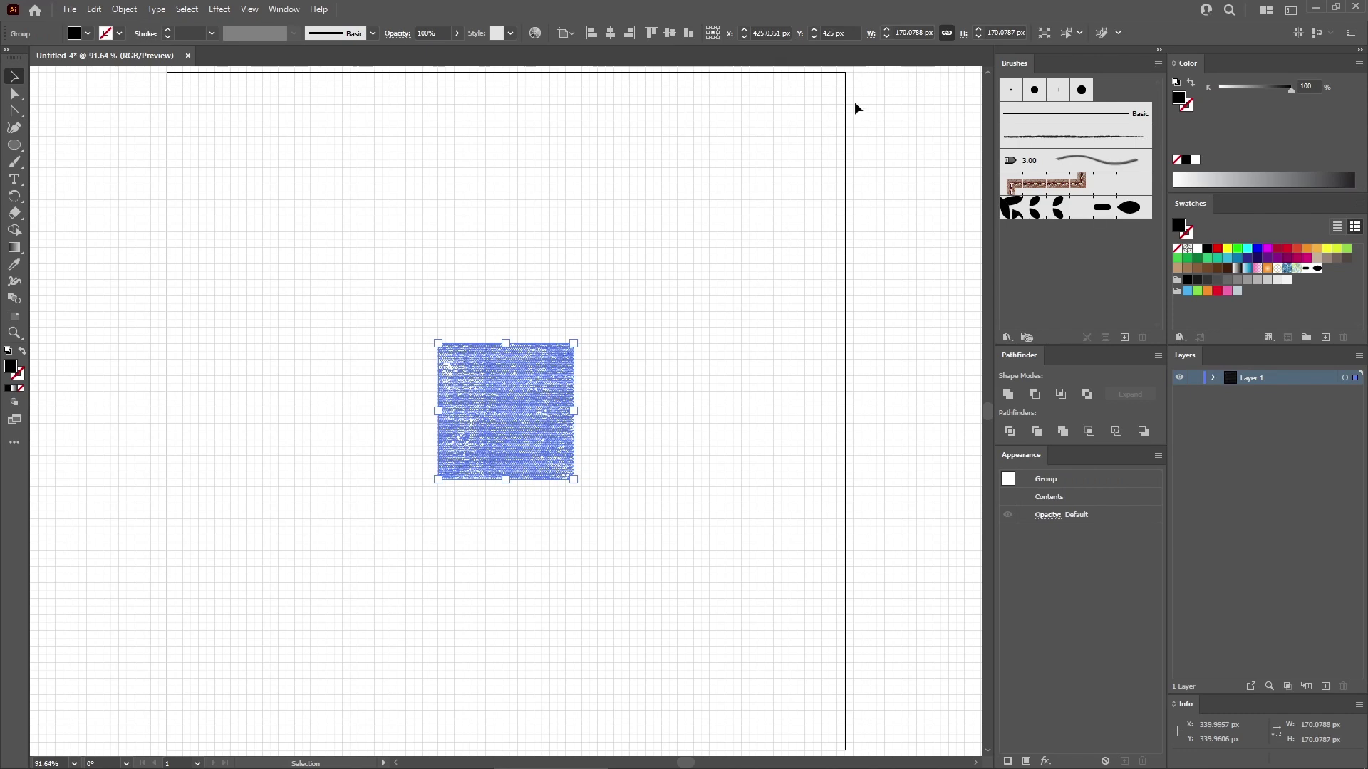
{"action": "left_click", "coordinate": [922, 32]}
{"action": "type", "text": "350"}
{"action": "key", "text": "Return"}
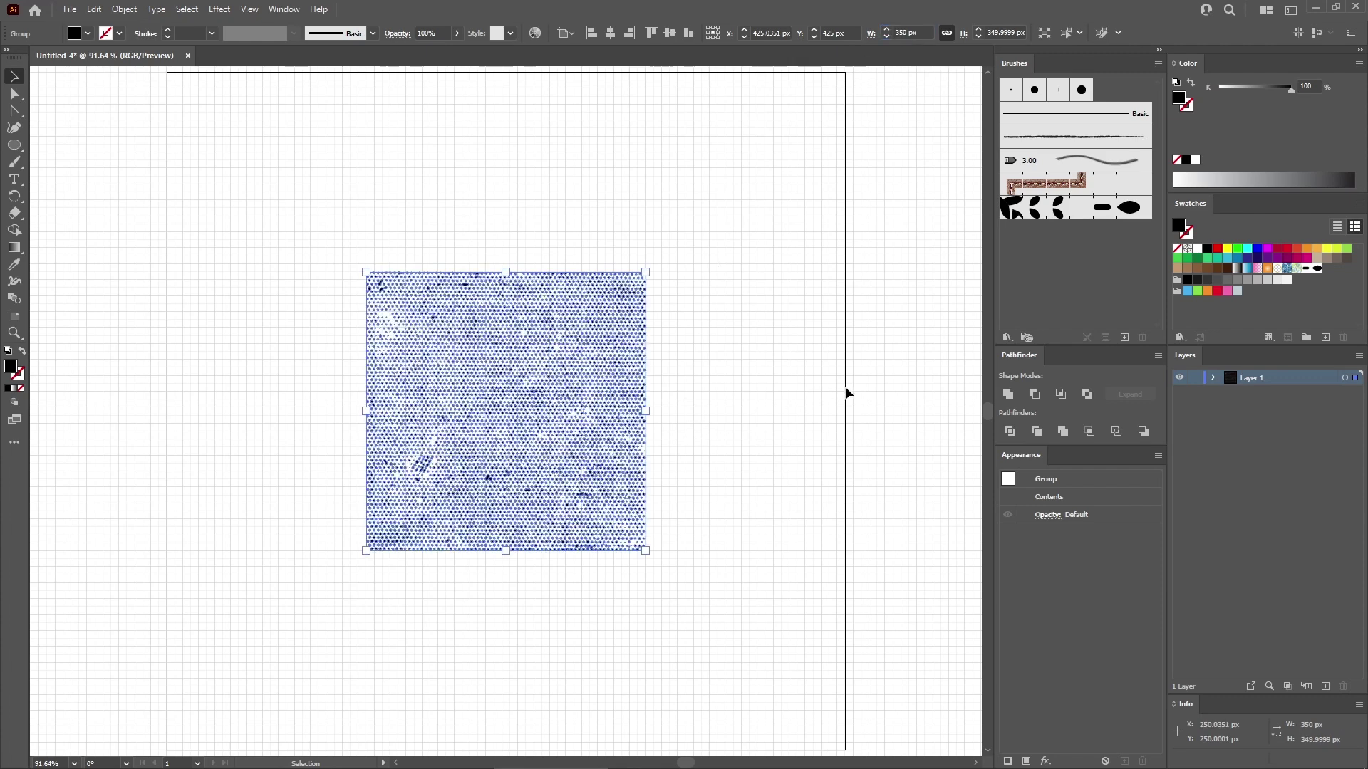
- Switch the color sliders to RGB and set the texture's fill to R 103, G 40, B 23
{"action": "left_click", "coordinate": [1358, 64]}
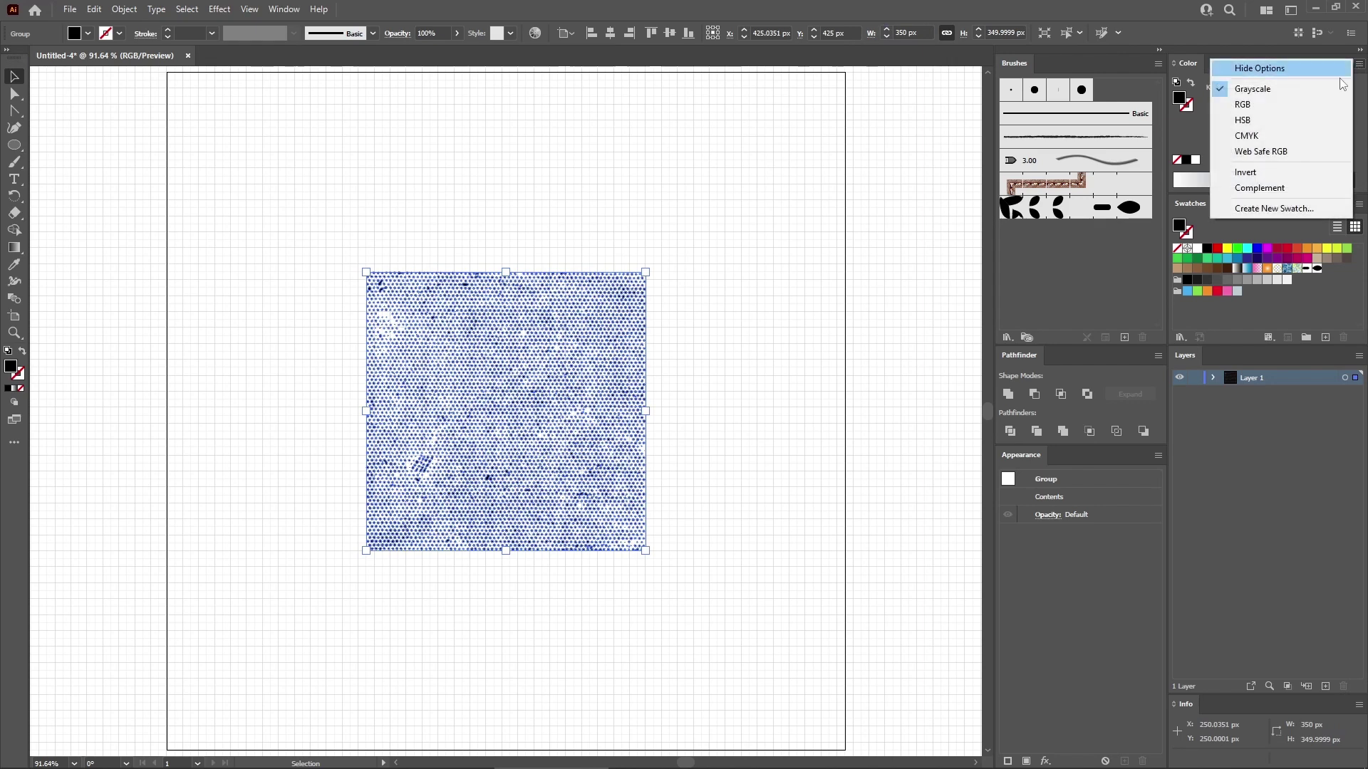
{"action": "left_click", "coordinate": [1304, 104]}
{"action": "left_click", "coordinate": [1305, 85]}
{"action": "type", "text": "103"}
{"action": "key", "text": "Tab"}
{"action": "type", "text": "50"}
{"action": "key", "text": "Tab"}
{"action": "type", "text": "2"}
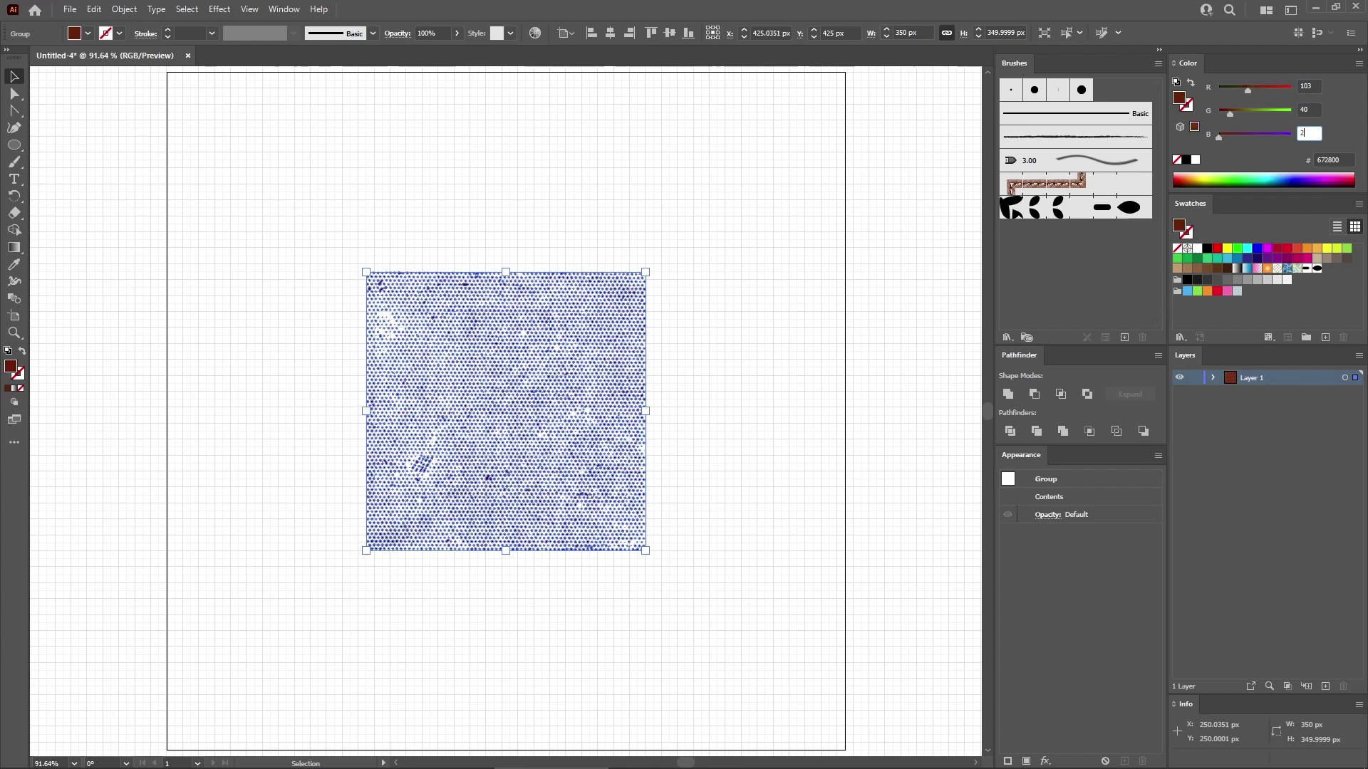
{"action": "key", "text": "Return"}
- Save the brown texture as a pattern swatch and its fill color as a new color swatch
{"action": "left_click_drag", "start_coordinate": [611, 368], "coordinate": [1316, 304]}
{"action": "left_click", "coordinate": [1324, 337]}
{"action": "left_click", "coordinate": [910, 554]}
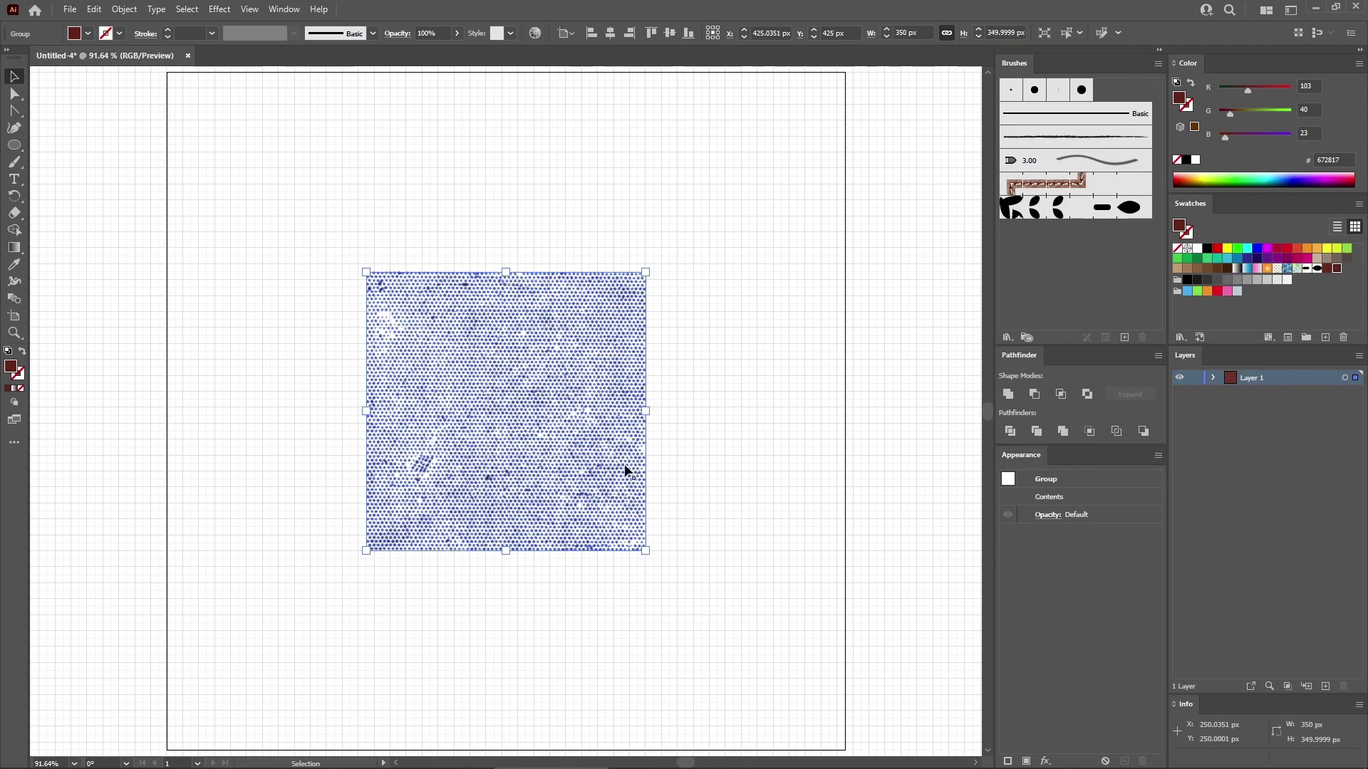
- Delete the texture from the artboard and create a 270 px wide and 270 px high circle in its place
{"action": "key", "text": "Delete"}
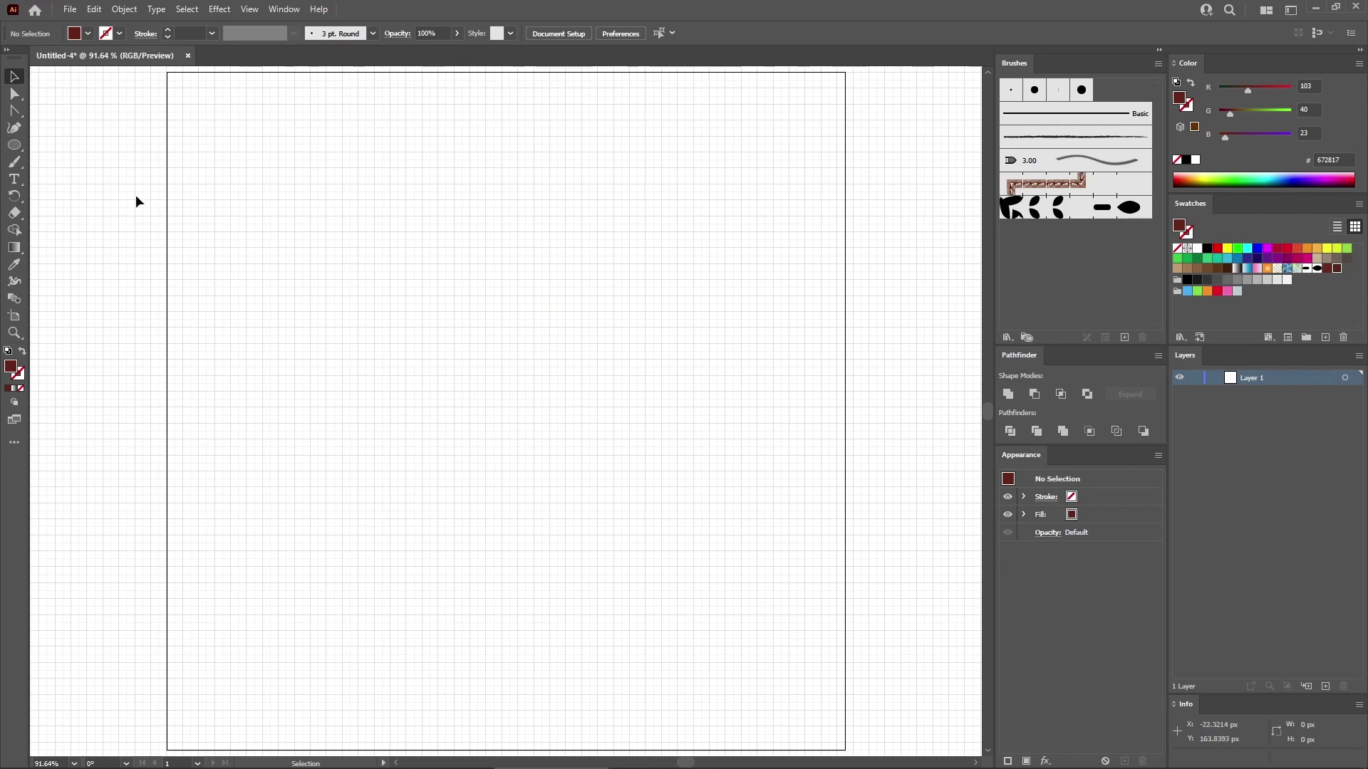
{"action": "left_click", "coordinate": [15, 145]}
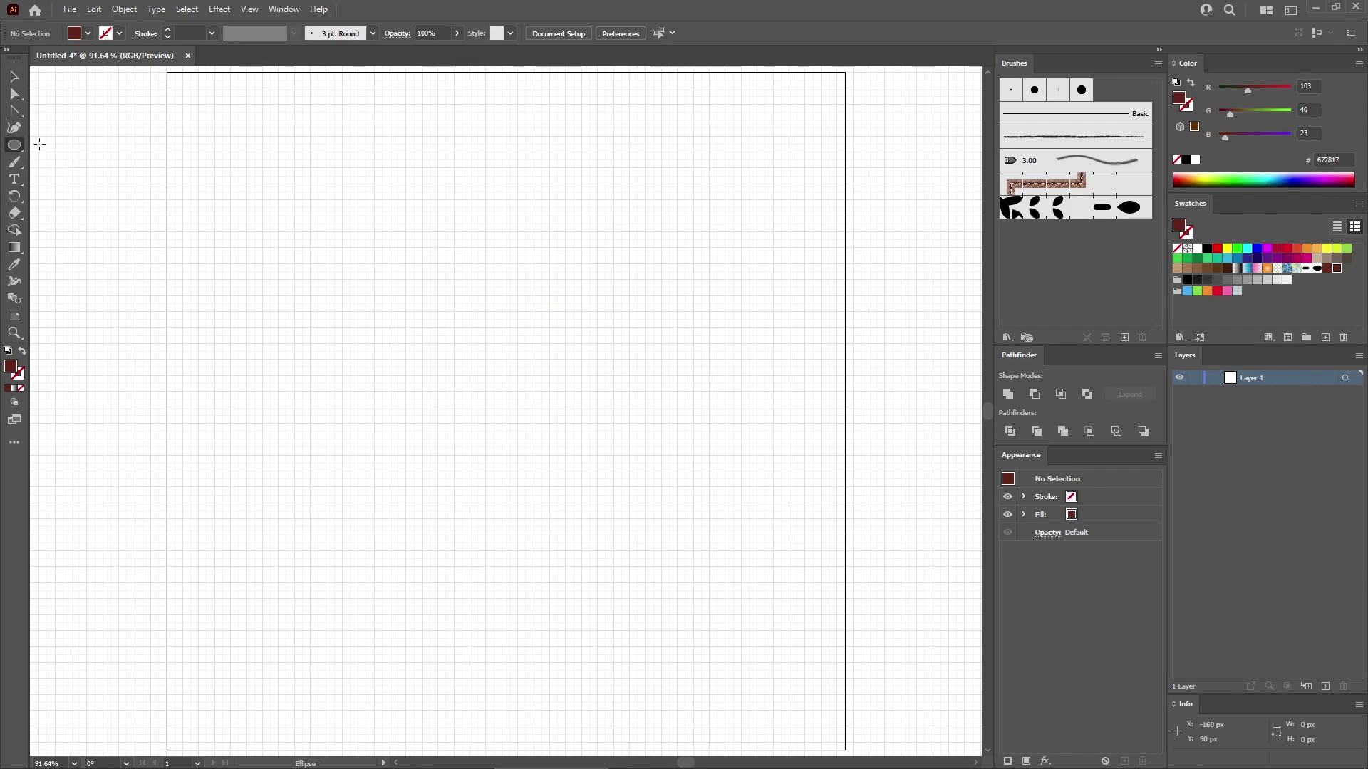
{"action": "left_click", "coordinate": [404, 285]}
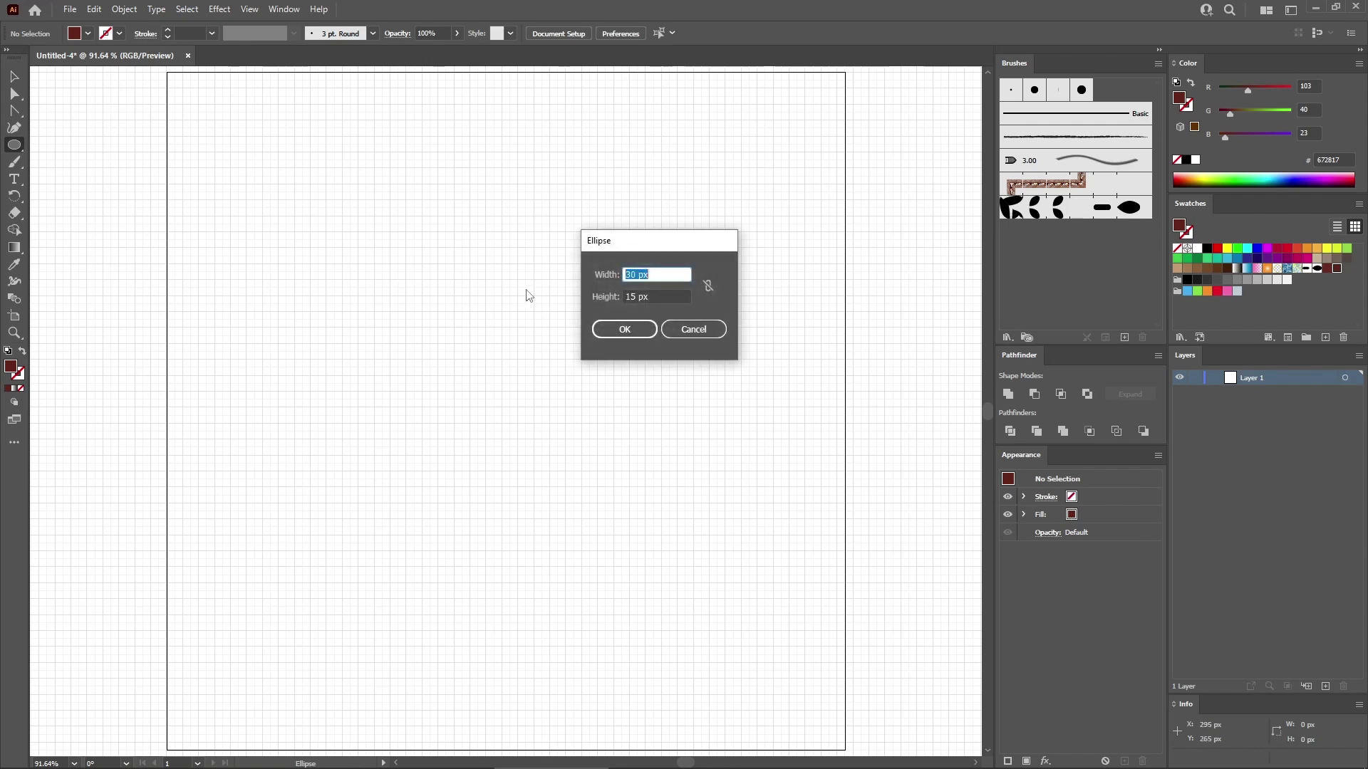
{"action": "type", "text": "270"}
{"action": "key", "text": "Tab"}
{"action": "type", "text": "2"}
{"action": "key", "text": "BackSpace"}
{"action": "type", "text": "70"}
{"action": "left_click", "coordinate": [624, 329]}
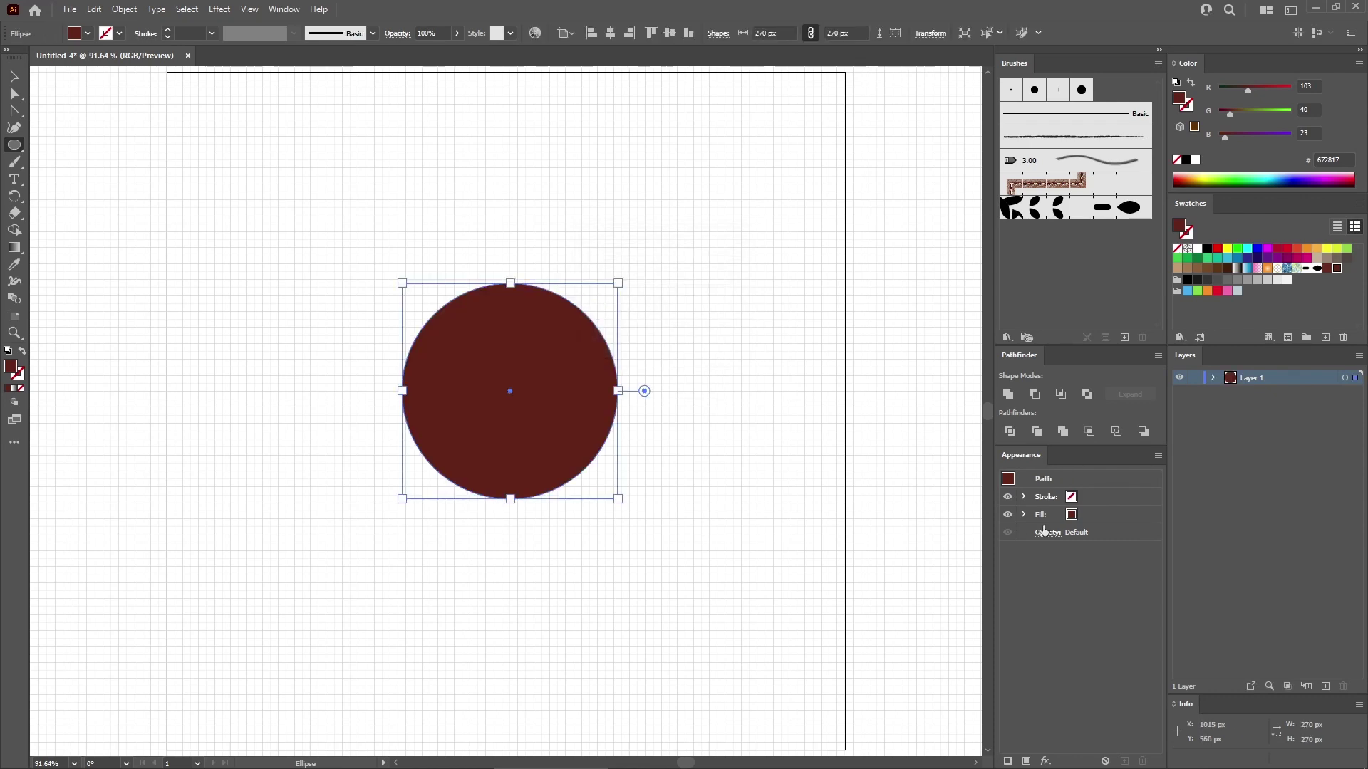
- Center the 270 px circle horizontally and vertically on the artboard
{"action": "left_click", "coordinate": [568, 33]}
{"action": "left_click", "coordinate": [589, 84]}
{"action": "left_click", "coordinate": [611, 34]}
{"action": "left_click", "coordinate": [669, 34]}
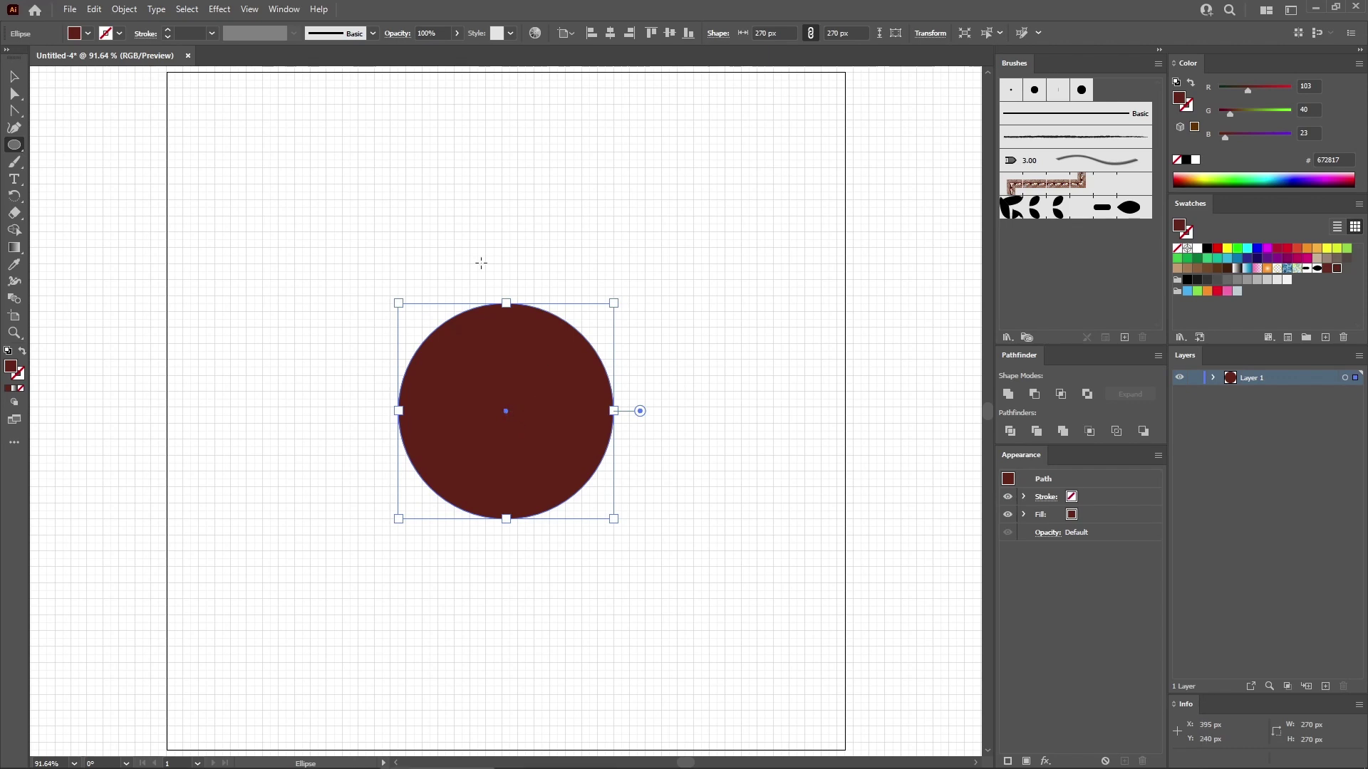
- Apply a Roughen effect to the large circle with an absolute size of 2 px, detail 2 and smooth points
{"action": "left_click", "coordinate": [214, 10]}
{"action": "mouse_move", "coordinate": [297, 127]}
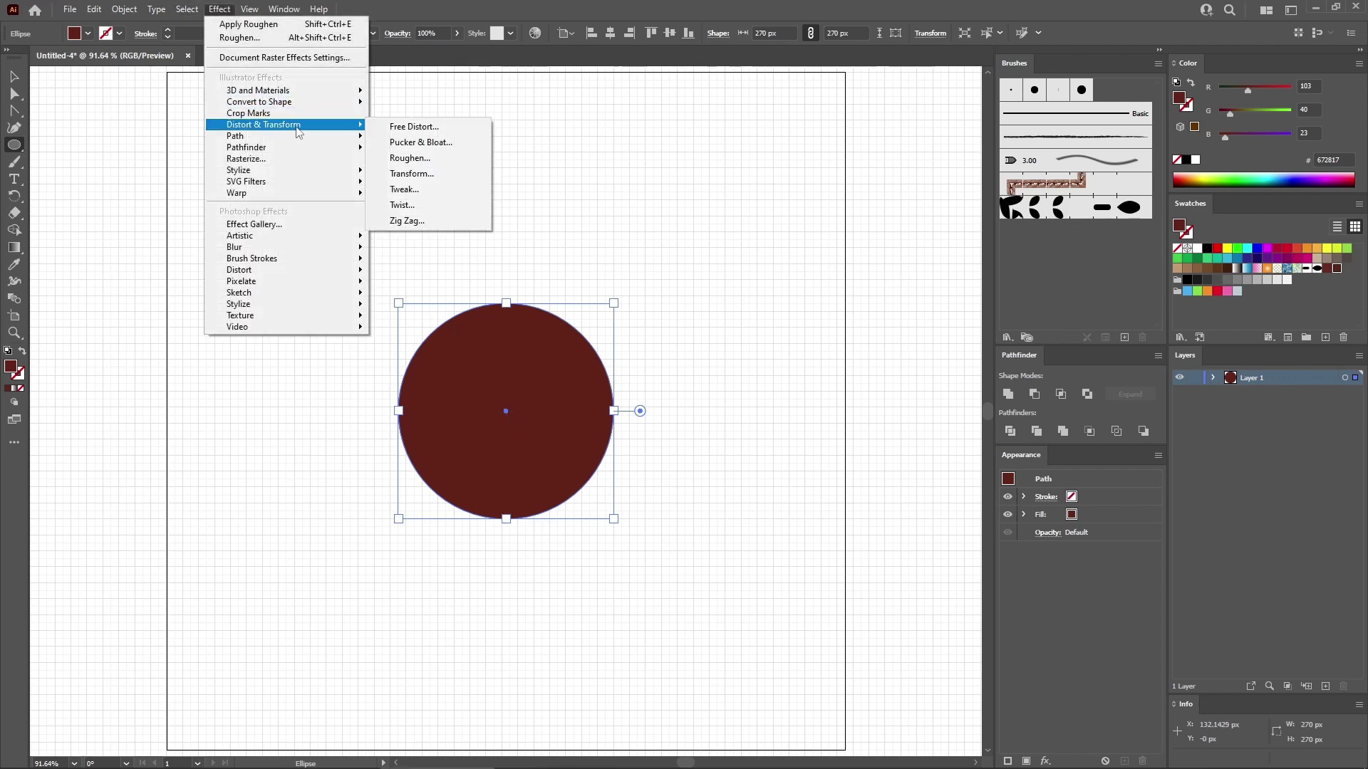
{"action": "left_click", "coordinate": [411, 158]}
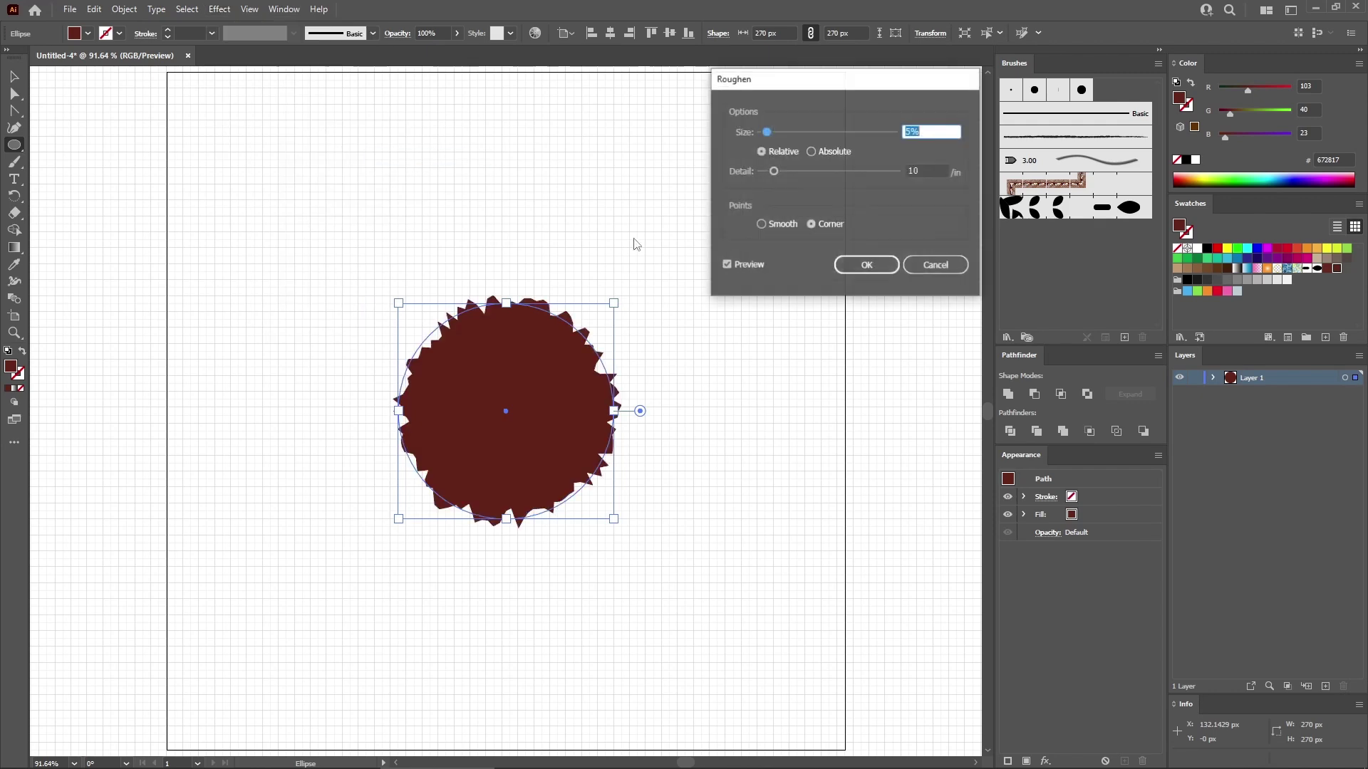
{"action": "left_click", "coordinate": [812, 152]}
{"action": "left_click", "coordinate": [761, 224]}
{"action": "left_click_drag", "start_coordinate": [926, 131], "coordinate": [864, 132]}
{"action": "type", "text": "2"}
{"action": "key", "text": "Tab"}
{"action": "type", "text": "2"}
{"action": "left_click", "coordinate": [866, 265]}
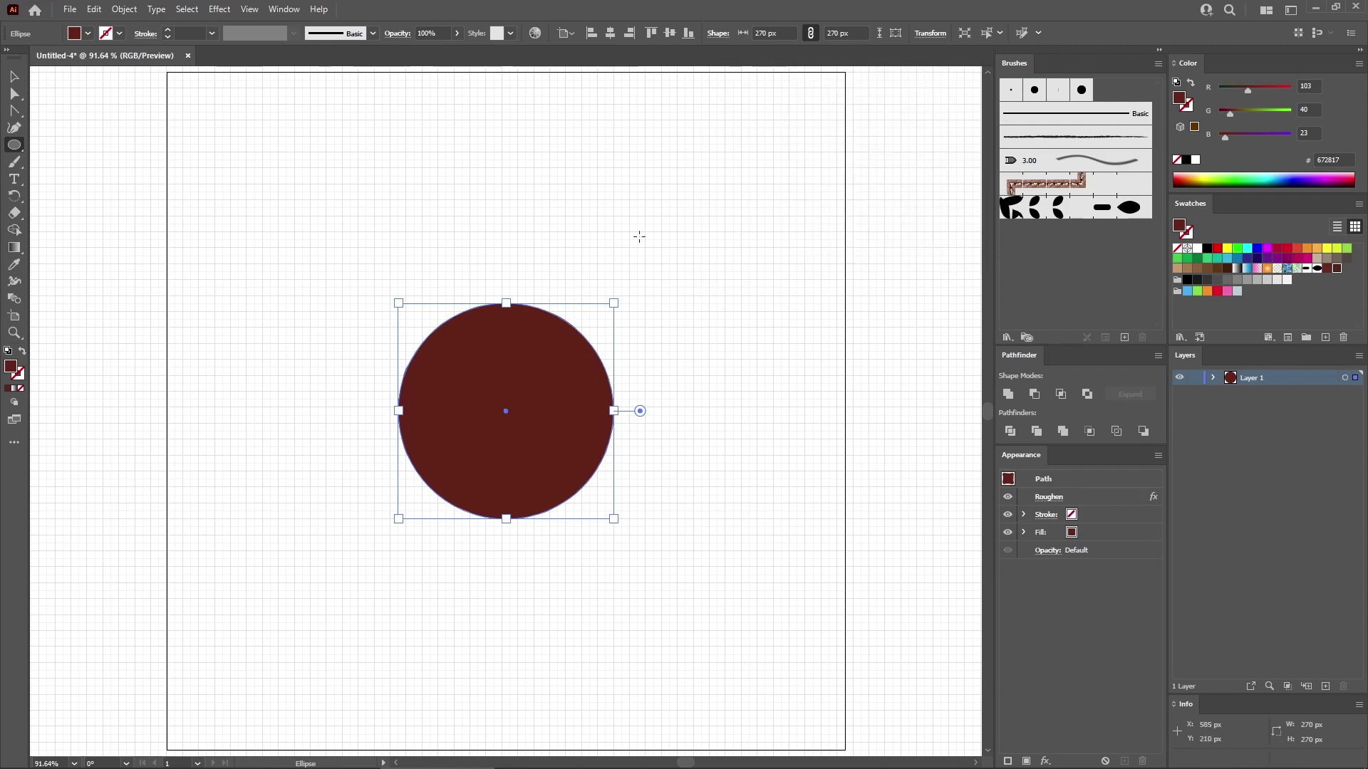
- Create a second circle of 160 px by 160 px and remove the inherited Roughen effect from it
{"action": "left_click", "coordinate": [639, 206]}
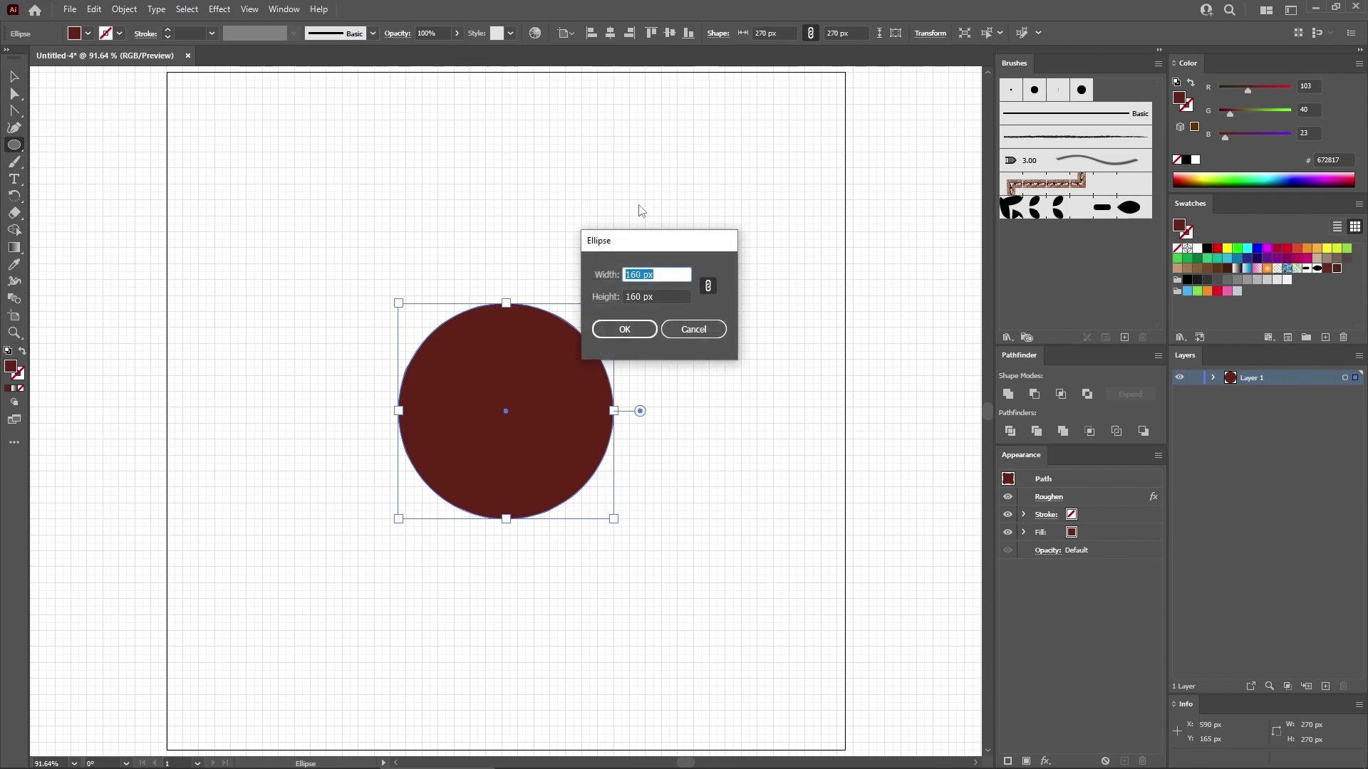
{"action": "left_click", "coordinate": [655, 295]}
{"action": "left_click", "coordinate": [623, 326]}
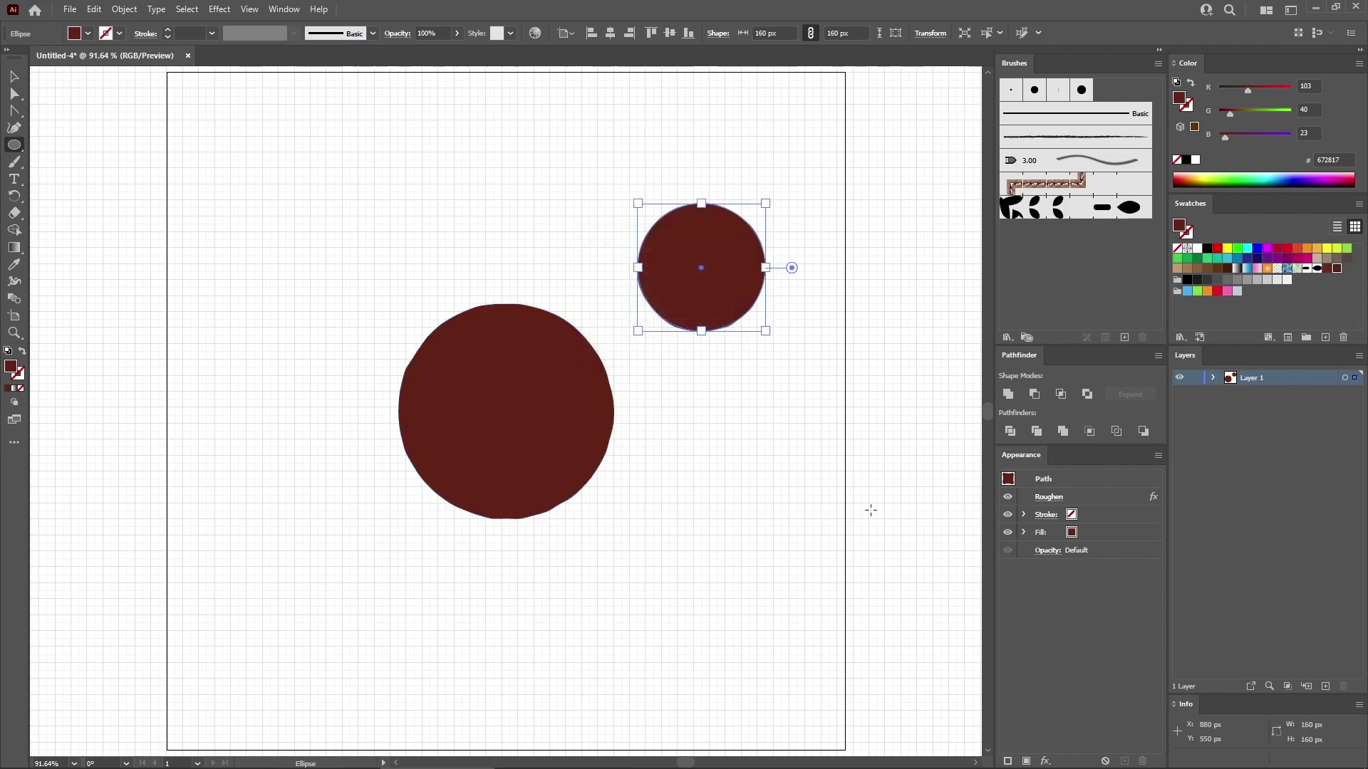
{"action": "left_click", "coordinate": [1112, 499]}
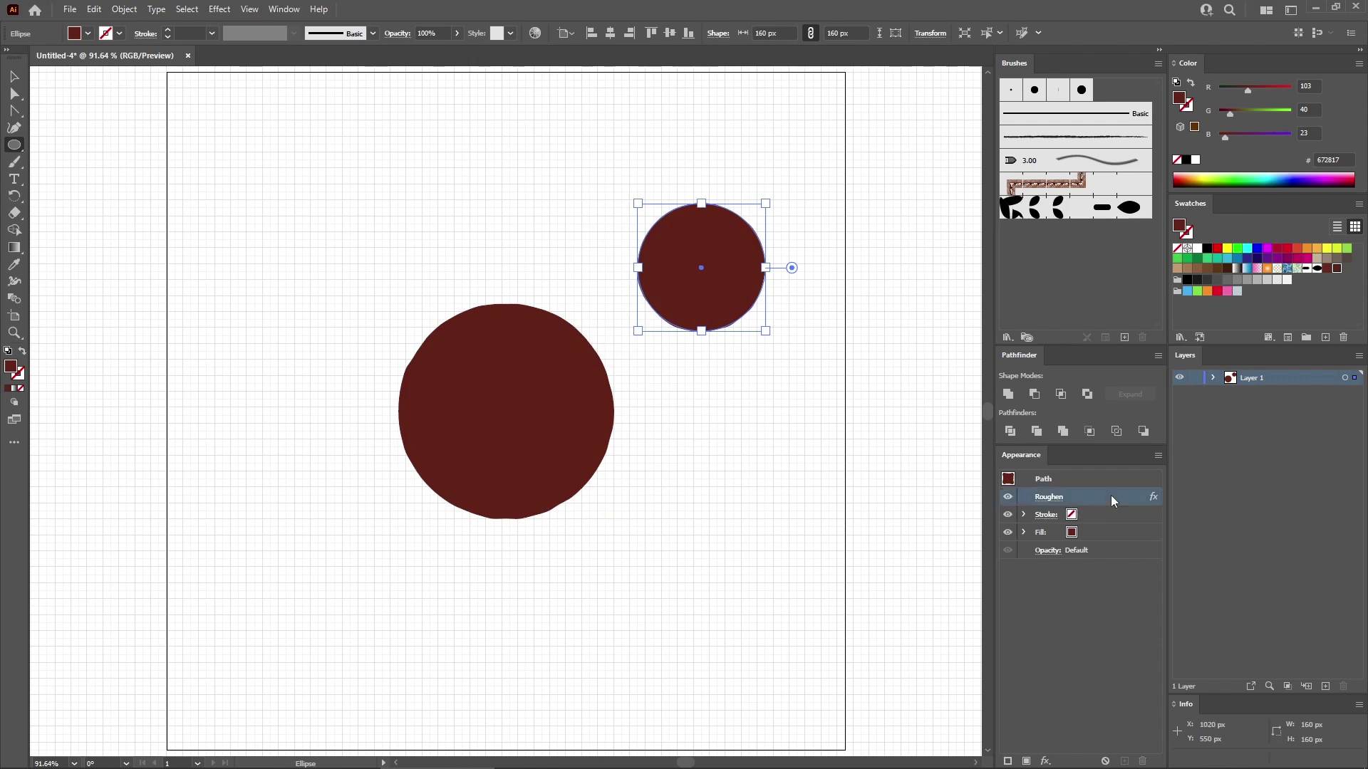
{"action": "left_click", "coordinate": [1142, 761]}
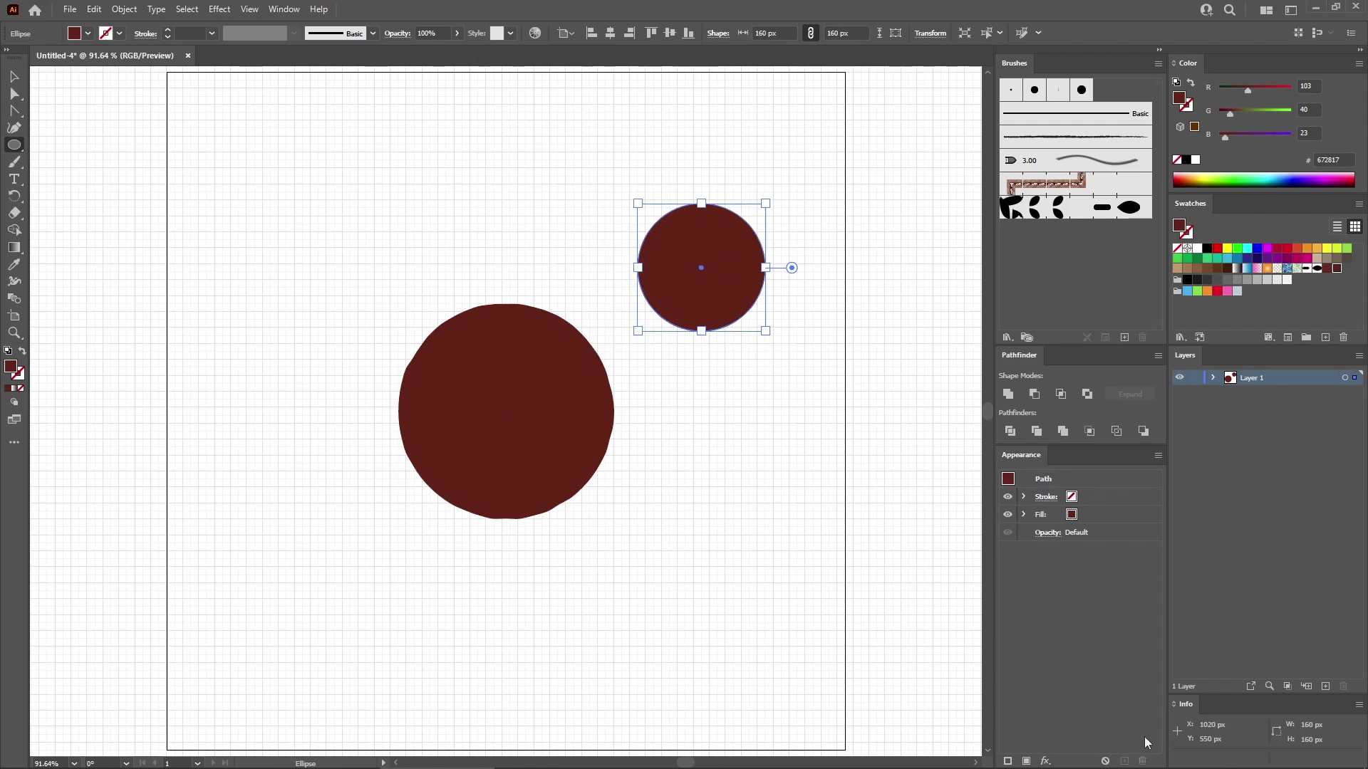
- Set the small circle's fill to R 255, G 243, B 221
{"action": "left_click", "coordinate": [1123, 519]}
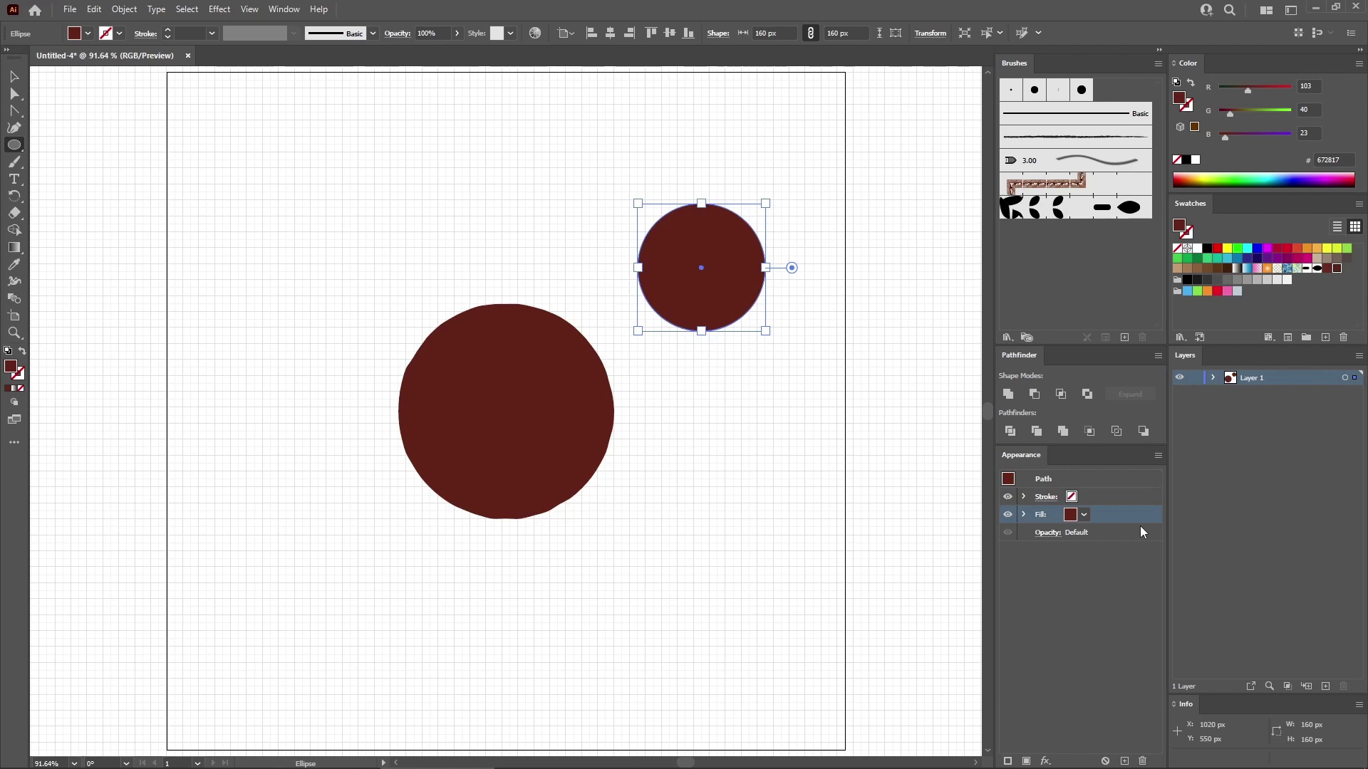
{"action": "left_click", "coordinate": [1307, 85]}
{"action": "type", "text": "2"}
{"action": "key", "text": "Tab"}
{"action": "type", "text": "243"}
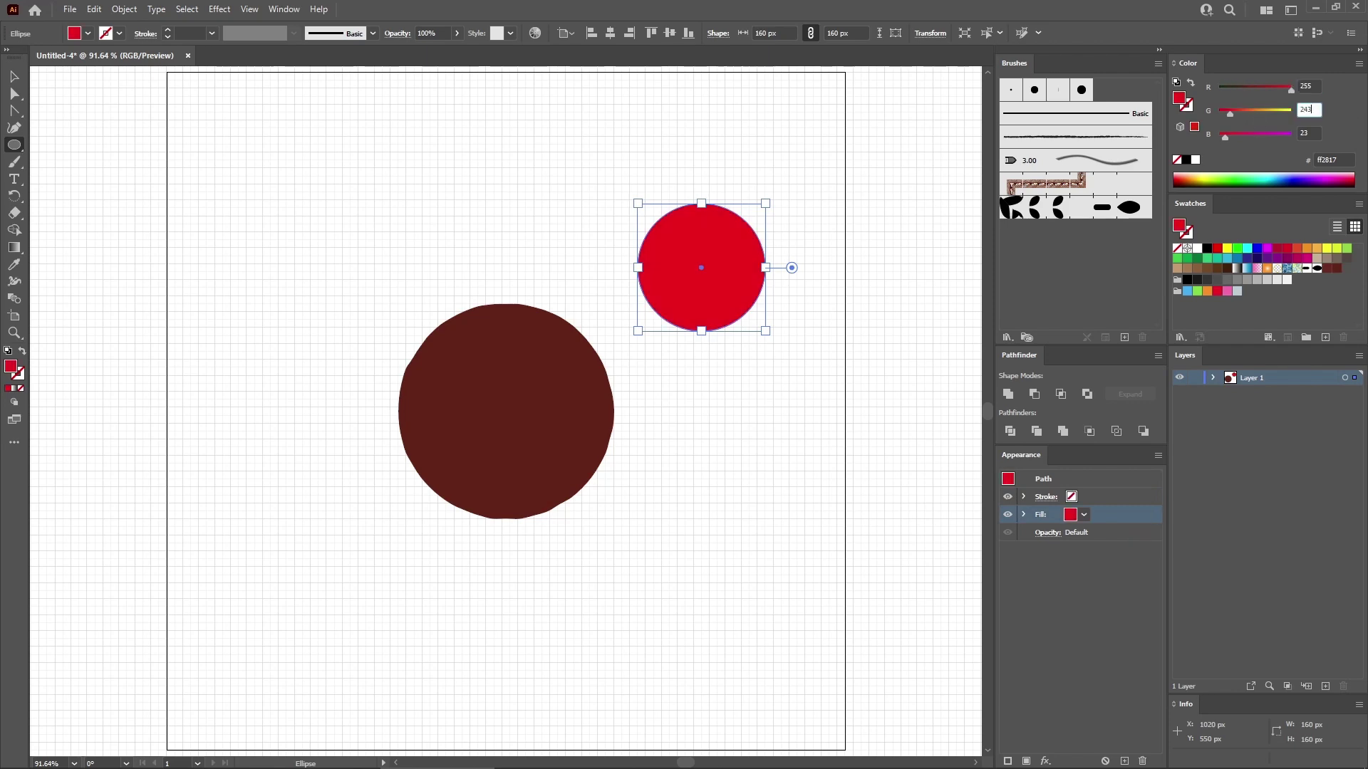
{"action": "key", "text": "Tab"}
{"action": "type", "text": "2"}
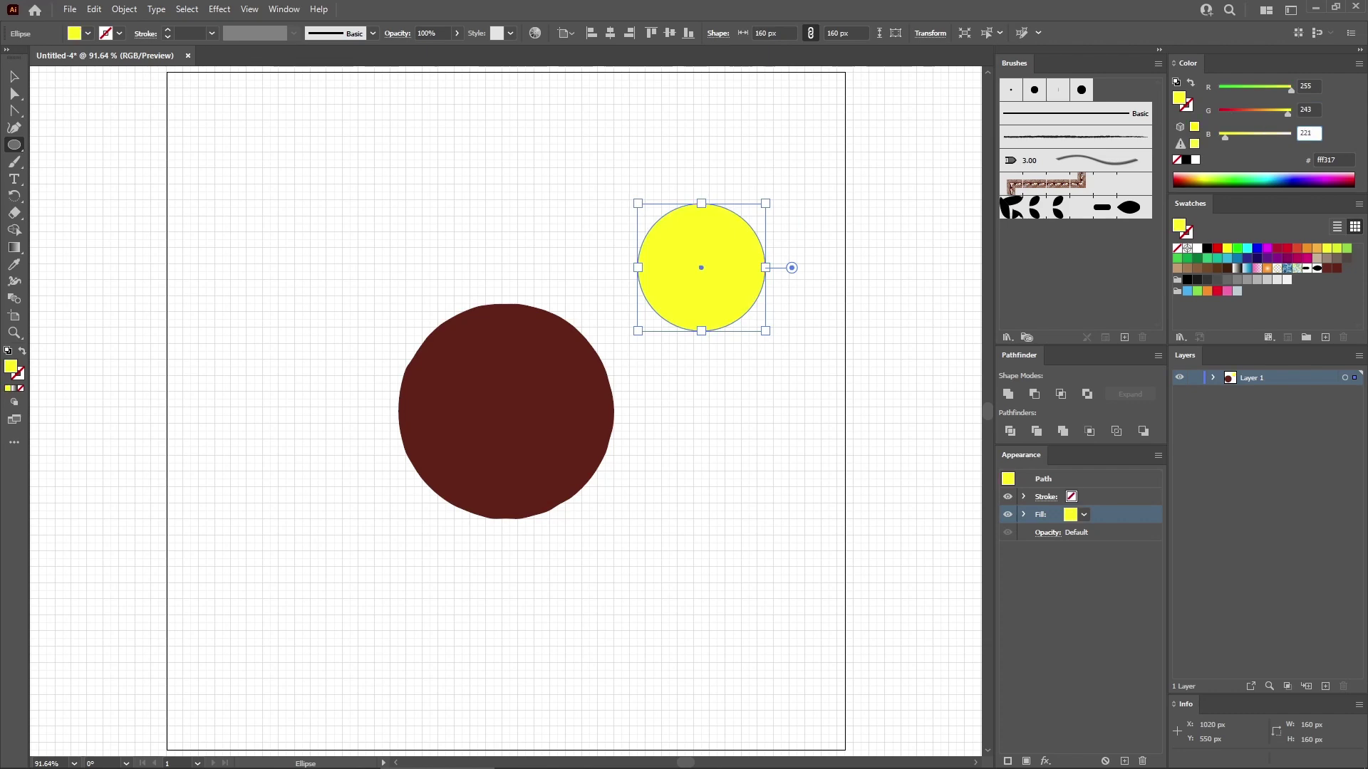
{"action": "type", "text": "21"}
{"action": "key", "text": "Return"}
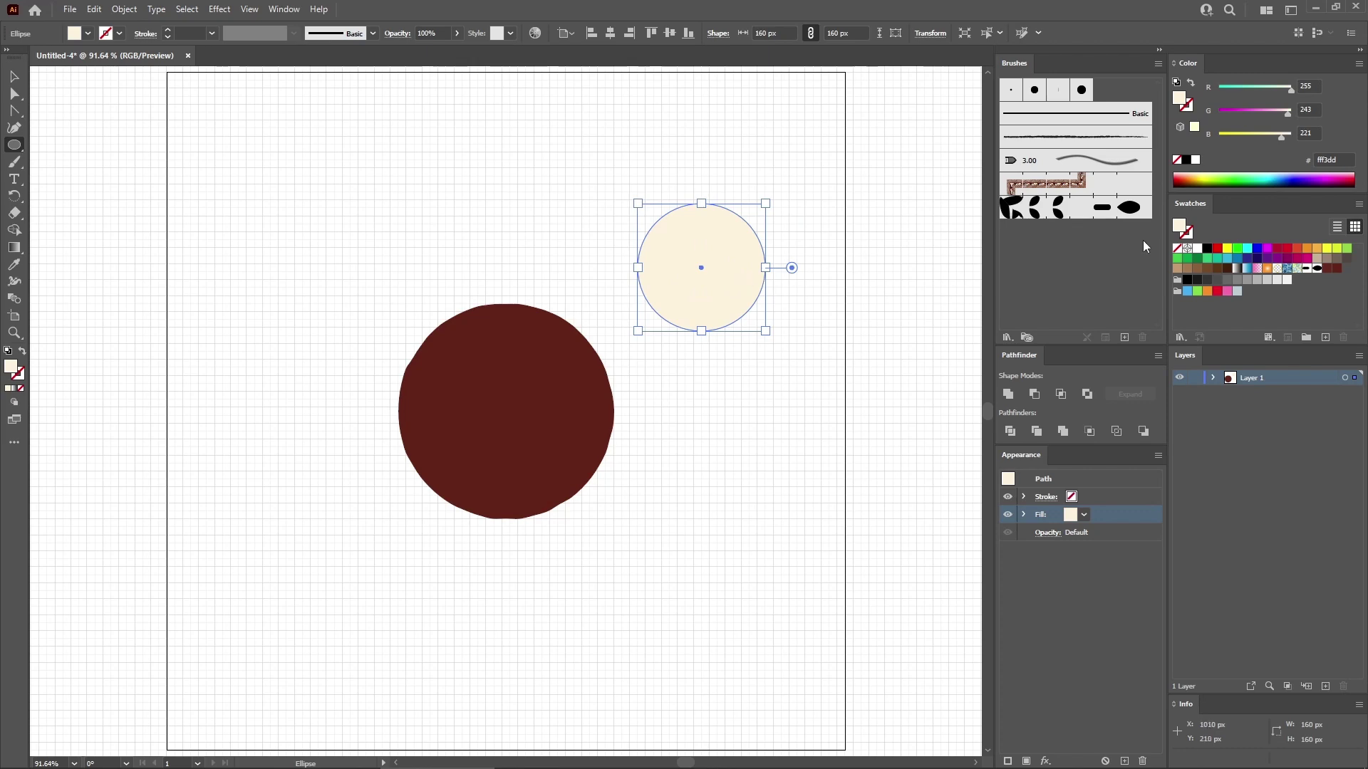
- Save the cream fill as a new color swatch and center the small circle on the artboard in both directions
{"action": "left_click", "coordinate": [1326, 337]}
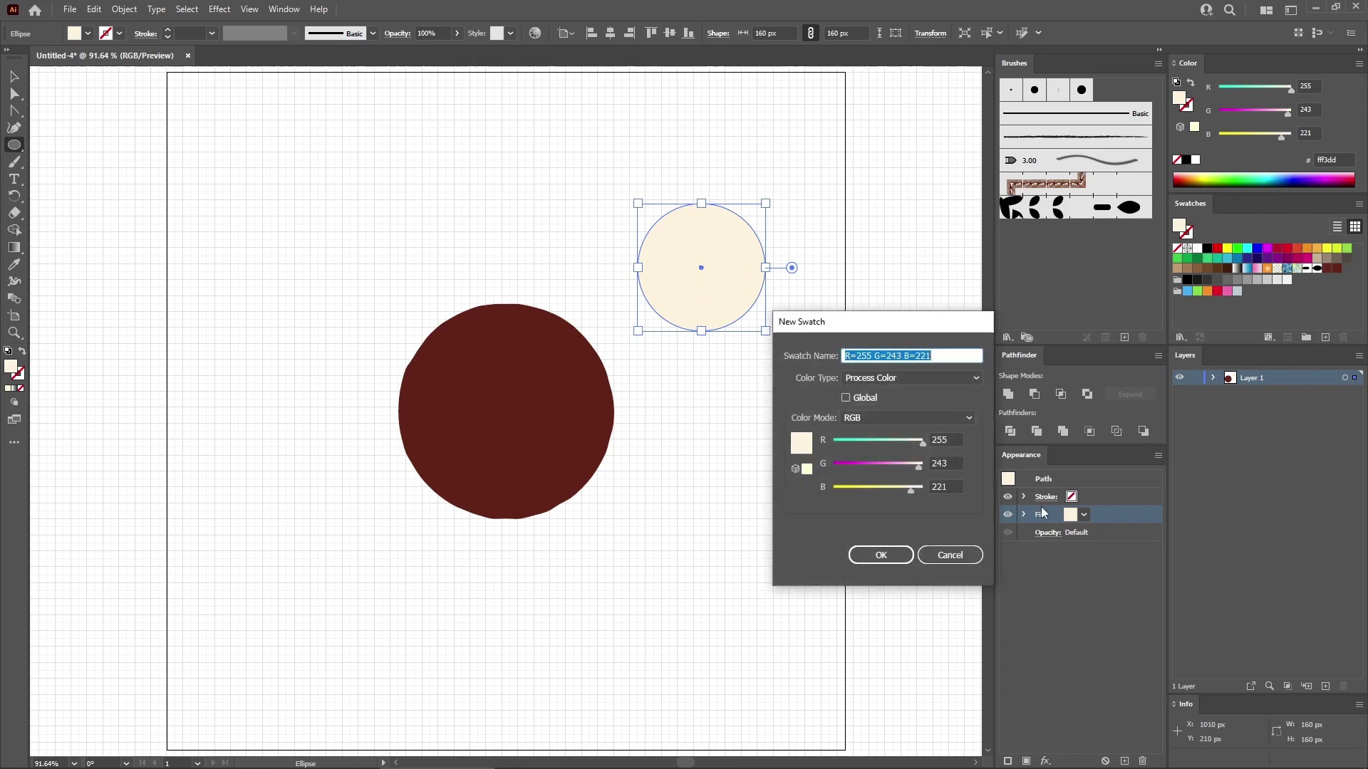
{"action": "left_click", "coordinate": [876, 548]}
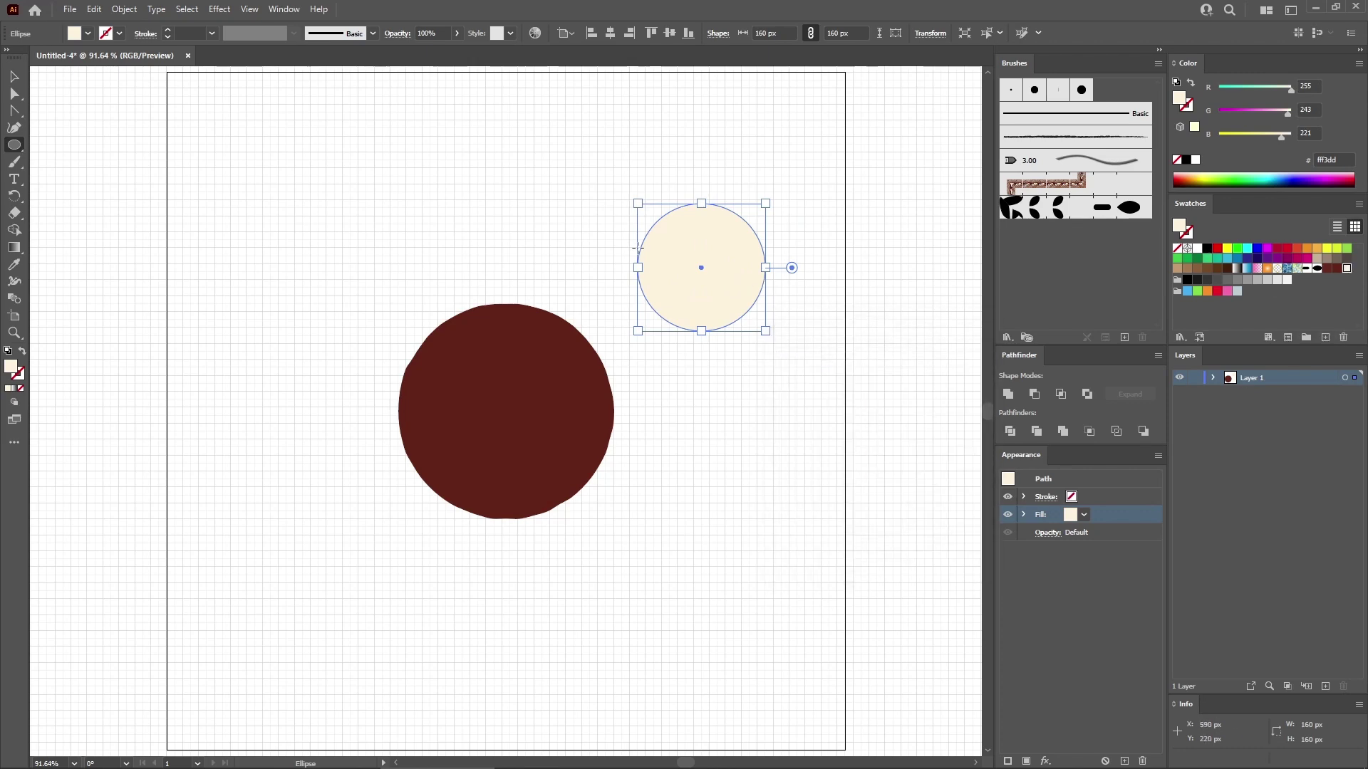
{"action": "left_click", "coordinate": [611, 39]}
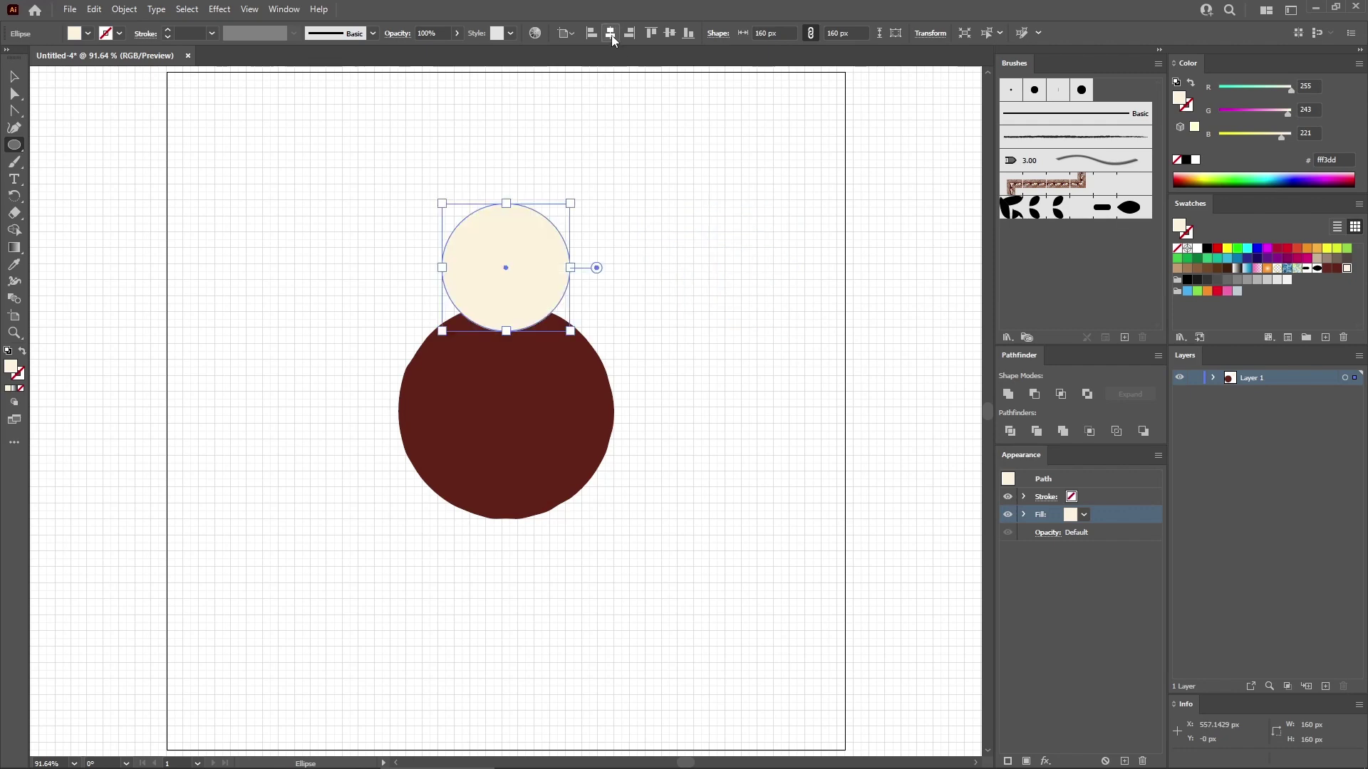
{"action": "left_click", "coordinate": [672, 37]}
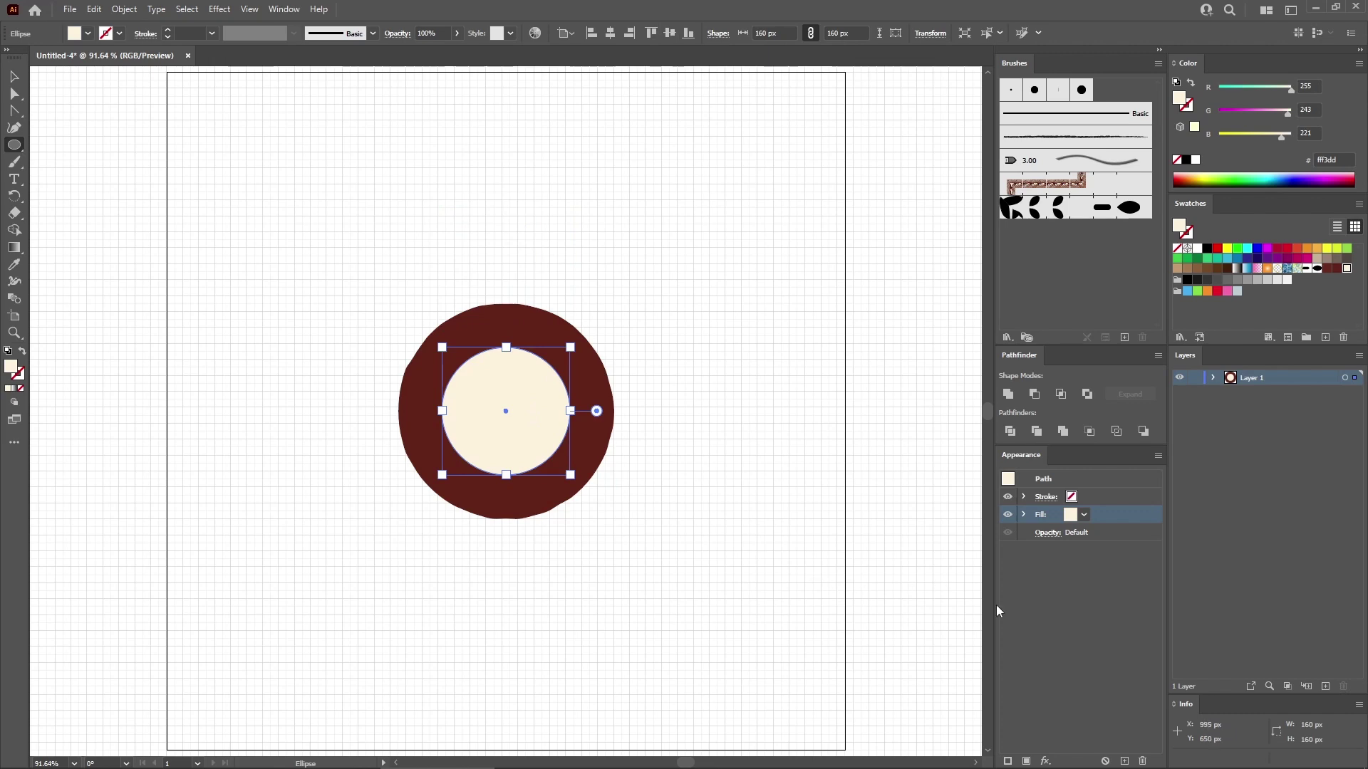
- Add a second fill above the small circle's cream fill and apply the brown texture pattern swatch to it
{"action": "left_click", "coordinate": [1125, 761]}
{"action": "left_click", "coordinate": [1023, 514]}
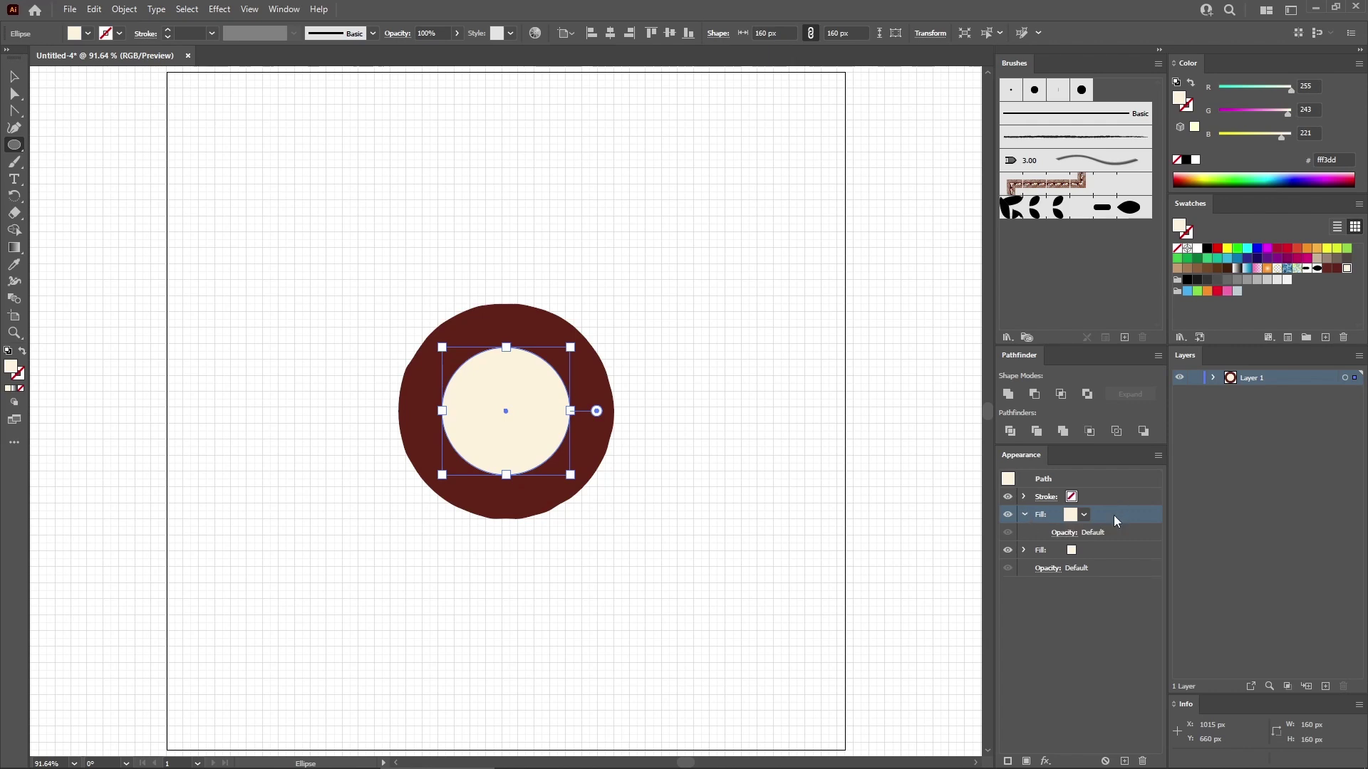
{"action": "left_click", "coordinate": [1326, 269]}
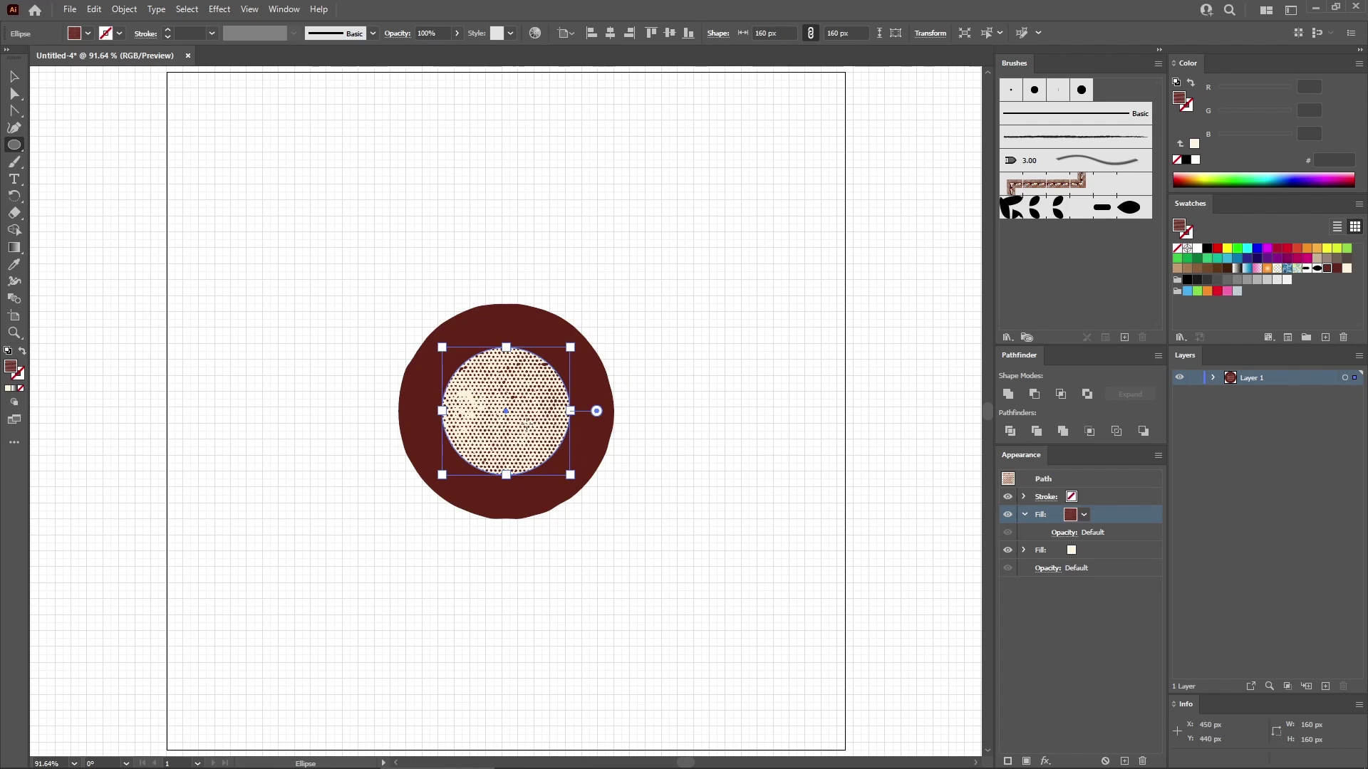
- Apply a Transform effect to the pattern fill that rotates only the pattern by 35°, leaving objects untransformed
{"action": "left_click", "coordinate": [219, 10]}
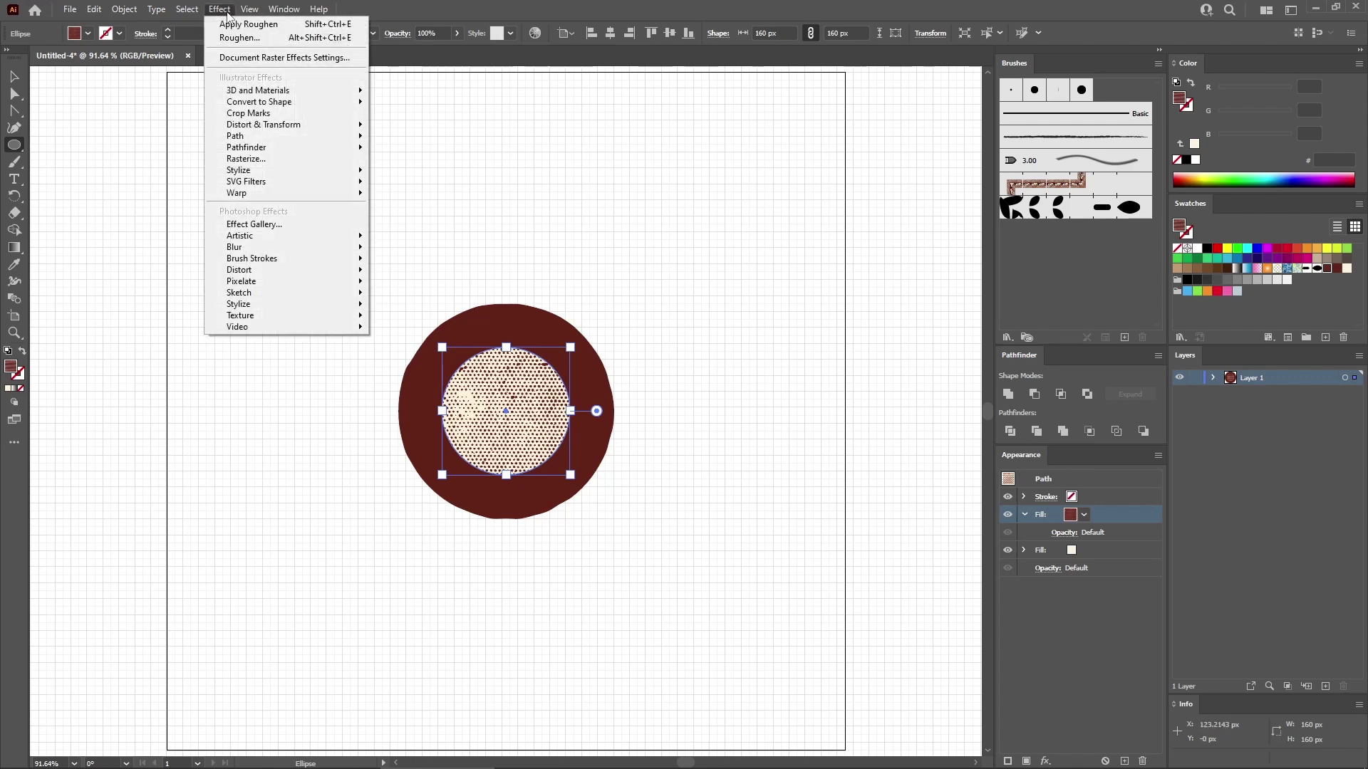
{"action": "mouse_move", "coordinate": [285, 125]}
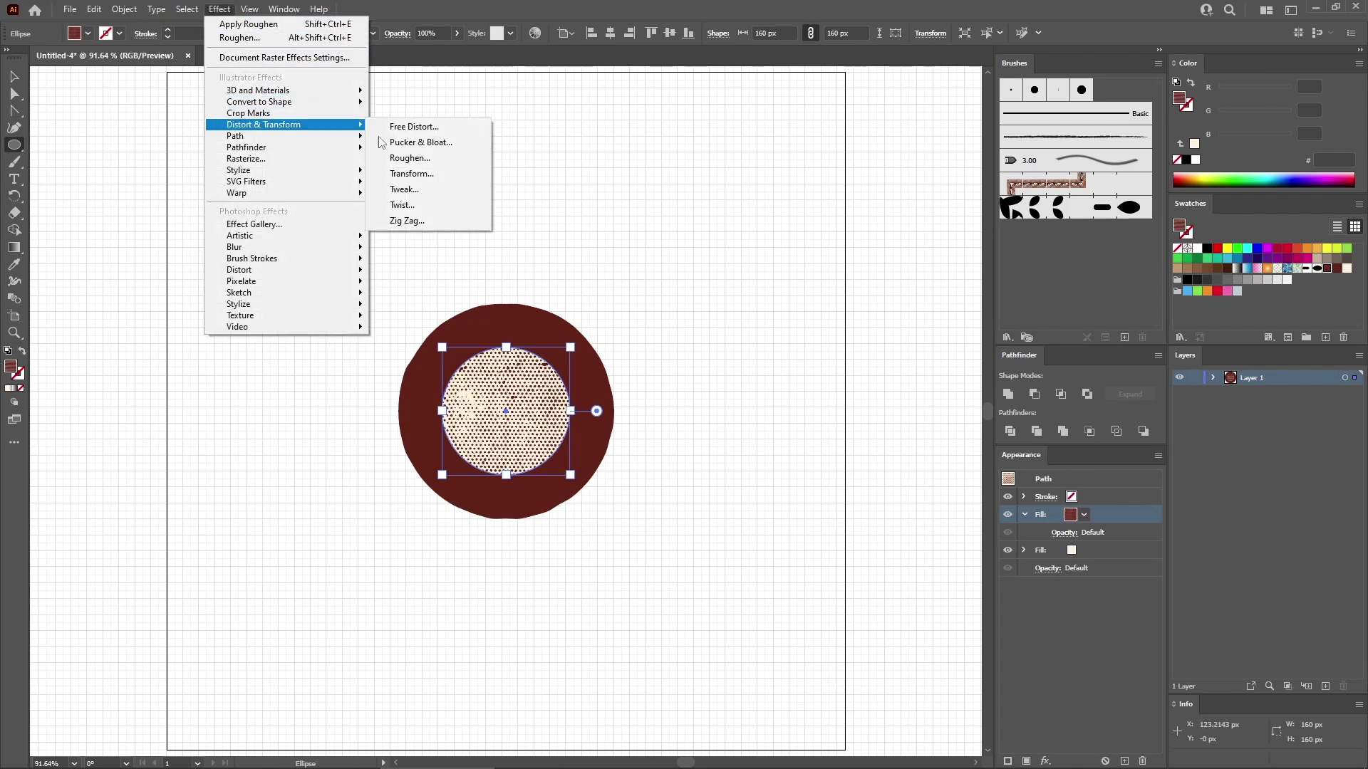
{"action": "left_click", "coordinate": [413, 175]}
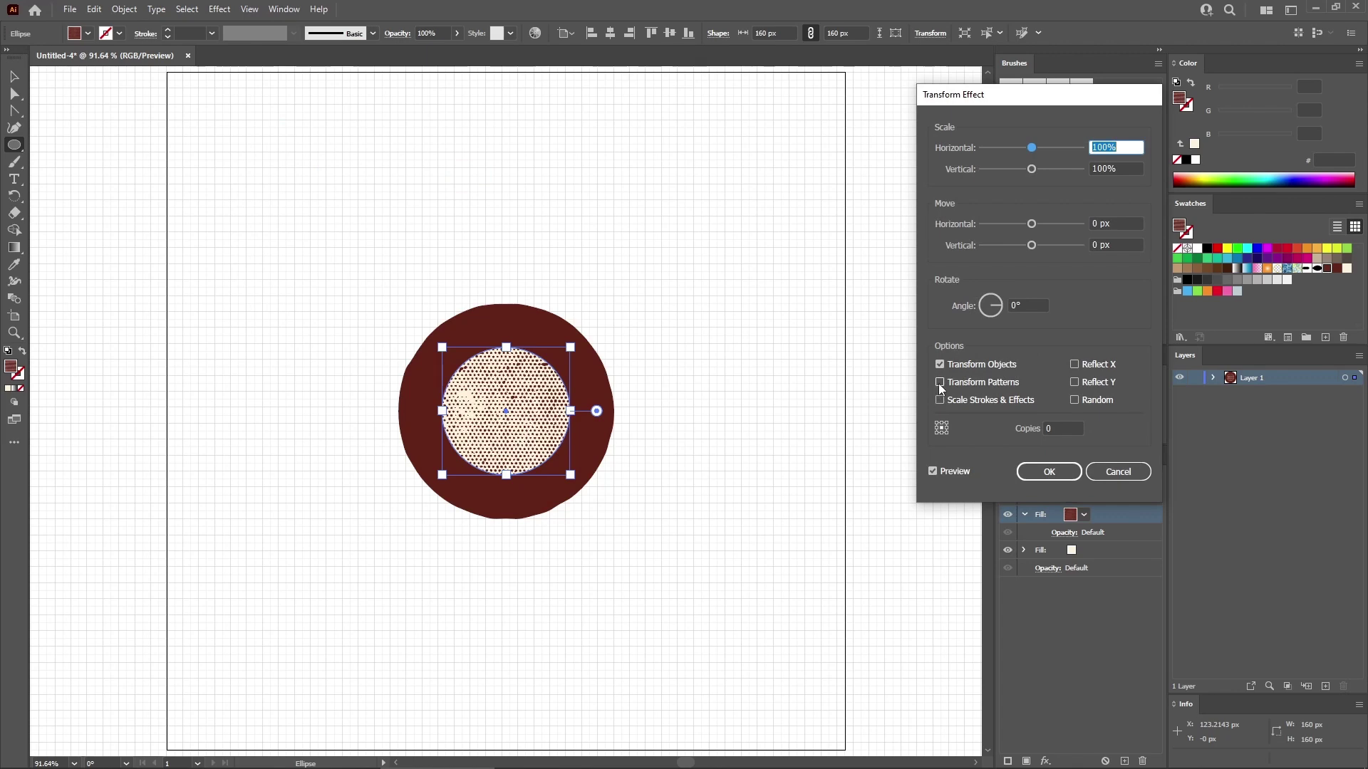
{"action": "left_click", "coordinate": [940, 385]}
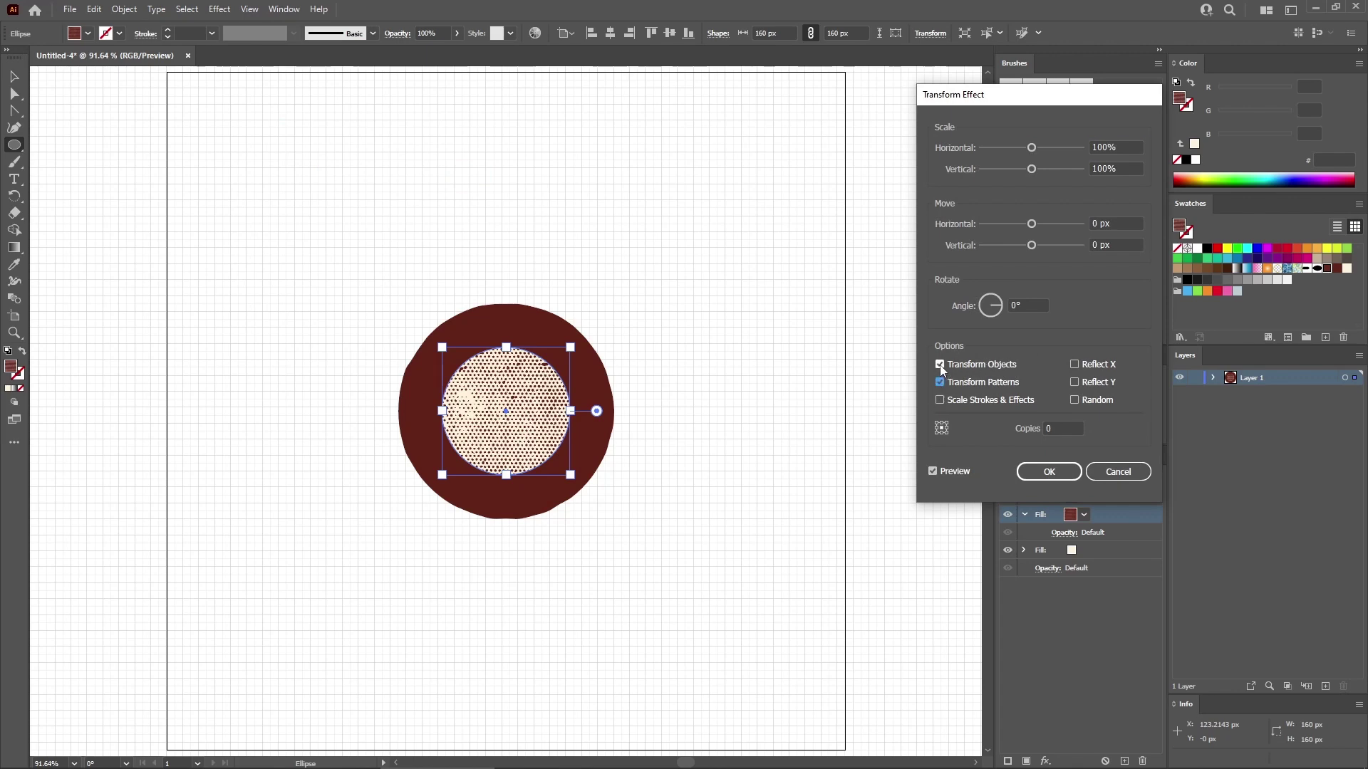
{"action": "left_click", "coordinate": [940, 366]}
{"action": "left_click", "coordinate": [1026, 306]}
{"action": "type", "text": "3"}
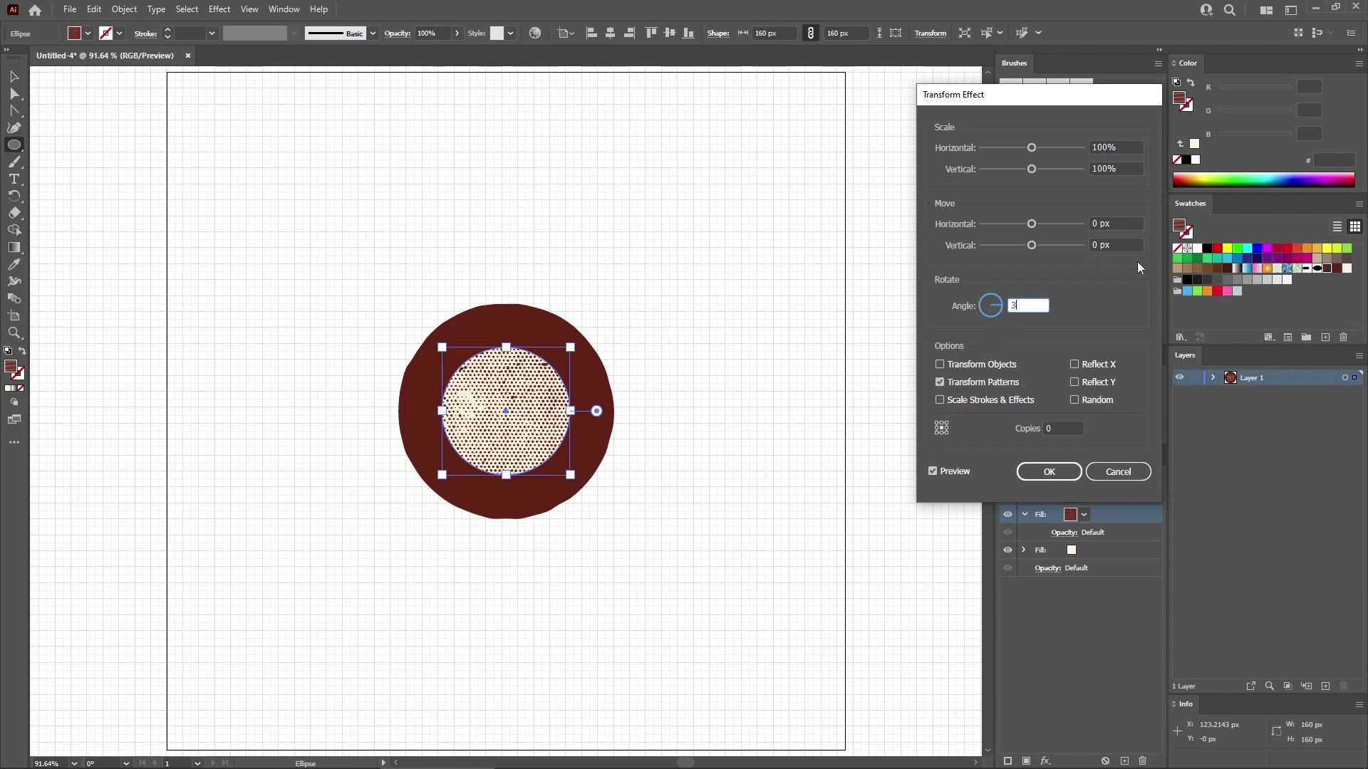
{"action": "type", "text": "5"}
{"action": "left_click", "coordinate": [1119, 245]}
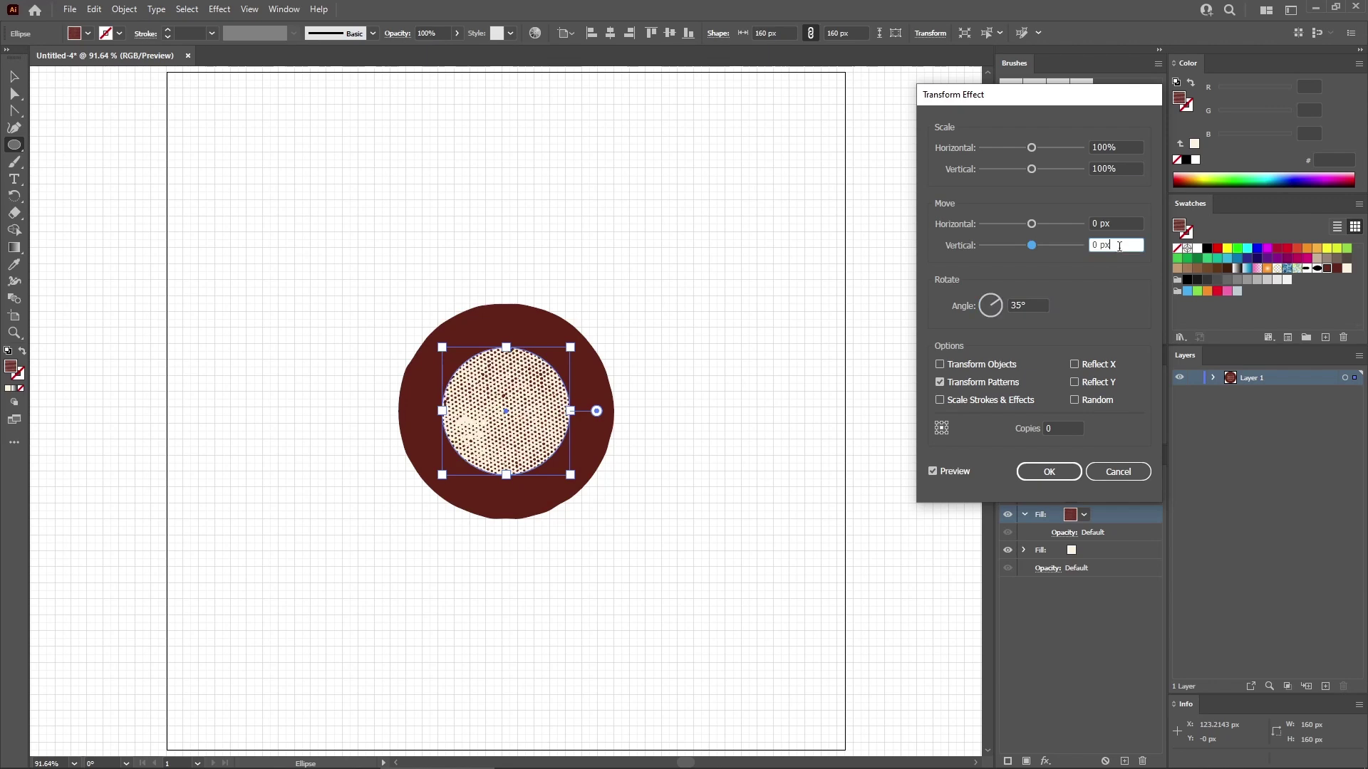
{"action": "left_click", "coordinate": [1050, 472]}
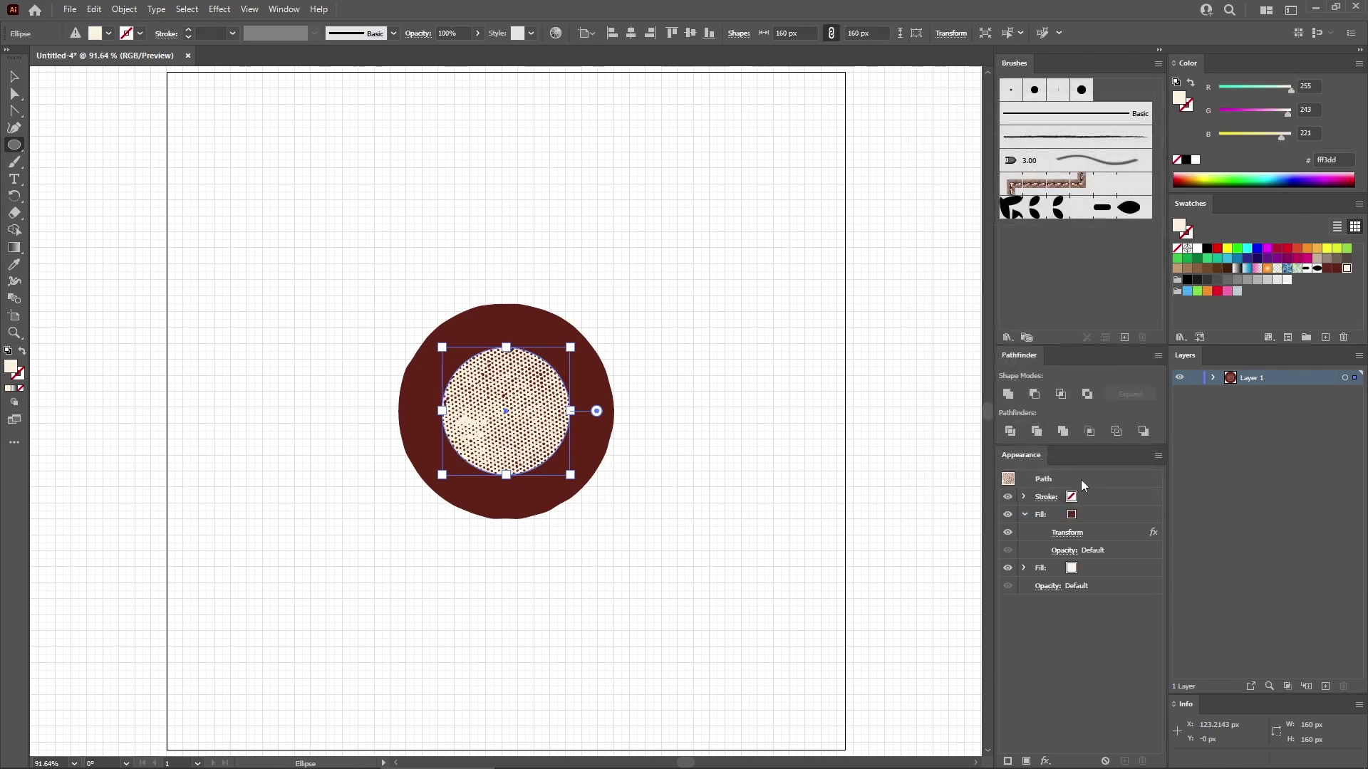
{"action": "left_click", "coordinate": [1024, 514]}
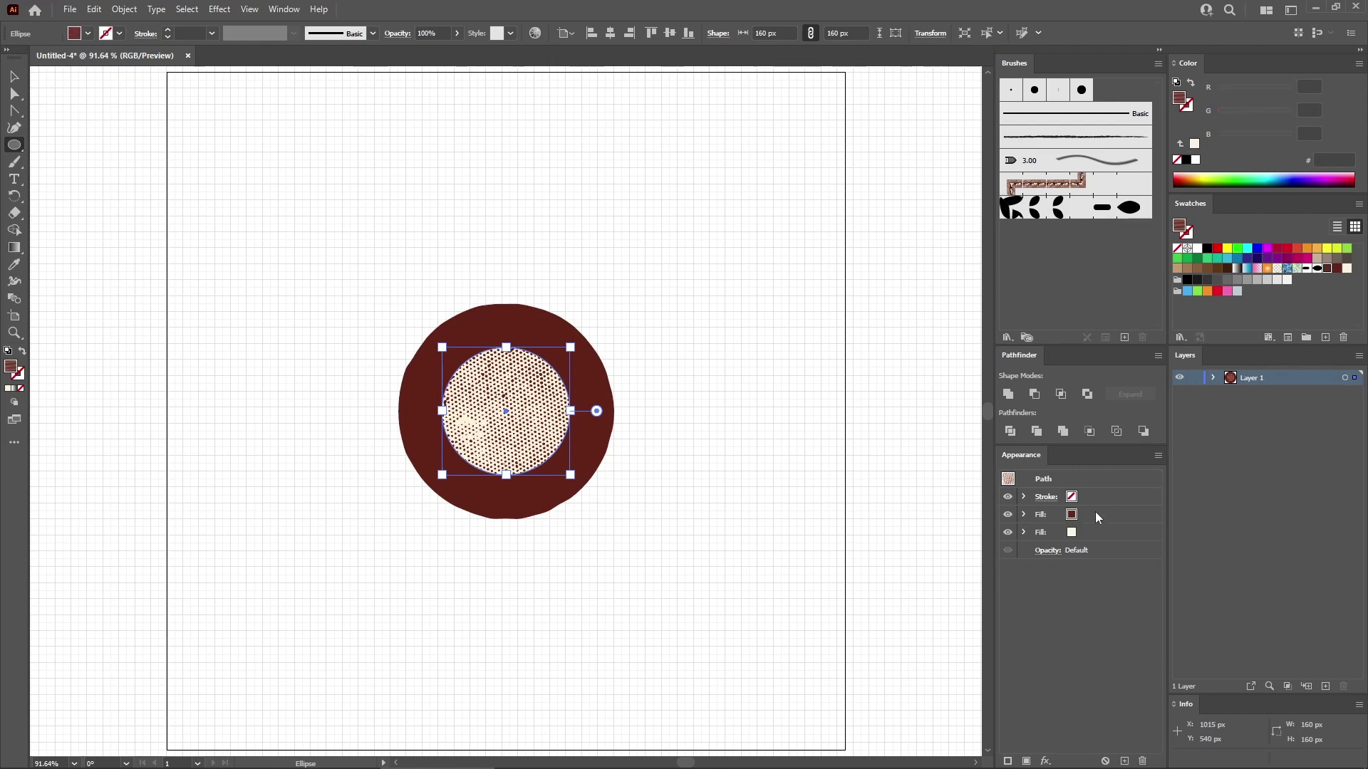
- Apply a Roughen effect to the whole small circle with absolute size 2 px, detail 4/in and smooth points
{"action": "left_click", "coordinate": [1080, 477]}
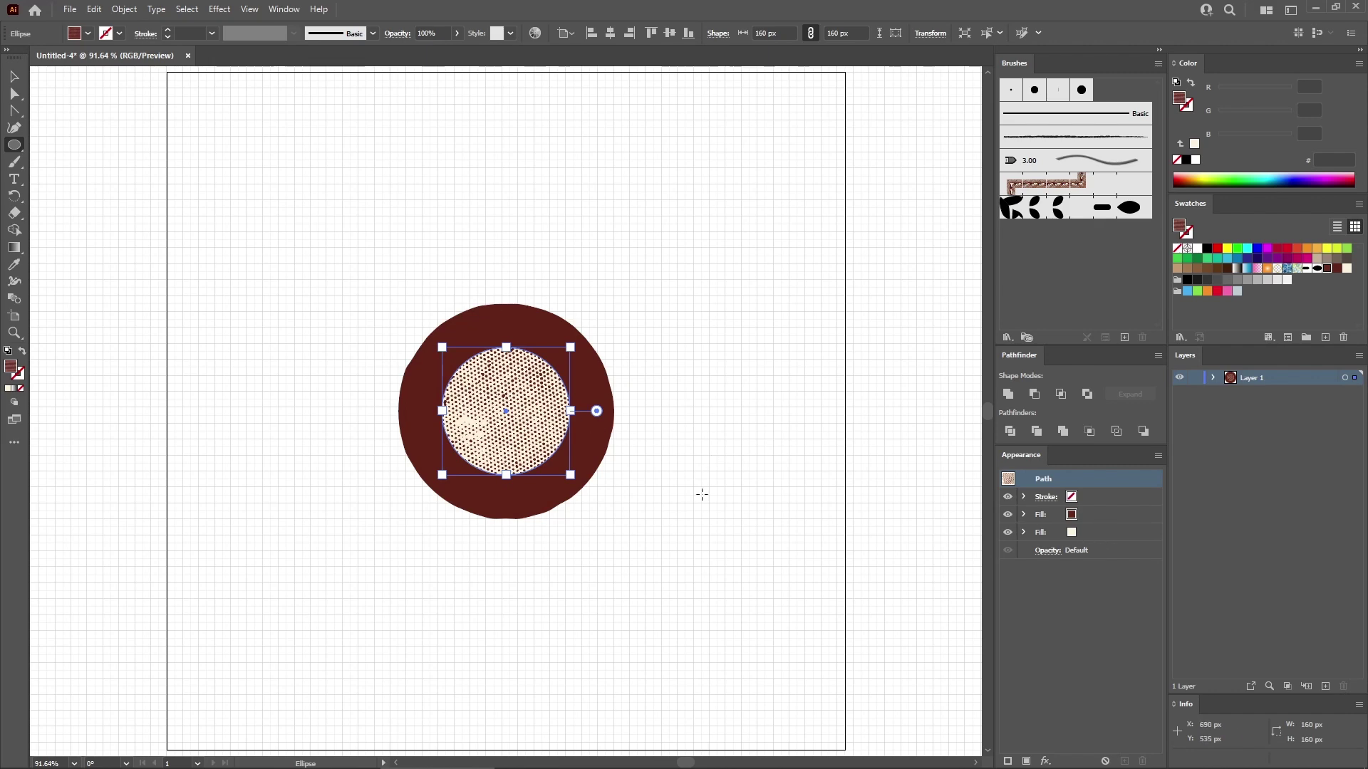
{"action": "left_click", "coordinate": [219, 9]}
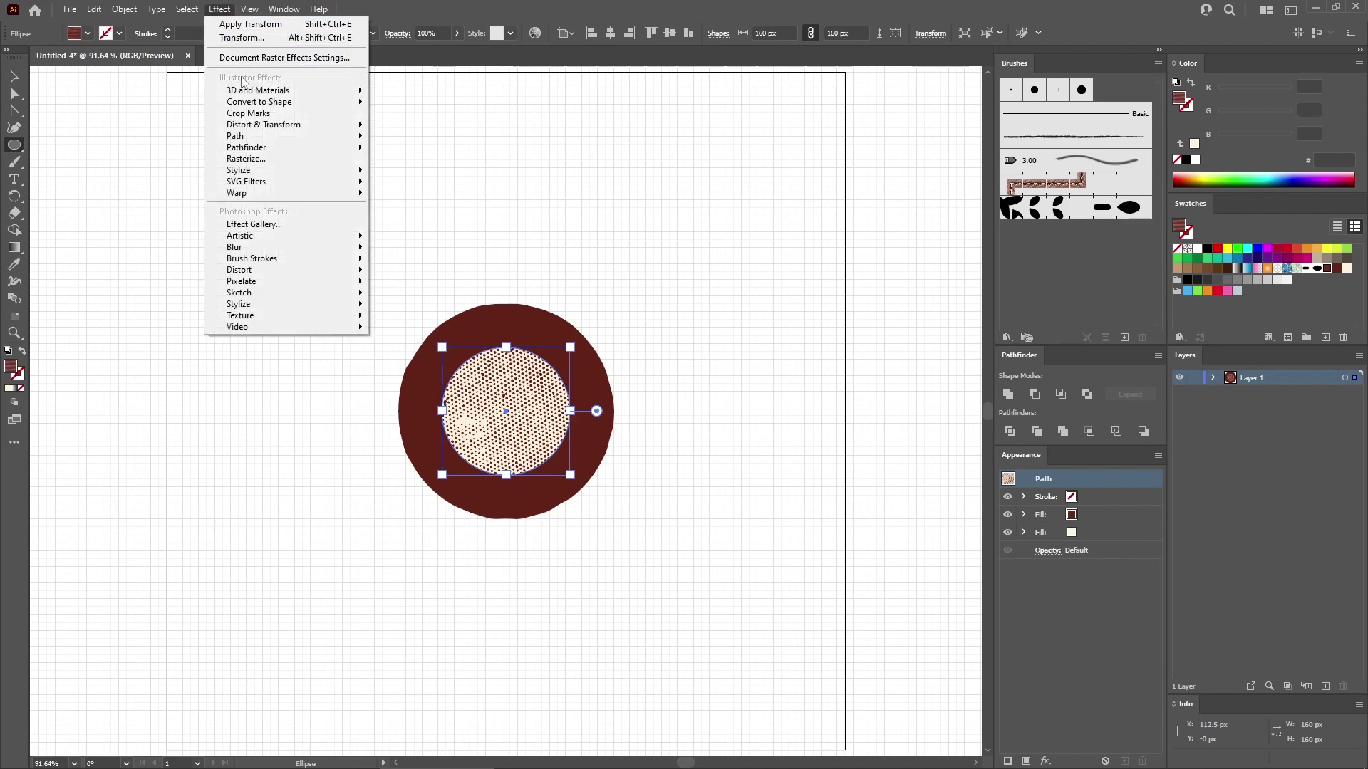
{"action": "mouse_move", "coordinate": [251, 126]}
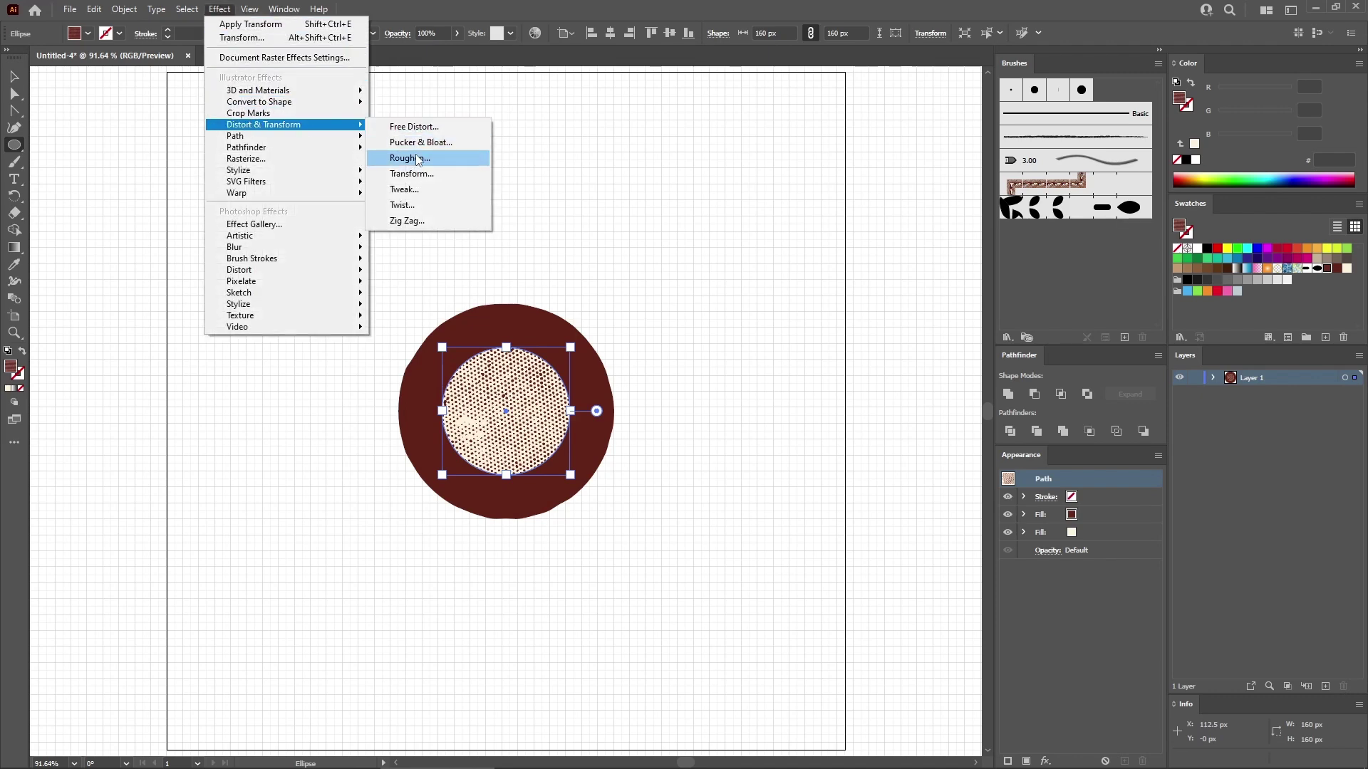
{"action": "left_click", "coordinate": [419, 158]}
{"action": "left_click", "coordinate": [811, 151]}
{"action": "left_click", "coordinate": [761, 224]}
{"action": "left_click", "coordinate": [915, 132]}
{"action": "type", "text": "2"}
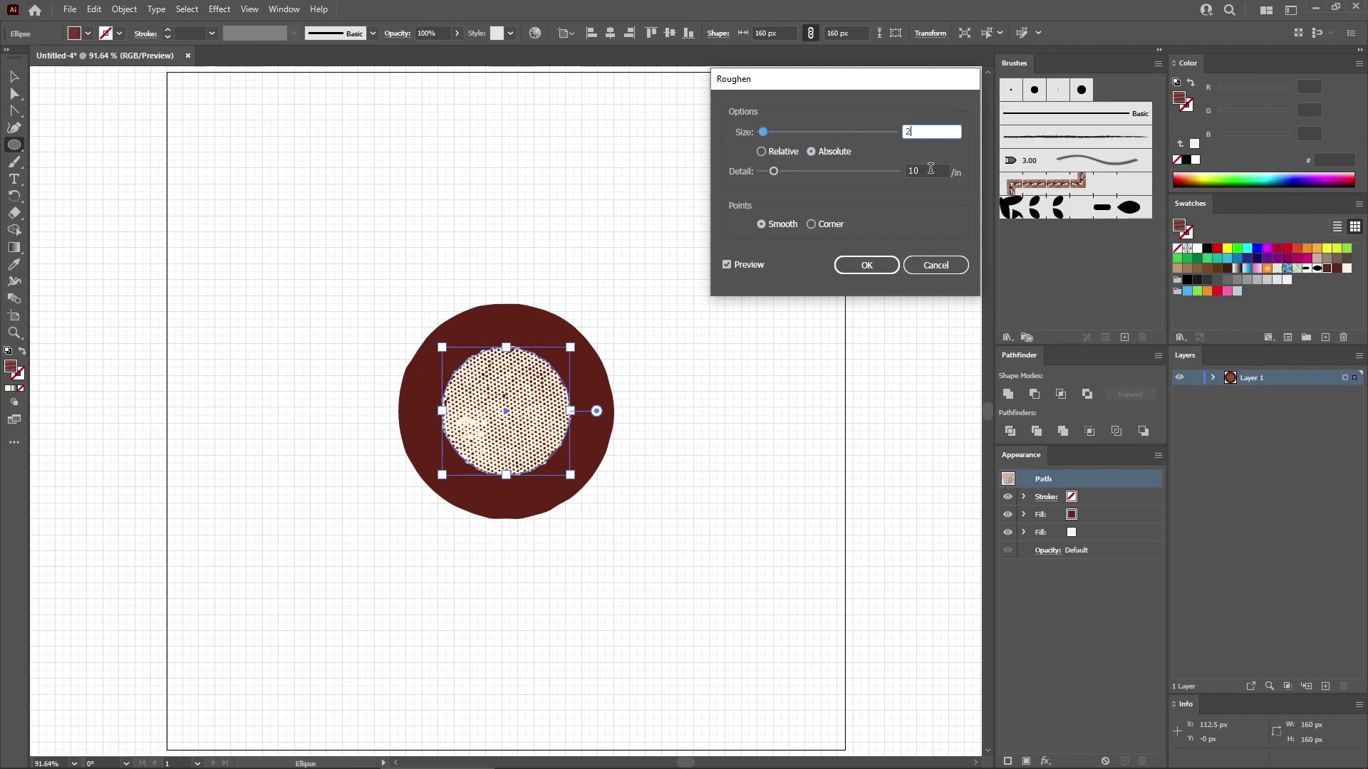
{"action": "left_click", "coordinate": [931, 168]}
{"action": "type", "text": "4"}
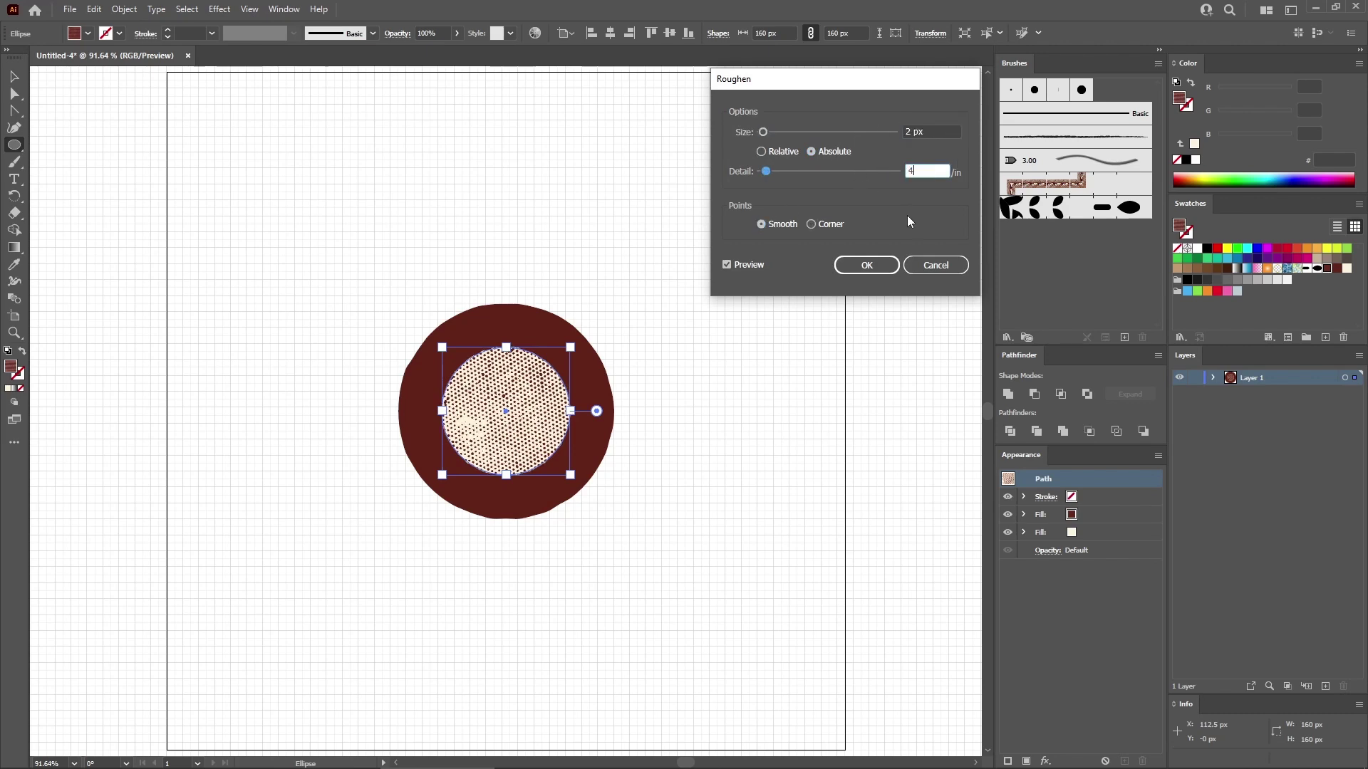
{"action": "left_click", "coordinate": [867, 265]}
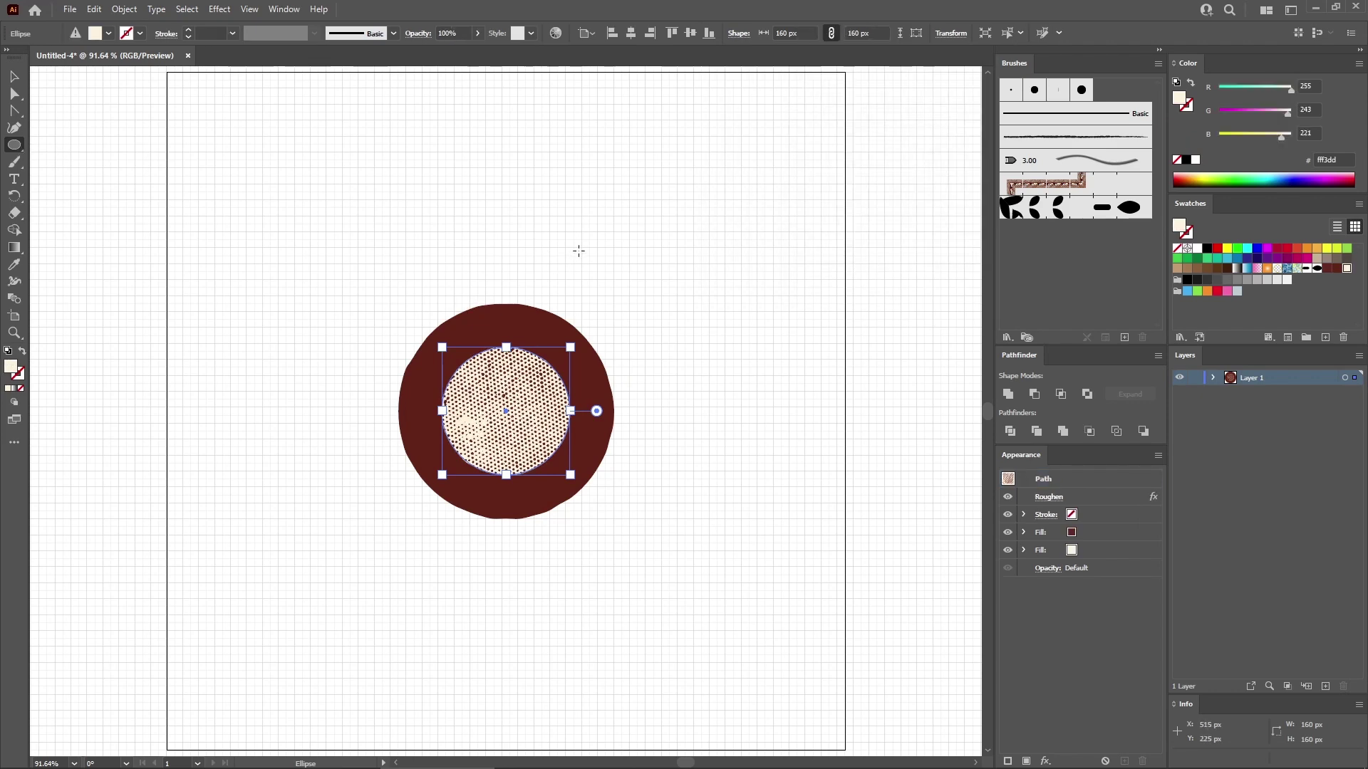
- Create a 350 px circle and reset its appearance to the default fill and stroke
{"action": "left_click", "coordinate": [571, 221]}
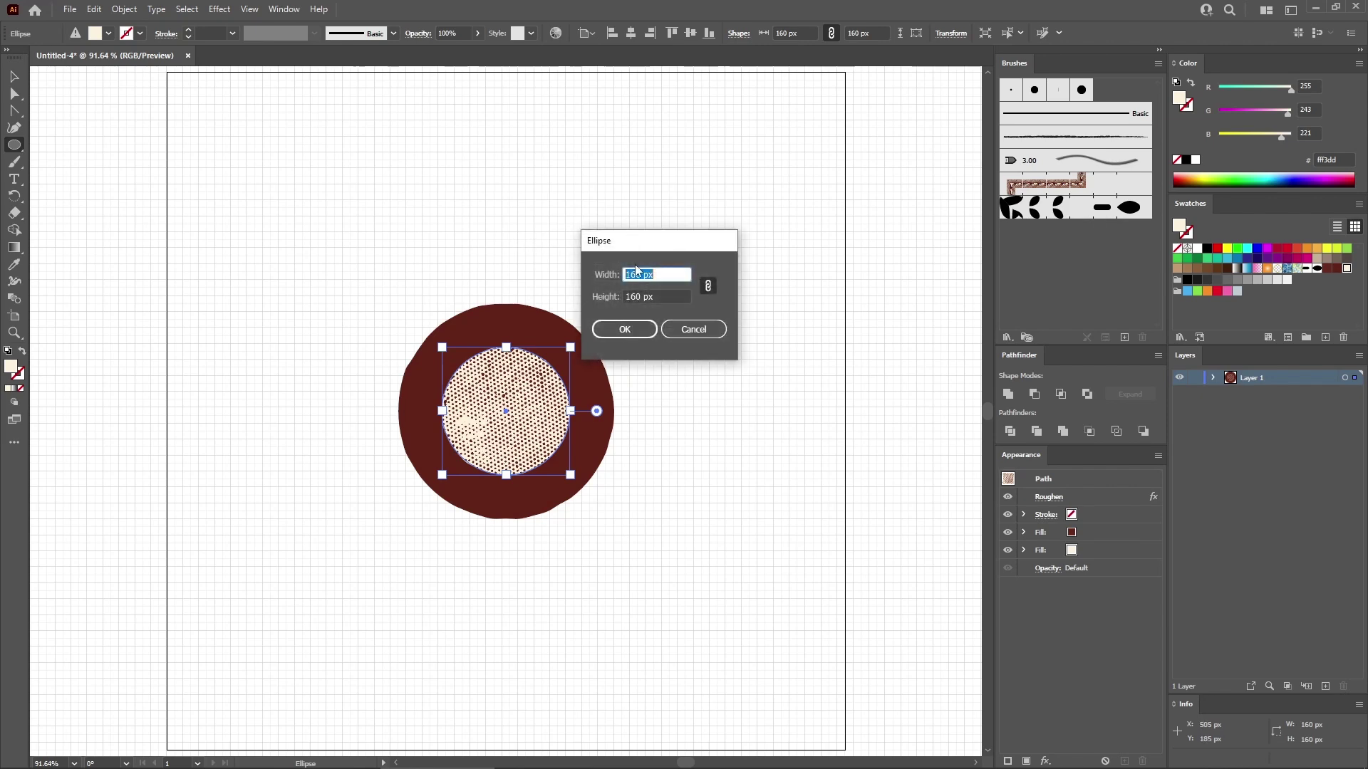
{"action": "type", "text": "350"}
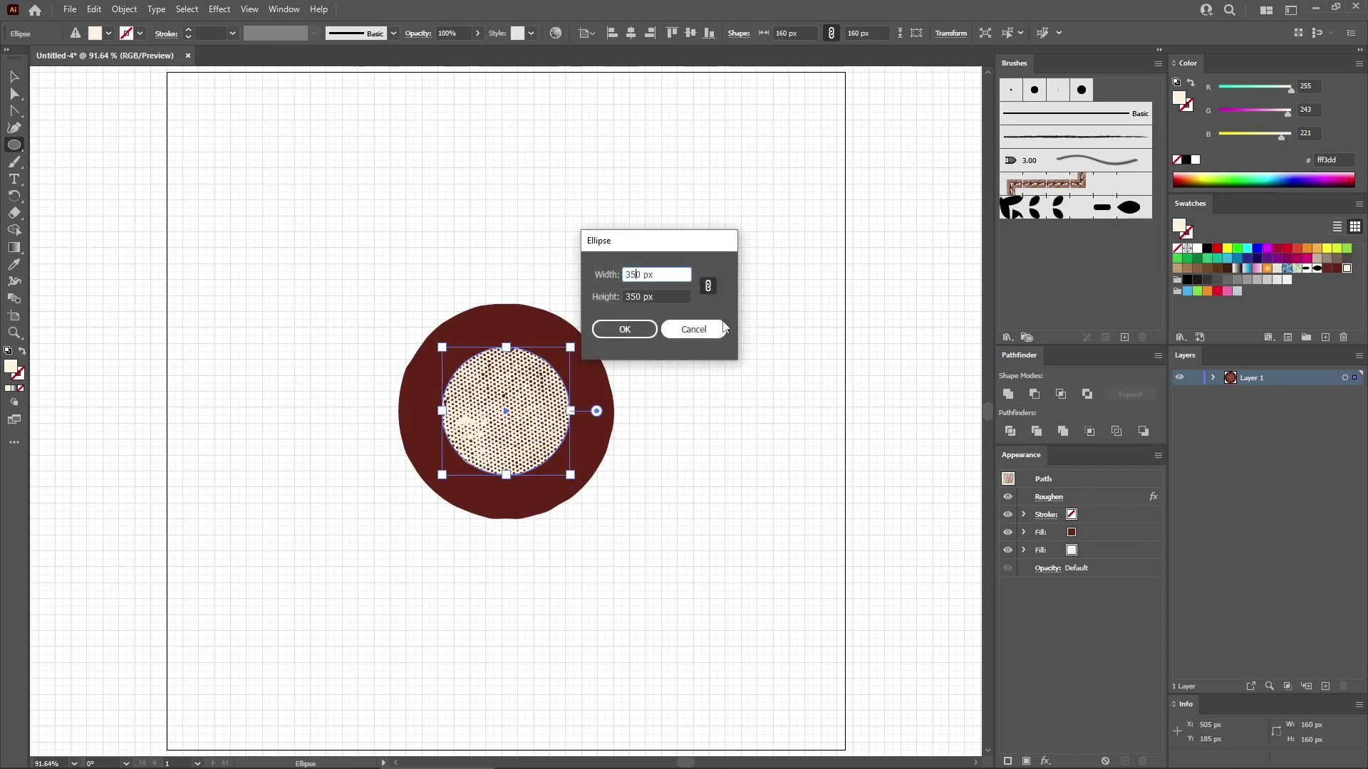
{"action": "left_click", "coordinate": [625, 330]}
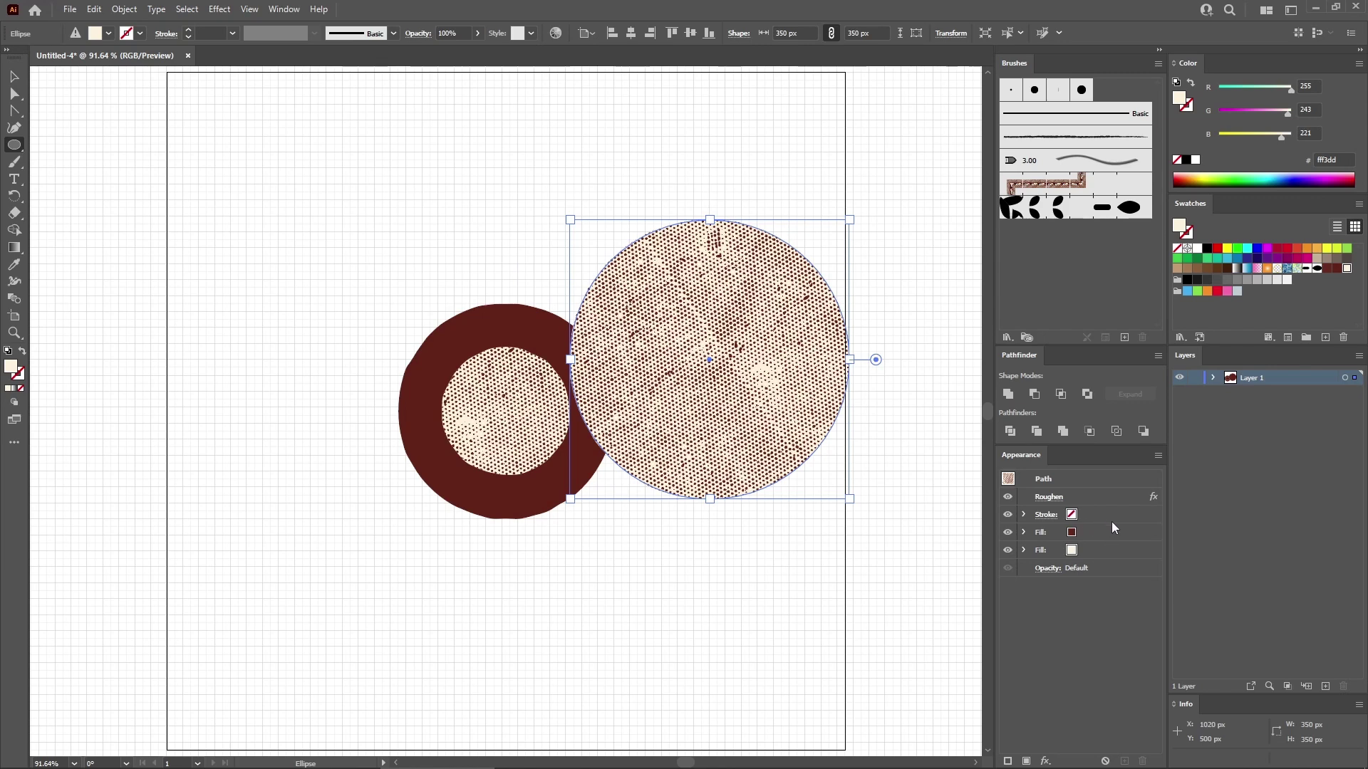
{"action": "key", "text": "d"}
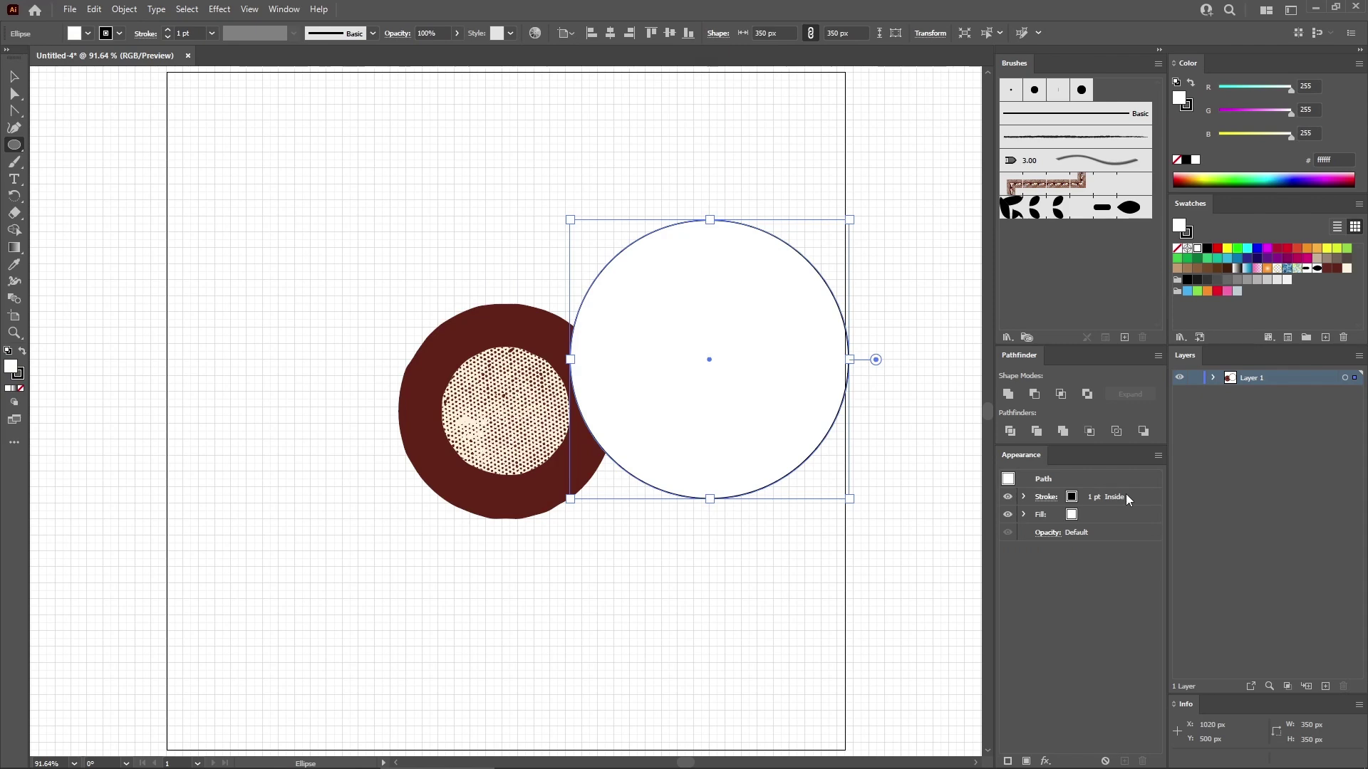
- Remove the 350 px circle's fill and center it on the artboard in both directions
{"action": "left_click", "coordinate": [1110, 515]}
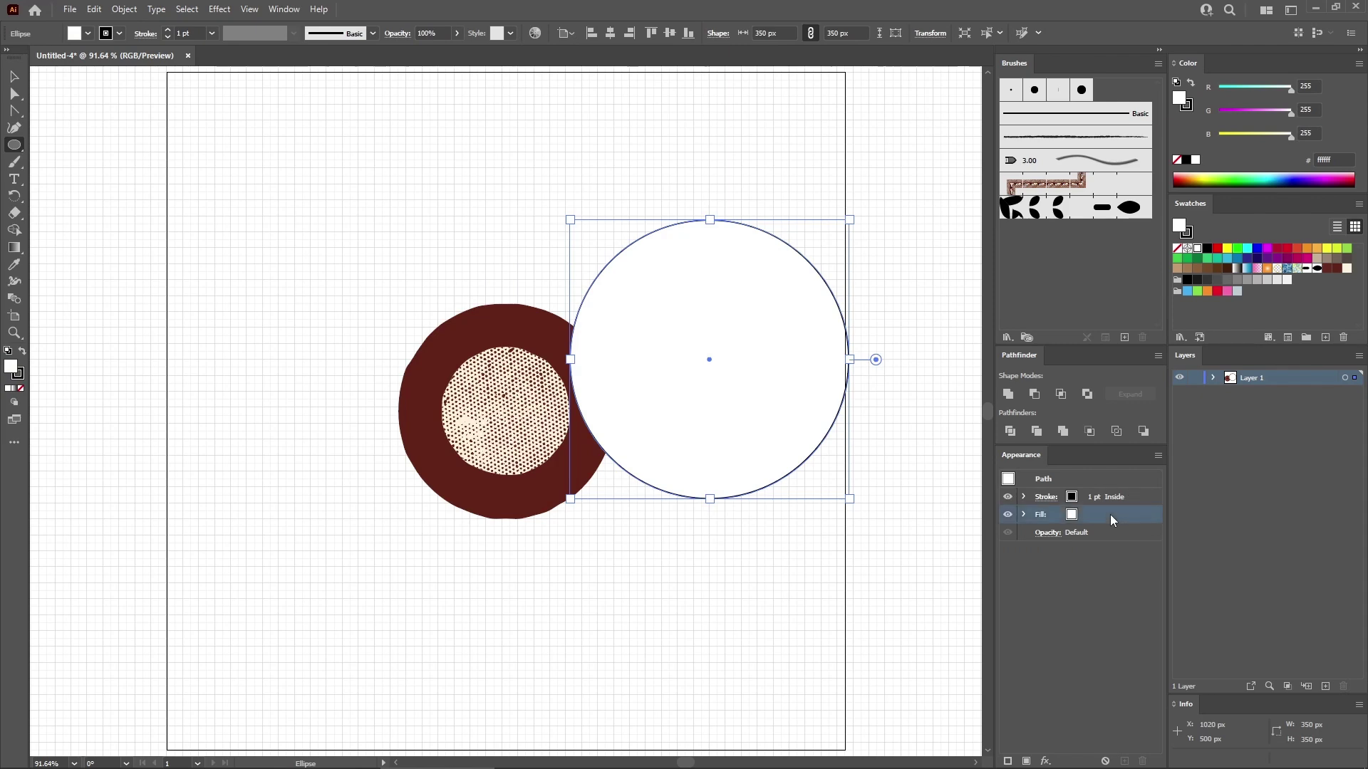
{"action": "left_click", "coordinate": [1143, 759]}
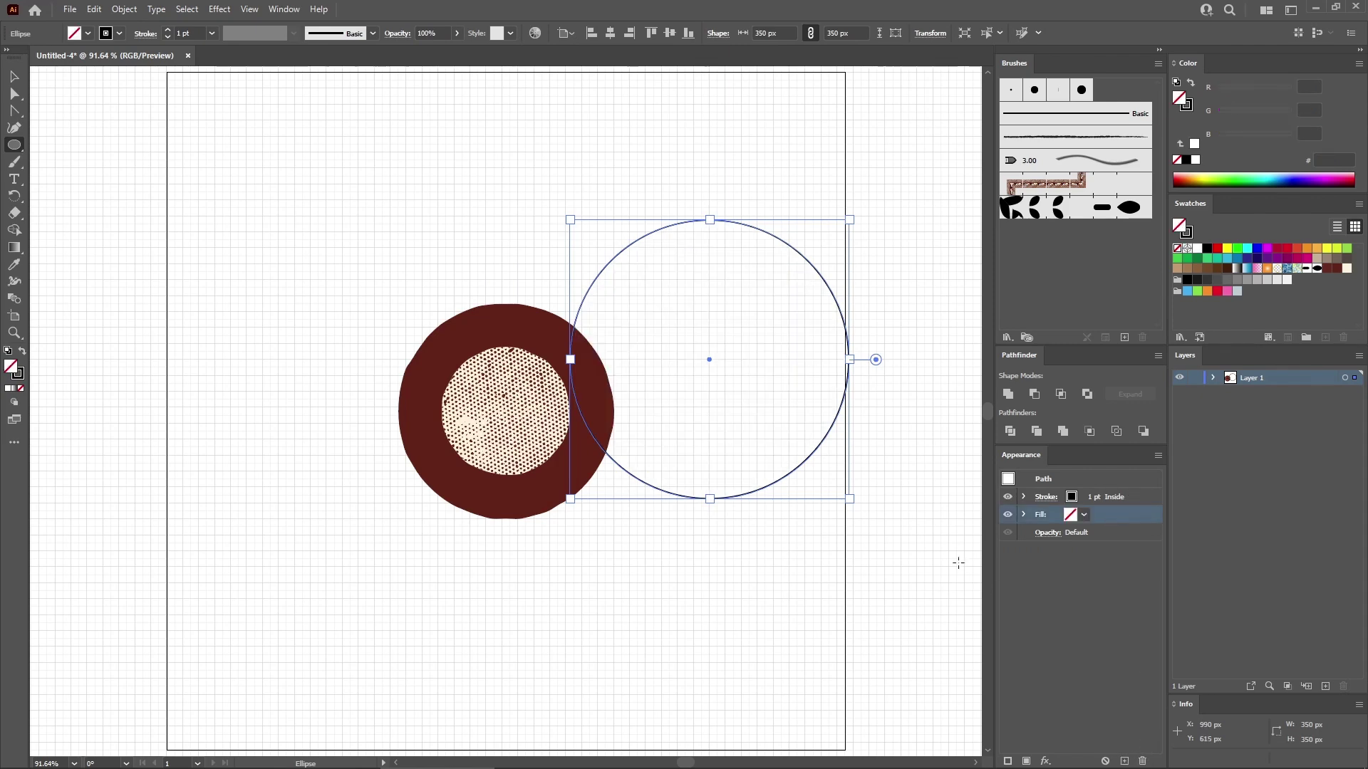
{"action": "left_click", "coordinate": [611, 33]}
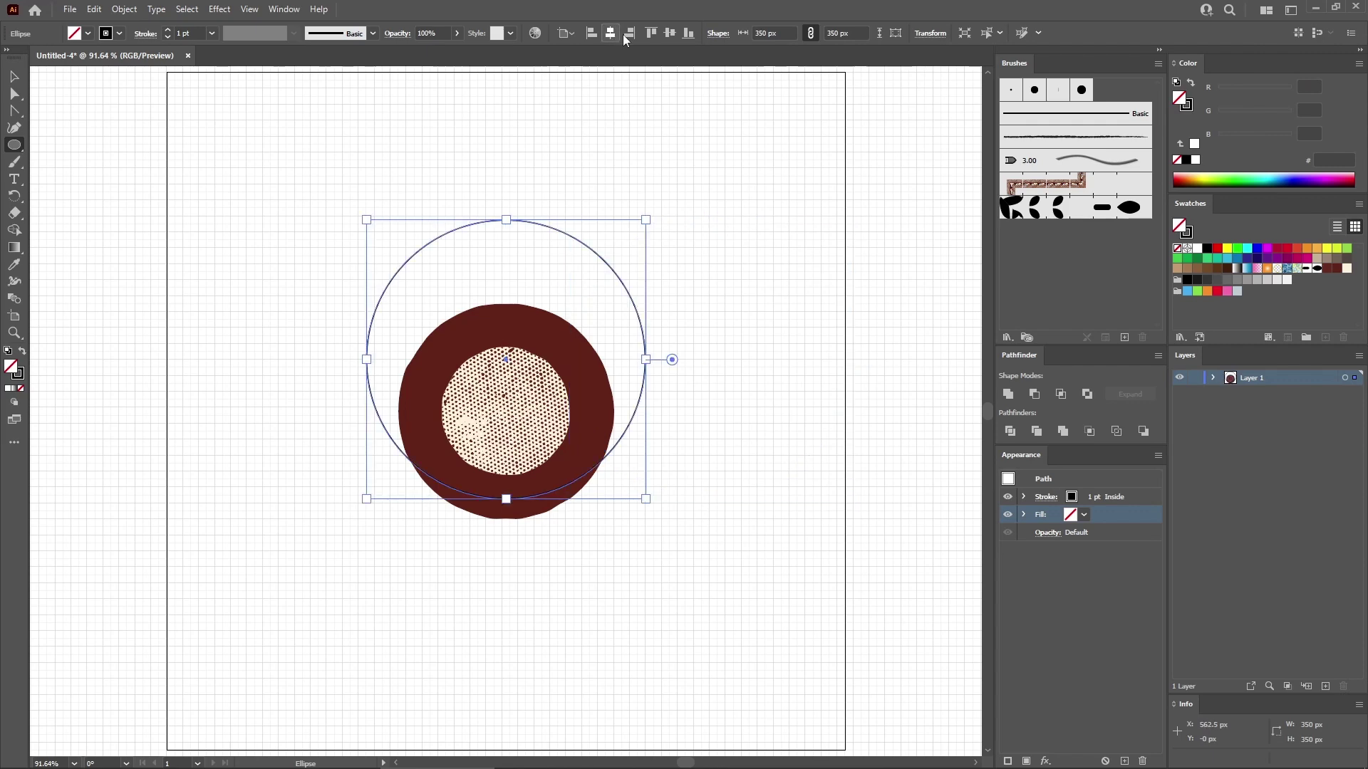
{"action": "left_click", "coordinate": [669, 34]}
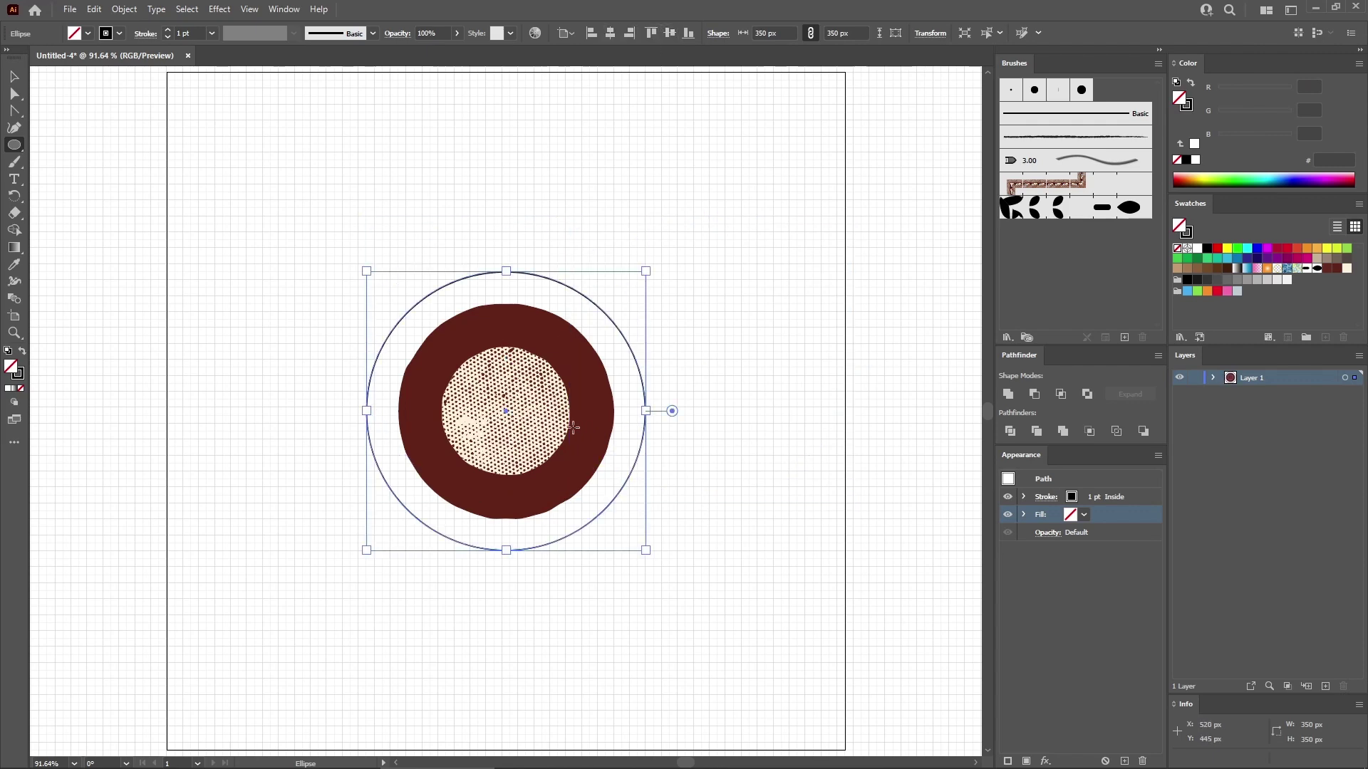
- Add anchor points to the 350 px circle's path three times
{"action": "left_click", "coordinate": [124, 9]}
{"action": "mouse_move", "coordinate": [166, 352]}
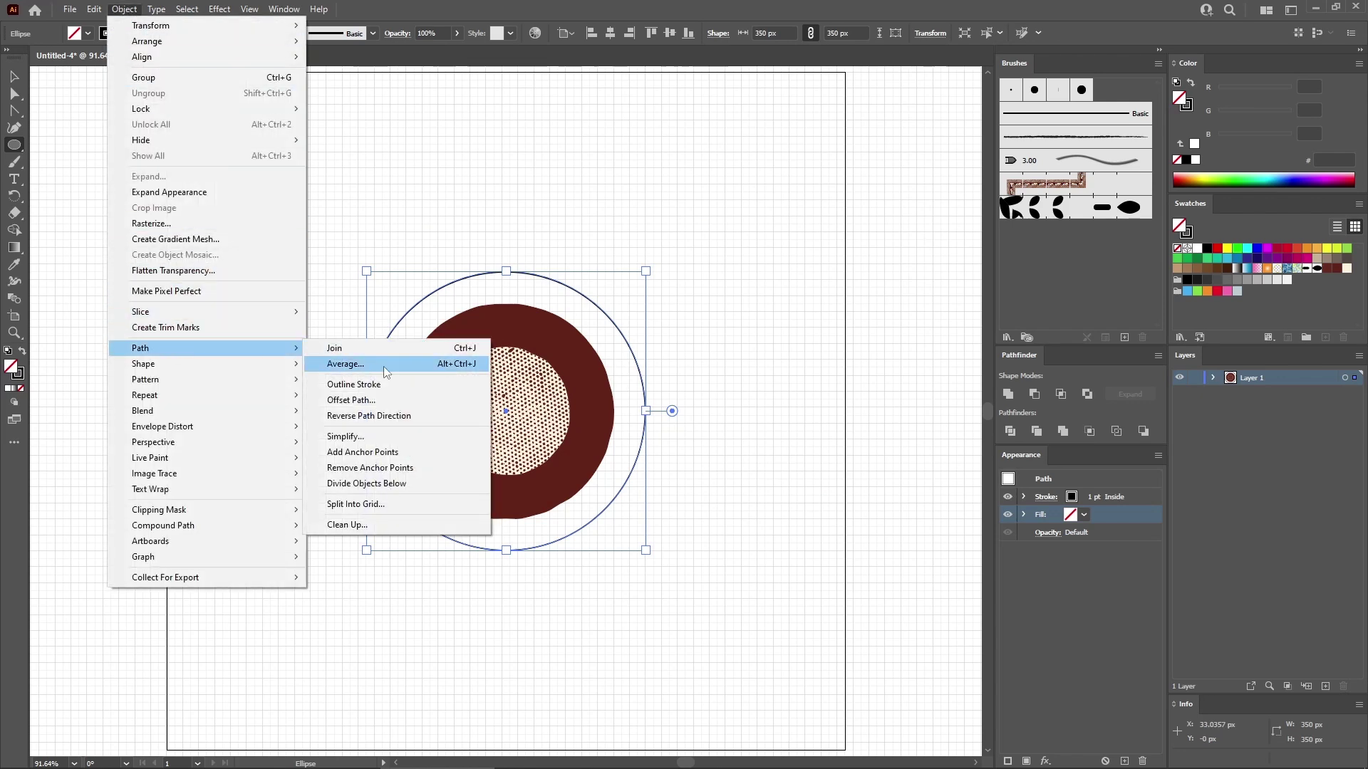
{"action": "left_click", "coordinate": [374, 452]}
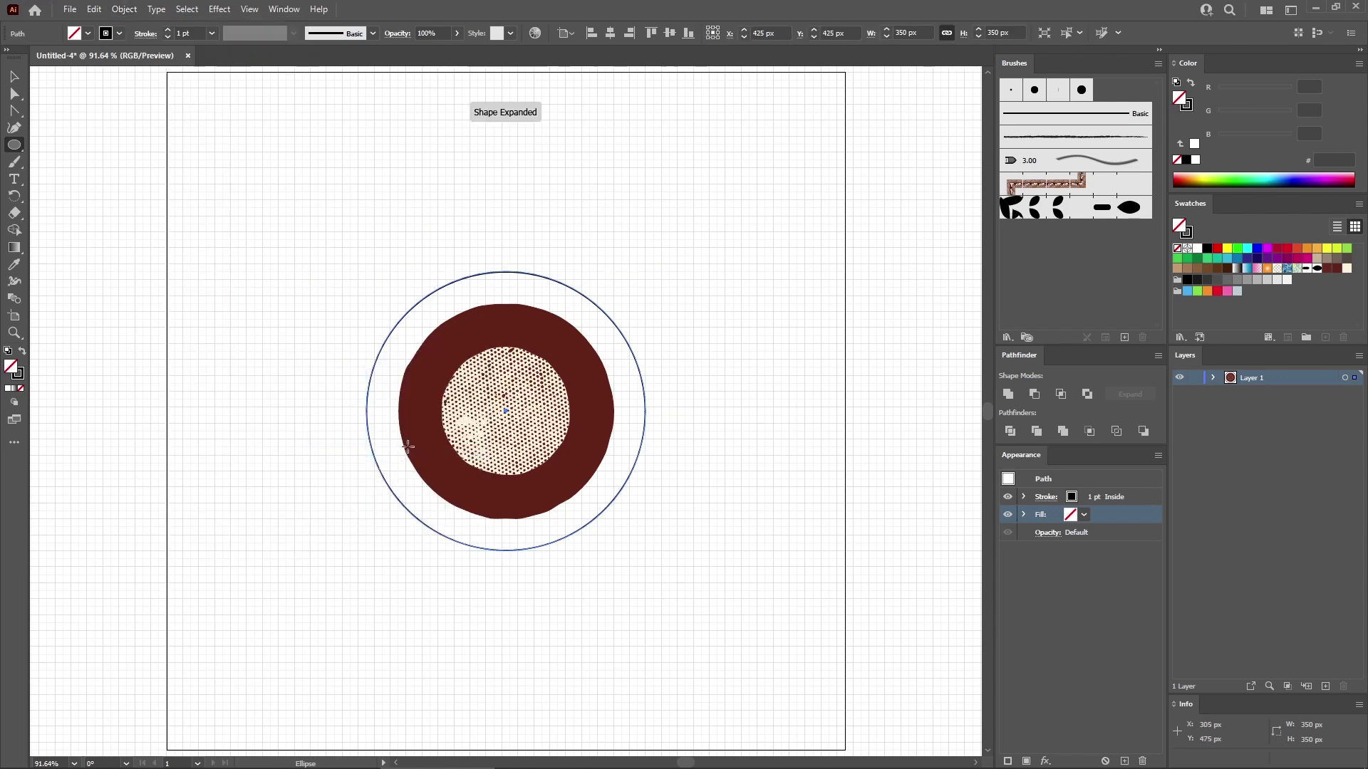
{"action": "left_click", "coordinate": [124, 8]}
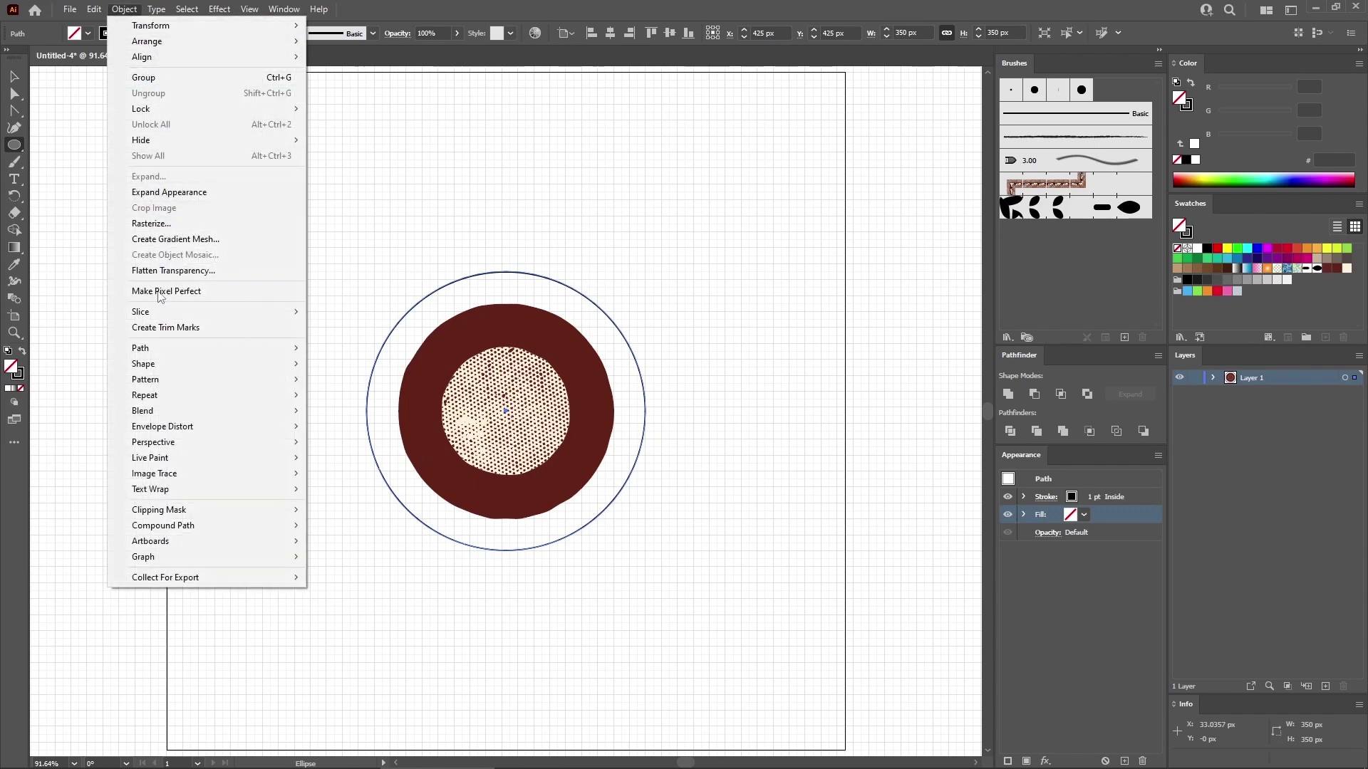
{"action": "mouse_move", "coordinate": [158, 350]}
{"action": "left_click", "coordinate": [374, 452]}
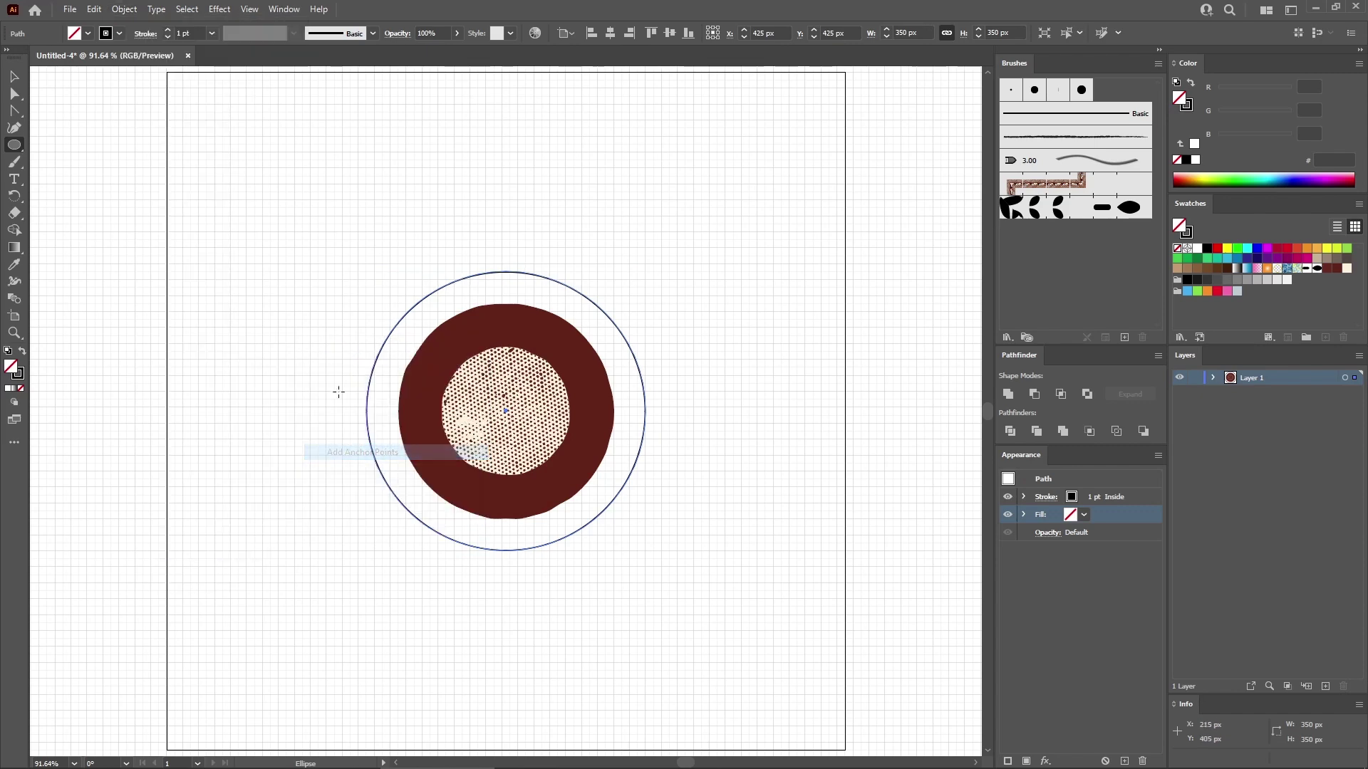
{"action": "left_click", "coordinate": [129, 9]}
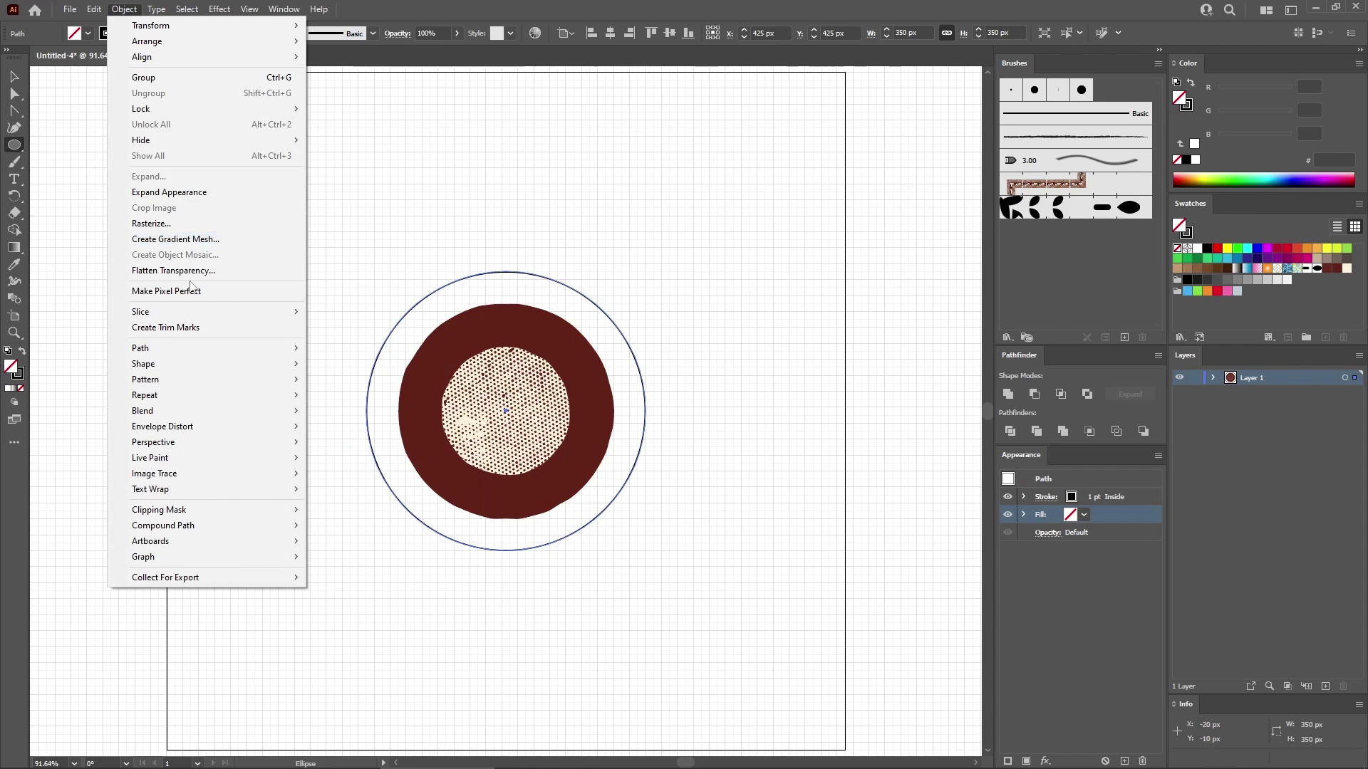
{"action": "mouse_move", "coordinate": [184, 348]}
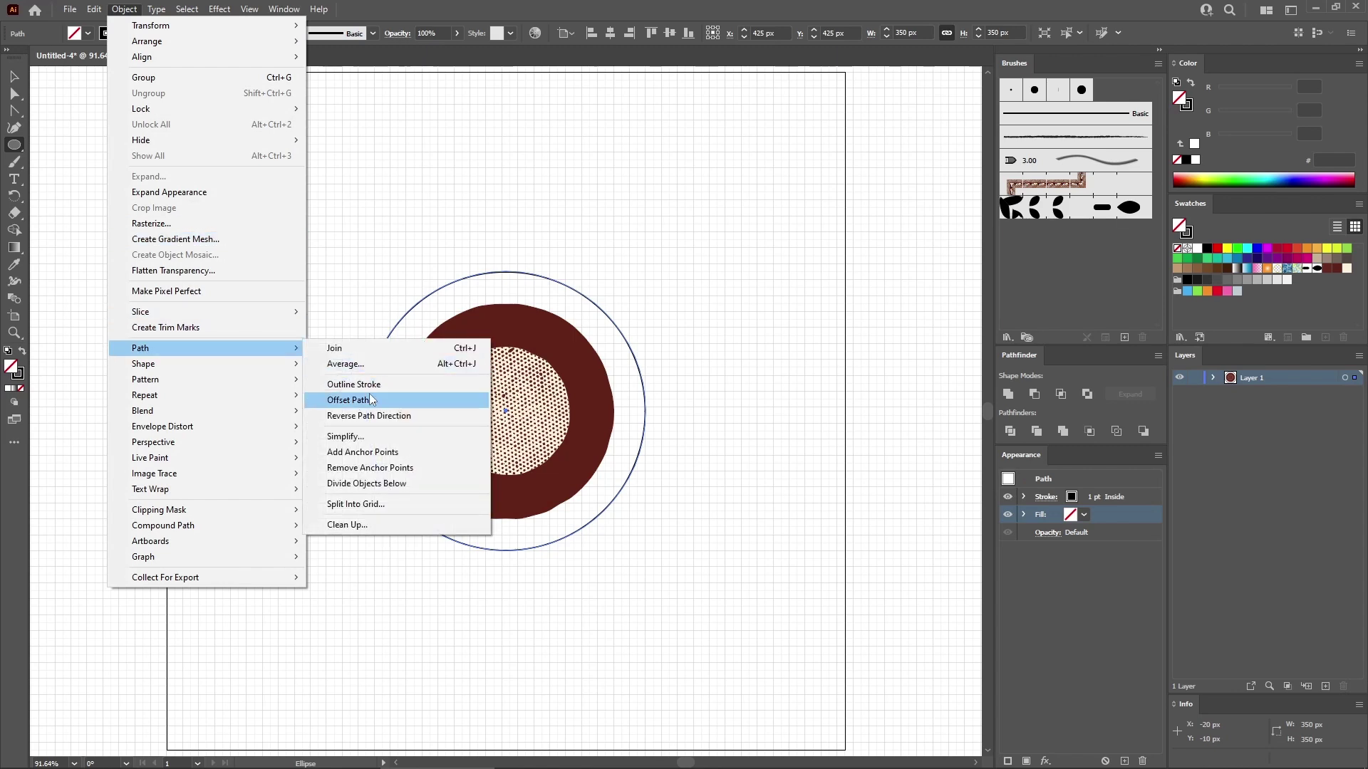
{"action": "left_click", "coordinate": [366, 451]}
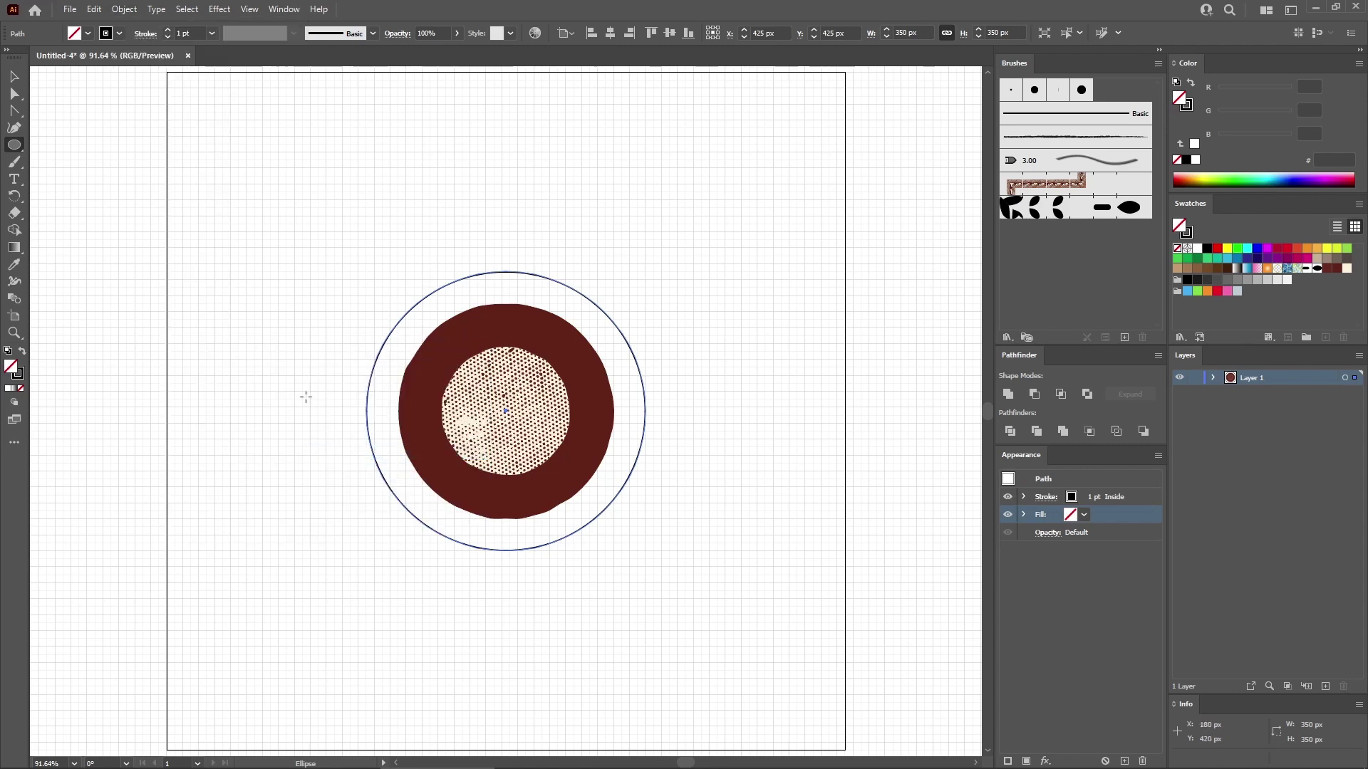
- Delete the outer circle's seven lowest anchor points and its topmost anchor point, leaving two side arcs
{"action": "left_click", "coordinate": [18, 96]}
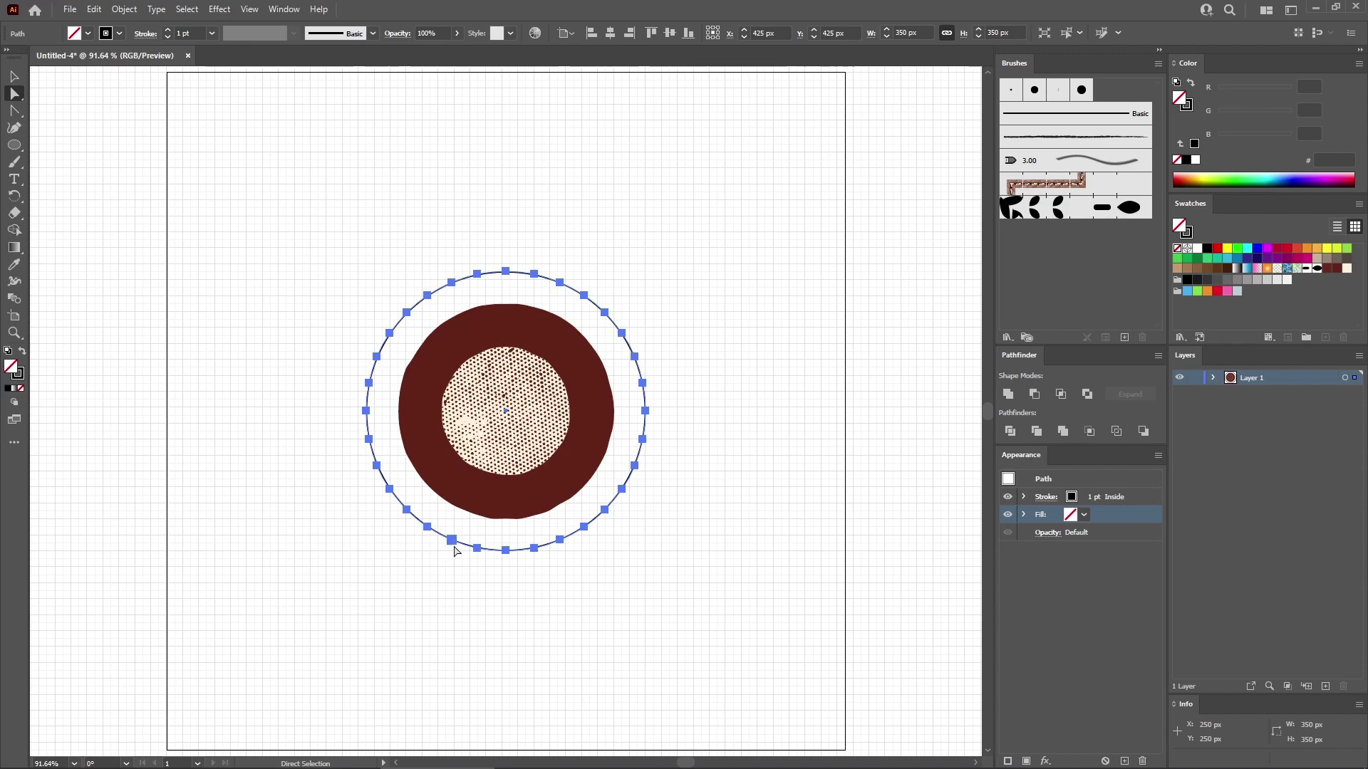
{"action": "left_click_drag", "start_coordinate": [413, 573], "coordinate": [614, 529]}
{"action": "key", "text": "Delete"}
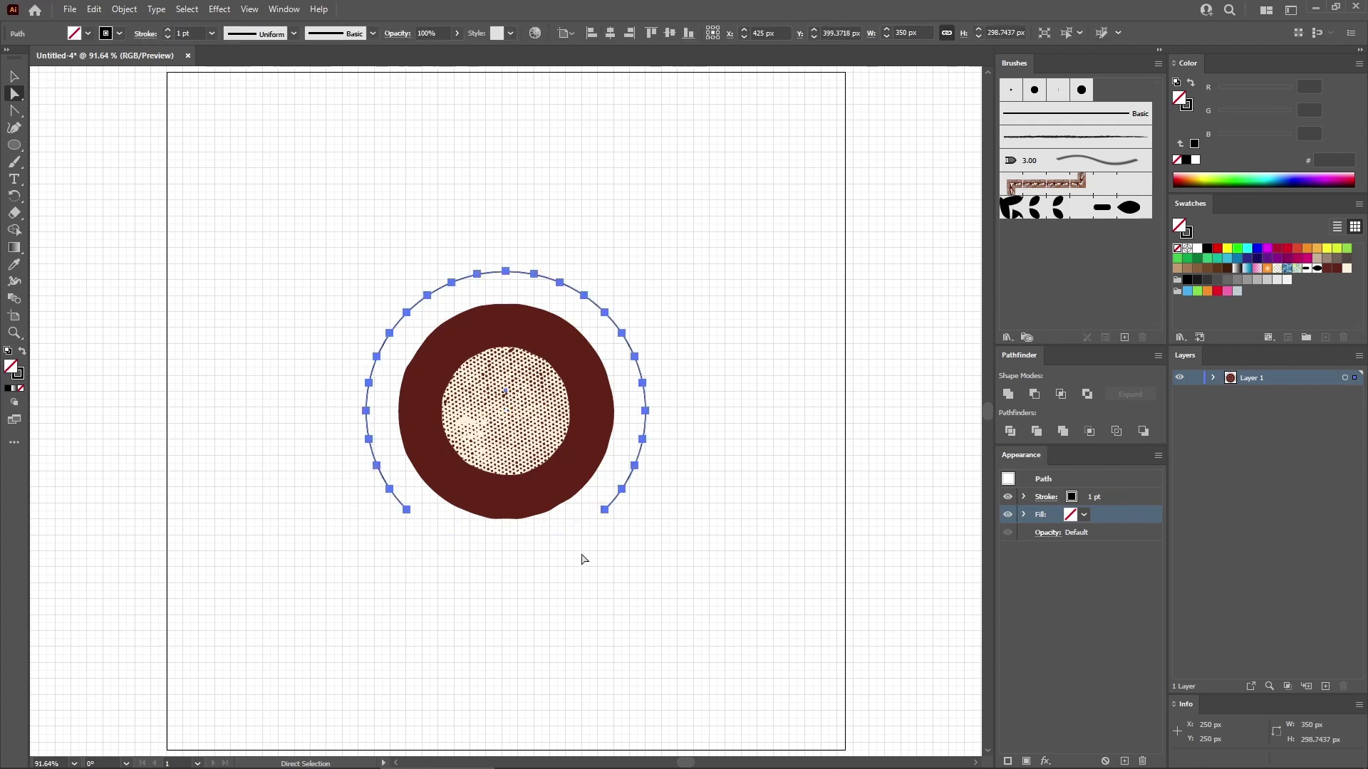
{"action": "left_click", "coordinate": [506, 271]}
{"action": "key", "text": "Delete"}
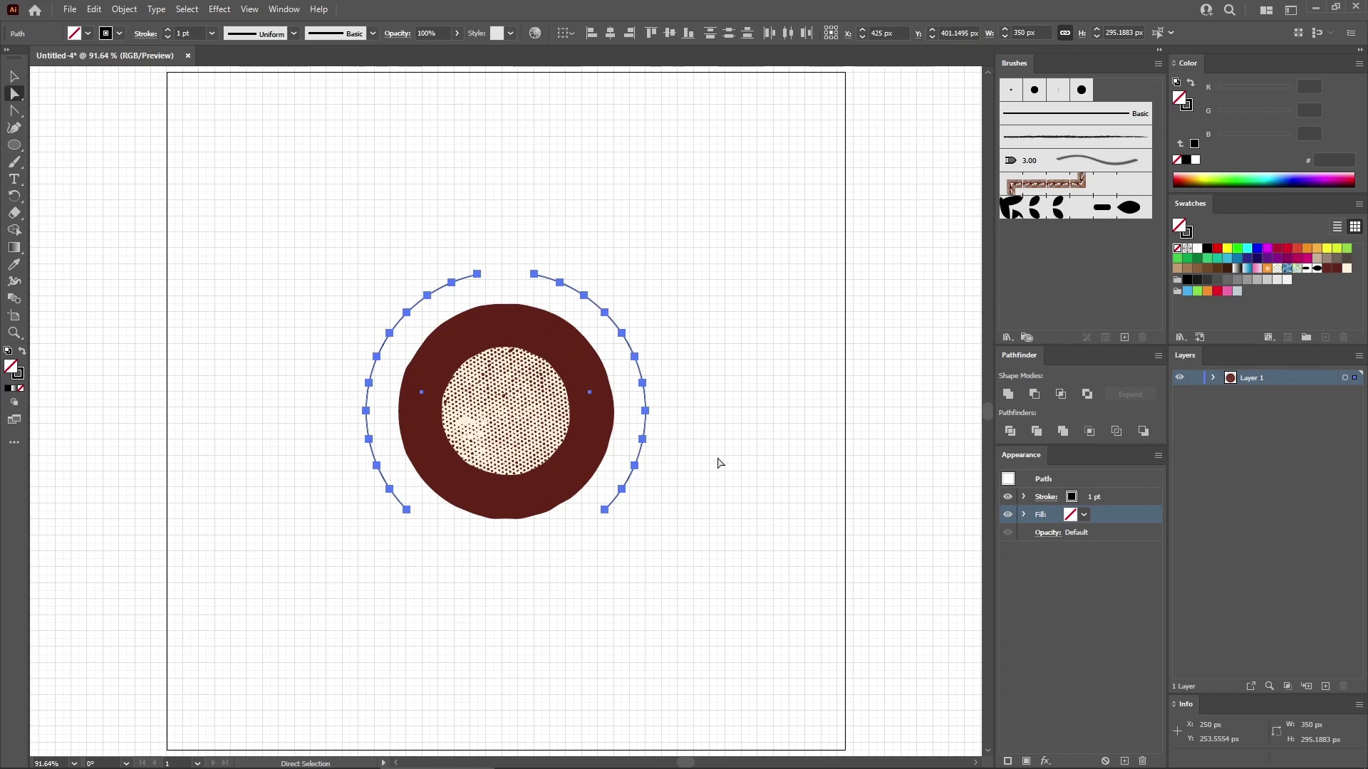
- Apply the leaf pattern brush to both arcs' stroke and color it with the dark brown swatch (R 103, G 40, B 23)
{"action": "left_click", "coordinate": [1132, 497]}
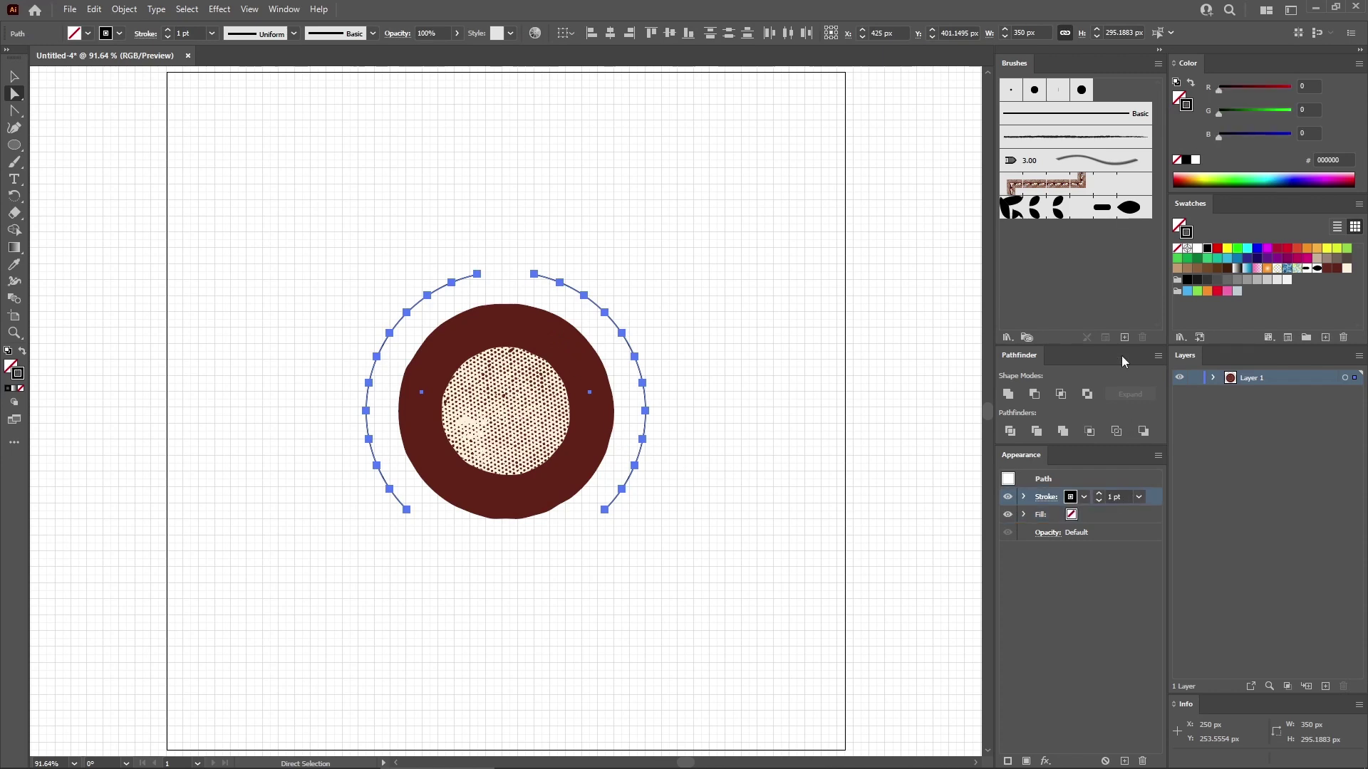
{"action": "left_click", "coordinate": [1081, 213]}
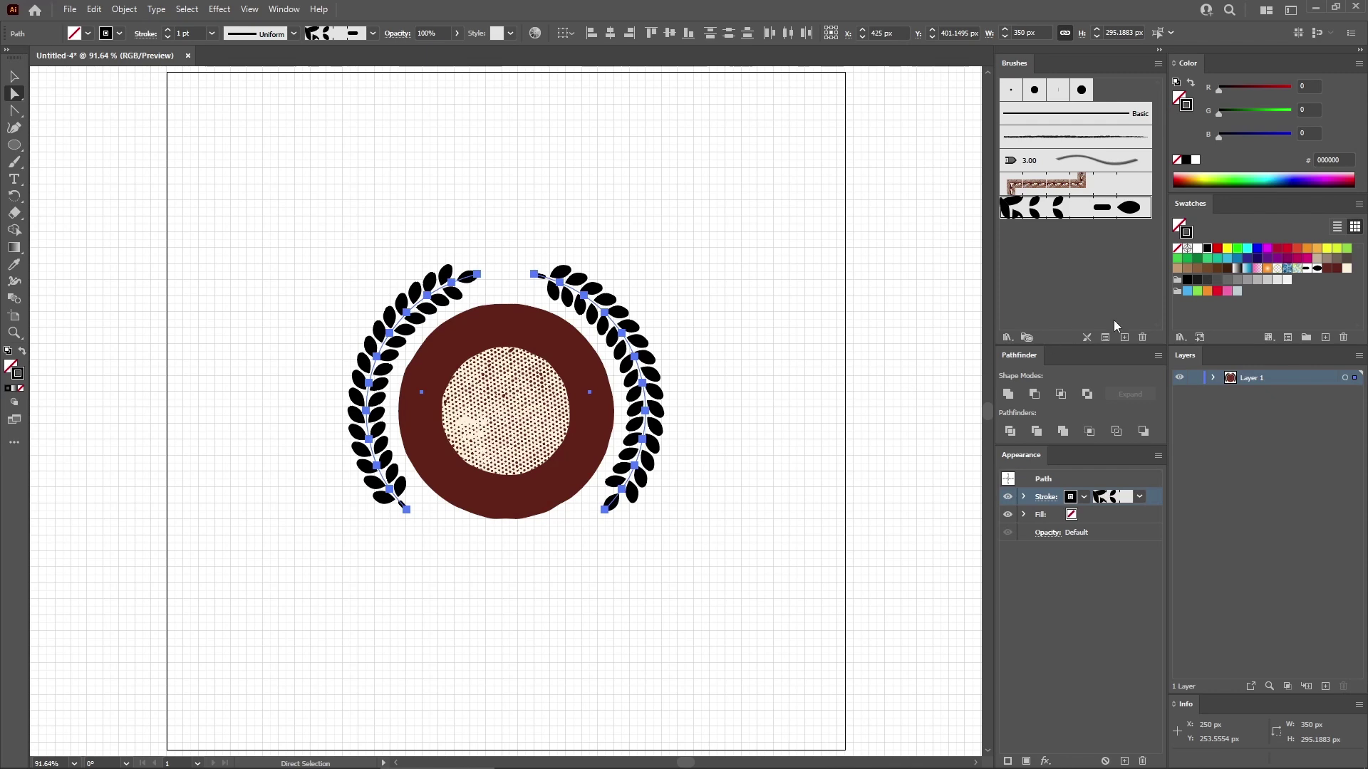
{"action": "left_click", "coordinate": [1337, 269]}
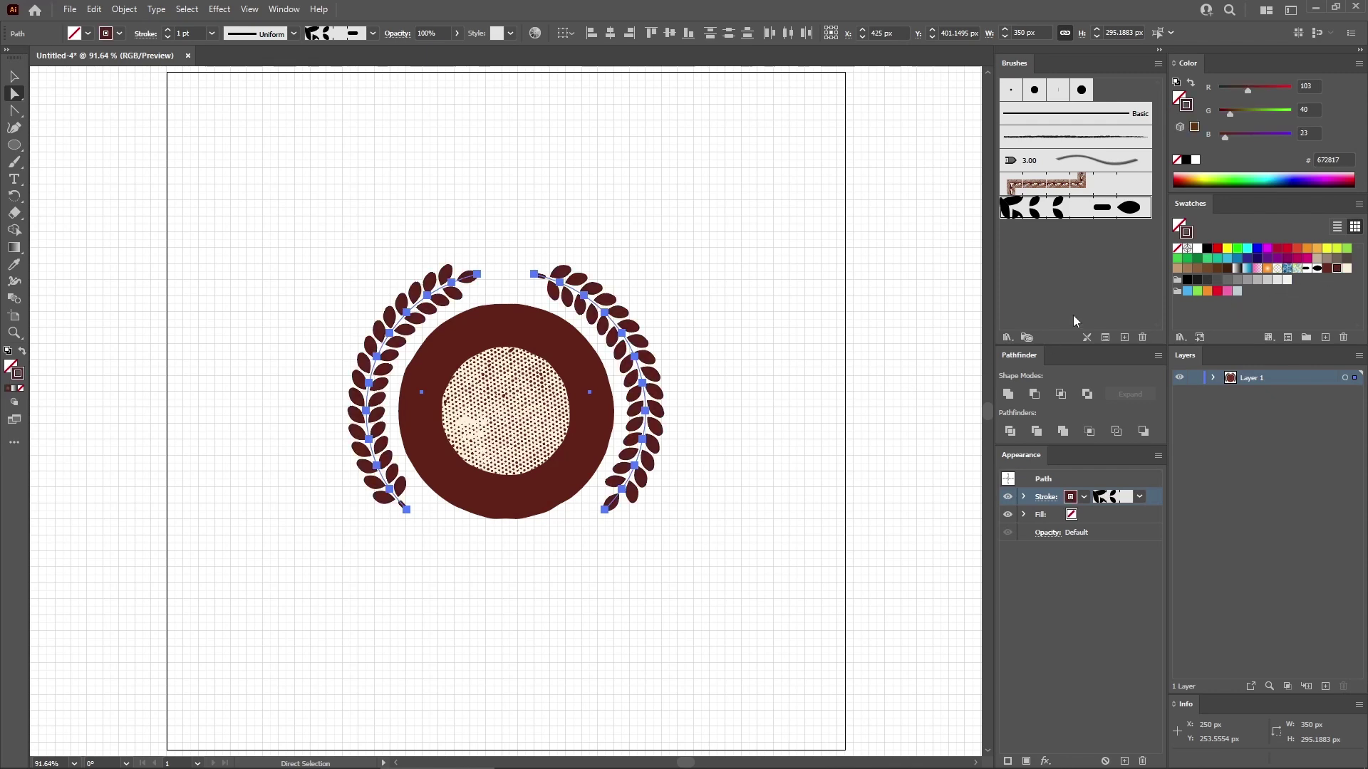
{"action": "left_click", "coordinate": [694, 368]}
- Reverse the path direction of the right-hand leaf arc so its leaves mirror the left branch
{"action": "left_click", "coordinate": [641, 370]}
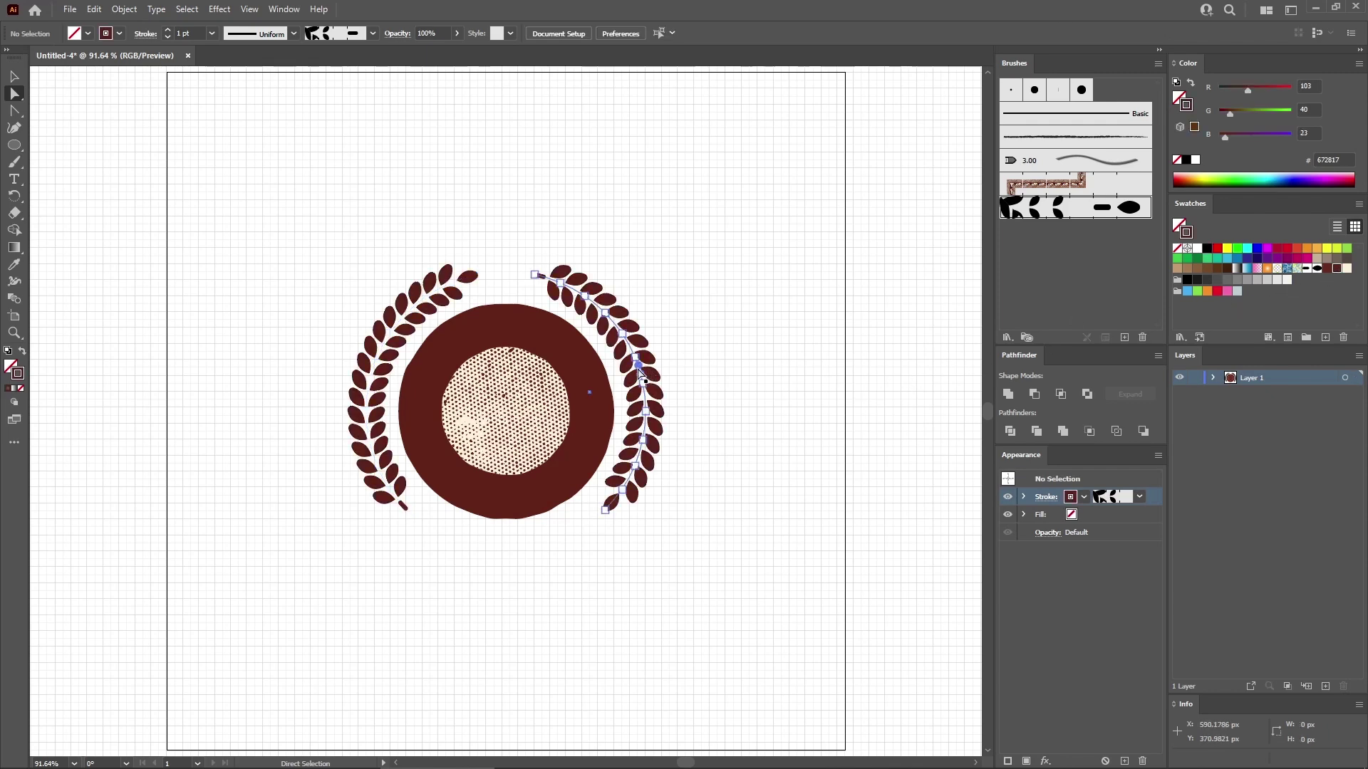
{"action": "left_click", "coordinate": [125, 9]}
{"action": "mouse_move", "coordinate": [277, 348]}
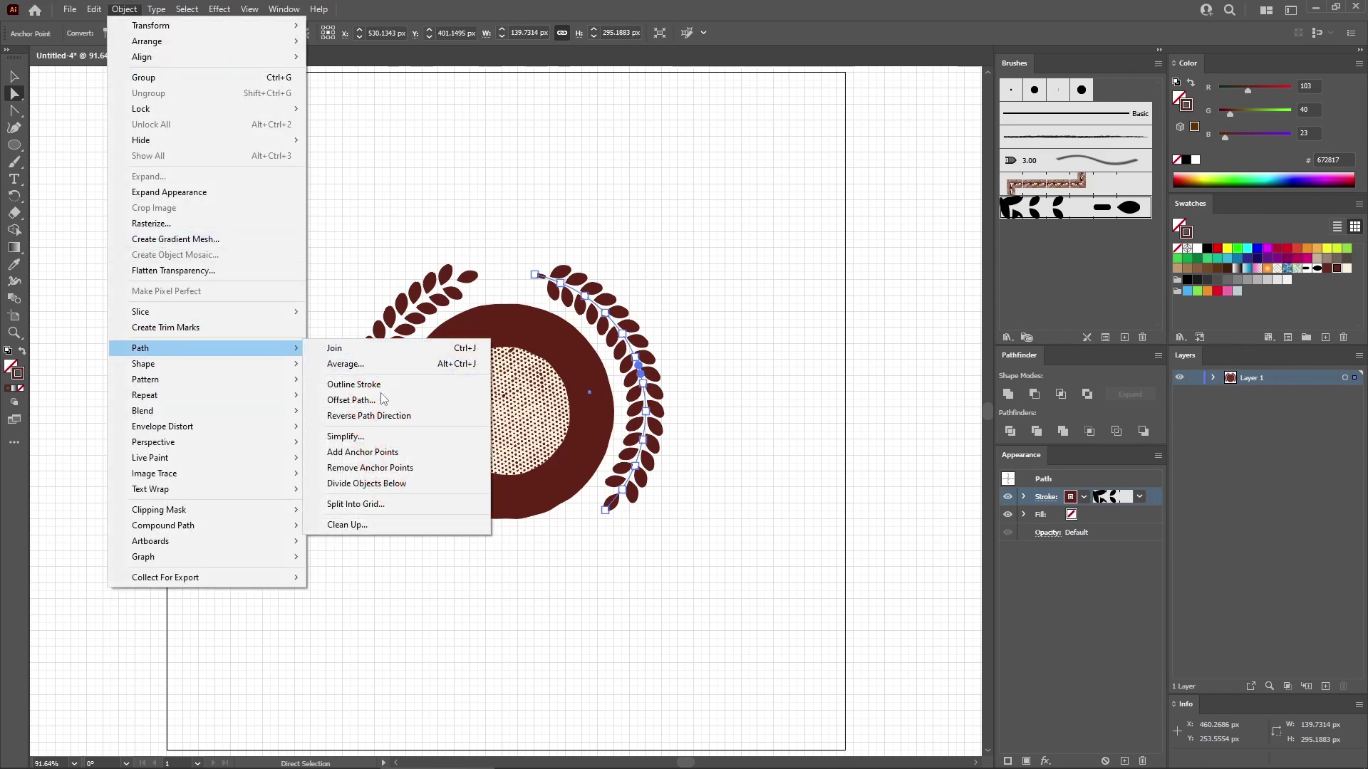
{"action": "left_click", "coordinate": [380, 416]}
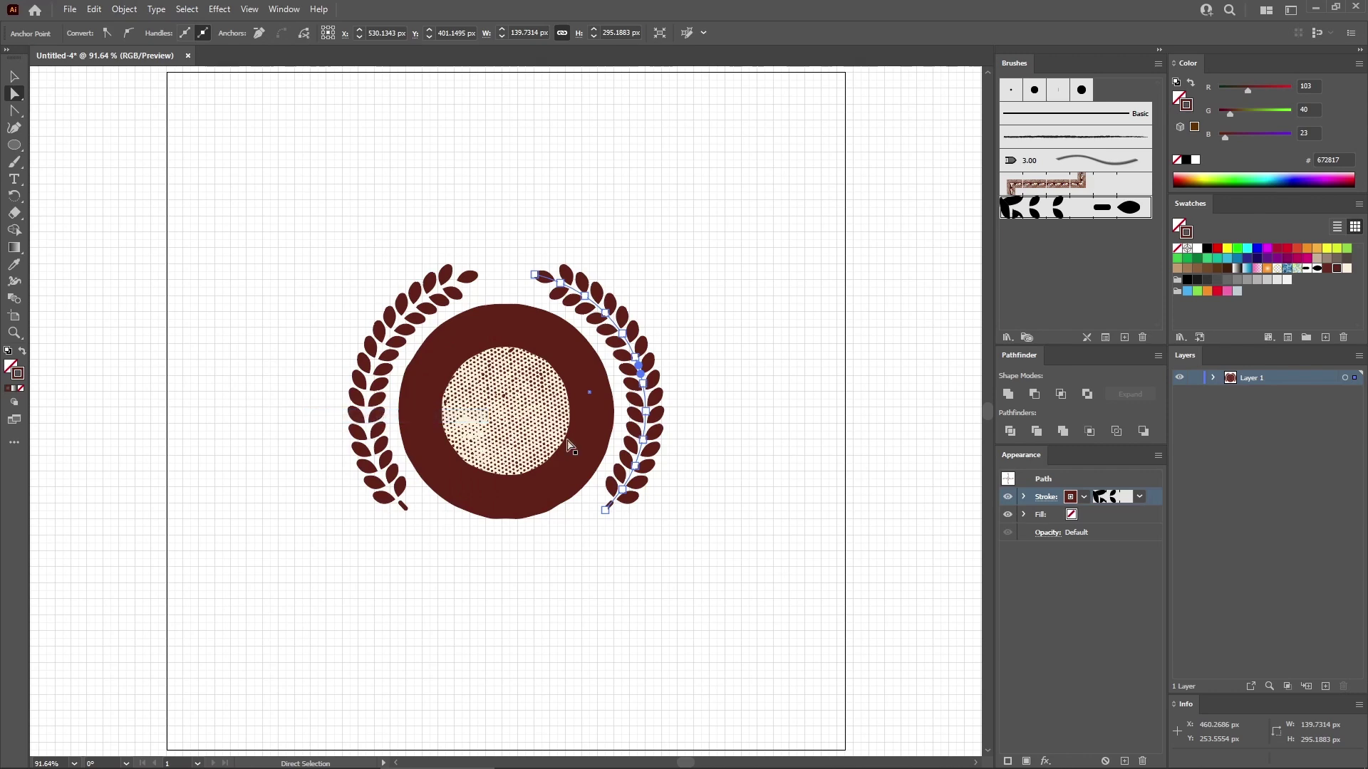
{"action": "left_click", "coordinate": [630, 527]}
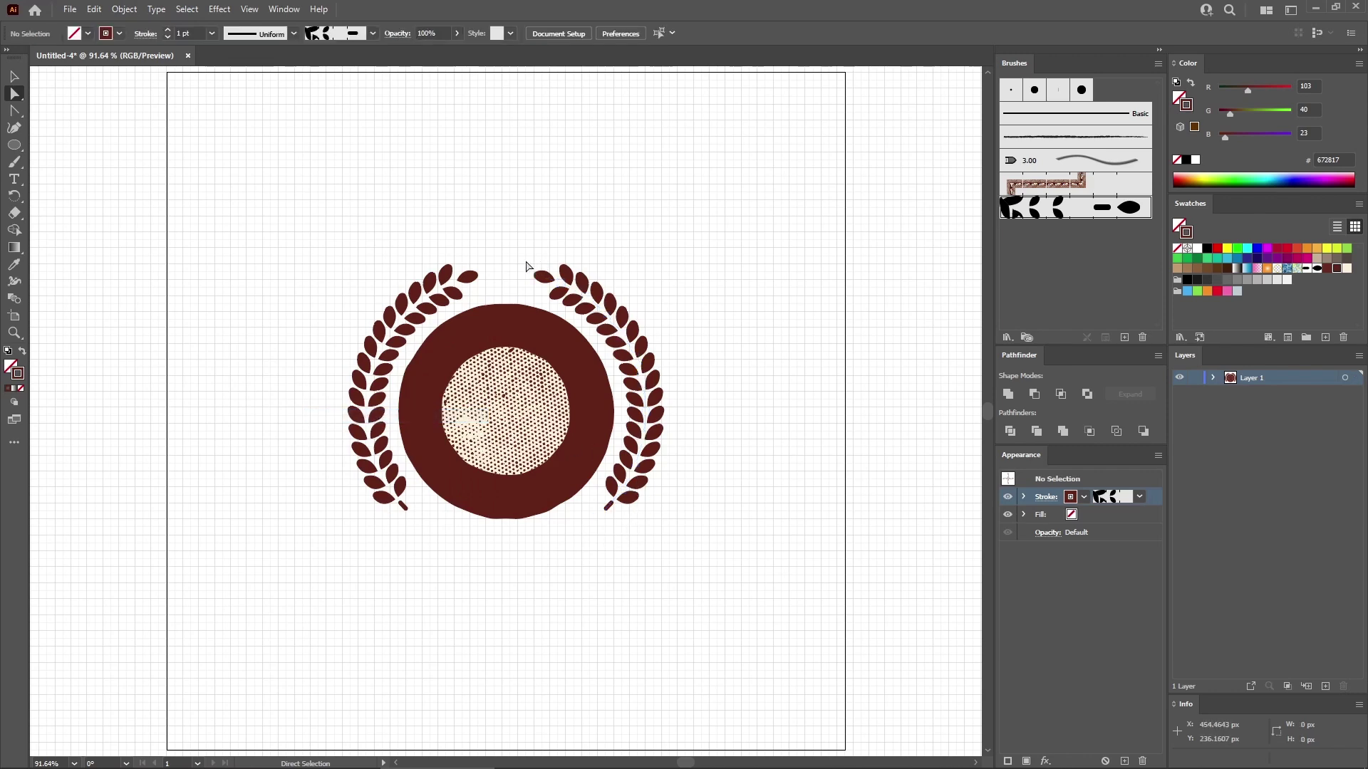
- Draw a 150 × 50 px rectangle below the brown circle, remove its leaf-brush stroke and select its fill
{"action": "left_click", "coordinate": [15, 144]}
{"action": "left_click", "coordinate": [74, 146]}
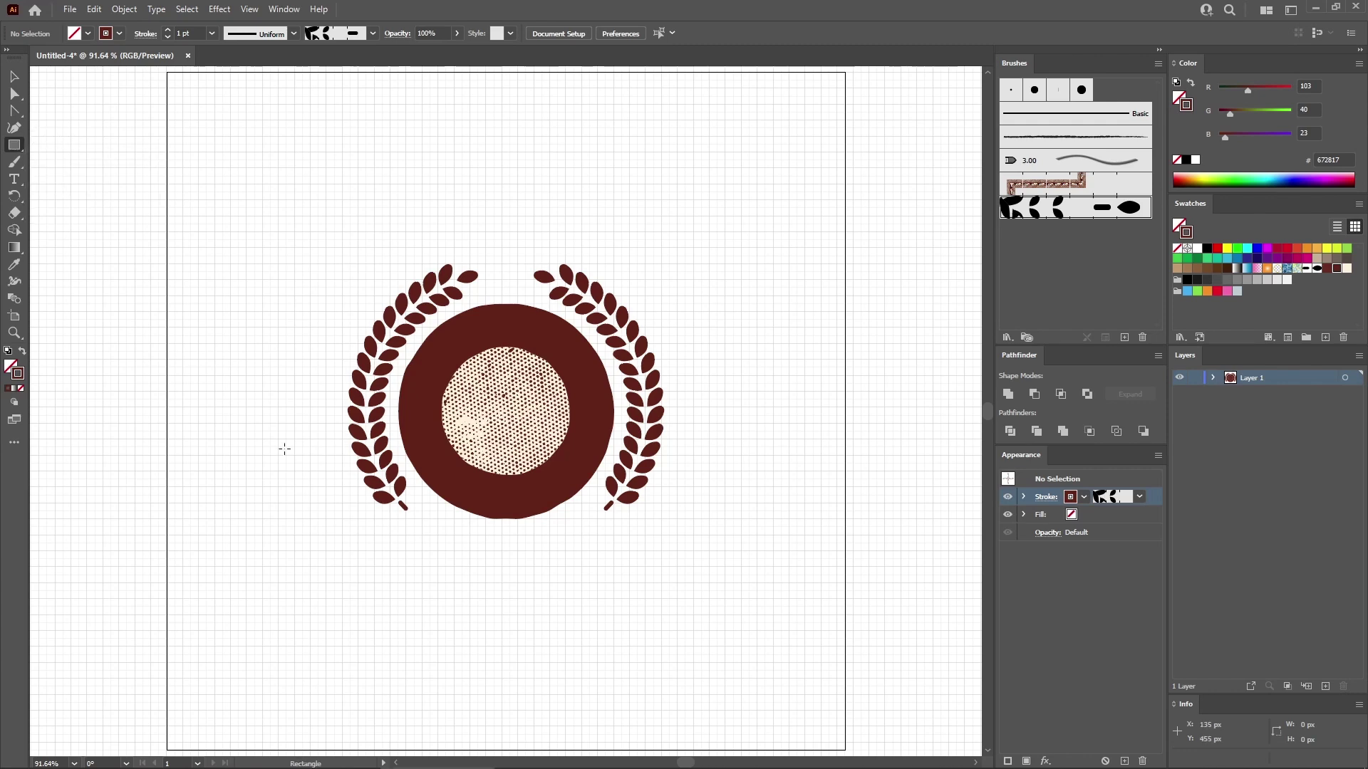
{"action": "left_click", "coordinate": [438, 557]}
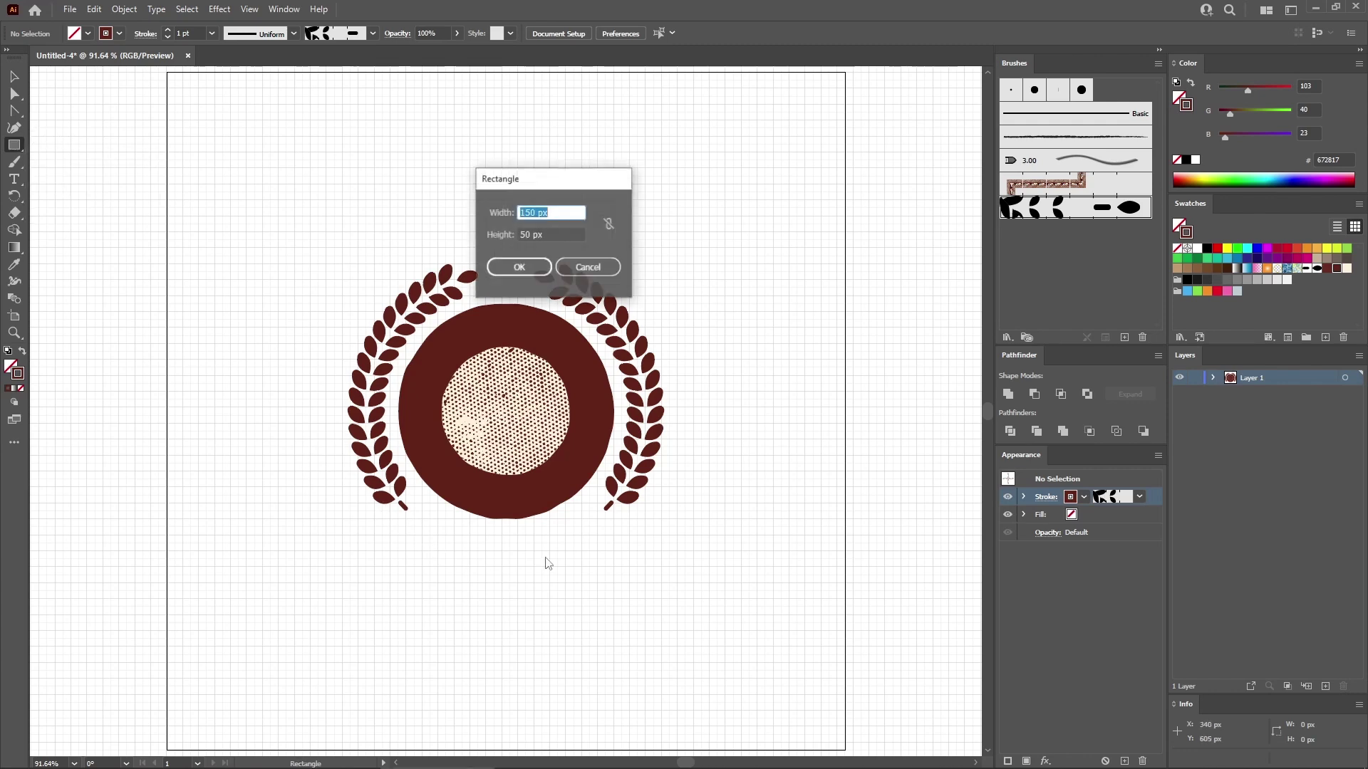
{"action": "left_click", "coordinate": [552, 234]}
{"action": "left_click", "coordinate": [519, 267]}
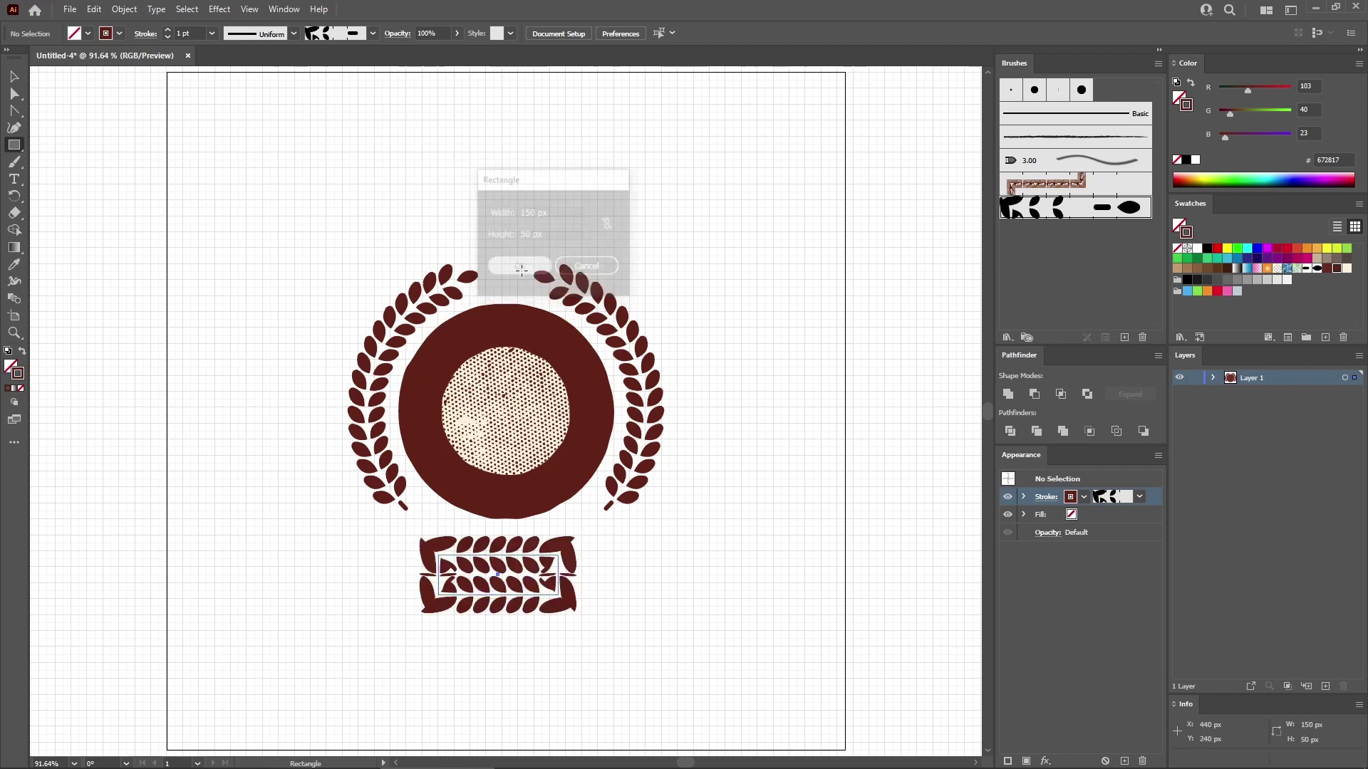
{"action": "left_click", "coordinate": [1142, 760]}
{"action": "left_click", "coordinate": [1113, 515]}
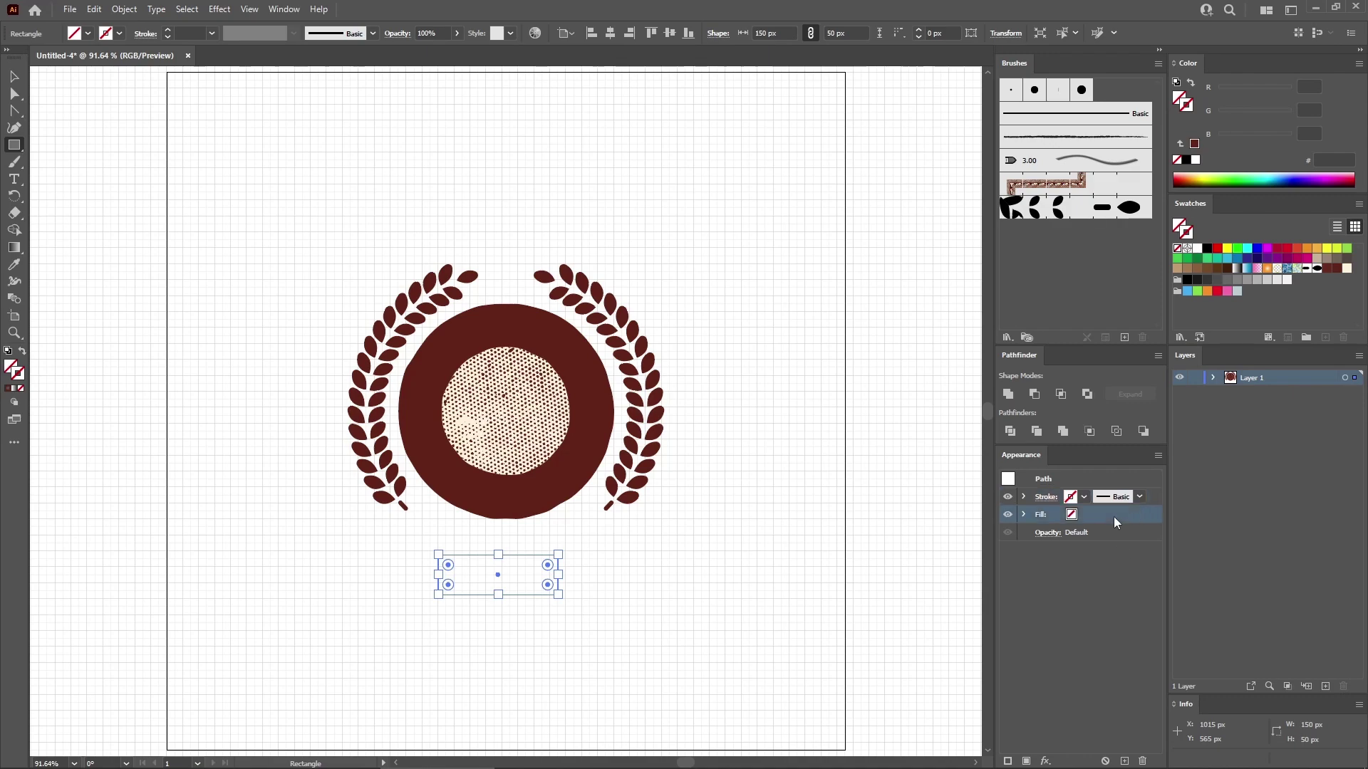
- Fill the rectangle with black and create a copy inside it with a -2 px path offset
{"action": "left_click", "coordinate": [1186, 160]}
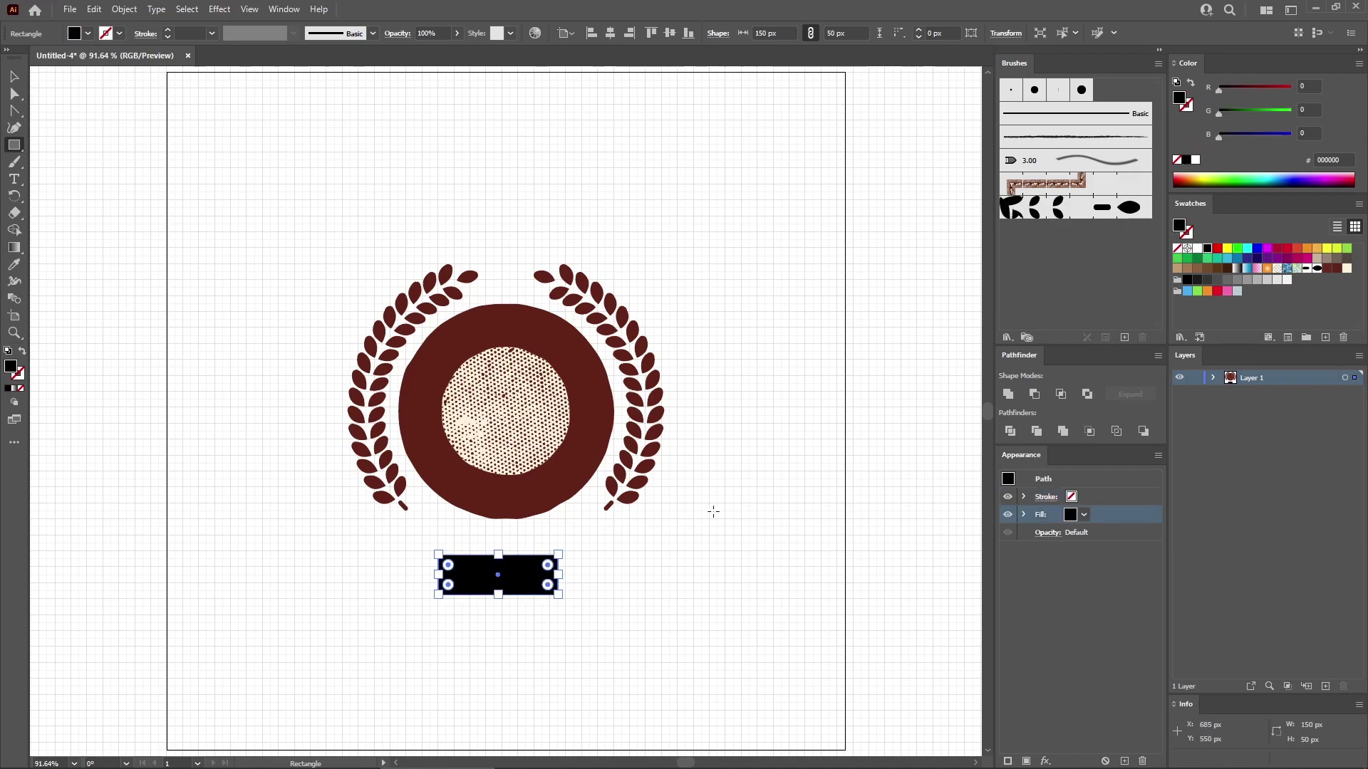
{"action": "key", "text": "ctrl+equal"}
{"action": "key", "text": "ctrl+equal"}
{"action": "key", "text": "ctrl+equal"}
{"action": "key", "text": "ctrl+equal"}
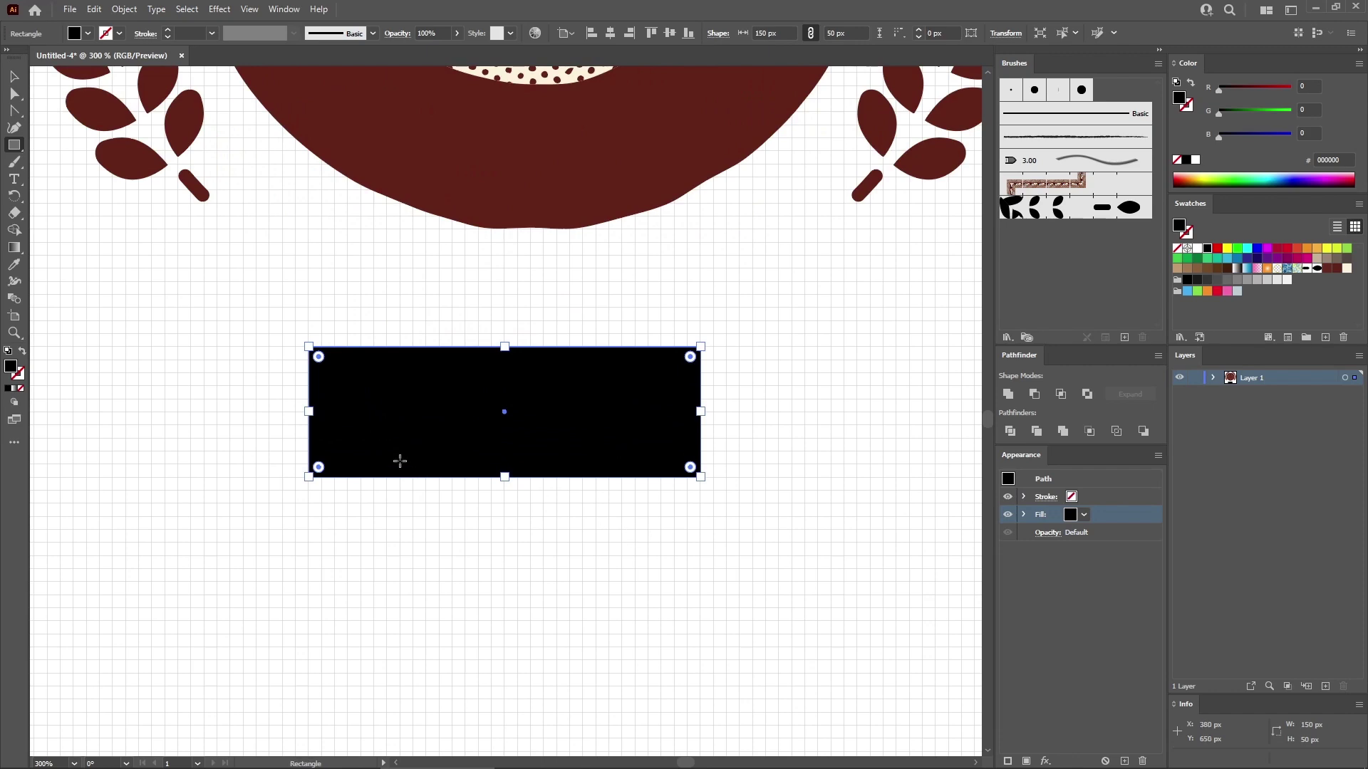
{"action": "left_click", "coordinate": [127, 12]}
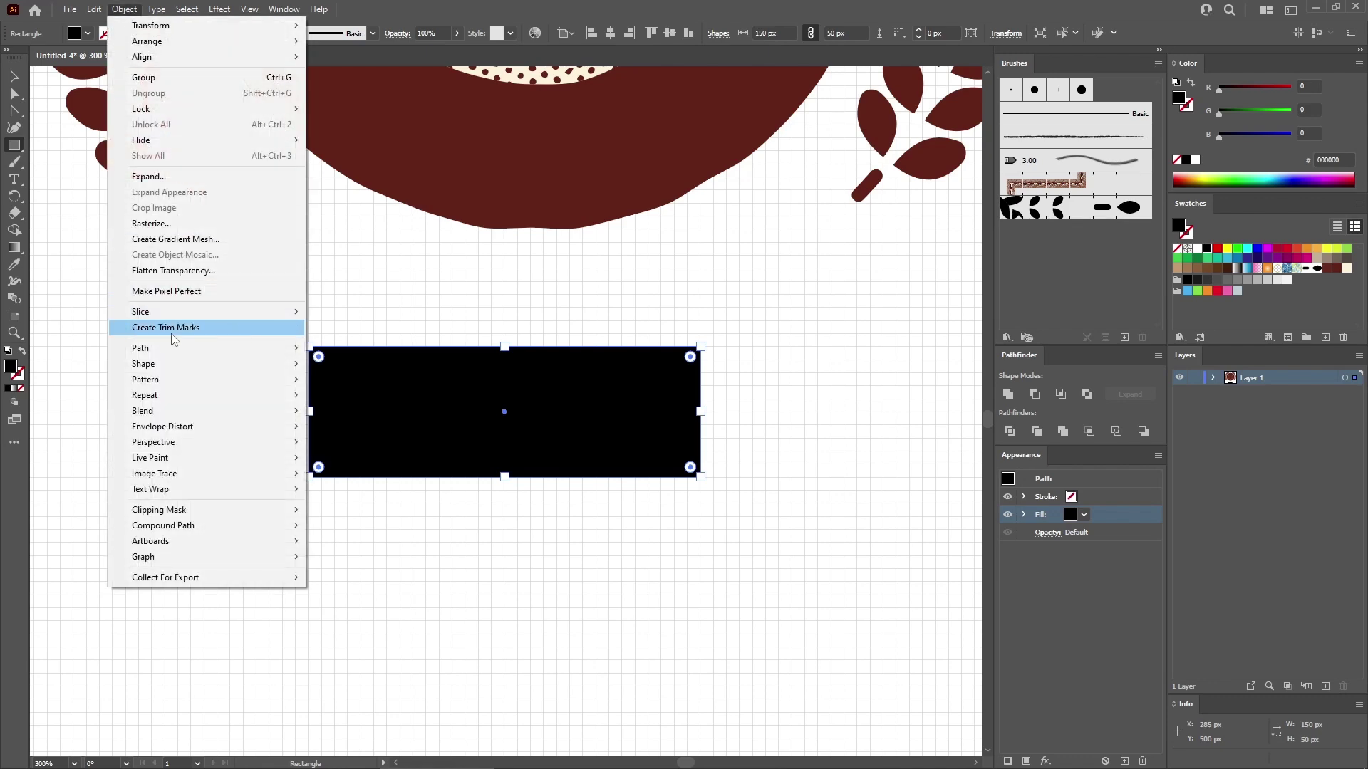
{"action": "mouse_move", "coordinate": [168, 351]}
{"action": "left_click", "coordinate": [383, 404]}
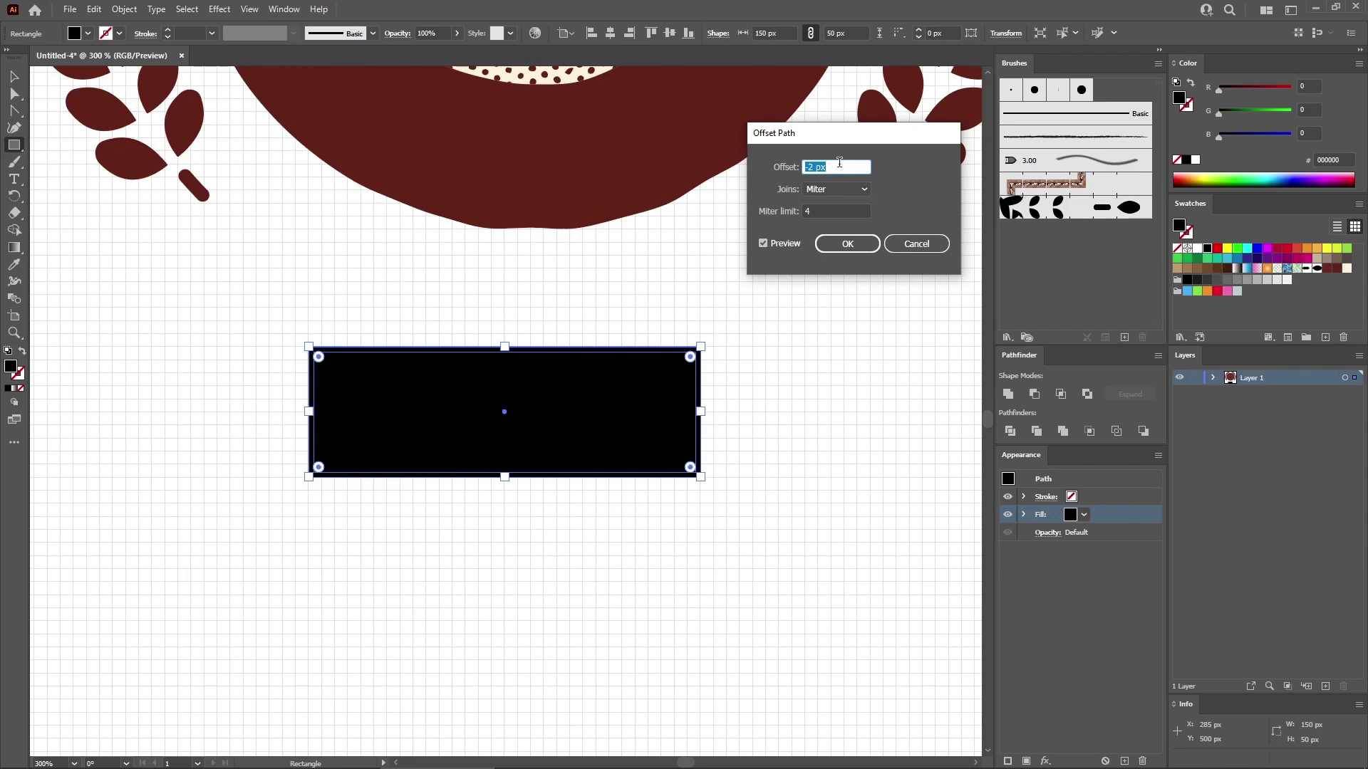
{"action": "left_click", "coordinate": [839, 247]}
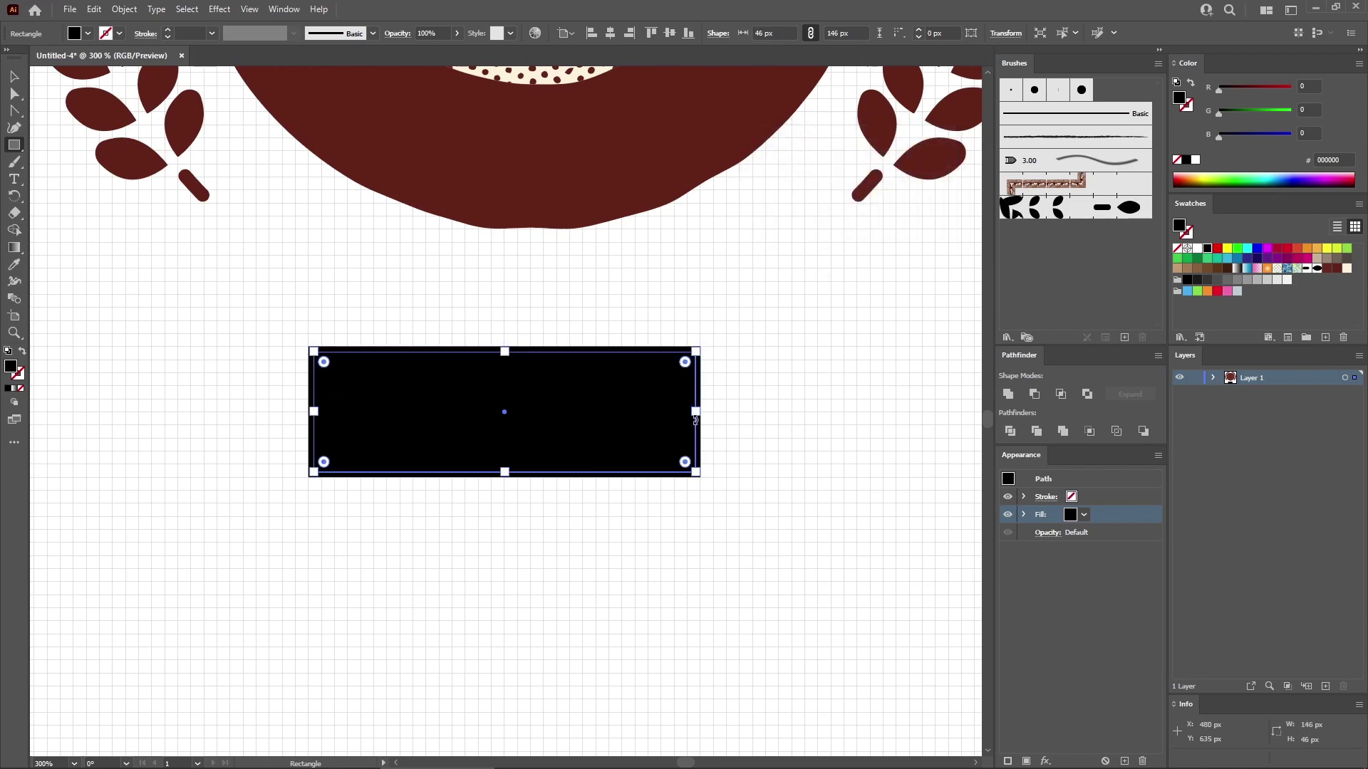
- Set the inner rectangle's fill to R 188, G 38, B 21 and save that red as a new swatch
{"action": "left_click", "coordinate": [1311, 86]}
{"action": "key", "text": "Tab"}
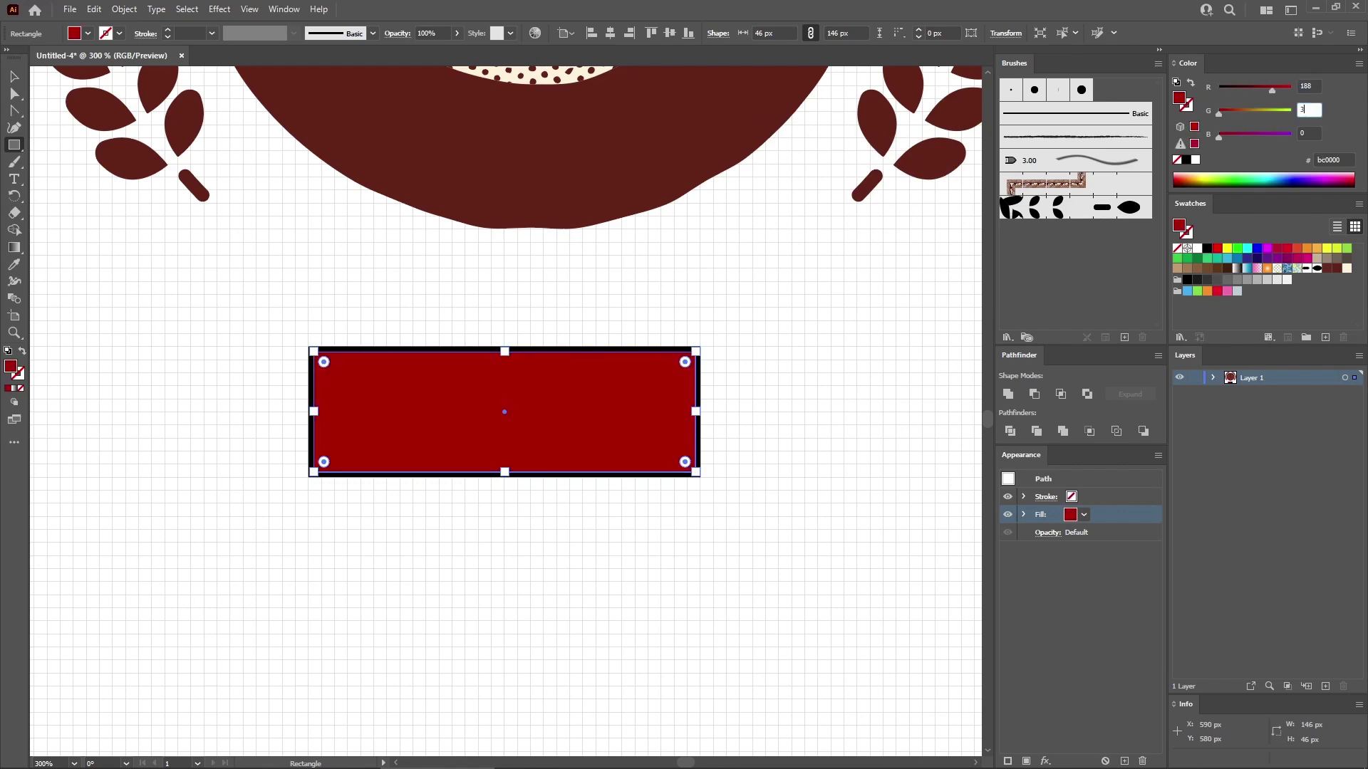
{"action": "key", "text": "Tab"}
{"action": "key", "text": "Return"}
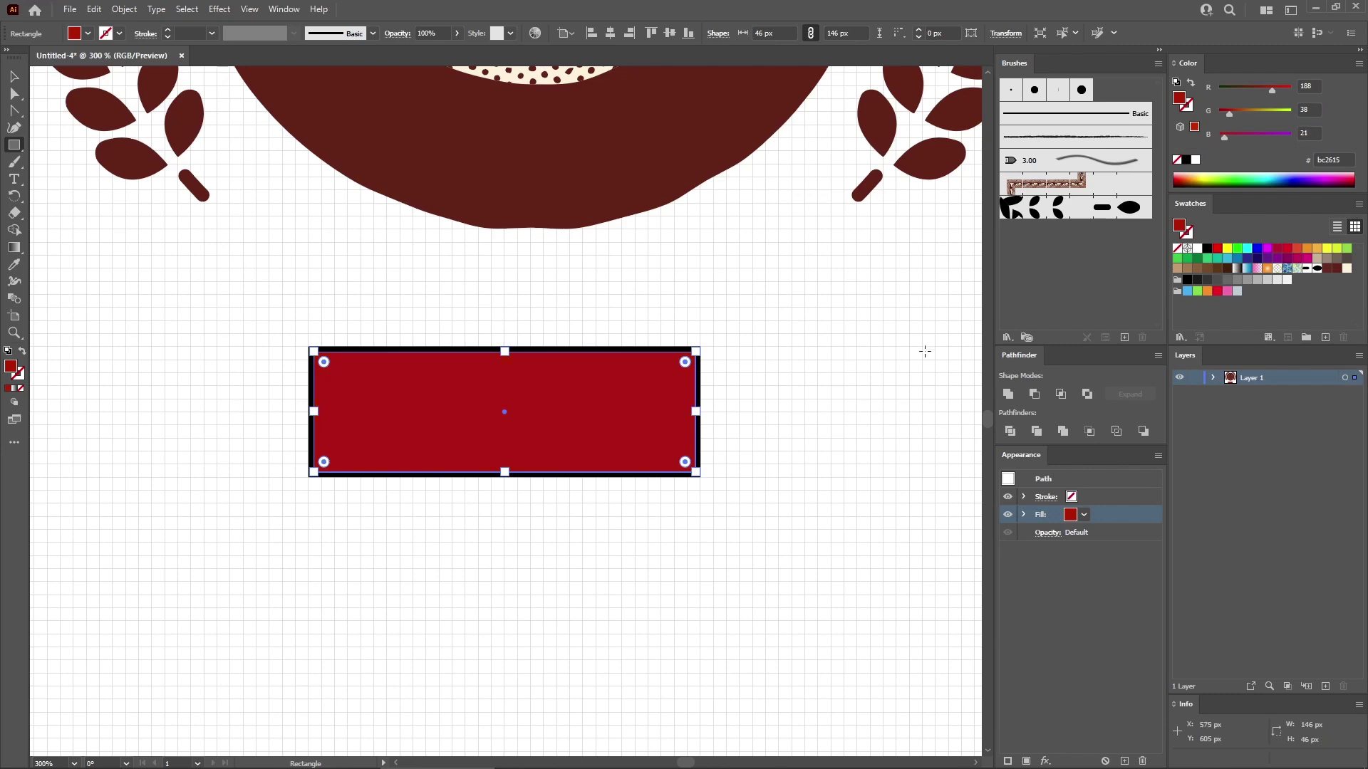
{"action": "left_click", "coordinate": [1325, 337]}
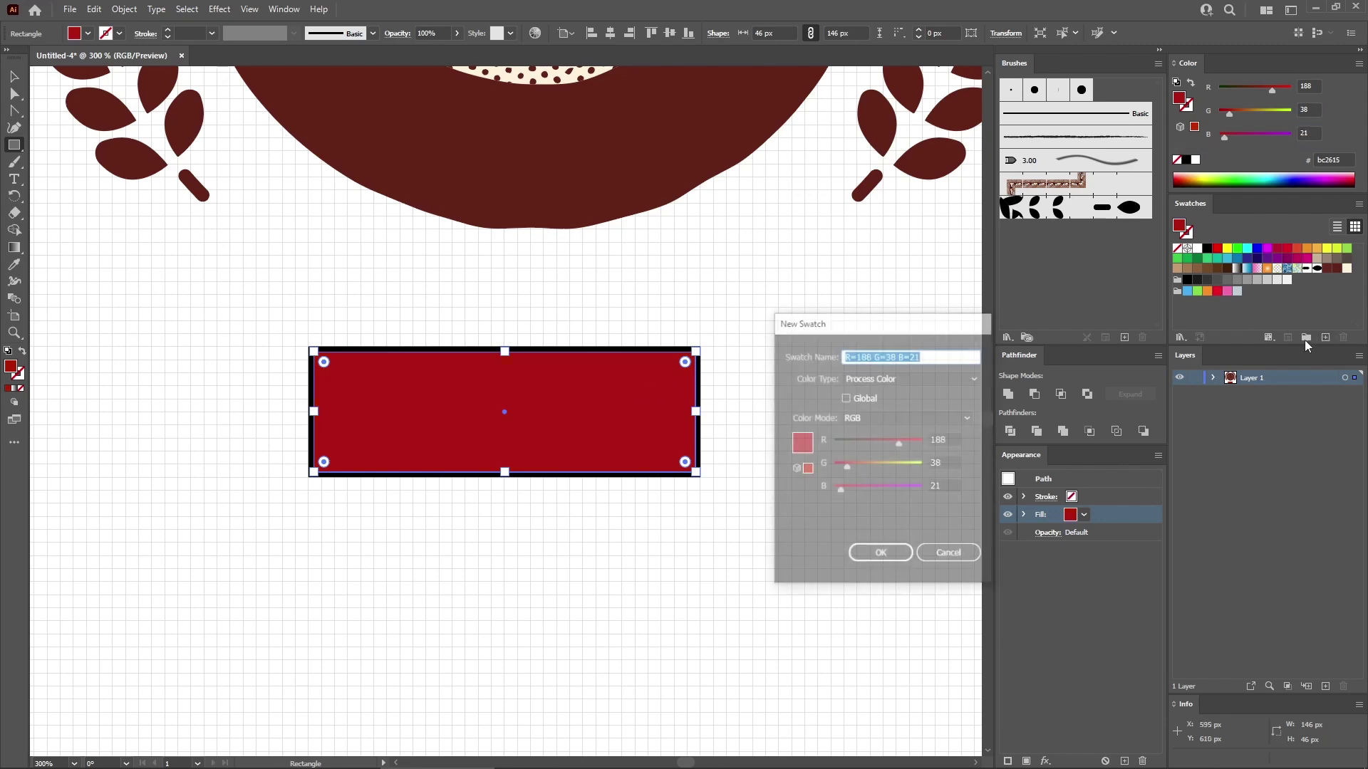
{"action": "left_click", "coordinate": [881, 555]}
- Add two anchor points on the black rectangle's bottom edge, at X 350 px and X 480 px
{"action": "key", "text": "v"}
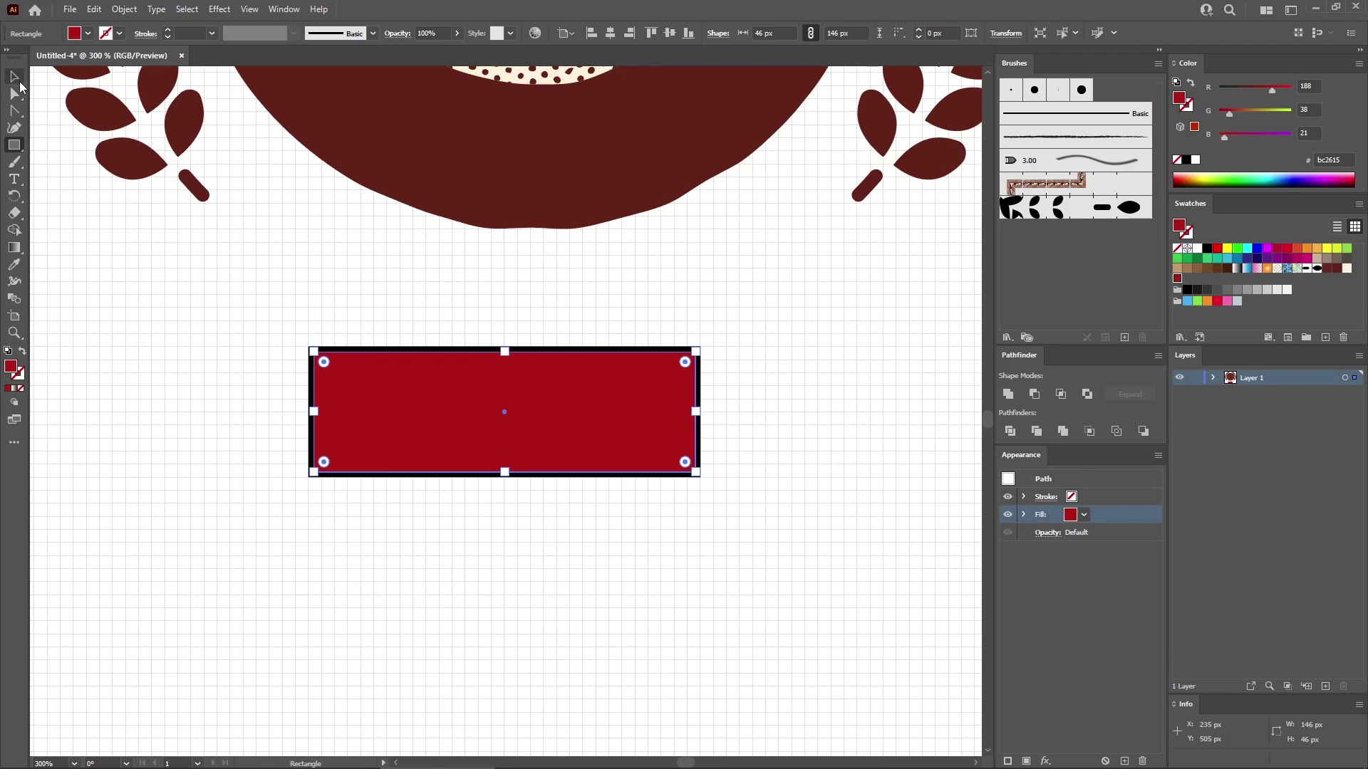
{"action": "left_click", "coordinate": [352, 346]}
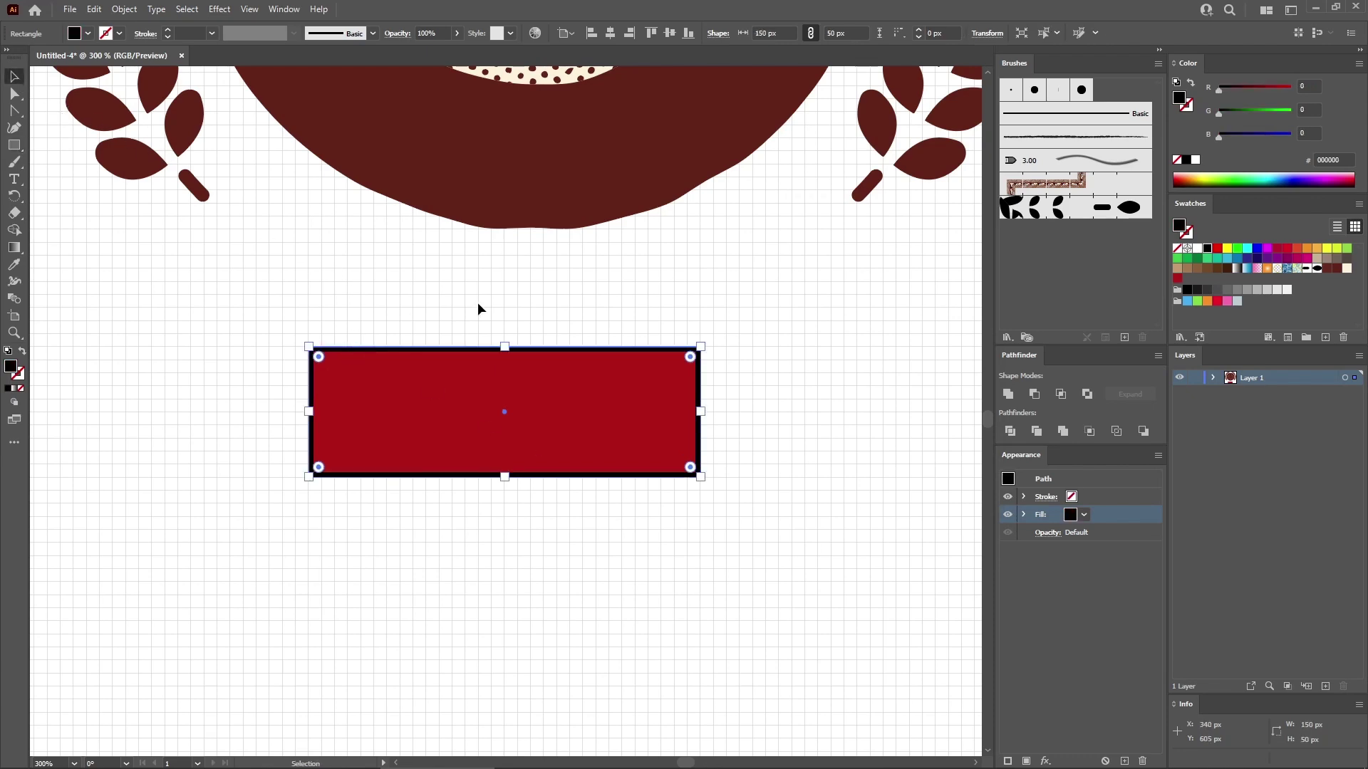
{"action": "key", "text": "plus"}
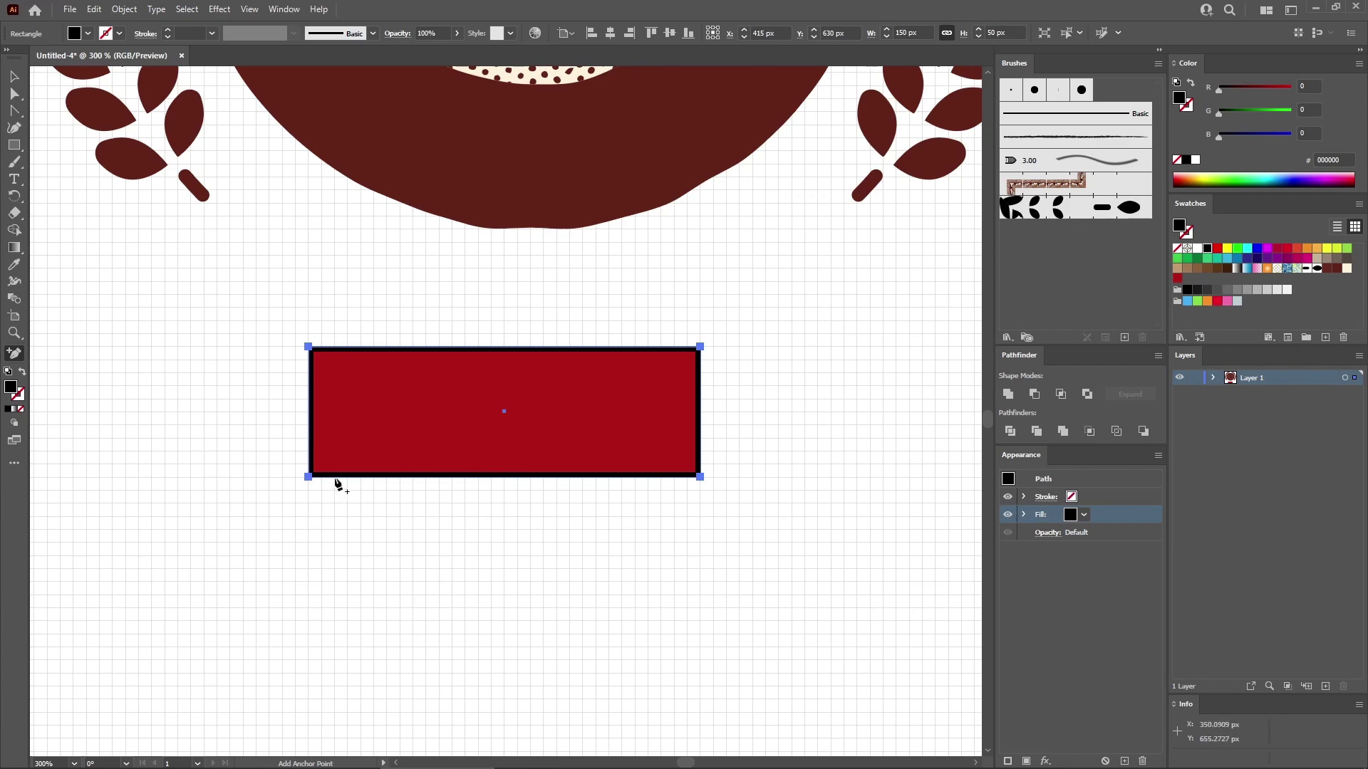
{"action": "left_click", "coordinate": [335, 477]}
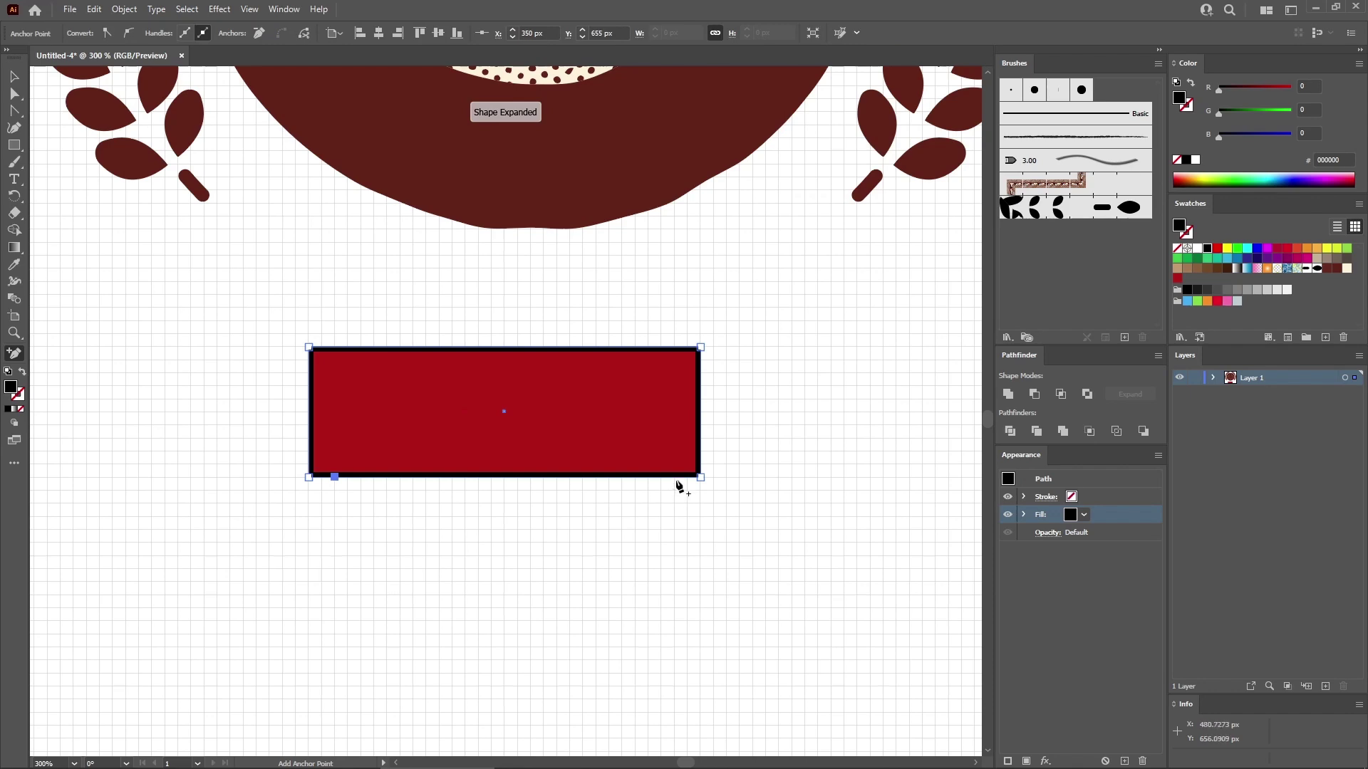
{"action": "left_click", "coordinate": [674, 477]}
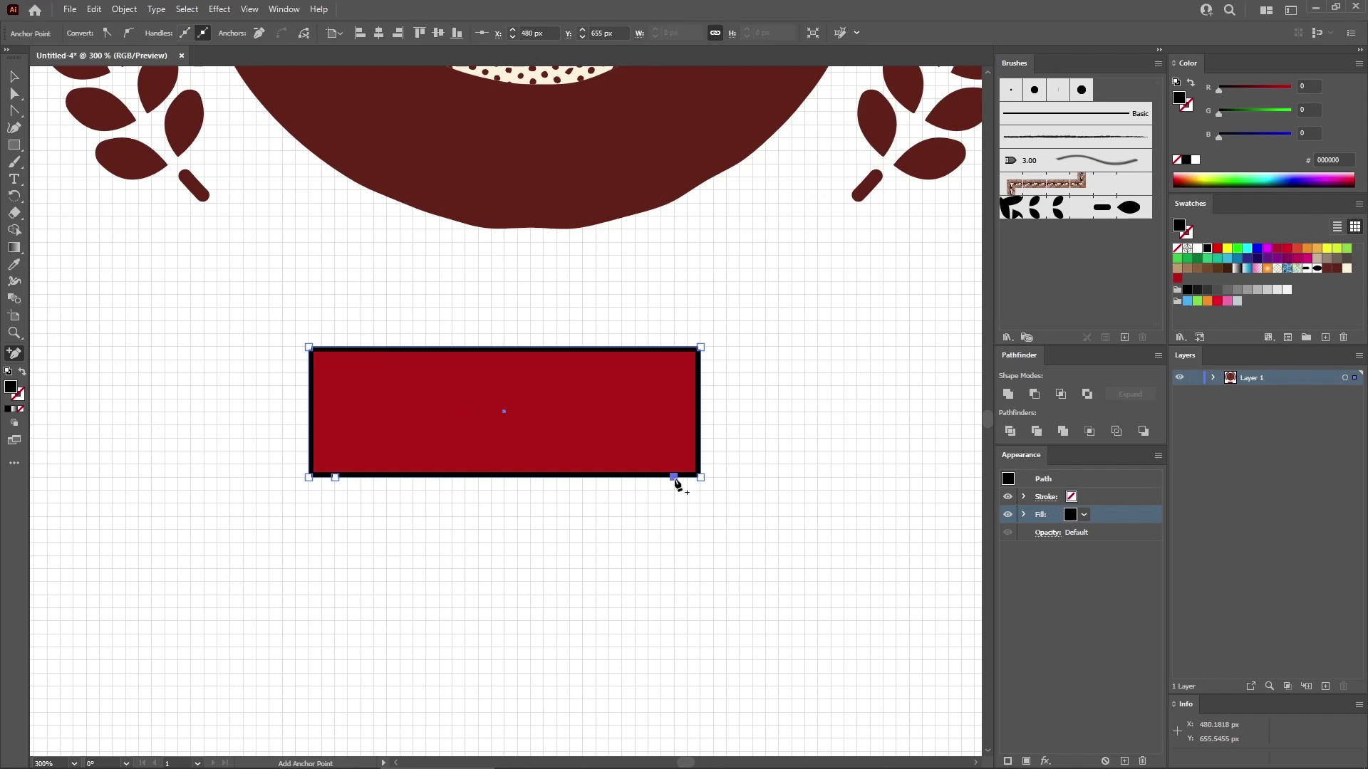
- Move the two added bottom-edge anchor points down 10 px to form a chamfered lower edge on the black shape
{"action": "left_click", "coordinate": [17, 94]}
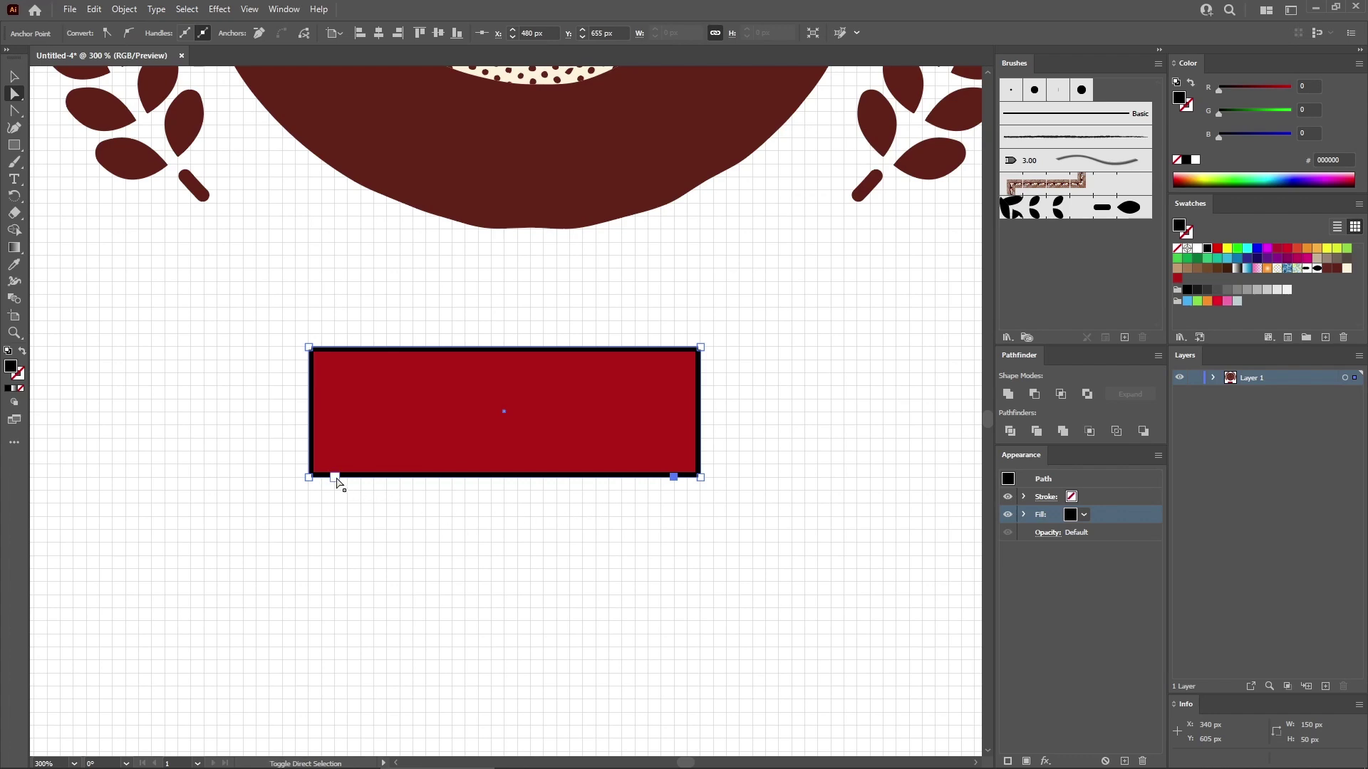
{"action": "left_click", "coordinate": [337, 478]}
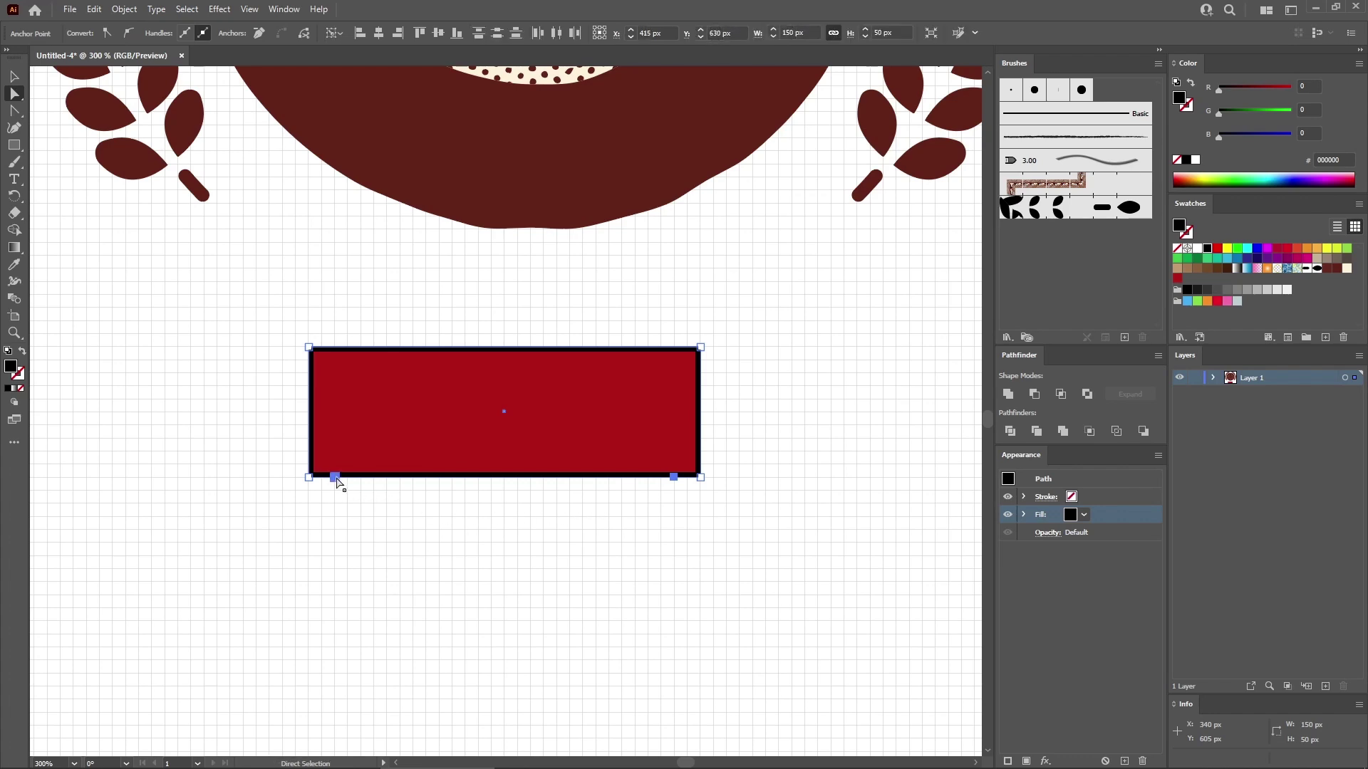
{"action": "left_click_drag", "start_coordinate": [336, 481], "coordinate": [338, 504]}
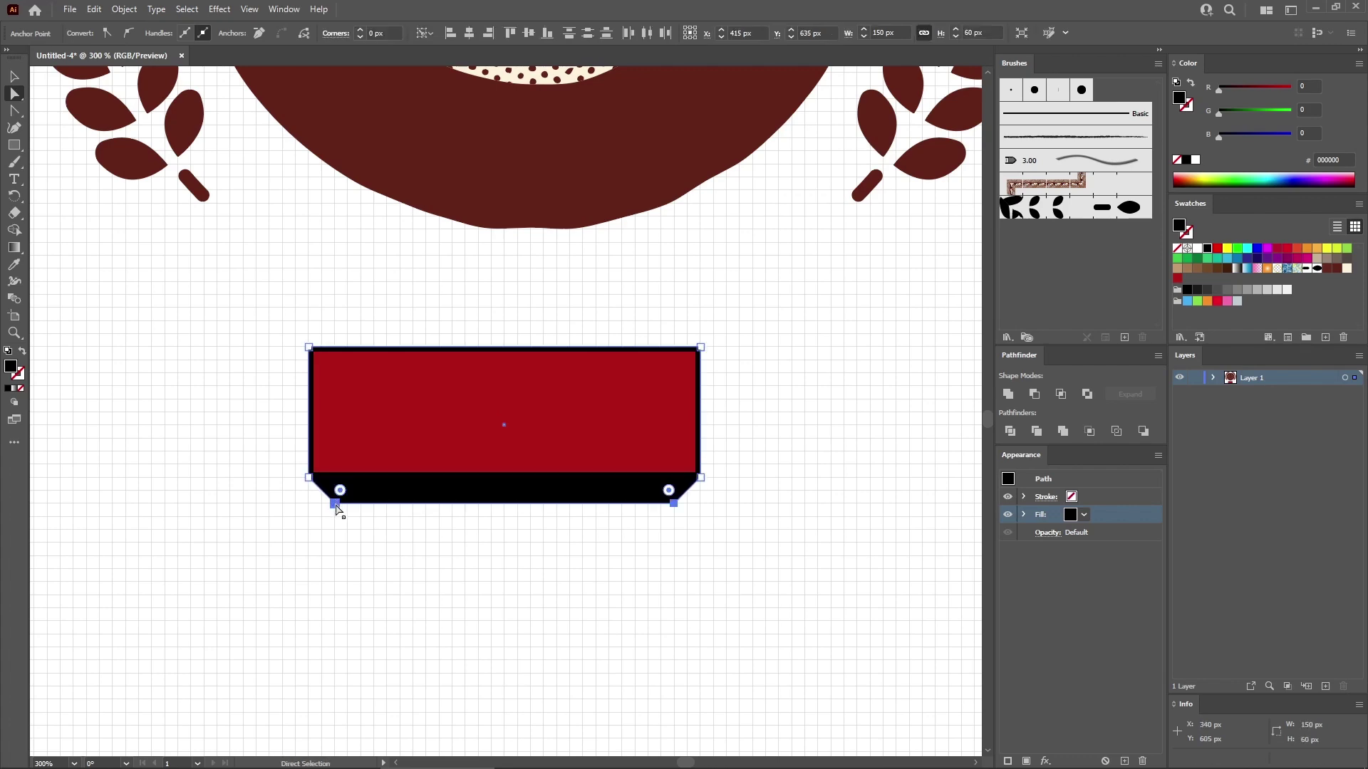
- Draw a 30 × 50 px rectangle filled with the red swatch and place it over the ribbon's right end, centered at X 495, Y 640 px
{"action": "left_click", "coordinate": [15, 146]}
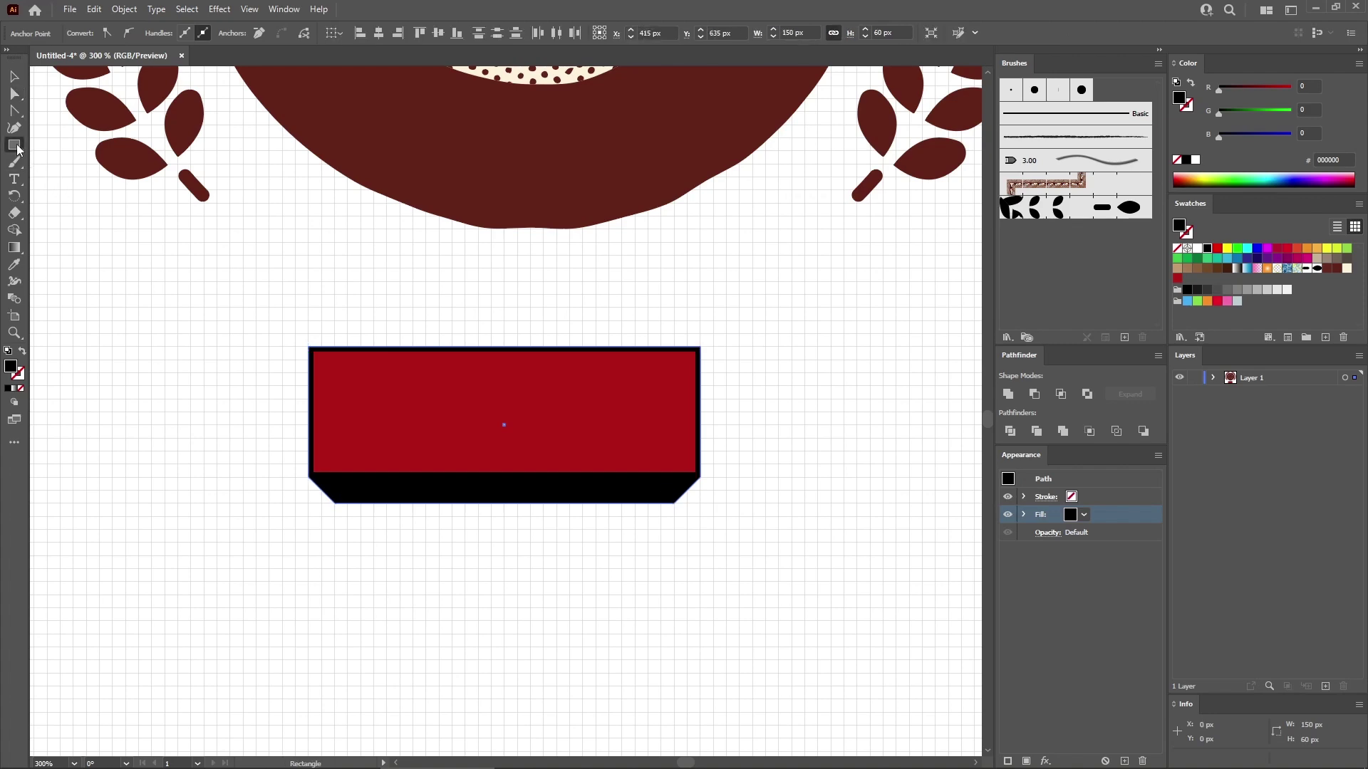
{"action": "left_click_drag", "start_coordinate": [727, 347], "coordinate": [799, 474]}
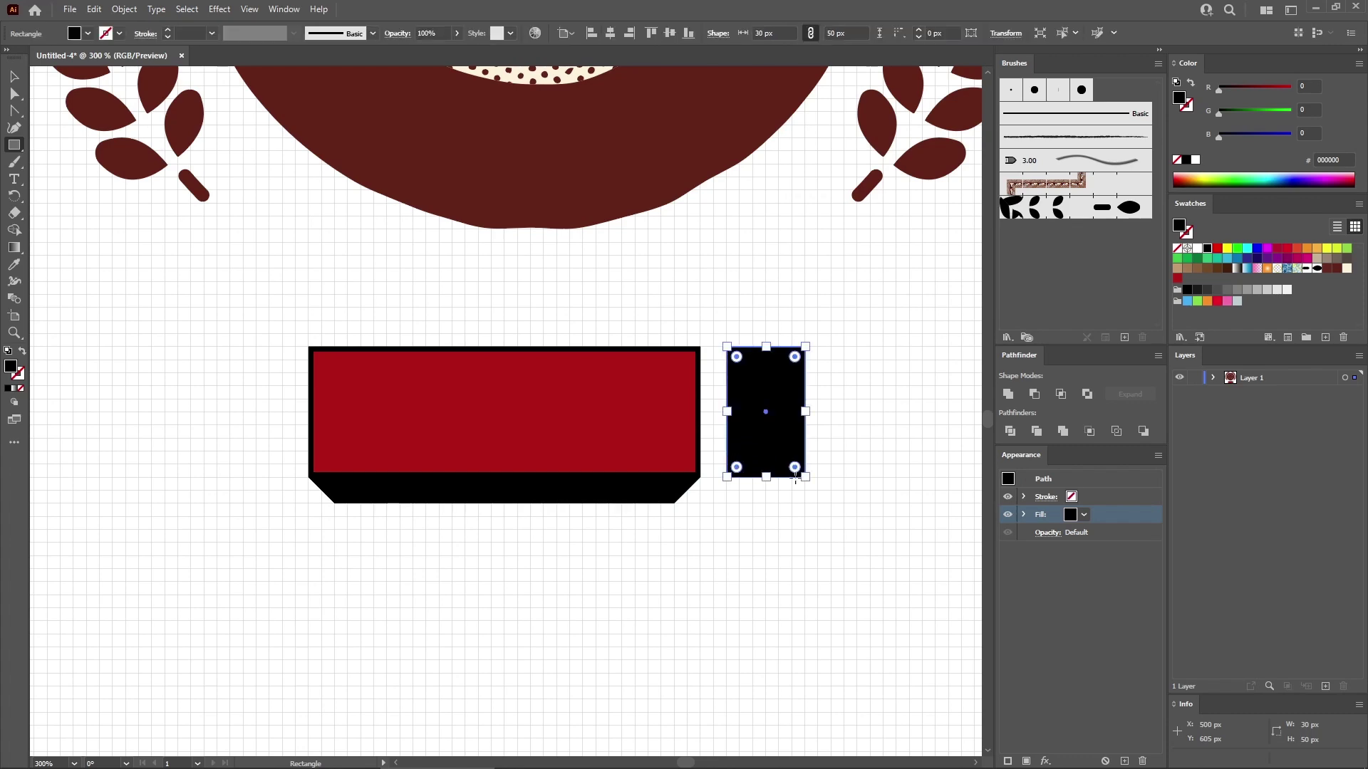
{"action": "left_click", "coordinate": [1178, 278]}
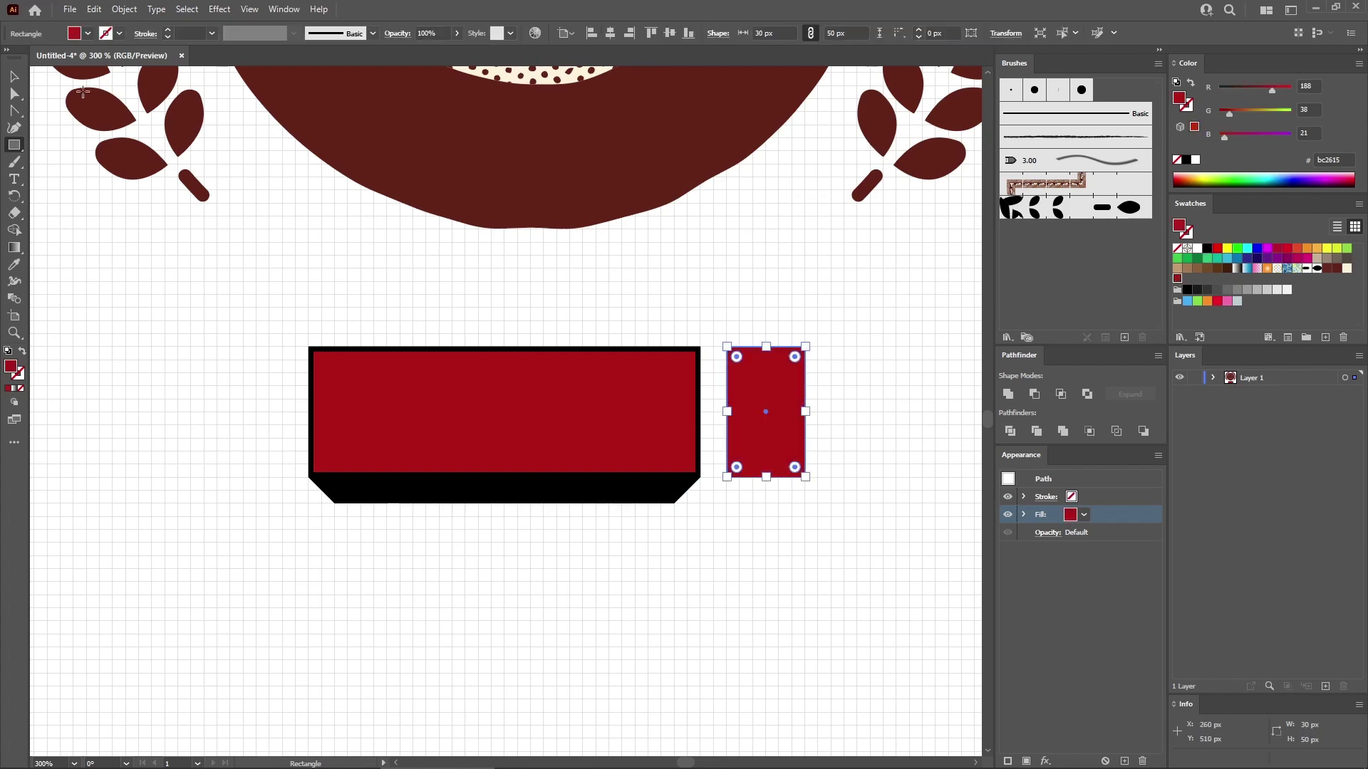
{"action": "left_click", "coordinate": [23, 77]}
{"action": "left_click_drag", "start_coordinate": [773, 407], "coordinate": [727, 428]}
{"action": "left_click_drag", "start_coordinate": [726, 424], "coordinate": [718, 441]}
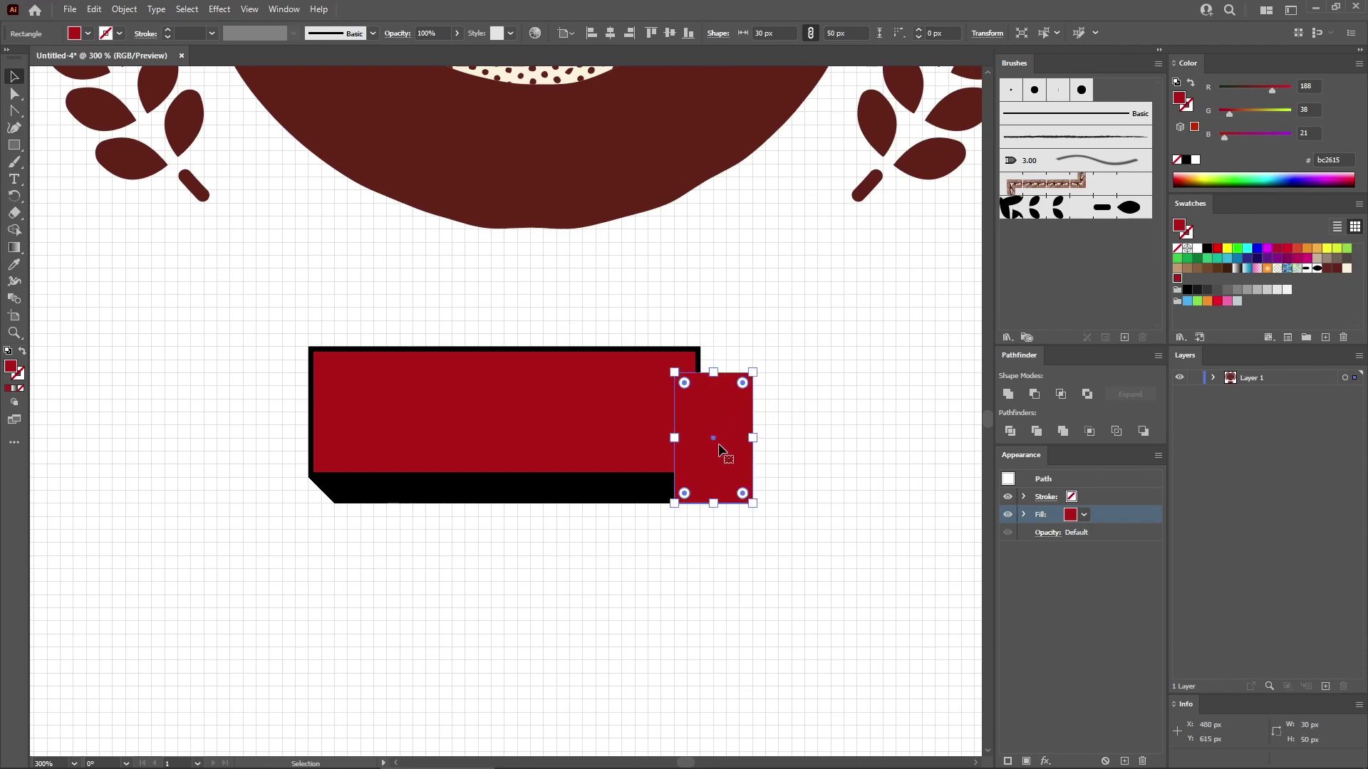
- Add an anchor point midway on the small rectangle's right edge and move it 15 px inward to cut a V-notch
{"action": "key", "text": "plus"}
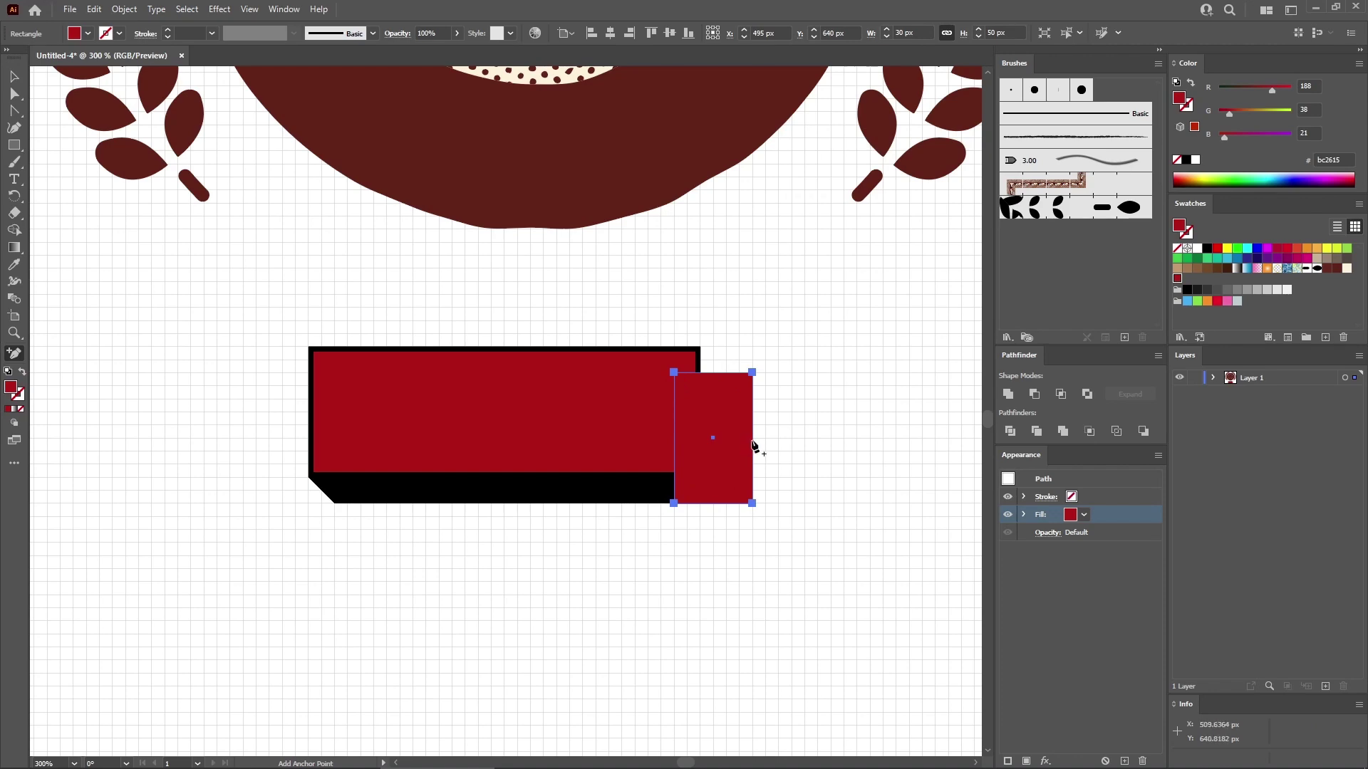
{"action": "left_click", "coordinate": [753, 439]}
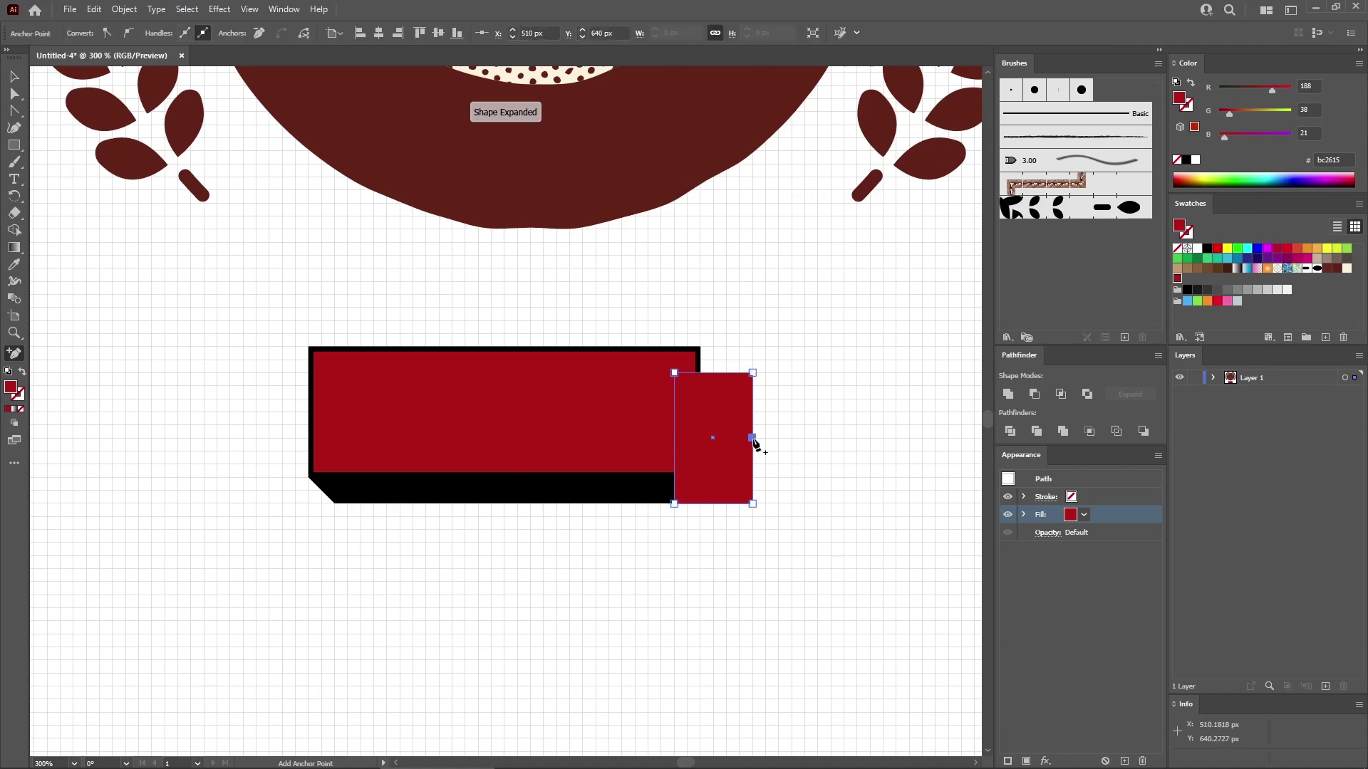
{"action": "left_click", "coordinate": [16, 95]}
{"action": "left_click", "coordinate": [752, 438]}
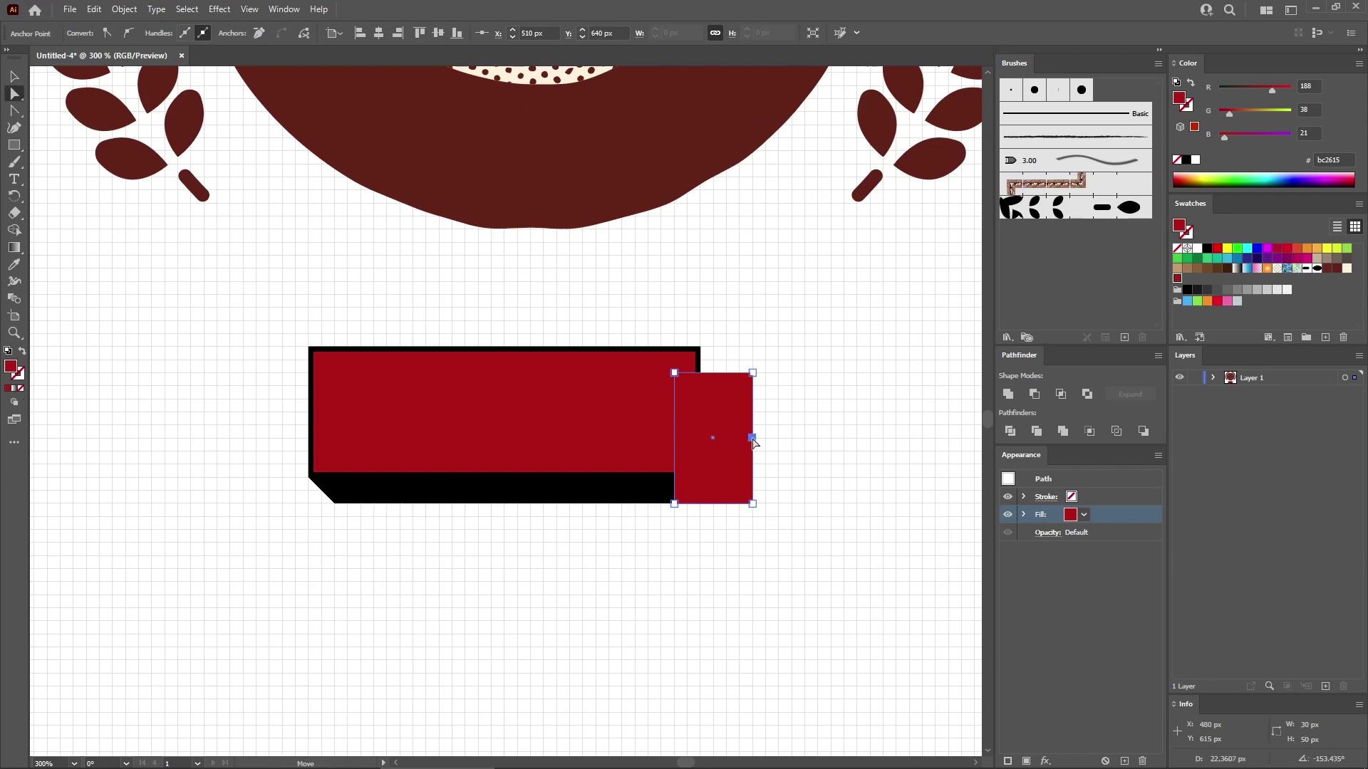
{"action": "left_click_drag", "start_coordinate": [753, 439], "coordinate": [713, 438]}
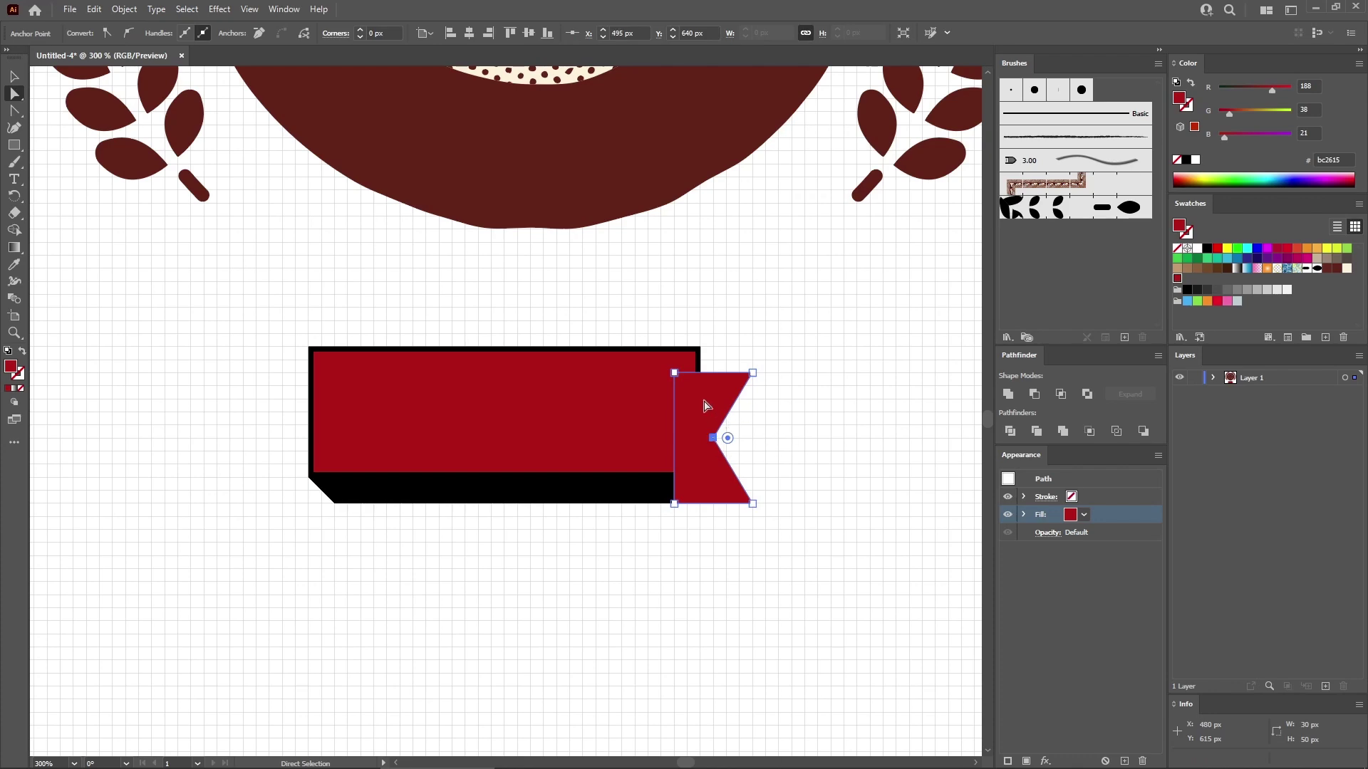
- Duplicate the notched ribbon tail, mirror it horizontally and place it over the left end, centered at X 335, Y 640 px
{"action": "left_click", "coordinate": [705, 407]}
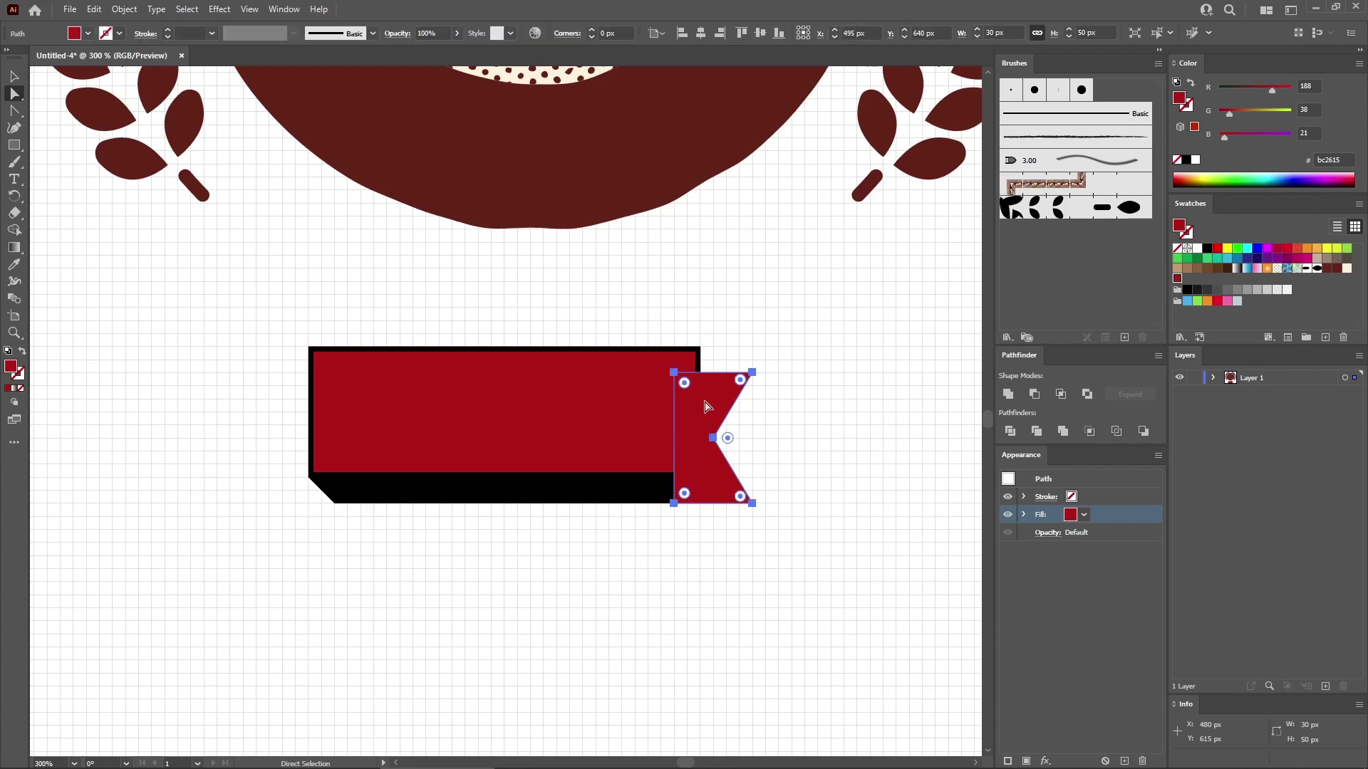
{"action": "left_click_drag", "start_coordinate": [708, 398], "coordinate": [274, 388]}
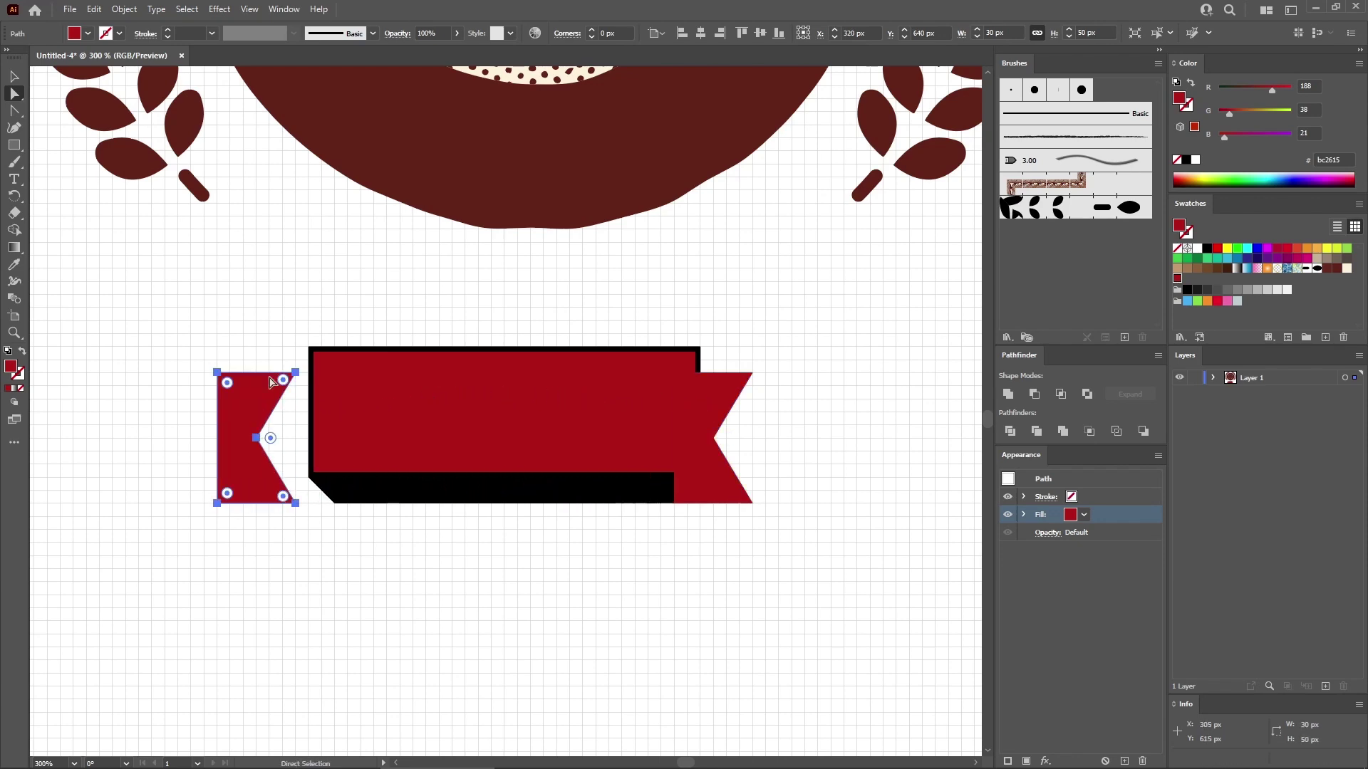
{"action": "left_click", "coordinate": [14, 76]}
{"action": "left_click_drag", "start_coordinate": [300, 366], "coordinate": [208, 525]}
{"action": "left_click_drag", "start_coordinate": [290, 486], "coordinate": [329, 486]}
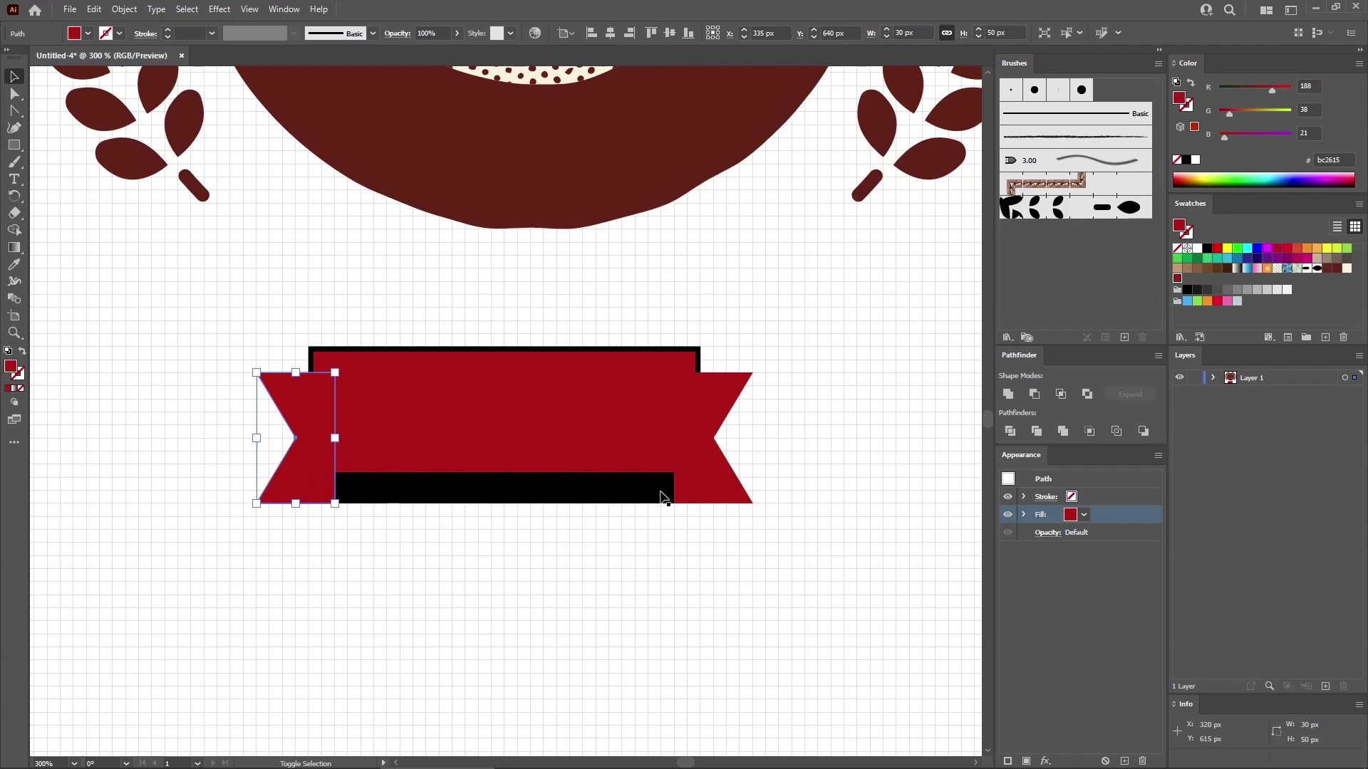
- Select both ribbon tails and move them behind the black shape in the layer order
{"action": "left_click", "coordinate": [699, 477], "text": "shift"}
{"action": "left_click", "coordinate": [1212, 377]}
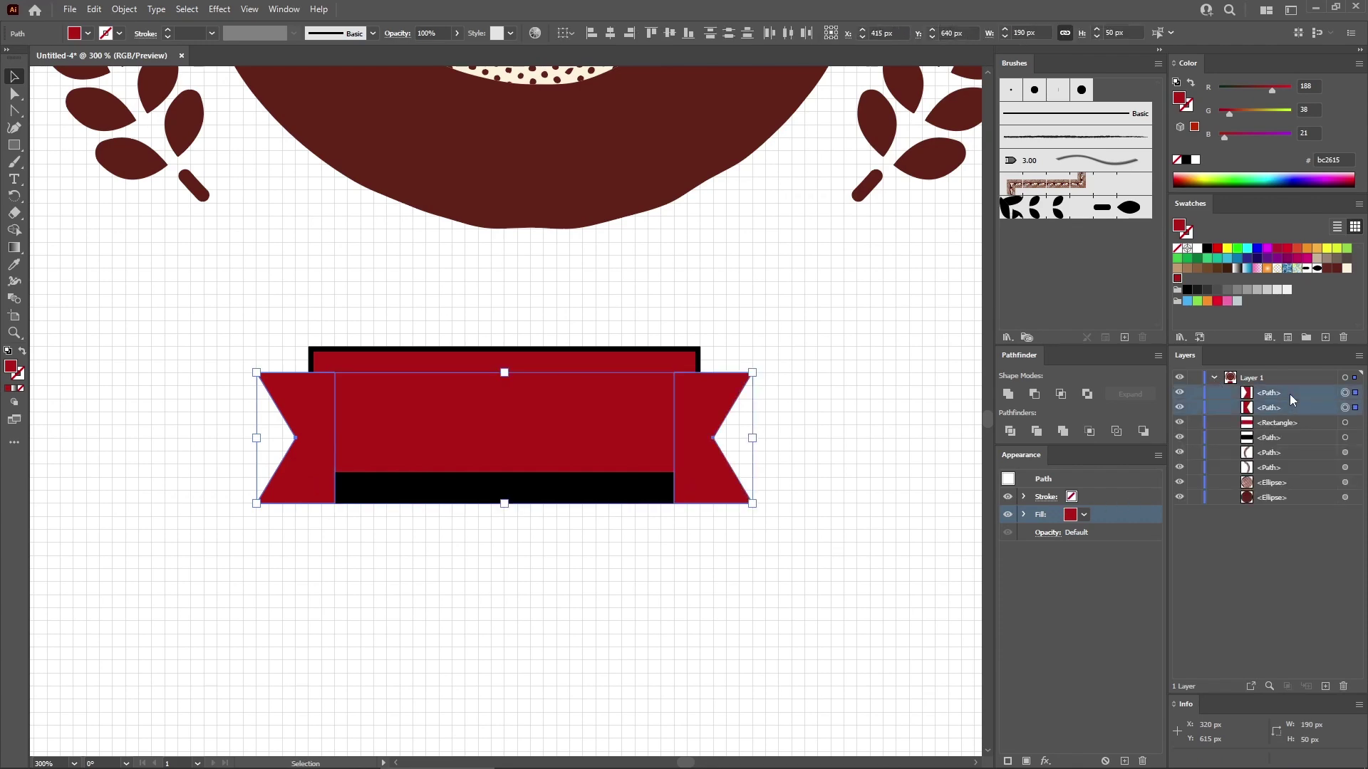
{"action": "left_click_drag", "start_coordinate": [1298, 398], "coordinate": [1291, 451]}
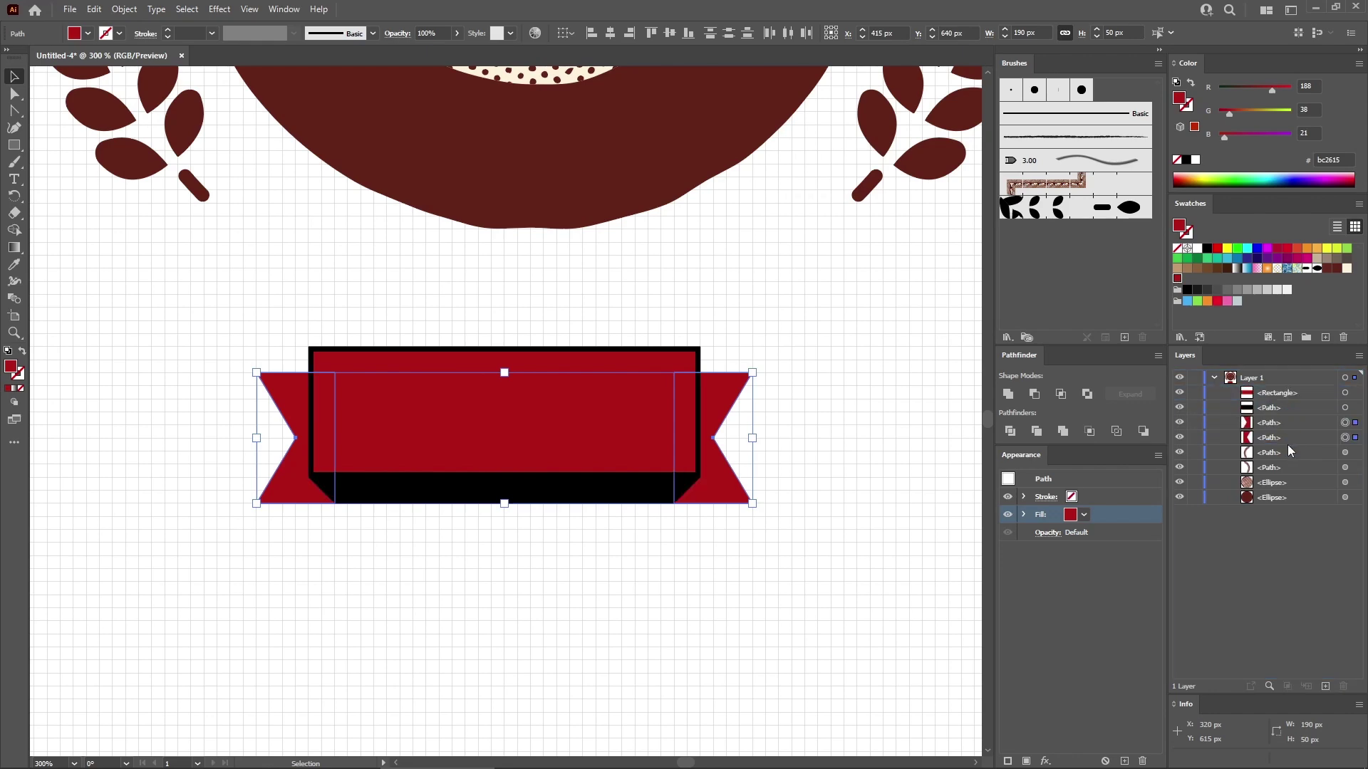
{"action": "left_click", "coordinate": [195, 324]}
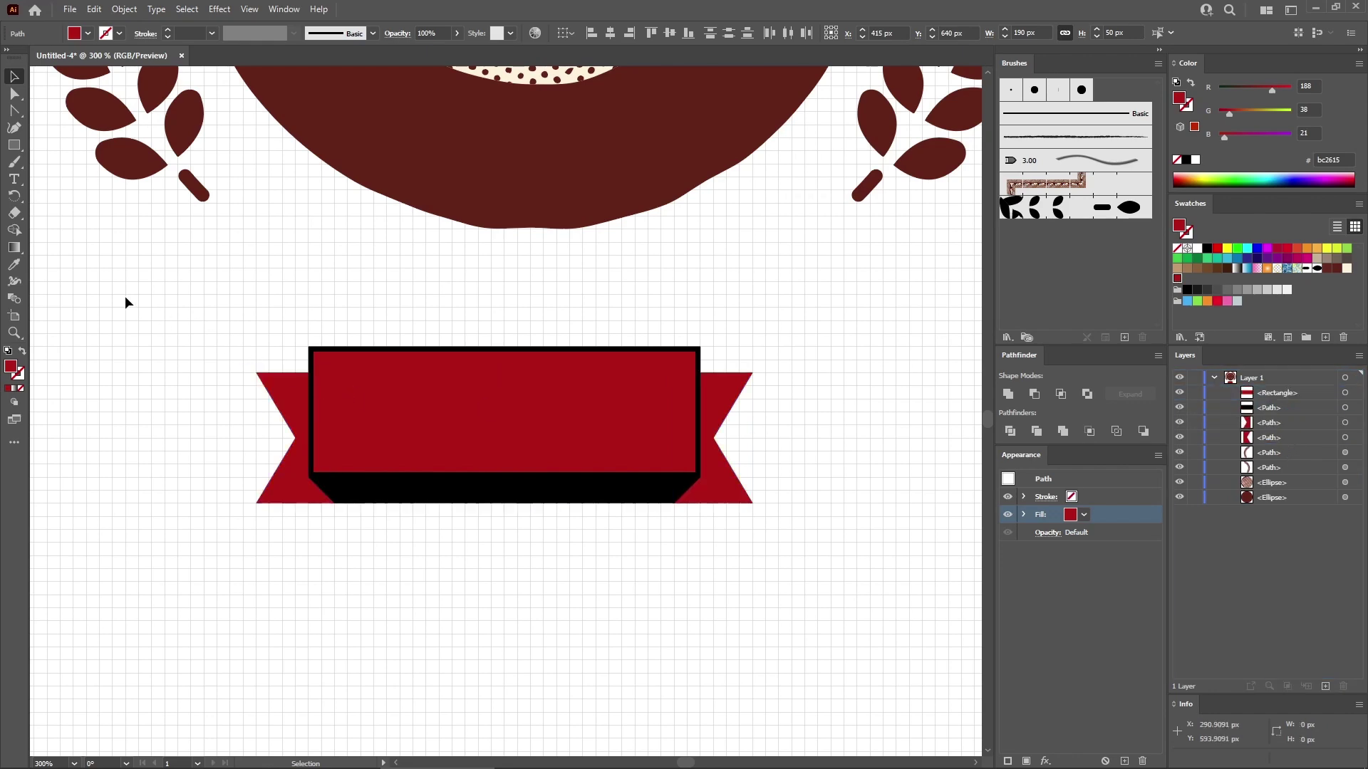
- Round the corners of the inner red rectangle with a 5 px radius
{"action": "left_click", "coordinate": [17, 97]}
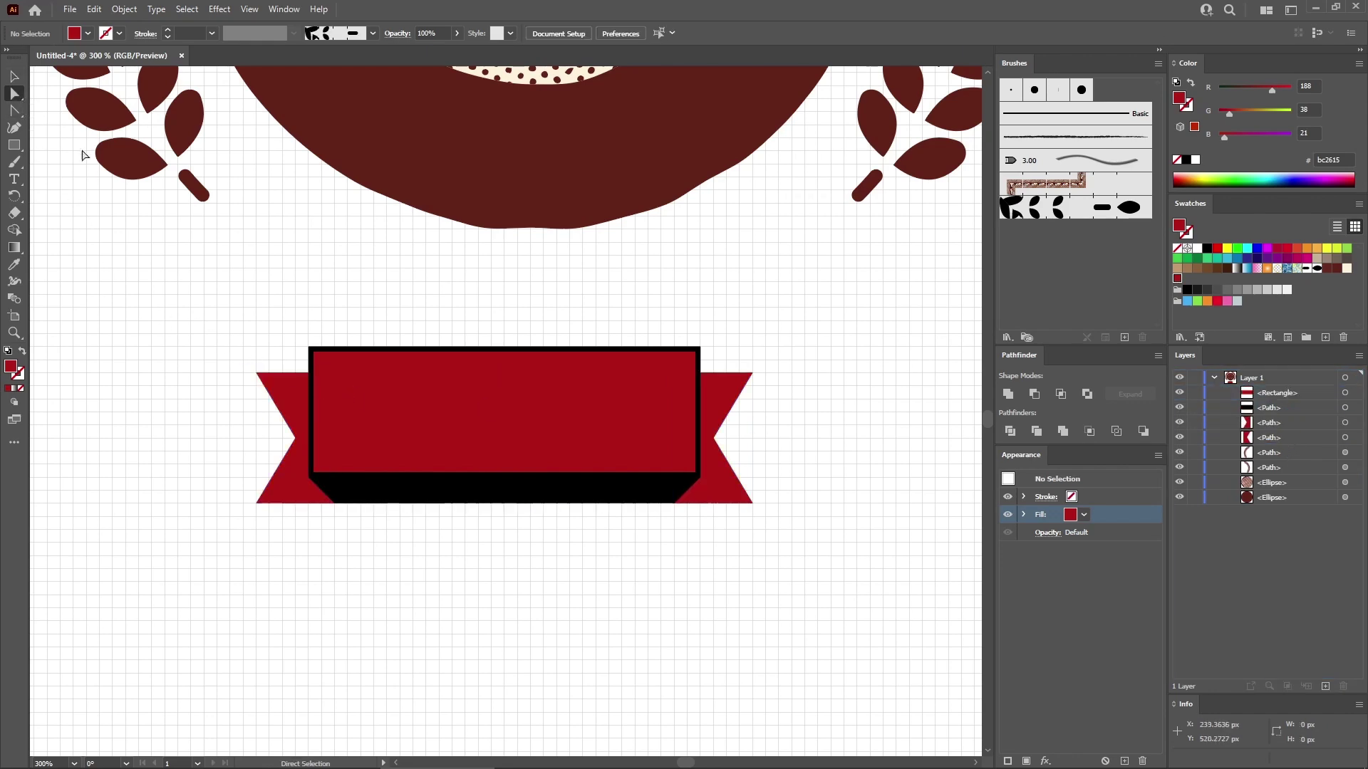
{"action": "left_click", "coordinate": [445, 401]}
{"action": "left_click", "coordinate": [611, 33]}
{"action": "type", "text": "5"}
{"action": "key", "text": "Return"}
- Round the outer and notch corners of the right and left ribbon tails with a 5 px radius
{"action": "left_click_drag", "start_coordinate": [783, 335], "coordinate": [708, 552]}
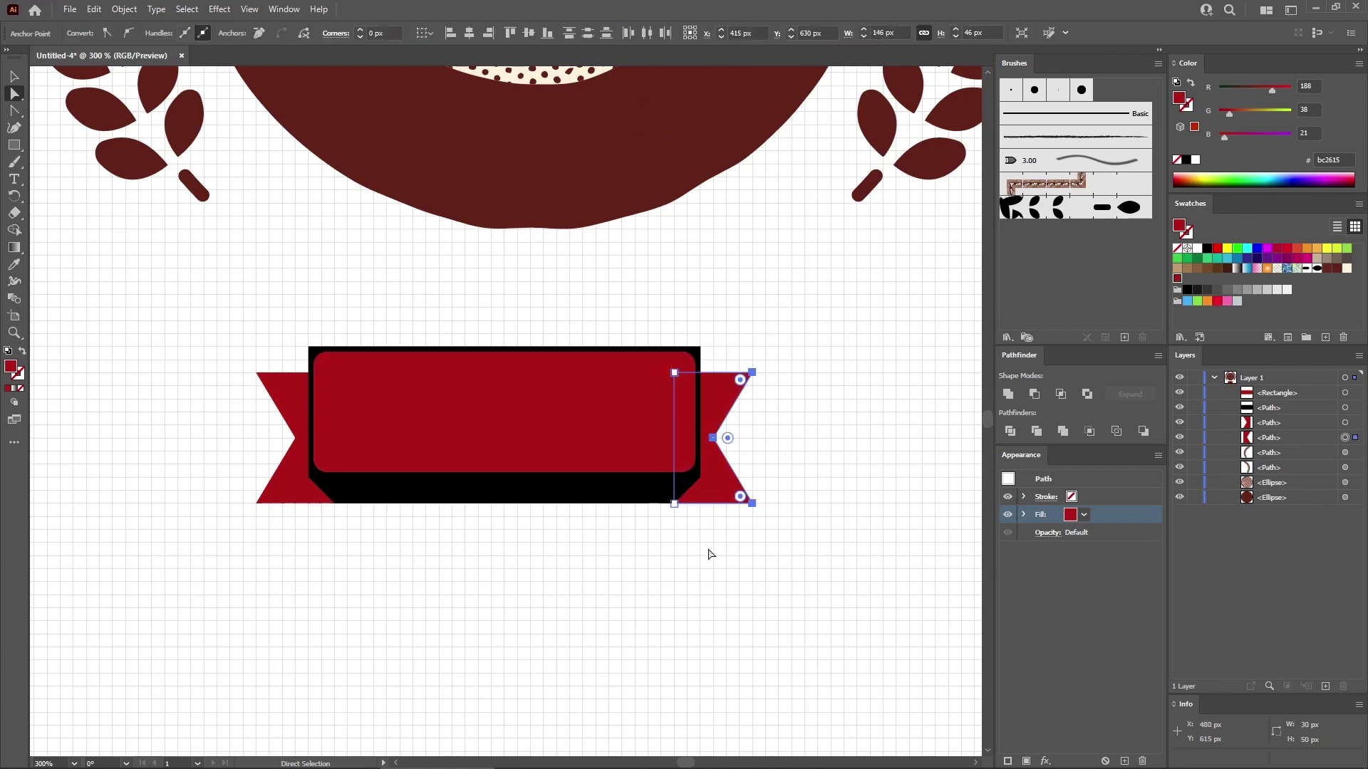
{"action": "left_click", "coordinate": [394, 29]}
{"action": "type", "text": "5"}
{"action": "key", "text": "Return"}
{"action": "left_click_drag", "start_coordinate": [223, 329], "coordinate": [305, 565]}
{"action": "left_click", "coordinate": [388, 32]}
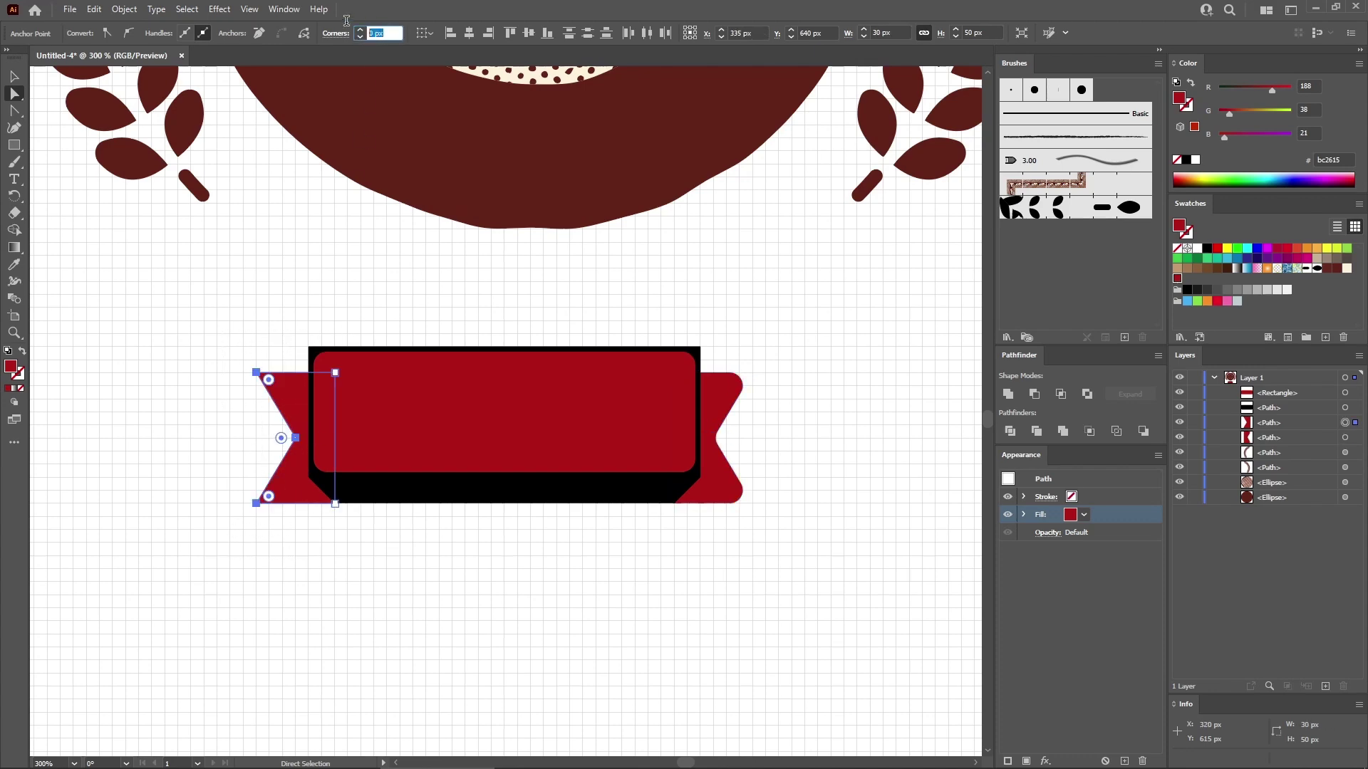
{"action": "type", "text": "5"}
{"action": "key", "text": "Return"}
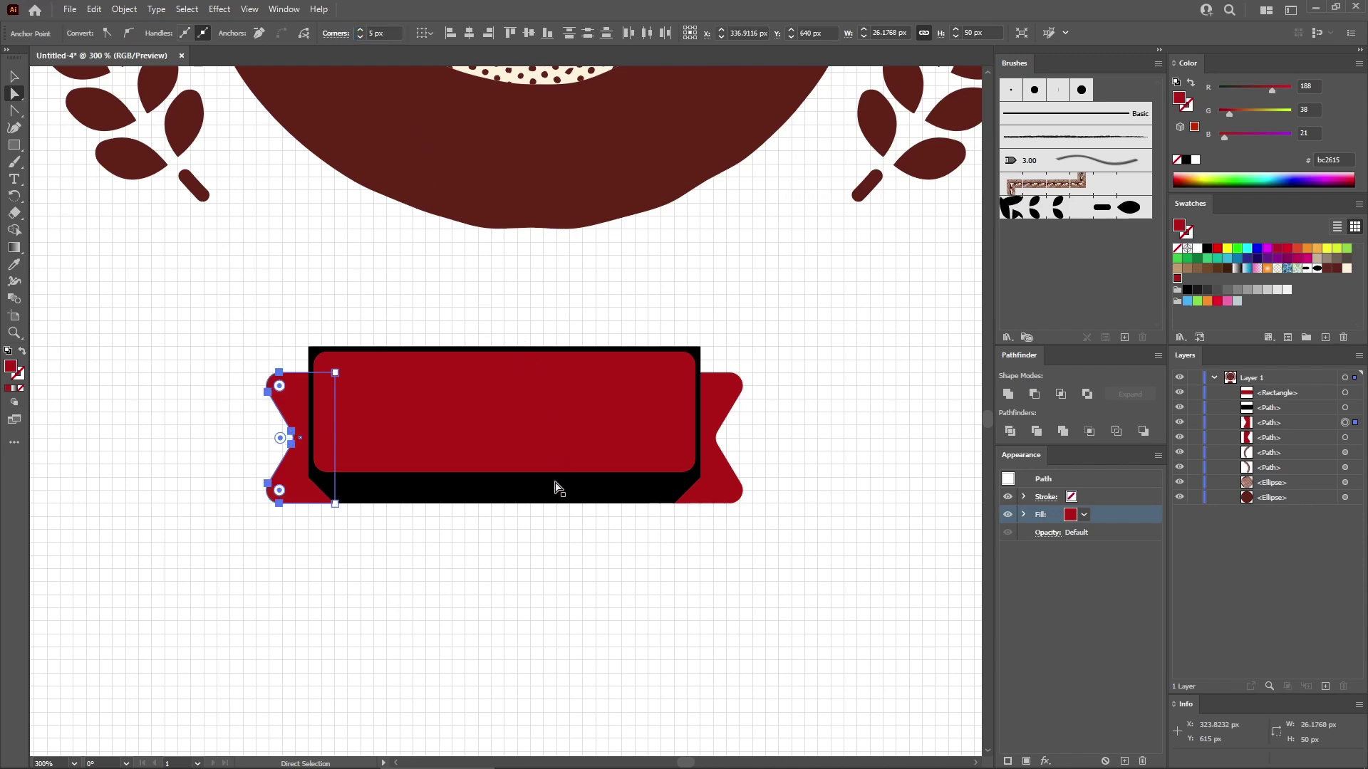
- Round the right and left corners where the black shape's sides meet its lower bevels with a 10 px radius
{"action": "left_click", "coordinate": [557, 487]}
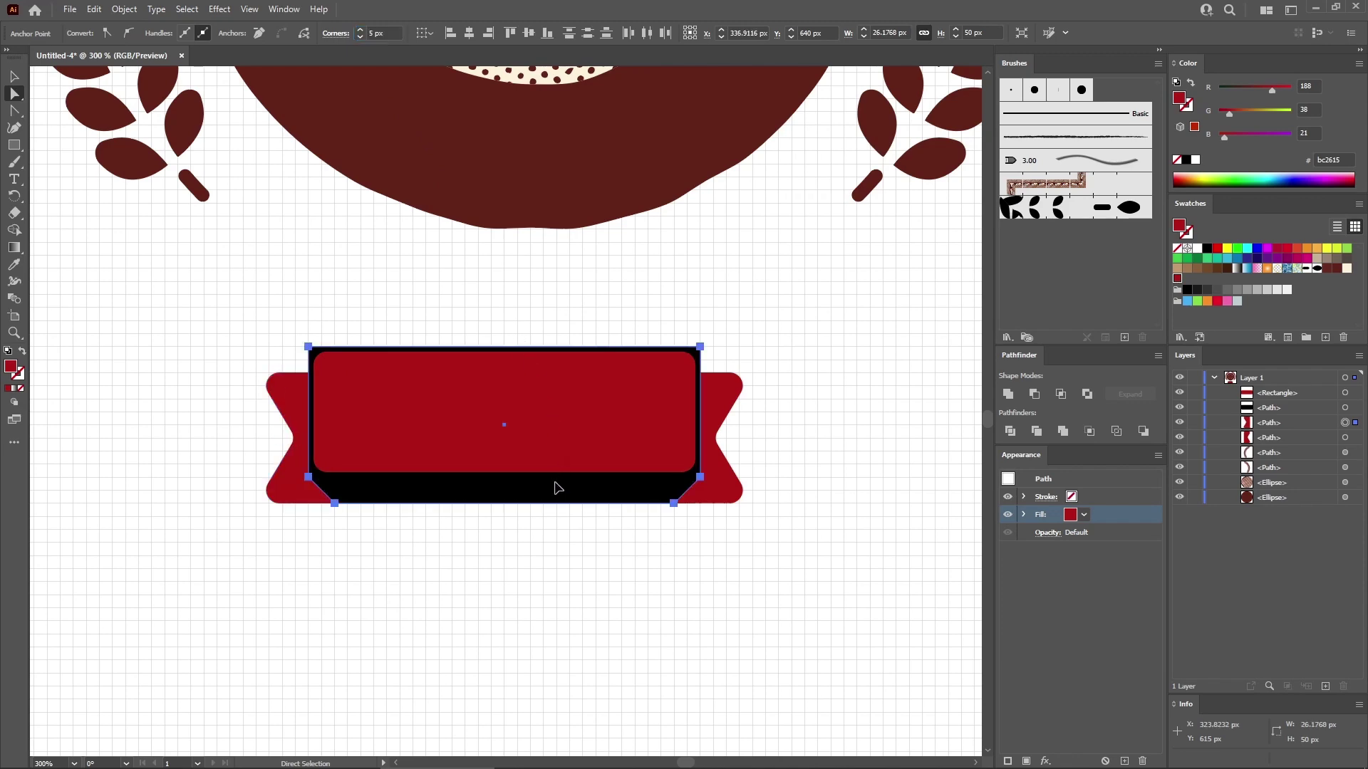
{"action": "left_click", "coordinate": [700, 477]}
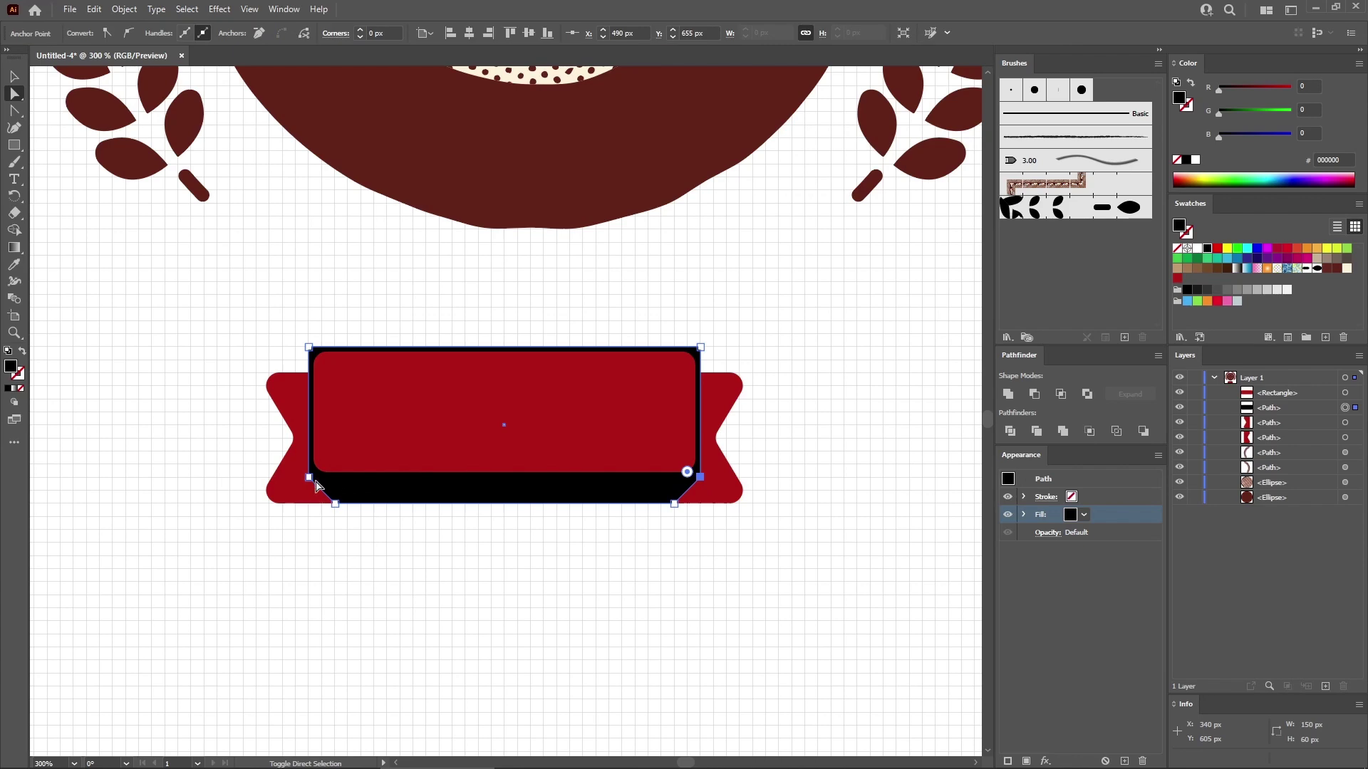
{"action": "left_click", "coordinate": [309, 477], "text": "shift"}
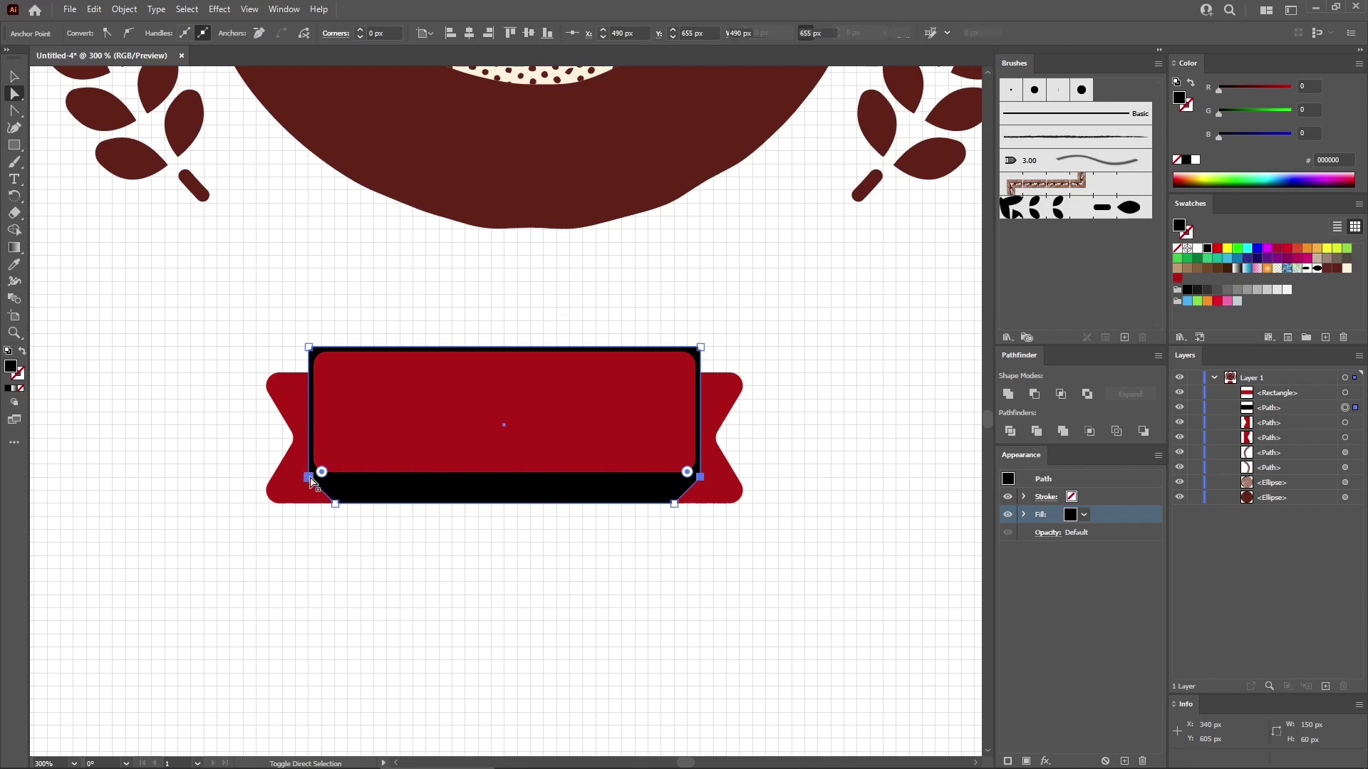
{"action": "left_click", "coordinate": [370, 32]}
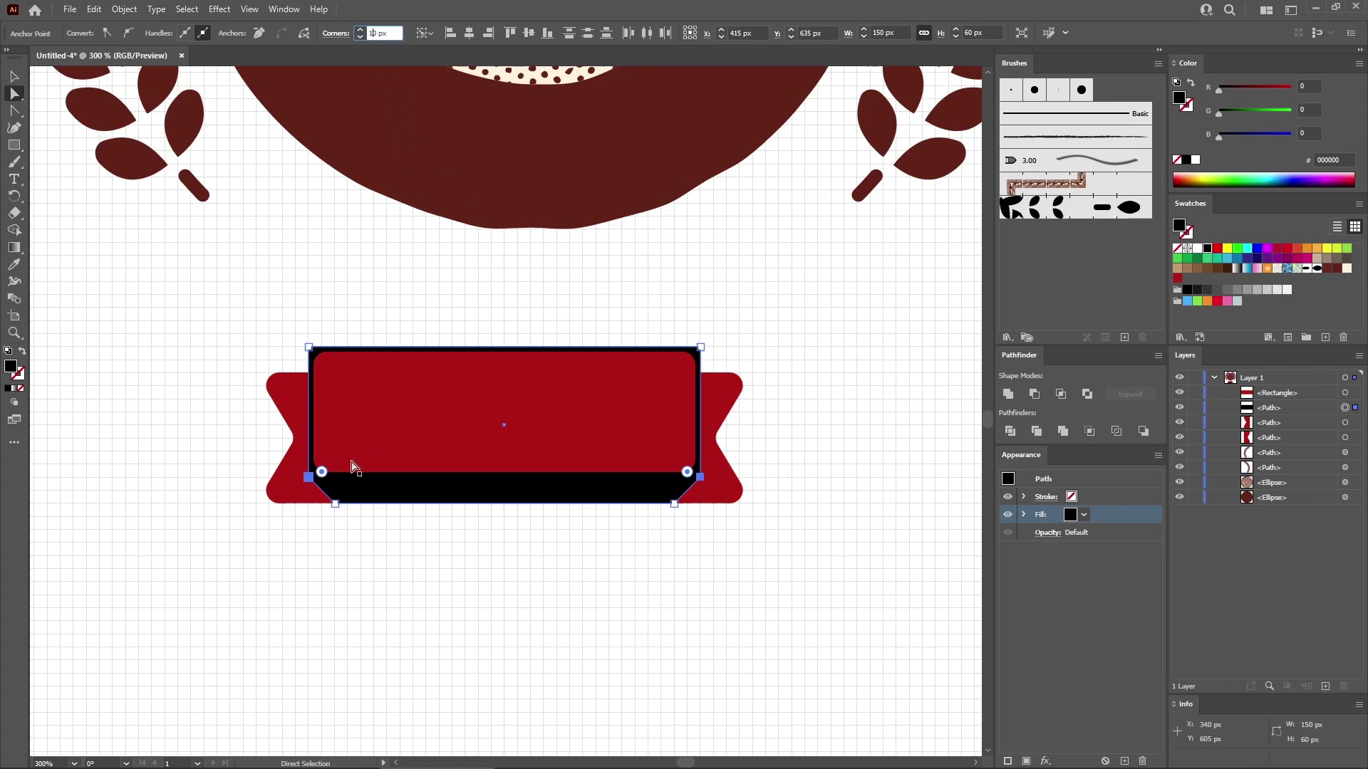
{"action": "key", "text": "Return"}
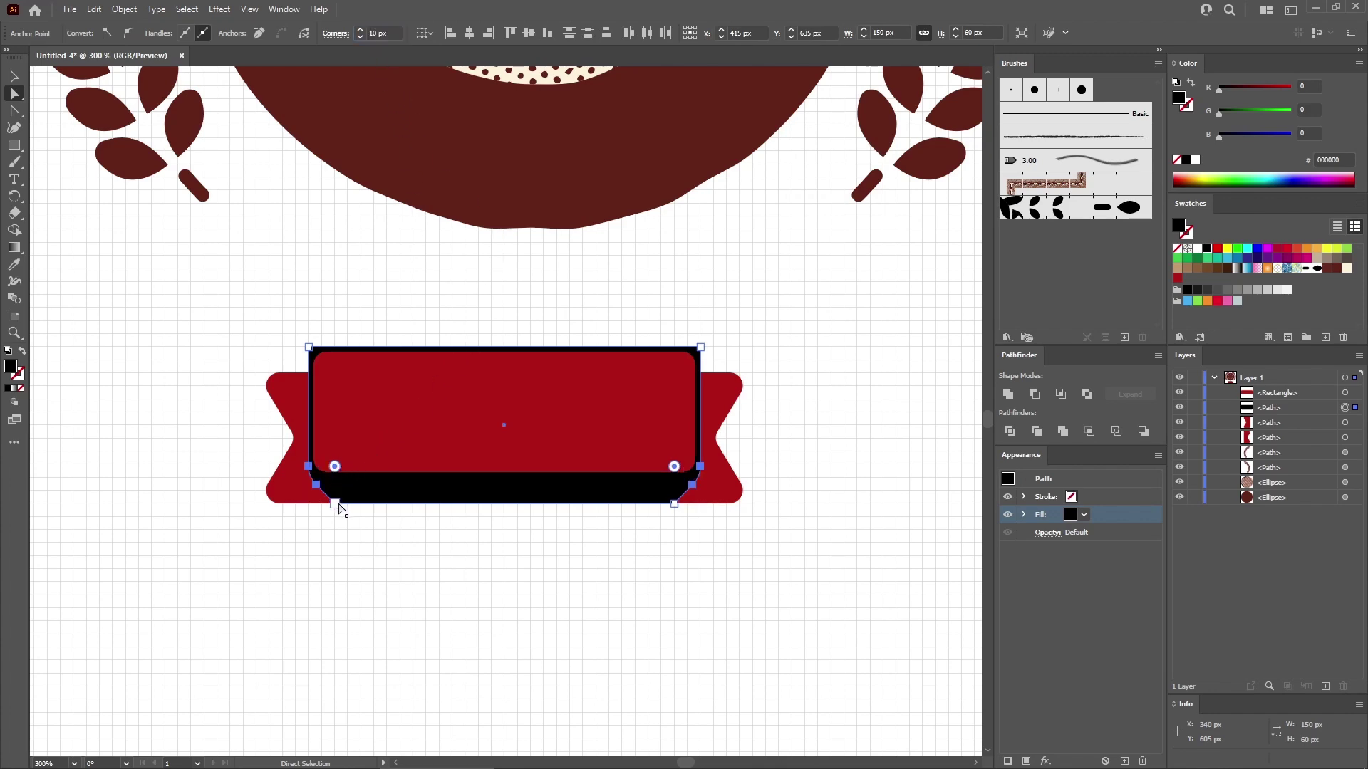
- Select the red rectangle, the black shape and both ribbon tails and group them
{"action": "left_click", "coordinate": [14, 76]}
{"action": "left_click_drag", "start_coordinate": [212, 313], "coordinate": [822, 576]}
{"action": "key", "text": "a"}
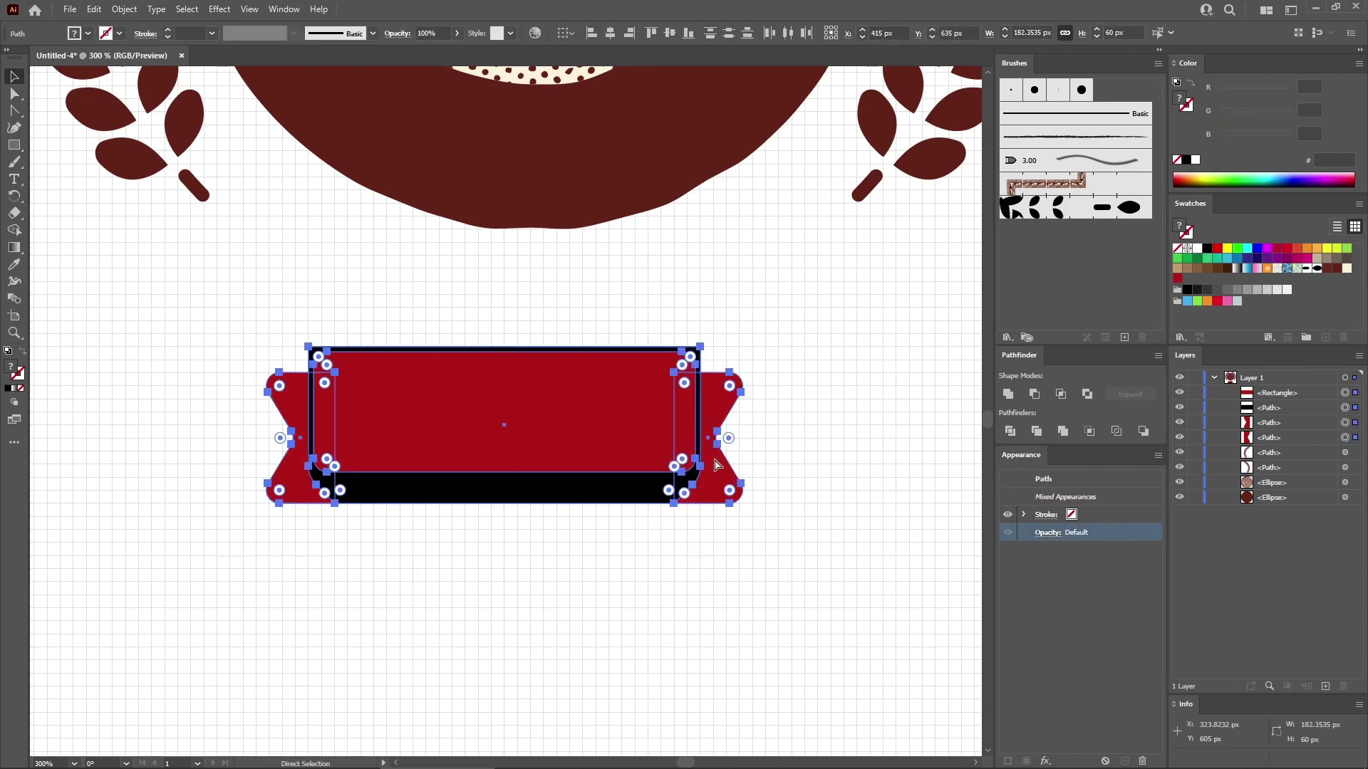
{"action": "key", "text": "ctrl+g"}
{"action": "key", "text": "v"}
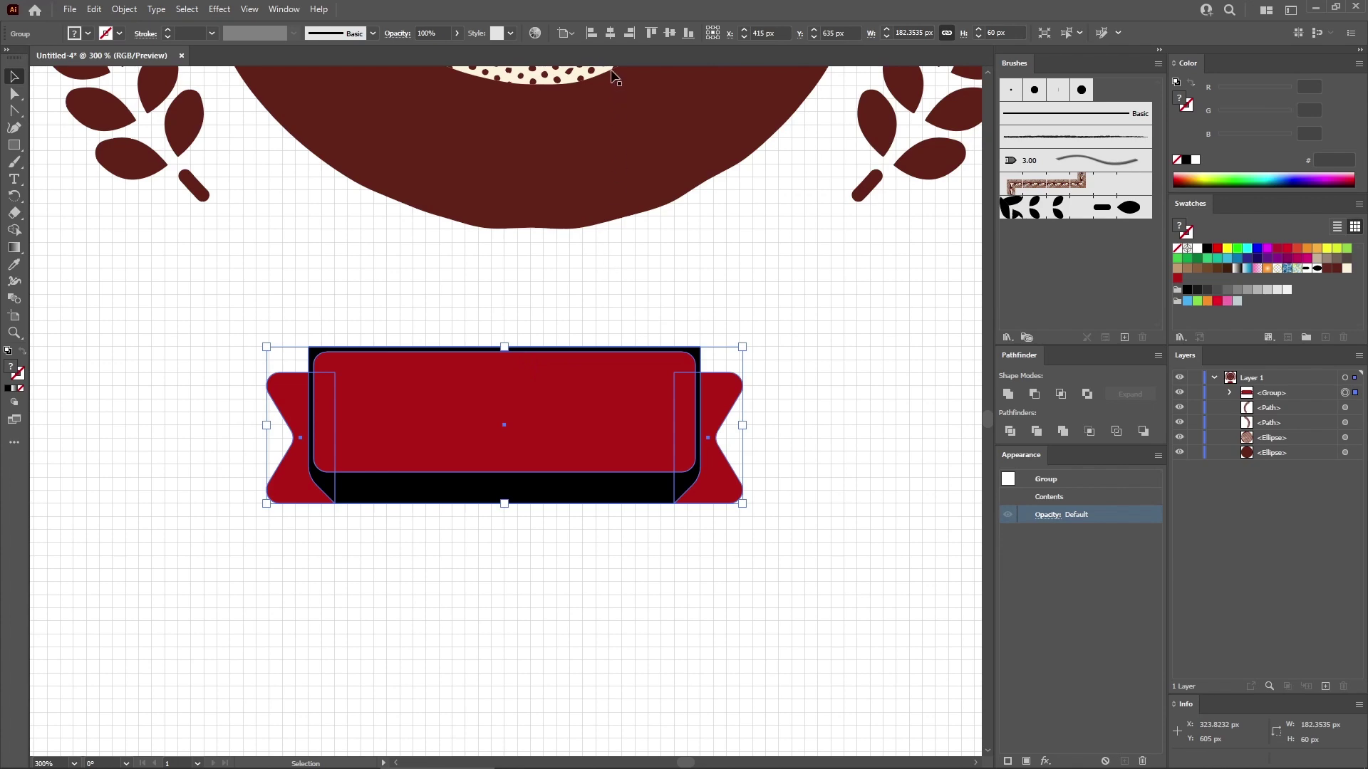
- Center the ribbon group horizontally on the artboard and move it straight up to Y 565 px, over the brown circle's lower edge
{"action": "left_click", "coordinate": [610, 35]}
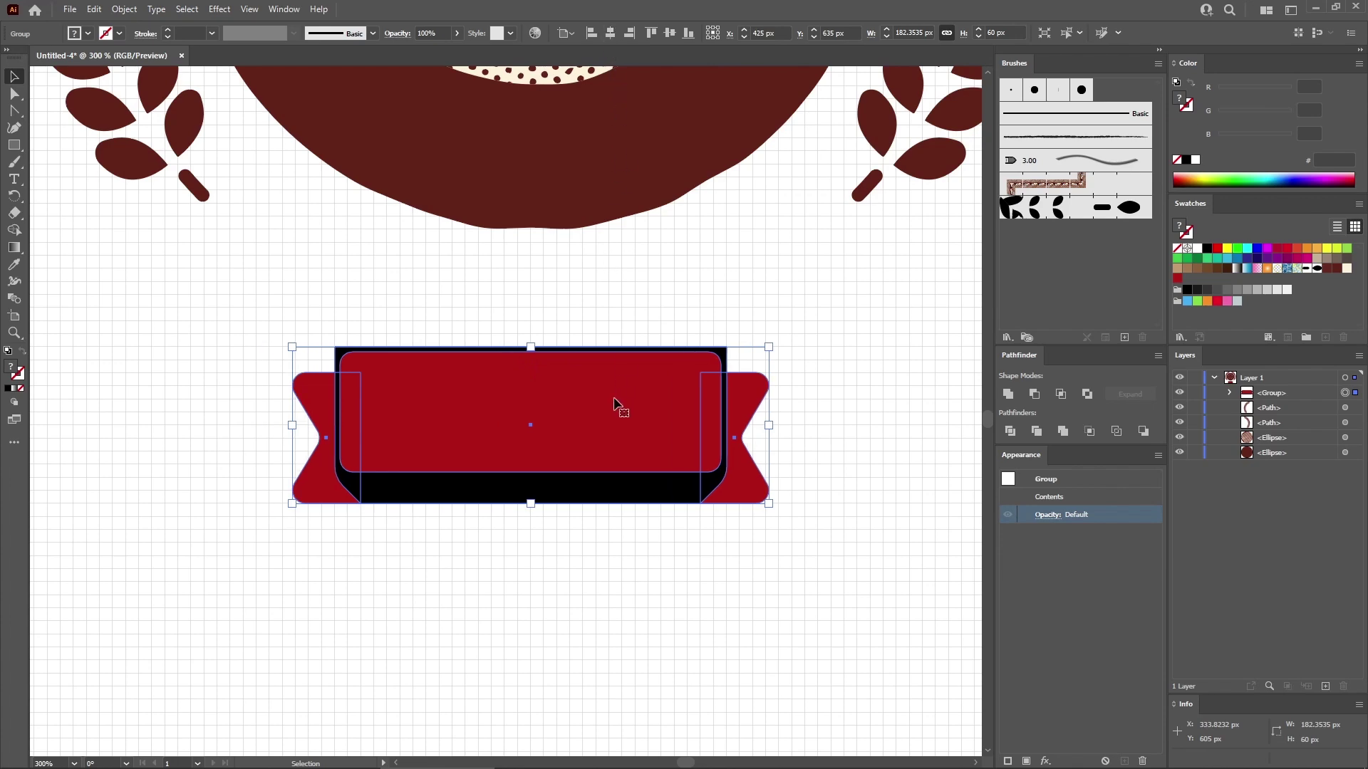
{"action": "left_click_drag", "start_coordinate": [607, 409], "coordinate": [574, 208]}
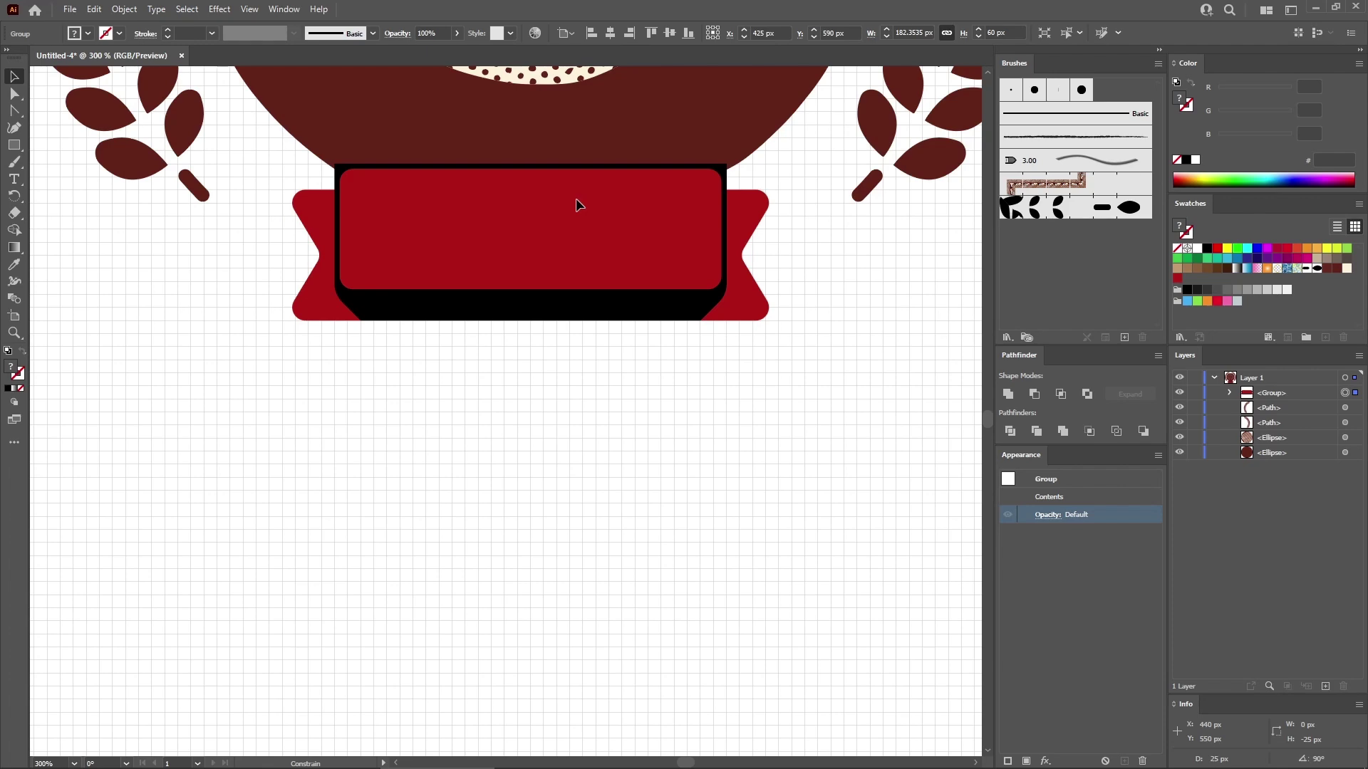
{"action": "left_click_drag", "start_coordinate": [576, 198], "coordinate": [576, 198]}
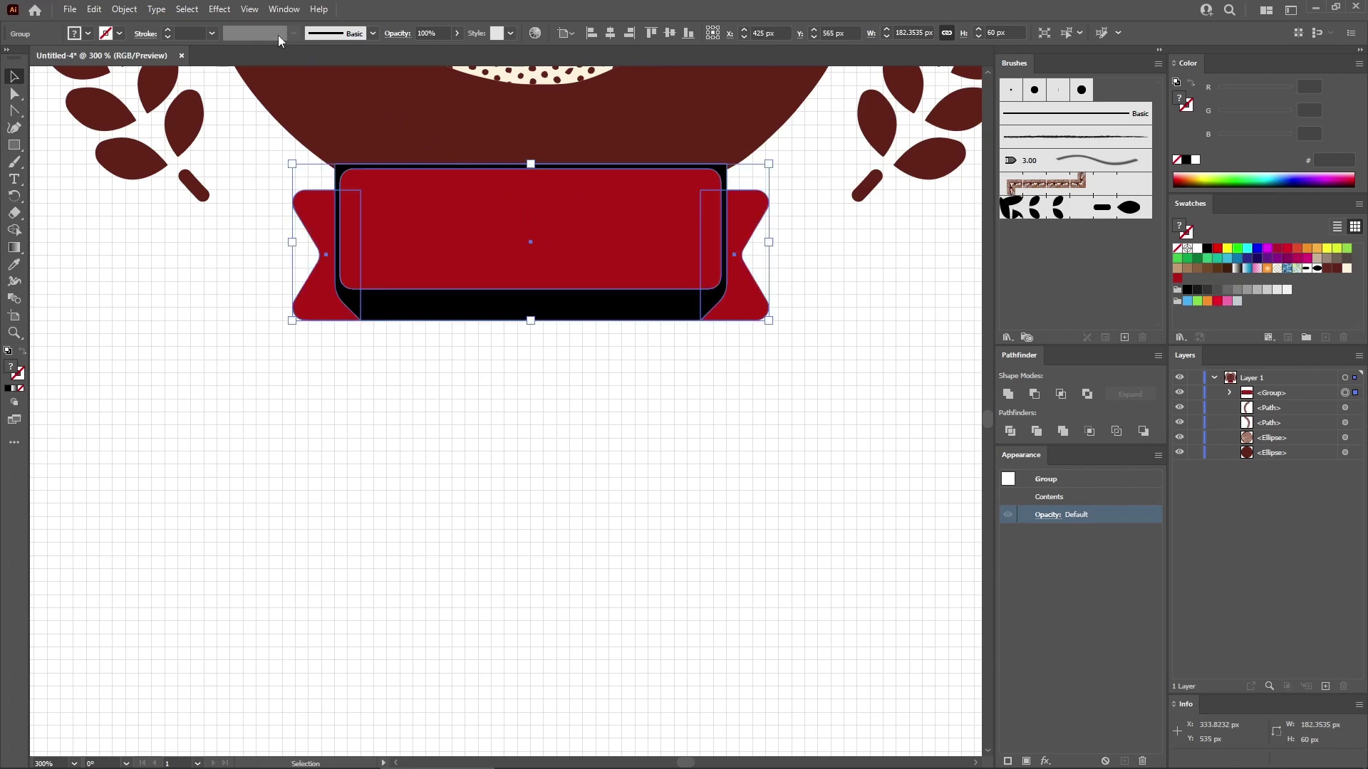
- Apply an Arc warp effect to the ribbon group with a horizontal bend of -45%
{"action": "left_click", "coordinate": [224, 12]}
{"action": "mouse_move", "coordinate": [313, 193]}
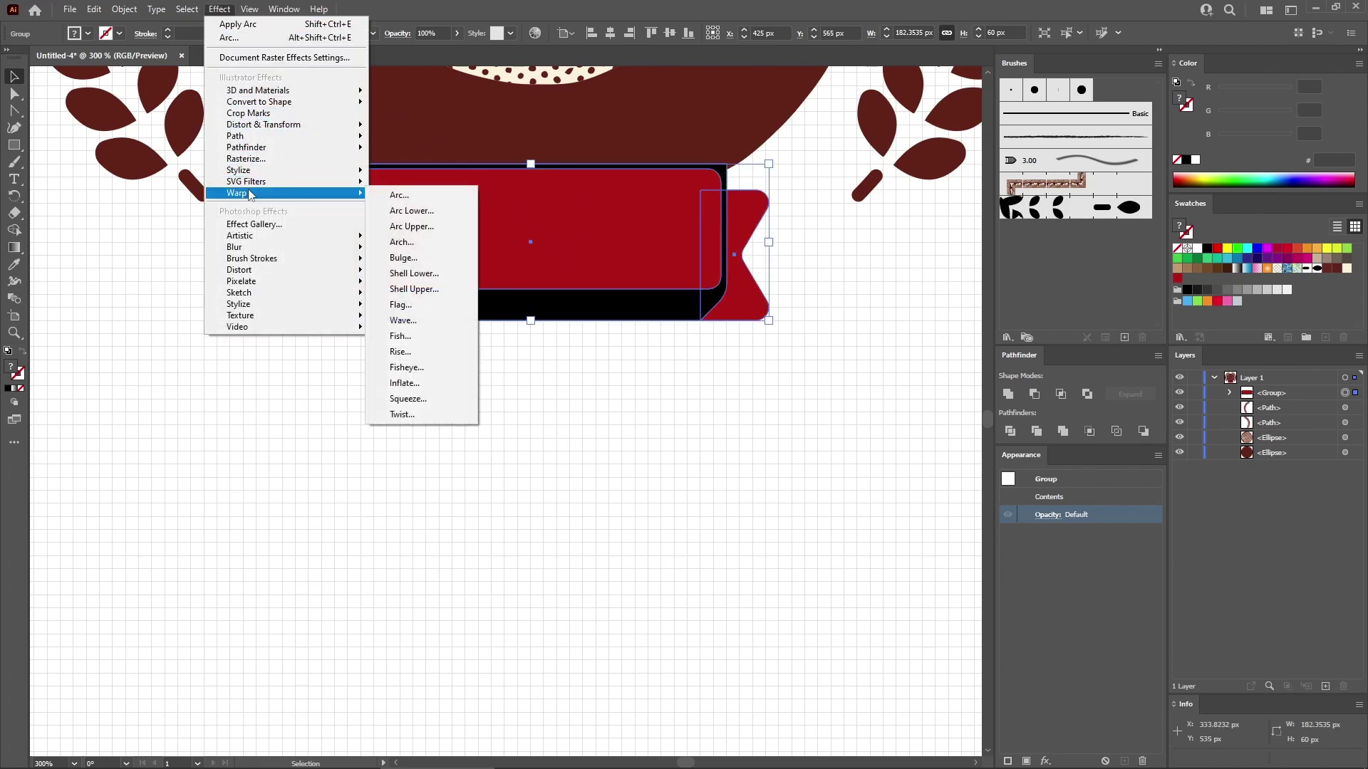
{"action": "left_click", "coordinate": [393, 196]}
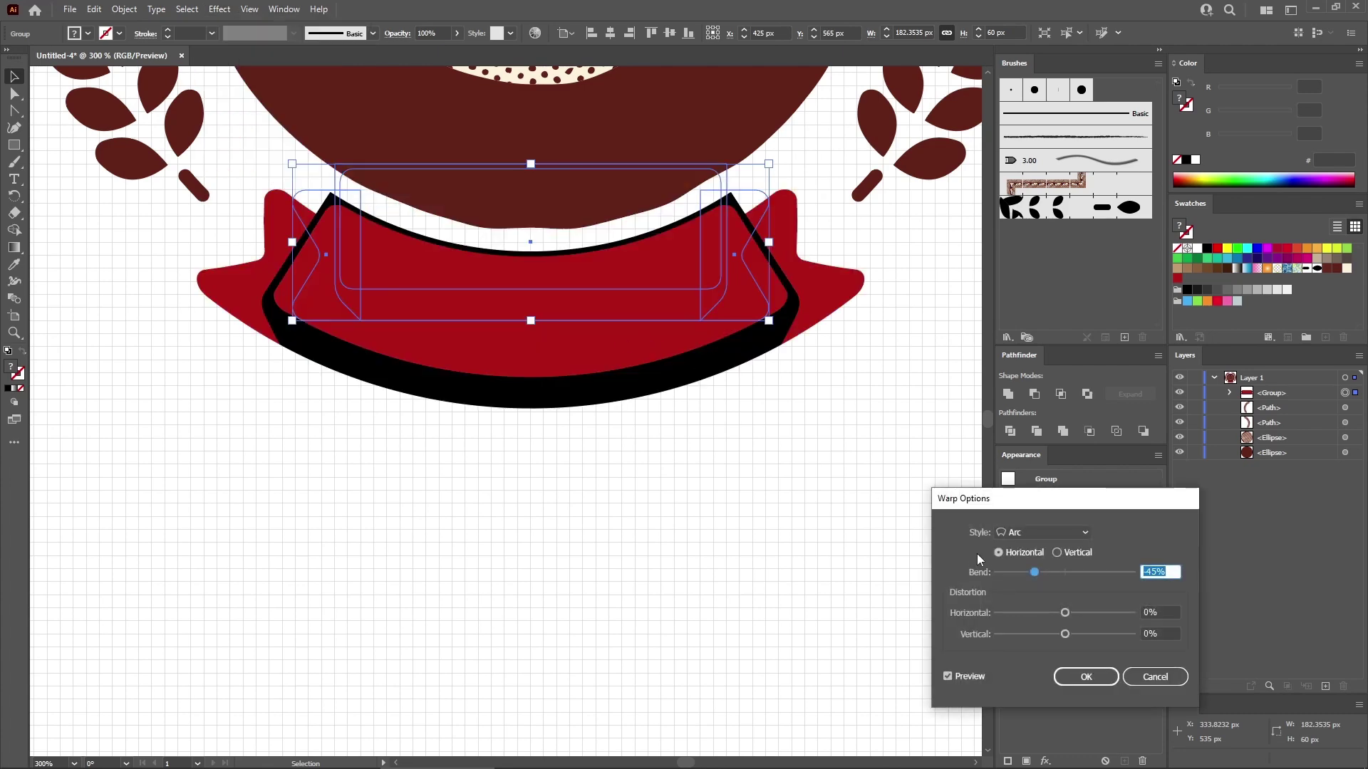
{"action": "left_click", "coordinate": [998, 554]}
{"action": "left_click_drag", "start_coordinate": [1173, 572], "coordinate": [1127, 572]}
{"action": "left_click", "coordinate": [1095, 678]}
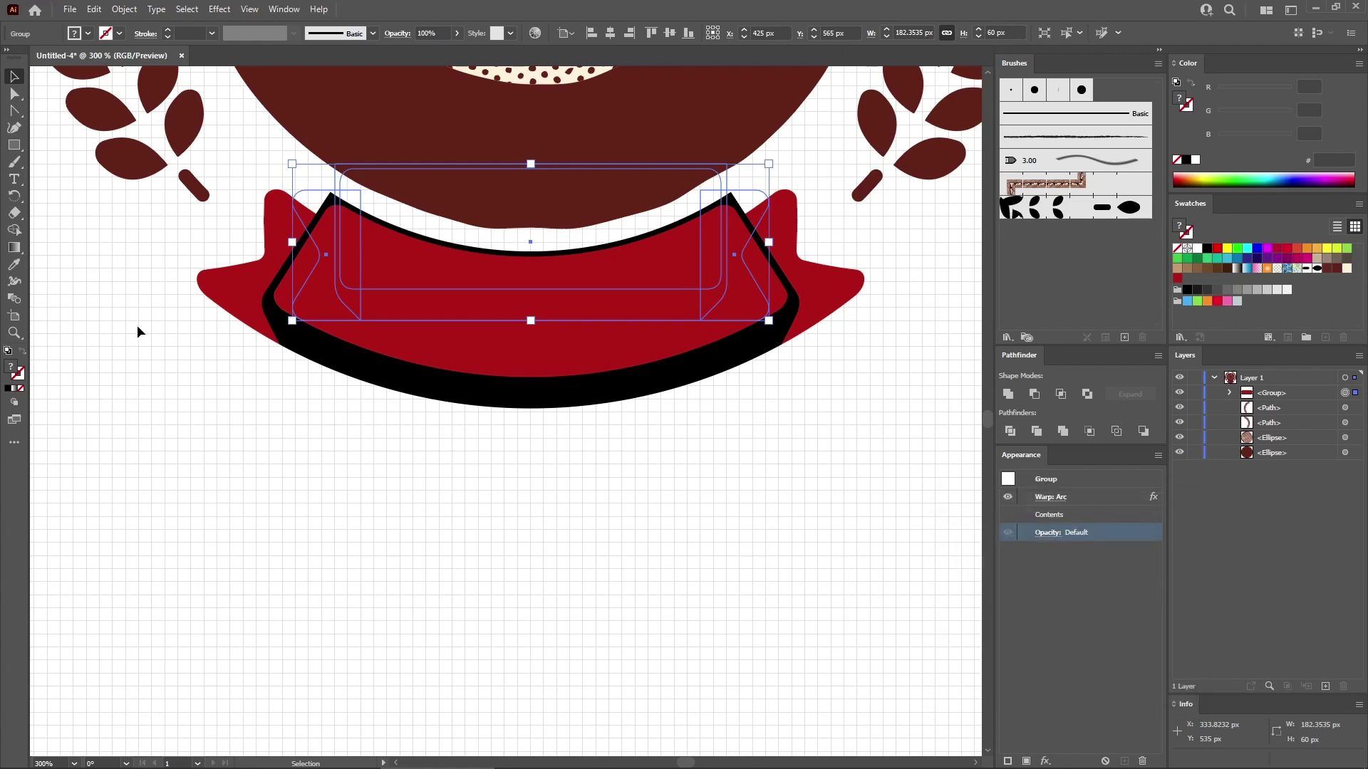
- Expand the appearance of the warped ribbon and ungroup its pieces
{"action": "left_click", "coordinate": [124, 8]}
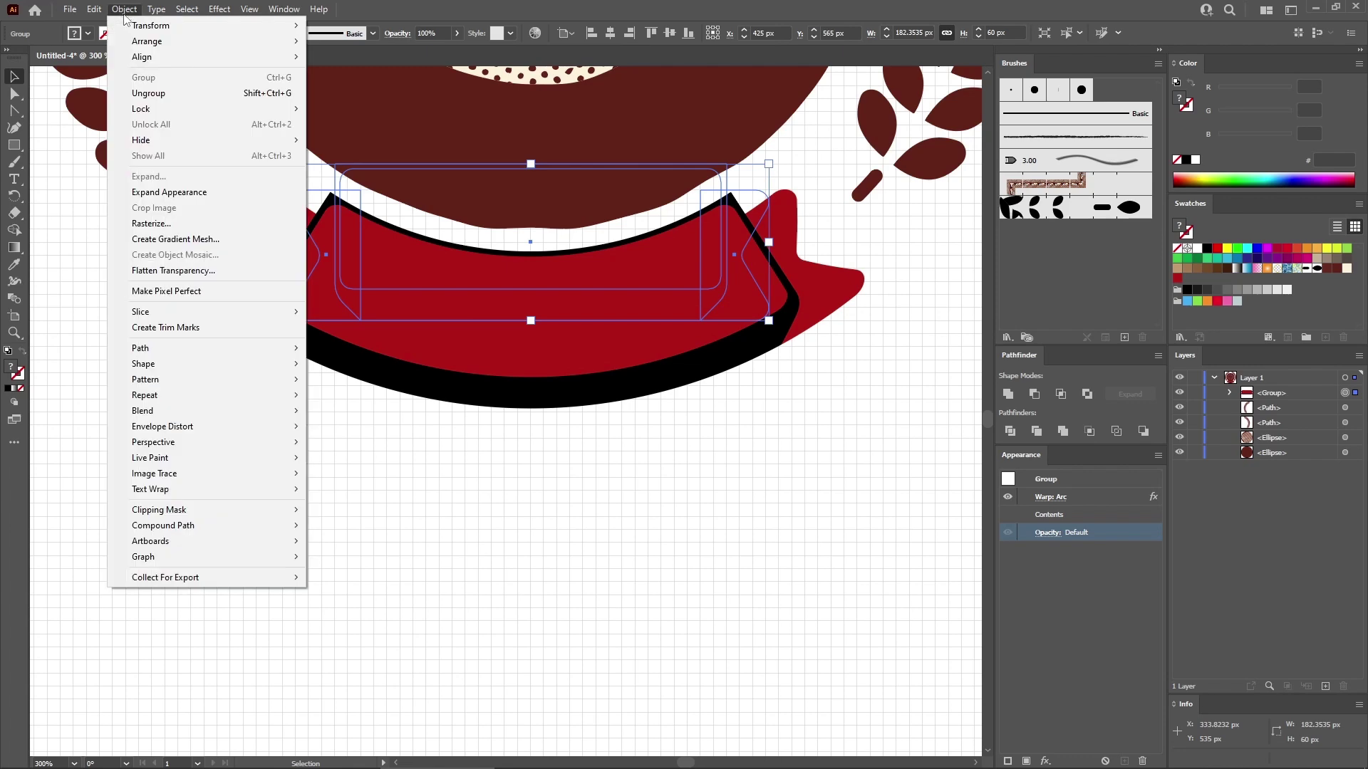
{"action": "left_click", "coordinate": [158, 194]}
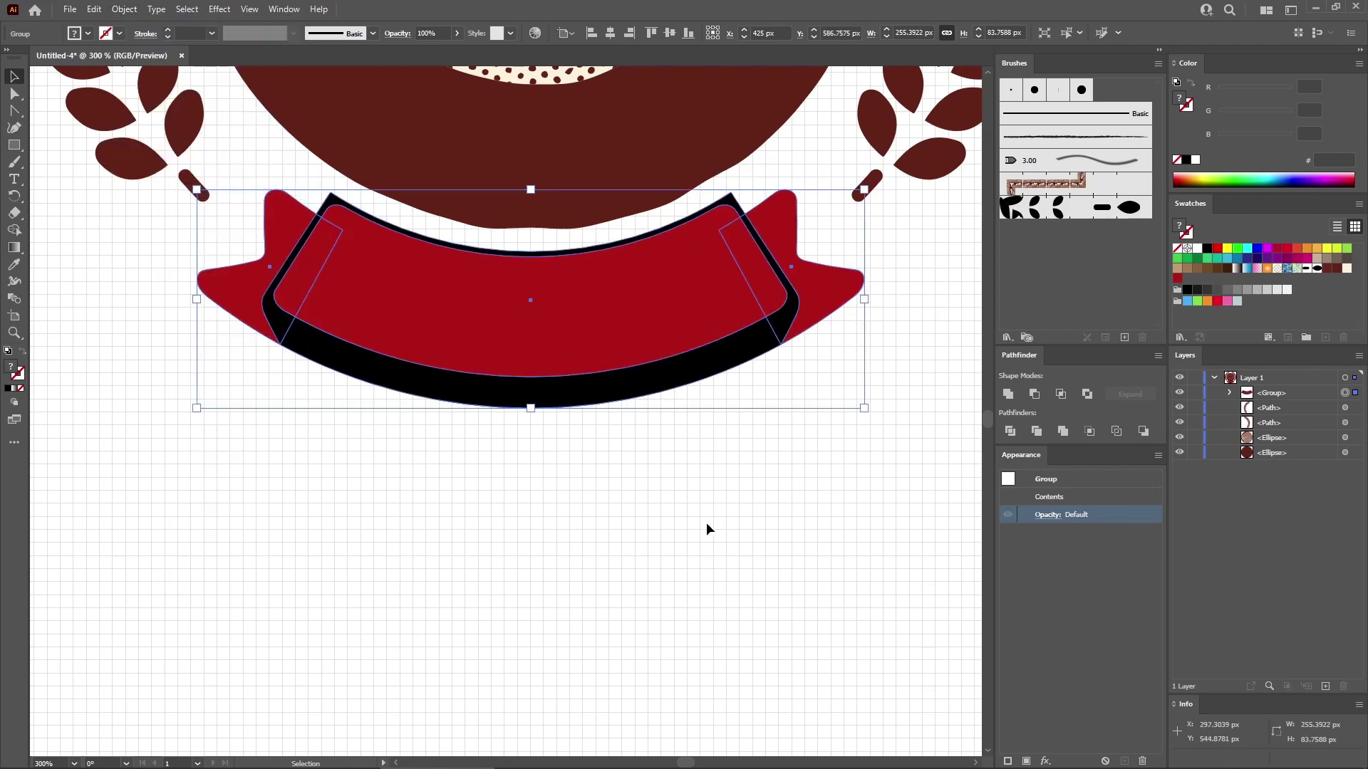
{"action": "key", "text": "ctrl+shift+g"}
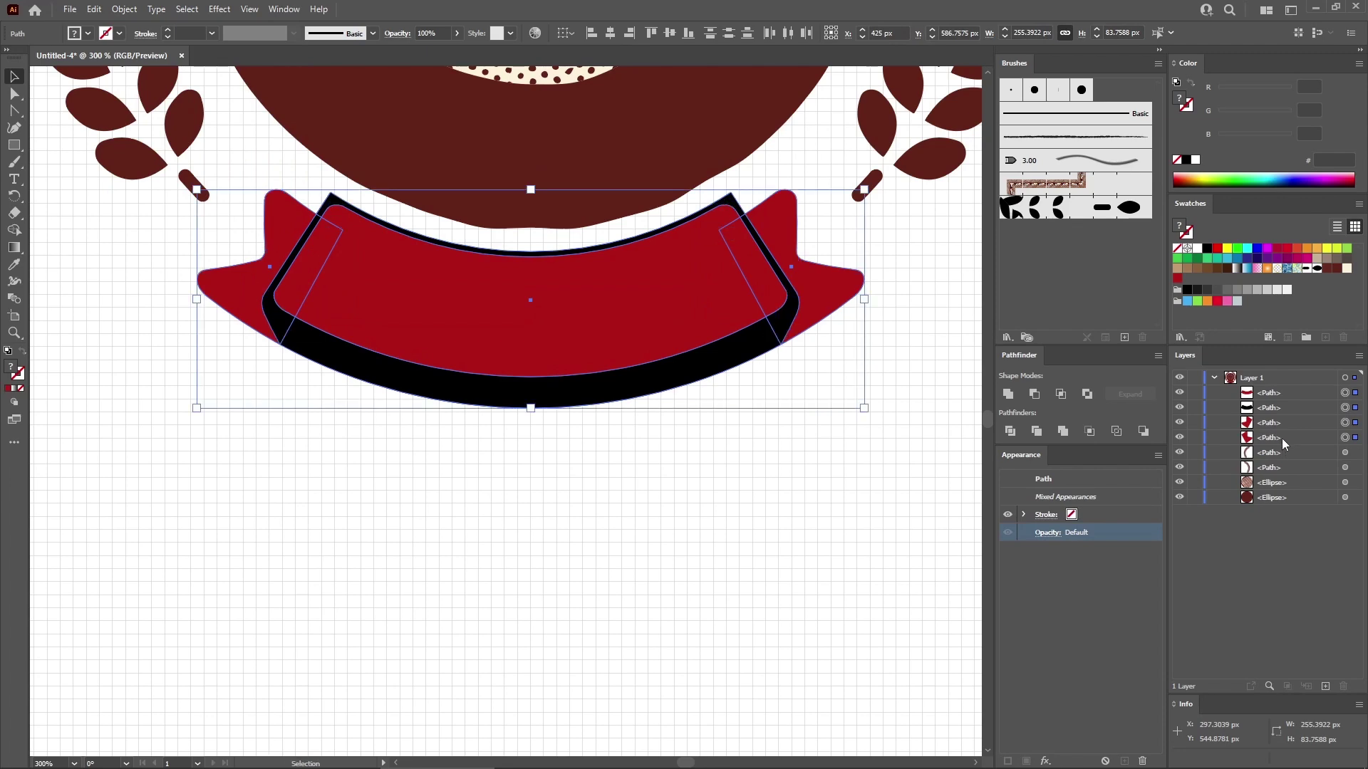
- Select the right and left ribbon tails and combine them into one compound path
{"action": "left_click", "coordinate": [816, 500]}
{"action": "left_click", "coordinate": [824, 318]}
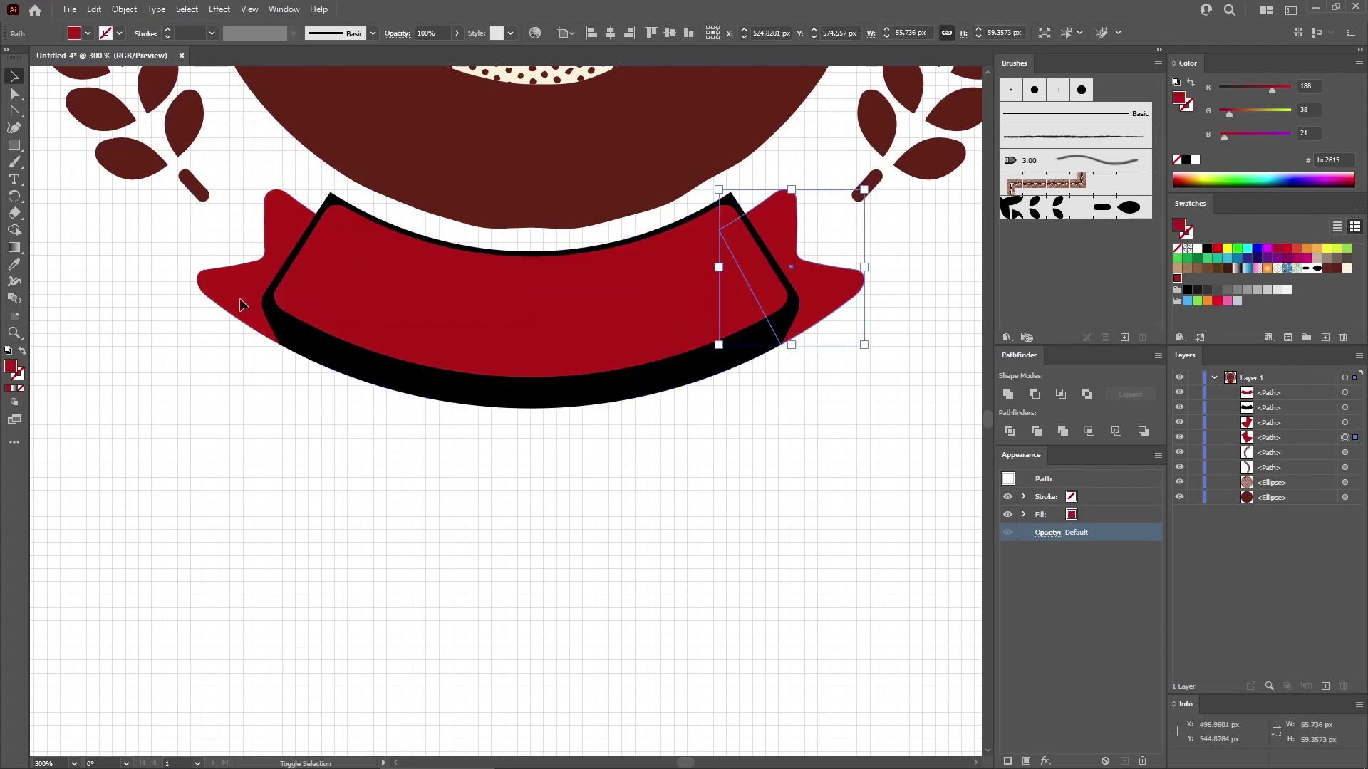
{"action": "left_click", "coordinate": [237, 286], "text": "shift"}
{"action": "left_click", "coordinate": [124, 10]}
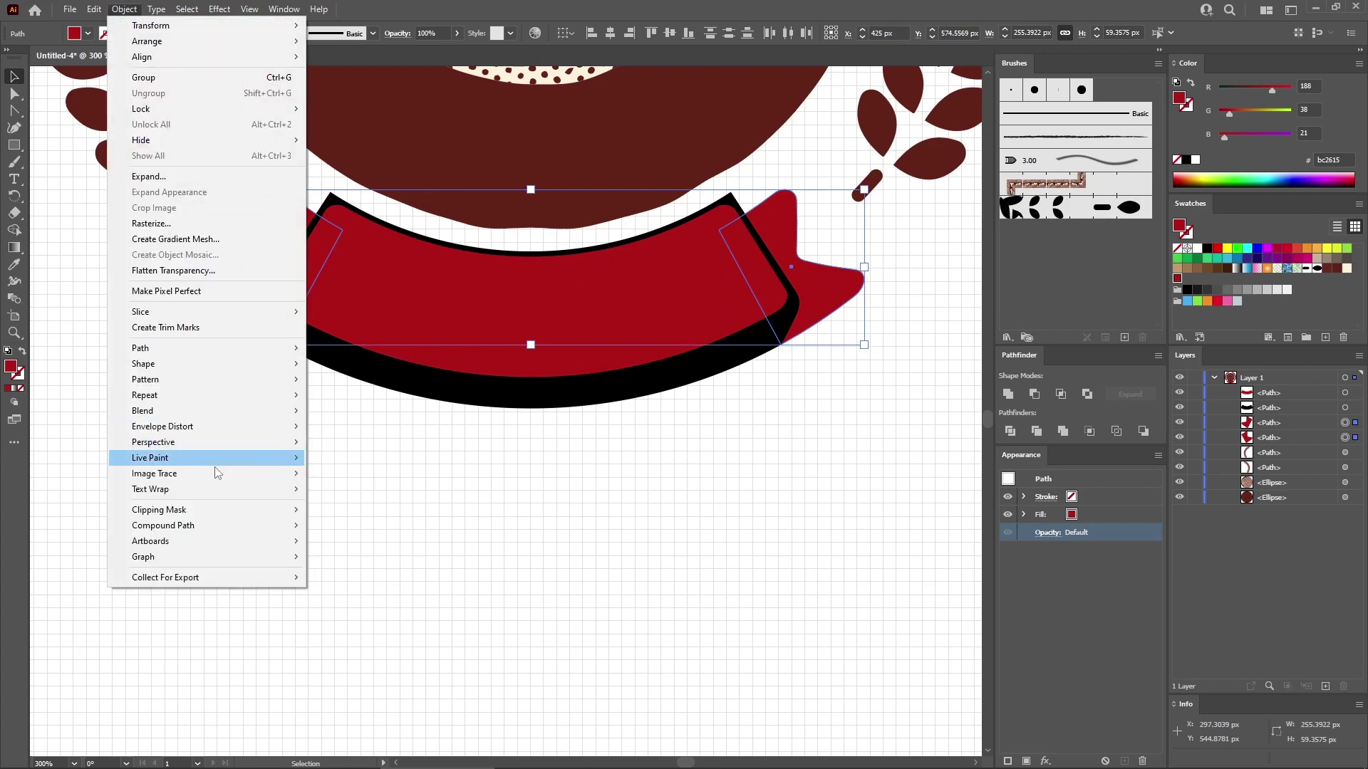
{"action": "mouse_move", "coordinate": [193, 527]}
{"action": "left_click", "coordinate": [333, 526]}
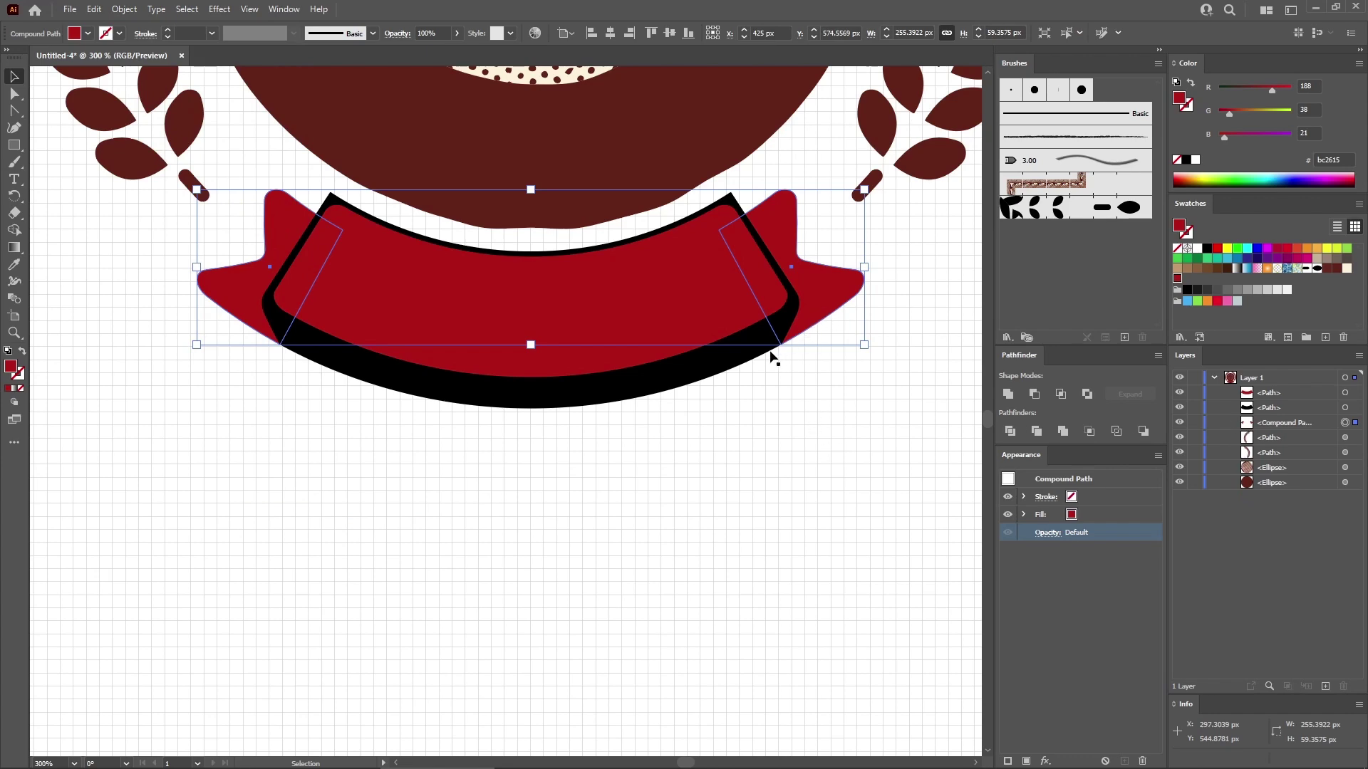
- Subtract the black shape from the compound ribbon tails with Minus Front, leaving gaps beside the red banner
{"action": "left_click", "coordinate": [757, 357], "text": "shift"}
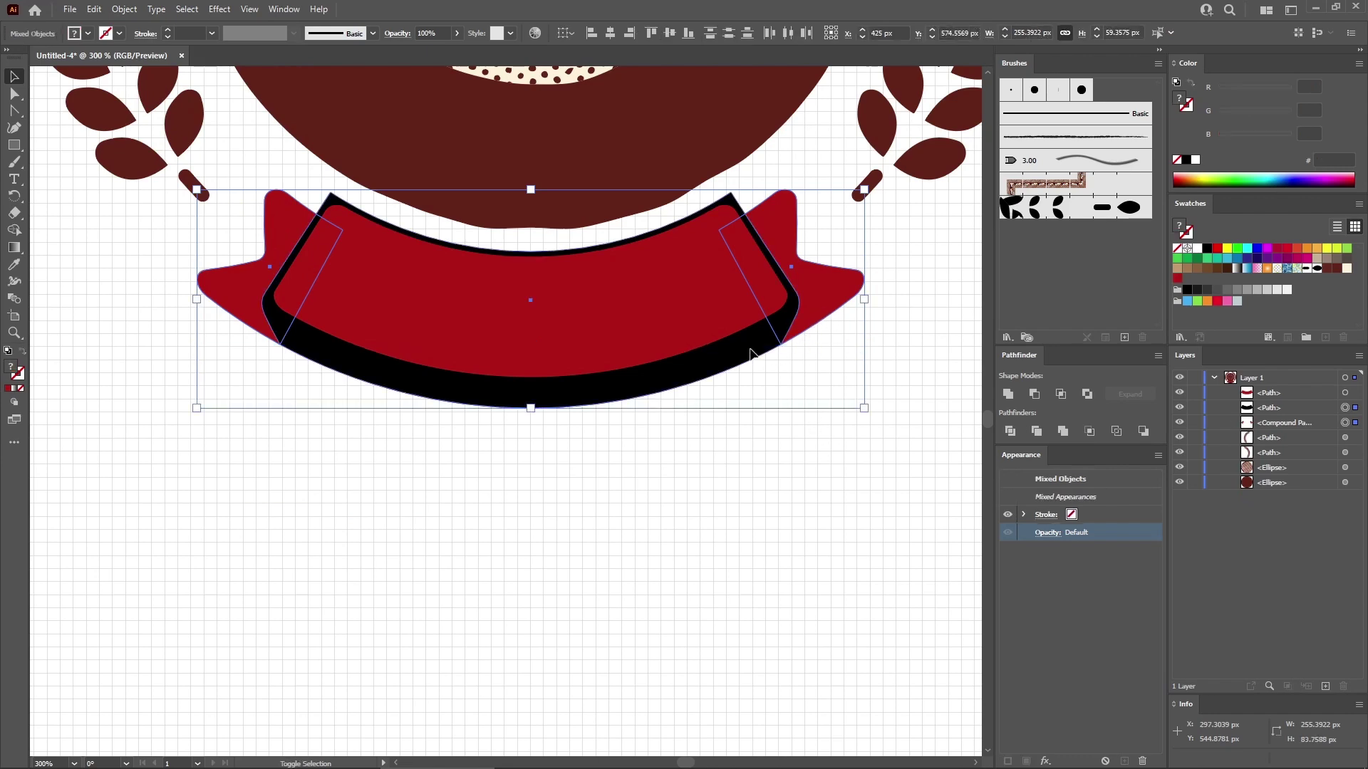
{"action": "left_click", "coordinate": [1035, 395]}
{"action": "left_click", "coordinate": [693, 425]}
- Create a 350 x 350 px circle with the Ellipse tool and center it horizontally and vertically on the artboard
{"action": "key", "text": "a"}
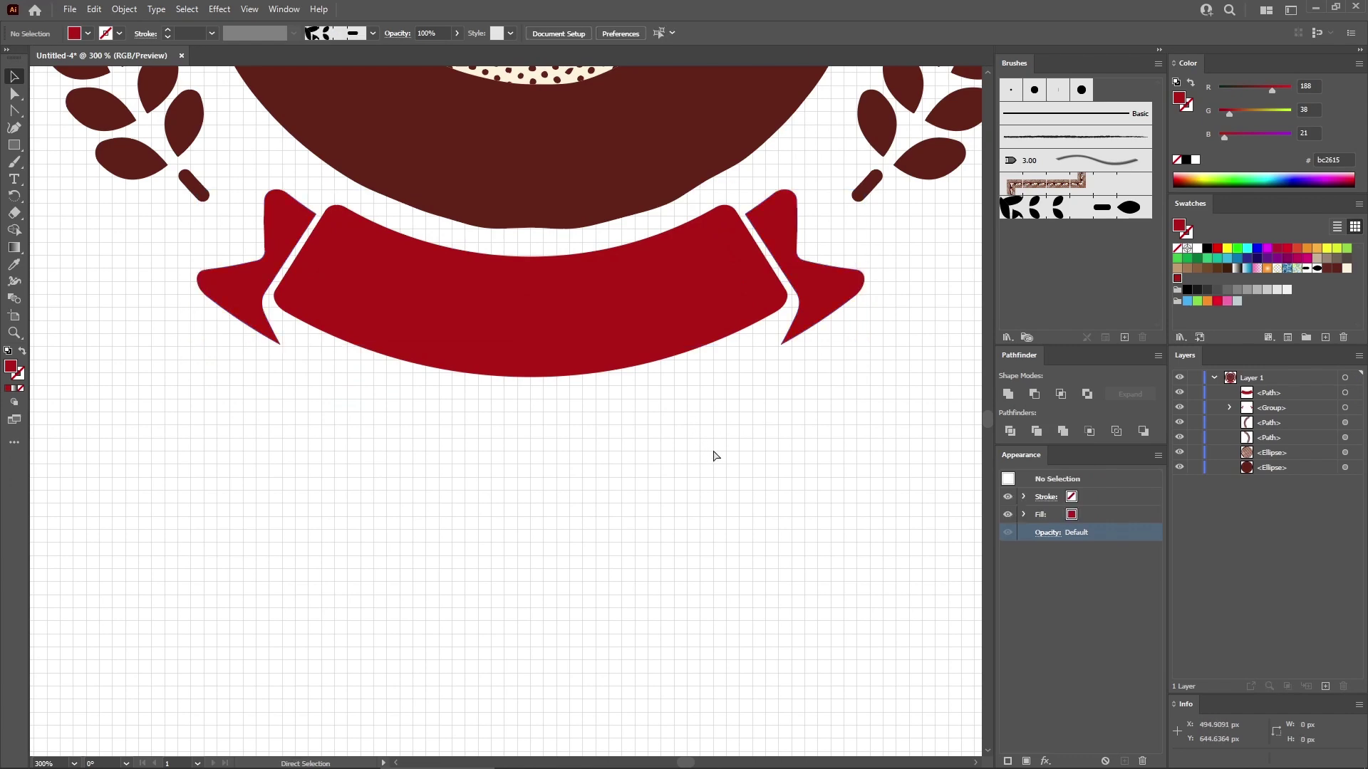
{"action": "key", "text": "ctrl+0"}
{"action": "key", "text": "v"}
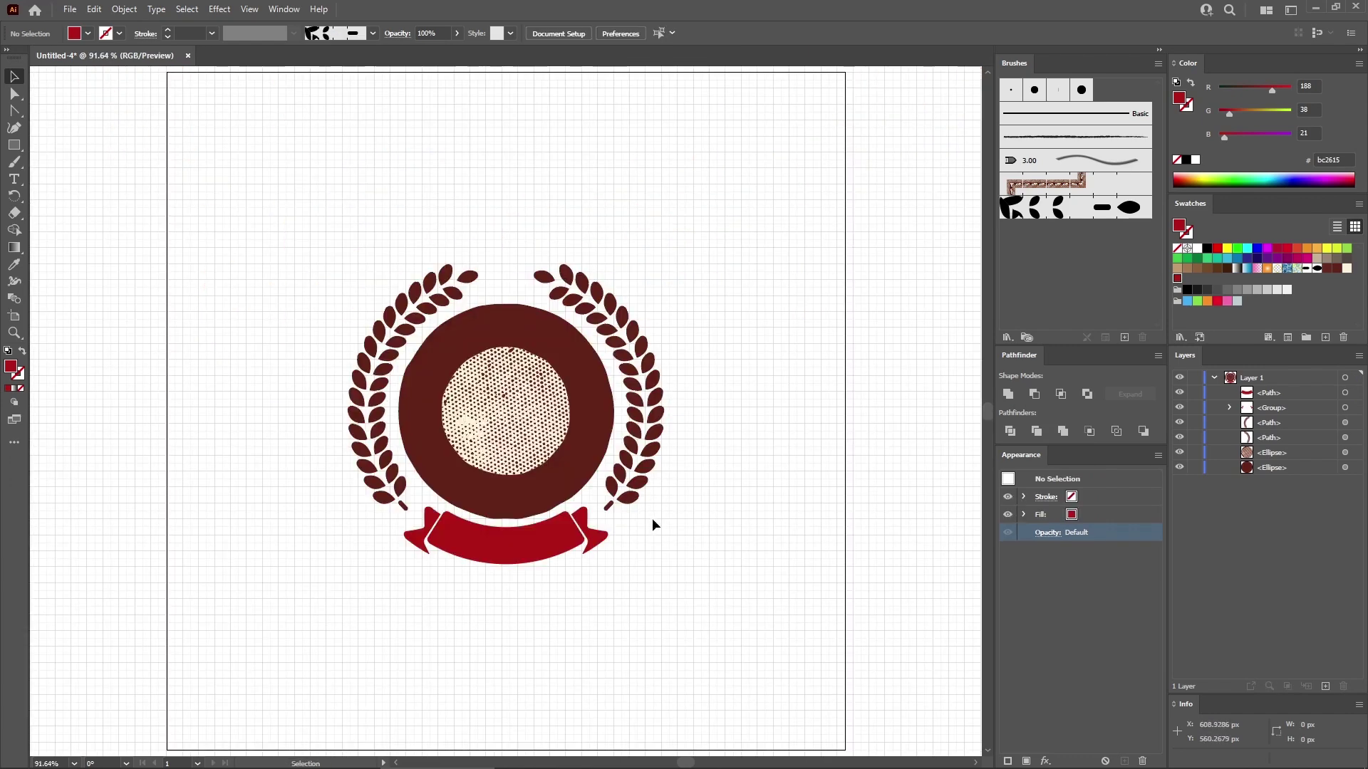
{"action": "key", "text": "a"}
{"action": "key", "text": "ctrl+equal"}
{"action": "key", "text": "ctrl+equal"}
{"action": "key", "text": "v"}
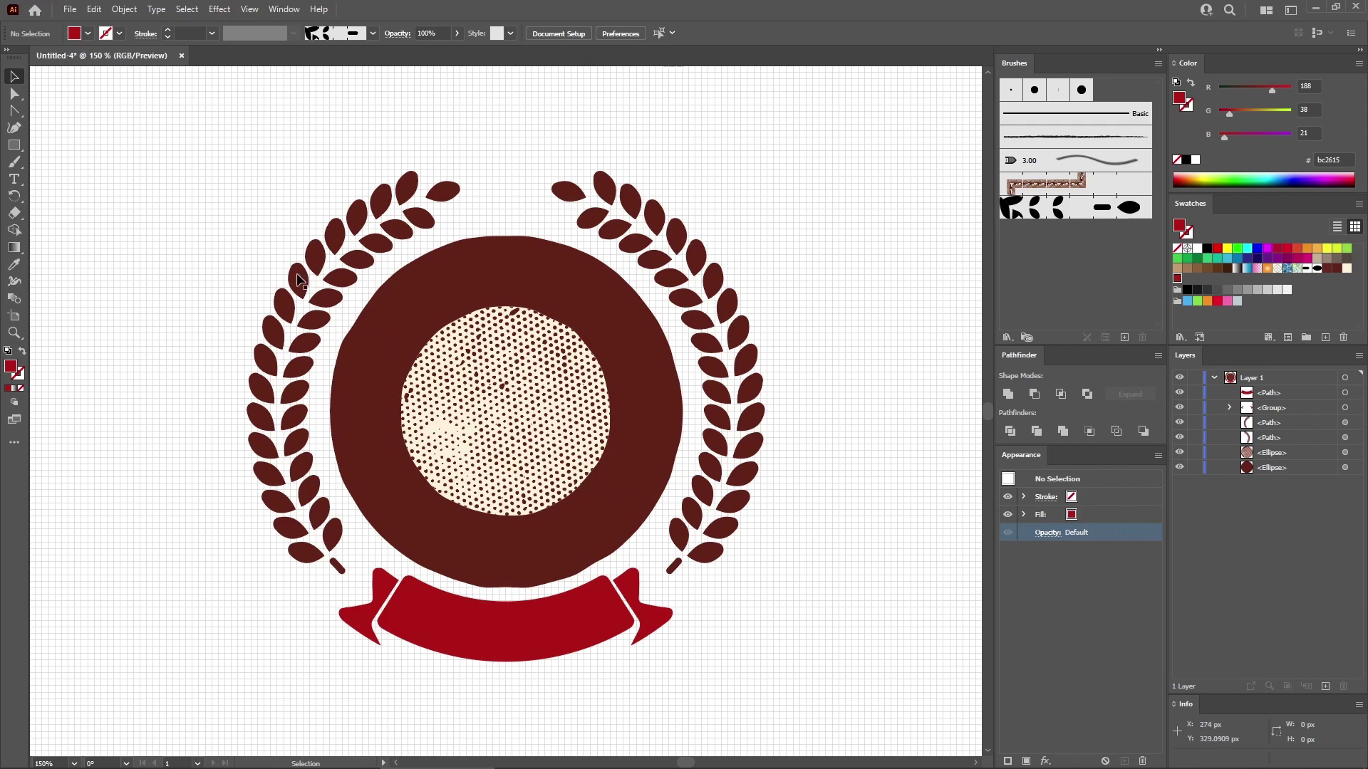
{"action": "left_click_drag", "start_coordinate": [24, 148], "coordinate": [61, 159]}
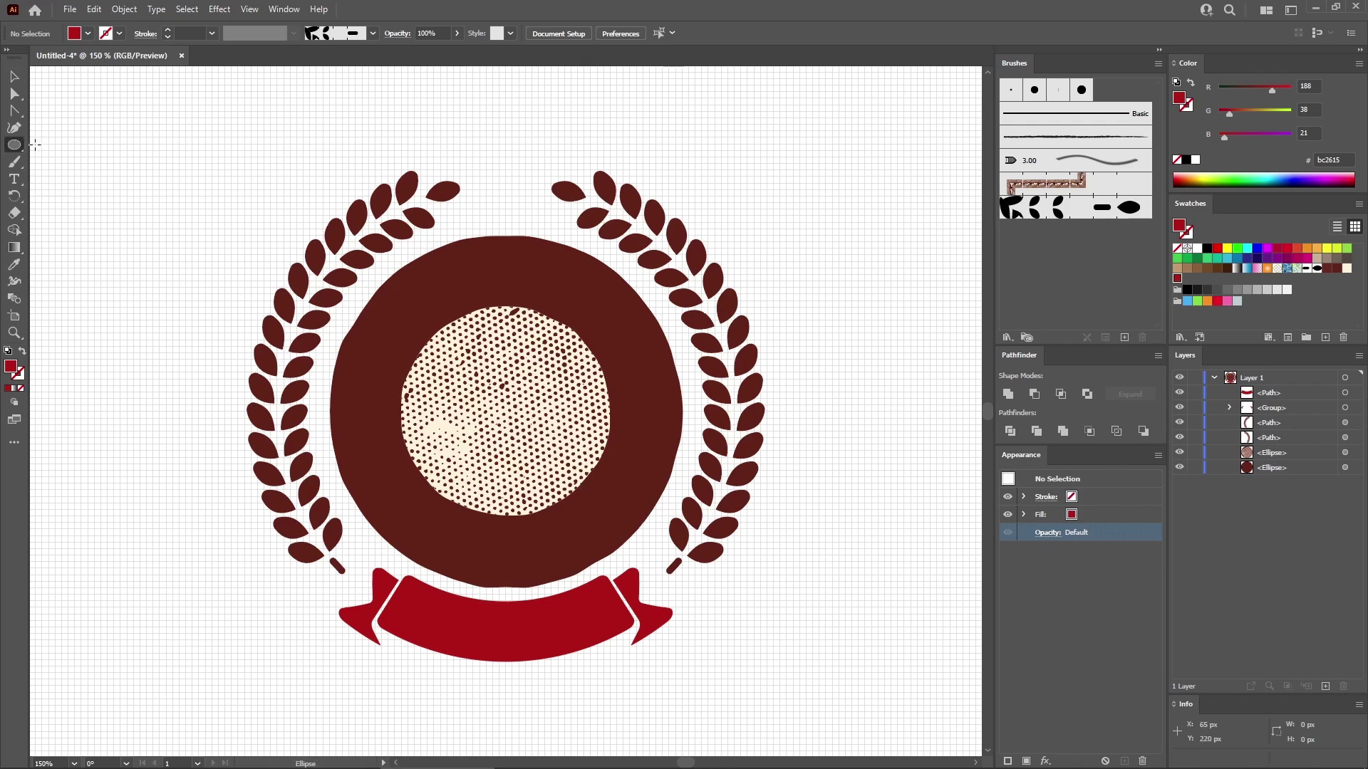
{"action": "left_click", "coordinate": [286, 212]}
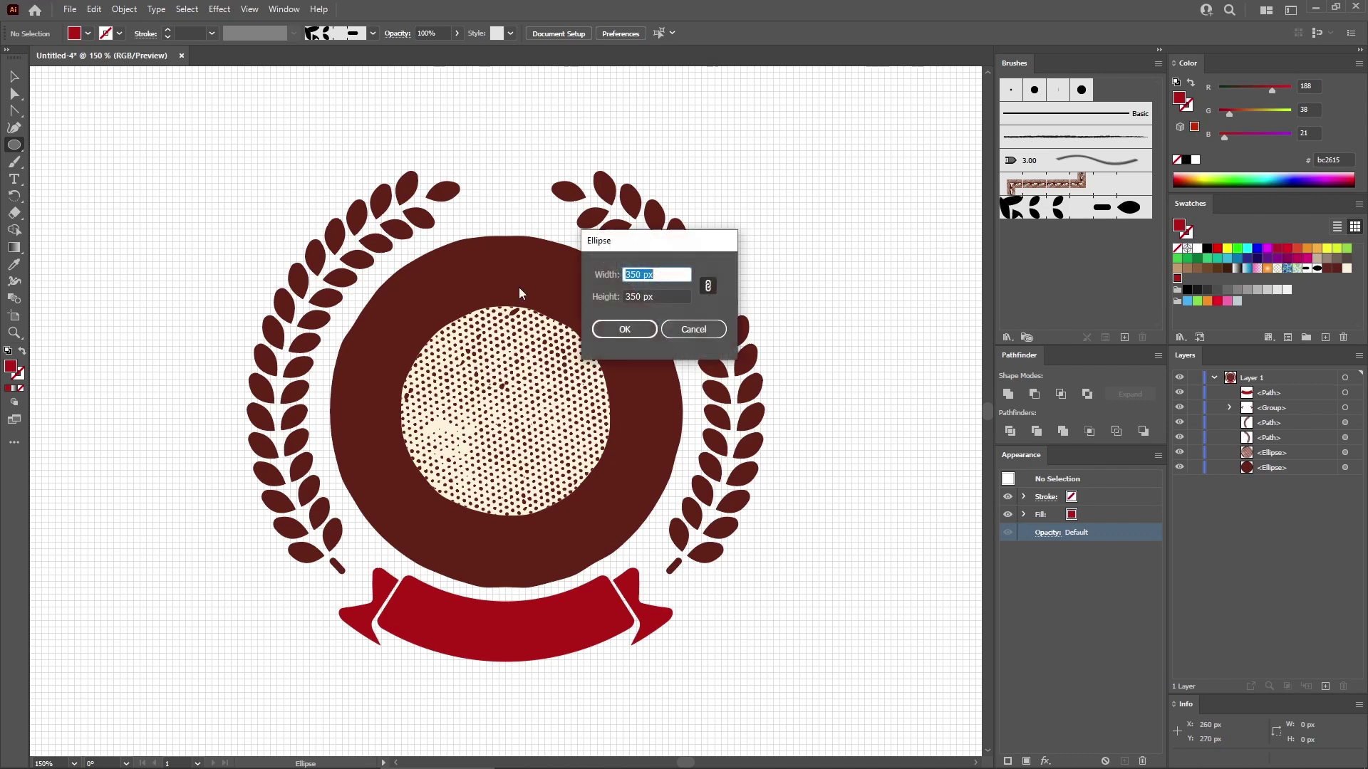
{"action": "left_click", "coordinate": [623, 330]}
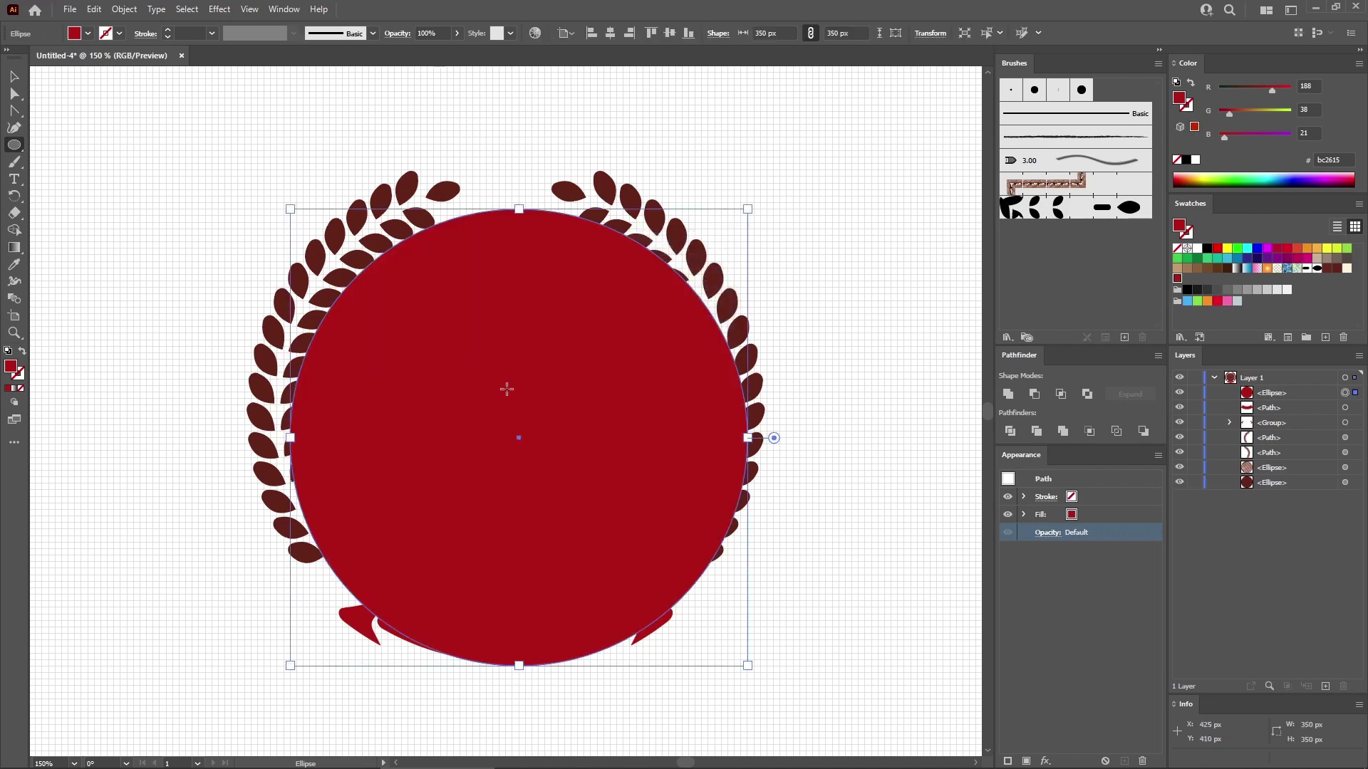
{"action": "left_click", "coordinate": [611, 35]}
{"action": "left_click", "coordinate": [668, 34]}
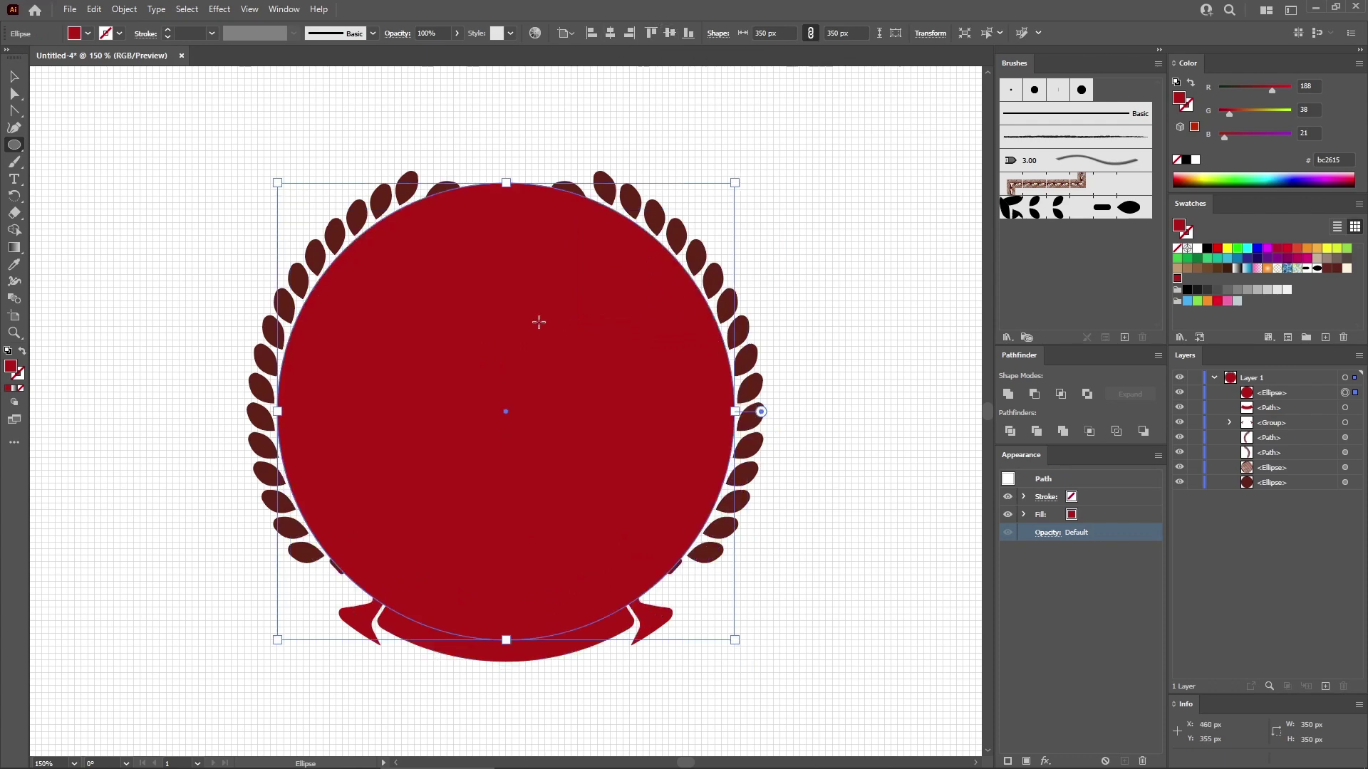
- Add the text ORGANIC along the 350 px circle with Type on a Path, starting at the lower end of the left wreath branch
{"action": "left_click", "coordinate": [14, 179]}
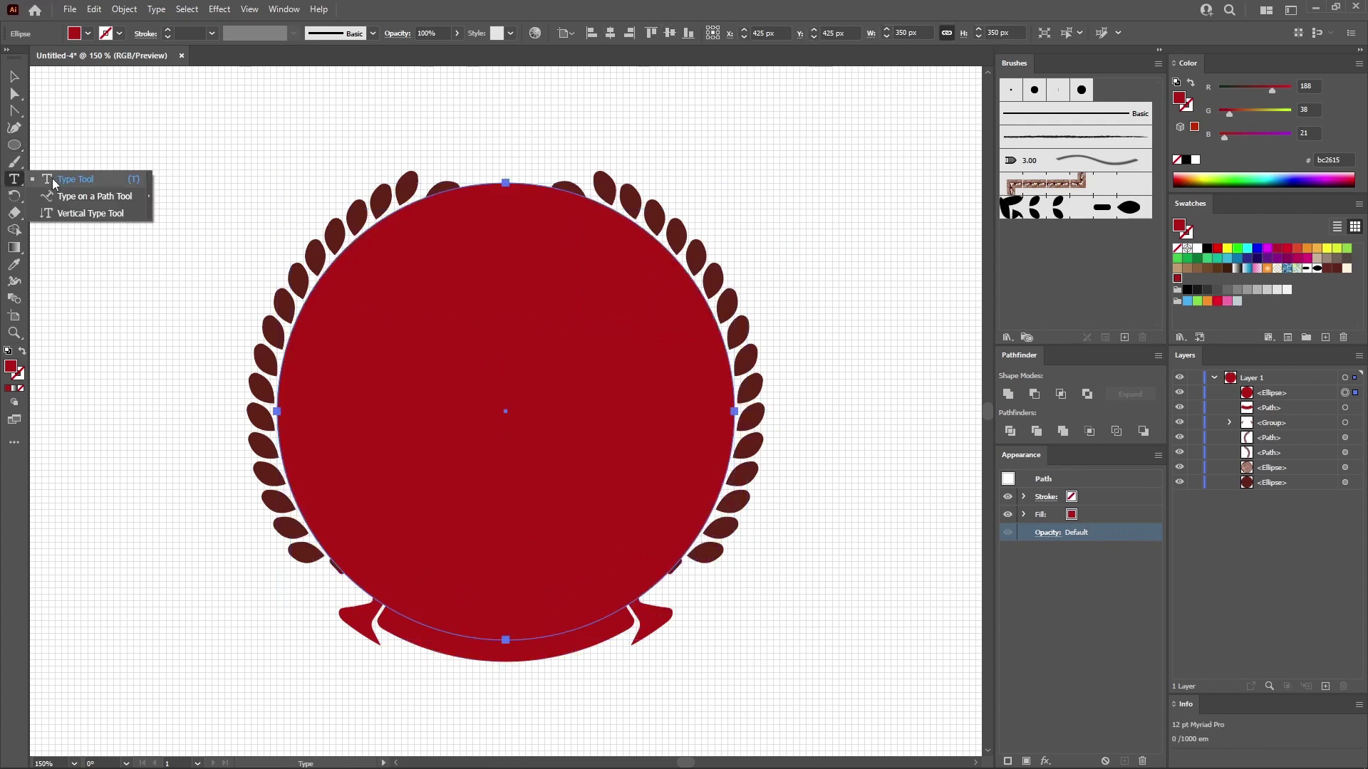
{"action": "left_click", "coordinate": [63, 198]}
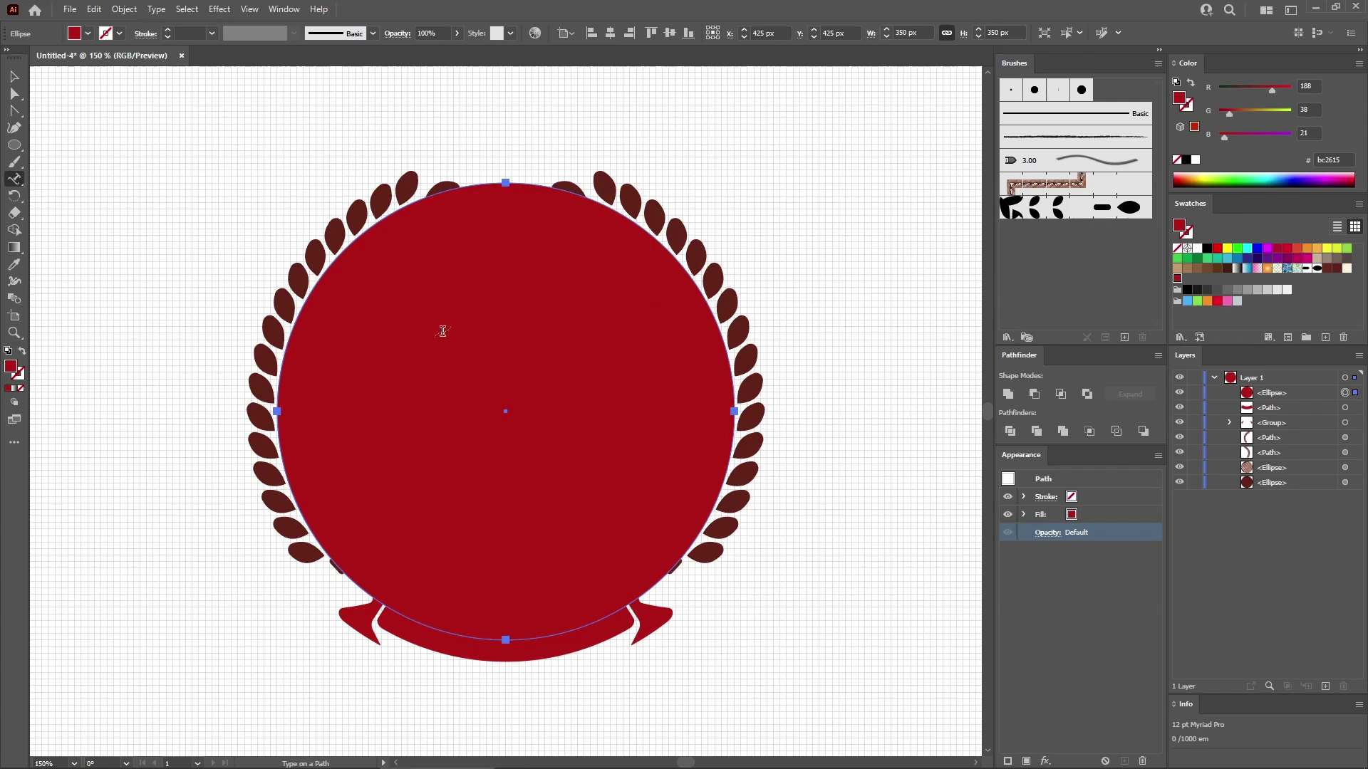
{"action": "left_click", "coordinate": [320, 543]}
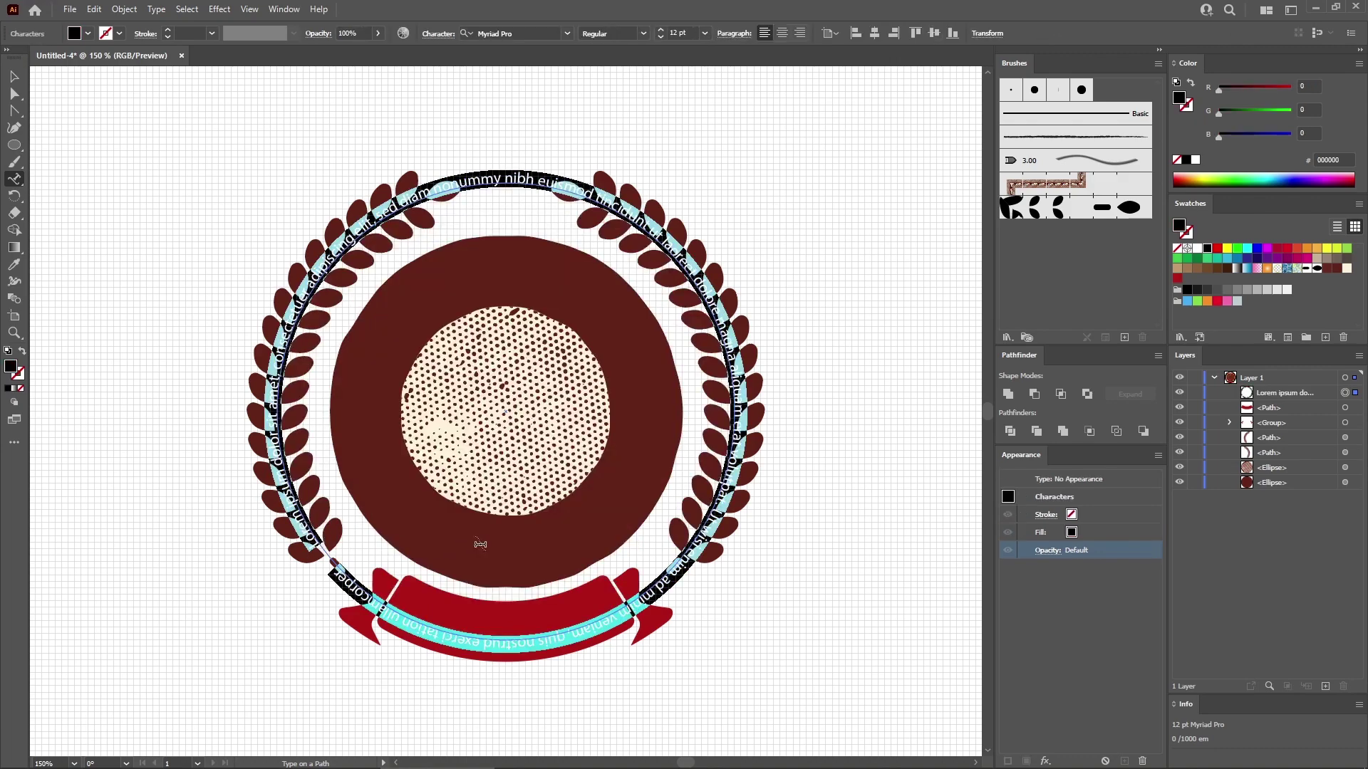
{"action": "type", "text": "ORGANIC"}
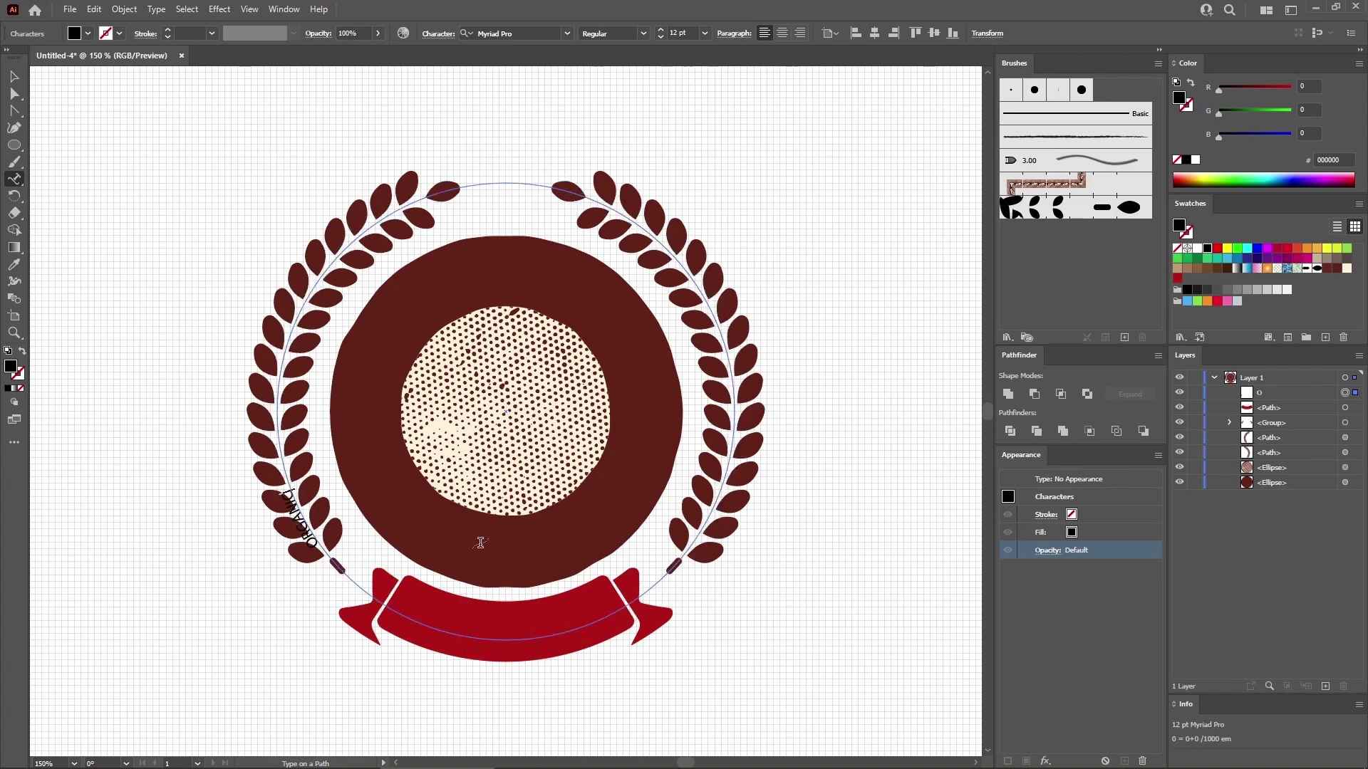
{"action": "key", "text": "Escape"}
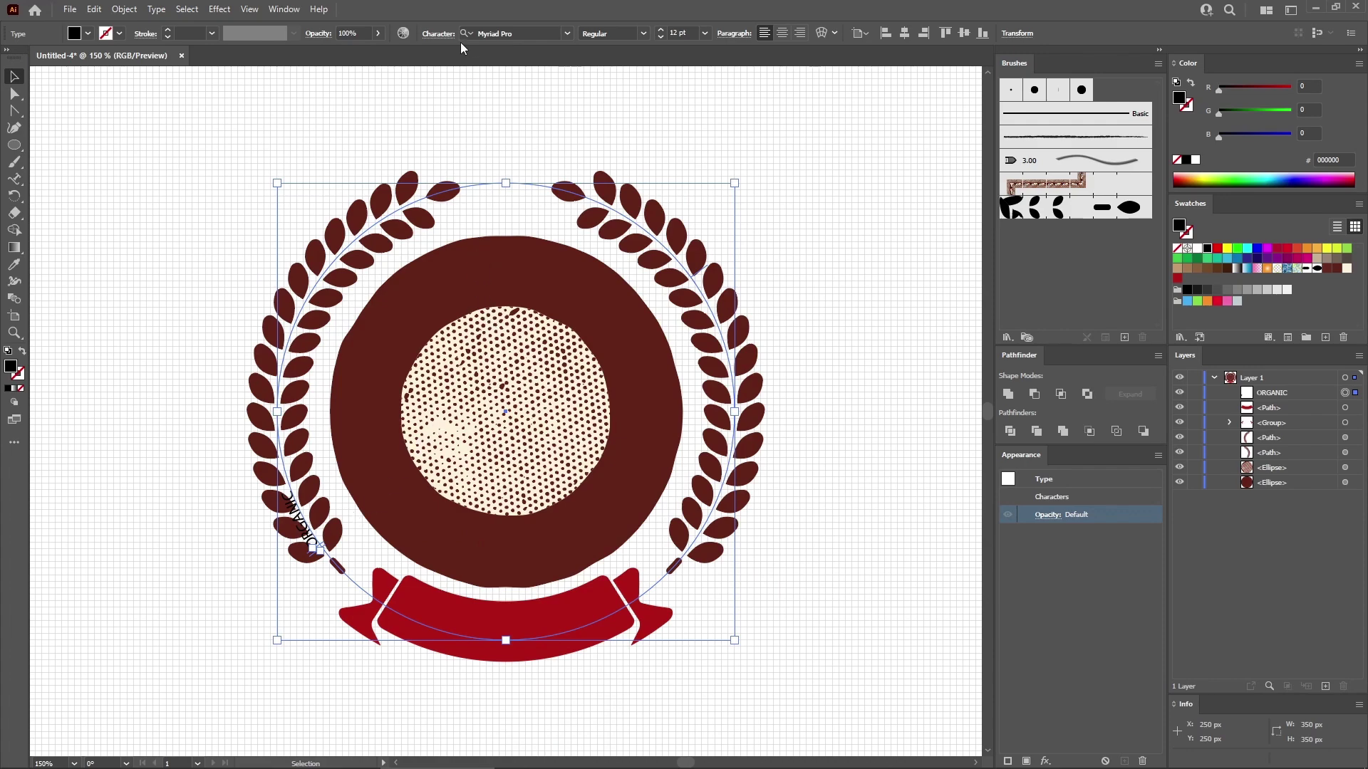
- Set the font of the ORGANIC path text to The Foregen Rough Two
{"action": "left_click", "coordinate": [517, 34]}
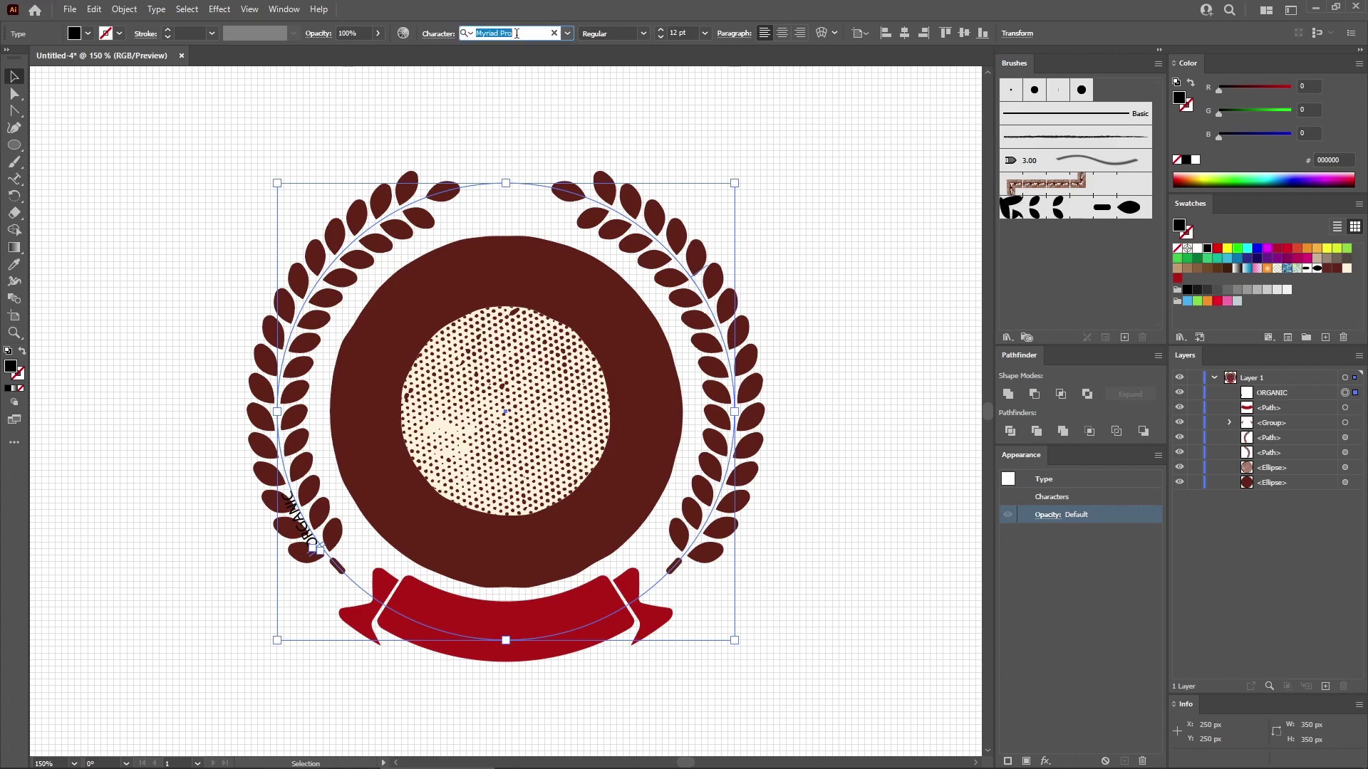
{"action": "type", "text": "foregen"}
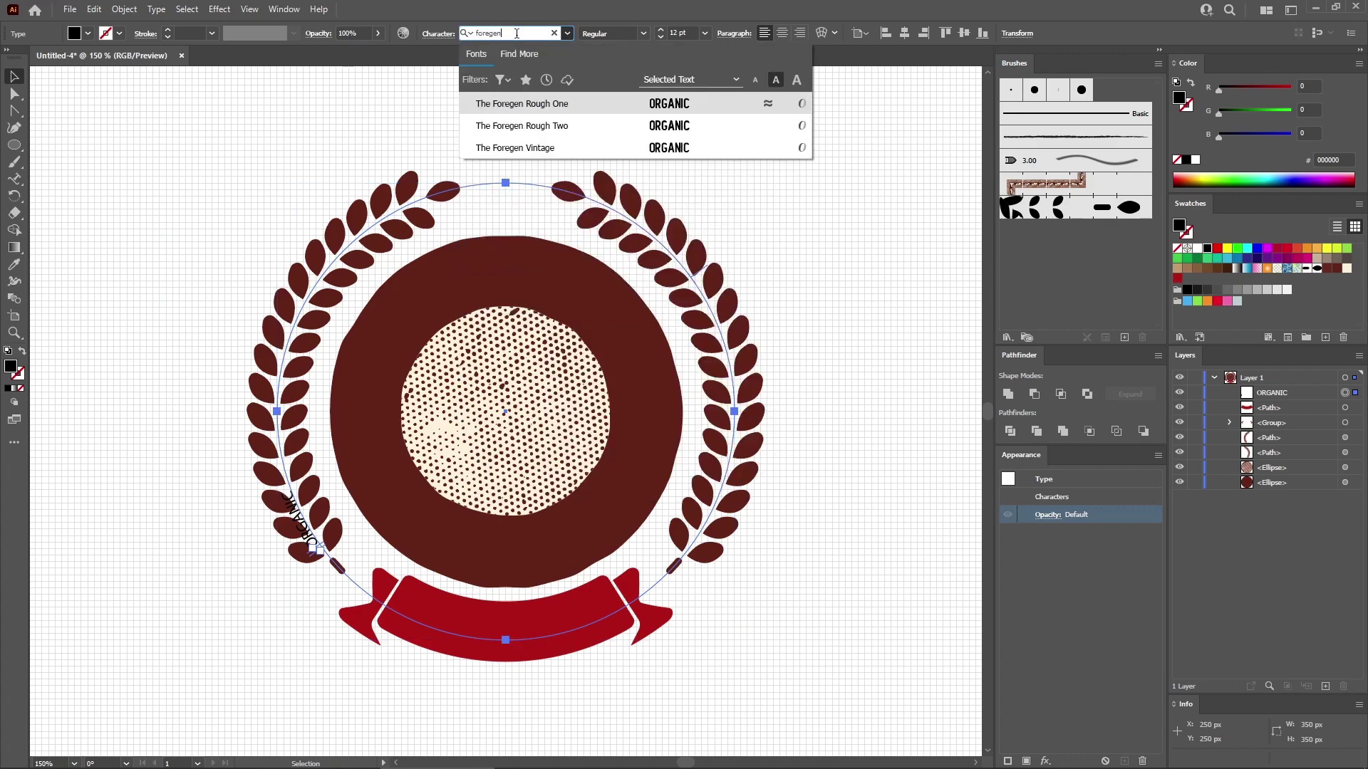
{"action": "left_click", "coordinate": [505, 128]}
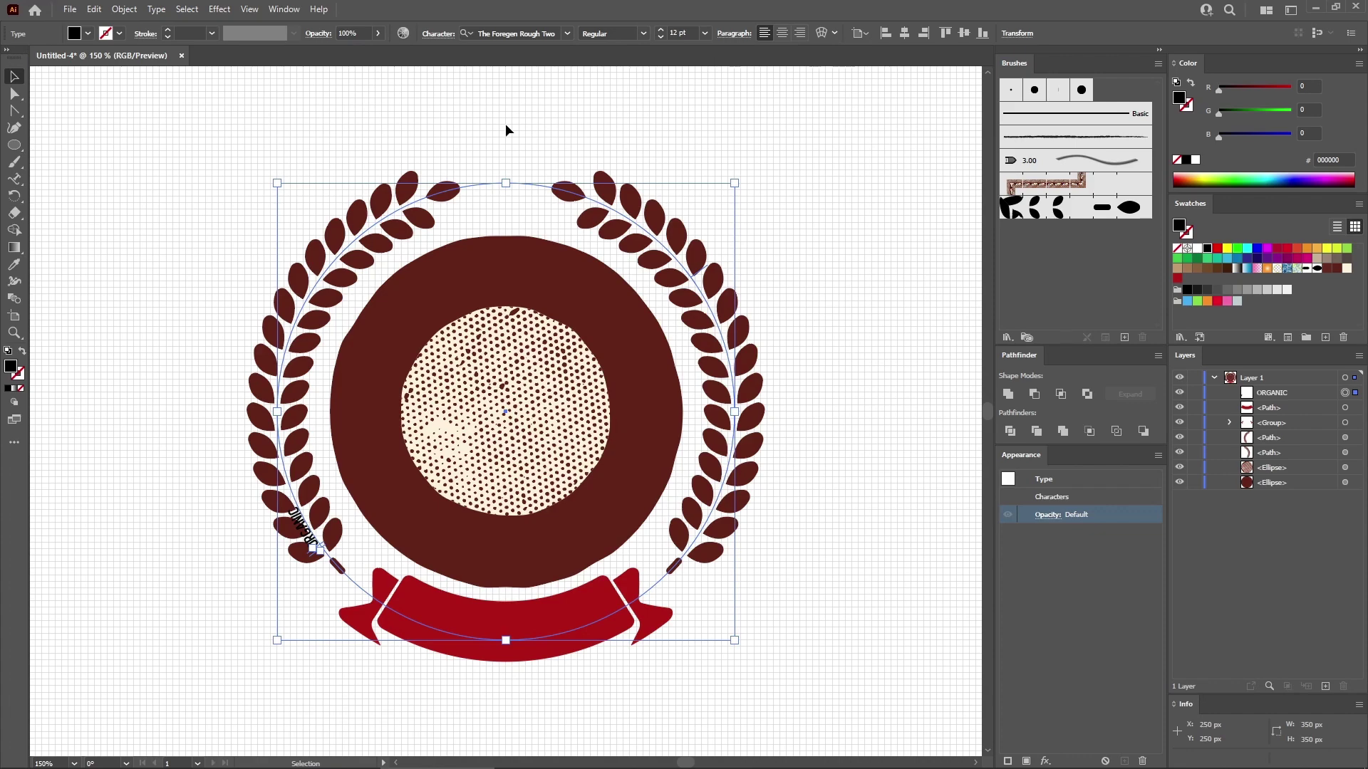
- Format the ORGANIC path text at 22 pt, center-aligned, with a tracking of 500
{"action": "left_click", "coordinate": [693, 32]}
{"action": "type", "text": "22"}
{"action": "key", "text": "Return"}
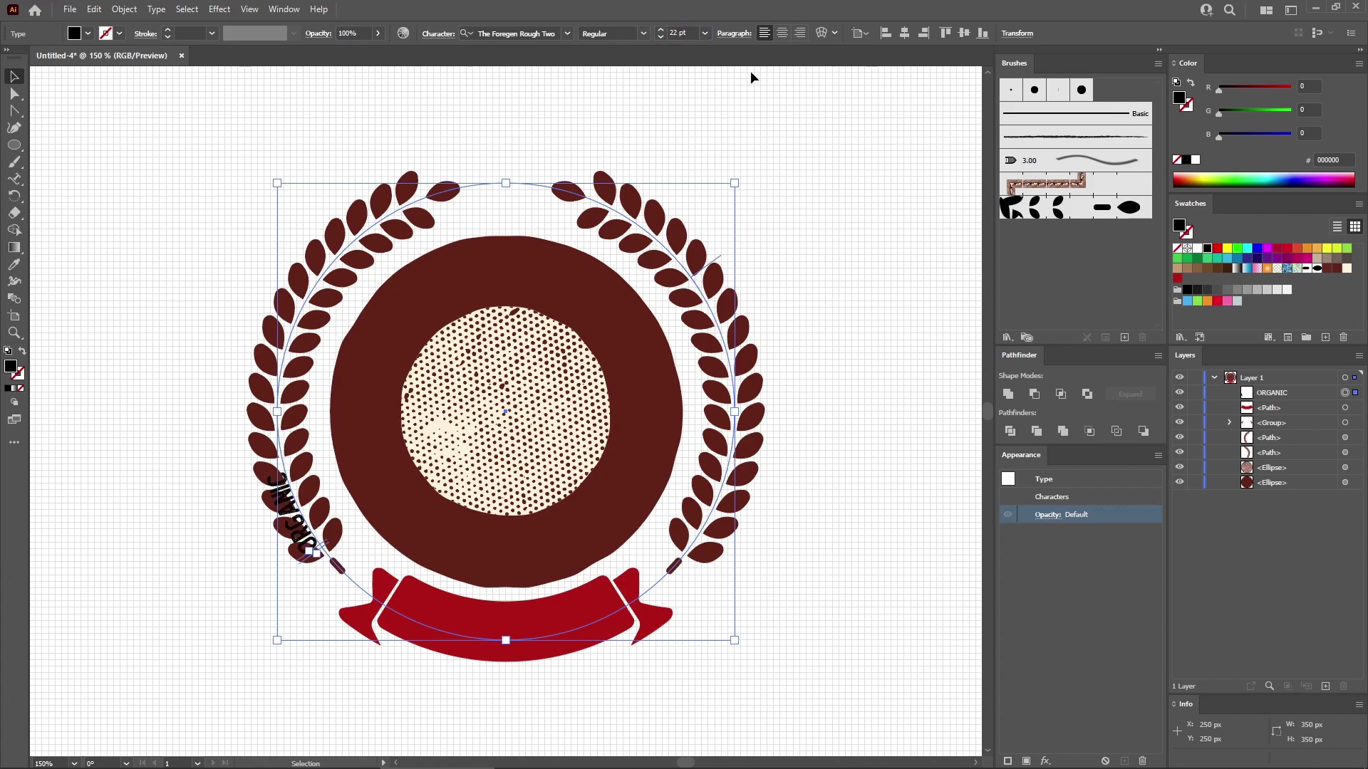
{"action": "left_click", "coordinate": [781, 33]}
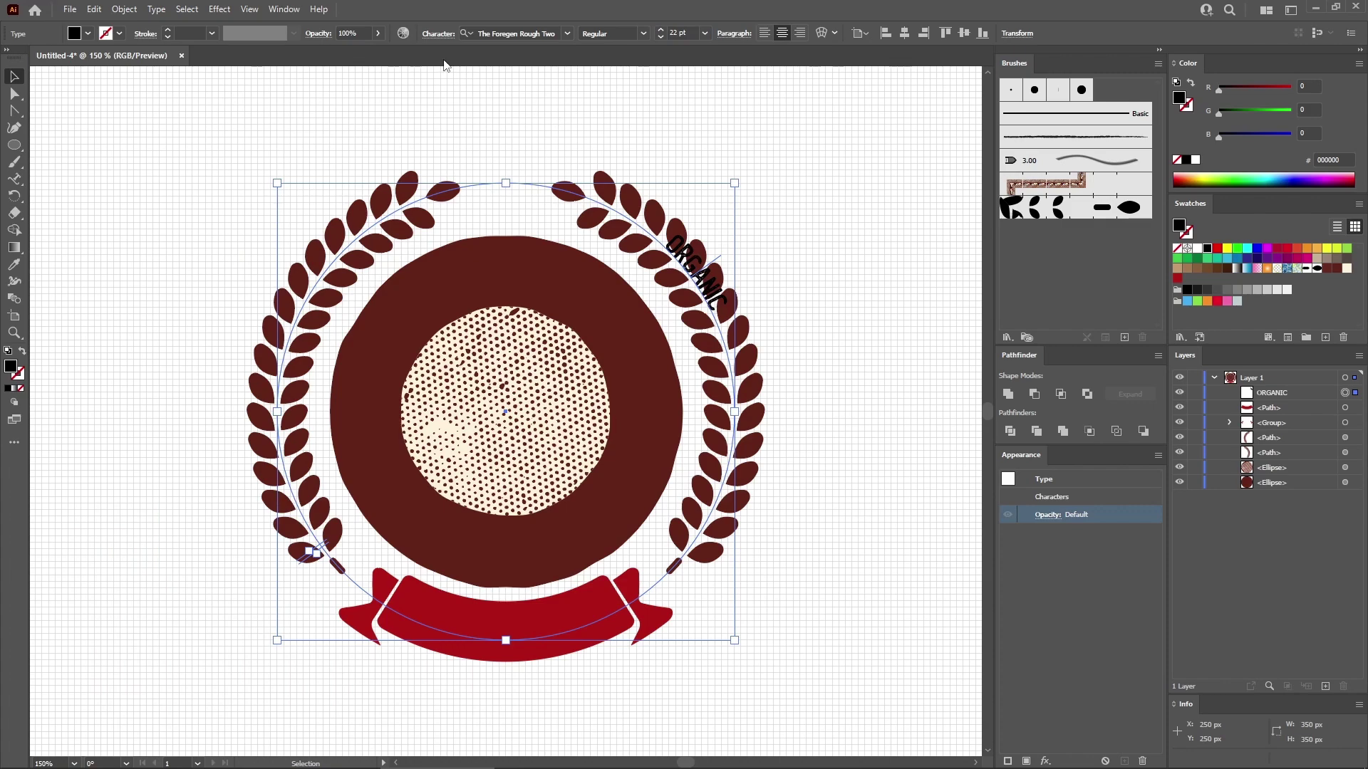
{"action": "left_click", "coordinate": [439, 33]}
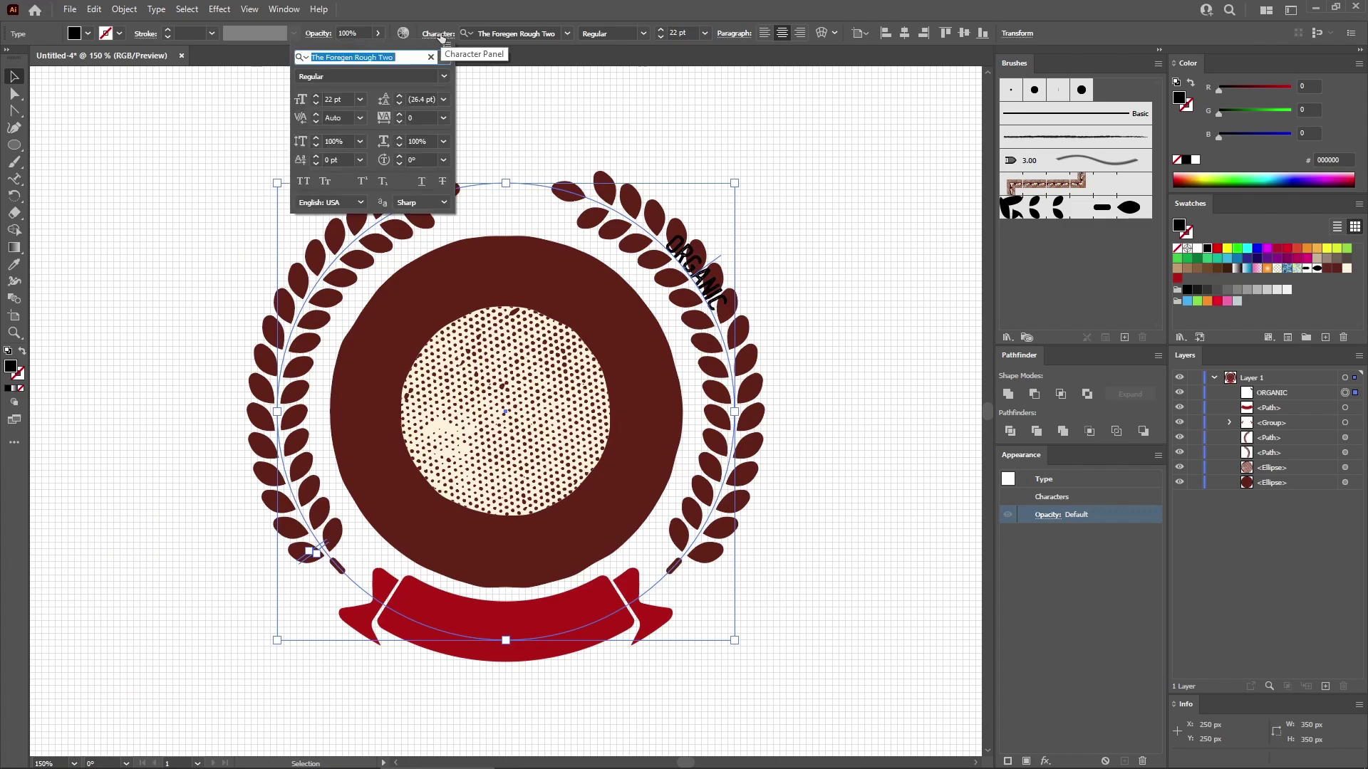
{"action": "left_click", "coordinate": [395, 121]}
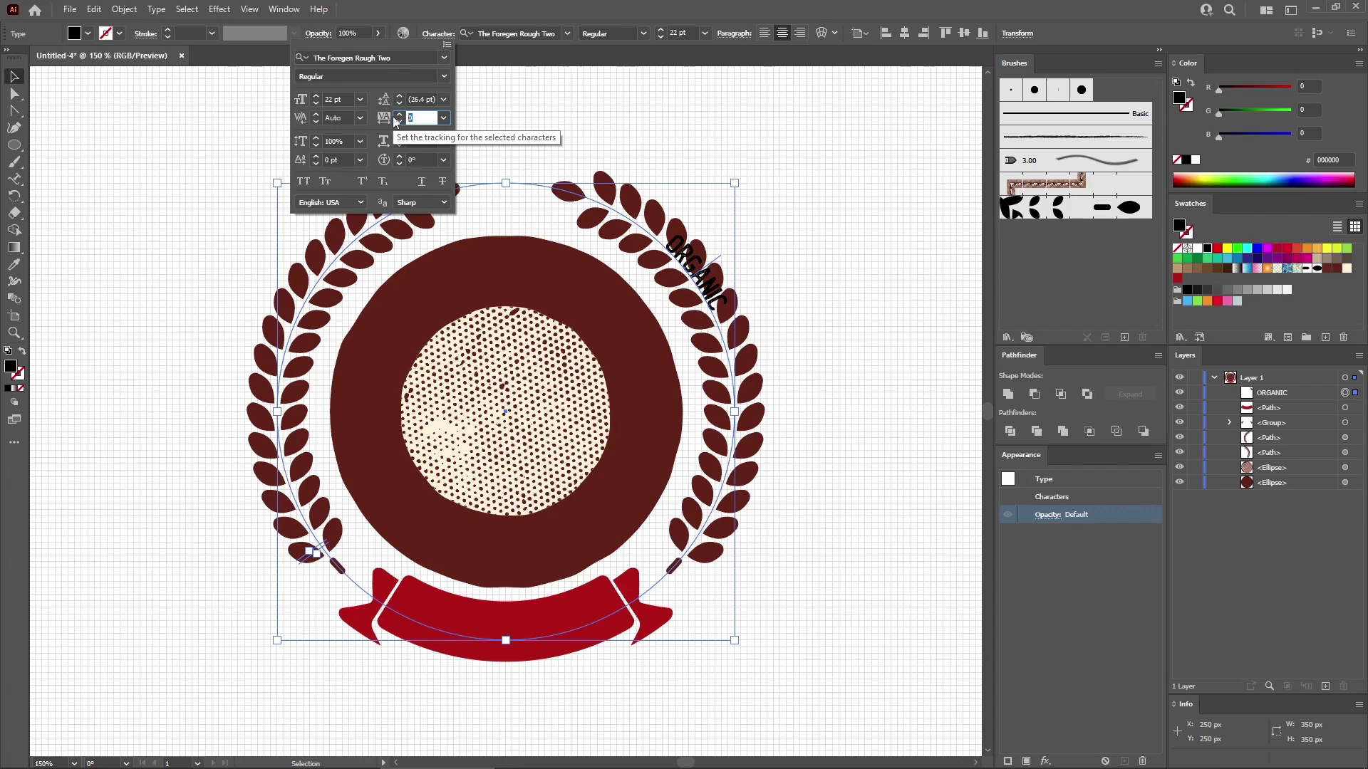
{"action": "type", "text": "500"}
{"action": "key", "text": "Return"}
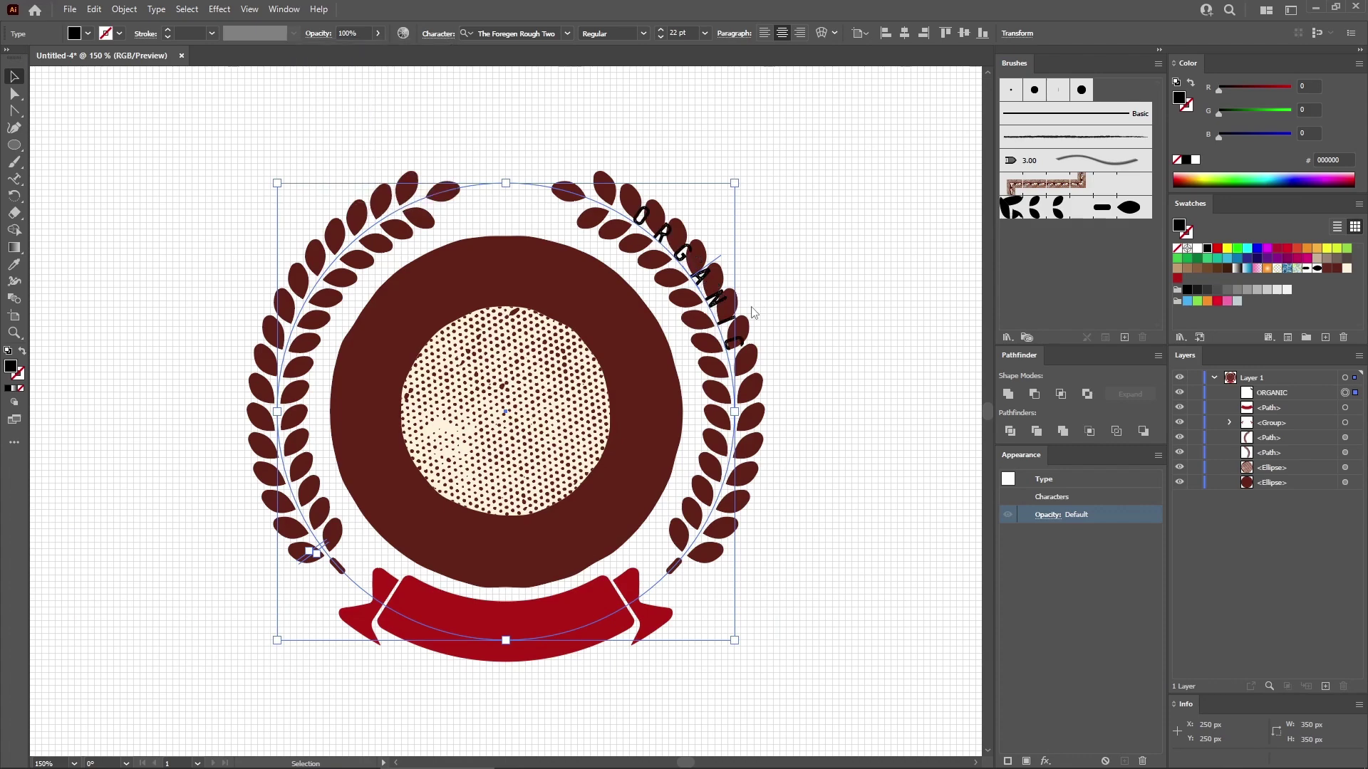
- Flip the ORGANIC text inside its circle, center it on the red banner, and fill it with the cream swatch
{"action": "left_click_drag", "start_coordinate": [722, 265], "coordinate": [504, 559]}
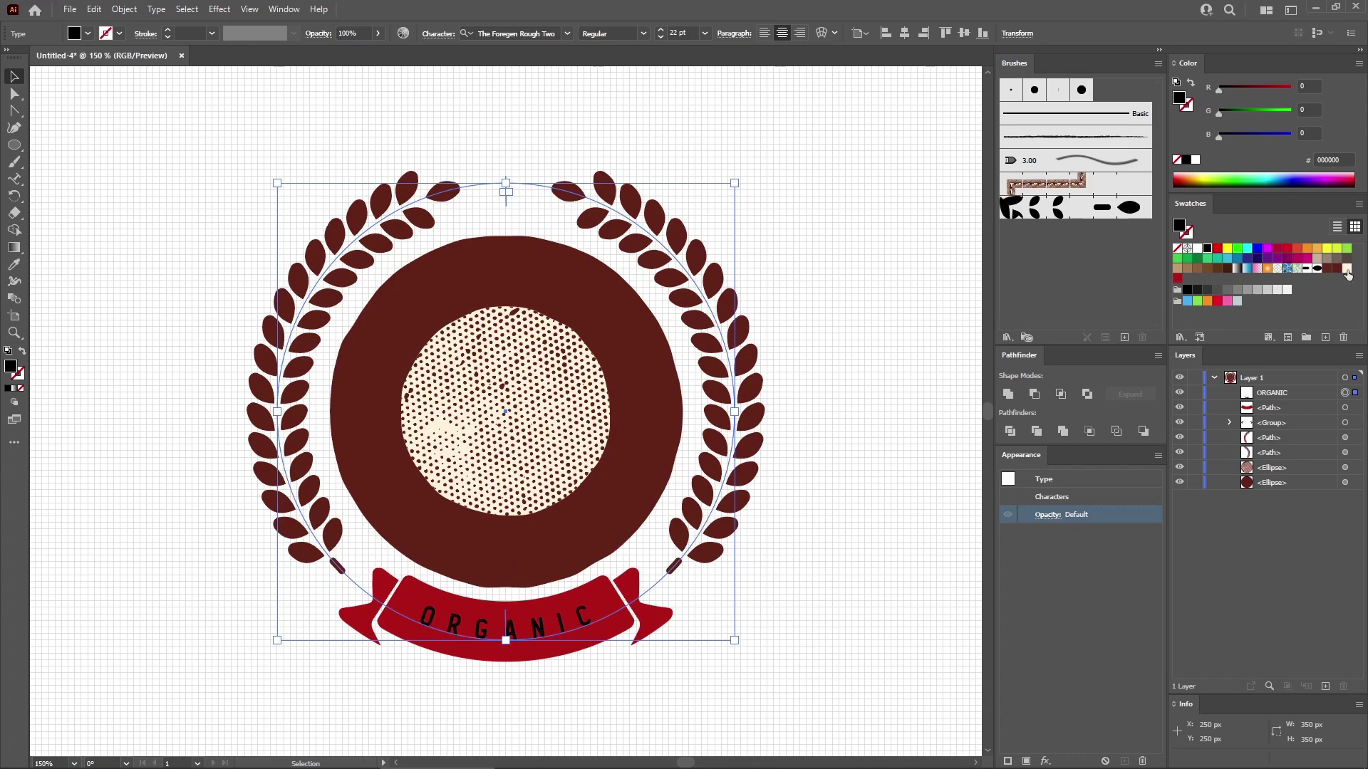
{"action": "left_click", "coordinate": [1346, 271]}
{"action": "left_click", "coordinate": [838, 424]}
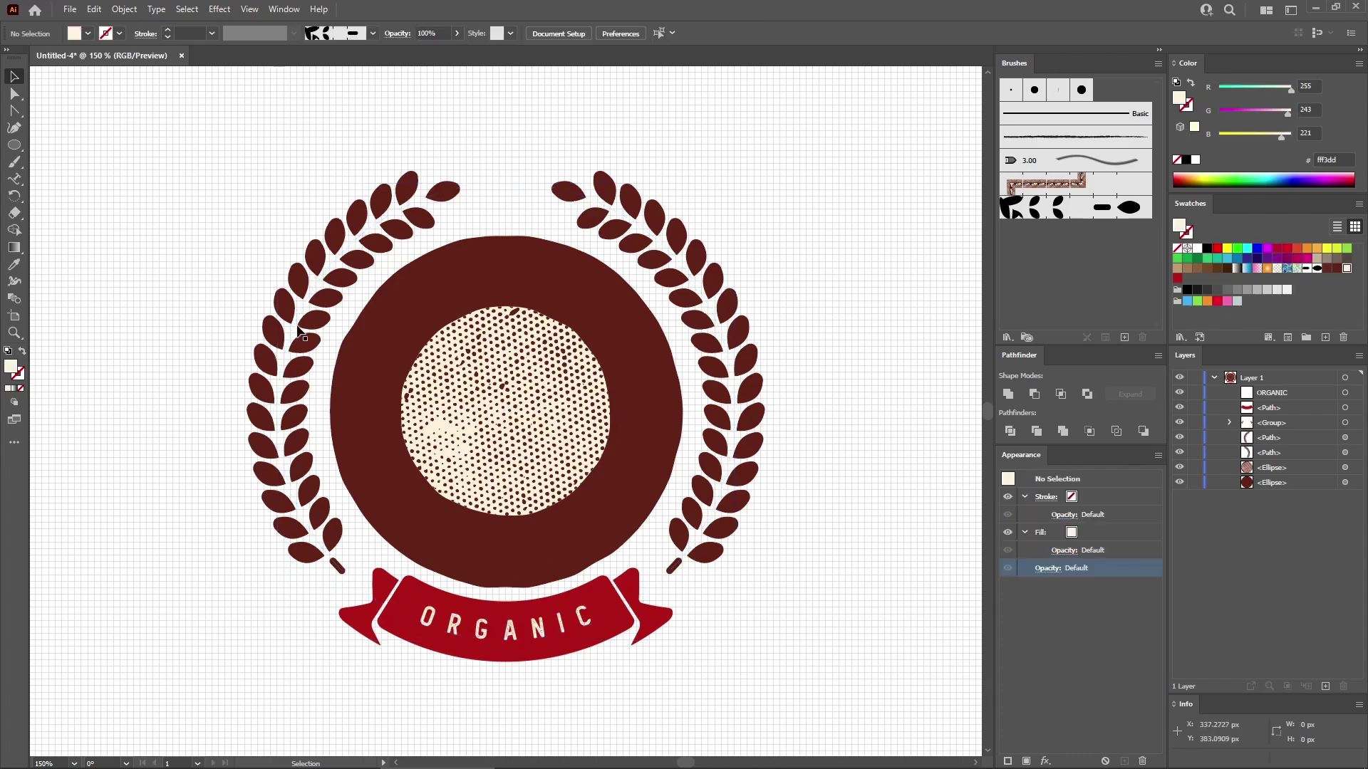
- Create a 194 x 194 px circle with the Ellipse tool and center it horizontally and vertically on the artboard
{"action": "left_click", "coordinate": [17, 147]}
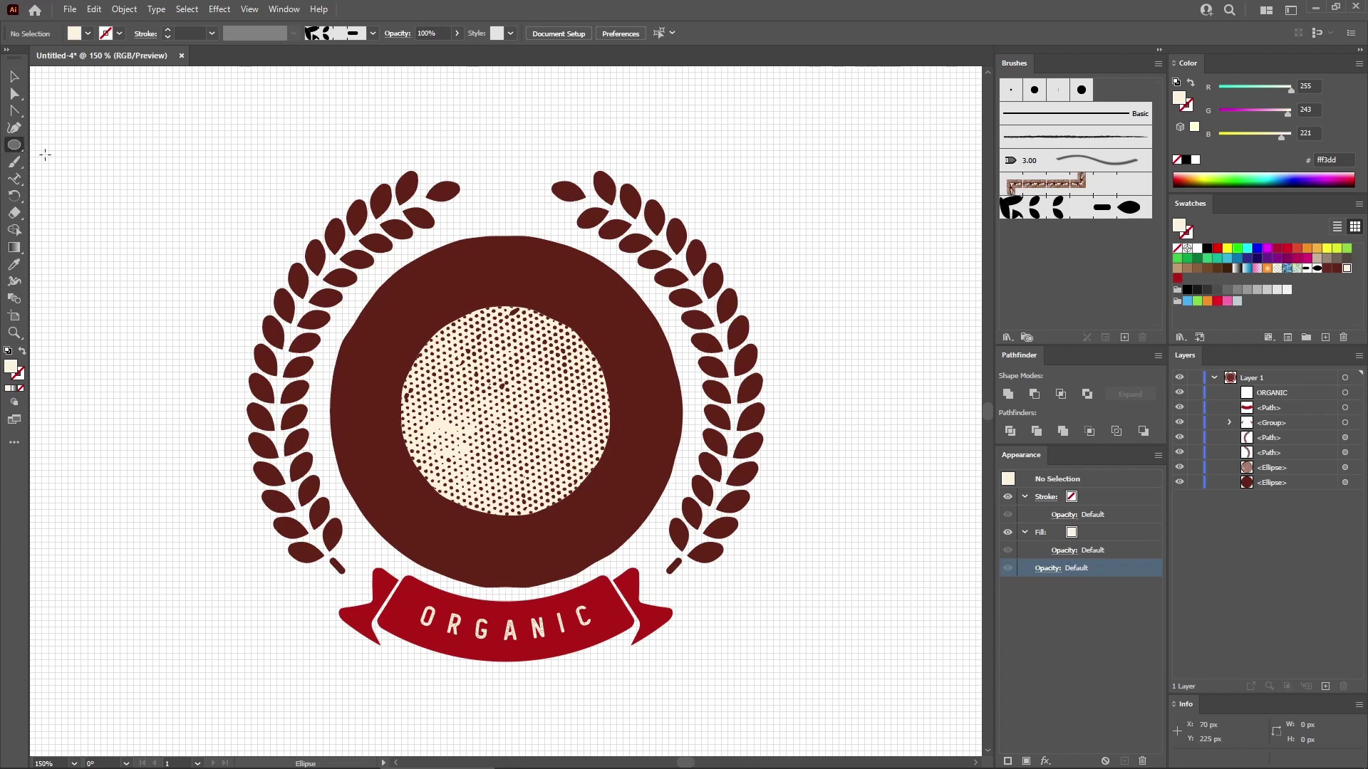
{"action": "left_click", "coordinate": [241, 216]}
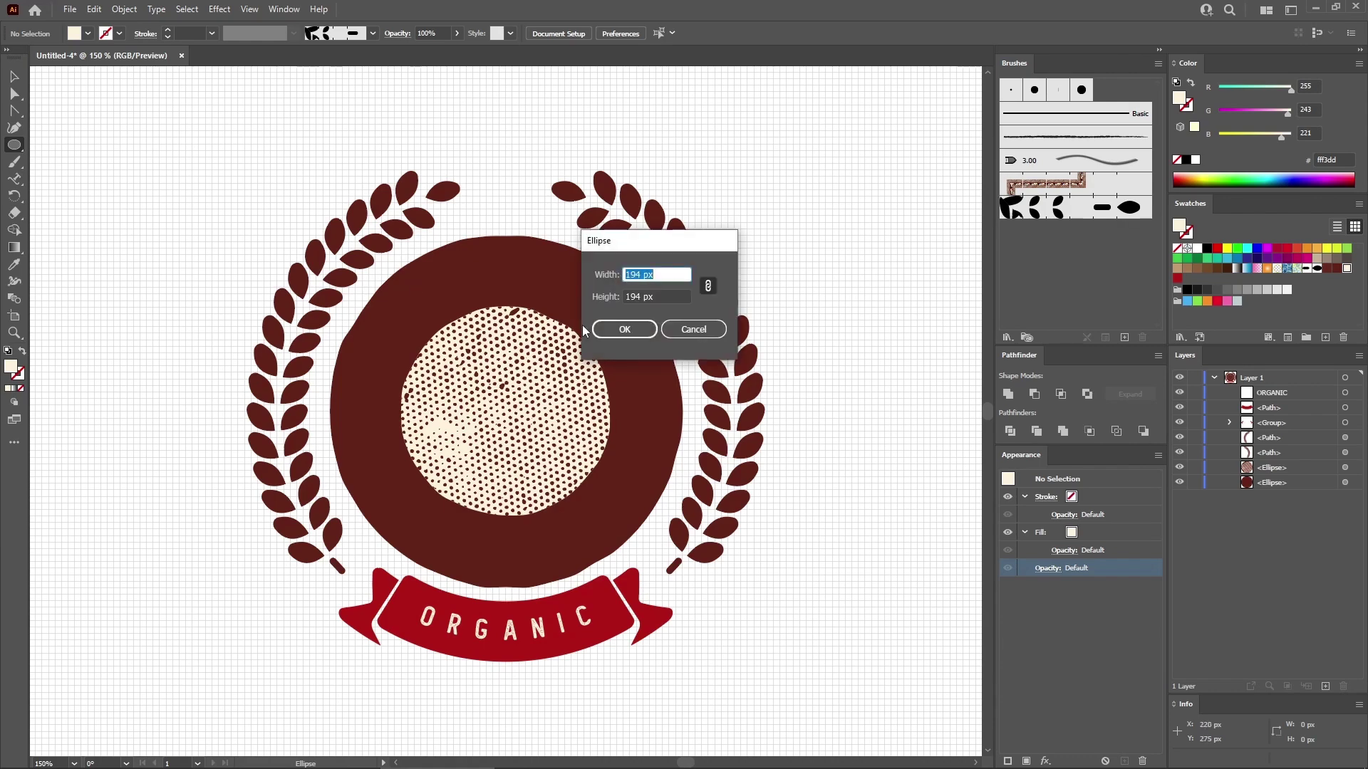
{"action": "left_click", "coordinate": [624, 329]}
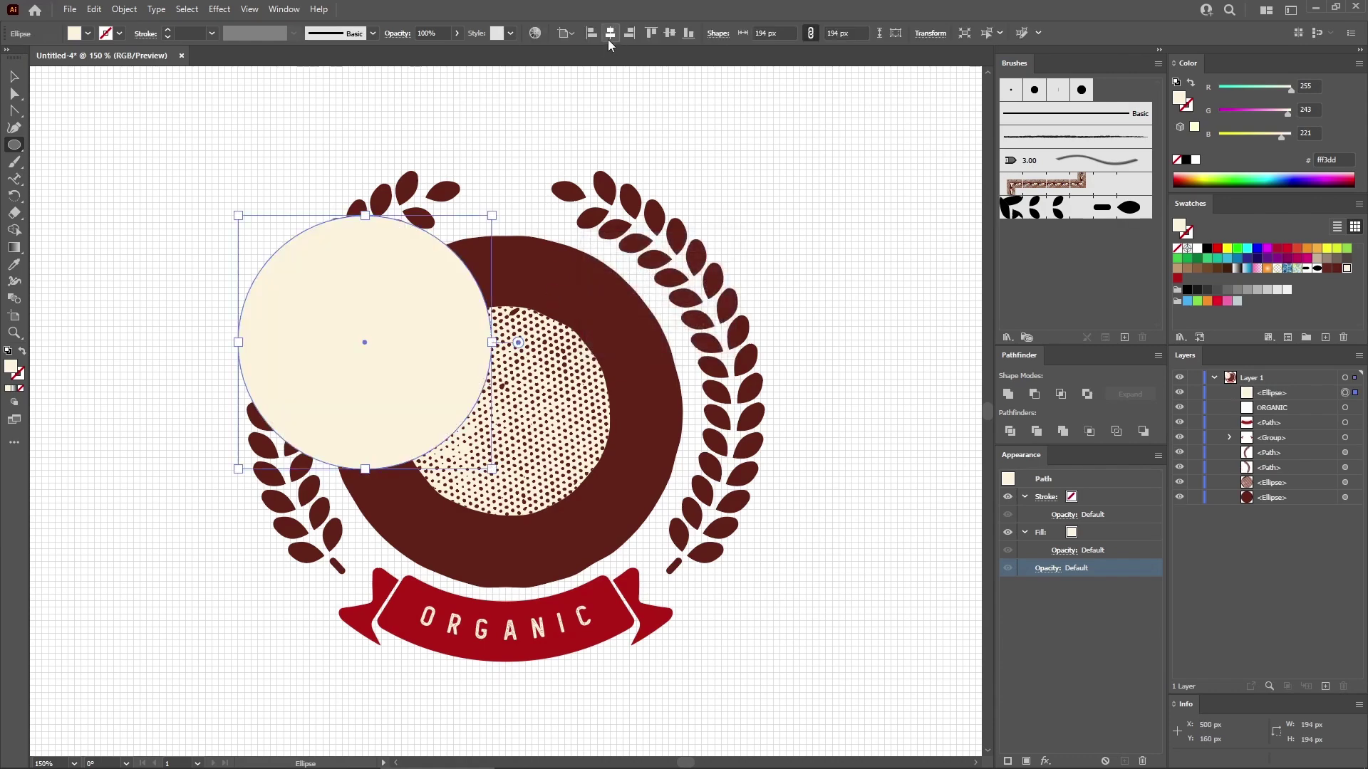
{"action": "left_click", "coordinate": [609, 36]}
{"action": "left_click", "coordinate": [669, 33]}
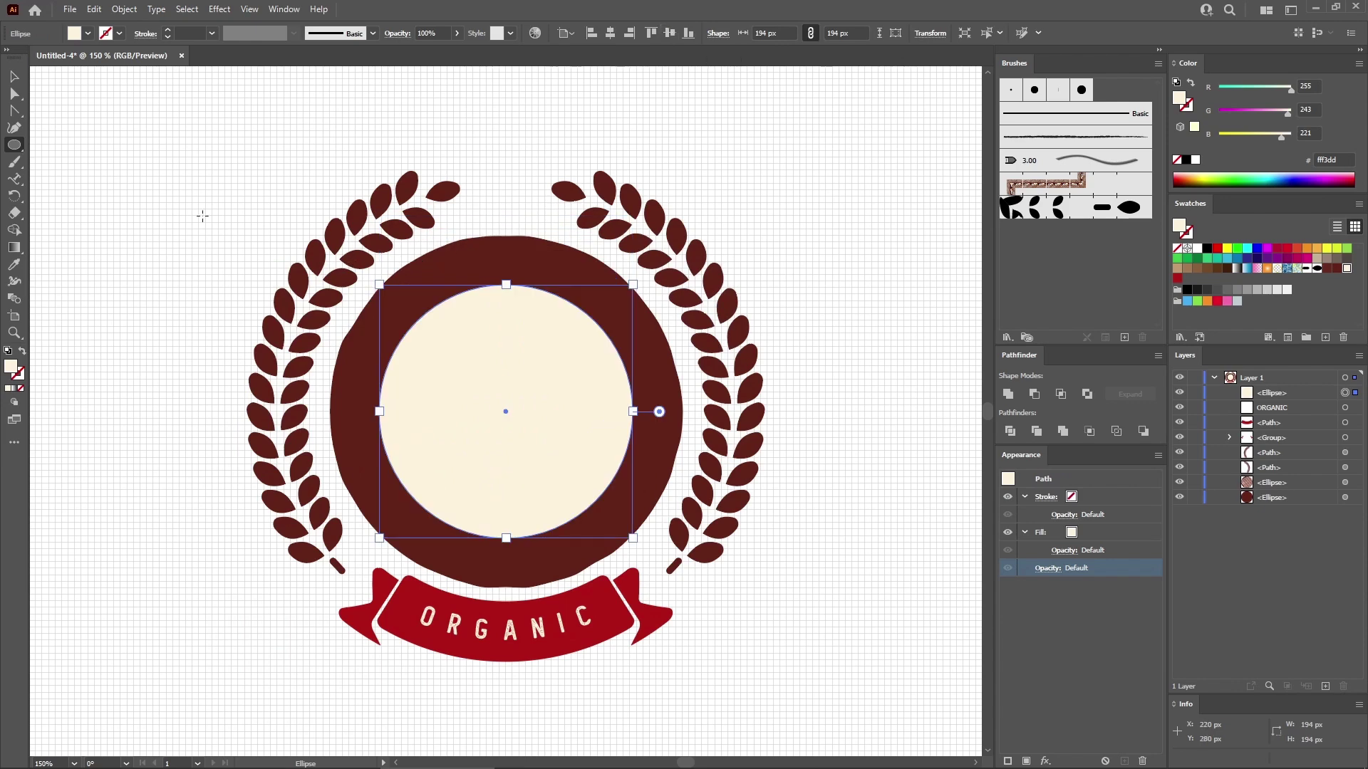
- Add the text PREMIUM QUALITY COFFEE along the 194 px circle with Type on a Path
{"action": "left_click", "coordinate": [16, 180]}
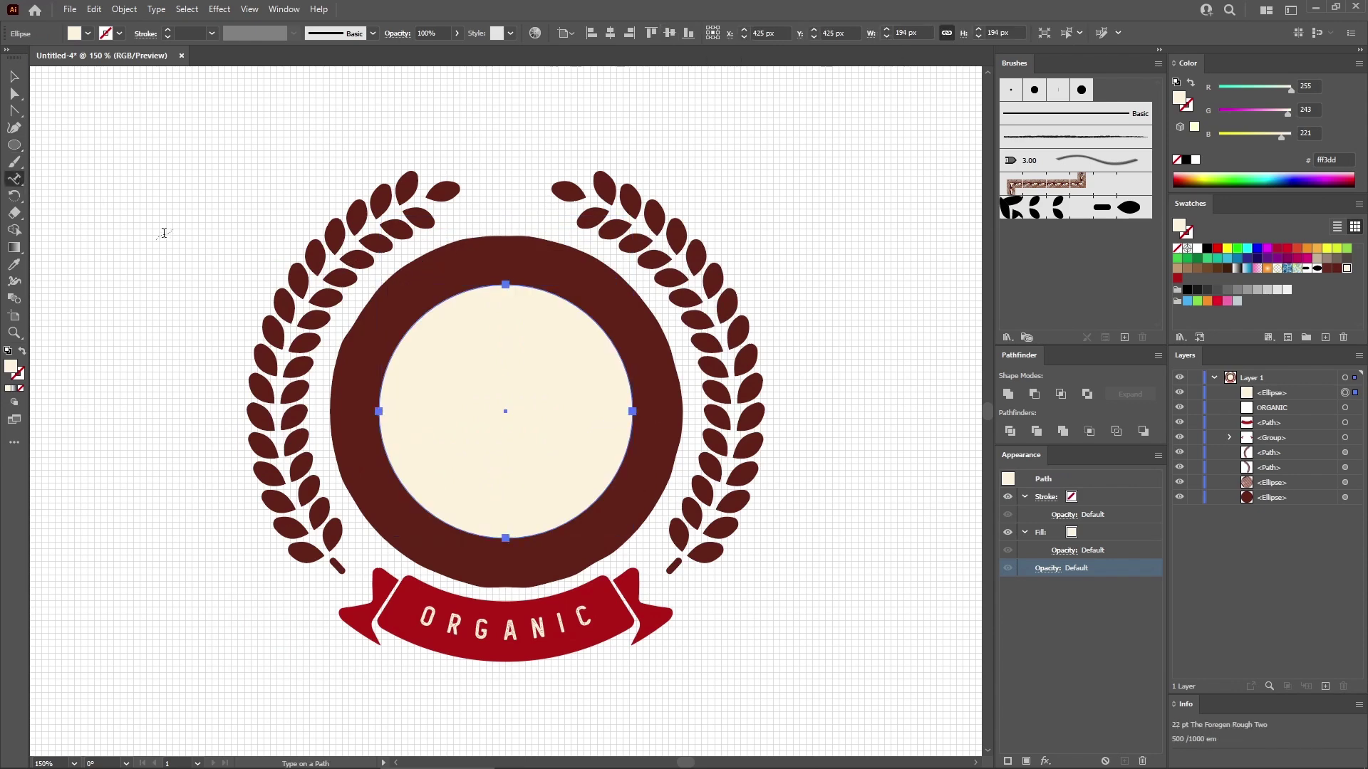
{"action": "left_click", "coordinate": [434, 308]}
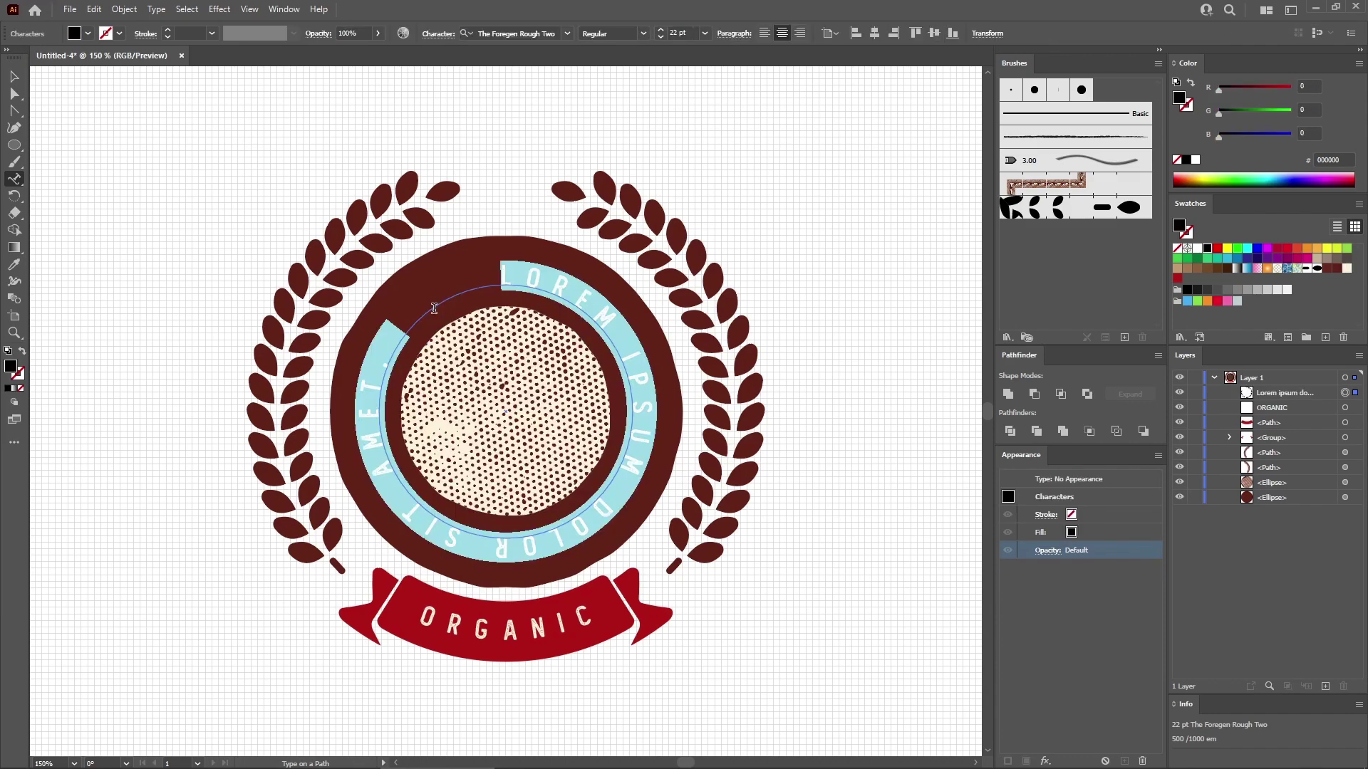
{"action": "type", "text": "PREMIUM"}
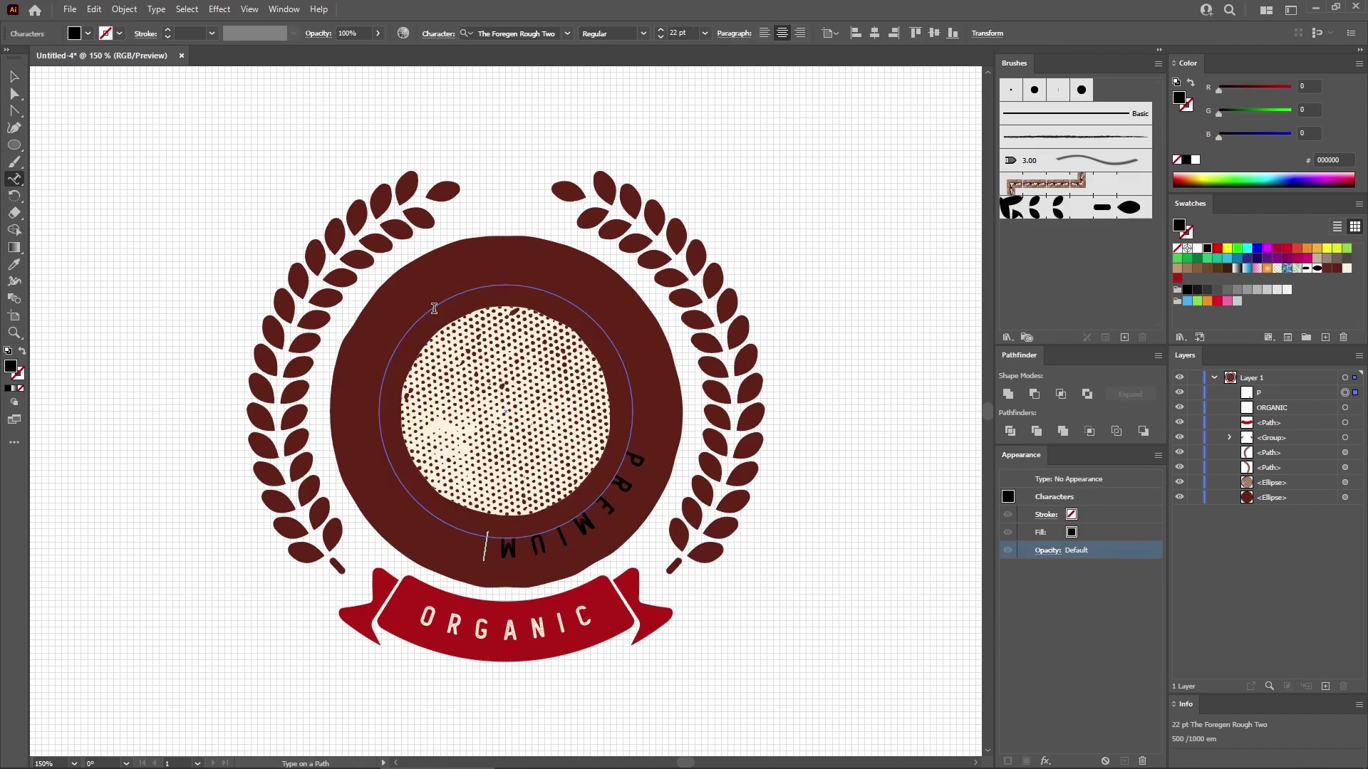
{"action": "type", "text": " QUALITY"}
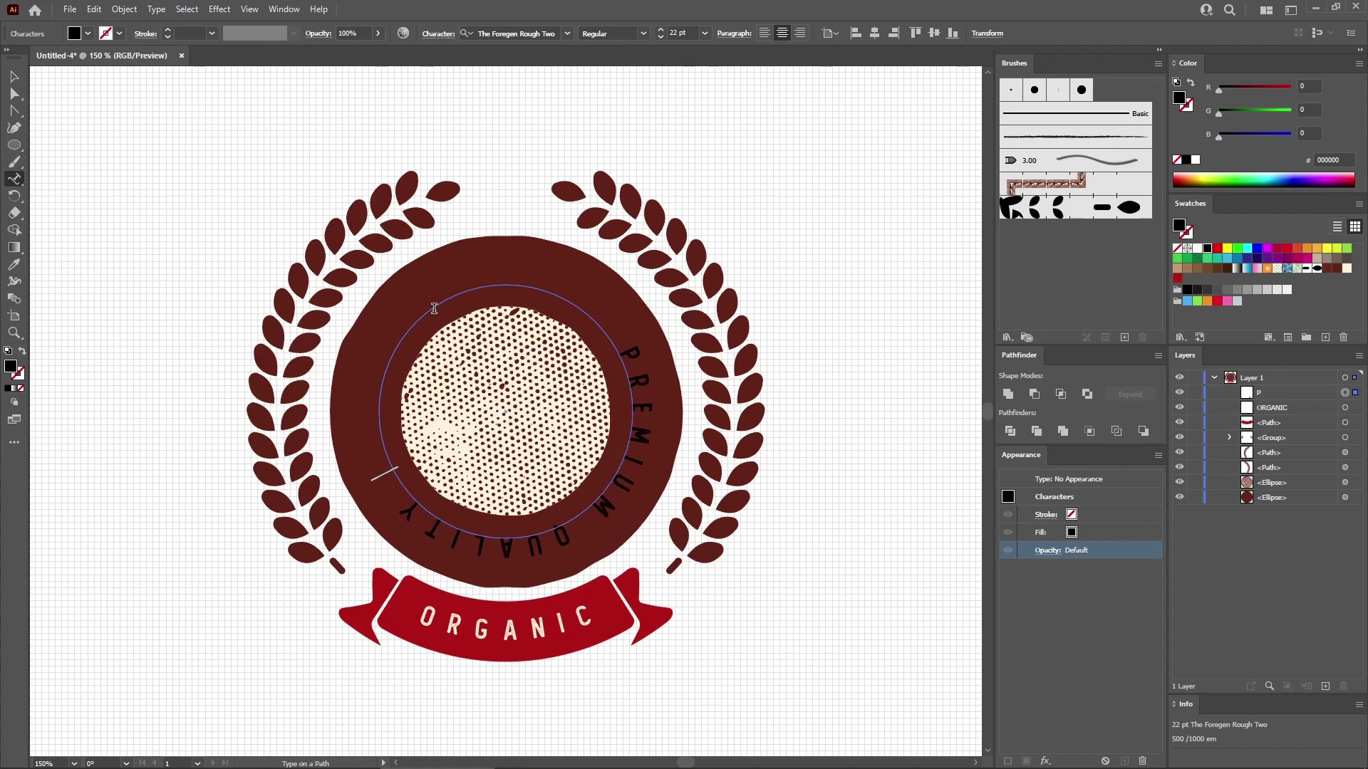
{"action": "type", "text": " COFFEE"}
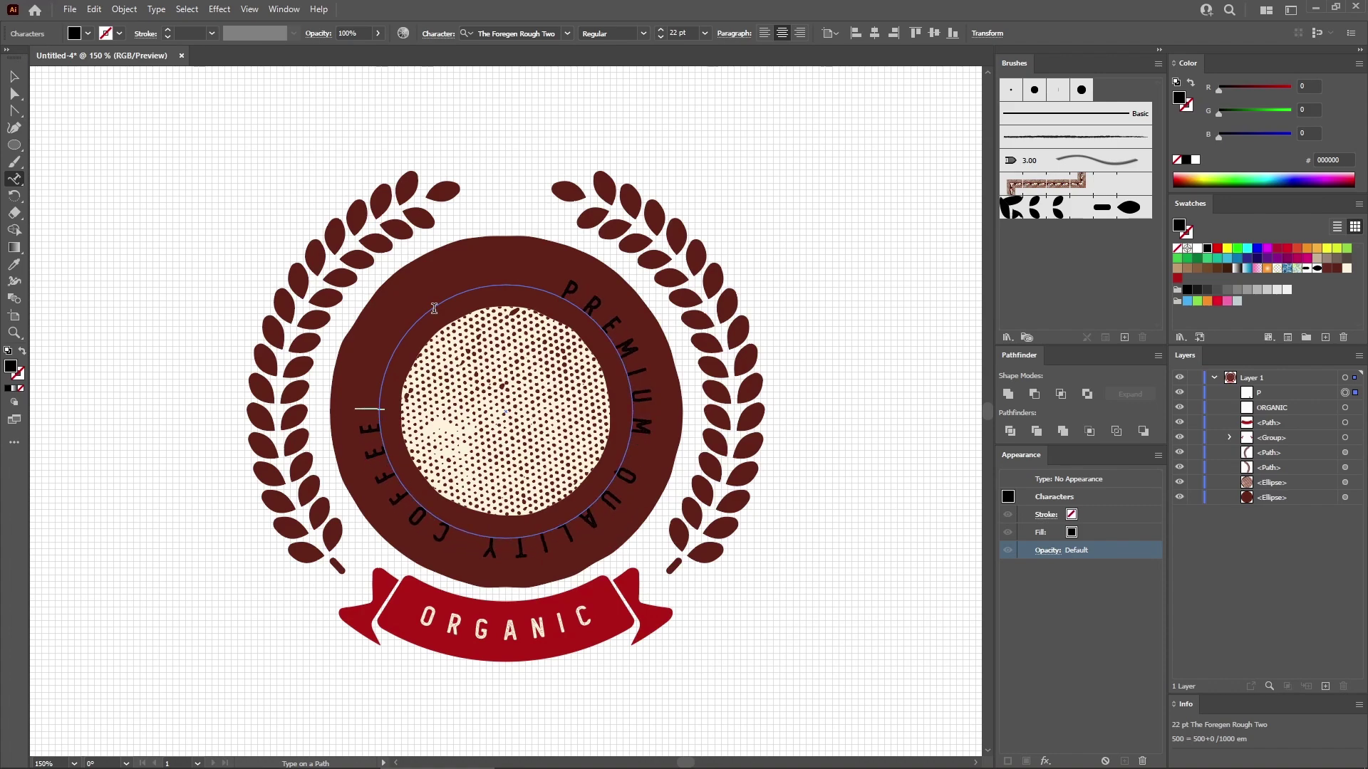
{"action": "key", "text": "Escape"}
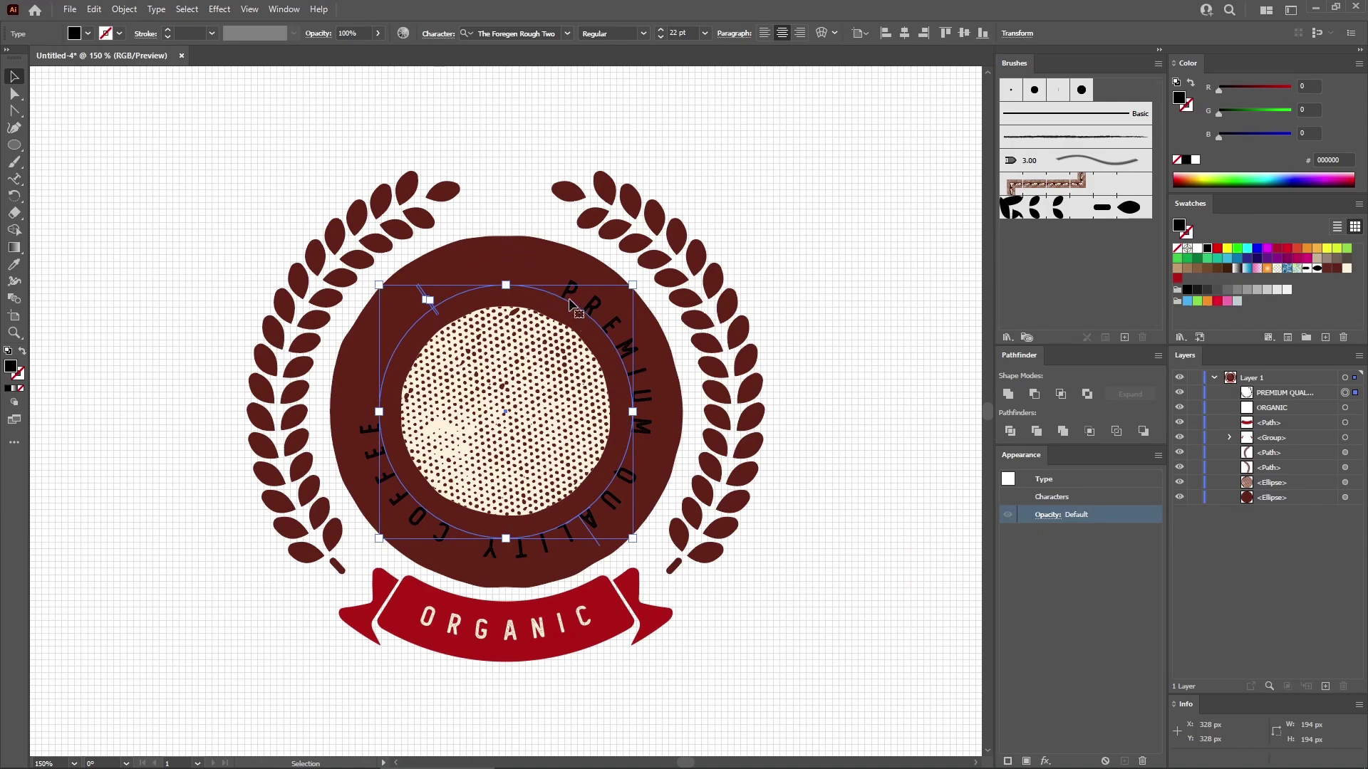
- Set the PREMIUM QUALITY COFFEE text to the ROADSTORE font at 24 pt
{"action": "left_click", "coordinate": [526, 34]}
{"action": "type", "text": "road"}
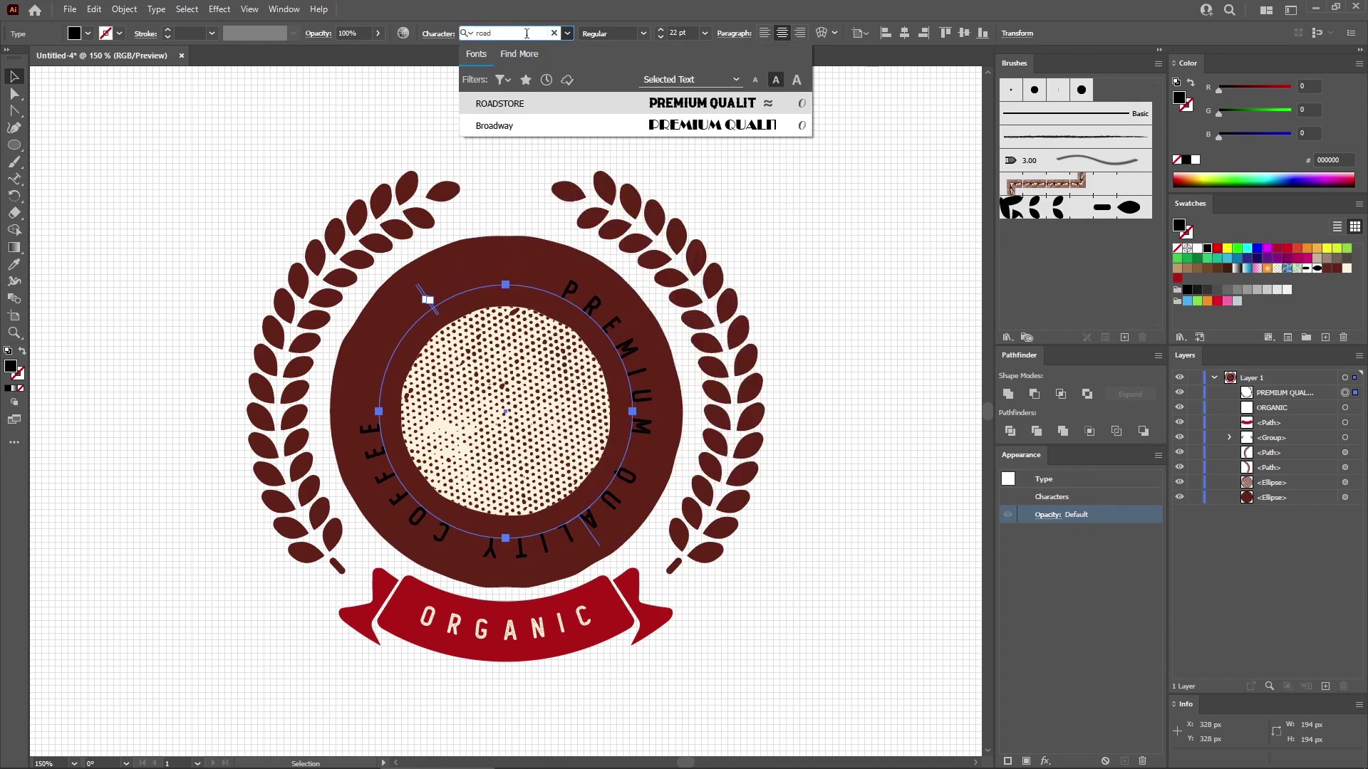
{"action": "left_click", "coordinate": [520, 103]}
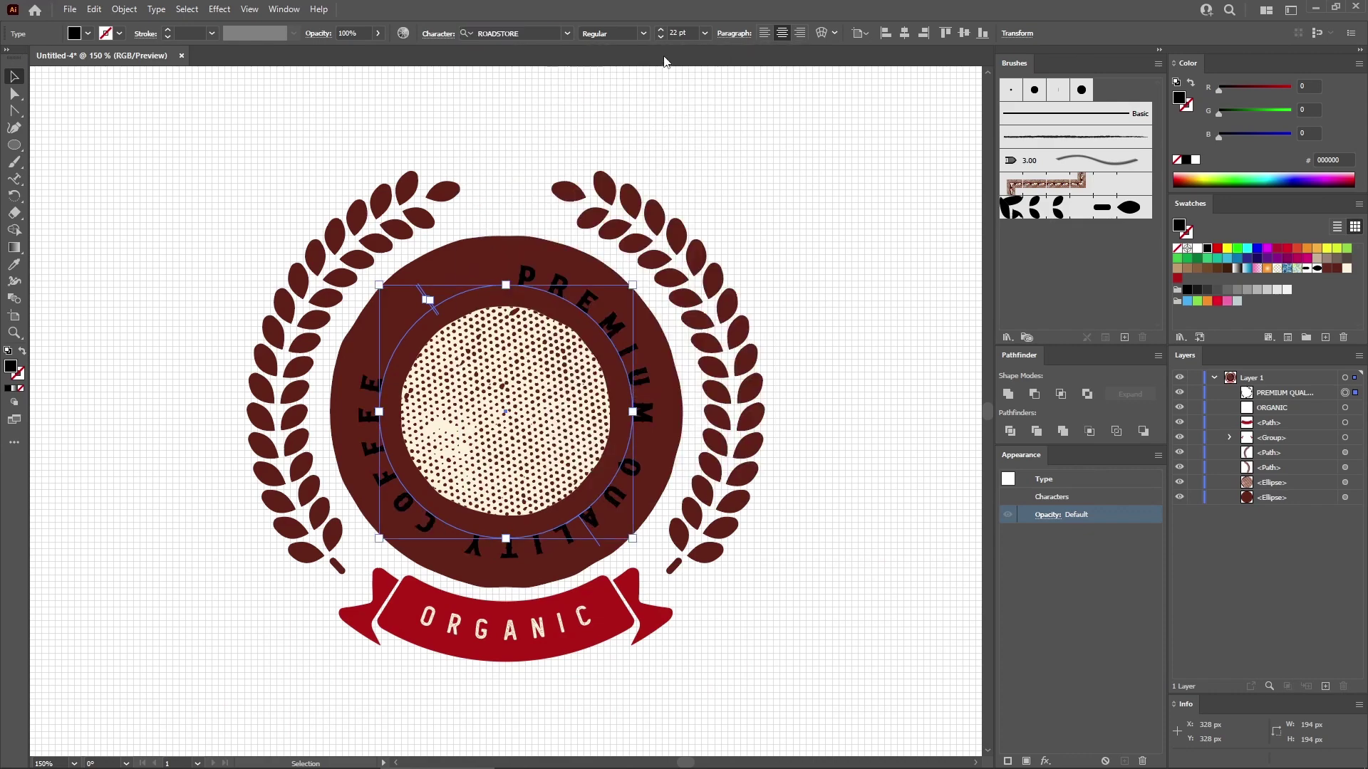
{"action": "left_click", "coordinate": [654, 30]}
{"action": "type", "text": "24"}
{"action": "key", "text": "Return"}
- Set the tracking of the PREMIUM QUALITY COFFEE text to 150
{"action": "left_click", "coordinate": [439, 34]}
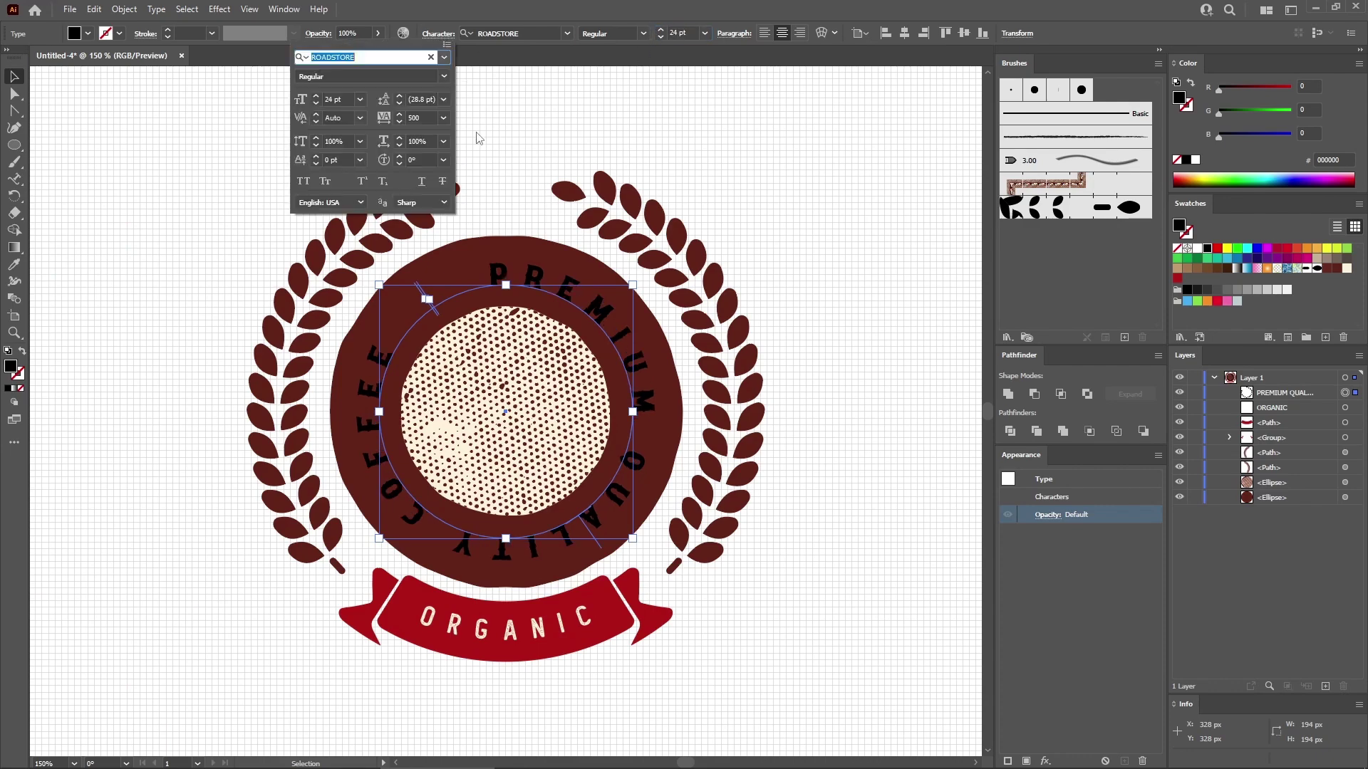
{"action": "left_click", "coordinate": [420, 118]}
{"action": "type", "text": "150"}
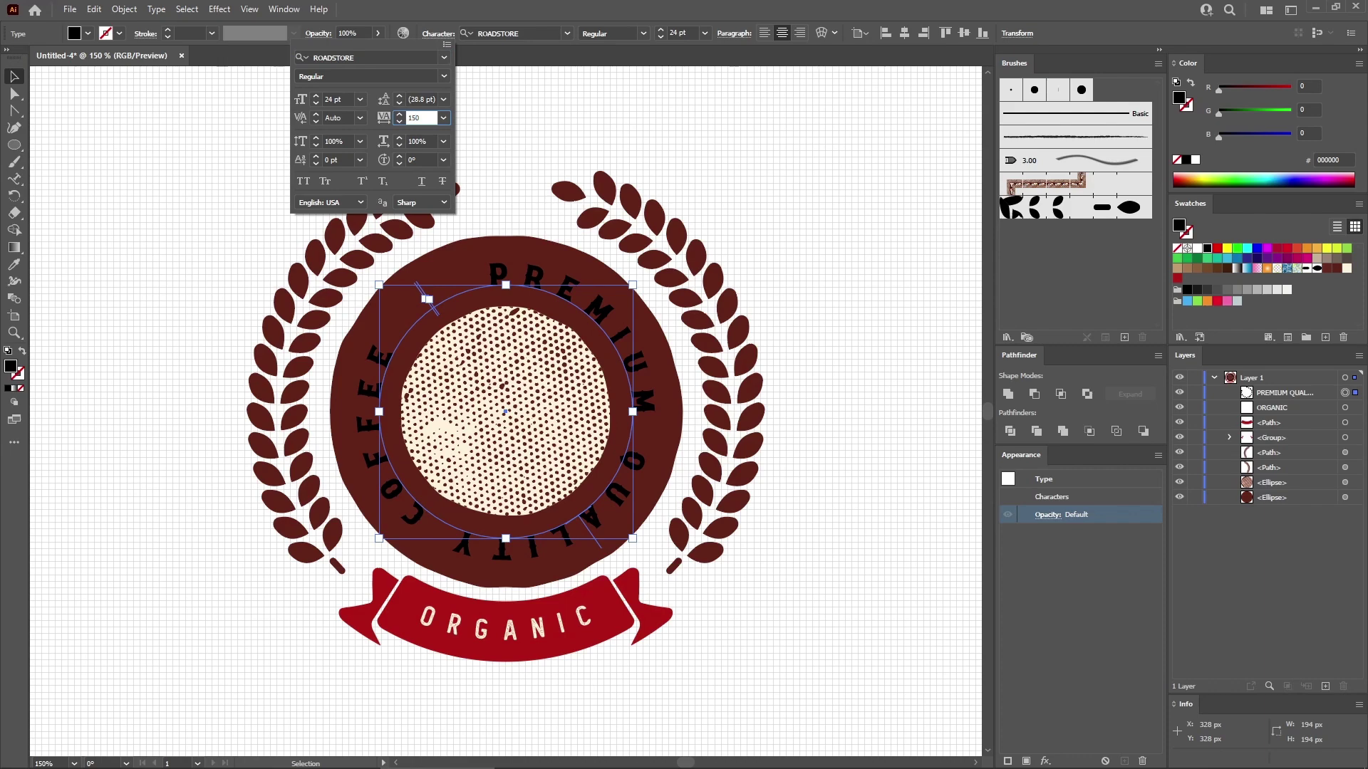
{"action": "key", "text": "Return"}
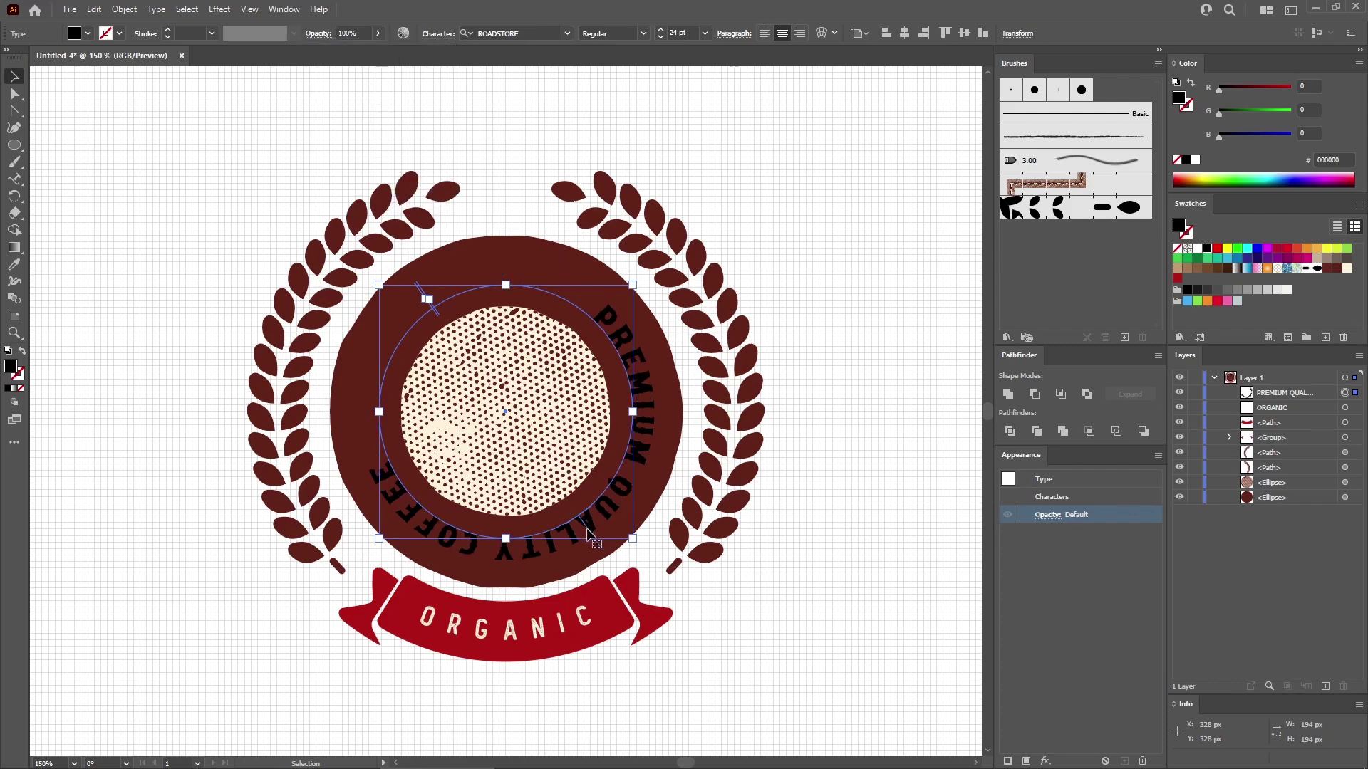
- Slide the PREMIUM QUALITY COFFEE text along its path to center it over the badge's upper arc, and fill it with the cream swatch
{"action": "left_click_drag", "start_coordinate": [599, 546], "coordinate": [509, 244]}
{"action": "left_click", "coordinate": [1347, 268]}
{"action": "left_click", "coordinate": [889, 250]}
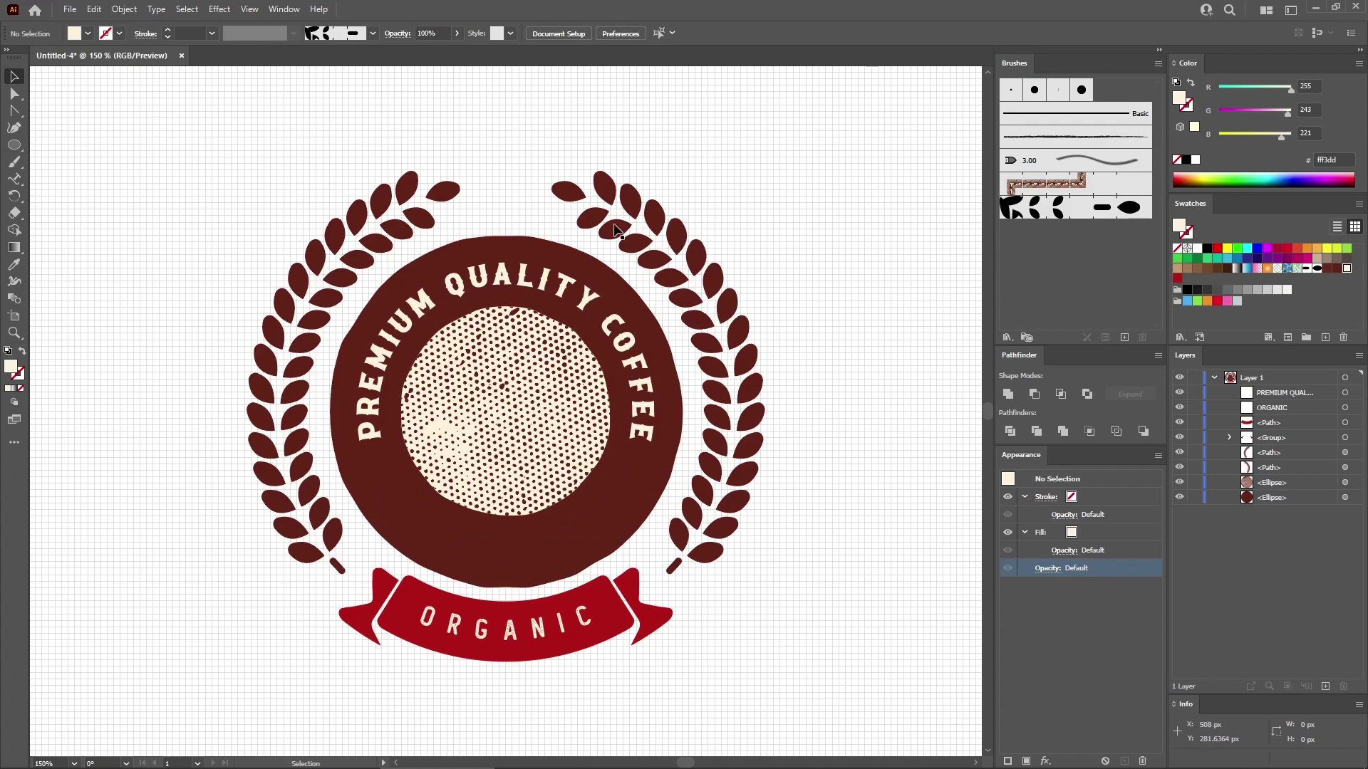
- Create a 236 x 236 px circle with the Ellipse tool and center it horizontally and vertically on the artboard
{"action": "left_click", "coordinate": [14, 144]}
{"action": "left_click", "coordinate": [275, 234]}
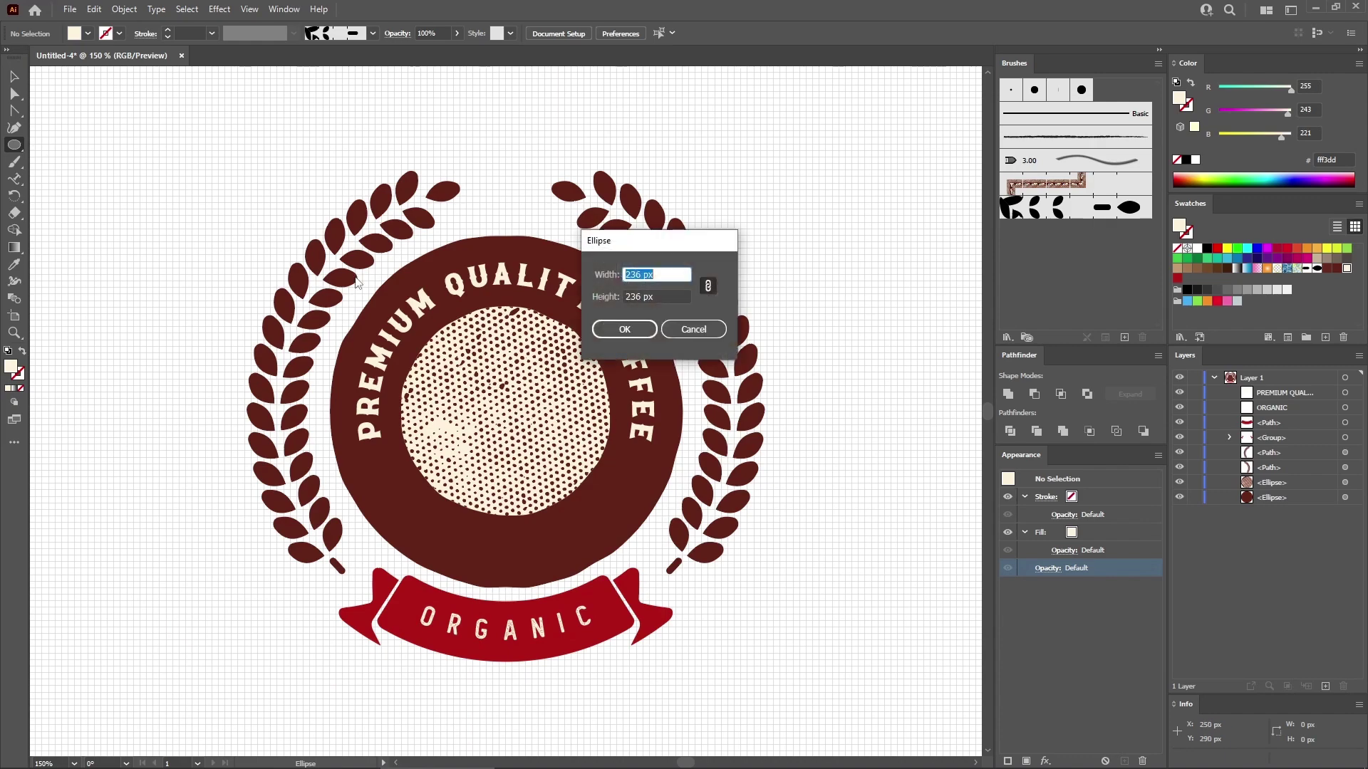
{"action": "left_click", "coordinate": [621, 328]}
{"action": "left_click", "coordinate": [615, 32]}
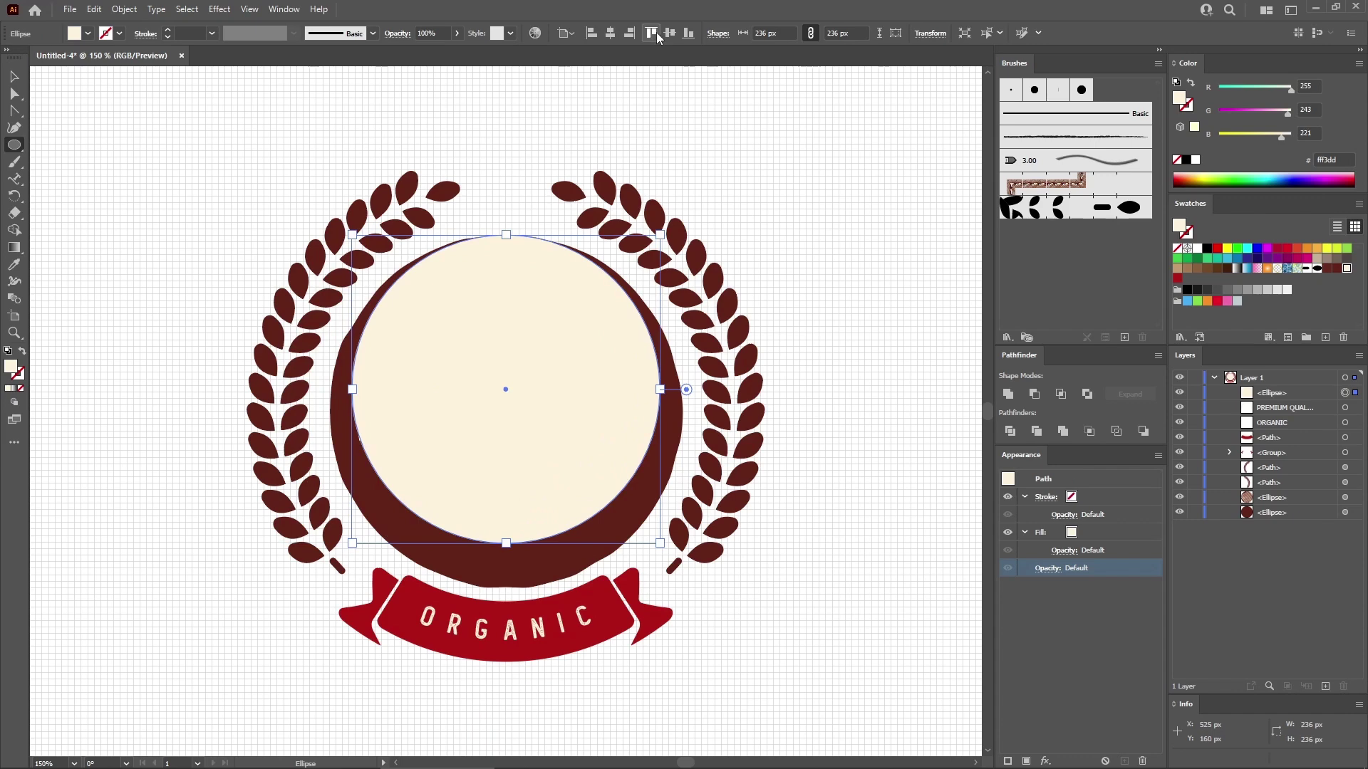
{"action": "left_click", "coordinate": [670, 34]}
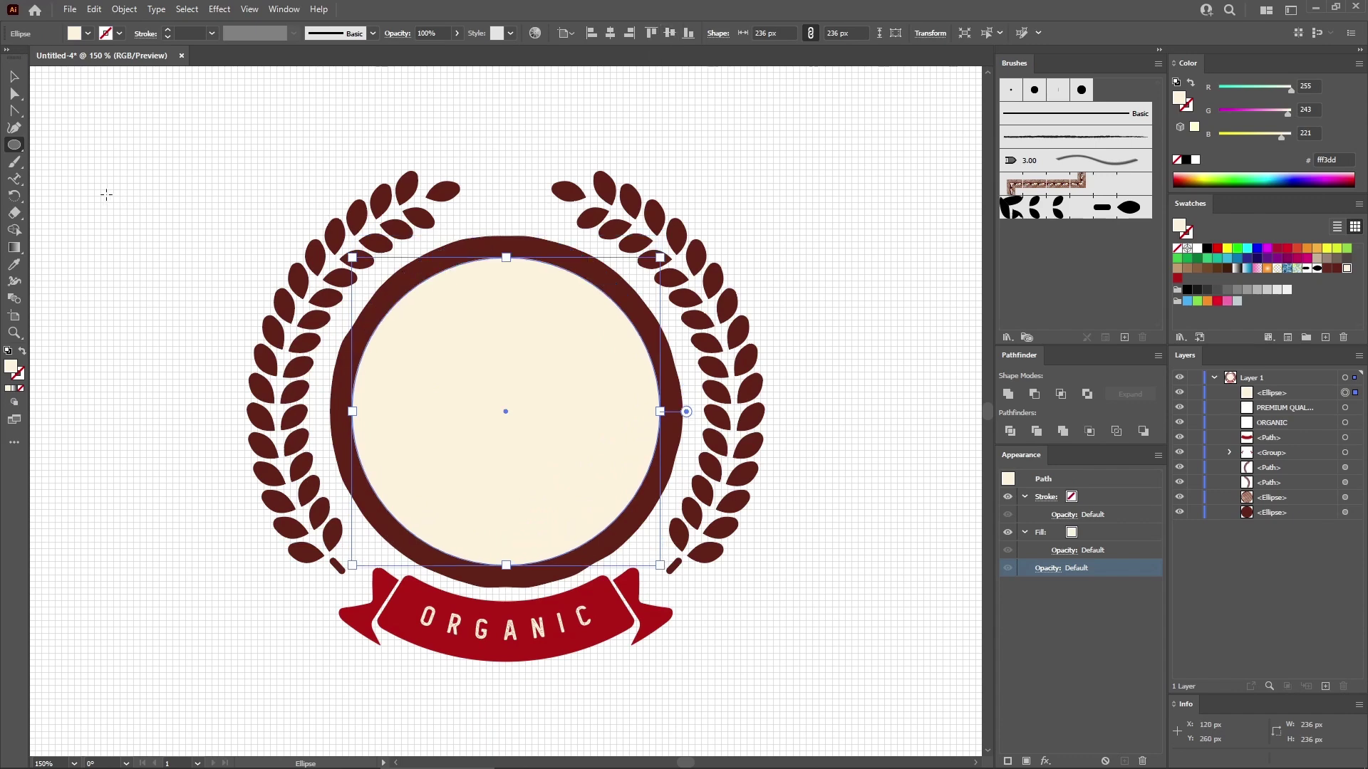
- Add the text BREWING SINCE 1942 along the 236 px circle and flip it inside, centered on the lower arc
{"action": "left_click", "coordinate": [14, 178]}
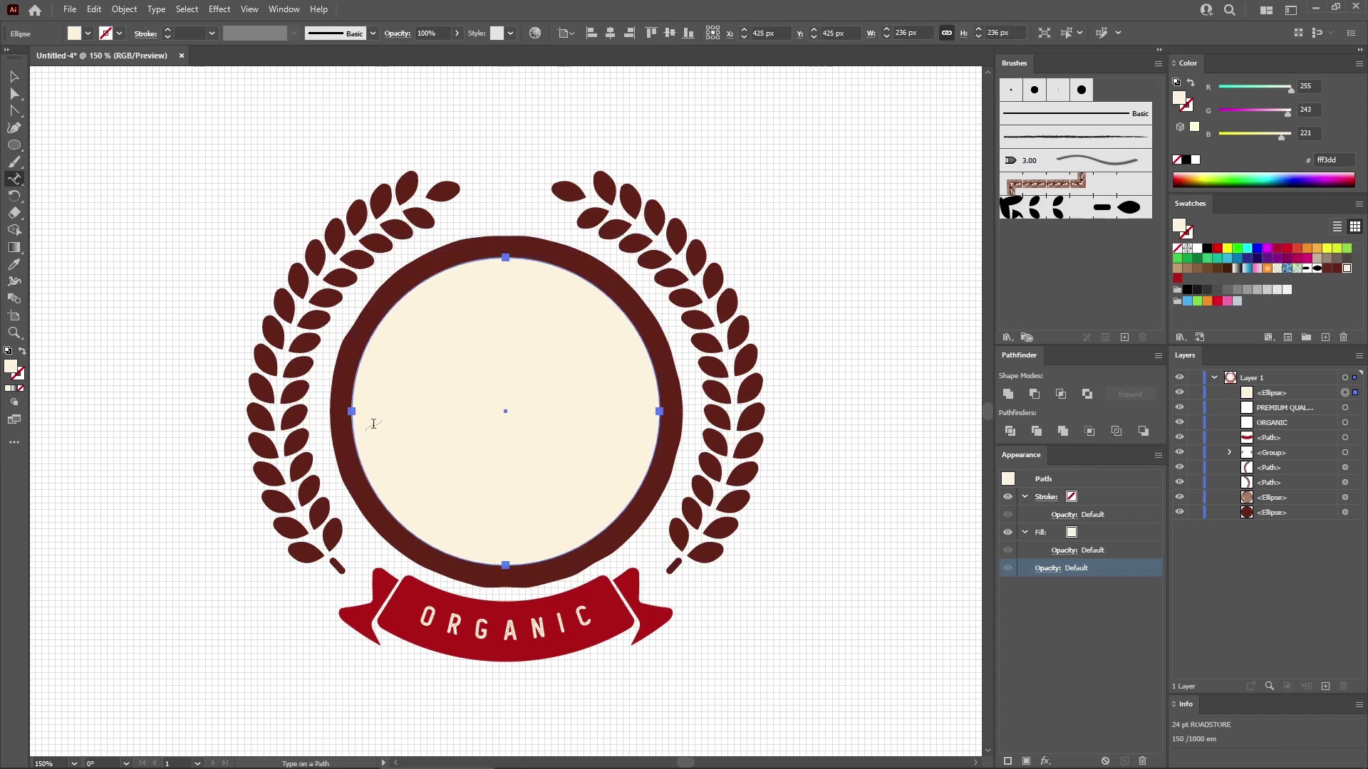
{"action": "left_click", "coordinate": [363, 465]}
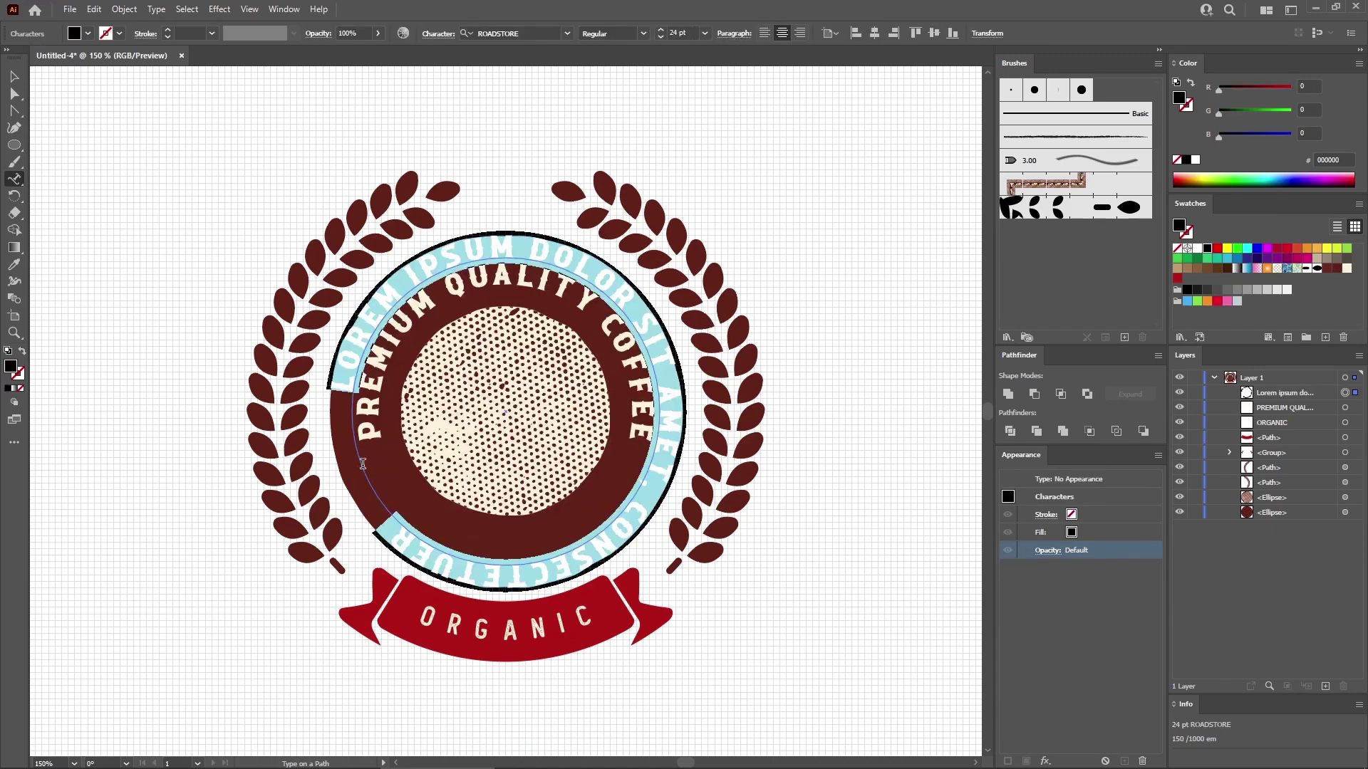
{"action": "type", "text": "BREWING SINCE 1942"}
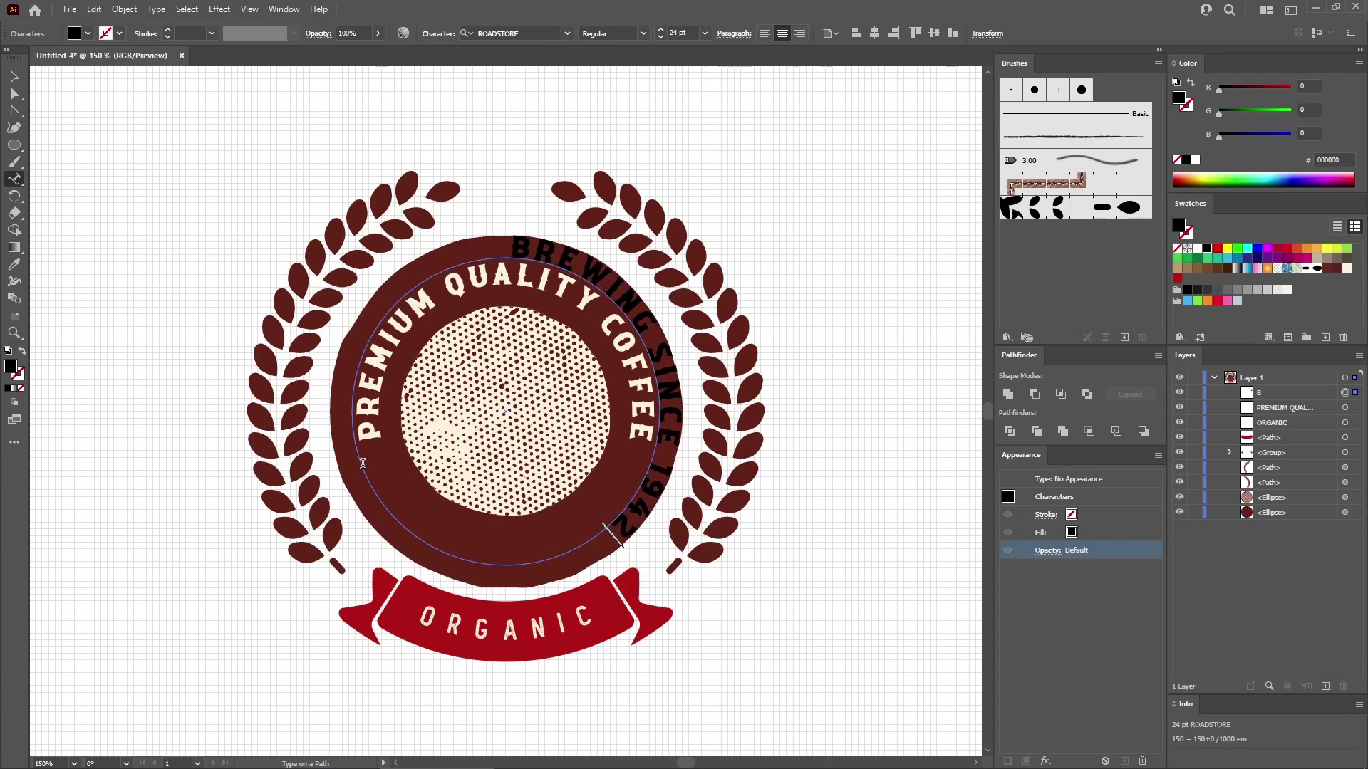
{"action": "key", "text": "Escape"}
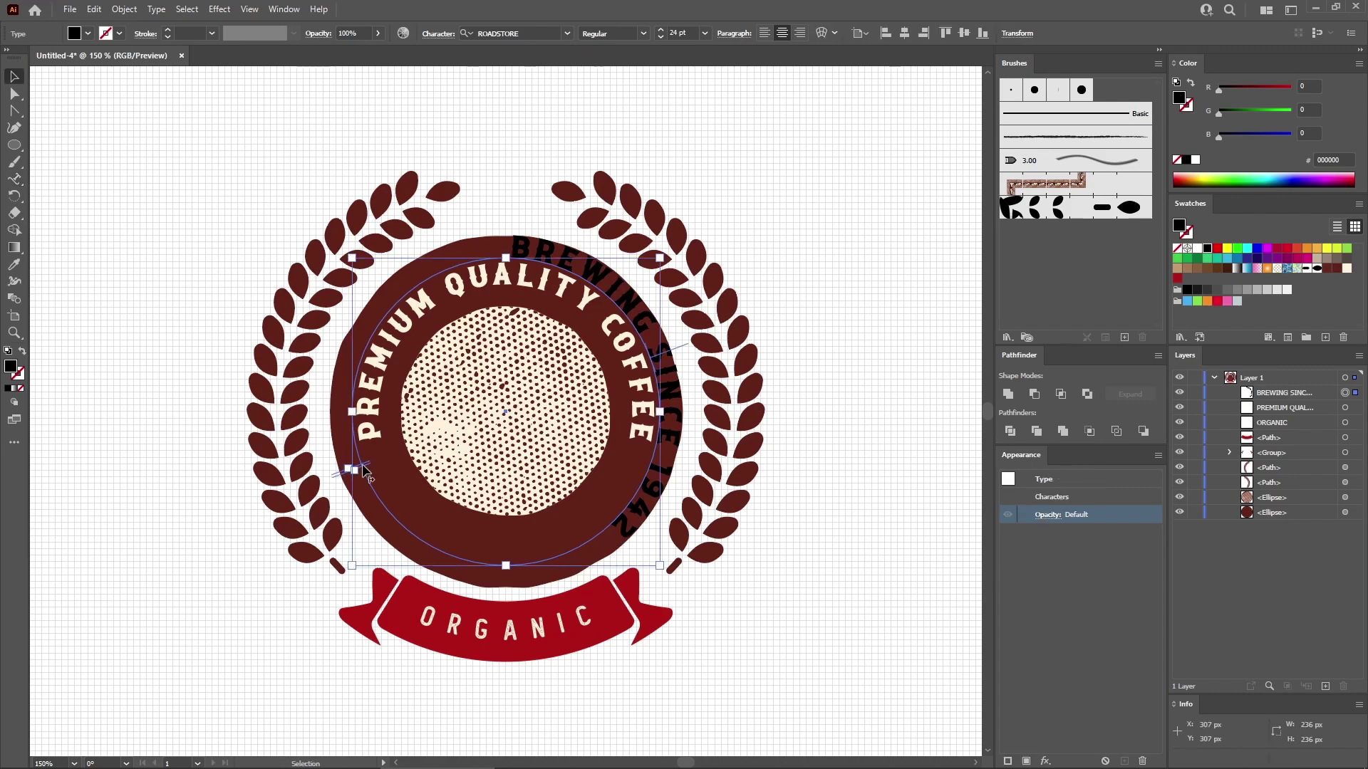
{"action": "left_click_drag", "start_coordinate": [680, 351], "coordinate": [507, 517]}
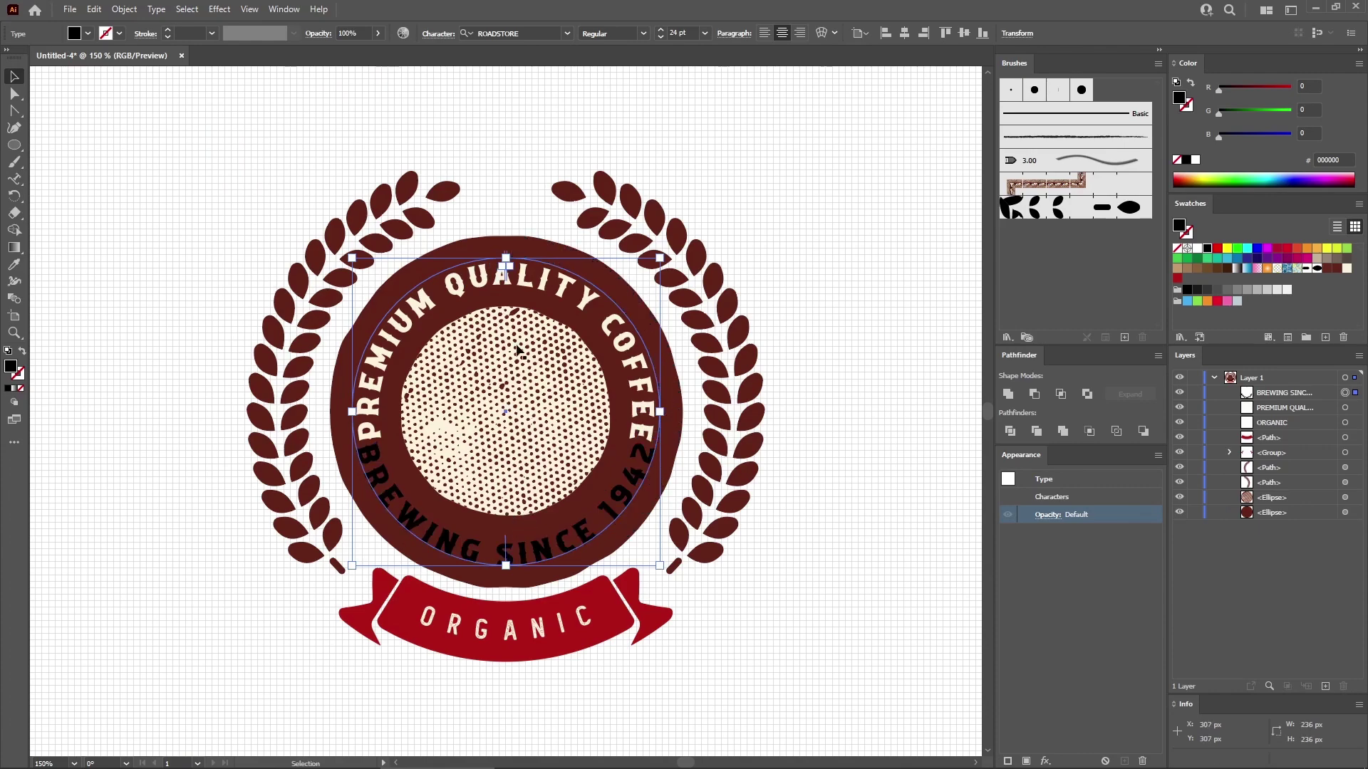
- Set the BREWING SINCE 1942 text to The Foregen Rough Two and fill it with the cream swatch
{"action": "left_click", "coordinate": [531, 33]}
{"action": "type", "text": "fore"}
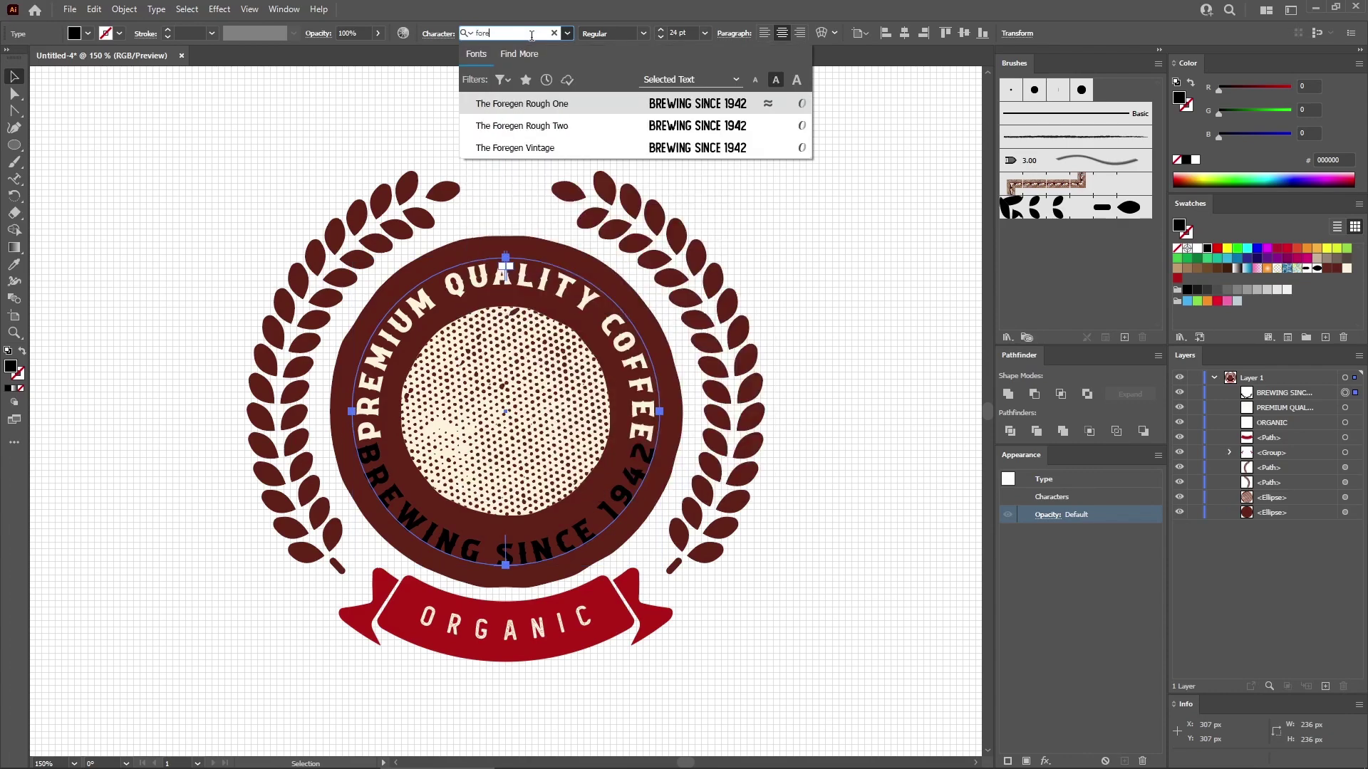
{"action": "left_click", "coordinate": [523, 126]}
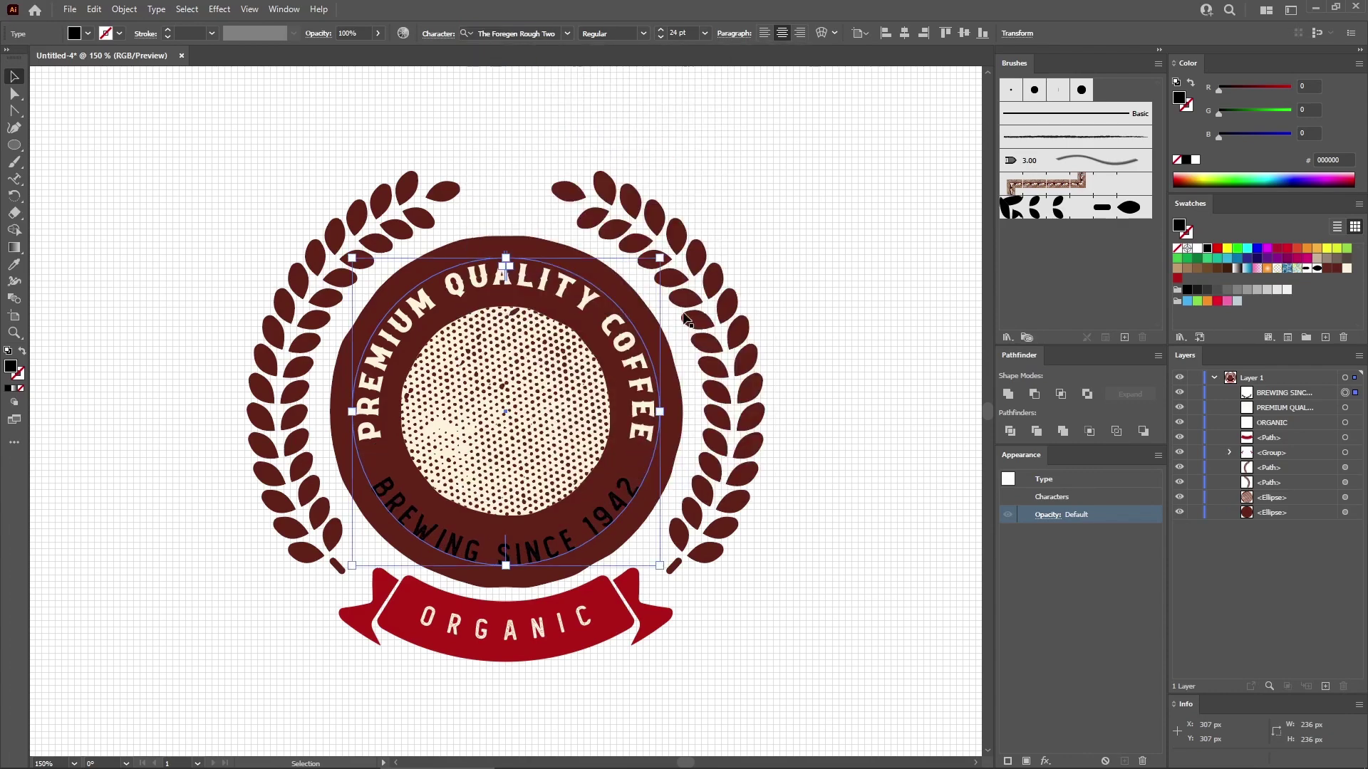
{"action": "left_click", "coordinate": [1347, 269]}
{"action": "left_click", "coordinate": [813, 500]}
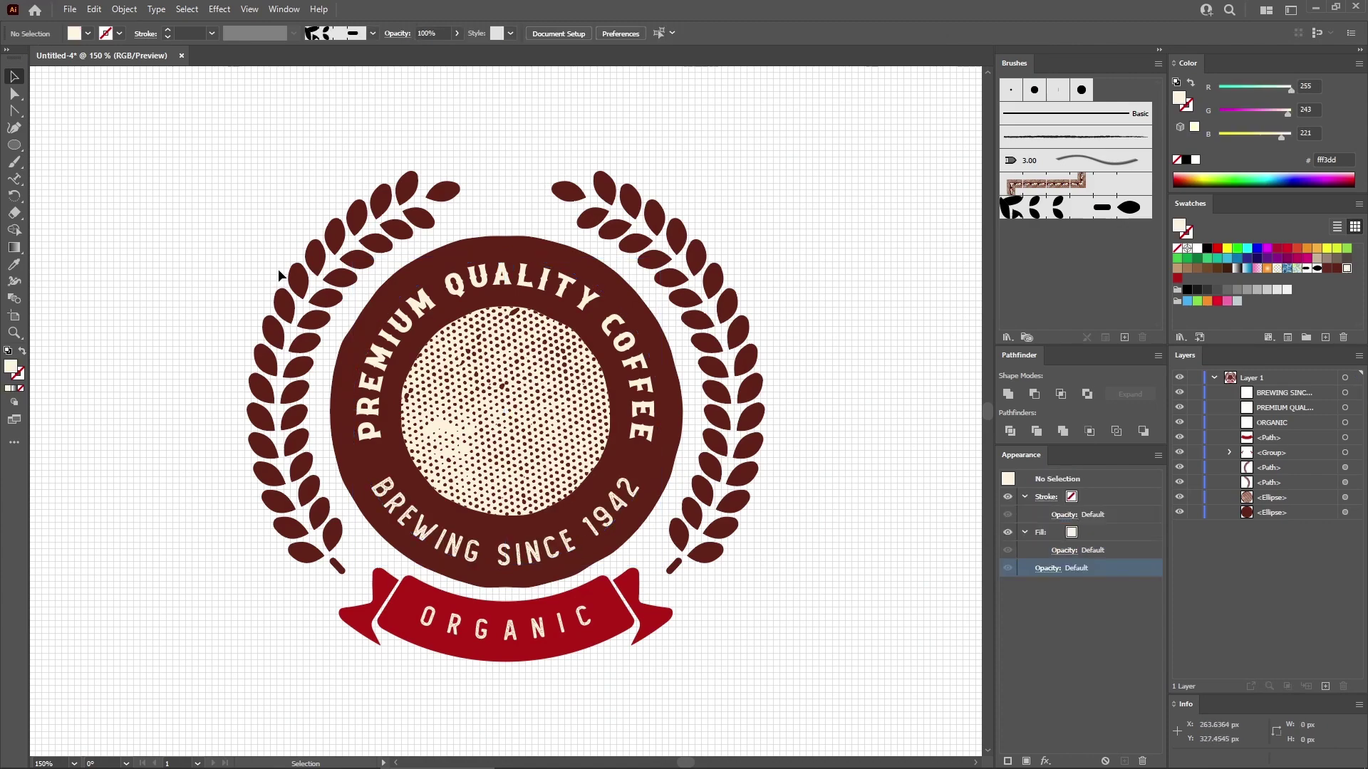
- Create a 40 x 10 px rectangle above the badge, between the wreath tips, and fill it with the red swatch
{"action": "left_click", "coordinate": [14, 146]}
{"action": "left_click_drag", "start_coordinate": [19, 151], "coordinate": [46, 143]}
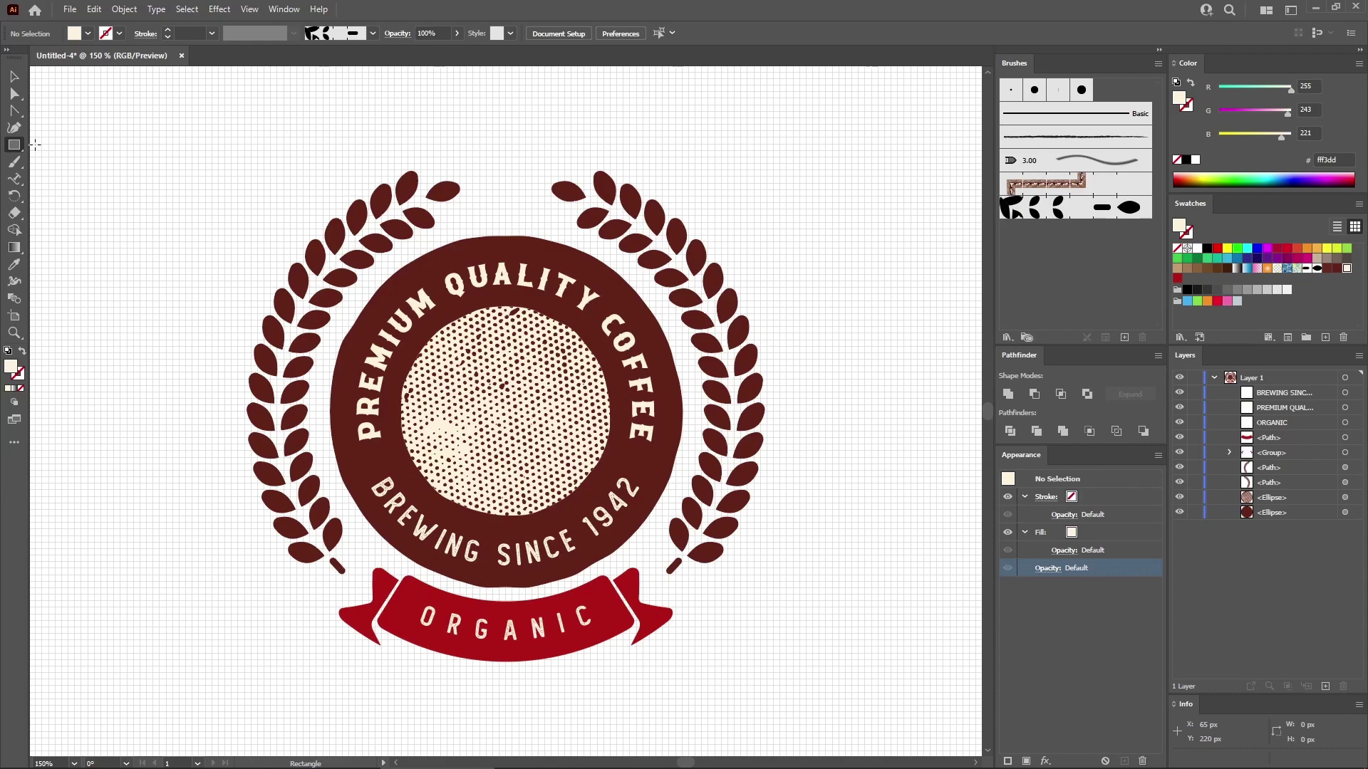
{"action": "left_click", "coordinate": [476, 193]}
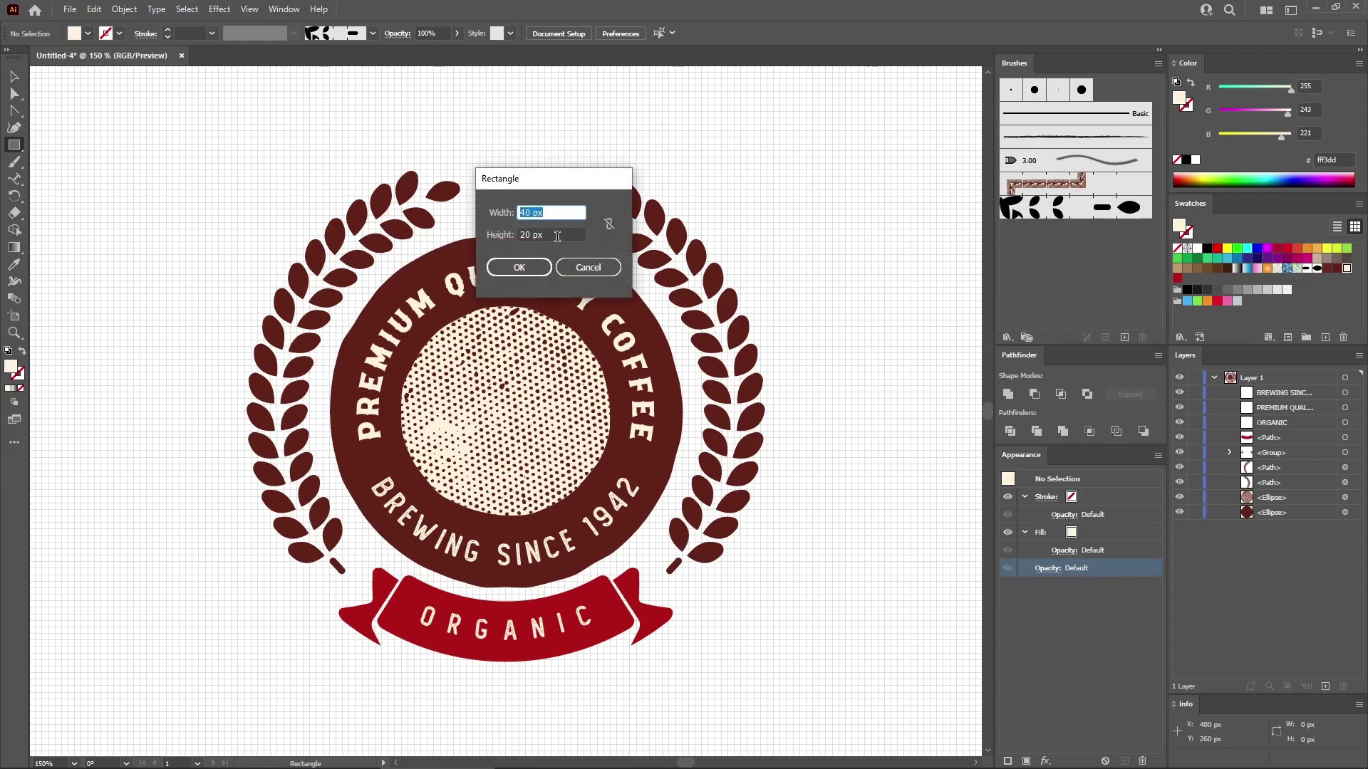
{"action": "key", "text": "Tab"}
{"action": "type", "text": "10"}
{"action": "key", "text": "Return"}
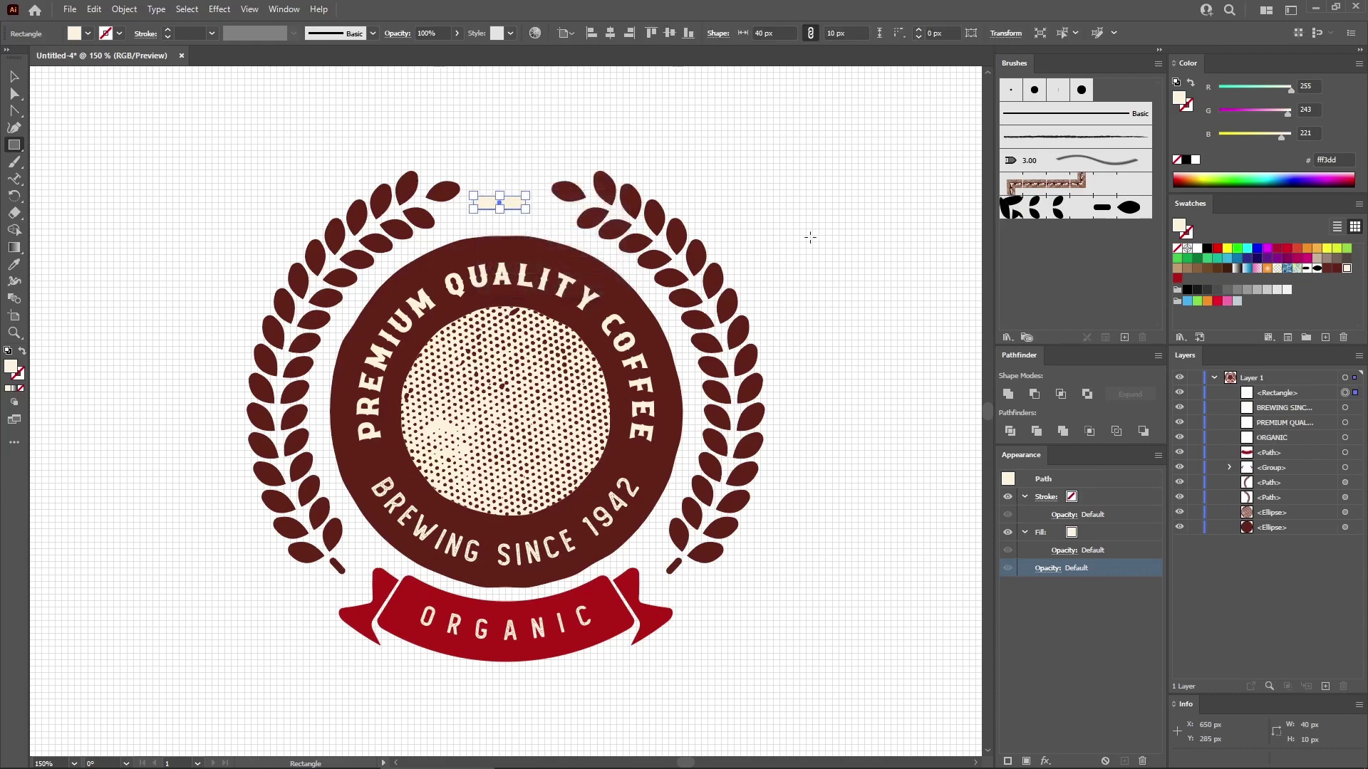
{"action": "left_click", "coordinate": [1177, 279]}
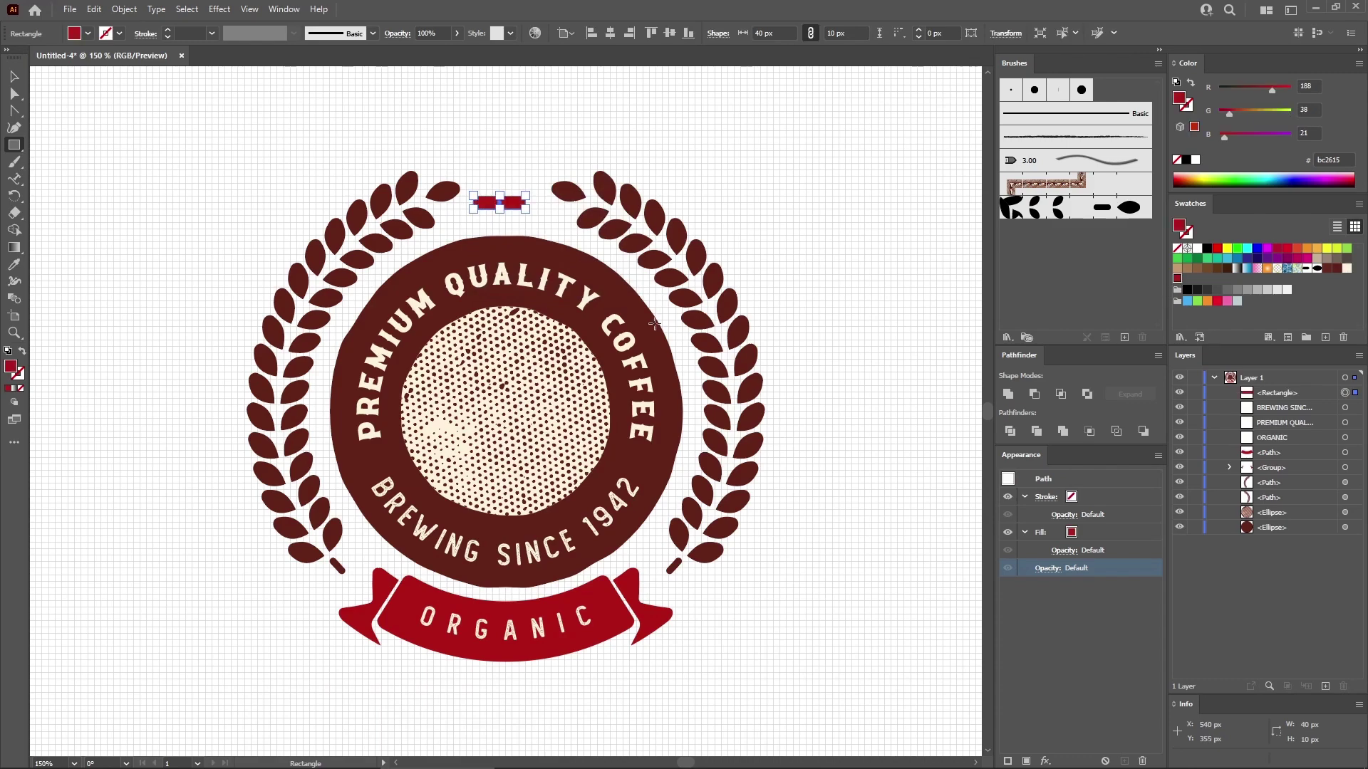
- Draw a 40 x 20 px rectangle just above the red bar and add left, middle and right anchor points along its top edge
{"action": "key", "text": "ctrl+equal"}
{"action": "key", "text": "ctrl+equal"}
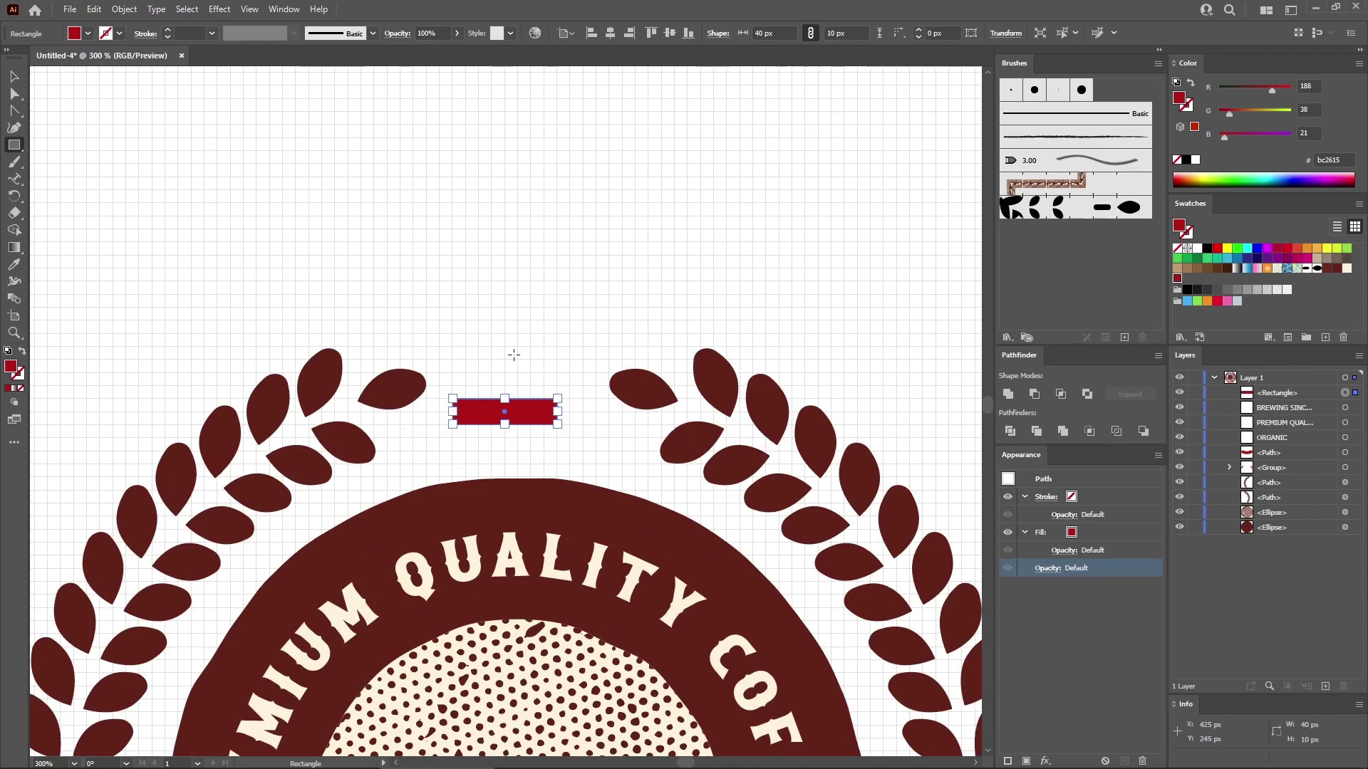
{"action": "left_click_drag", "start_coordinate": [454, 385], "coordinate": [559, 334]}
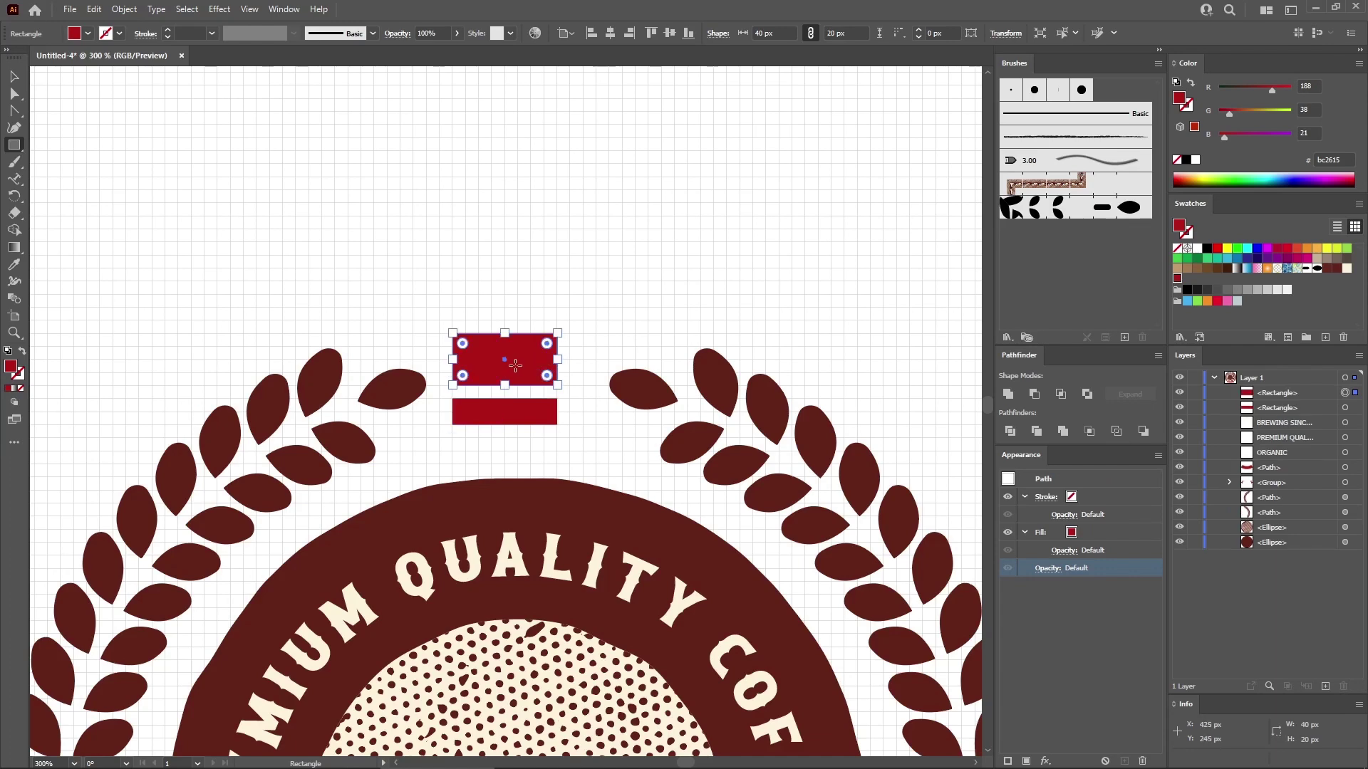
{"action": "key", "text": "plus"}
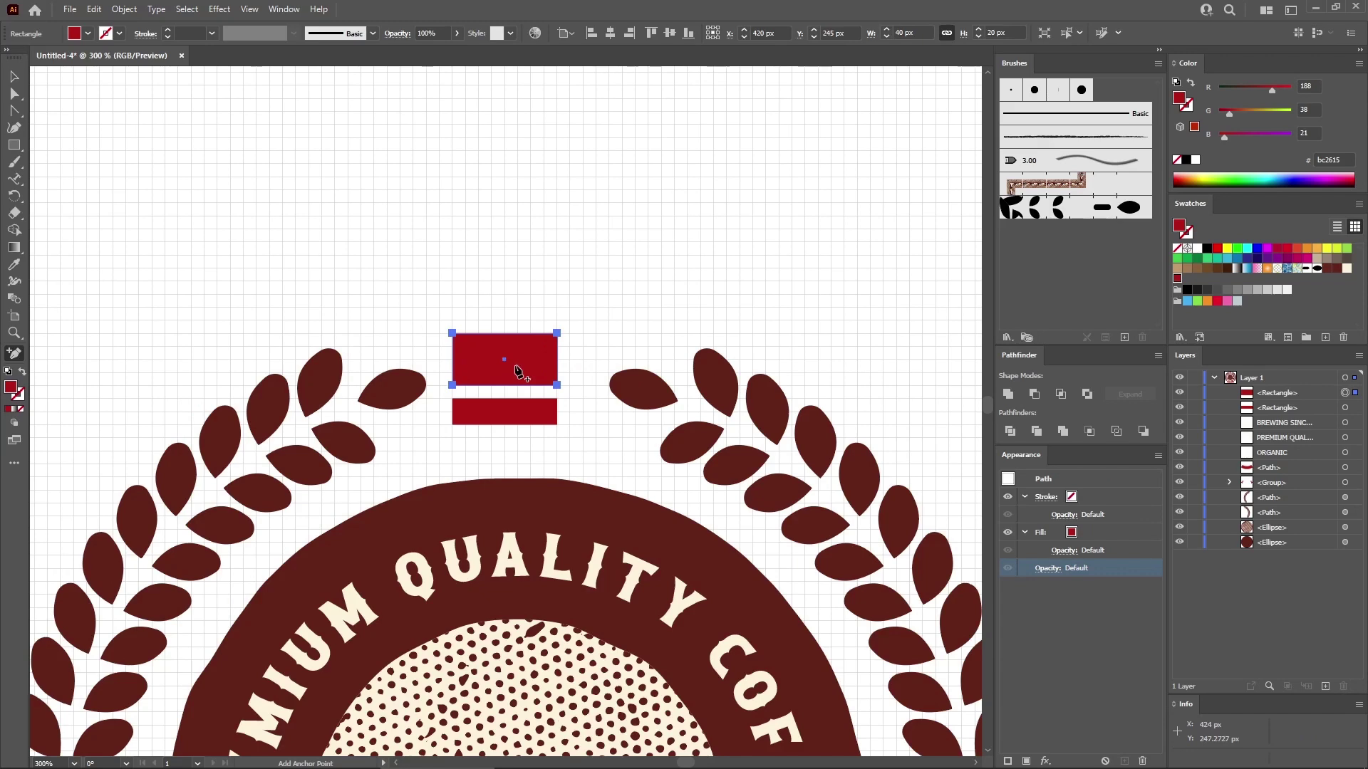
{"action": "left_click", "coordinate": [466, 333]}
{"action": "left_click", "coordinate": [504, 332]}
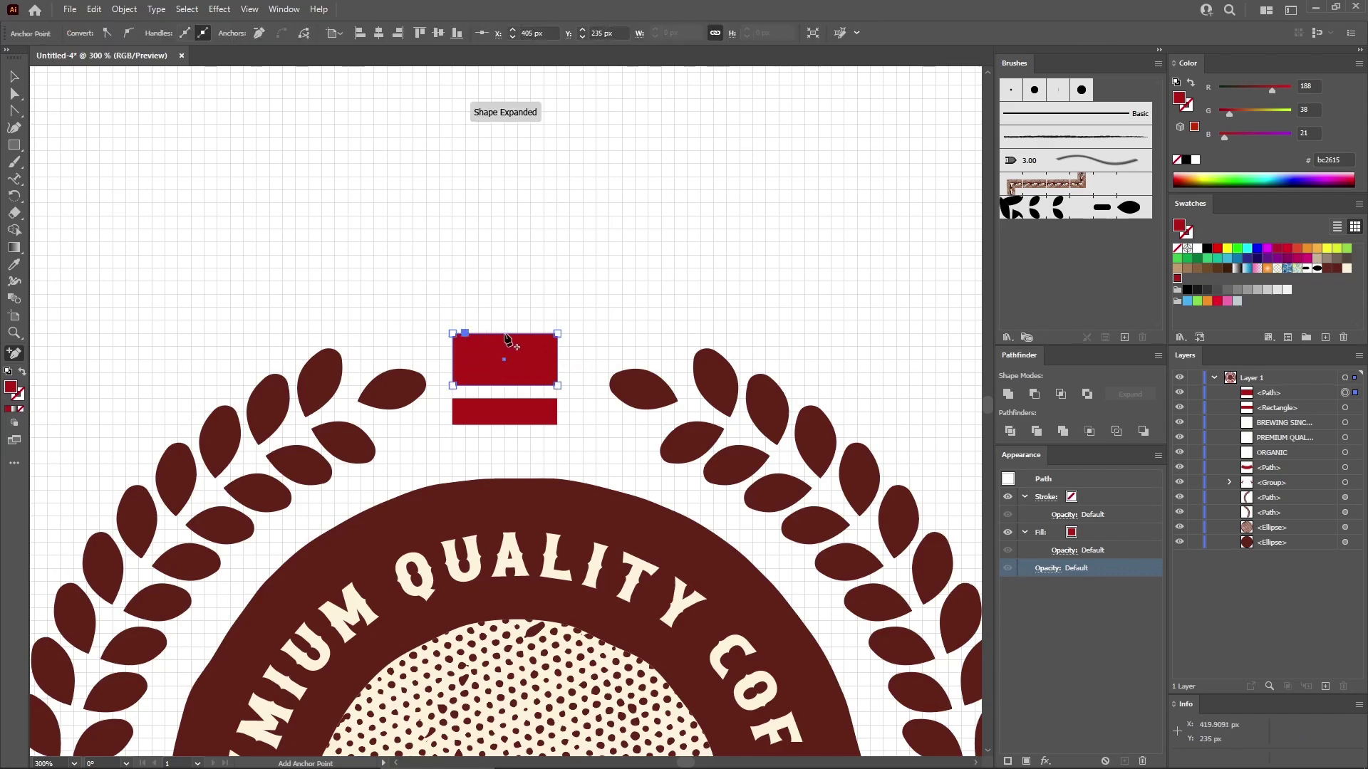
{"action": "left_click", "coordinate": [543, 334]}
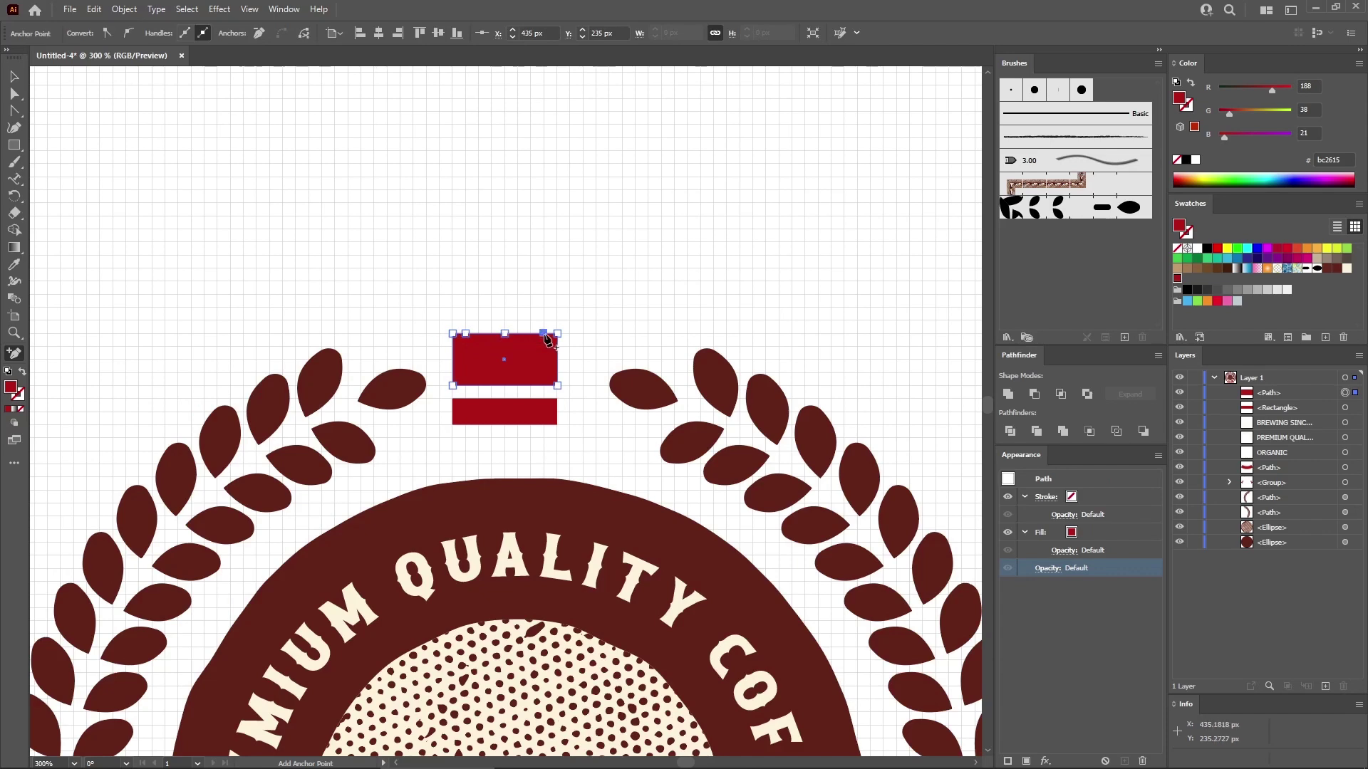
- Shape the upper rectangle into a crown by raising its middle top anchor 25 px and moving both top corners 10 px outward and up
{"action": "left_click", "coordinate": [20, 92]}
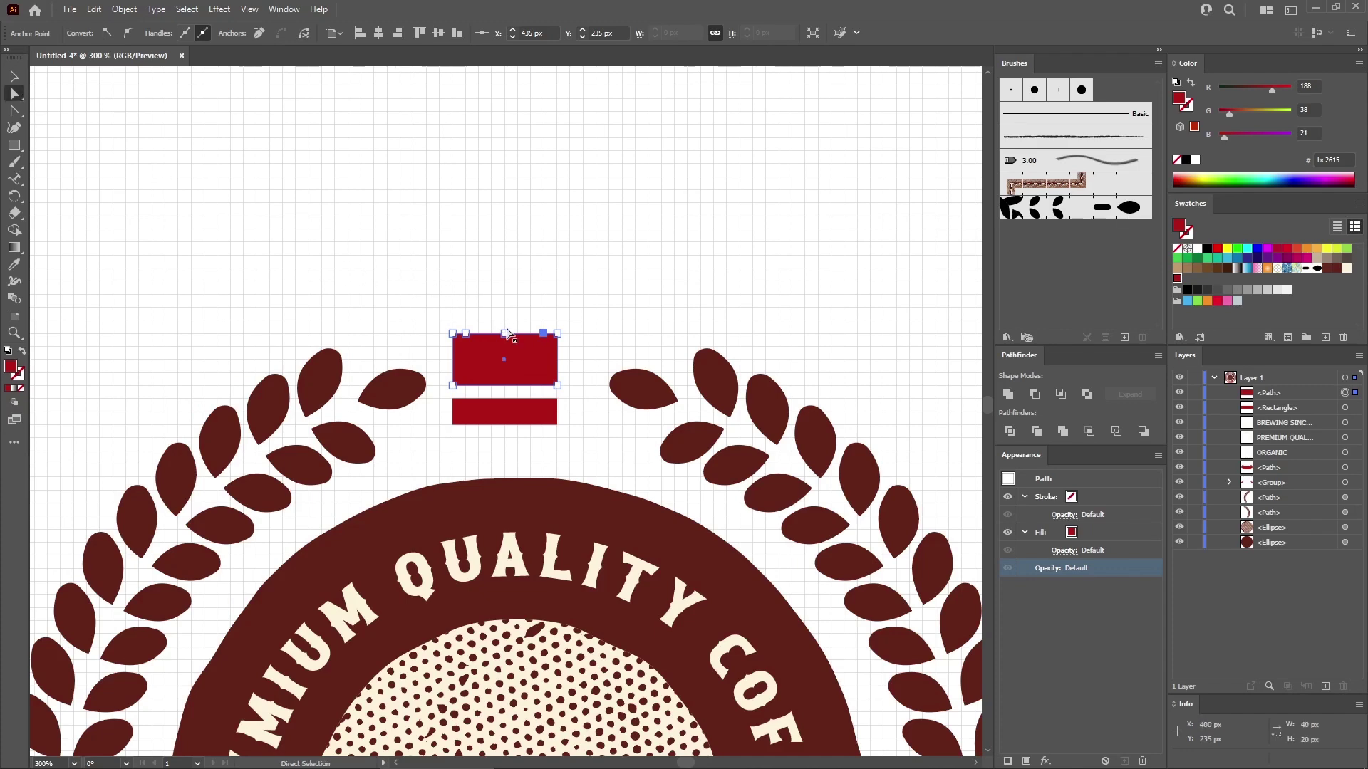
{"action": "left_click_drag", "start_coordinate": [505, 333], "coordinate": [504, 273]}
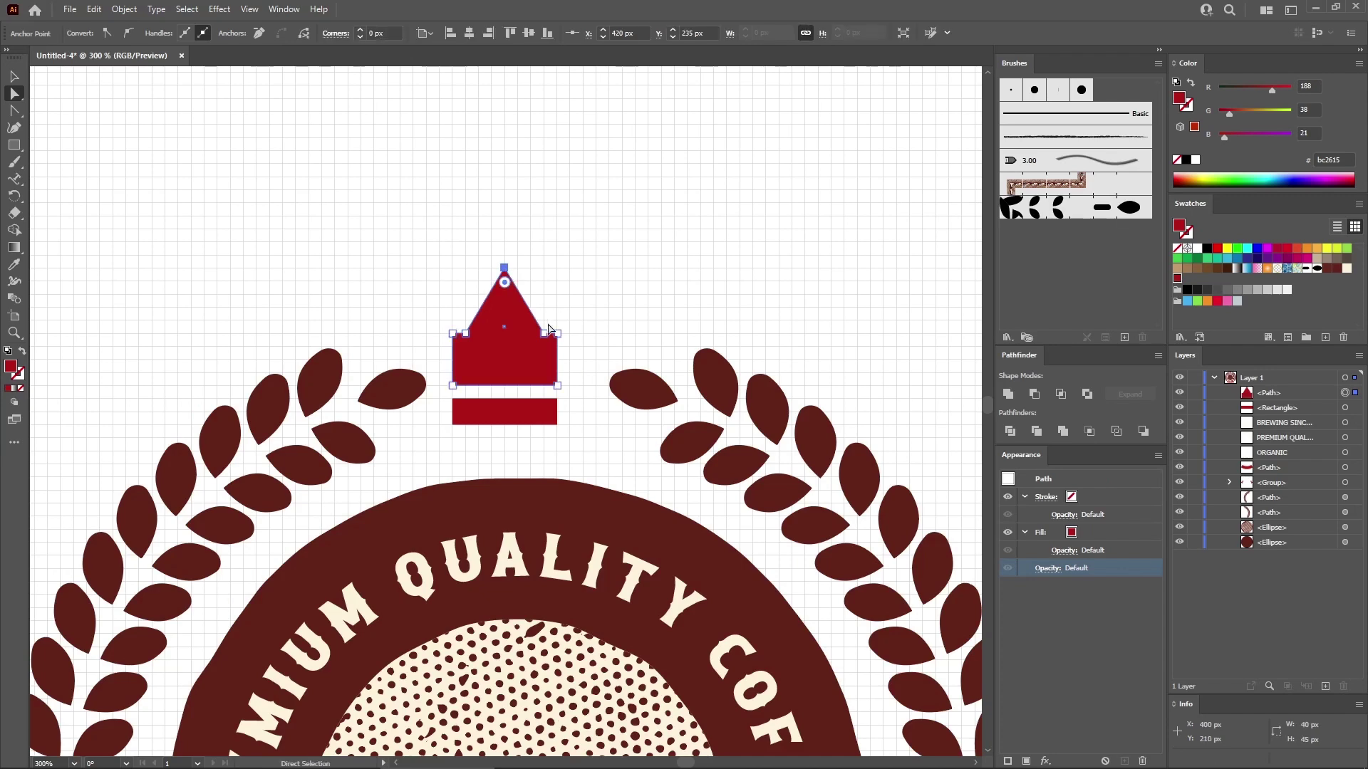
{"action": "left_click", "coordinate": [557, 334]}
{"action": "left_click_drag", "start_coordinate": [558, 335], "coordinate": [583, 308]}
{"action": "left_click", "coordinate": [453, 333]}
{"action": "left_click_drag", "start_coordinate": [456, 338], "coordinate": [427, 314]}
- Move the crown and the bar beneath it together 5 px to the right, centering them above the badge
{"action": "left_click", "coordinate": [504, 348]}
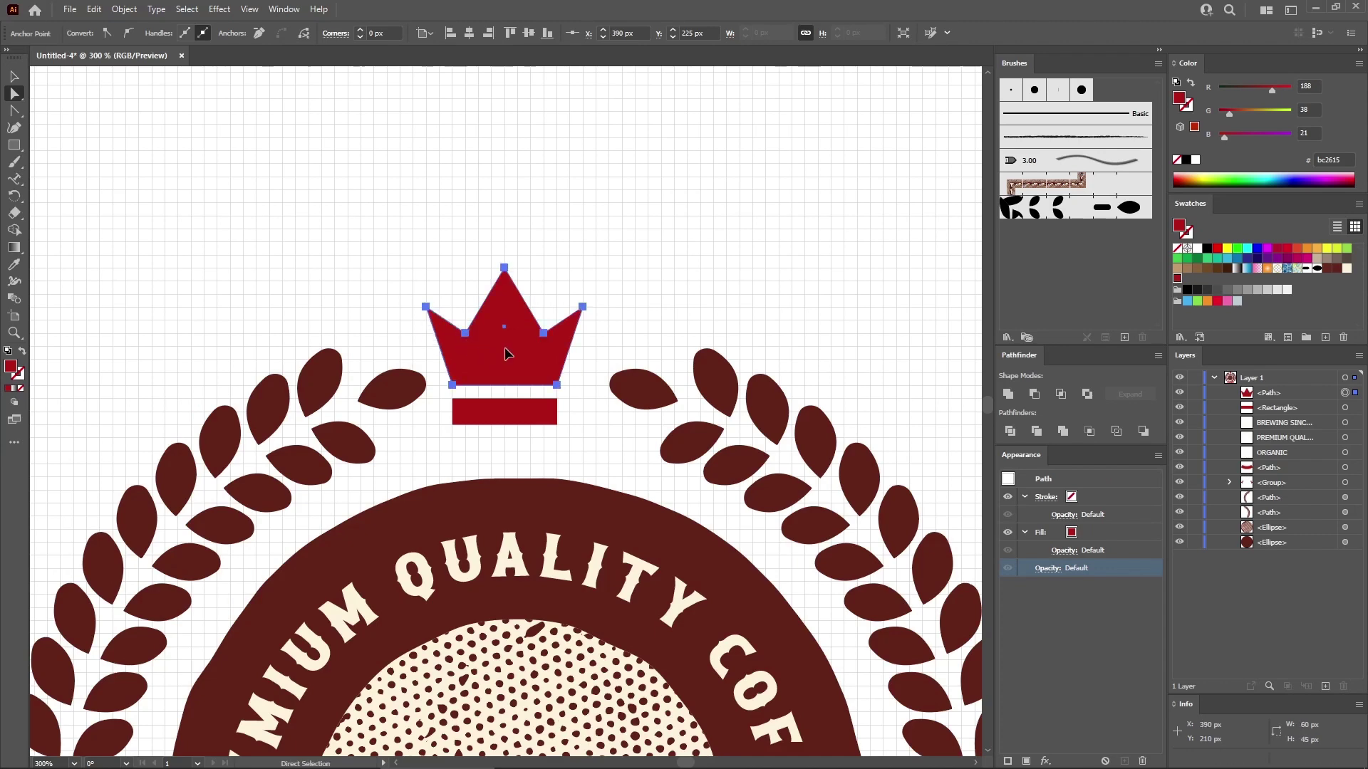
{"action": "left_click", "coordinate": [514, 414], "text": "shift"}
{"action": "left_click_drag", "start_coordinate": [514, 355], "coordinate": [525, 361]}
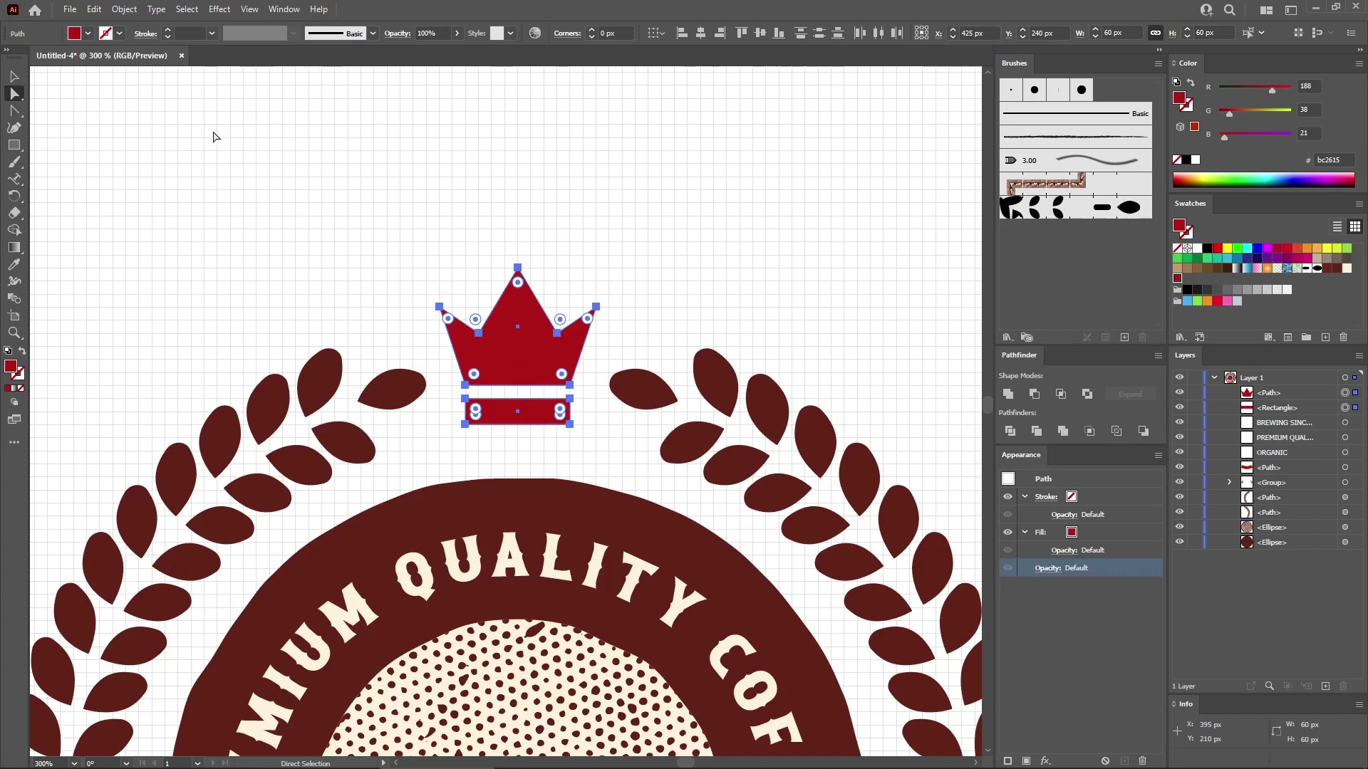
- Combine the crown and its bar into a compound path and round its corners to 3 px
{"action": "left_click", "coordinate": [125, 9]}
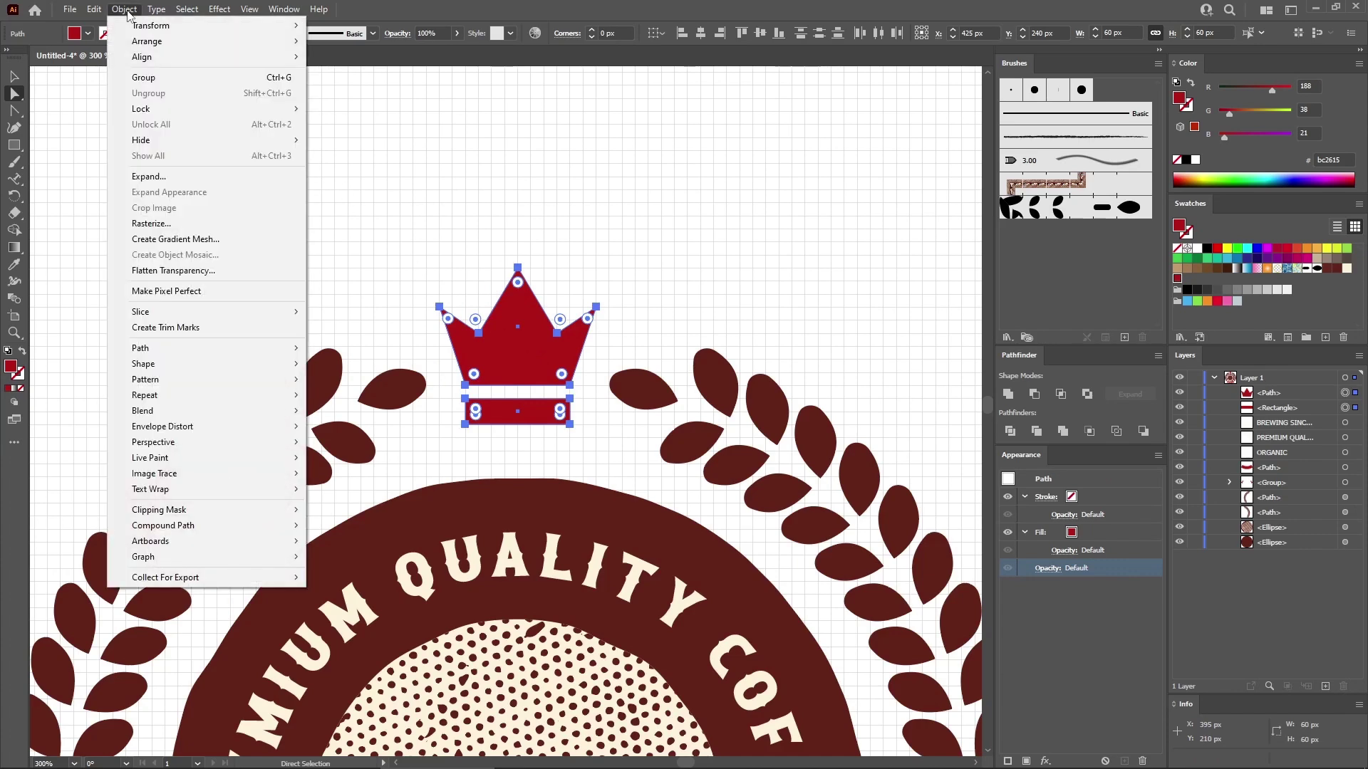
{"action": "mouse_move", "coordinate": [198, 534]}
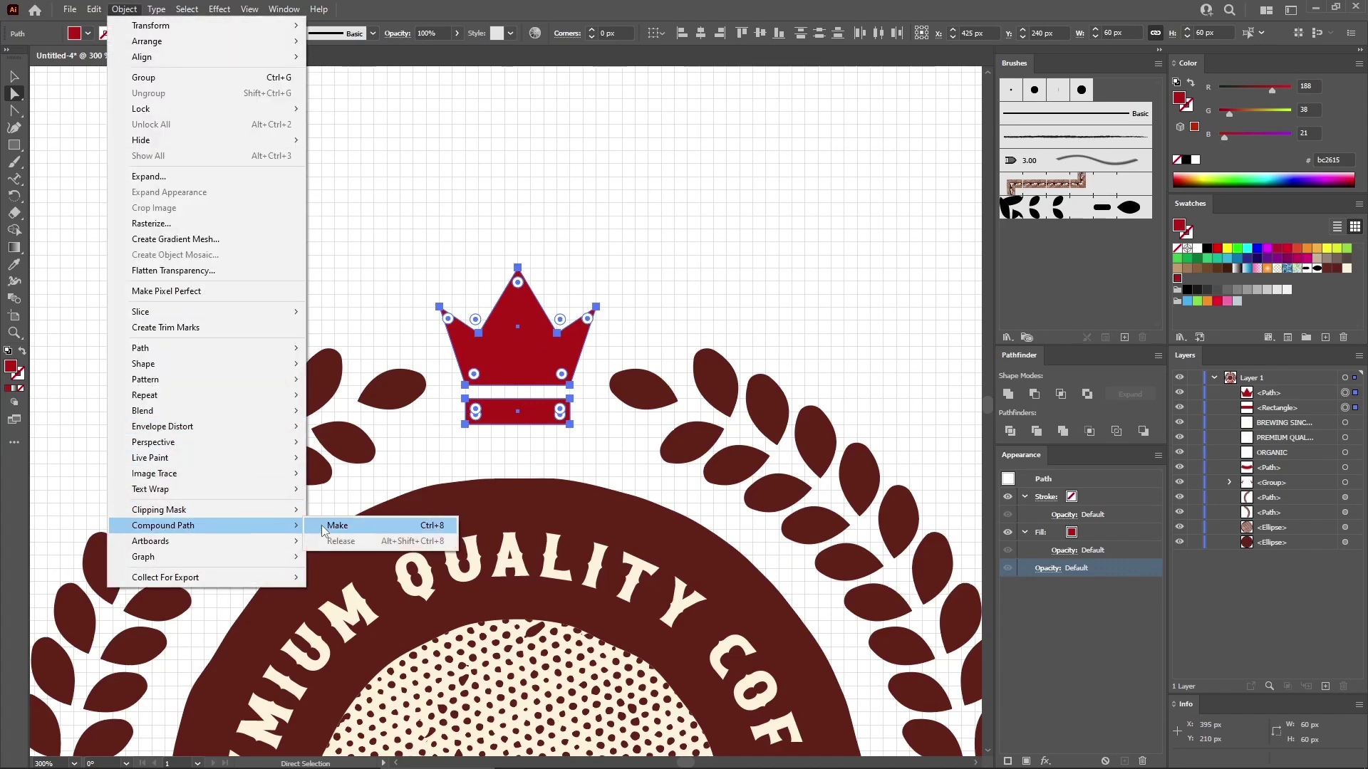
{"action": "left_click", "coordinate": [328, 525]}
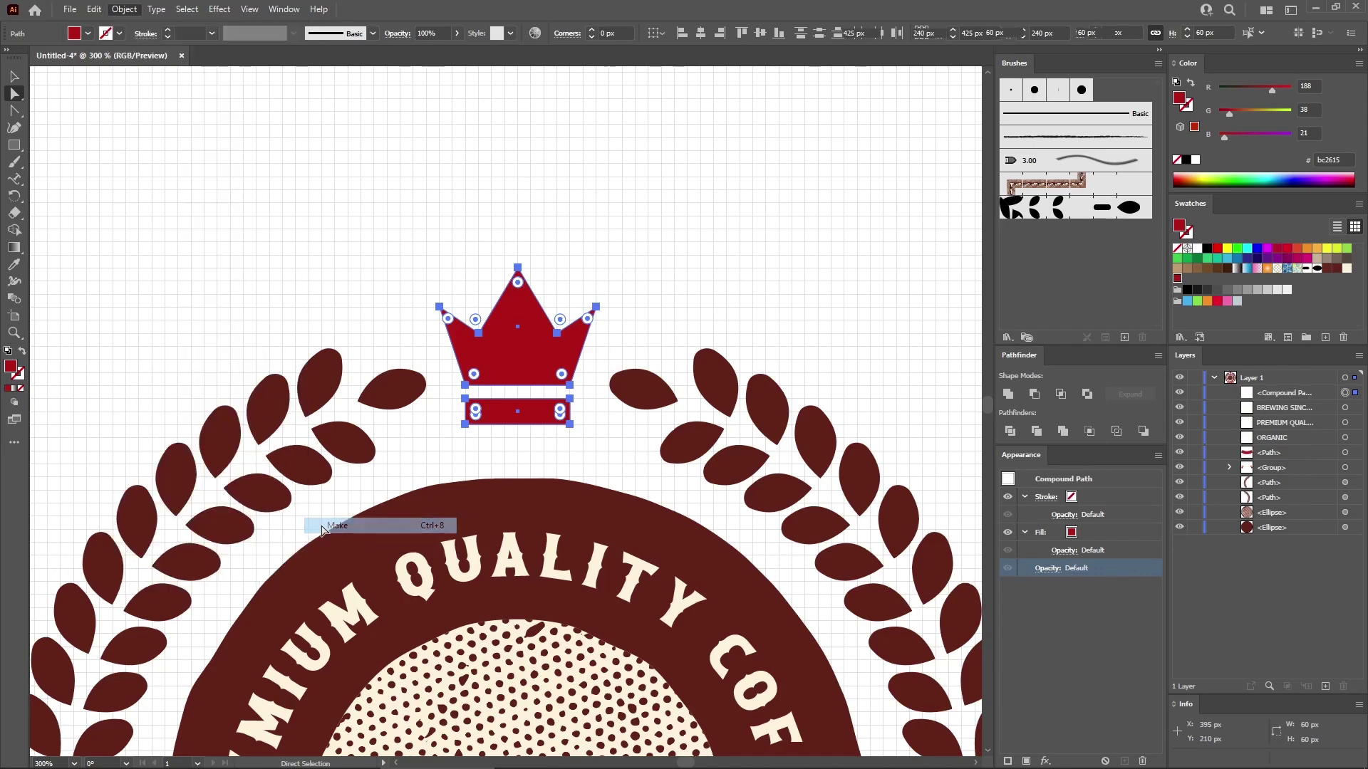
{"action": "left_click", "coordinate": [617, 34]}
{"action": "type", "text": "3"}
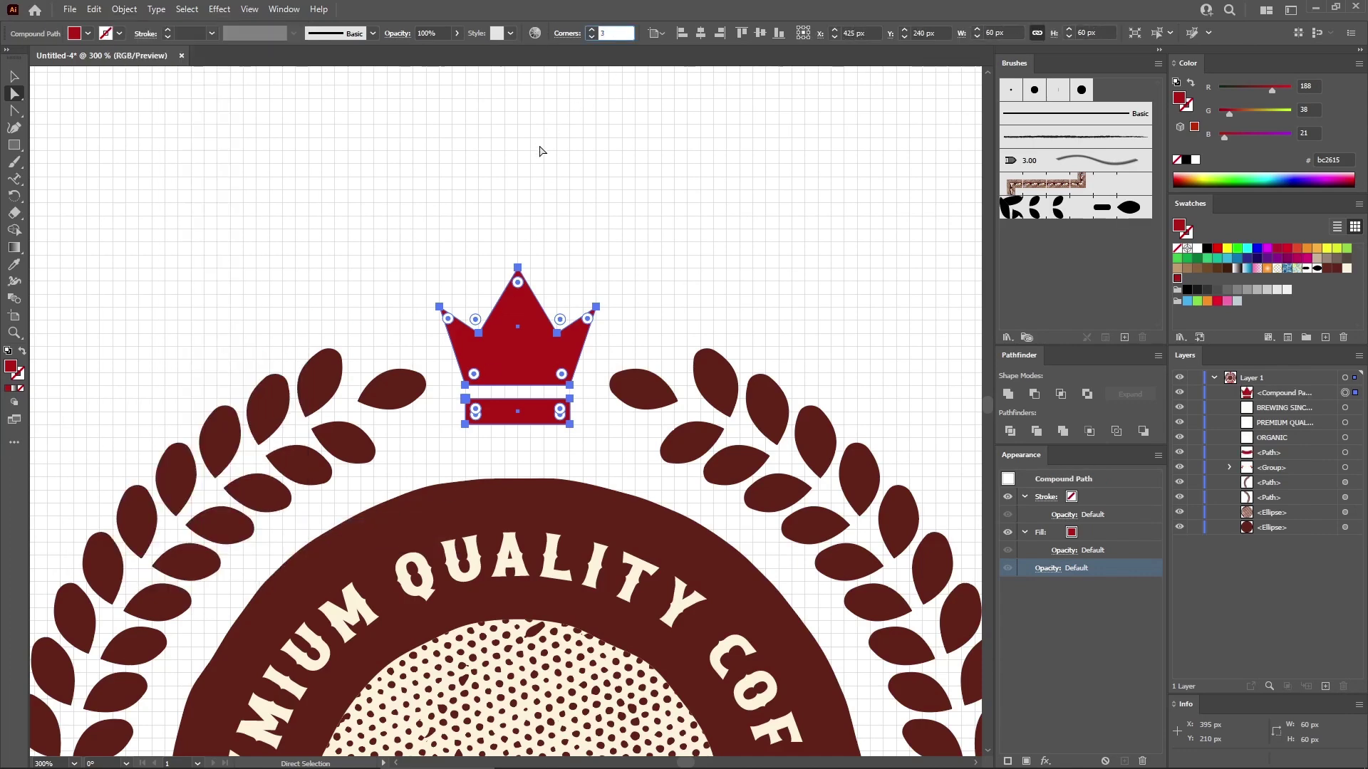
{"action": "key", "text": "Return"}
- Apply a Roughen effect to the crown with an absolute size of 1 px, detail 3/in and smooth points
{"action": "left_click", "coordinate": [220, 10]}
{"action": "mouse_move", "coordinate": [260, 131]}
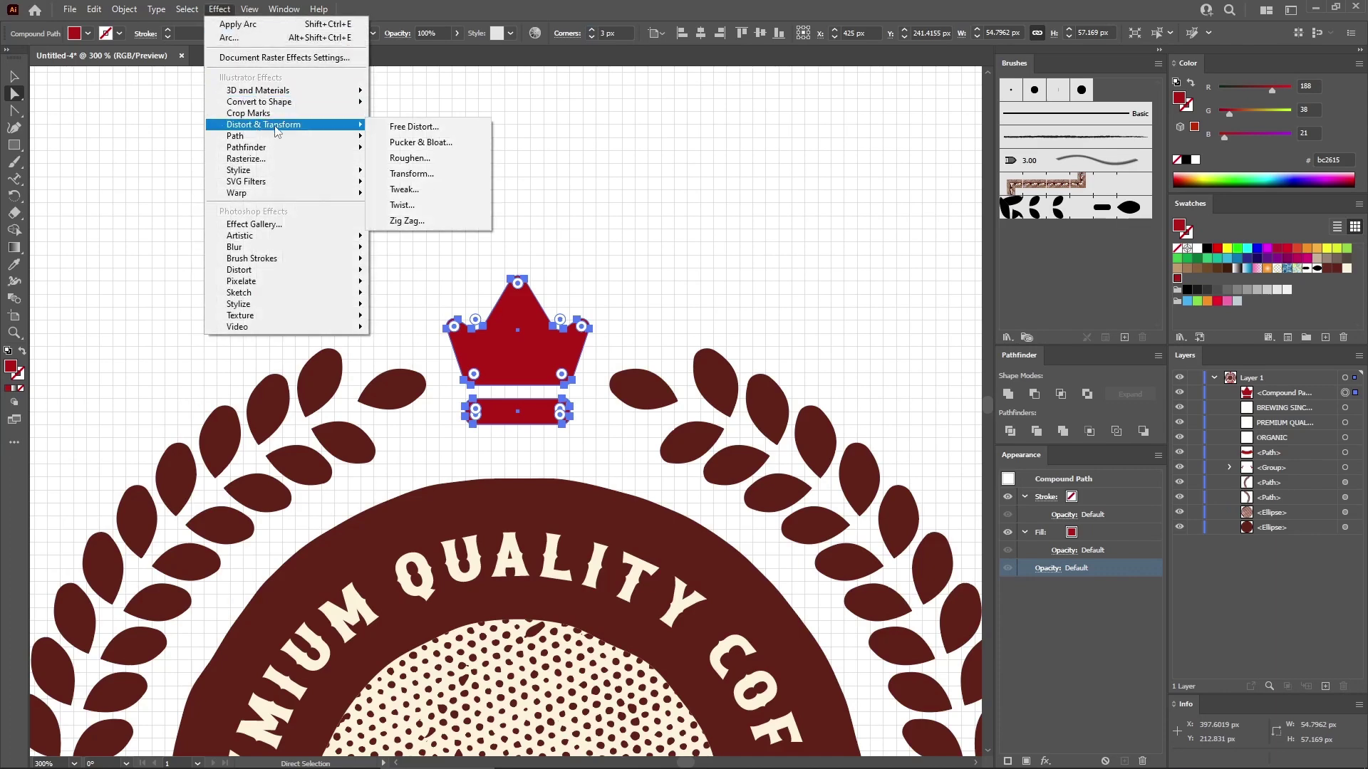
{"action": "left_click", "coordinate": [410, 161]}
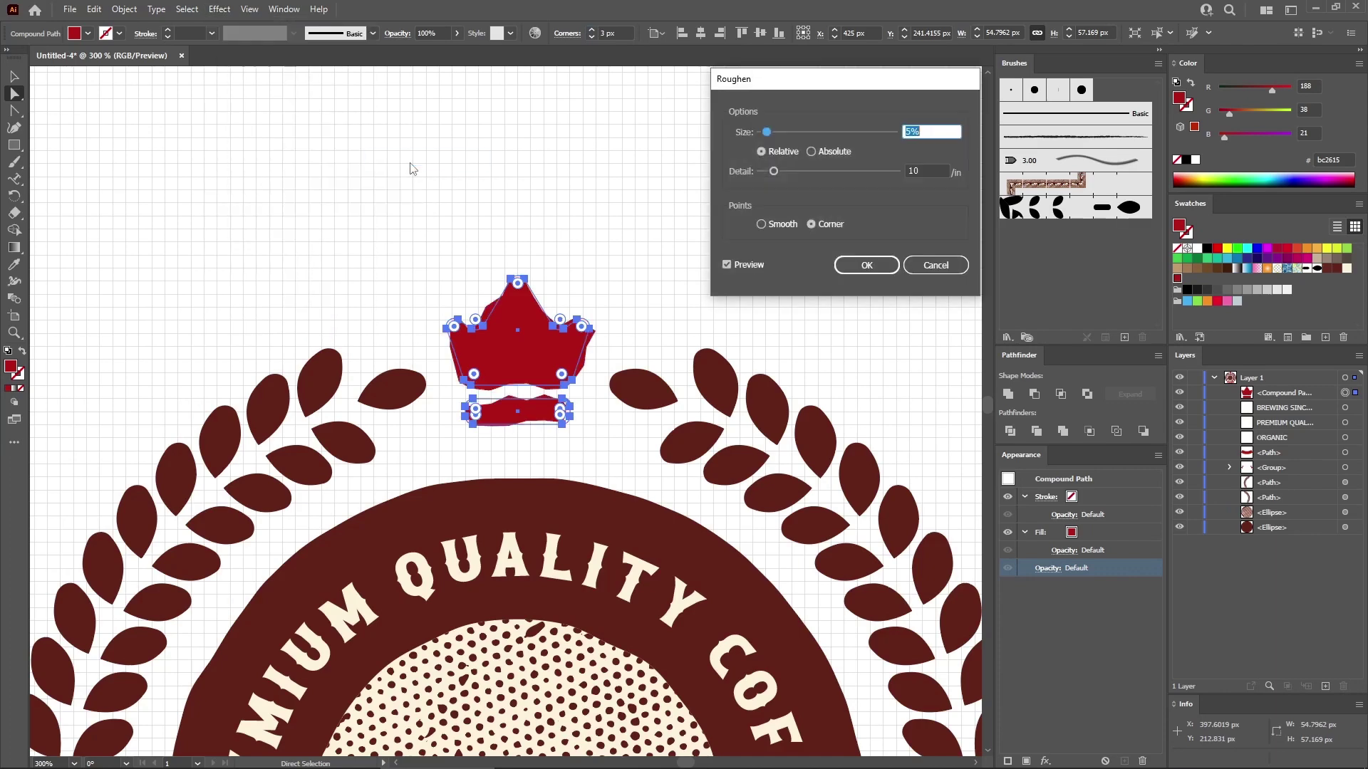
{"action": "left_click", "coordinate": [810, 152]}
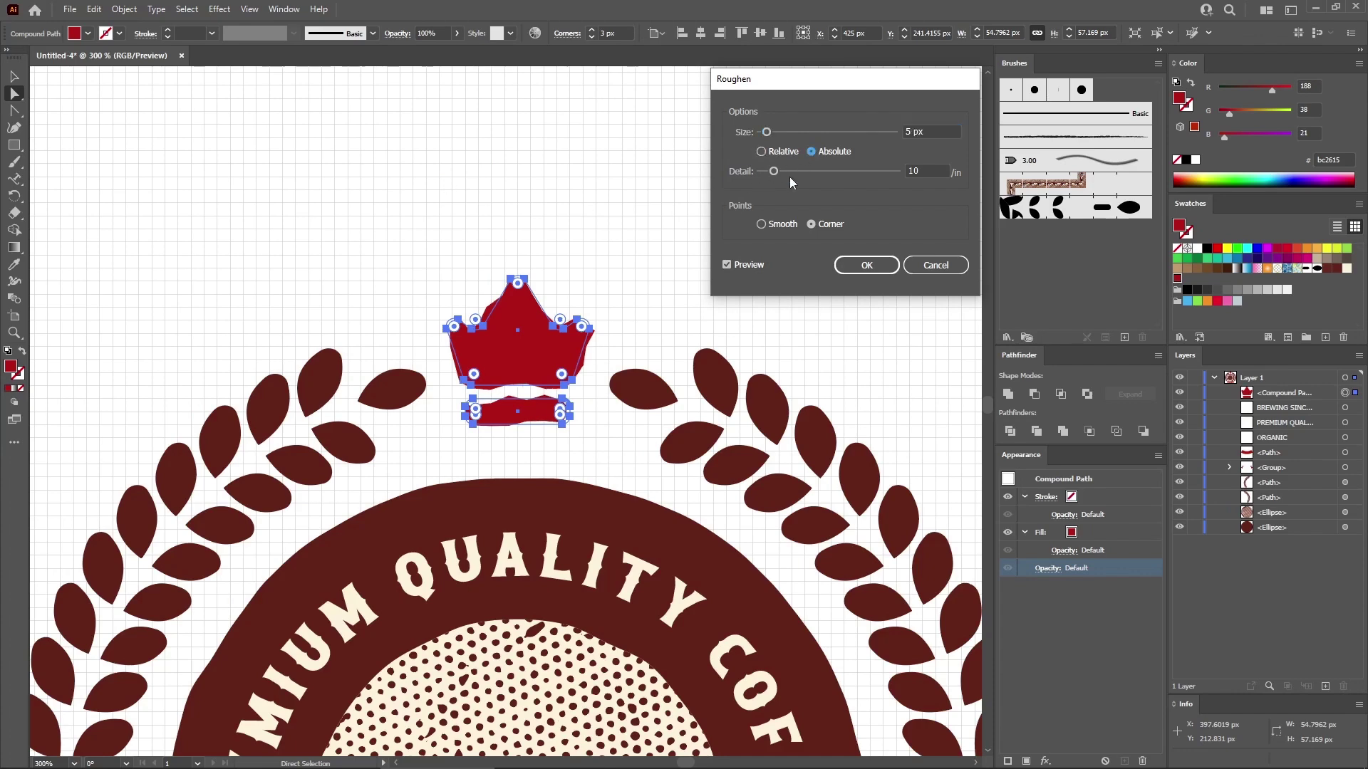
{"action": "left_click", "coordinate": [760, 225]}
{"action": "double_click", "coordinate": [926, 132]}
{"action": "type", "text": "1"}
{"action": "double_click", "coordinate": [926, 170]}
{"action": "type", "text": "3"}
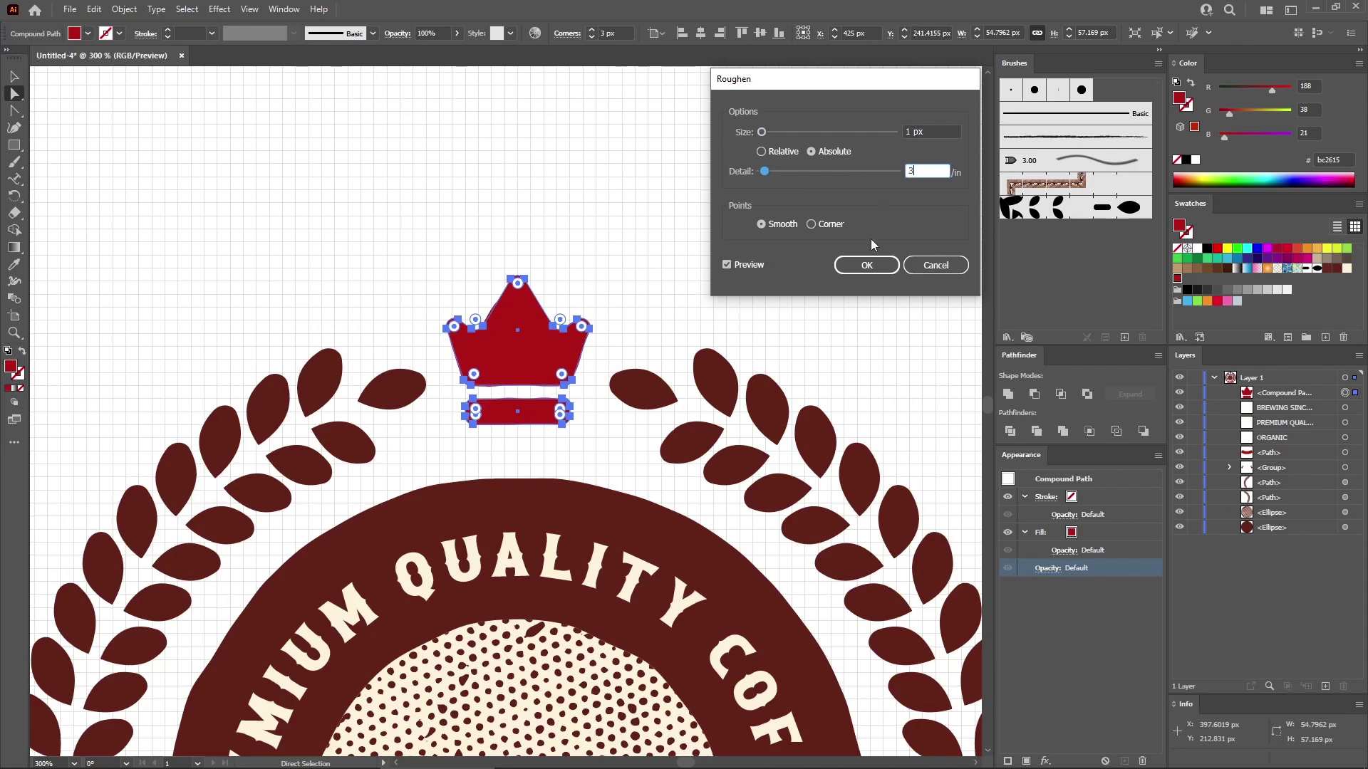
{"action": "left_click", "coordinate": [869, 269]}
{"action": "left_click", "coordinate": [687, 236]}
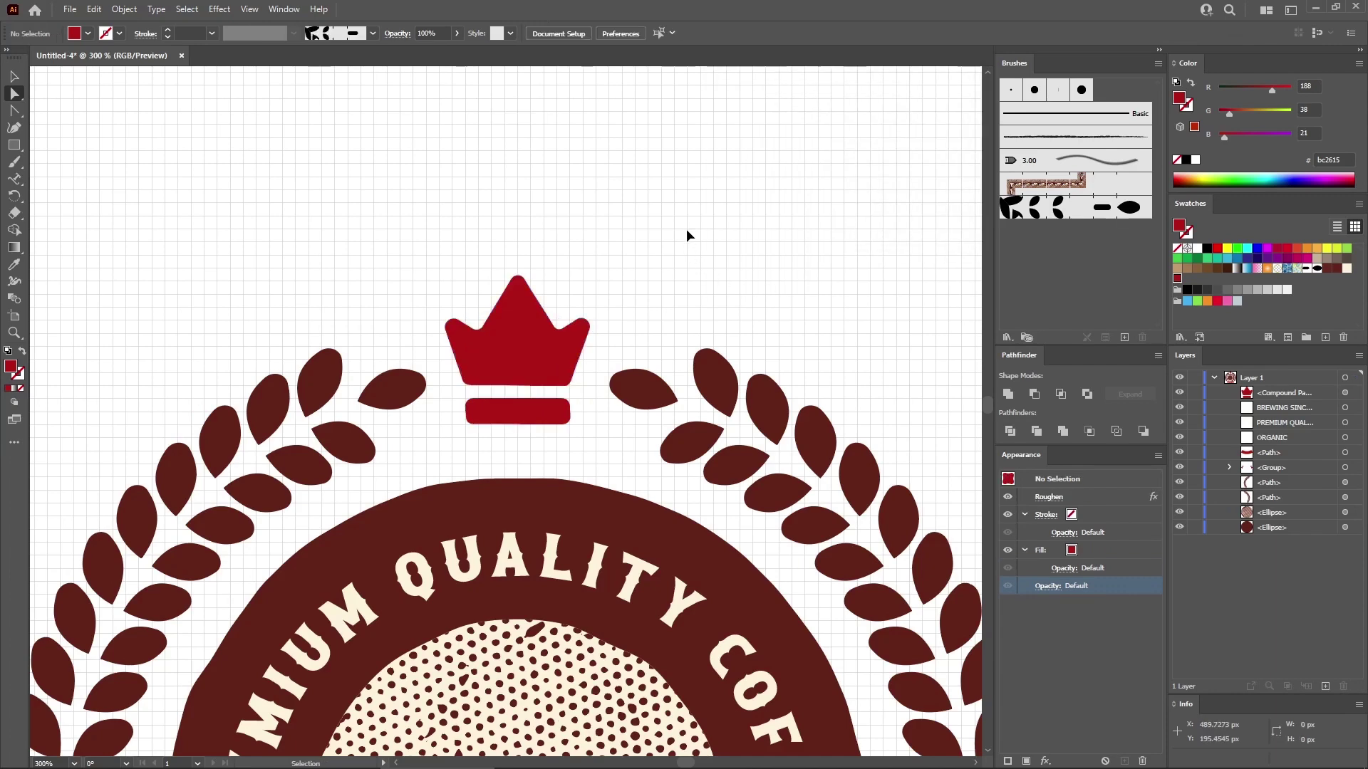
- Create a 70 x 25 px ellipse in the empty area left of the badge
{"action": "key", "text": "ctrl+0"}
{"action": "key", "text": "a"}
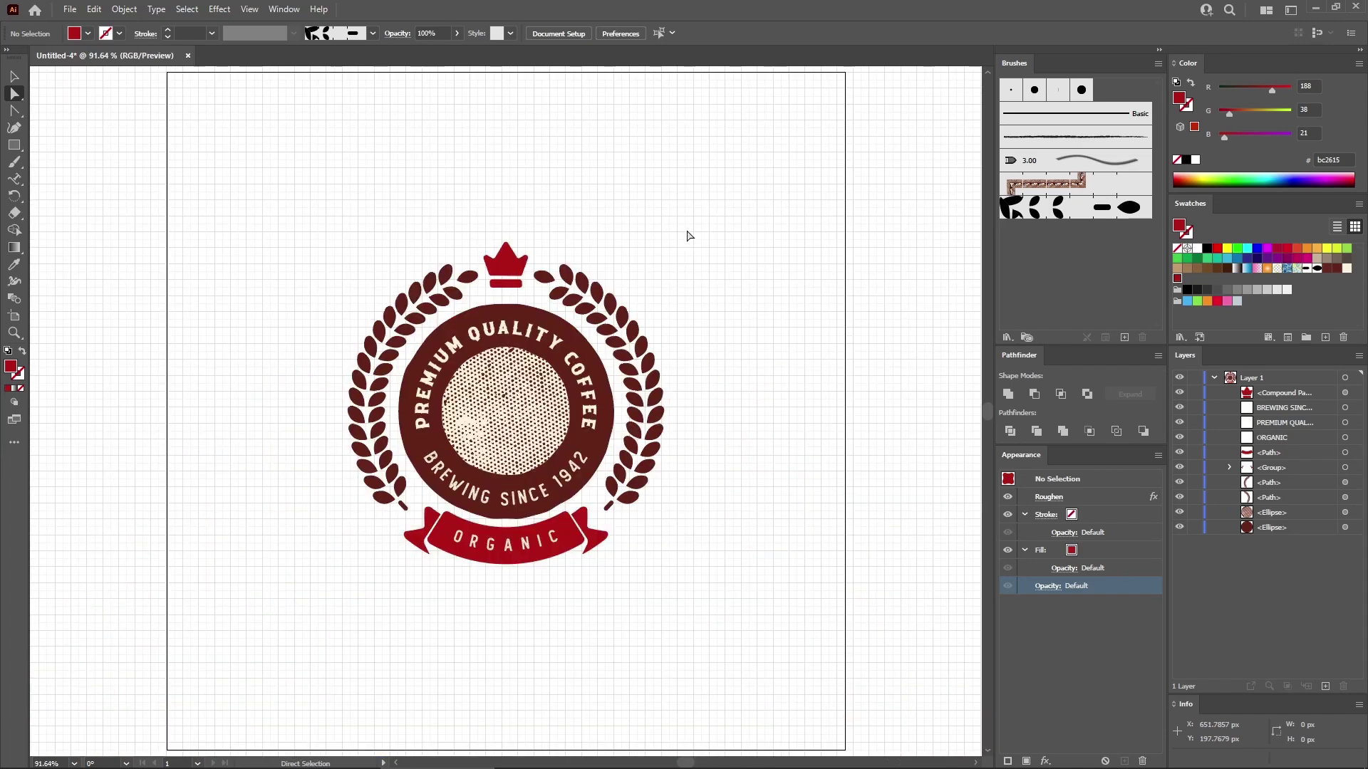
{"action": "key", "text": "m"}
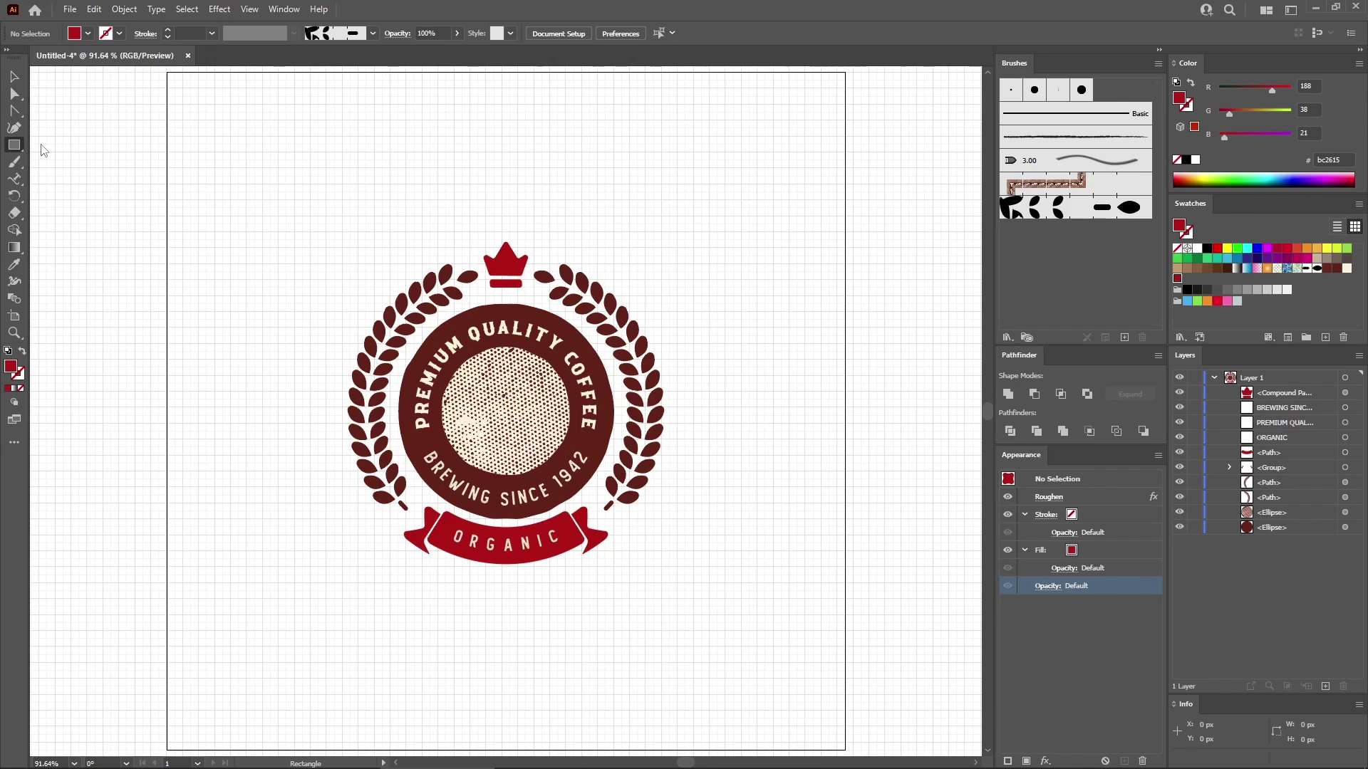
{"action": "left_click_drag", "start_coordinate": [15, 145], "coordinate": [64, 171]}
{"action": "left_click", "coordinate": [232, 428]}
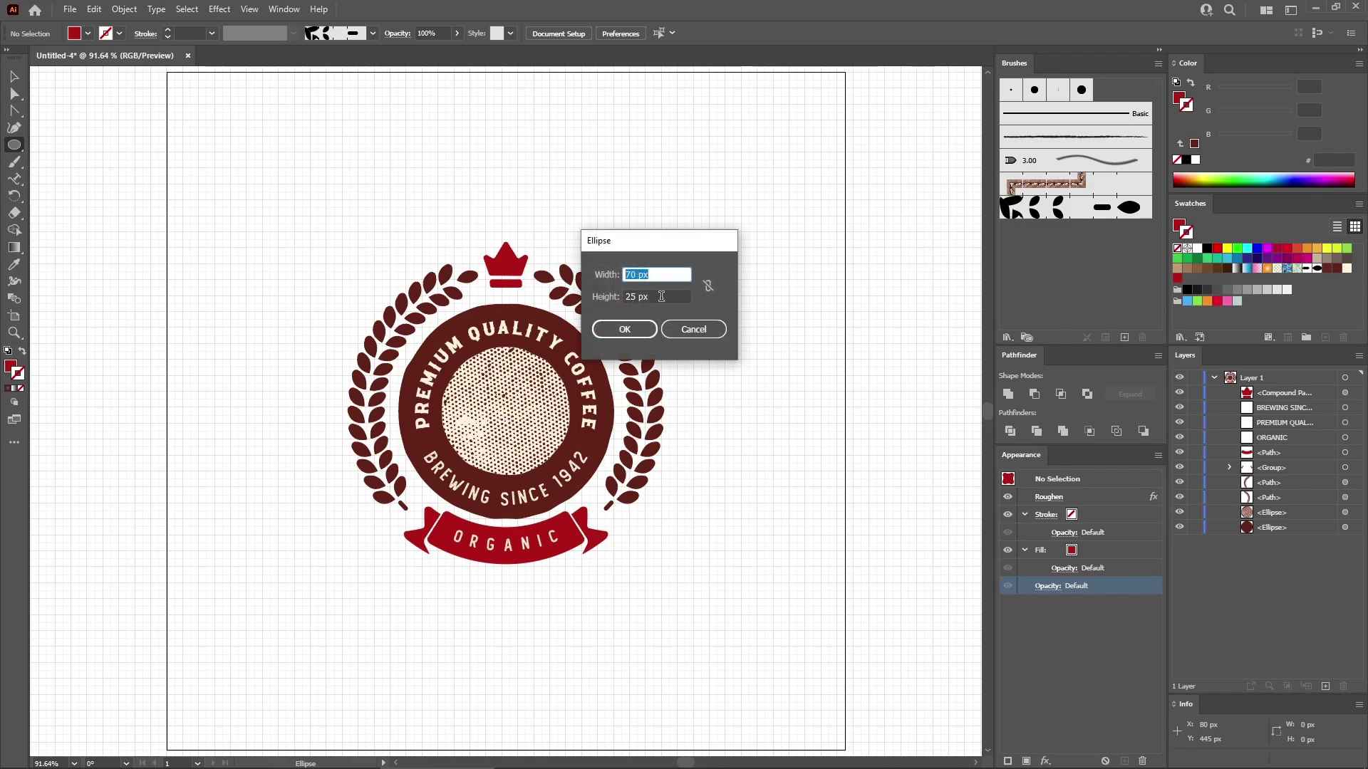
{"action": "left_click_drag", "start_coordinate": [660, 296], "coordinate": [604, 296]}
{"action": "left_click", "coordinate": [618, 322]}
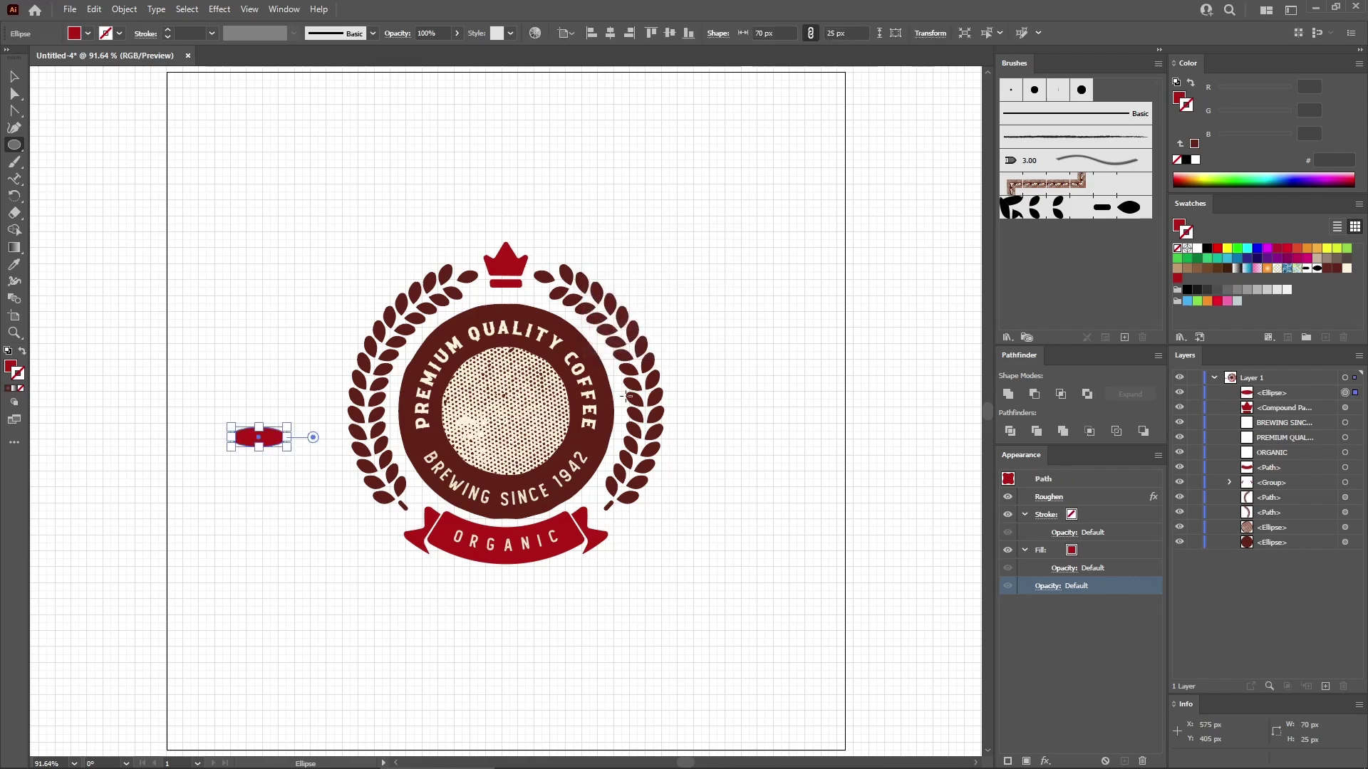
- Remove the inherited Roughen effect from the new ellipse
{"action": "key", "text": "ctrl+plus"}
{"action": "key", "text": "ctrl+plus"}
{"action": "key", "text": "ctrl+plus"}
{"action": "key", "text": "ctrl+plus"}
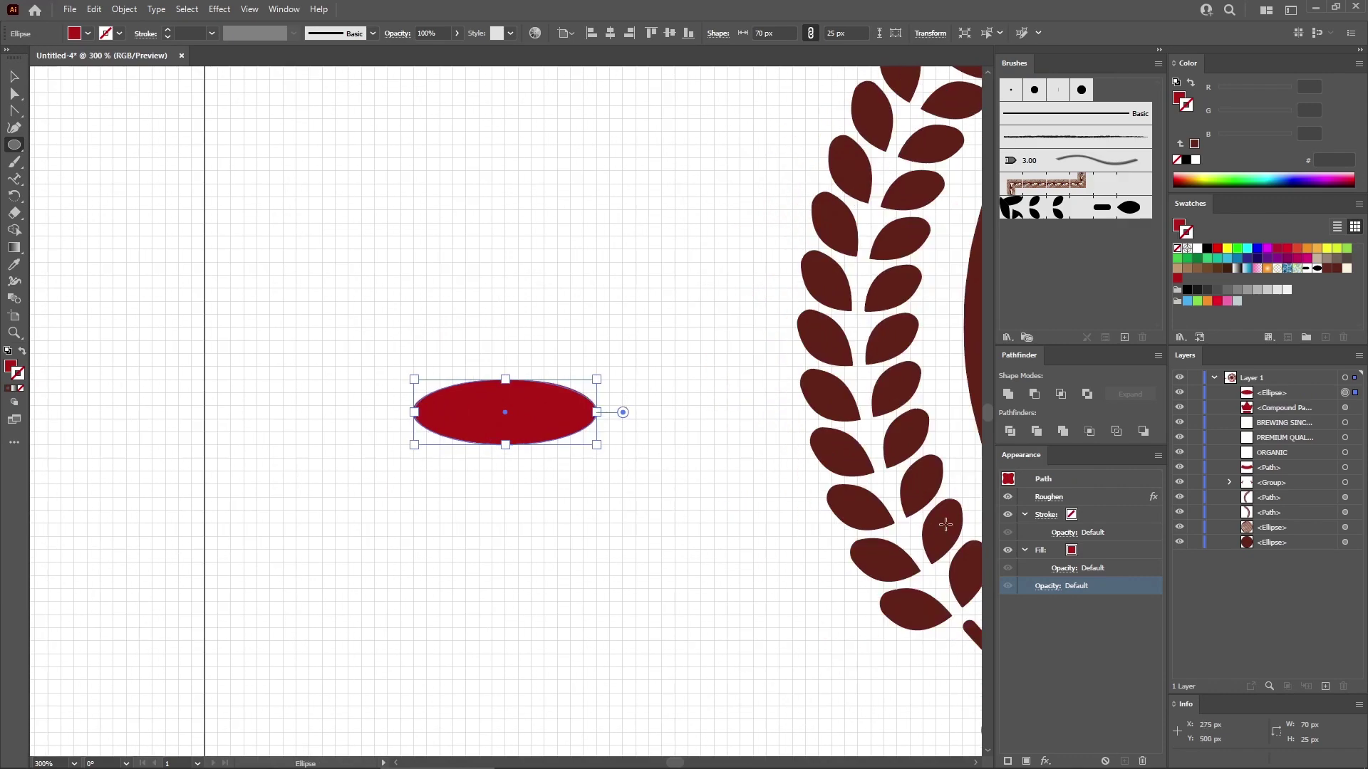
{"action": "left_click", "coordinate": [1106, 501]}
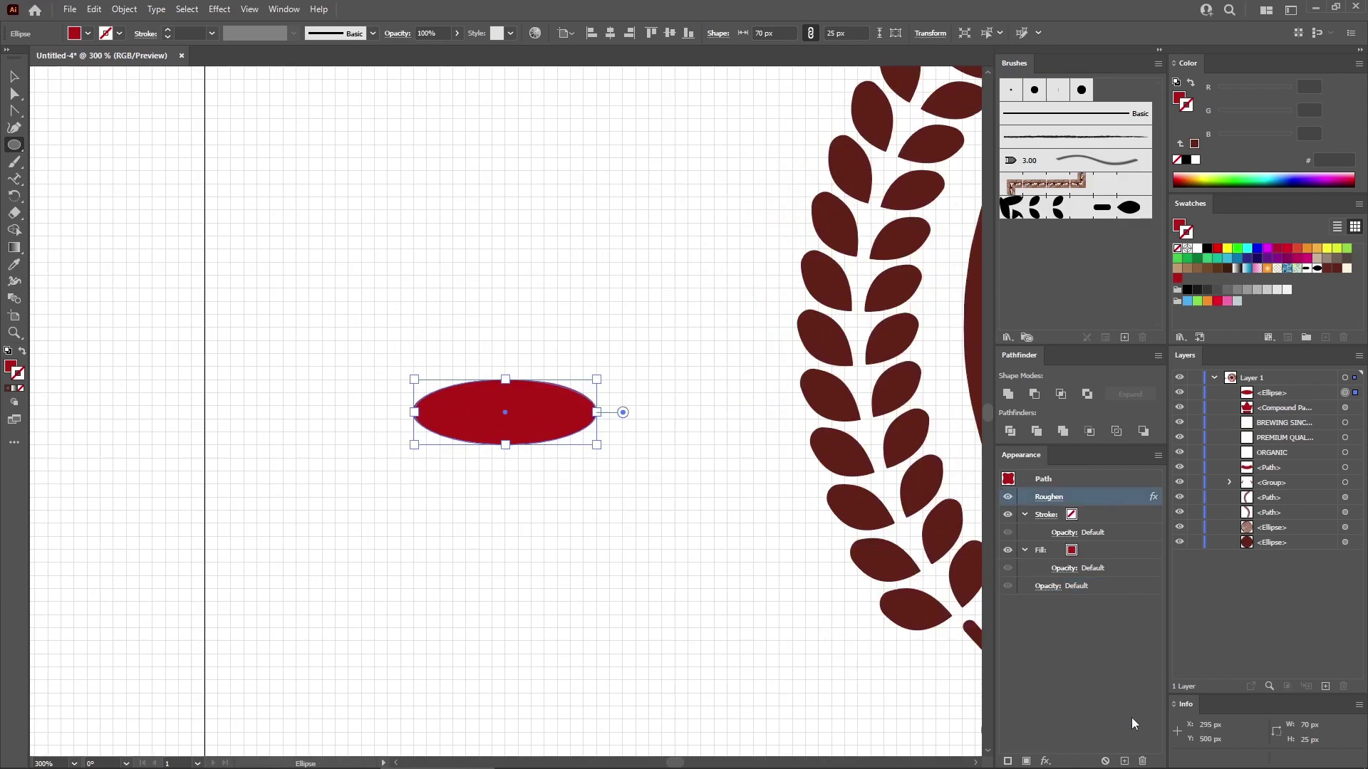
{"action": "left_click", "coordinate": [1140, 761]}
- Fill the ellipse with the cream swatch and give it a 5 pt dark brown stroke
{"action": "left_click", "coordinate": [1113, 532]}
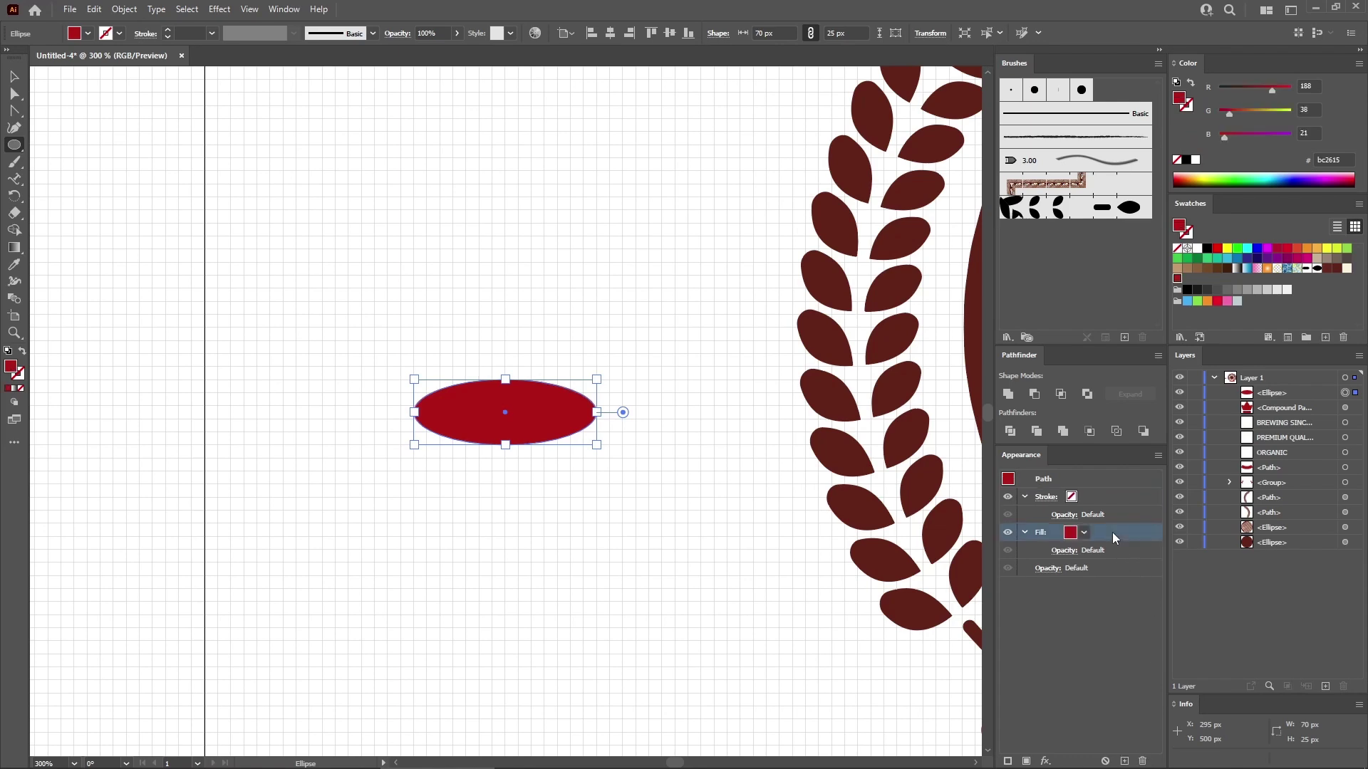
{"action": "left_click", "coordinate": [1346, 269]}
{"action": "left_click", "coordinate": [1126, 496]}
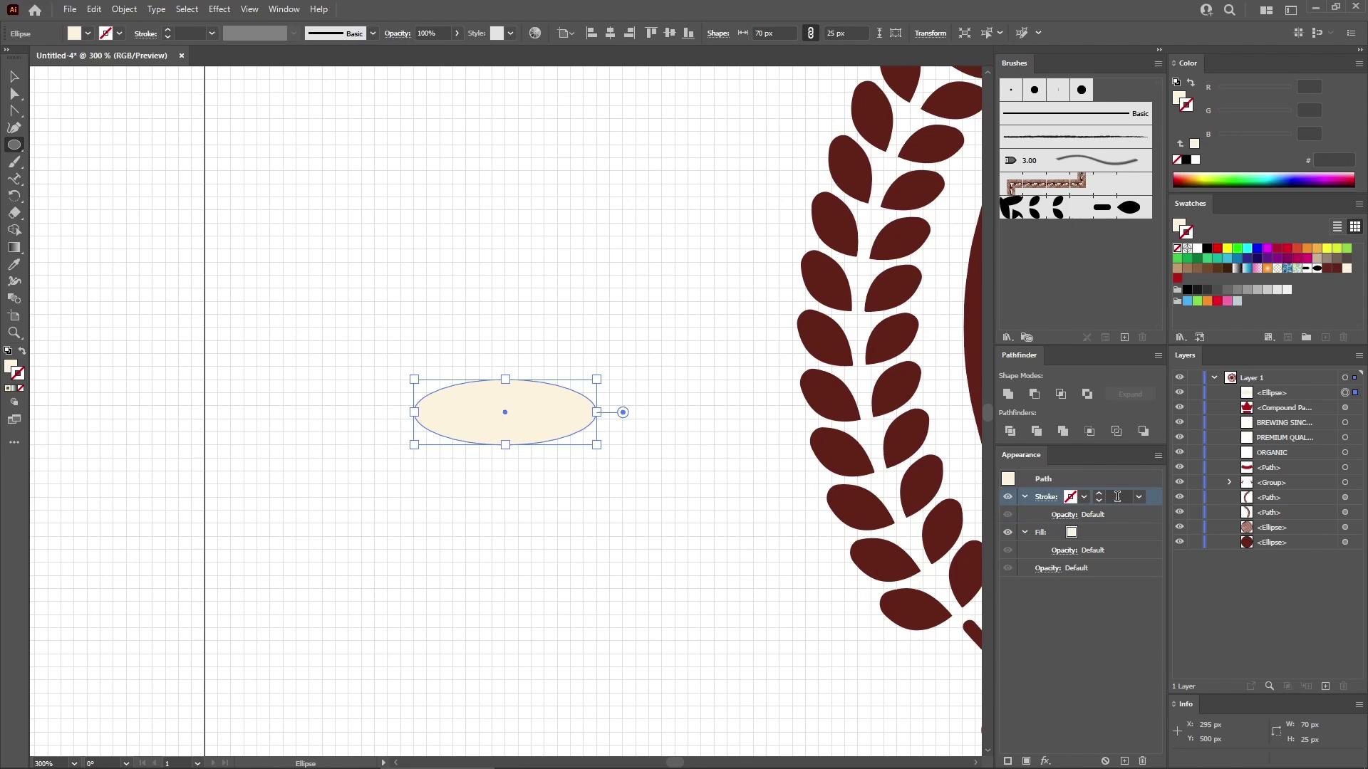
{"action": "left_click", "coordinate": [1337, 269]}
{"action": "left_click", "coordinate": [1137, 497]}
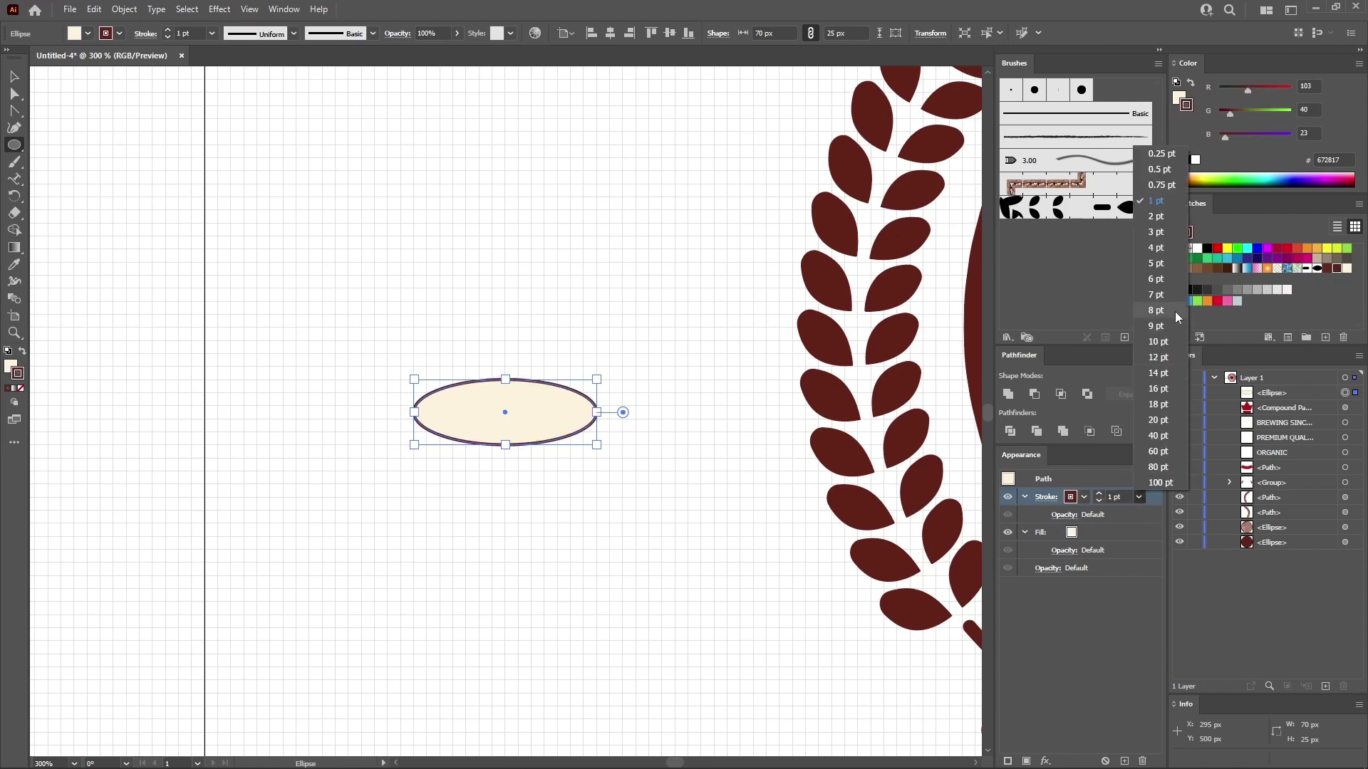
{"action": "left_click", "coordinate": [1169, 263]}
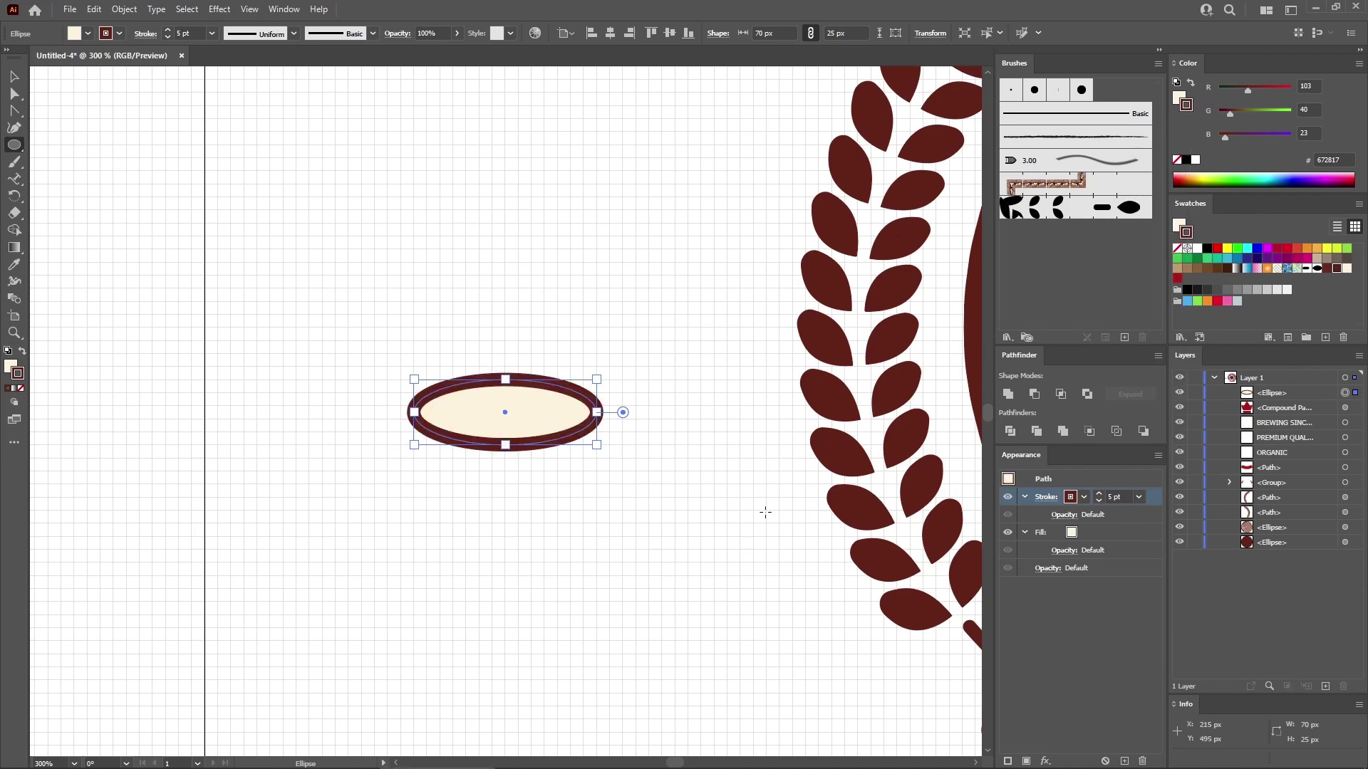
- Duplicate the ellipse in place and turn the back copy into a cup bowl, lowering its bottom anchor 40 px and extending its handles 35 px each side
{"action": "key", "text": "ctrl+f"}
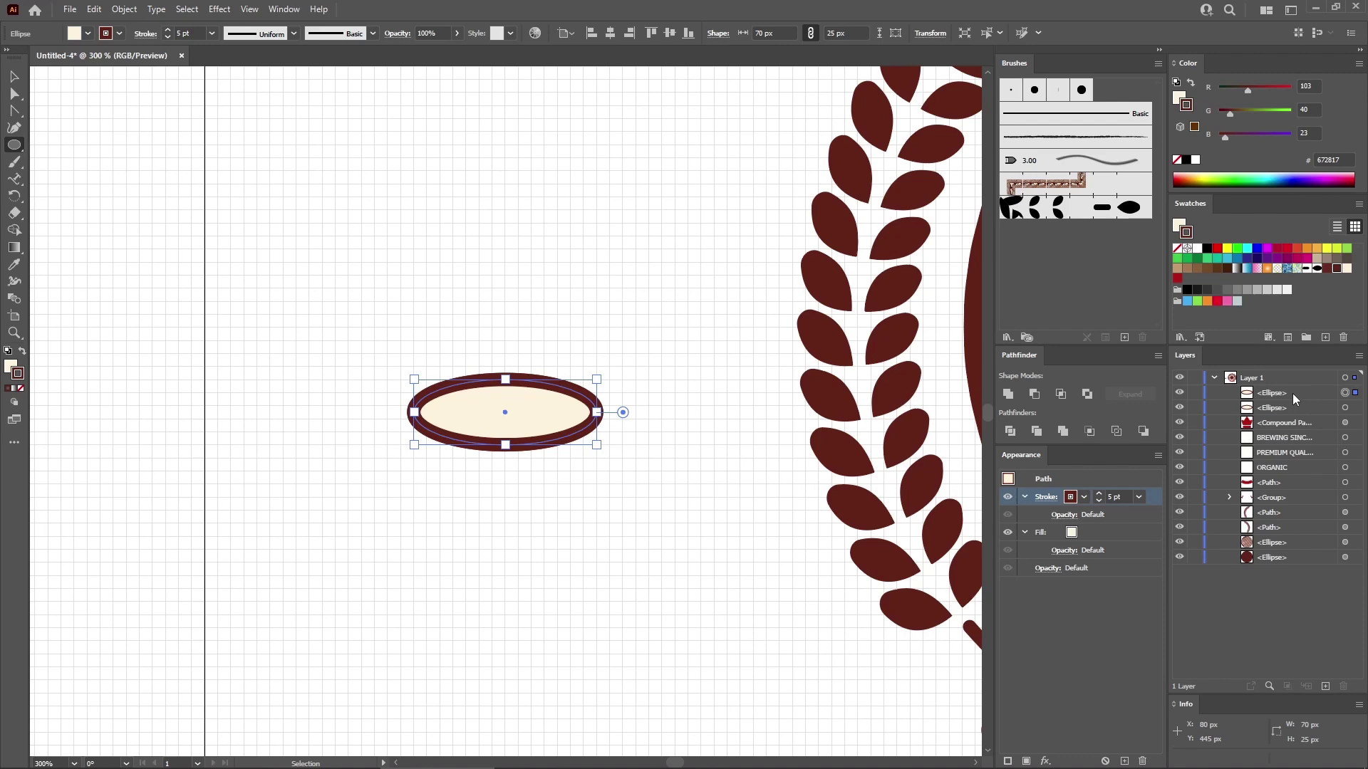
{"action": "left_click", "coordinate": [1345, 409]}
{"action": "left_click", "coordinate": [16, 94]}
{"action": "left_click_drag", "start_coordinate": [505, 446], "coordinate": [505, 552]}
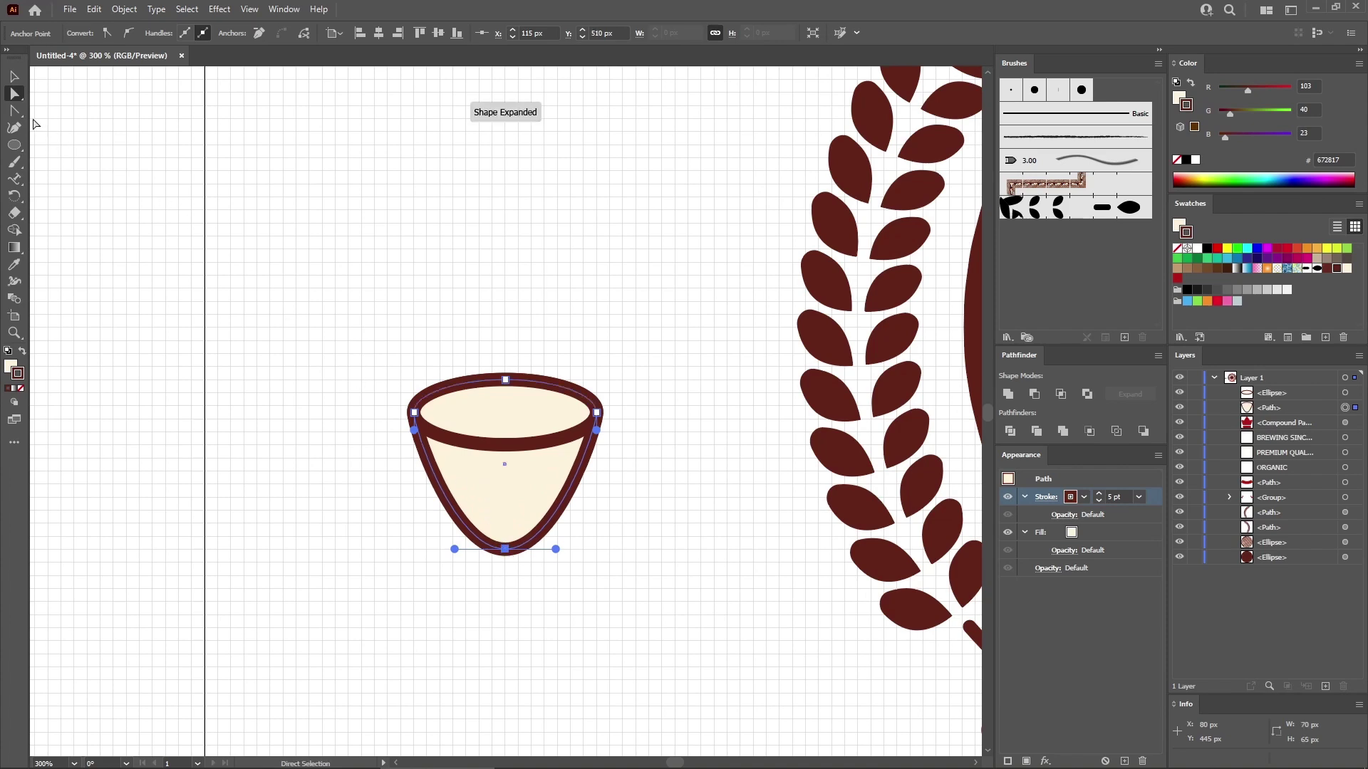
{"action": "left_click", "coordinate": [16, 111]}
{"action": "left_click_drag", "start_coordinate": [505, 549], "coordinate": [414, 549]}
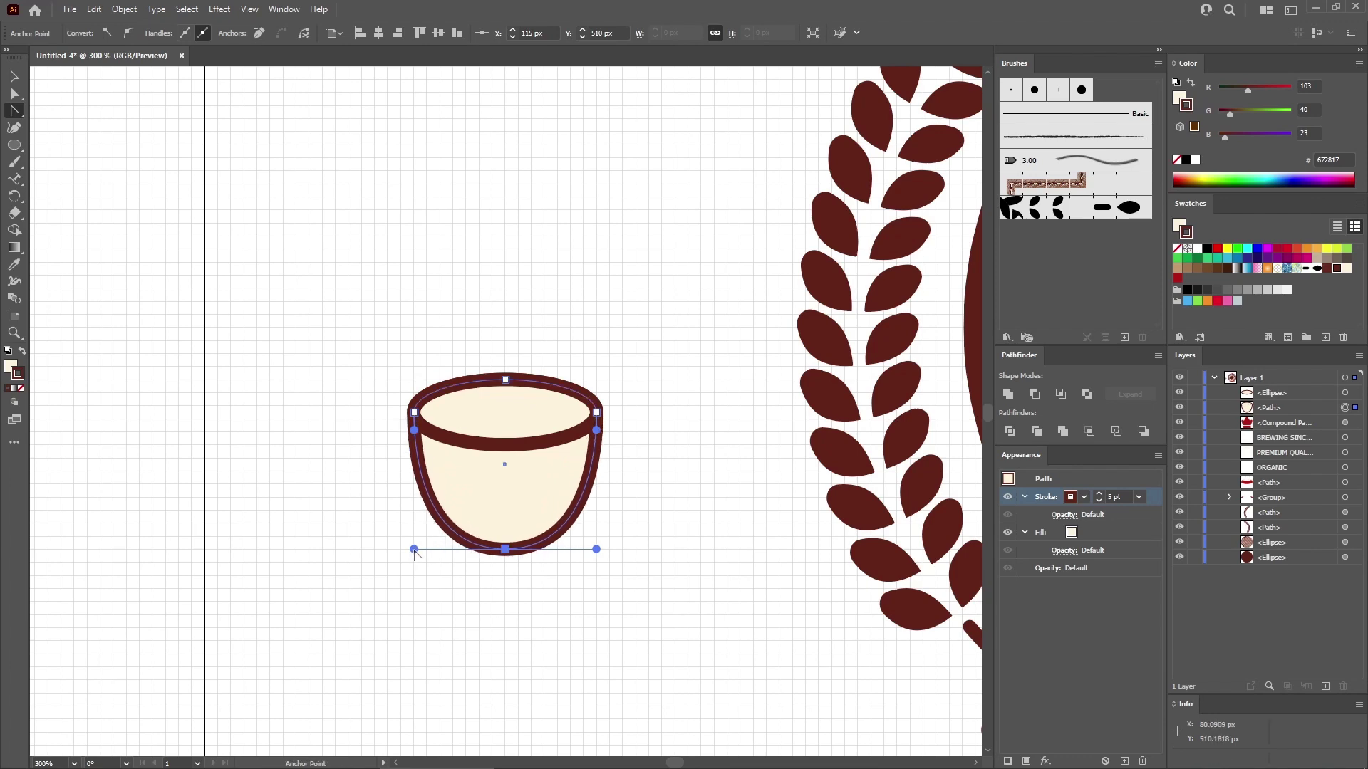
- Duplicate the rim ellipse 10 px lower and delete the copy's top and right anchors, leaving only its lower-left arc
{"action": "left_click", "coordinate": [15, 76]}
{"action": "left_click", "coordinate": [519, 415]}
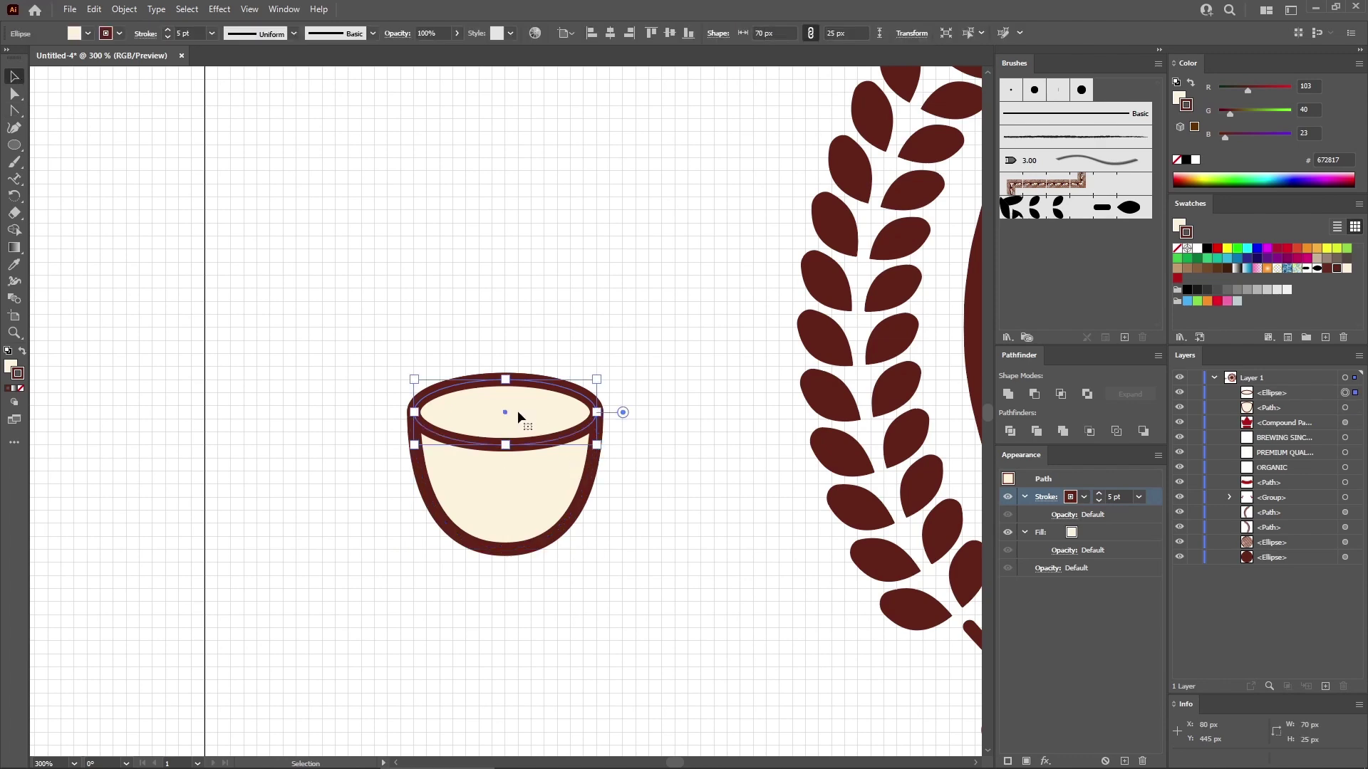
{"action": "left_click_drag", "start_coordinate": [516, 413], "coordinate": [517, 436]}
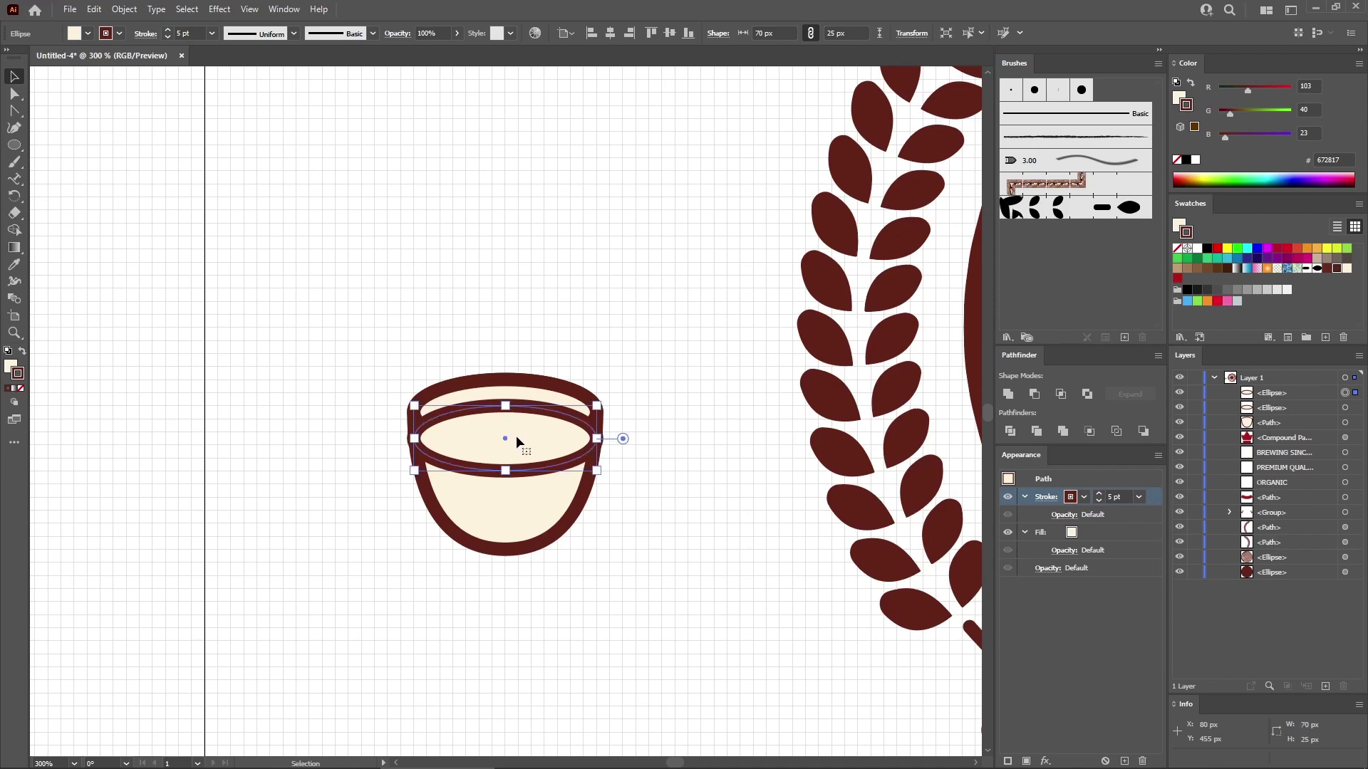
{"action": "left_click", "coordinate": [14, 93]}
{"action": "left_click", "coordinate": [503, 406]}
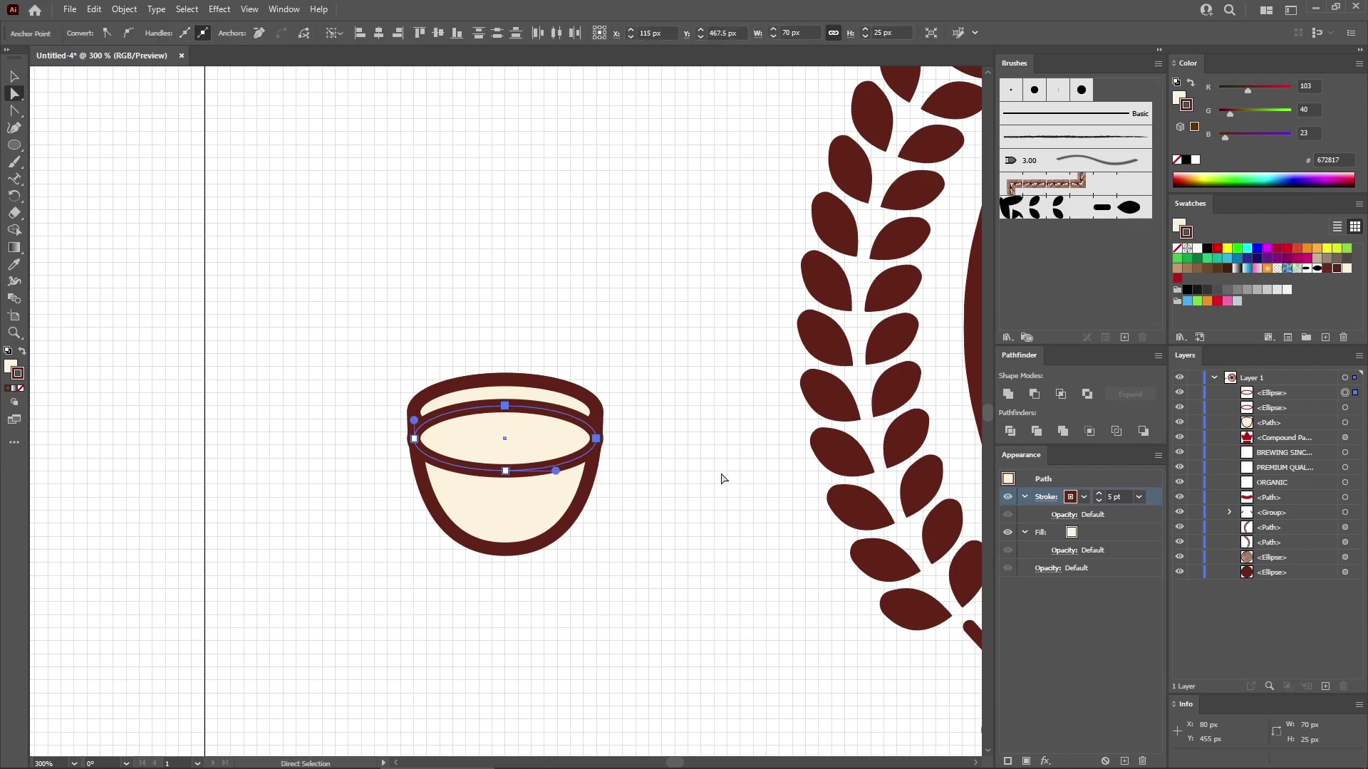
{"action": "key", "text": "Delete"}
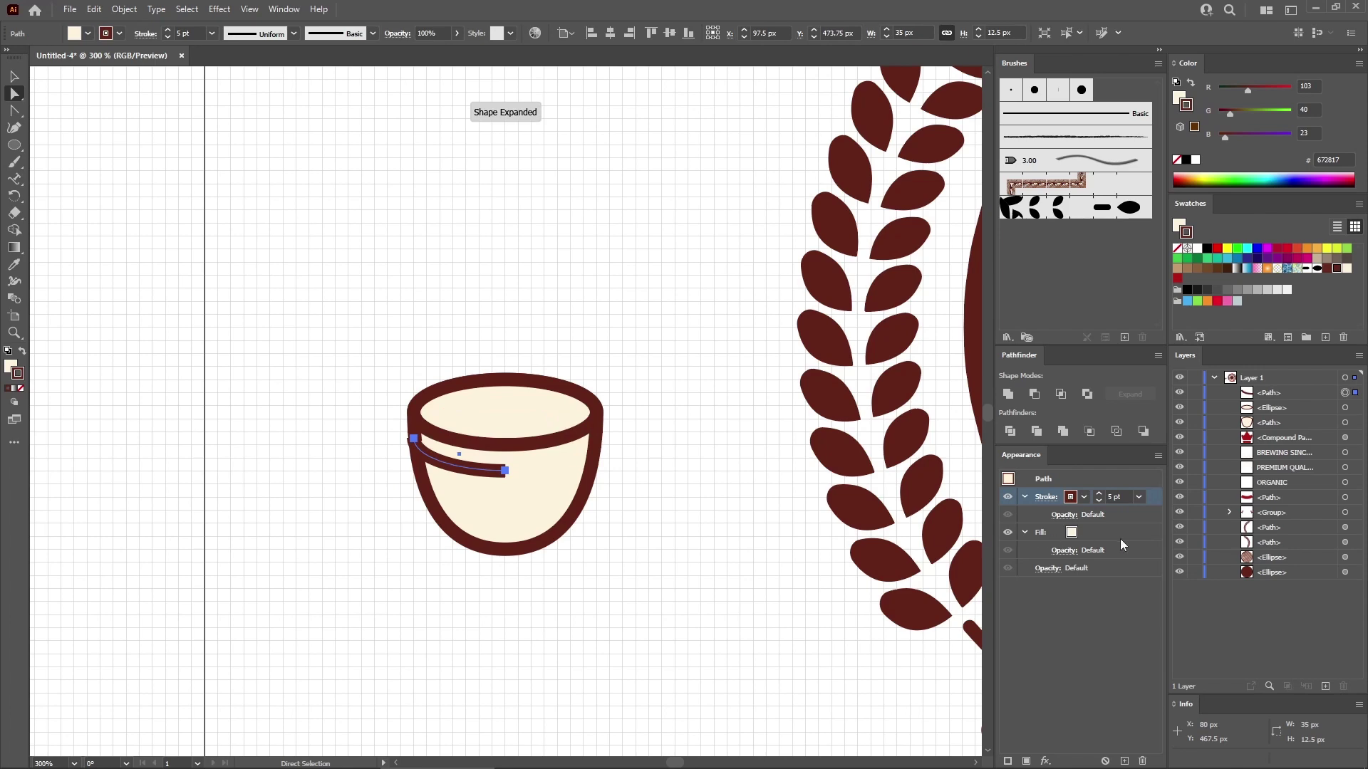
- Remove the arc's fill and set its stroke weight to 4 pt
{"action": "left_click", "coordinate": [1115, 536]}
{"action": "key", "text": "slash"}
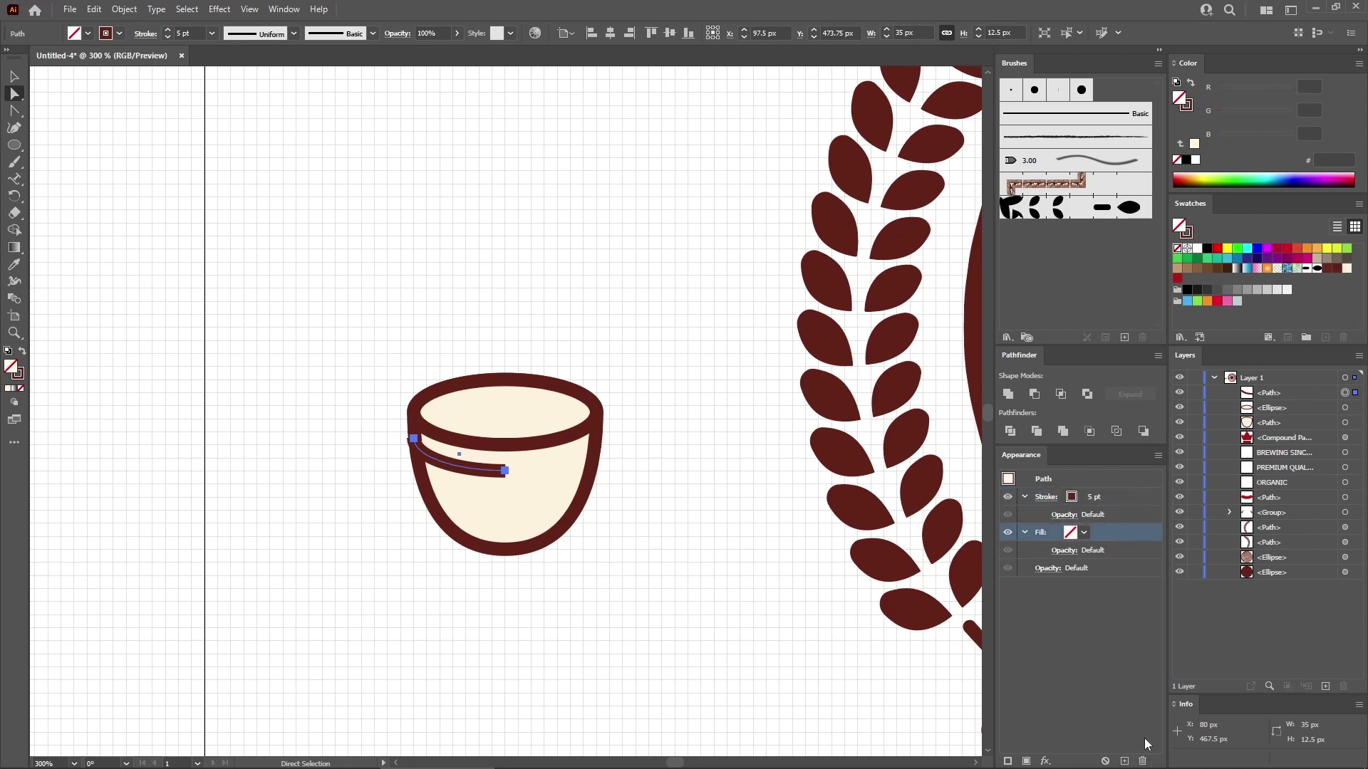
{"action": "left_click", "coordinate": [1131, 501]}
{"action": "left_click", "coordinate": [1139, 496]}
{"action": "left_click", "coordinate": [1156, 248]}
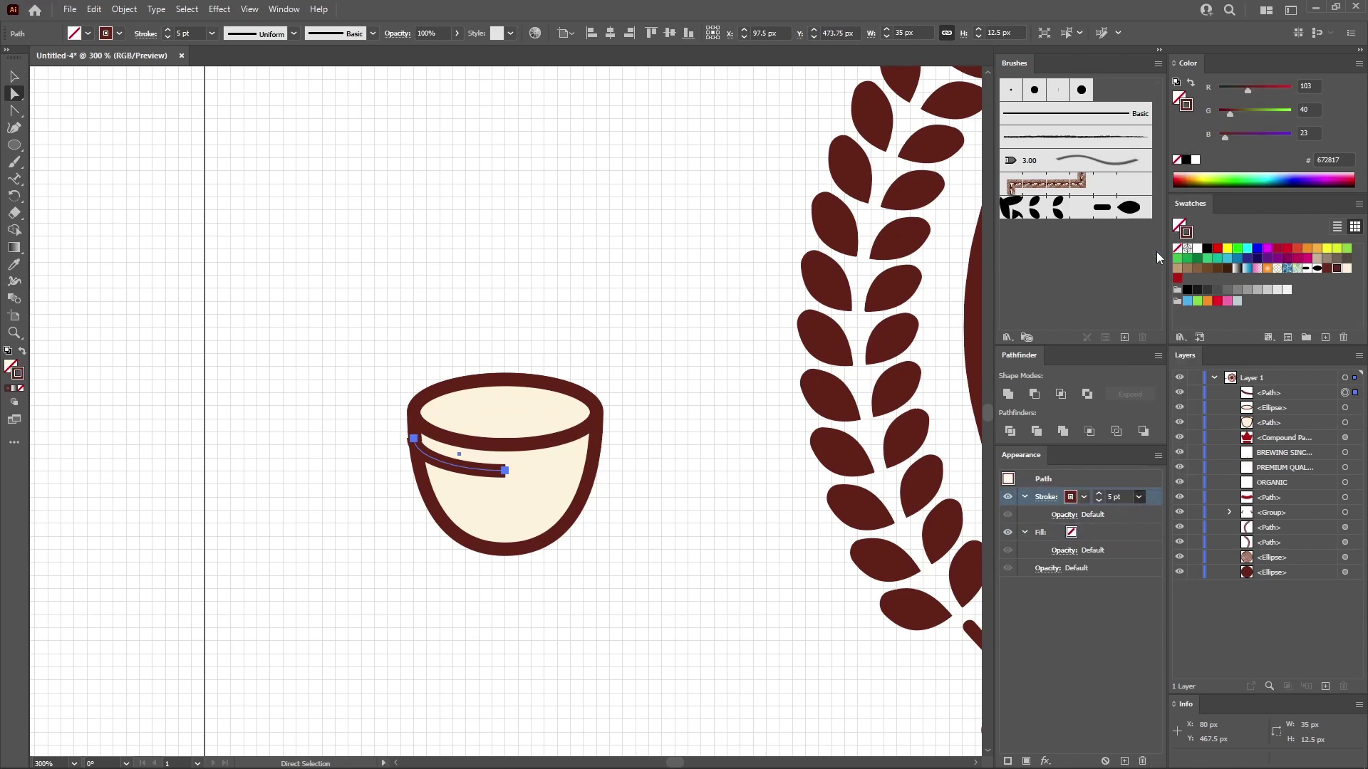
- Apply the triangular tapered width profile to the arc's stroke and flip it along the path so it narrows toward the cup's middle
{"action": "left_click", "coordinate": [1048, 498]}
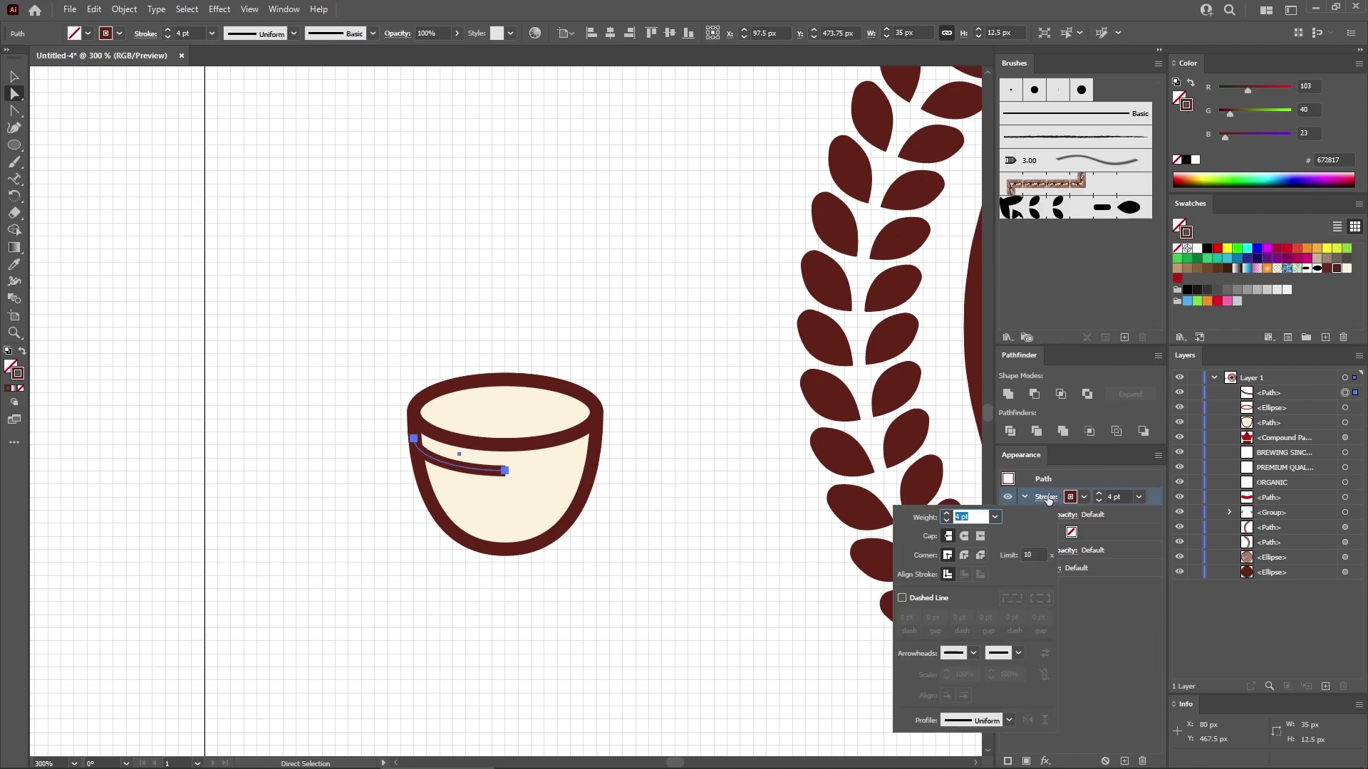
{"action": "left_click", "coordinate": [1009, 720]}
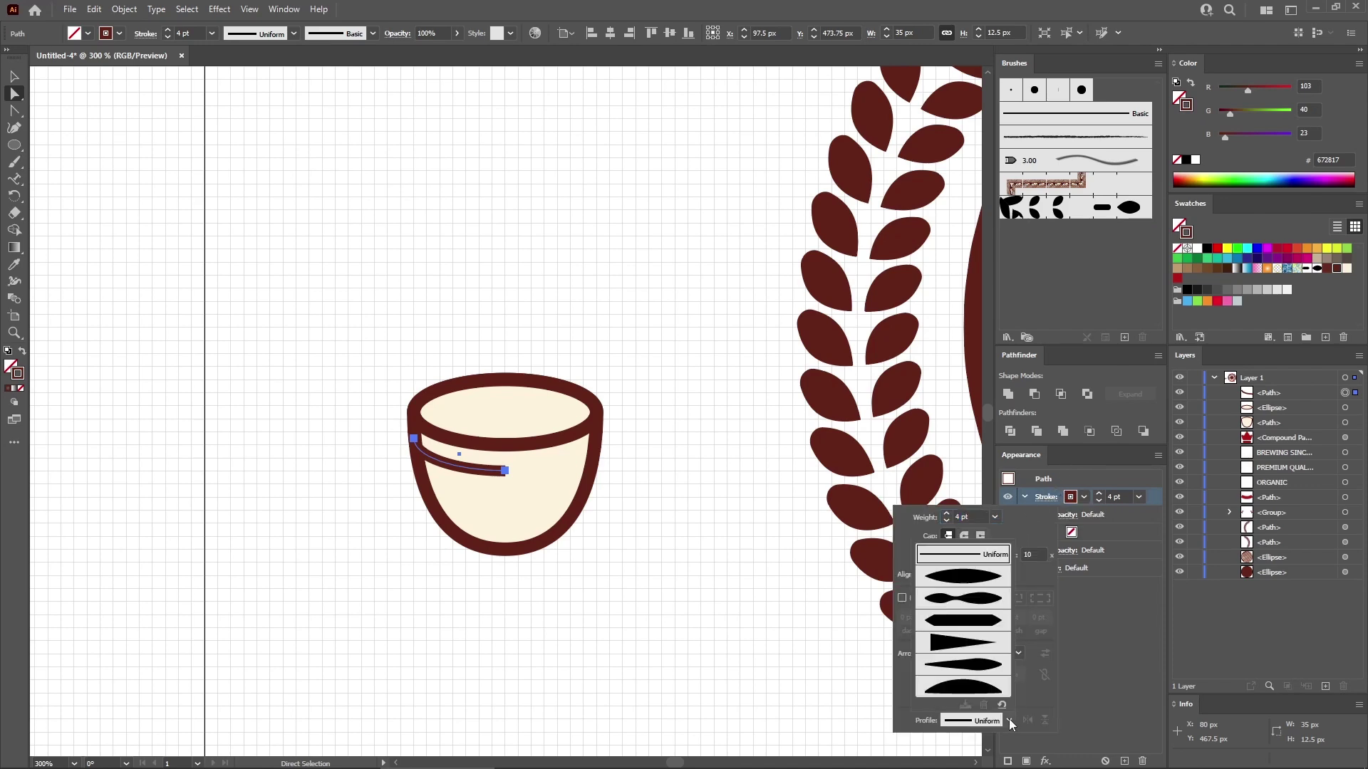
{"action": "left_click", "coordinate": [995, 648]}
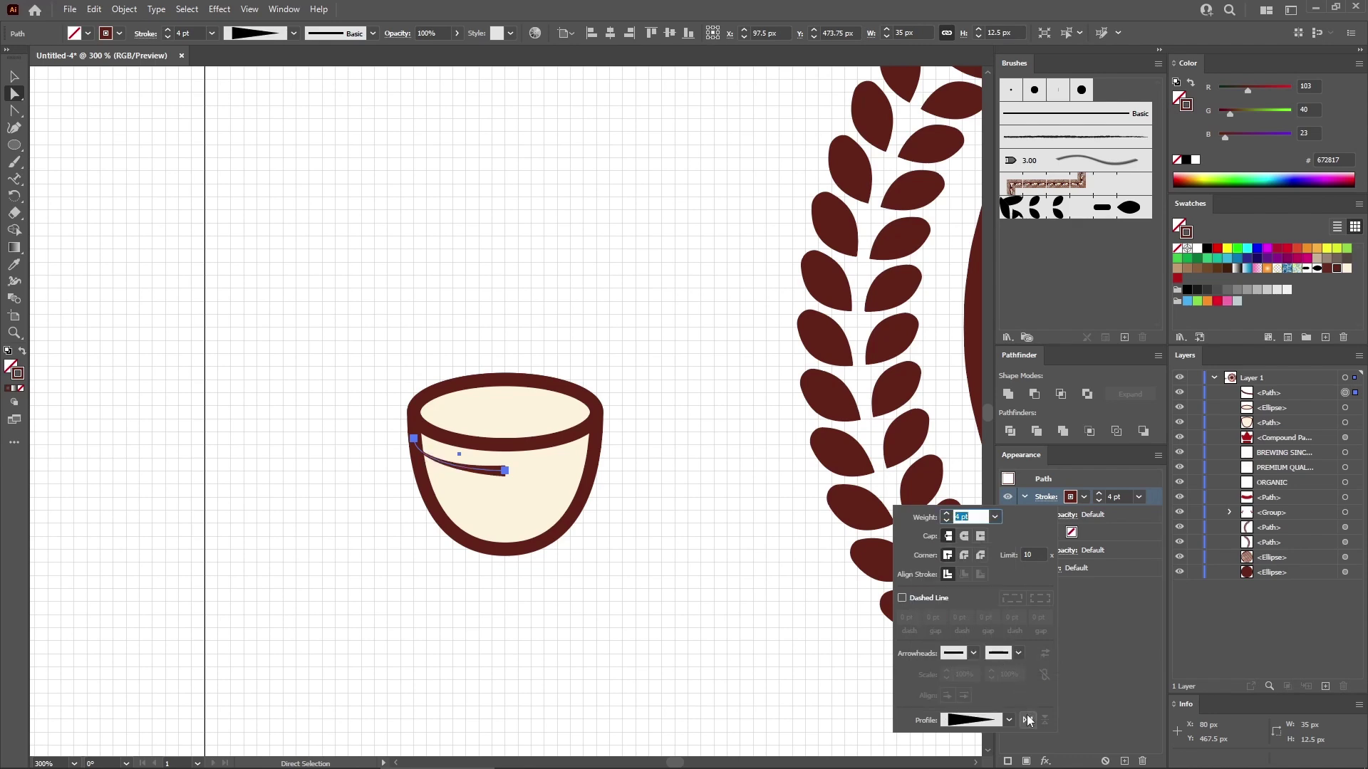
{"action": "left_click", "coordinate": [1028, 721]}
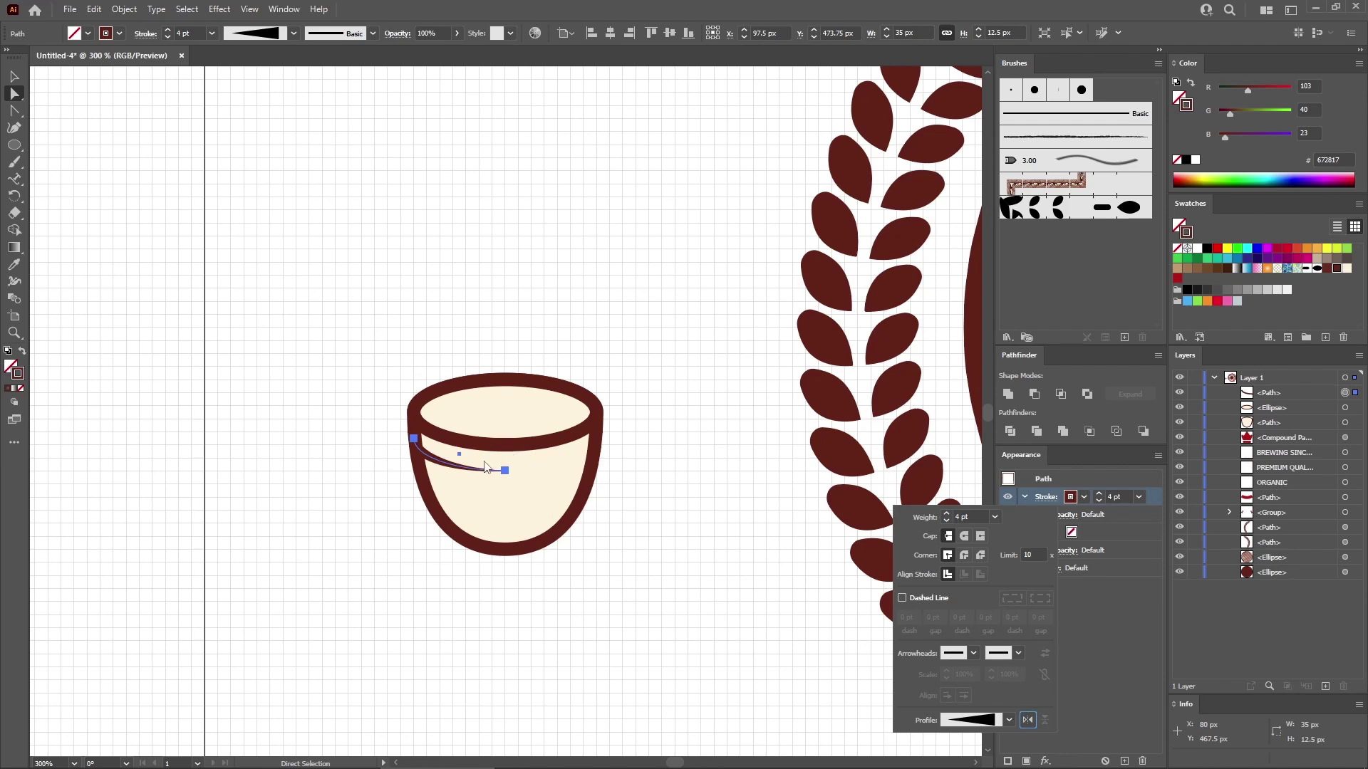
{"action": "left_click", "coordinate": [664, 498]}
{"action": "left_click", "coordinate": [661, 488]}
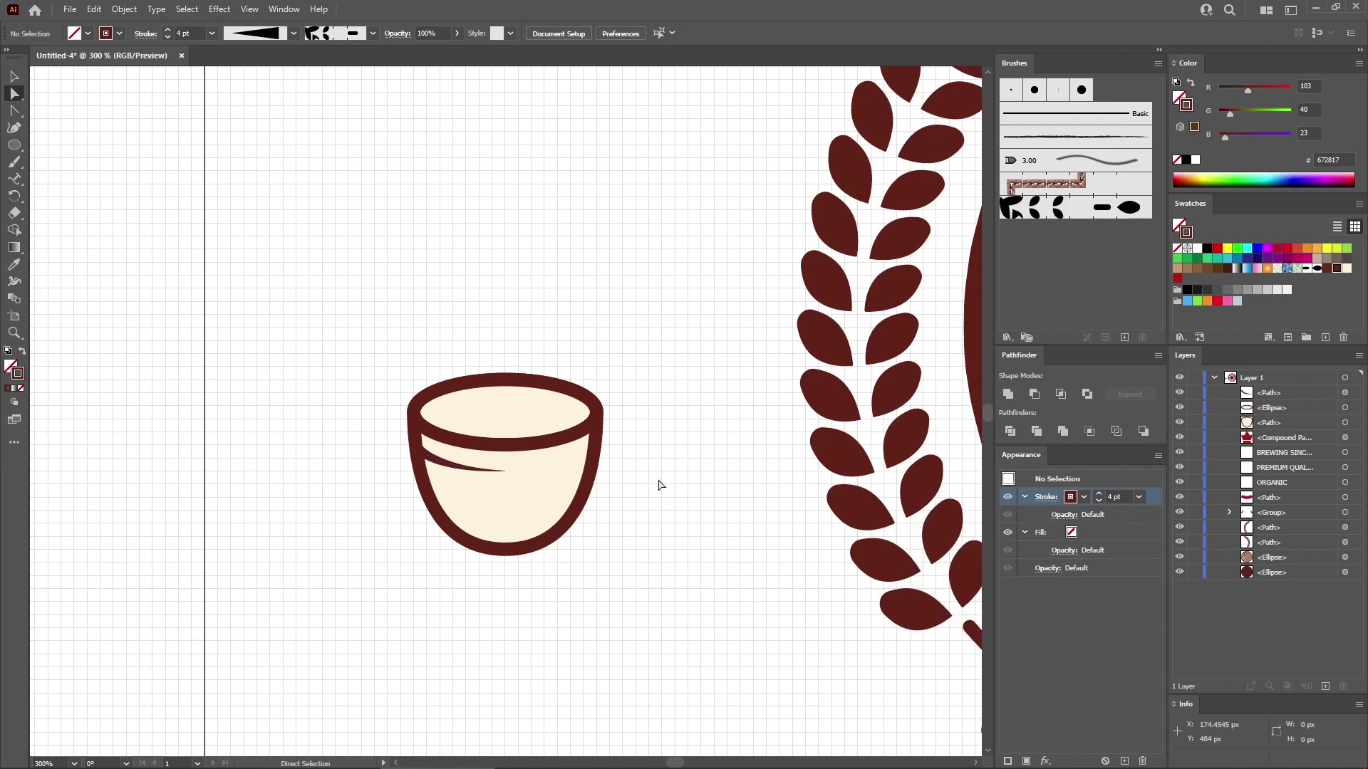
- Duplicate the rim ellipse in place and create a 60 x 15 px ellipse above the cup
{"action": "key", "text": "v"}
{"action": "key", "text": "a"}
{"action": "left_click", "coordinate": [504, 409]}
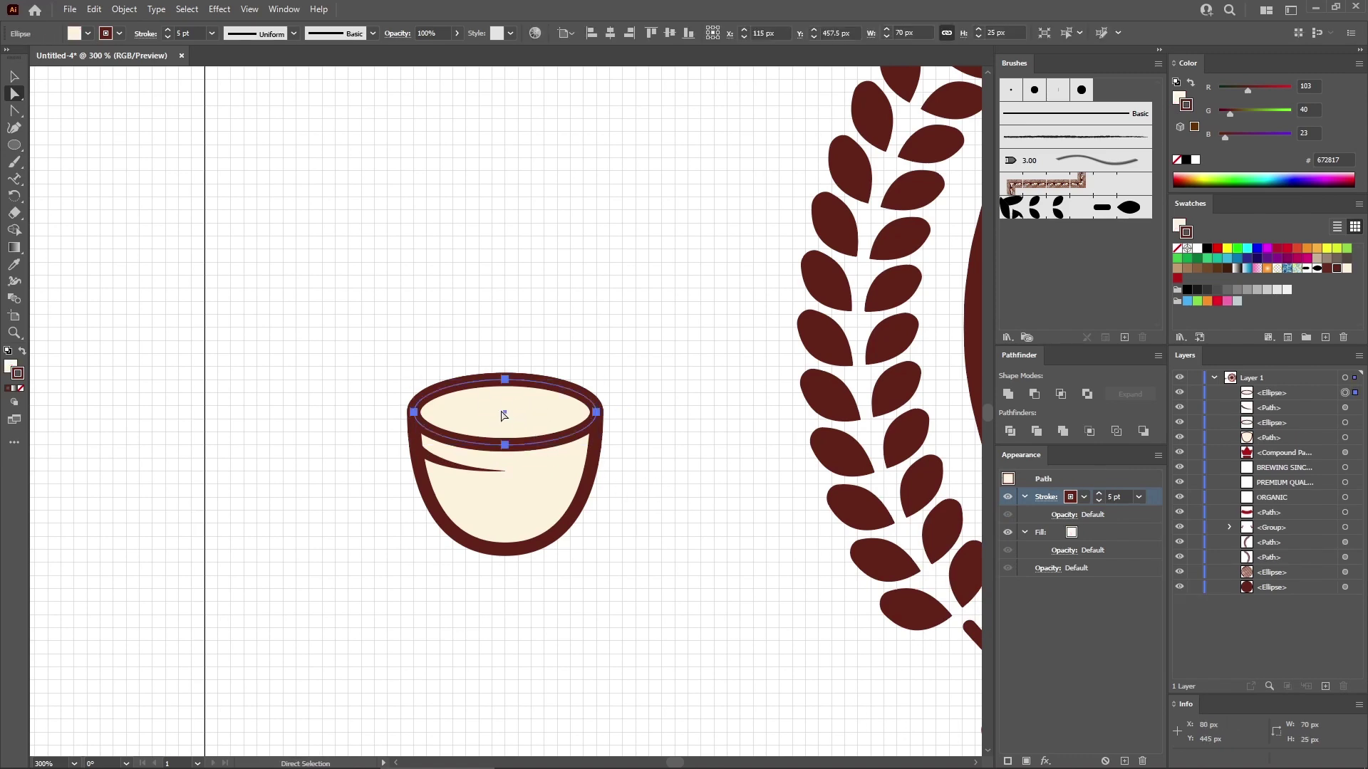
{"action": "left_click", "coordinate": [14, 144]}
{"action": "left_click", "coordinate": [477, 319]}
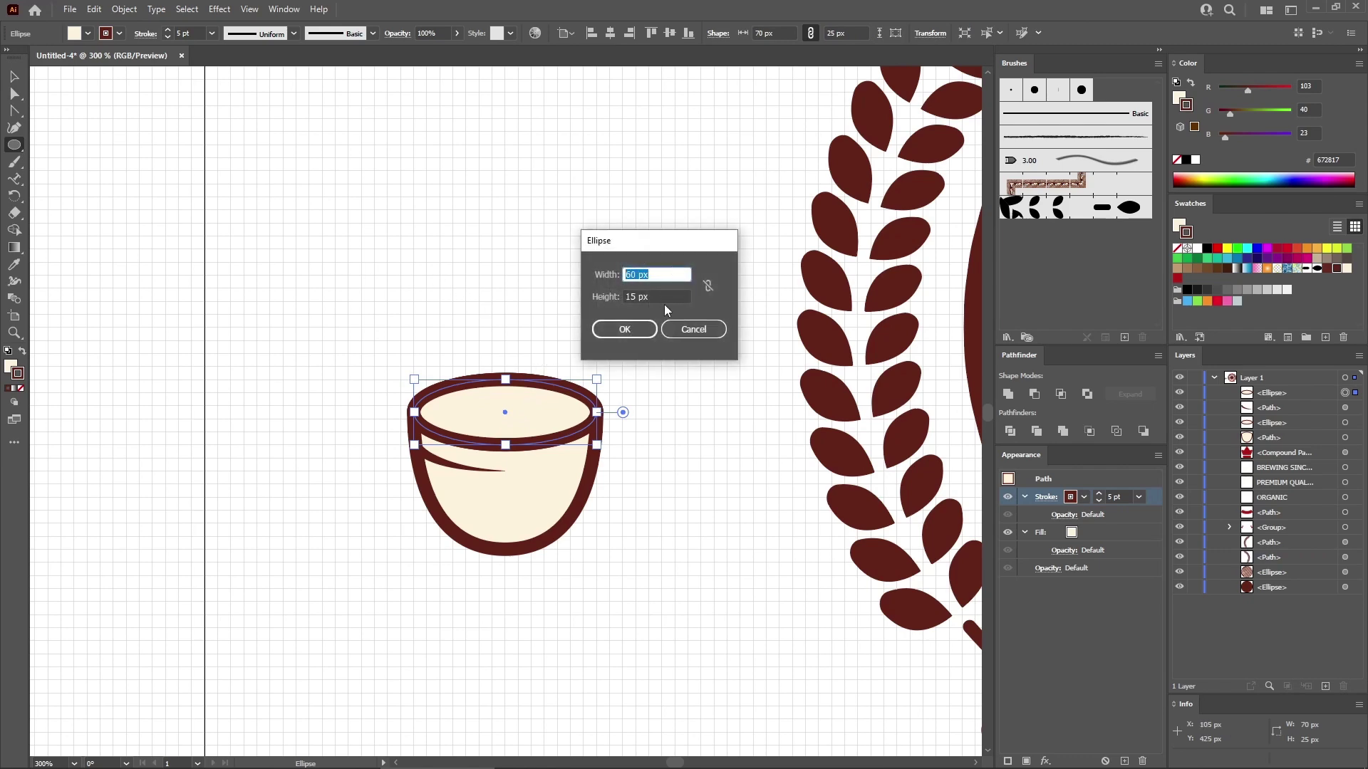
{"action": "left_click", "coordinate": [624, 329]}
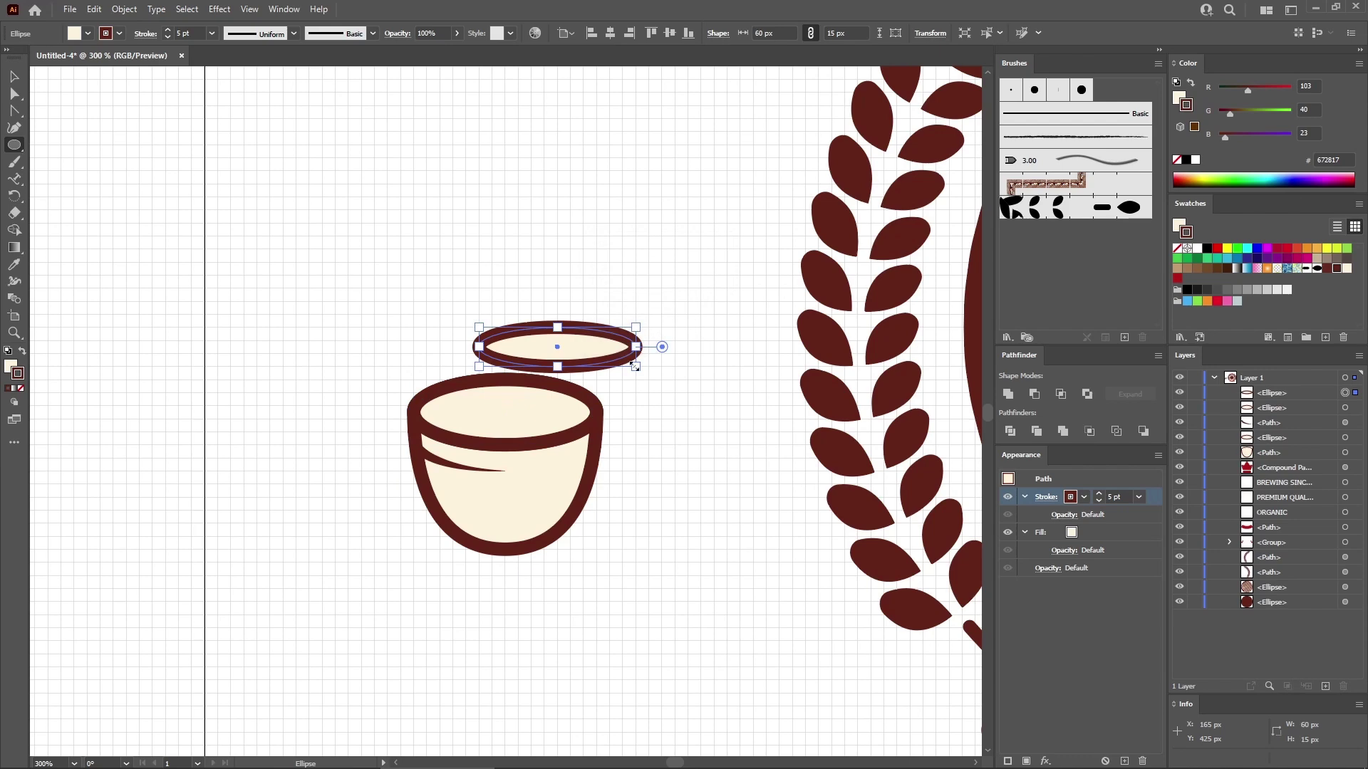
- Centre the 60 x 15 px ellipse over the lower part of the rim and intersect it with the rim copy
{"action": "left_click", "coordinate": [14, 76]}
{"action": "left_click_drag", "start_coordinate": [574, 359], "coordinate": [526, 433]}
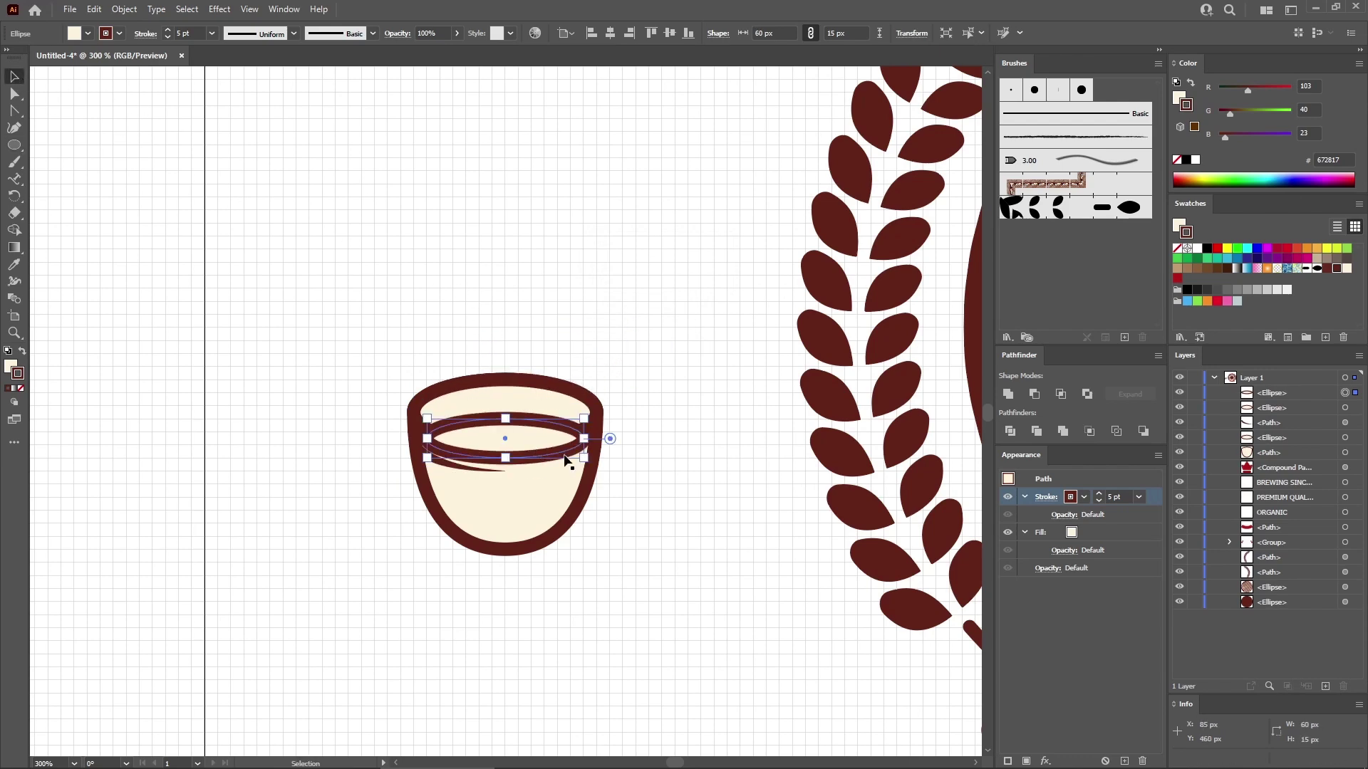
{"action": "left_click", "coordinate": [536, 396], "text": "shift"}
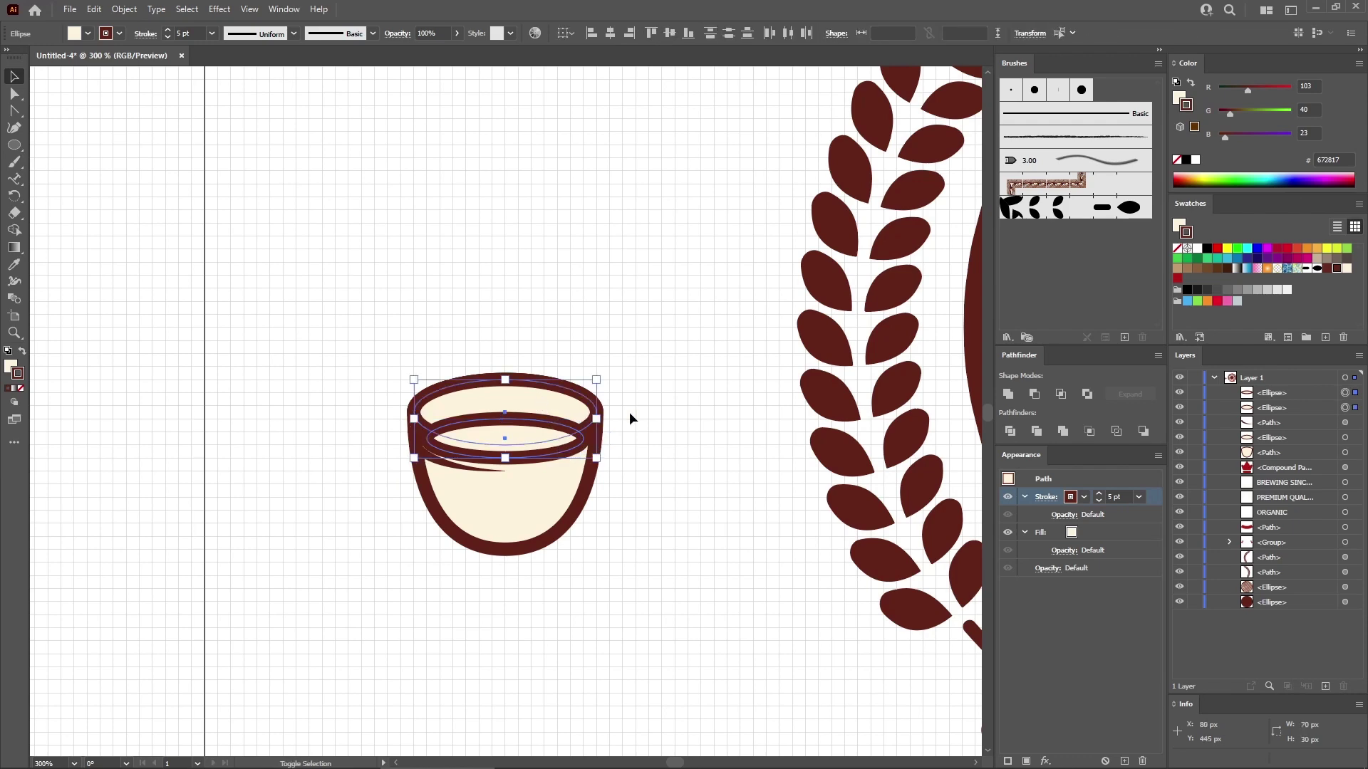
{"action": "left_click", "coordinate": [1060, 396]}
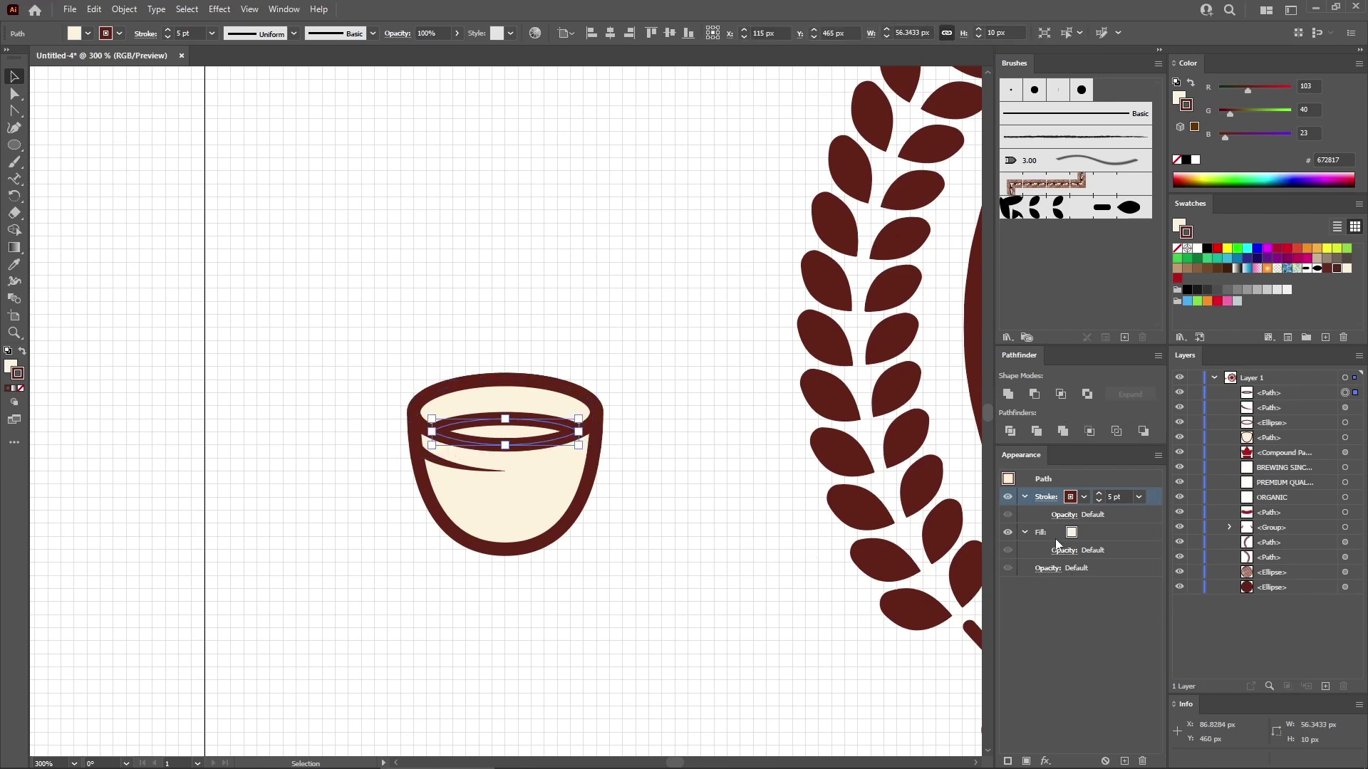
- Give the intersected coffee shape the lens-shaped width profile on its stroke and a dark brown fill
{"action": "left_click", "coordinate": [1046, 497]}
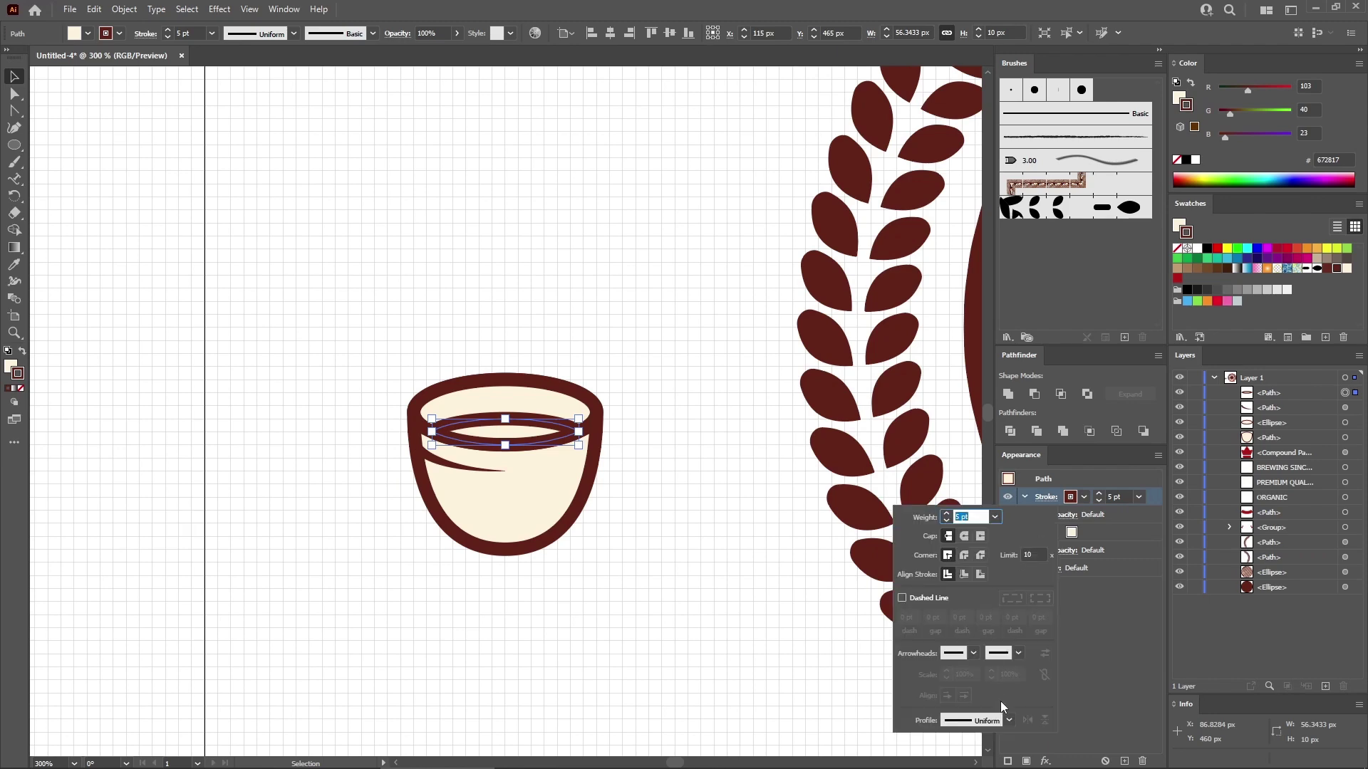
{"action": "left_click", "coordinate": [1008, 722]}
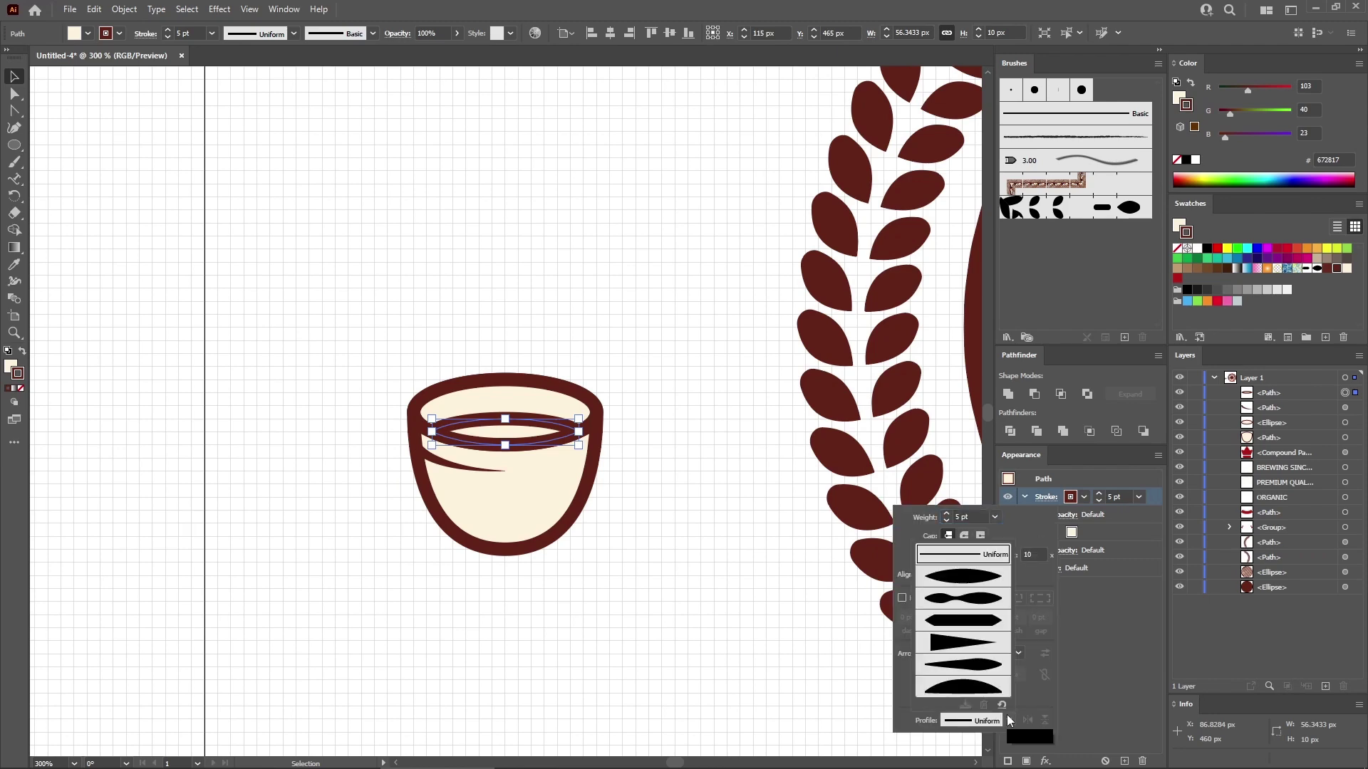
{"action": "left_click", "coordinate": [994, 578]}
{"action": "left_click", "coordinate": [1099, 532]}
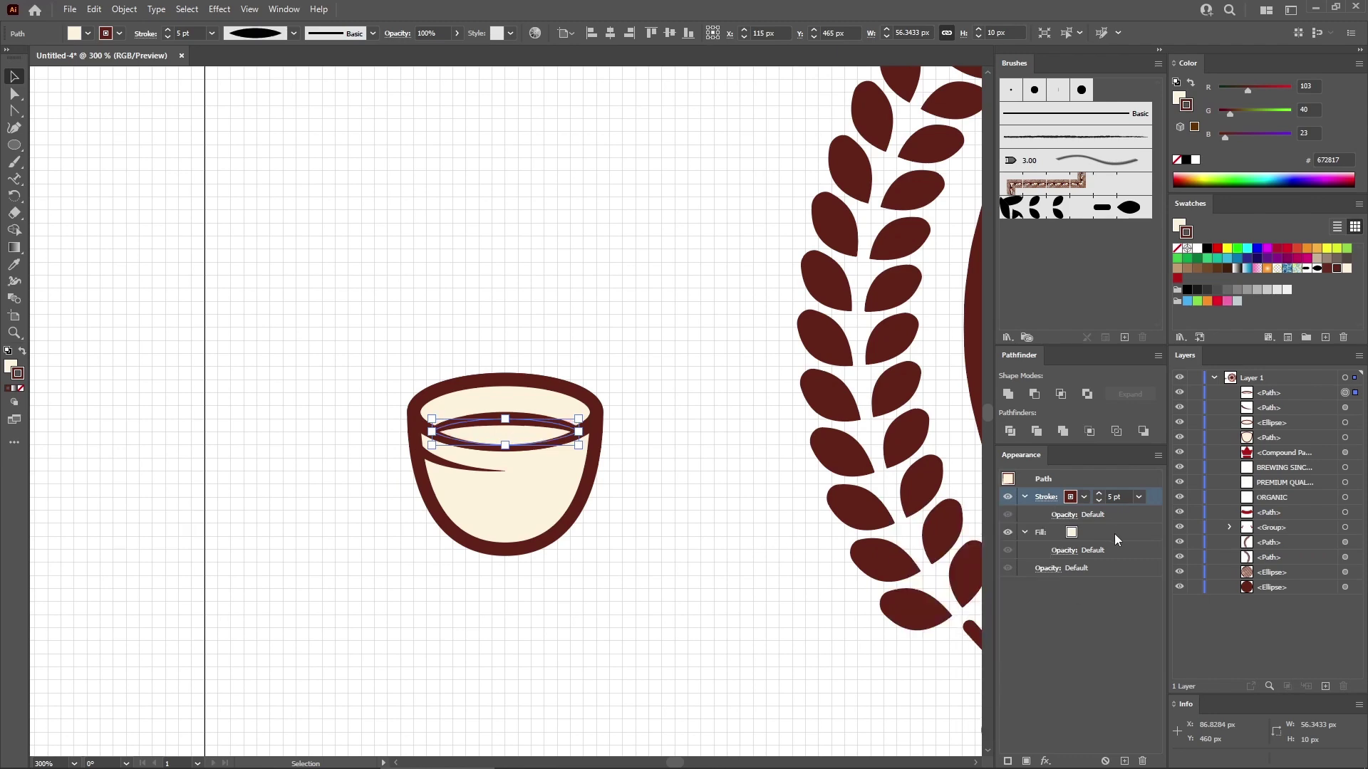
{"action": "left_click", "coordinate": [1114, 533]}
{"action": "left_click", "coordinate": [1335, 269]}
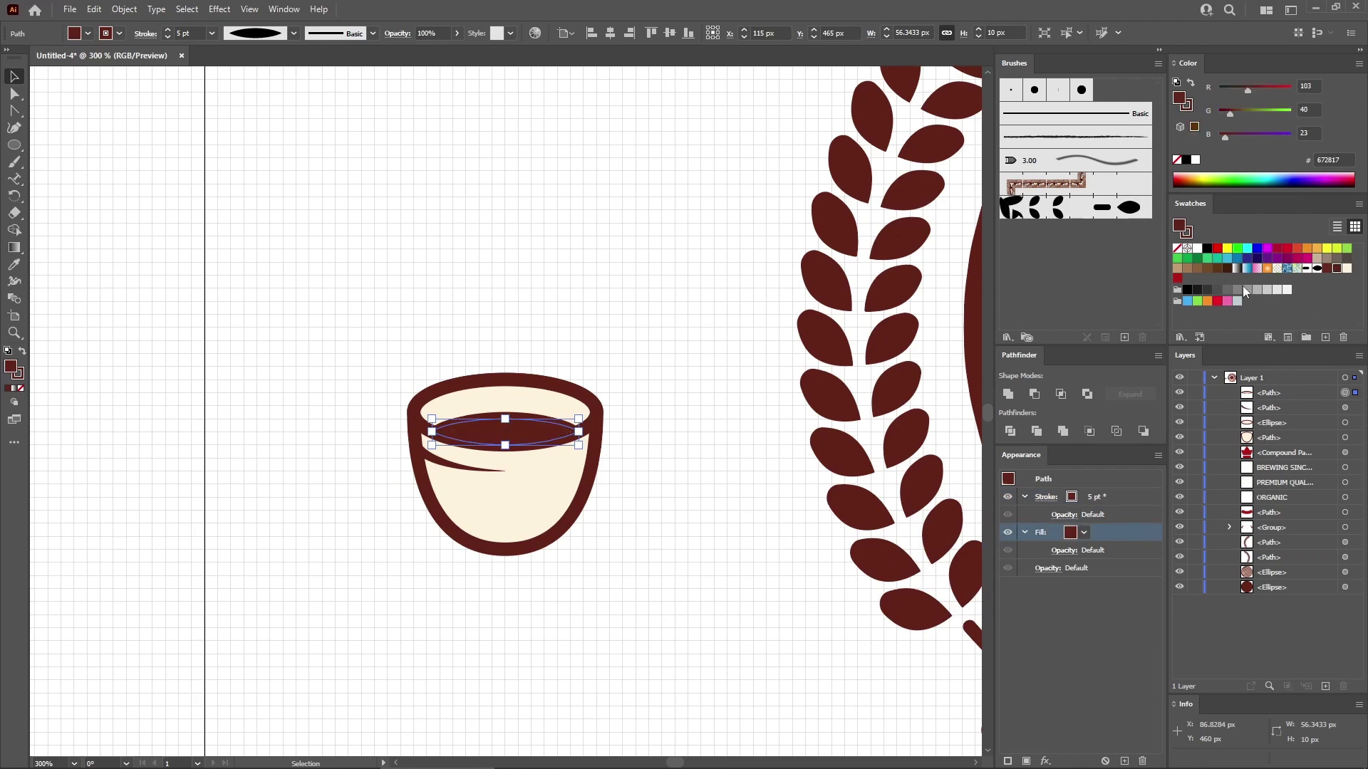
- Cut the coffee shape's path at its right corner anchor
{"action": "left_click", "coordinate": [15, 94]}
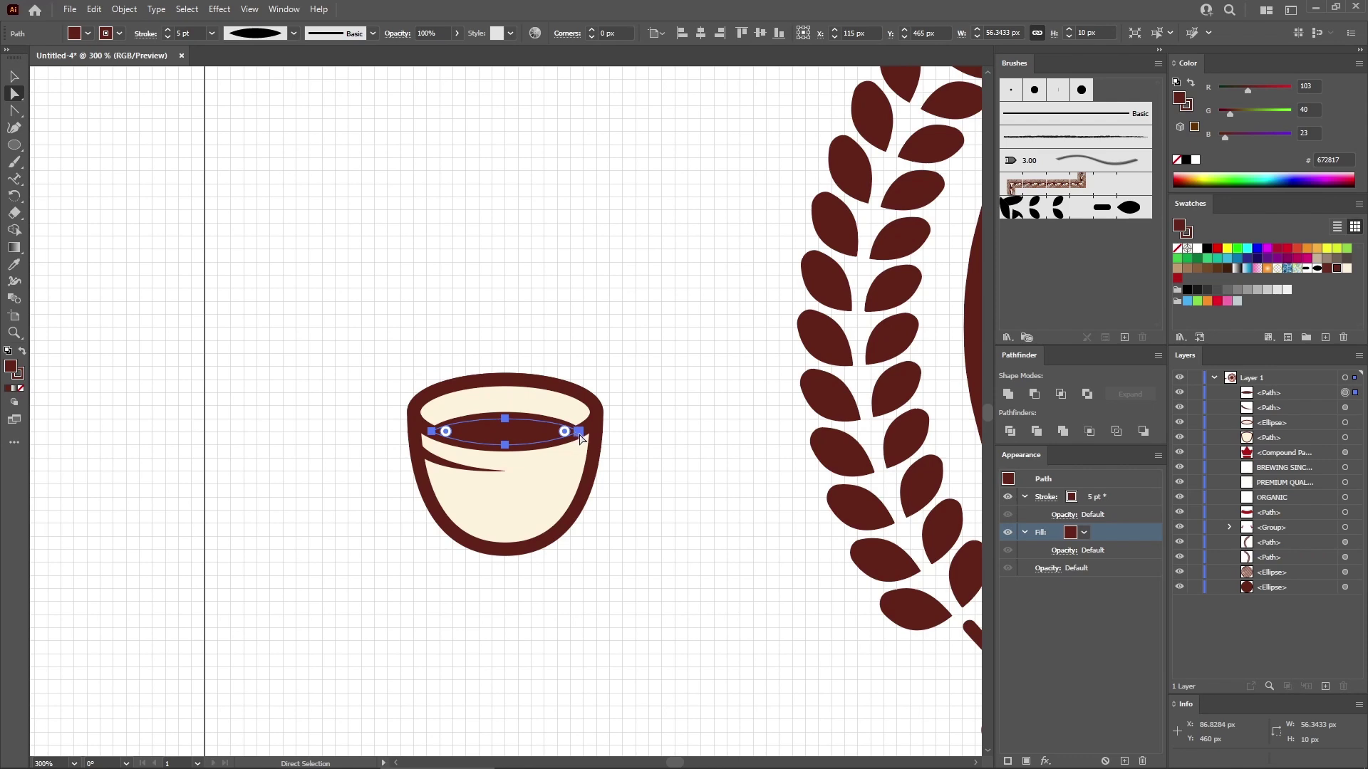
{"action": "left_click", "coordinate": [579, 433]}
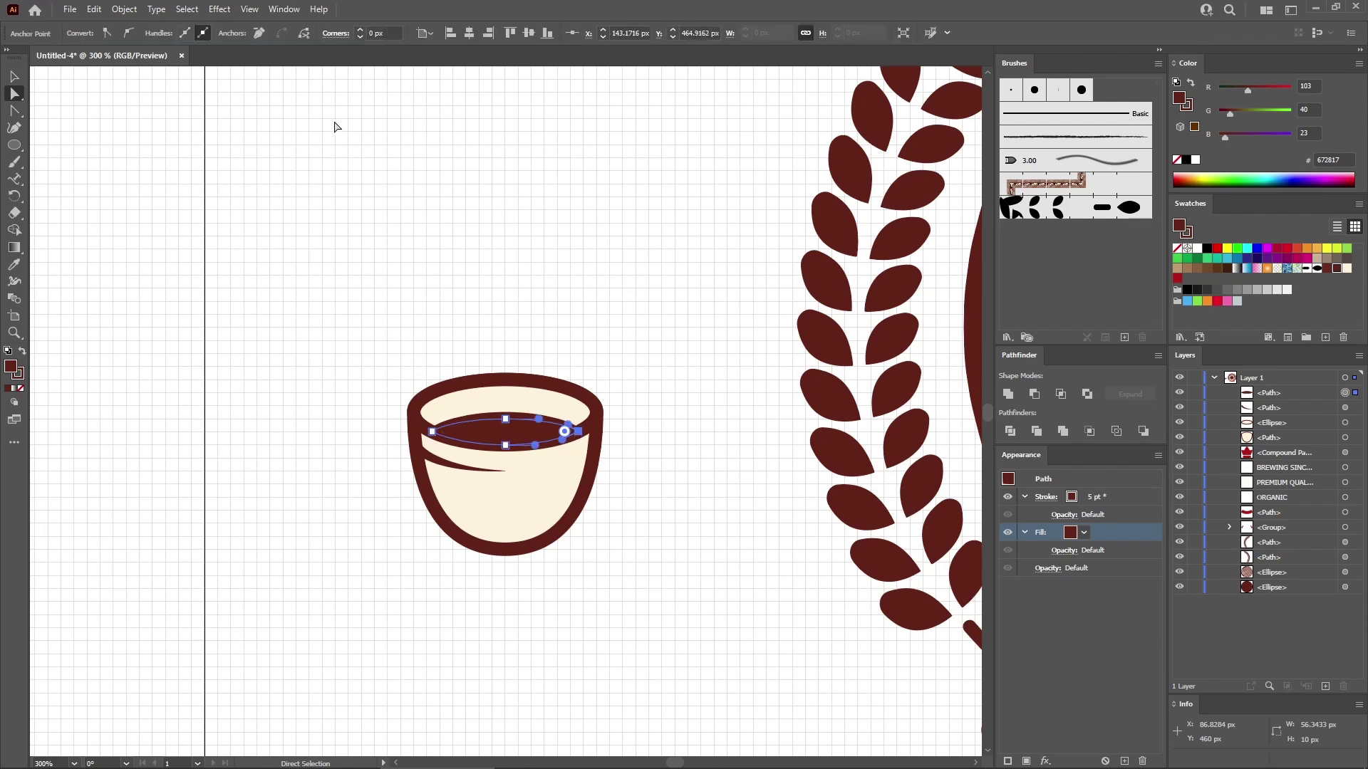
{"action": "left_click", "coordinate": [306, 34]}
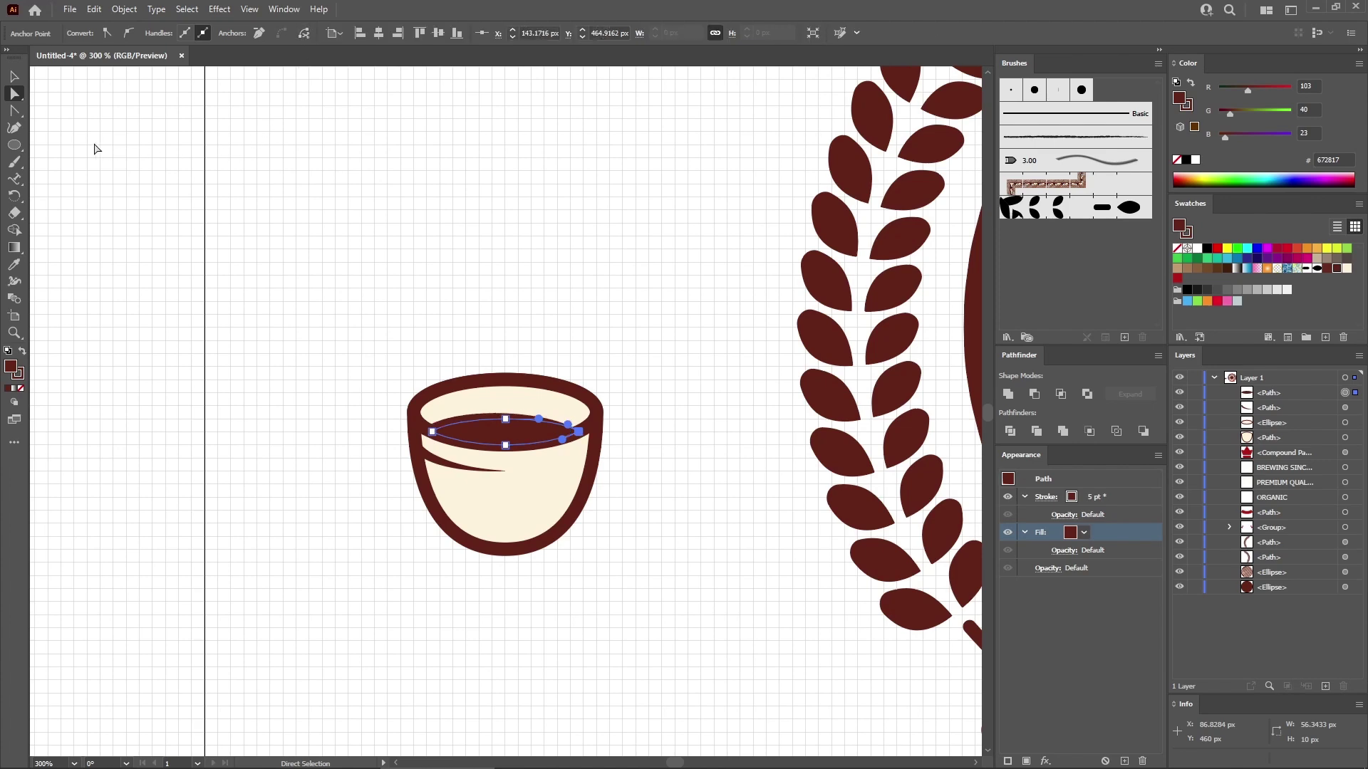
- Draw a 45 px vertical steam line up from the coffee's centre and a 30 px line 10 px to each side
{"action": "left_click", "coordinate": [21, 146]}
{"action": "left_click_drag", "start_coordinate": [21, 146], "coordinate": [92, 212]}
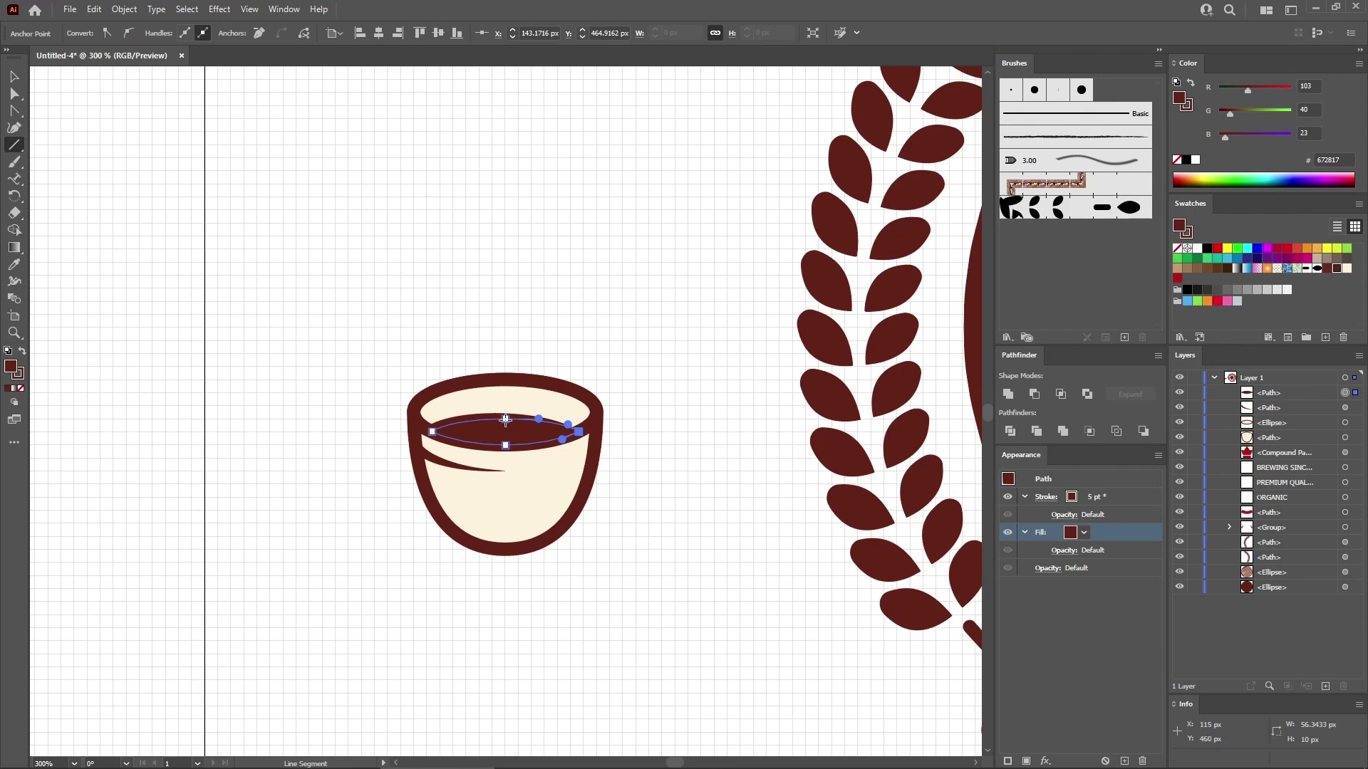
{"action": "left_click_drag", "start_coordinate": [505, 421], "coordinate": [505, 302]}
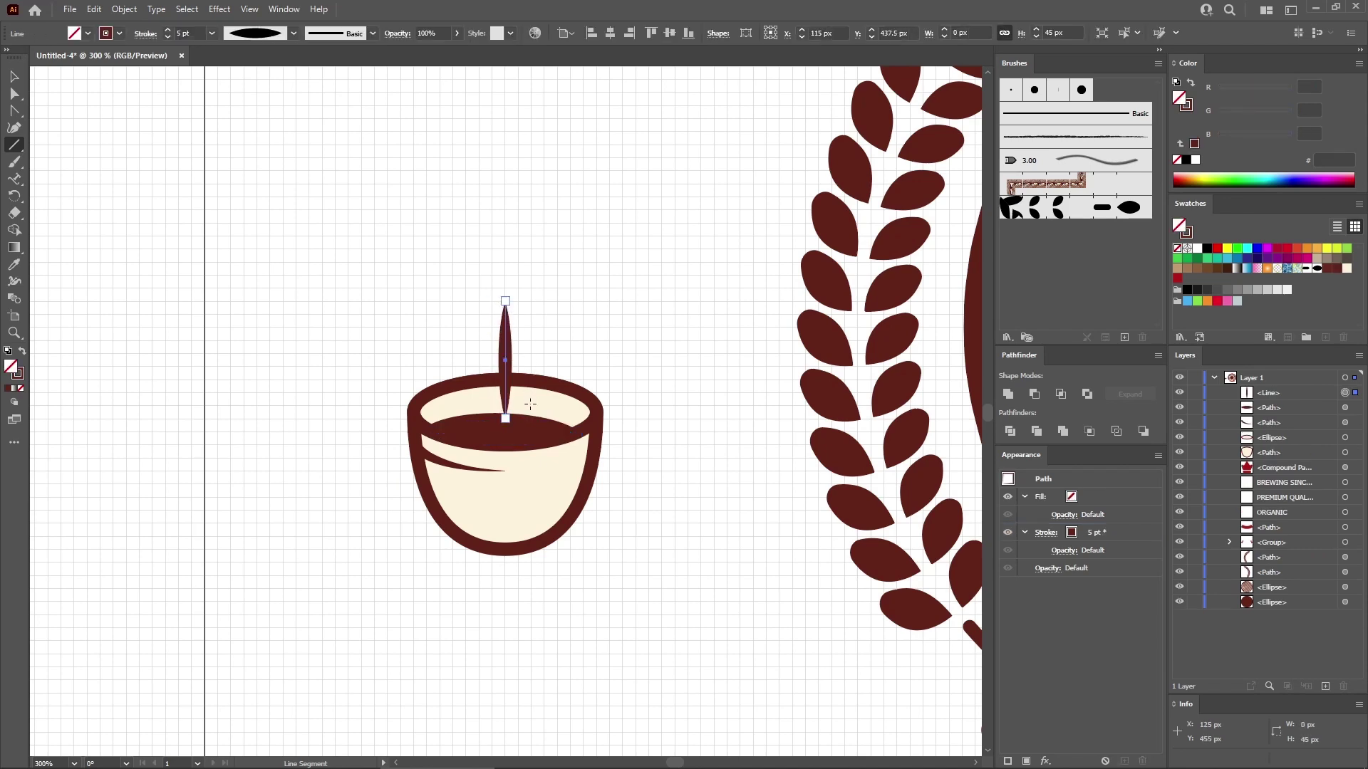
{"action": "left_click_drag", "start_coordinate": [531, 405], "coordinate": [531, 327]}
{"action": "left_click_drag", "start_coordinate": [478, 405], "coordinate": [478, 327]}
- Apply a Zig Zag effect to the three steam lines with 1 px size, 1 ridge per segment and smooth points
{"action": "key", "text": "v"}
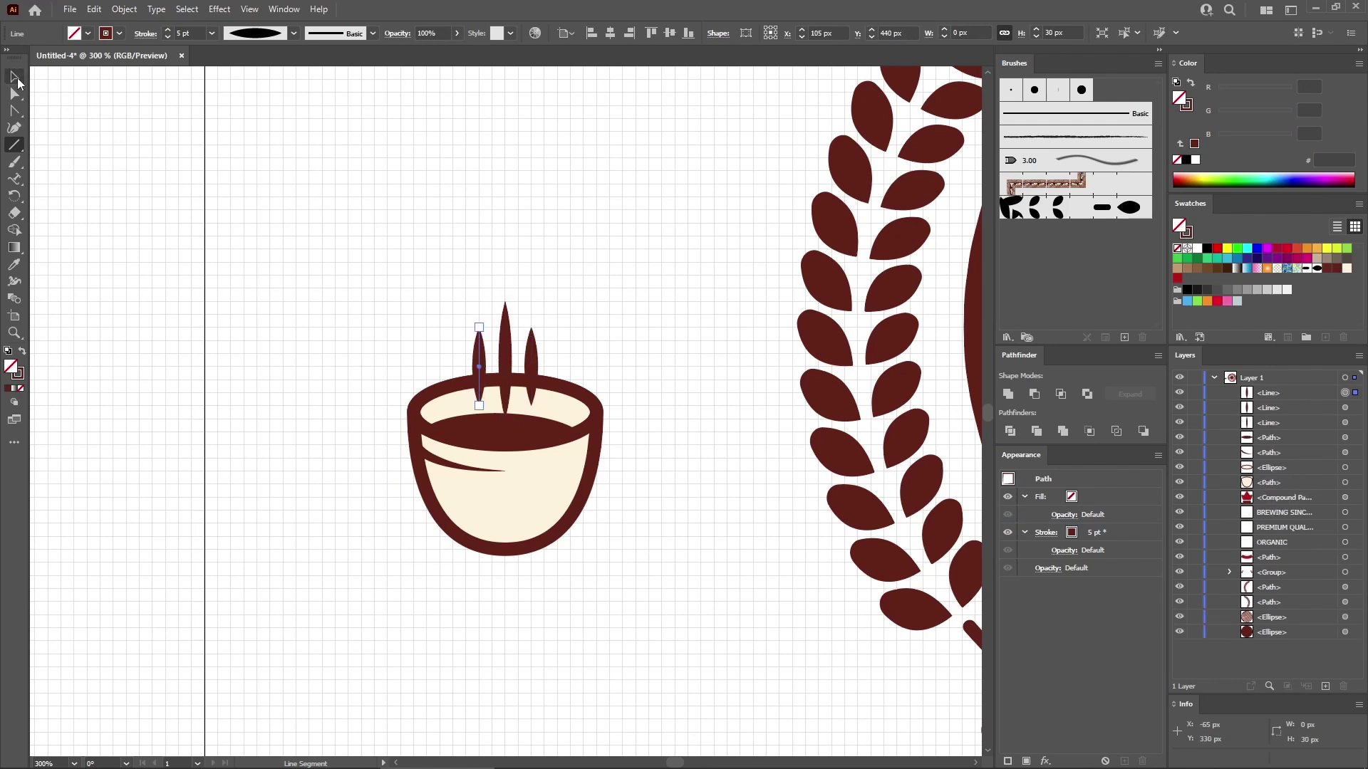
{"action": "left_click_drag", "start_coordinate": [581, 279], "coordinate": [446, 354]}
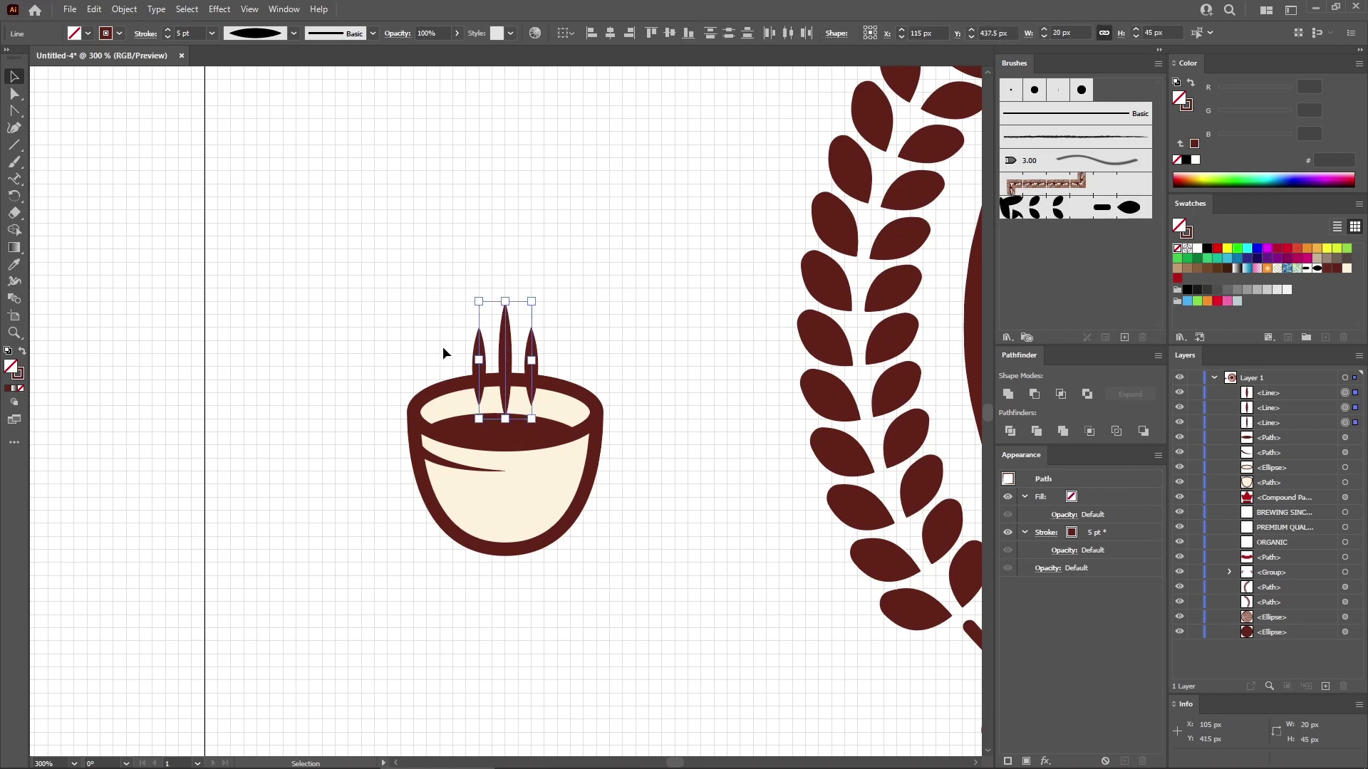
{"action": "left_click", "coordinate": [220, 9]}
{"action": "mouse_move", "coordinate": [298, 131]}
{"action": "left_click", "coordinate": [448, 220]}
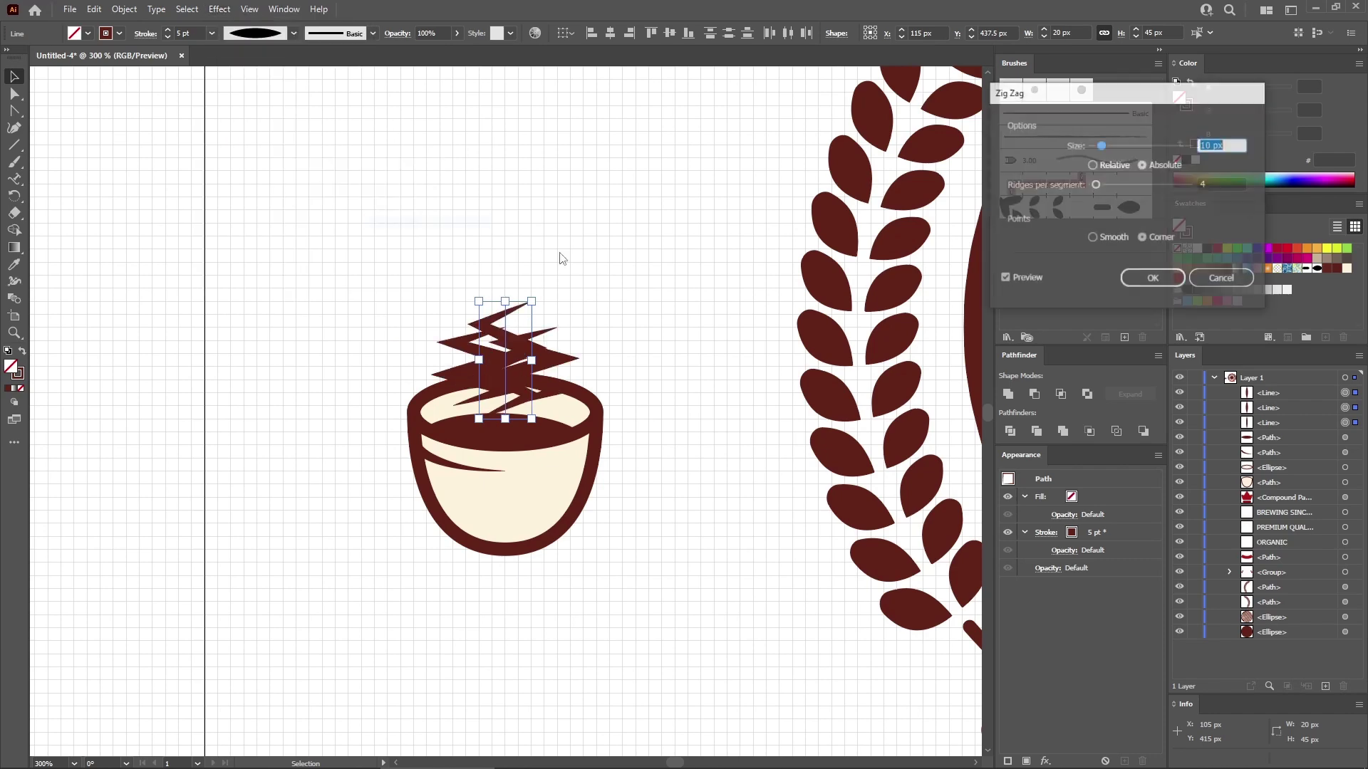
{"action": "left_click", "coordinate": [1107, 237]}
{"action": "double_click", "coordinate": [1227, 144]}
{"action": "type", "text": "1"}
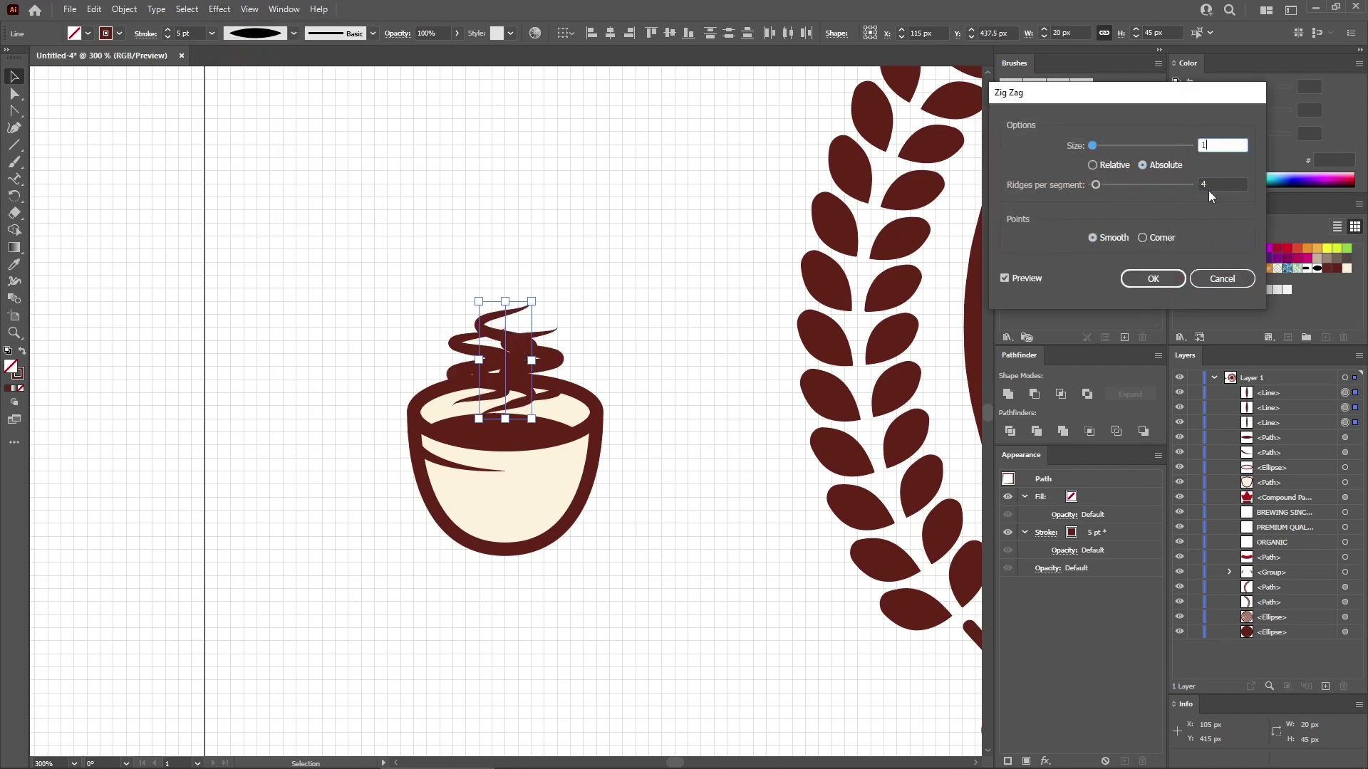
{"action": "key", "text": "Tab"}
{"action": "type", "text": "1"}
{"action": "left_click", "coordinate": [1154, 279]}
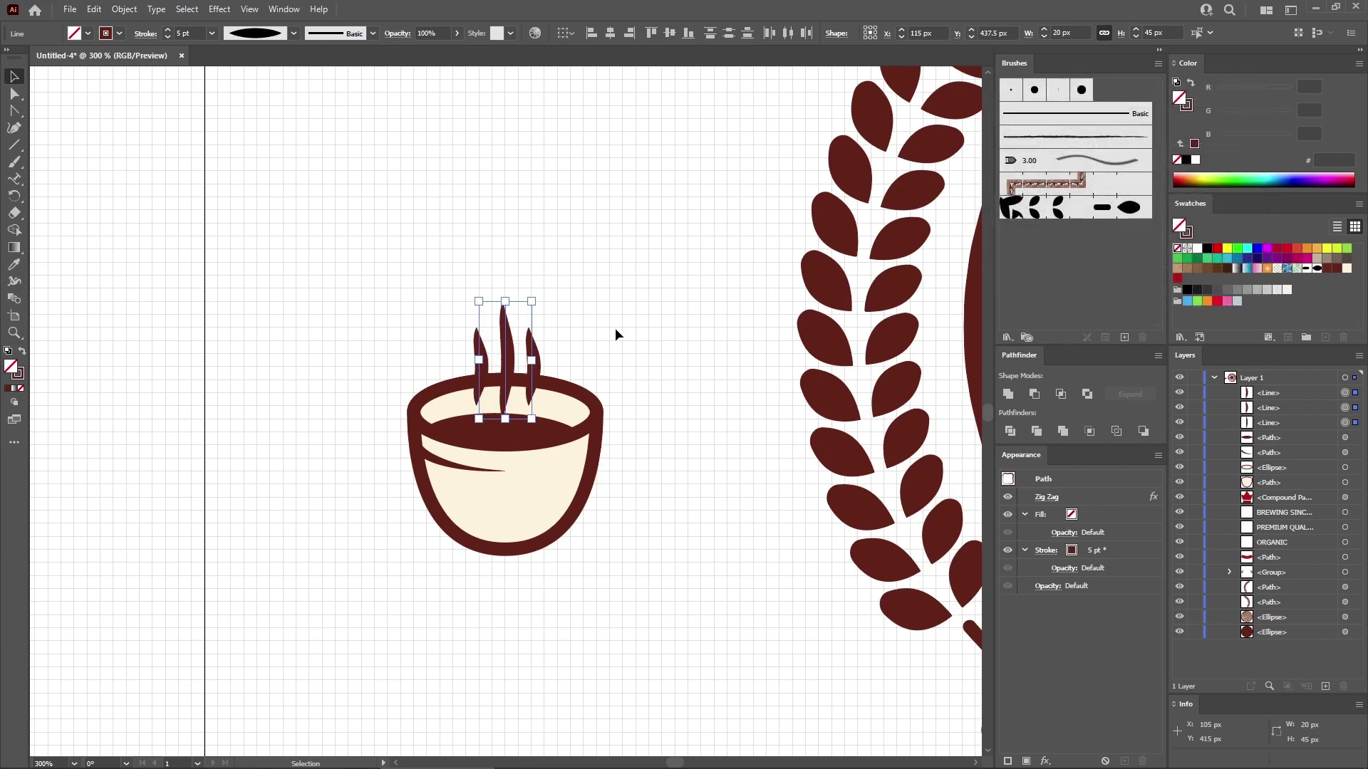
- Draw a 15 x 15 px square at the cup's right edge and remove its inherited Zig Zag effect
{"action": "left_click_drag", "start_coordinate": [15, 144], "coordinate": [66, 146]}
{"action": "key", "text": "x"}
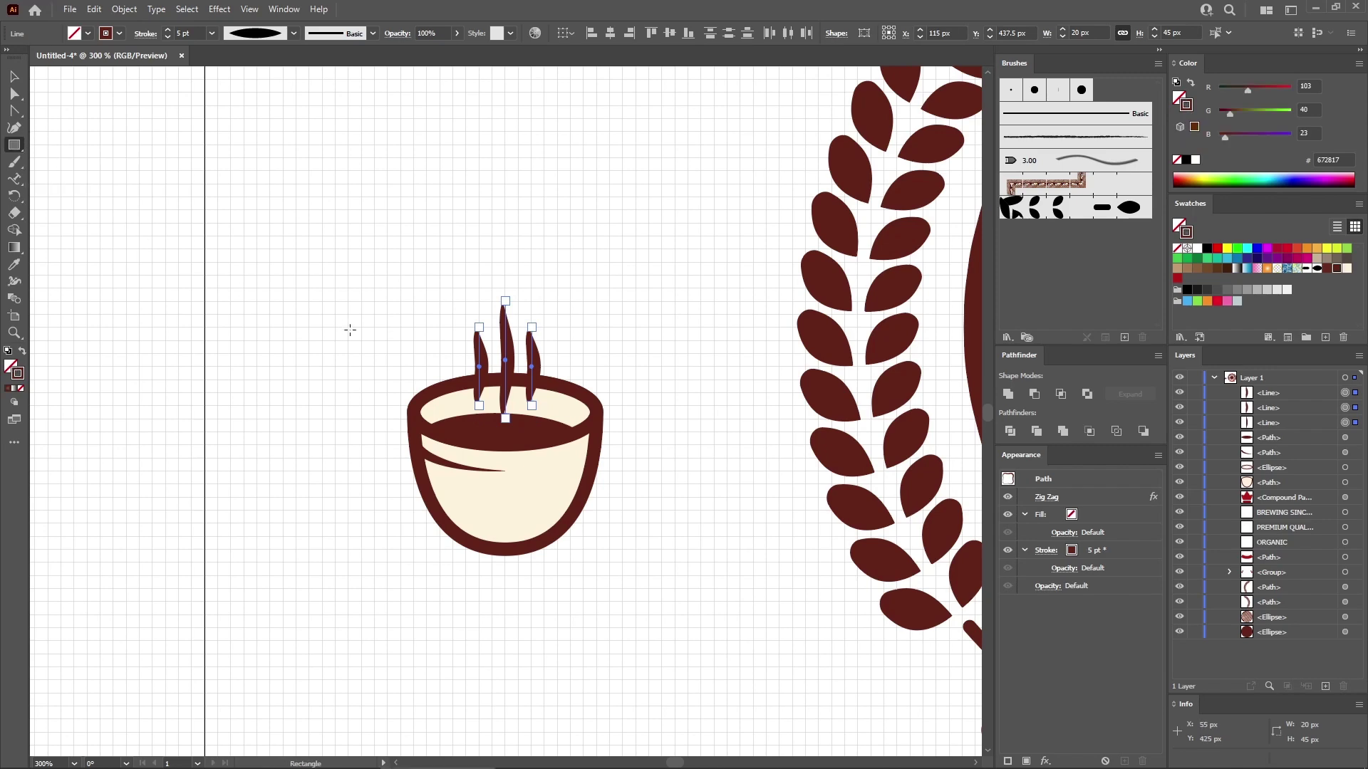
{"action": "left_click_drag", "start_coordinate": [597, 412], "coordinate": [629, 444]}
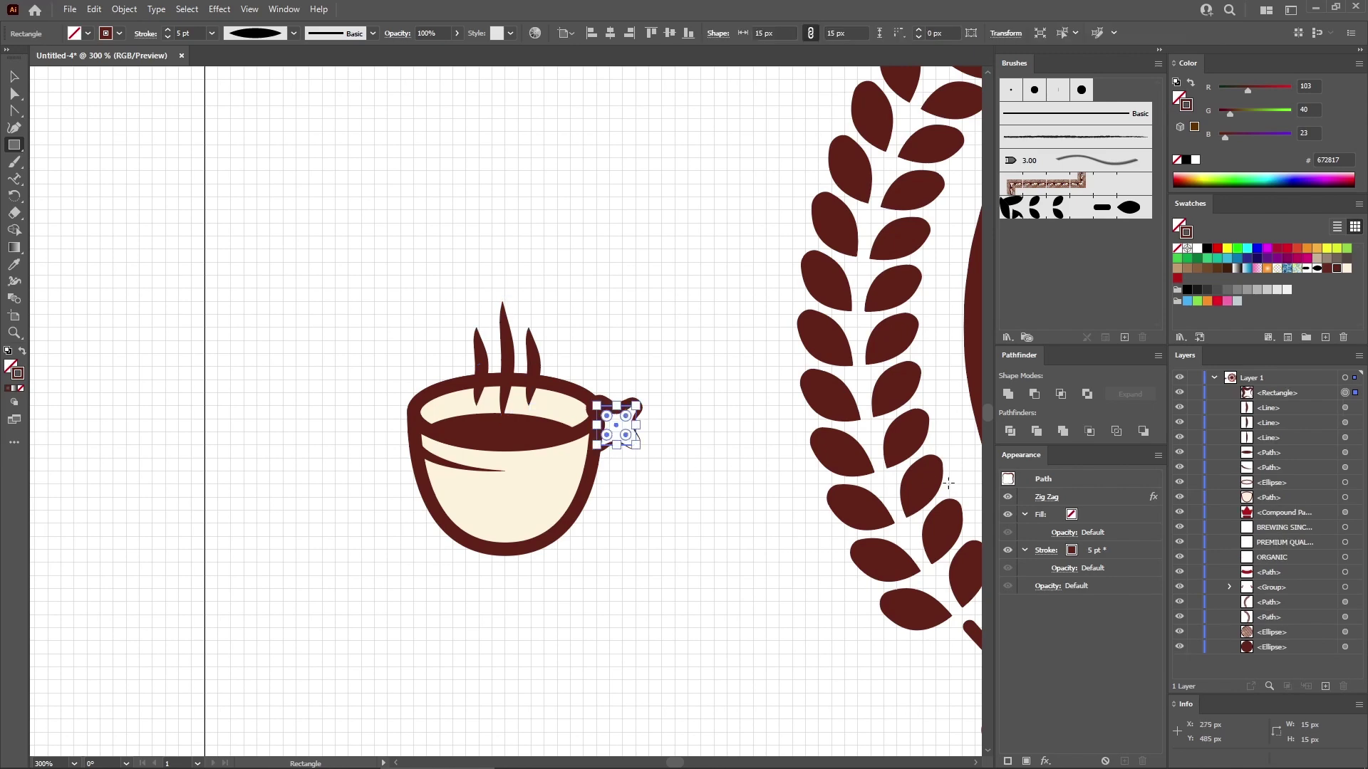
{"action": "left_click", "coordinate": [1080, 494]}
{"action": "left_click", "coordinate": [1141, 761]}
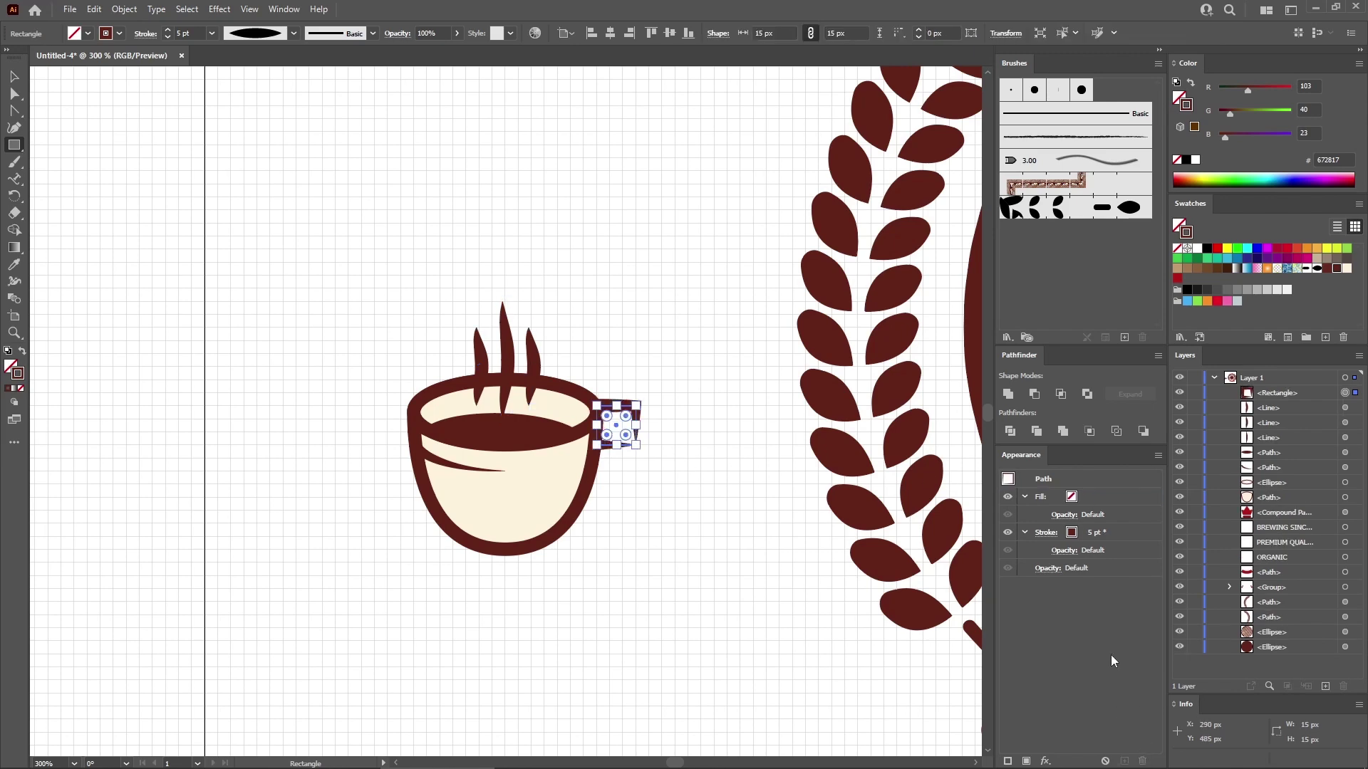
- Set the stroke of the square at the cup's right edge to the Uniform width profile
{"action": "left_click", "coordinate": [1047, 533]}
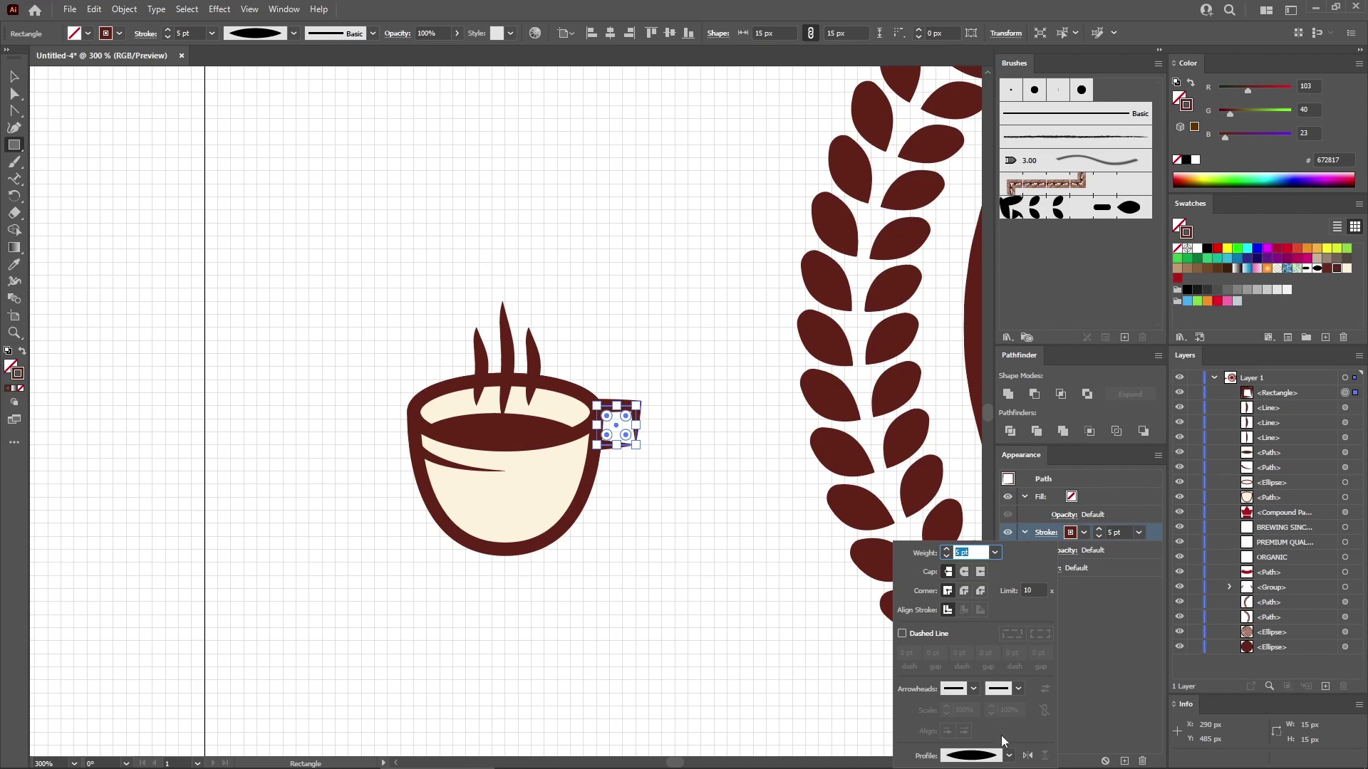
{"action": "left_click", "coordinate": [1009, 756]}
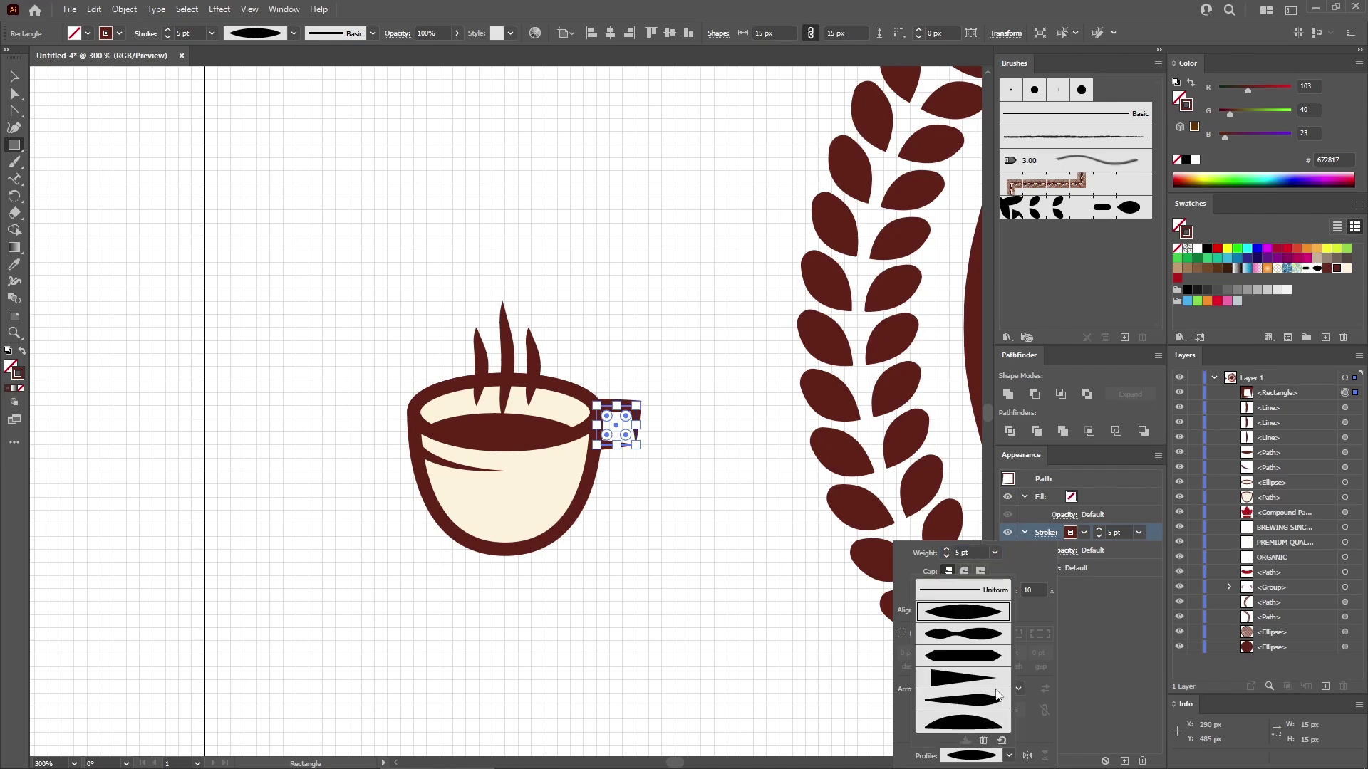
{"action": "left_click", "coordinate": [990, 596]}
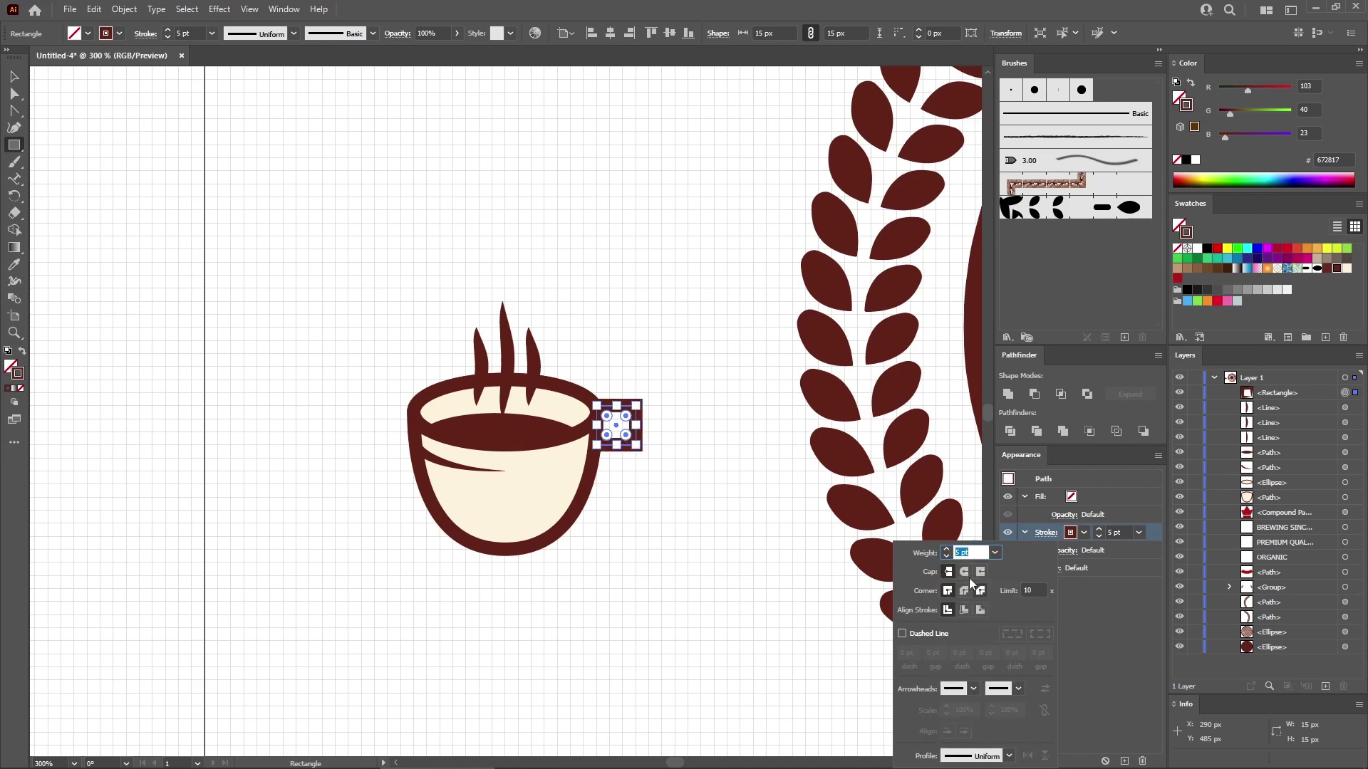
- Round the square's two right corners with a 7.5 px radius to start the cup handle
{"action": "left_click", "coordinate": [16, 94]}
{"action": "left_click_drag", "start_coordinate": [675, 376], "coordinate": [631, 479]}
{"action": "left_click", "coordinate": [393, 35]}
{"action": "type", "text": "7.5"}
{"action": "key", "text": "Return"}
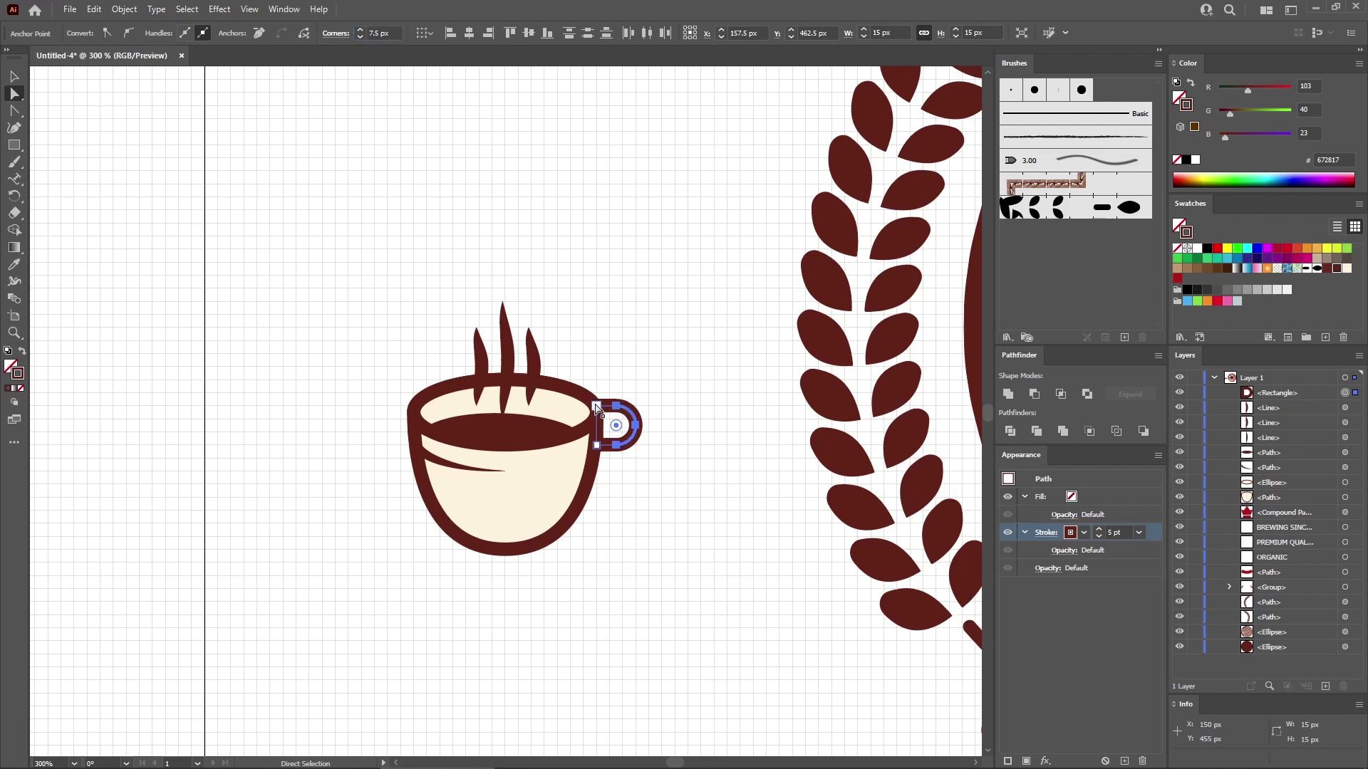
- Lower the handle's upper-left anchor by 10 px and round the handle's top anchor with an 8 px corner radius
{"action": "left_click", "coordinate": [597, 408]}
{"action": "left_click_drag", "start_coordinate": [596, 408], "coordinate": [597, 433]}
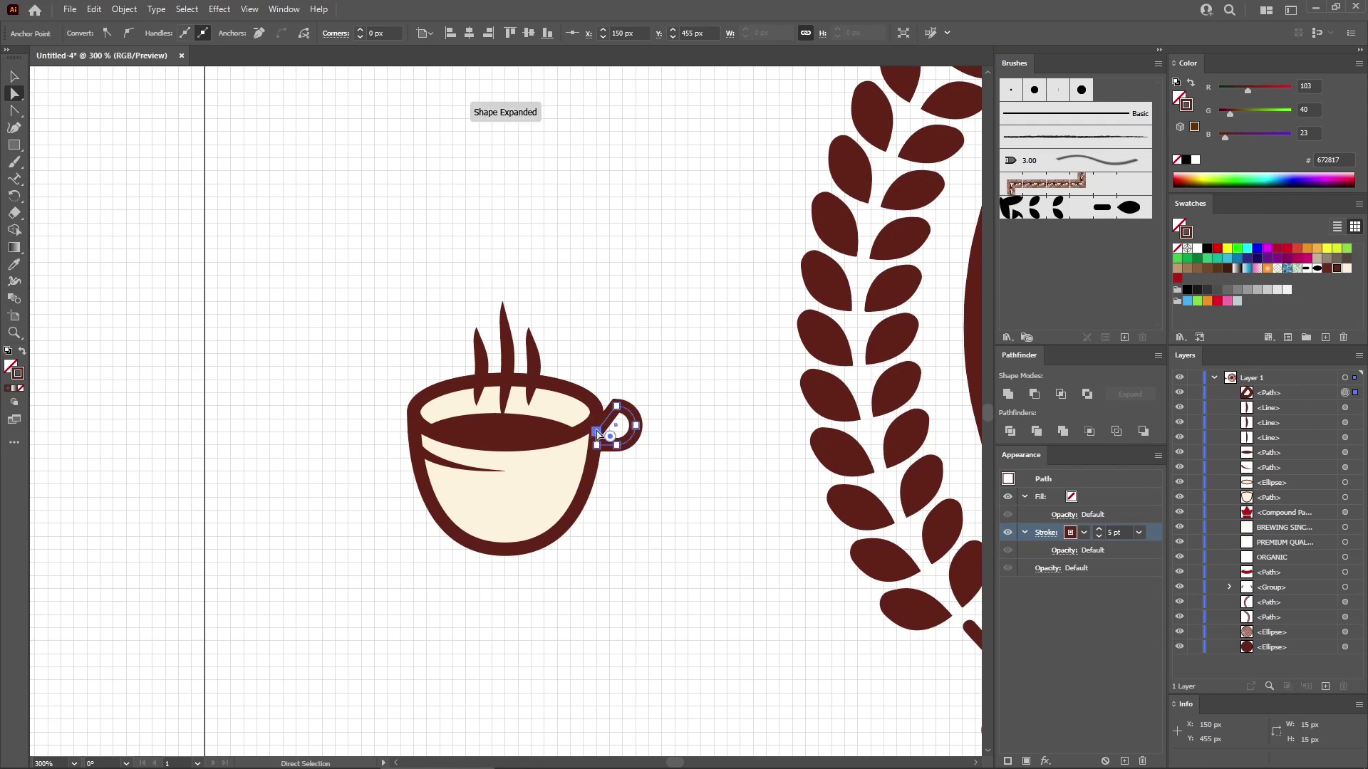
{"action": "left_click", "coordinate": [617, 410]}
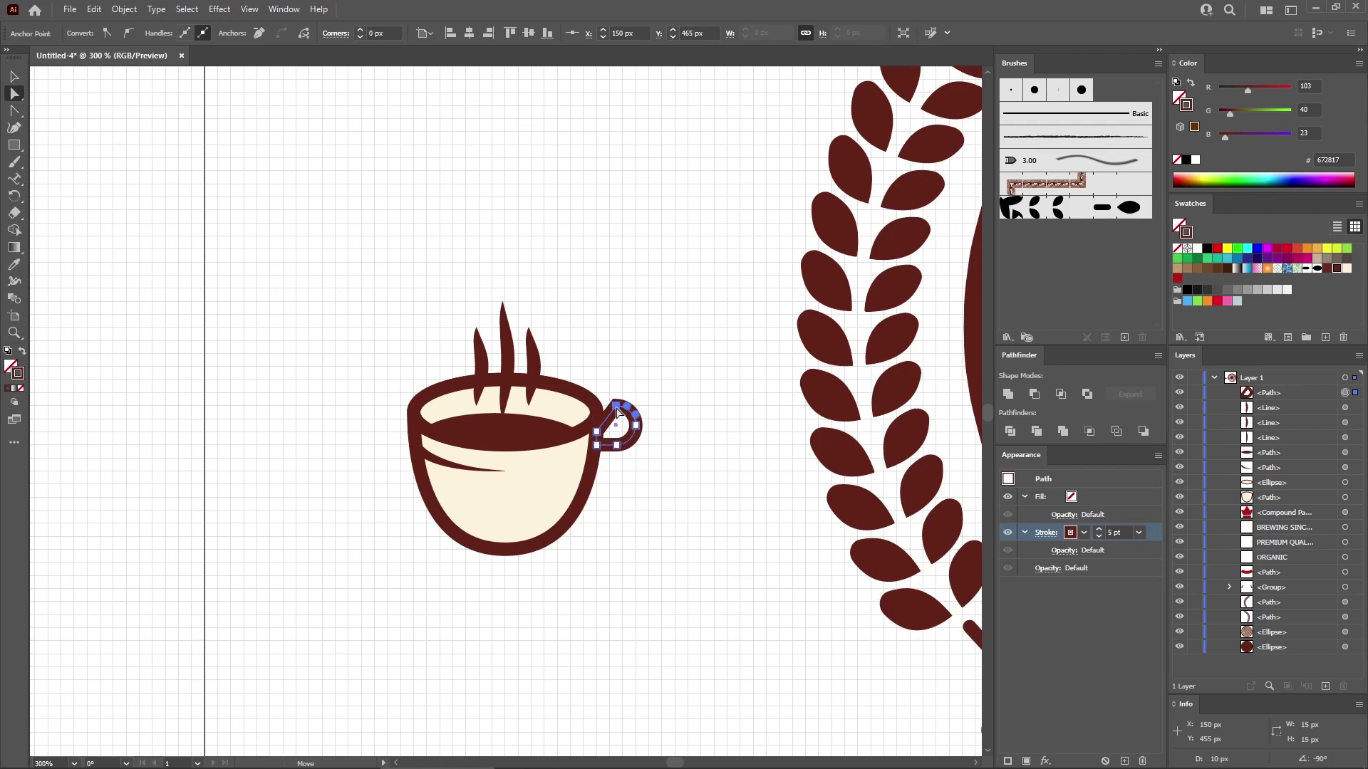
{"action": "left_click", "coordinate": [388, 36]}
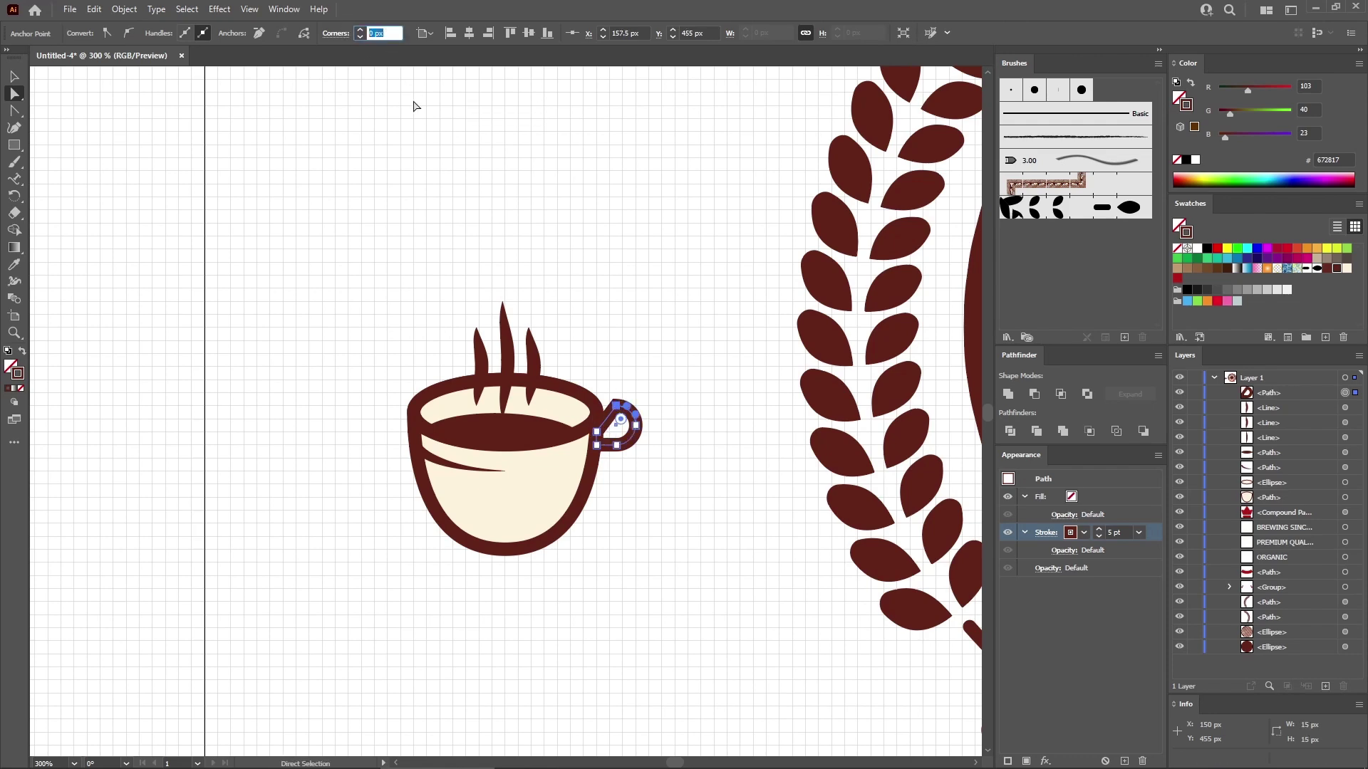
{"action": "type", "text": "8"}
{"action": "key", "text": "Return"}
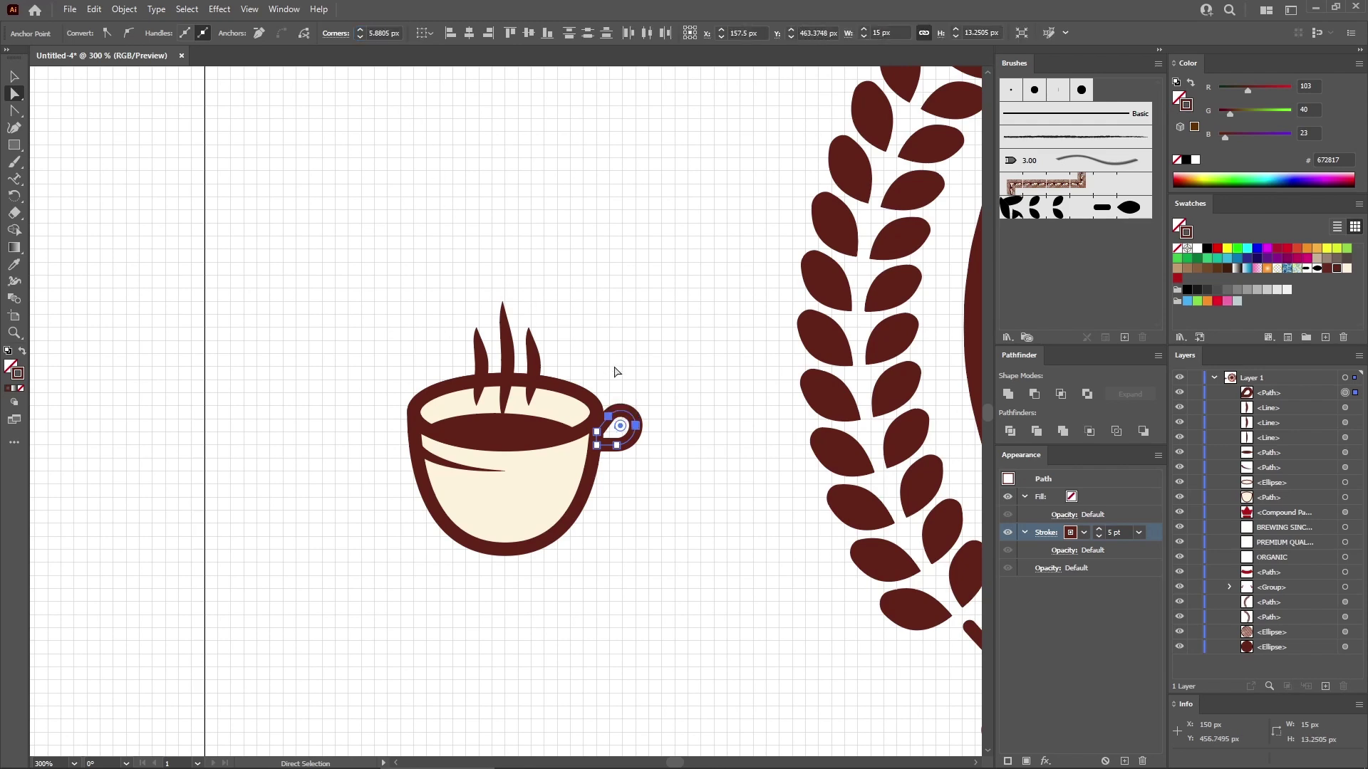
{"action": "left_click", "coordinate": [647, 357]}
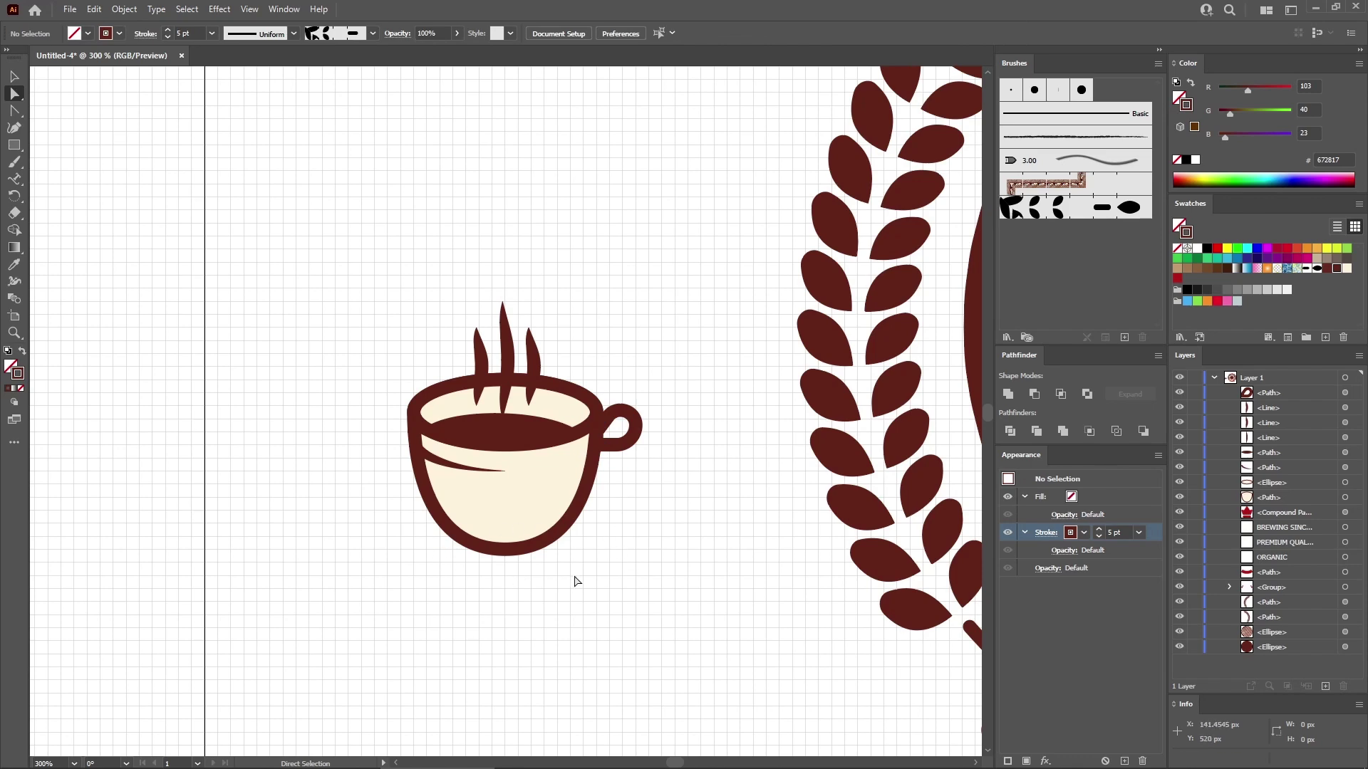
- Create a 90 x 50 px ellipse and centre it over the lower part of the cup as a saucer
{"action": "left_click", "coordinate": [15, 146]}
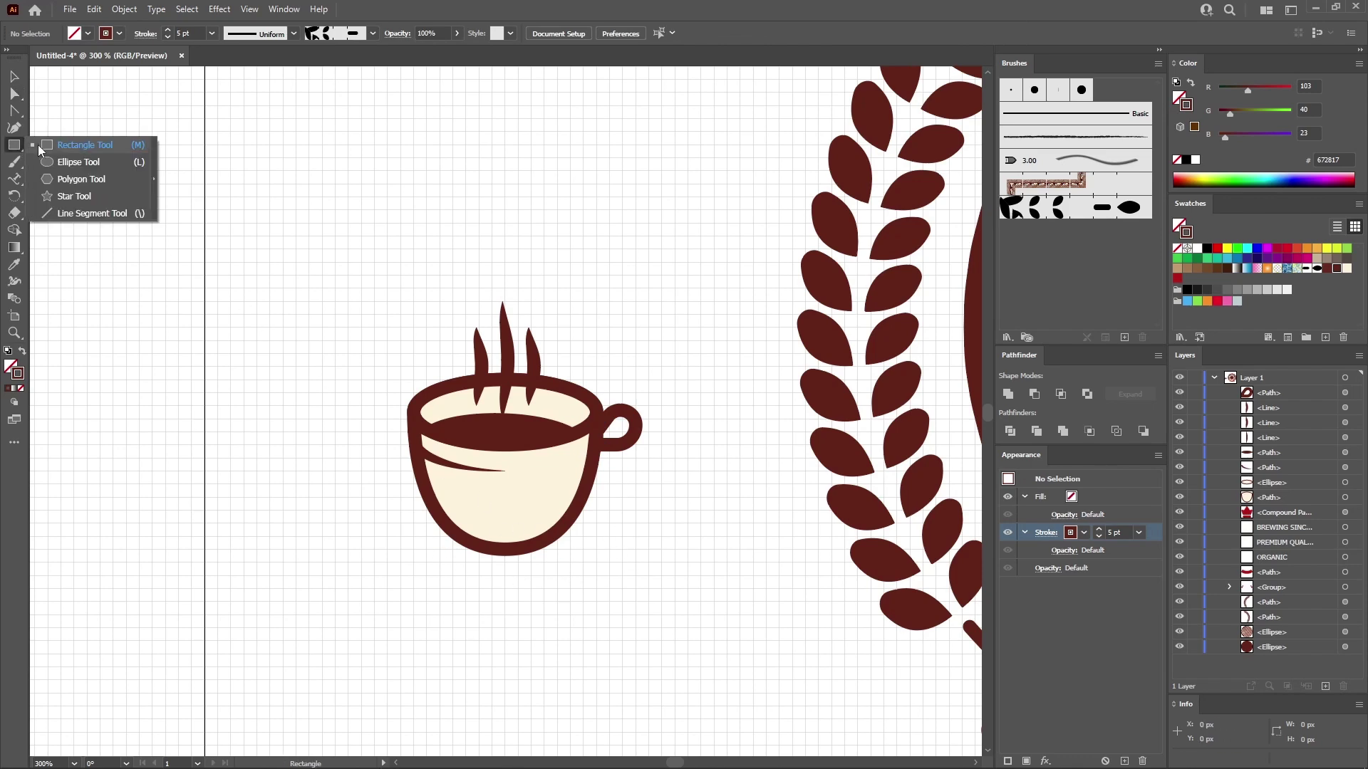
{"action": "left_click", "coordinate": [51, 161]}
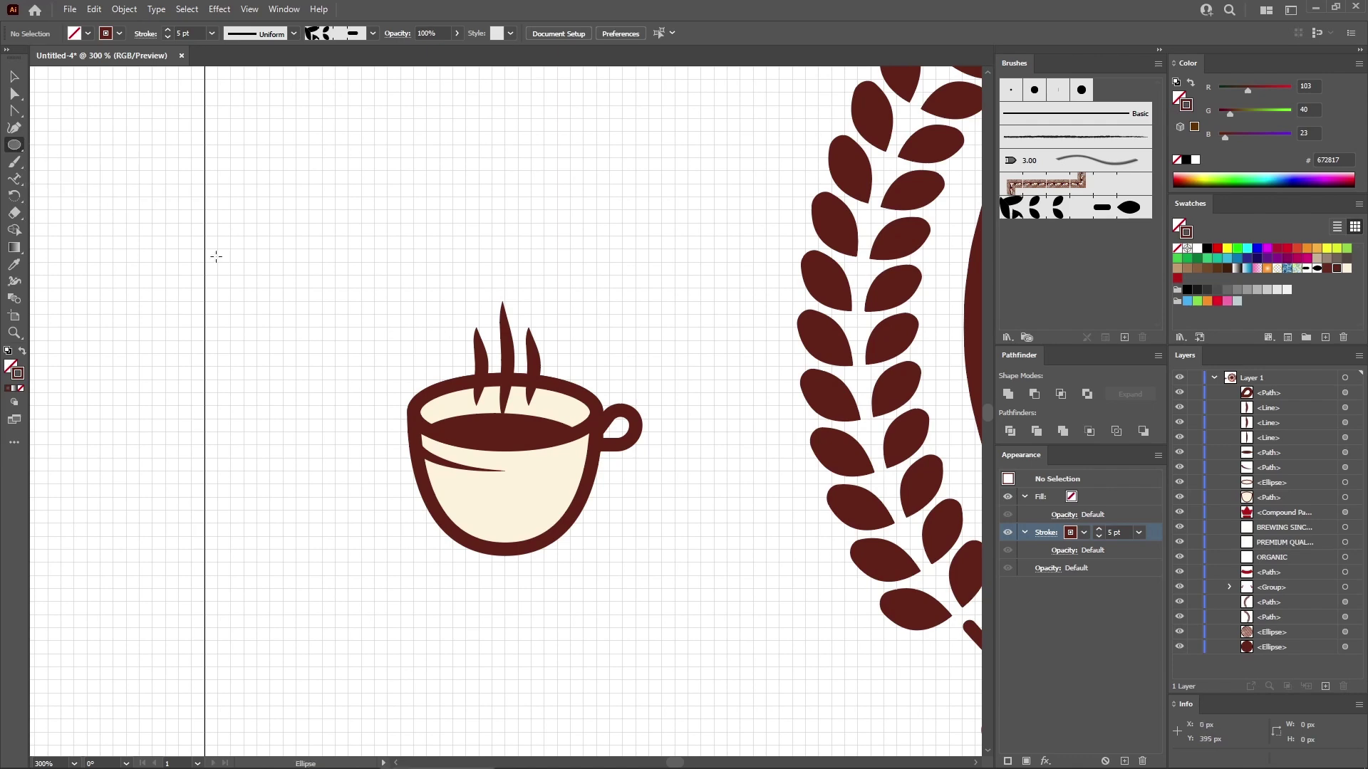
{"action": "left_click", "coordinate": [371, 263]}
{"action": "key", "text": "Tab"}
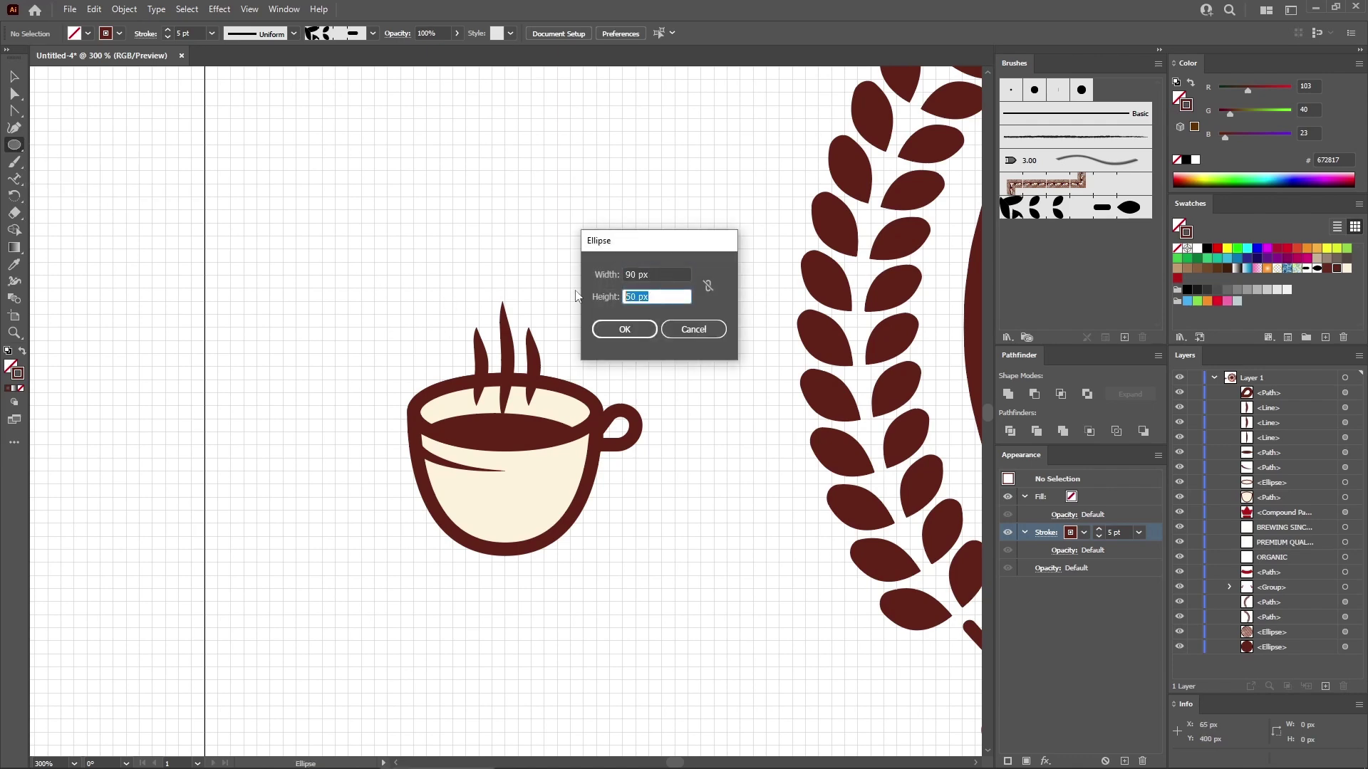
{"action": "left_click", "coordinate": [617, 326]}
{"action": "left_click", "coordinate": [15, 77]}
{"action": "left_click_drag", "start_coordinate": [544, 266], "coordinate": [556, 467]}
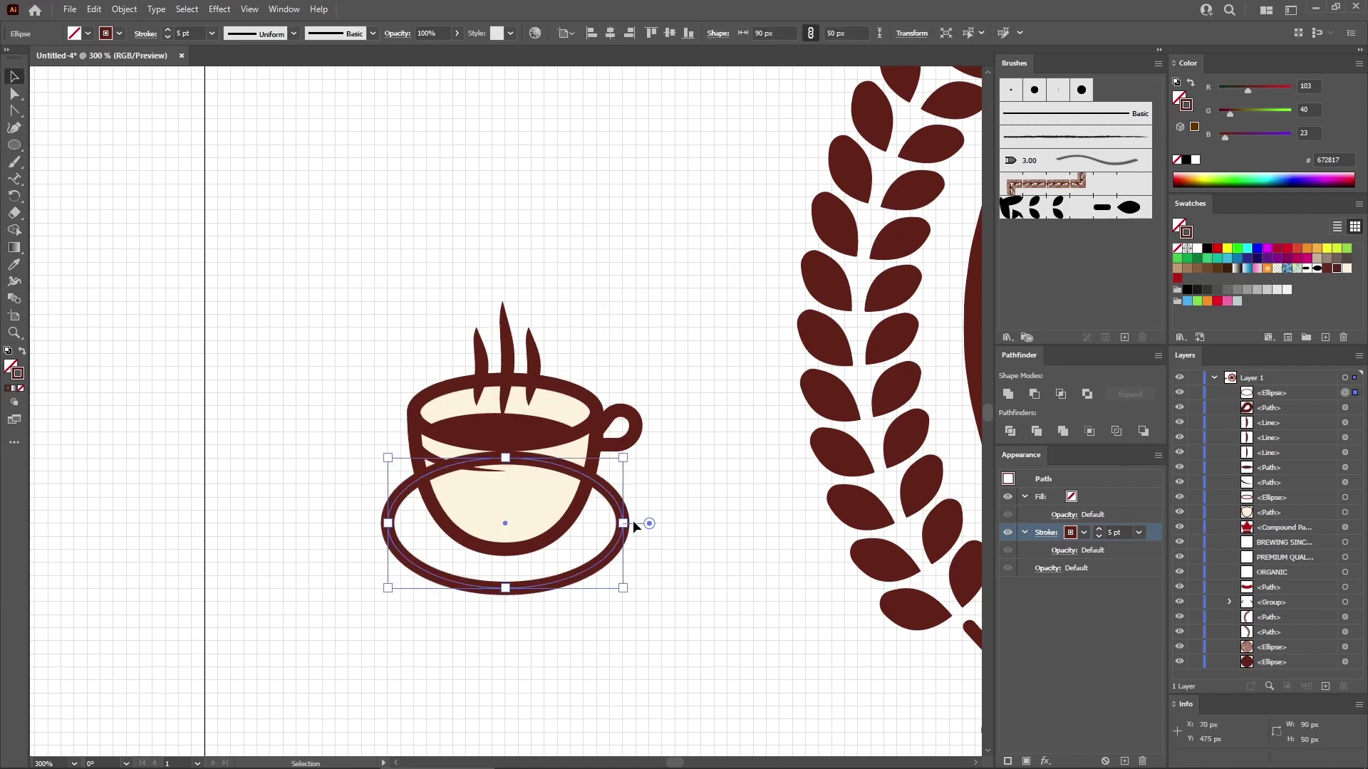
- Fill the saucer ellipse with dark brown and place it directly below the cup body in the stacking order
{"action": "left_click", "coordinate": [1114, 499]}
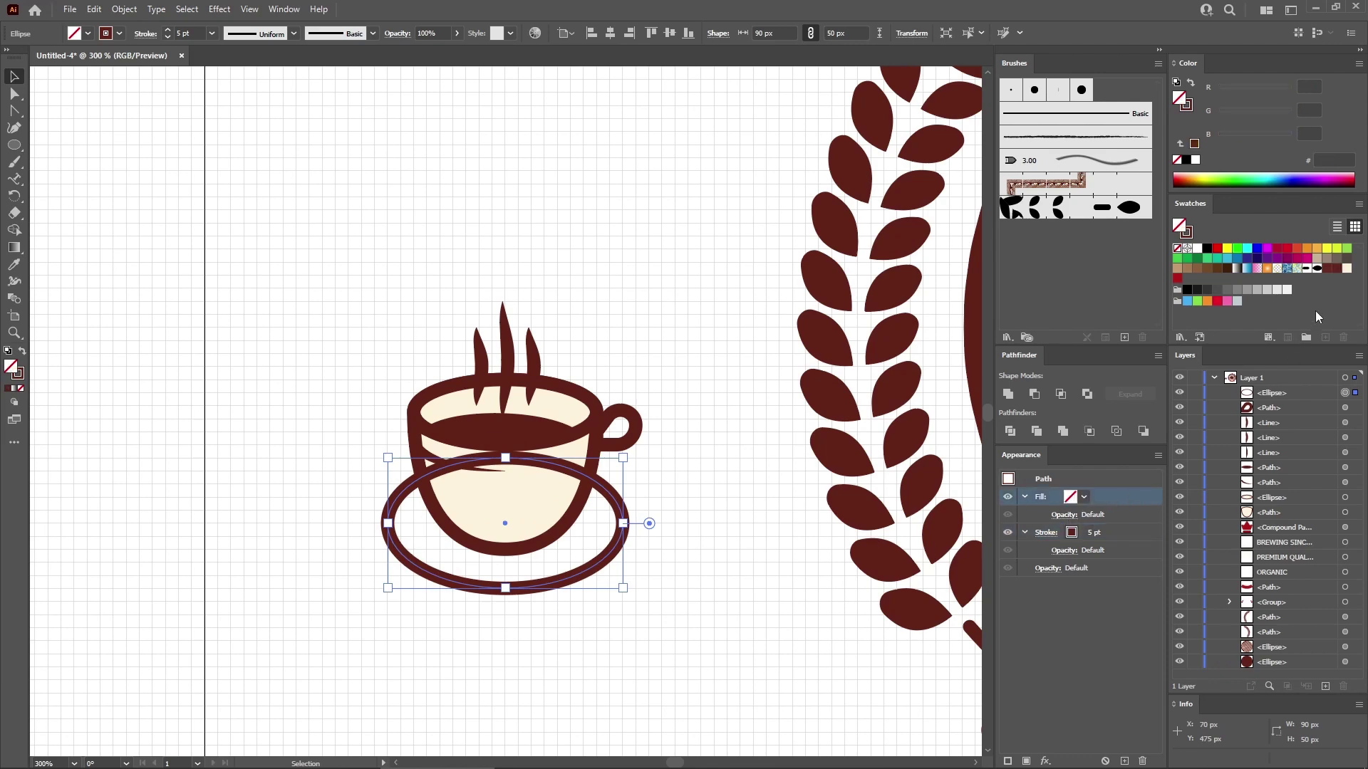
{"action": "left_click", "coordinate": [1336, 270]}
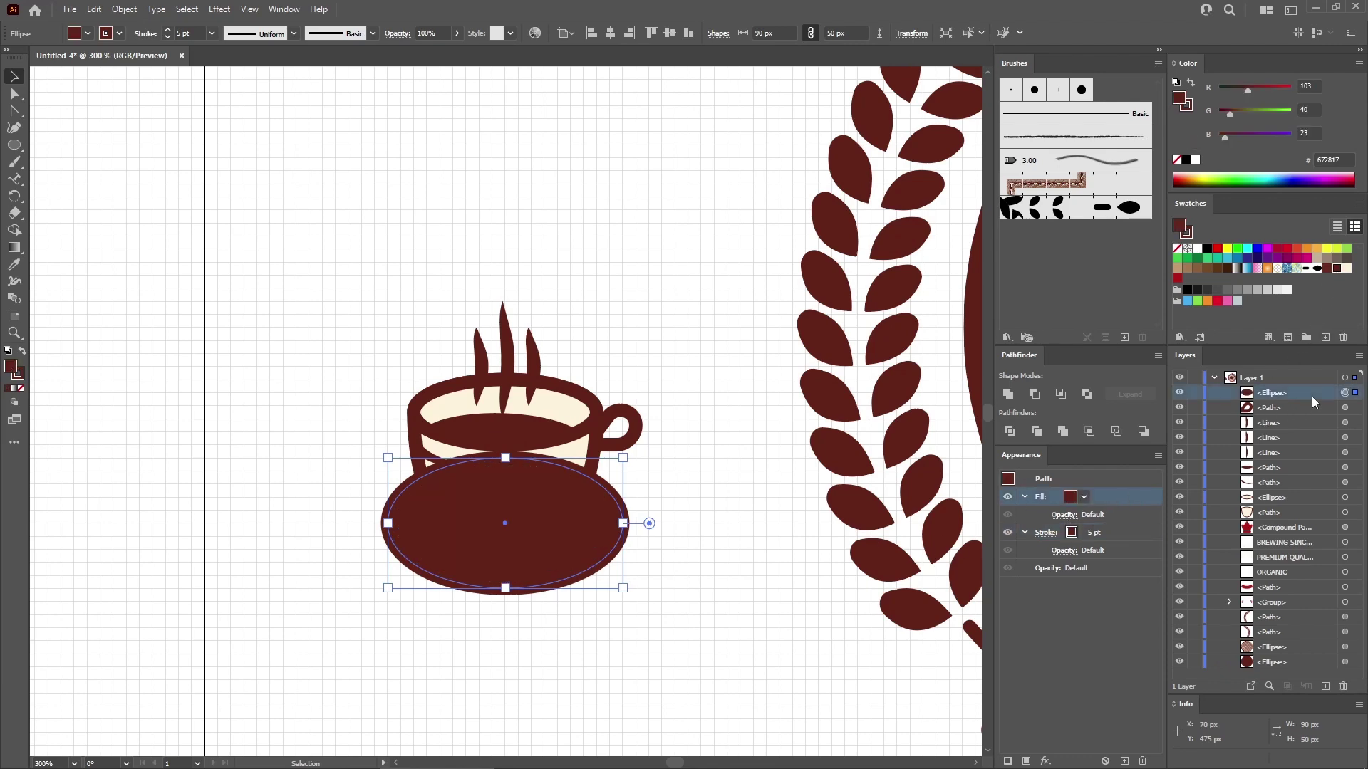
{"action": "left_click_drag", "start_coordinate": [1319, 396], "coordinate": [1305, 514]}
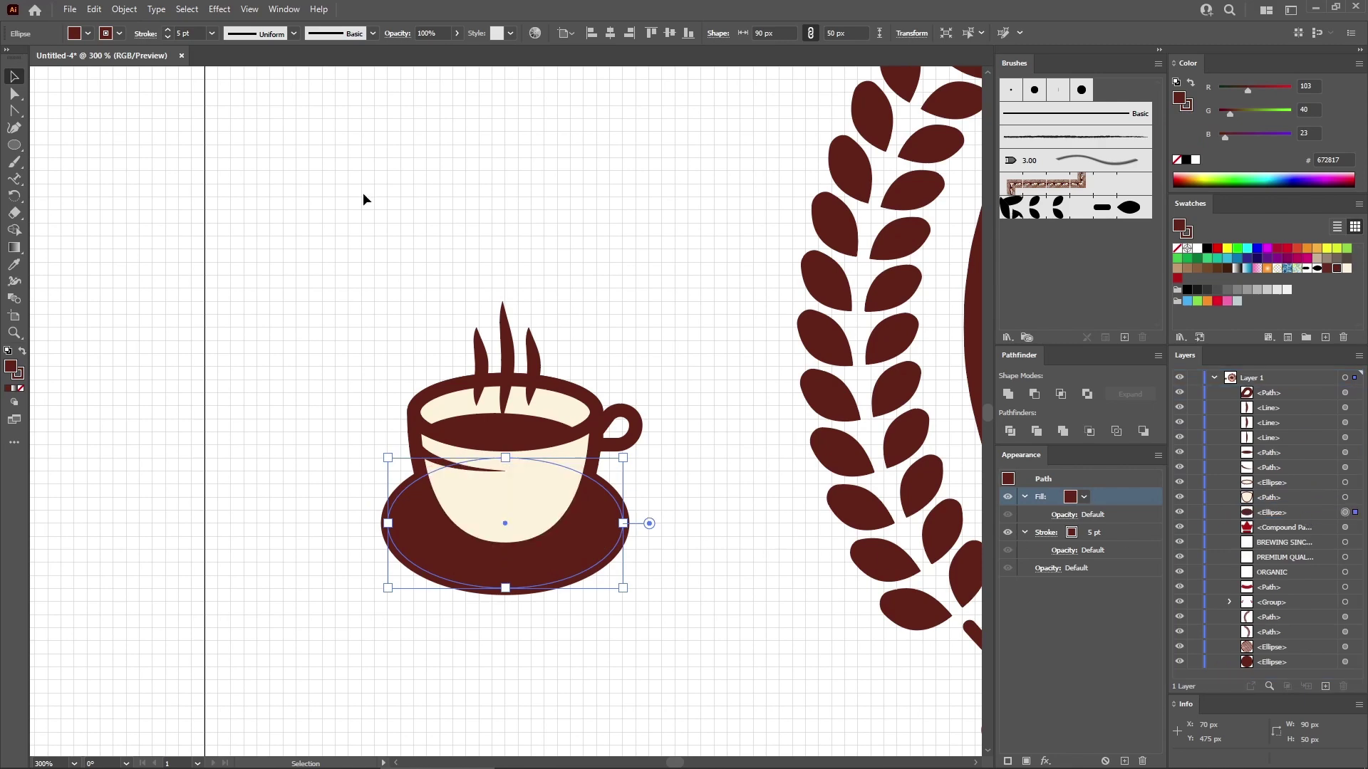
- Offset the saucer's path by -10 px and give the inner ellipse no fill and a cream stroke
{"action": "left_click", "coordinate": [124, 9]}
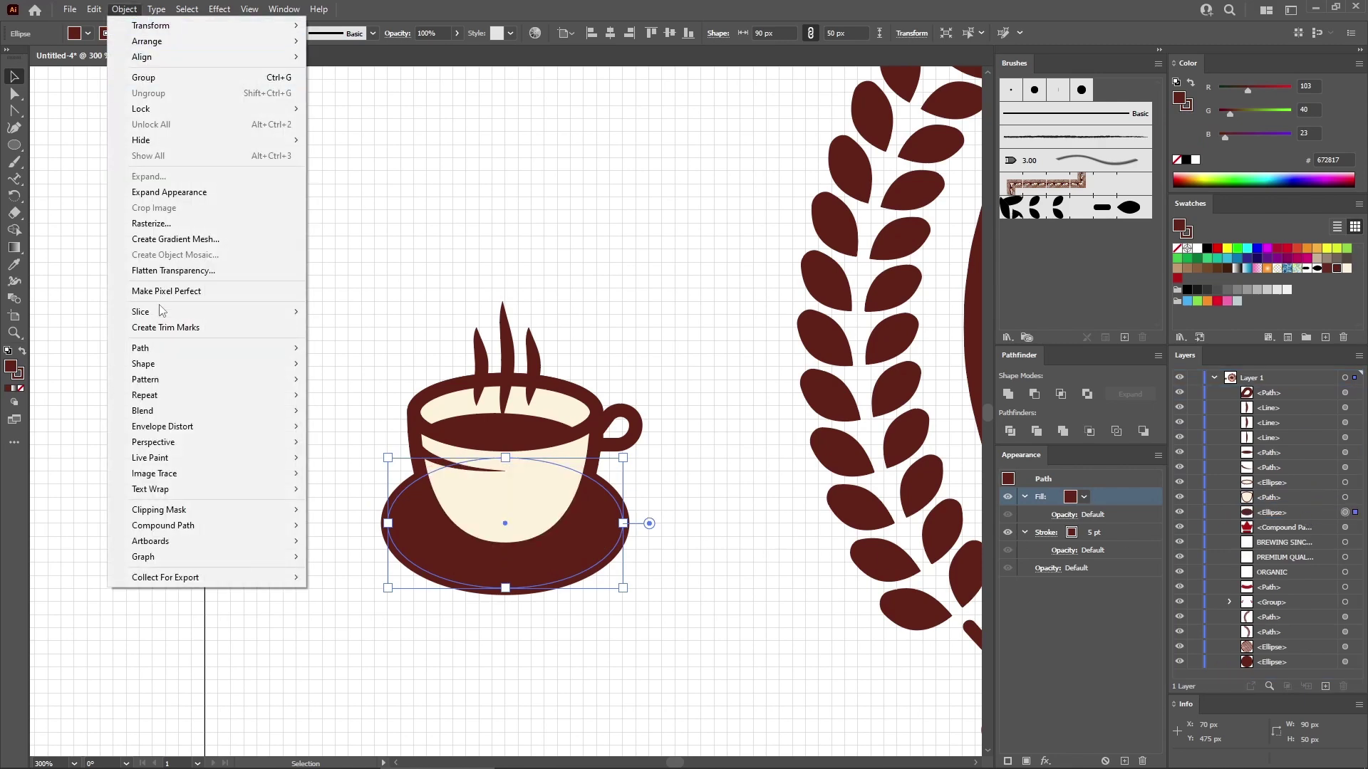
{"action": "mouse_move", "coordinate": [143, 348]}
{"action": "left_click", "coordinate": [354, 401]}
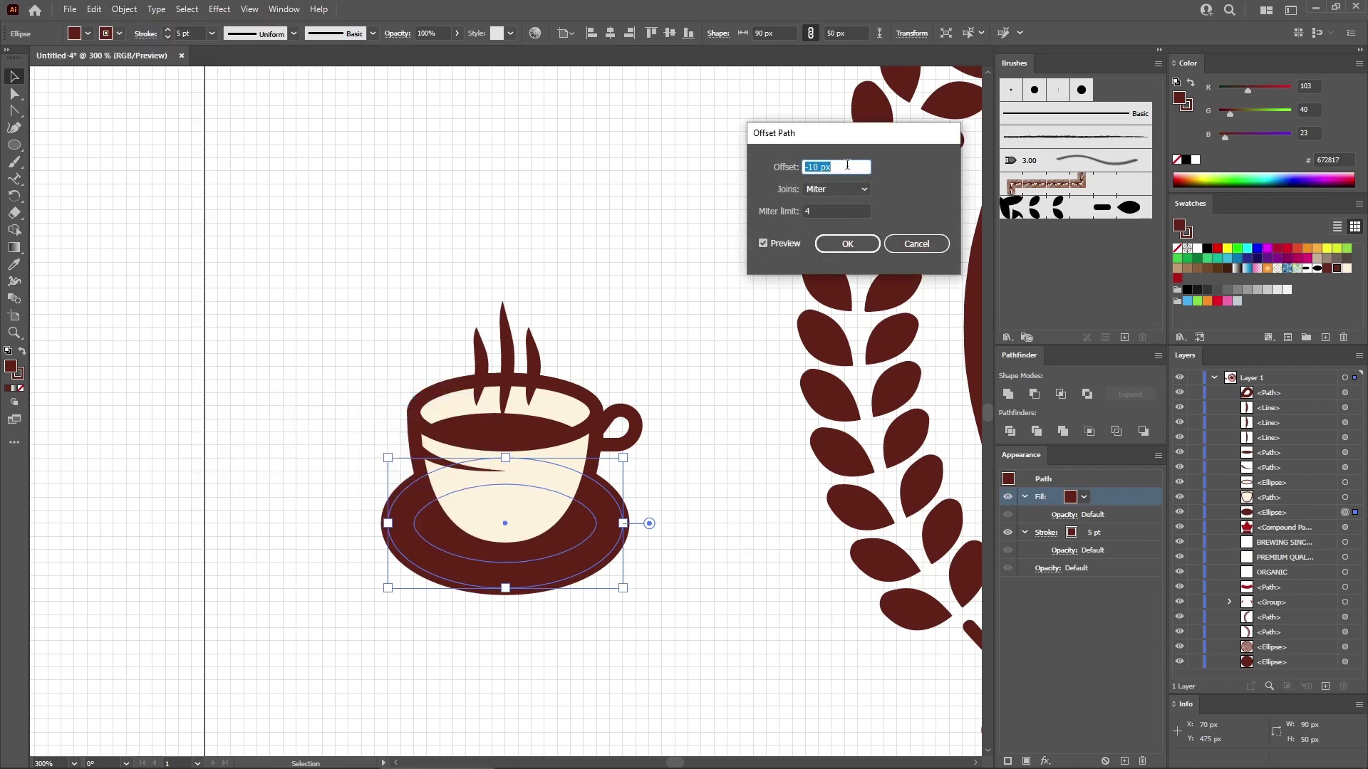
{"action": "left_click", "coordinate": [844, 246]}
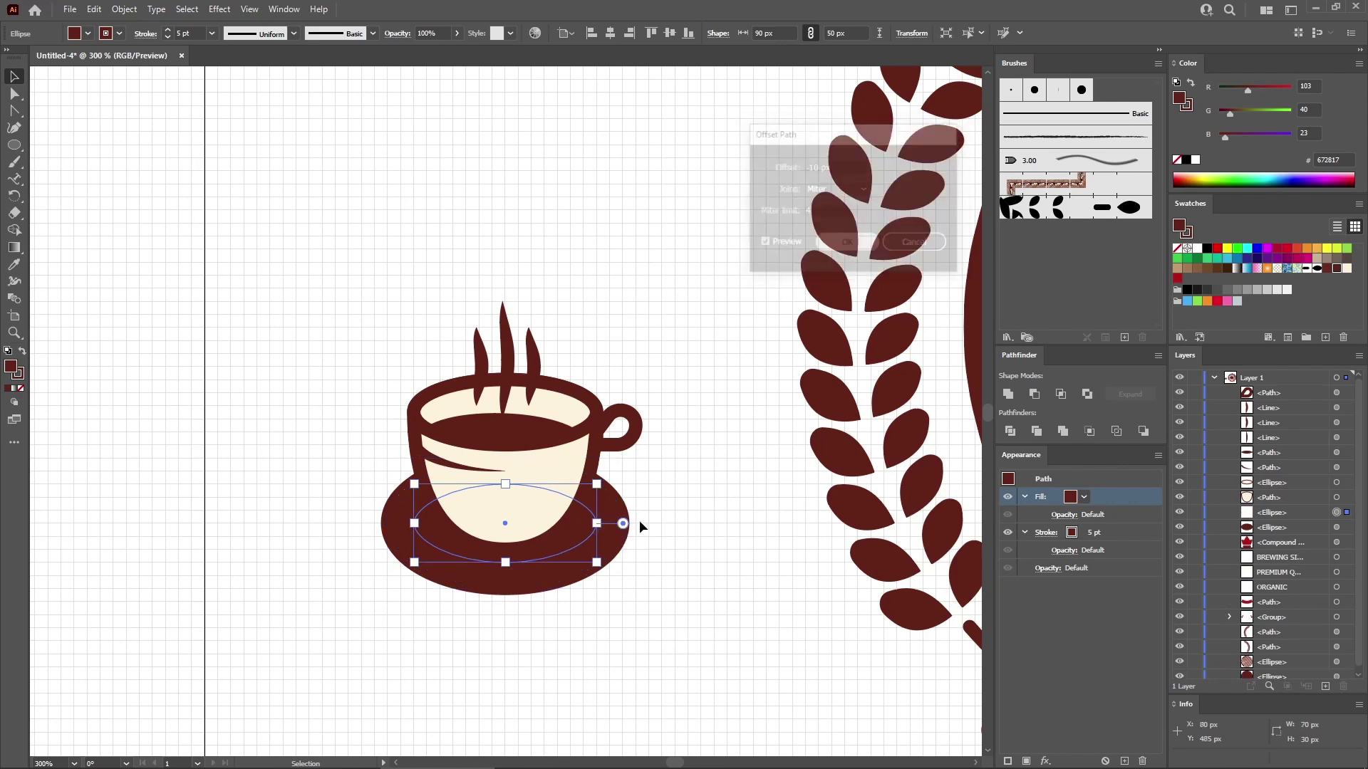
{"action": "left_click", "coordinate": [1176, 248]}
{"action": "left_click", "coordinate": [1188, 234]}
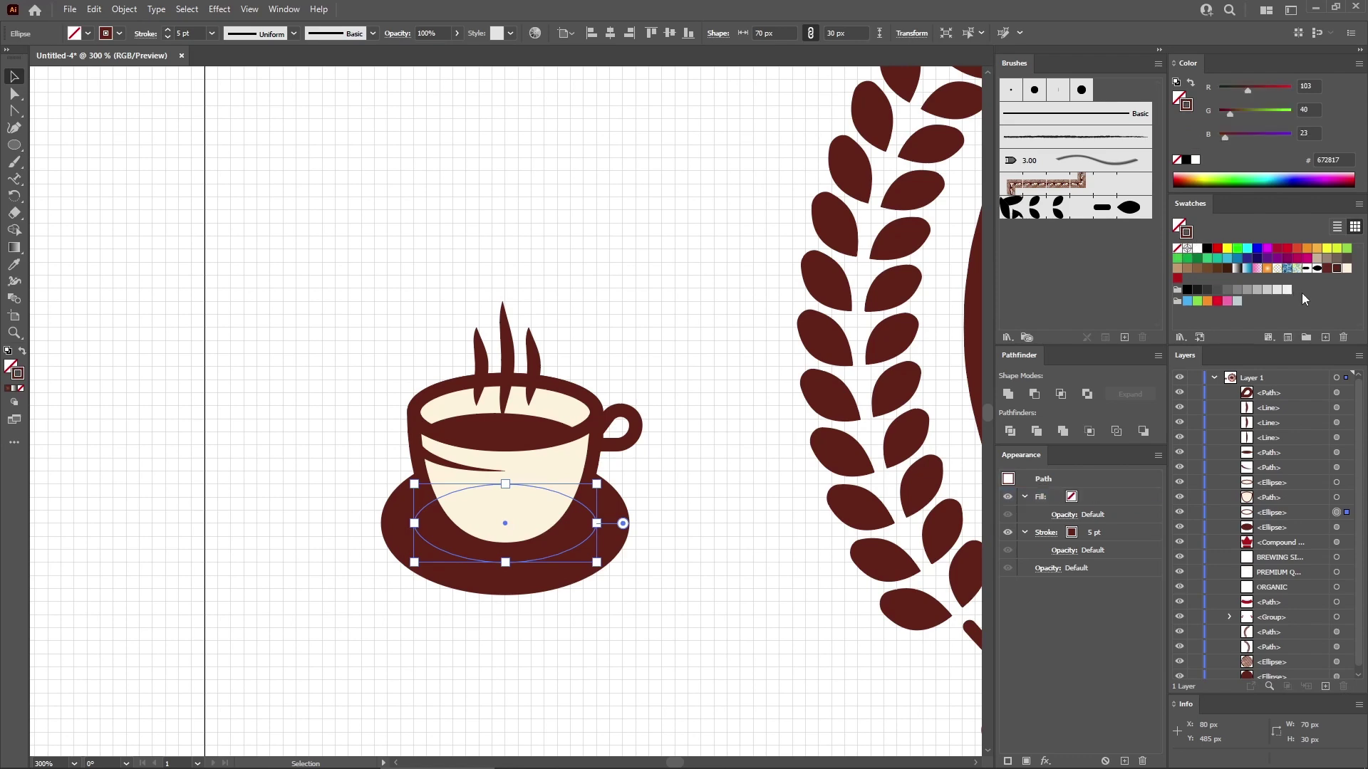
{"action": "left_click", "coordinate": [1347, 269]}
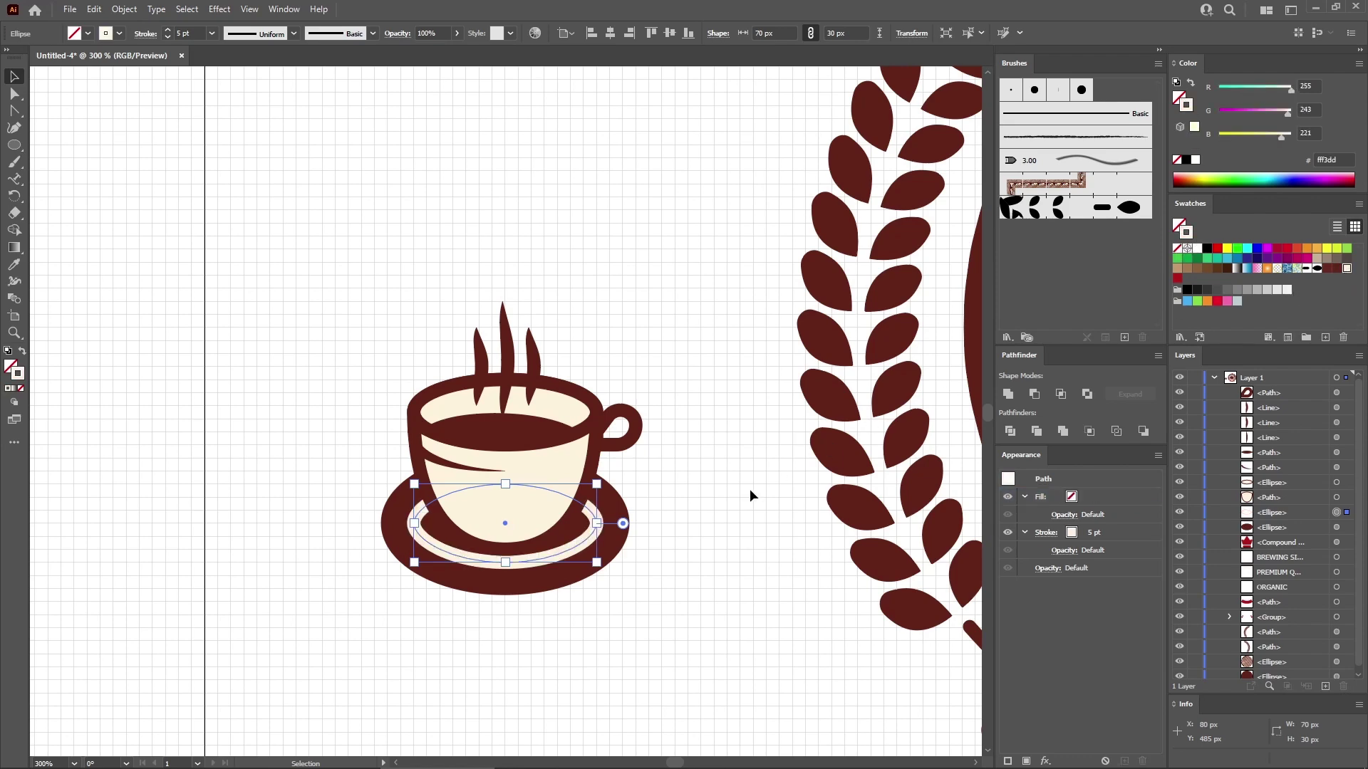
- Add extra anchor points to the inner saucer ellipse and delete its bottom anchor
{"action": "left_click", "coordinate": [124, 9]}
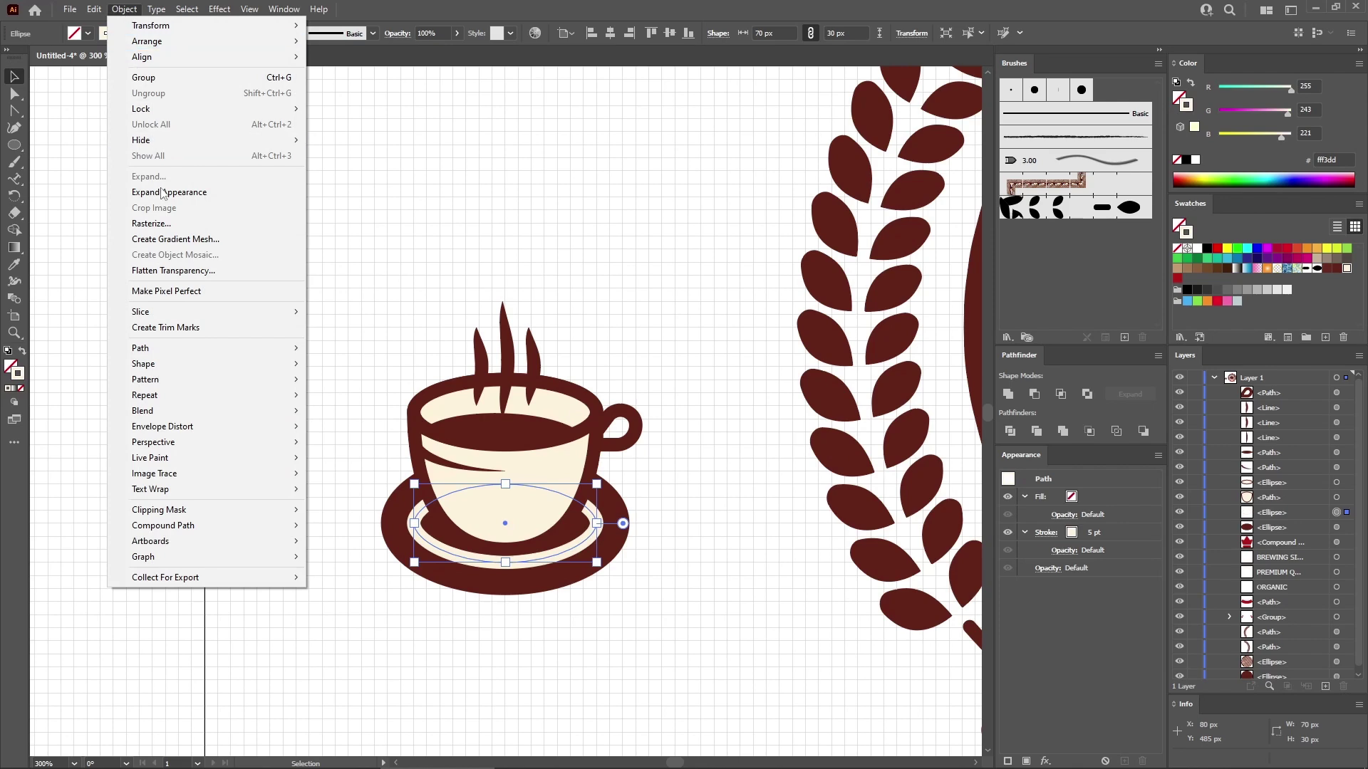
{"action": "mouse_move", "coordinate": [189, 348]}
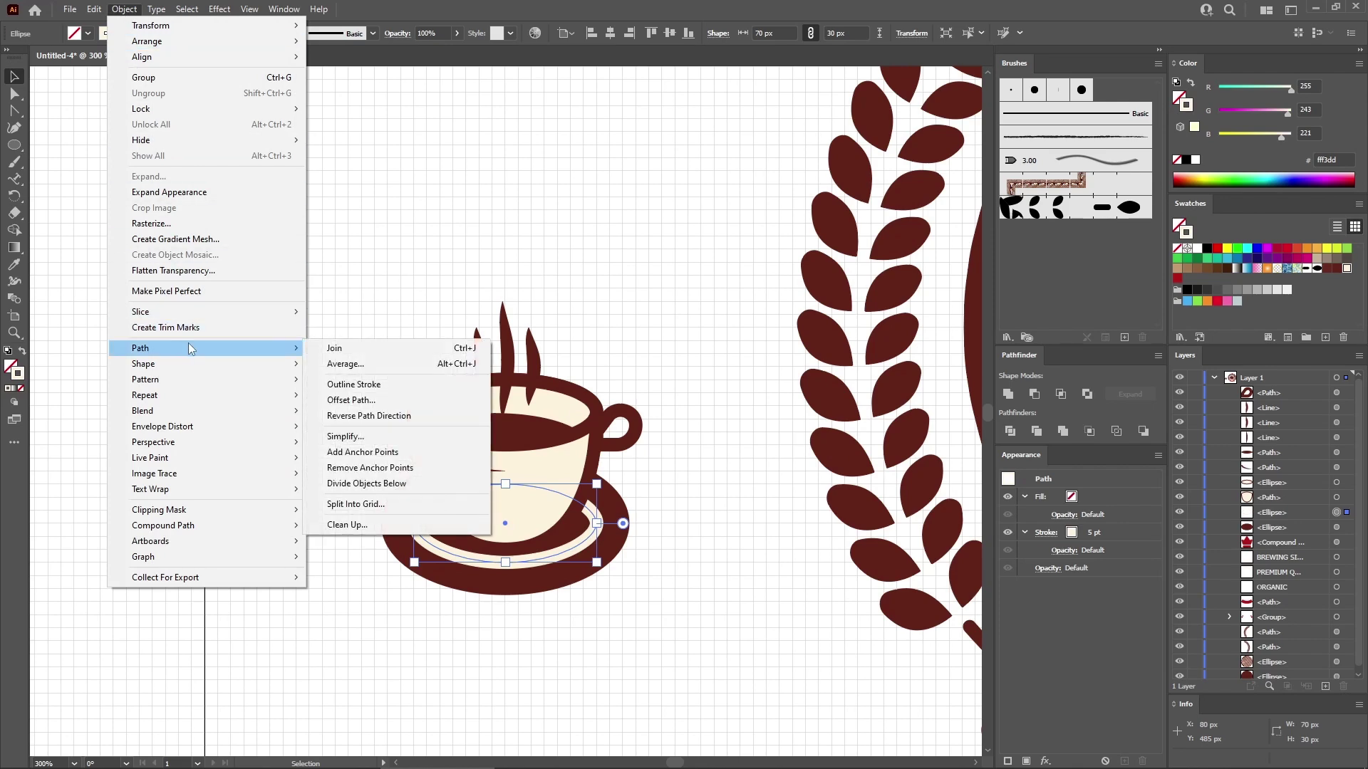
{"action": "left_click", "coordinate": [348, 451]}
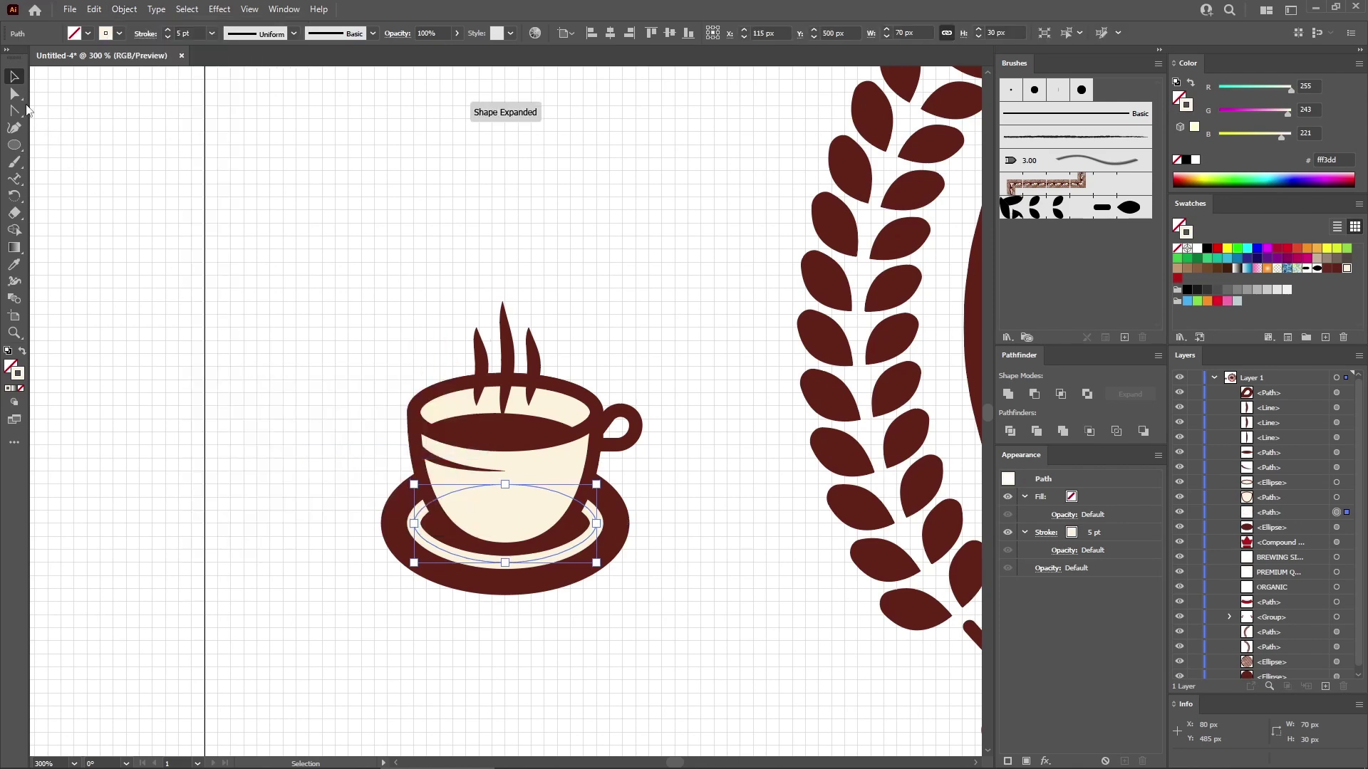
{"action": "left_click", "coordinate": [15, 94]}
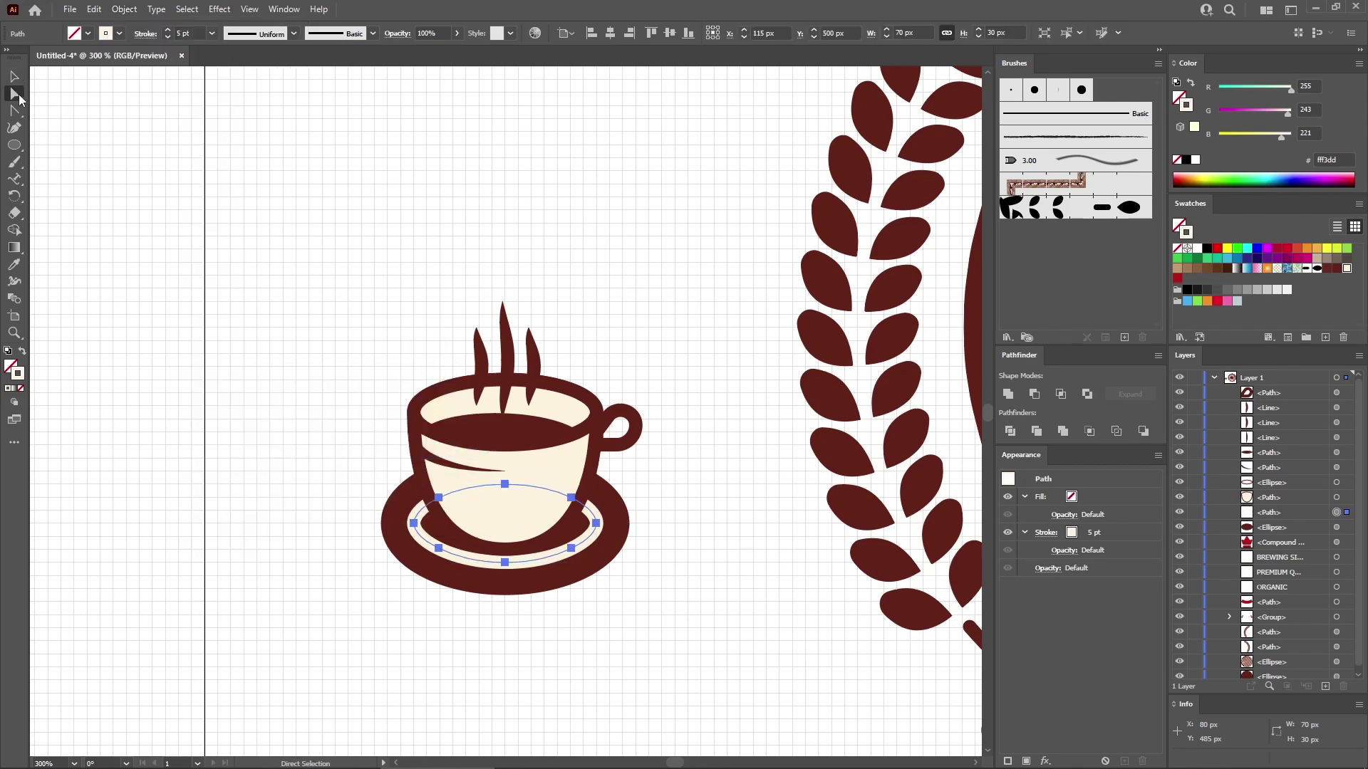
{"action": "left_click", "coordinate": [505, 563]}
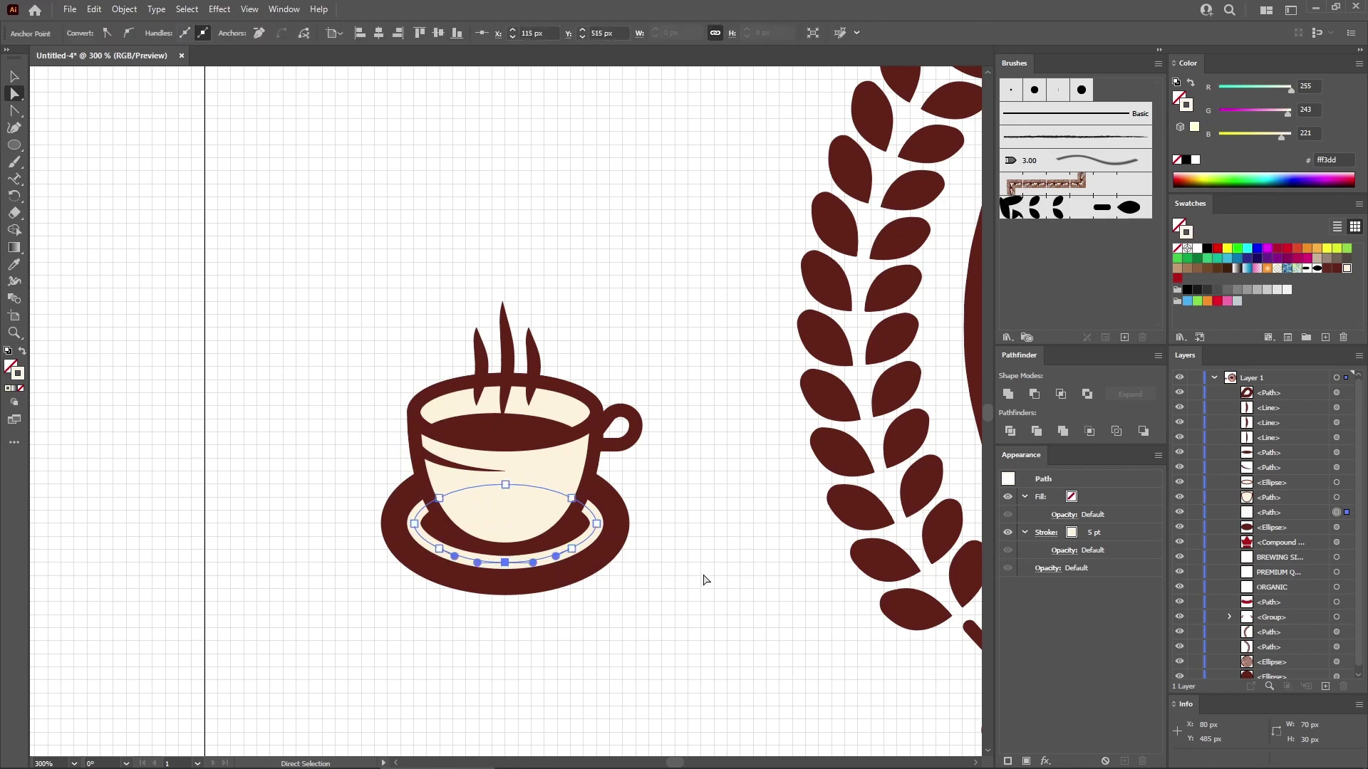
{"action": "key", "text": "Delete"}
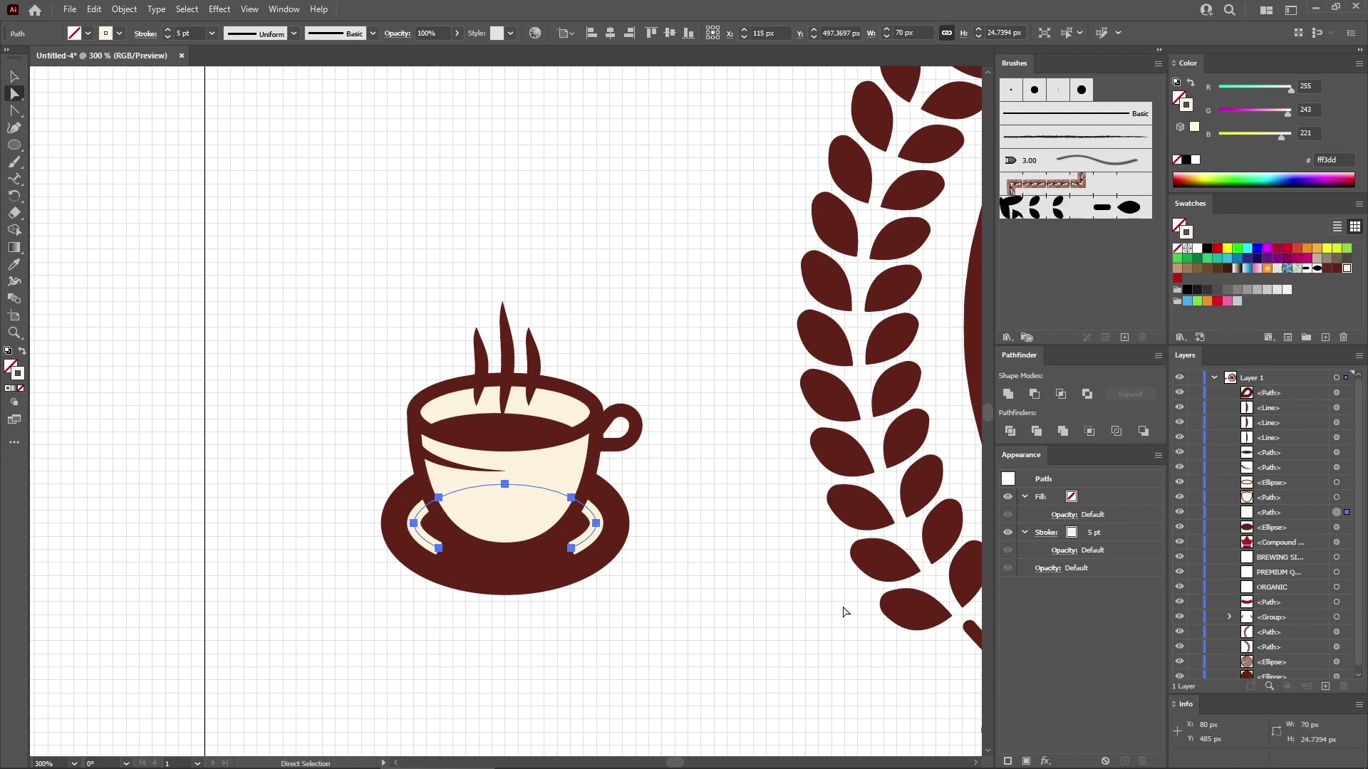
- Apply Width Profile 1 to the stroke of the open cream path on the saucer
{"action": "left_click", "coordinate": [1050, 536]}
{"action": "left_click", "coordinate": [1009, 757]}
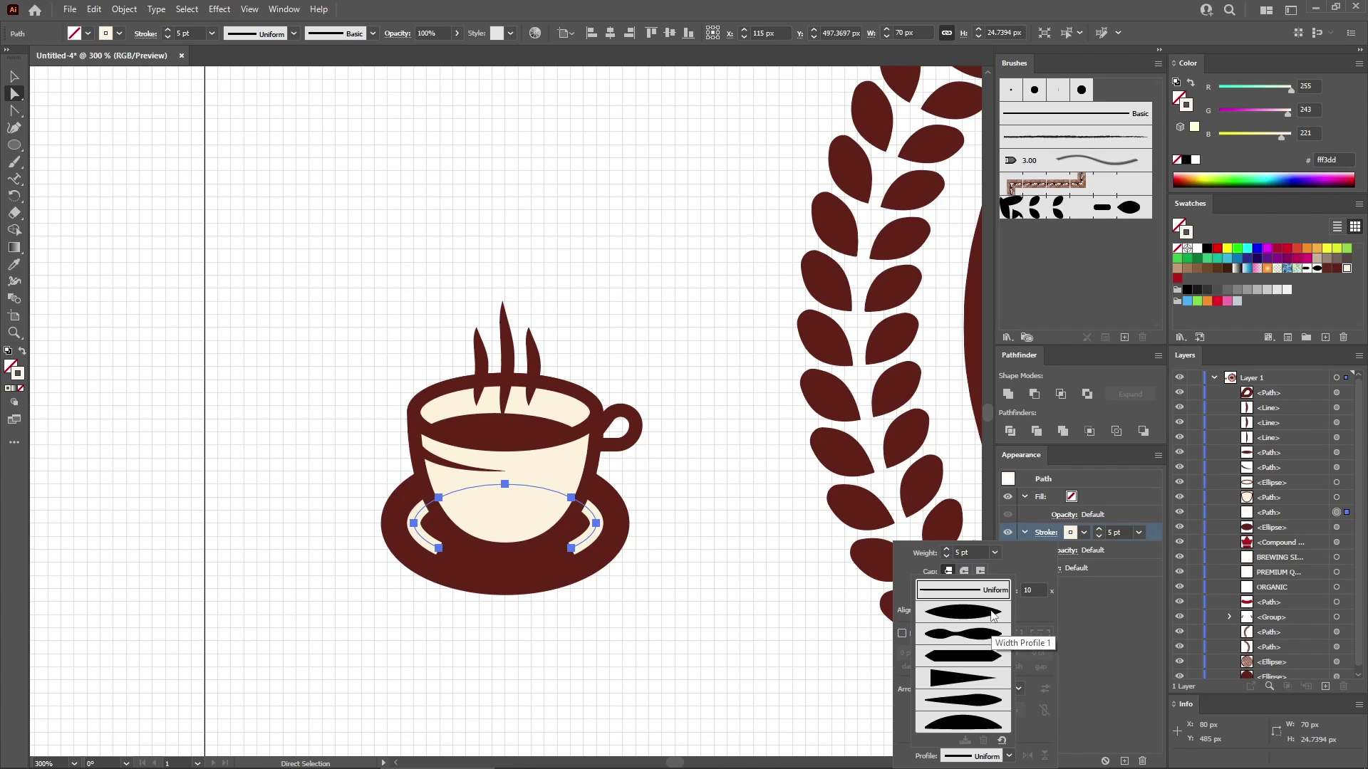
{"action": "left_click", "coordinate": [994, 615]}
{"action": "left_click", "coordinate": [716, 620]}
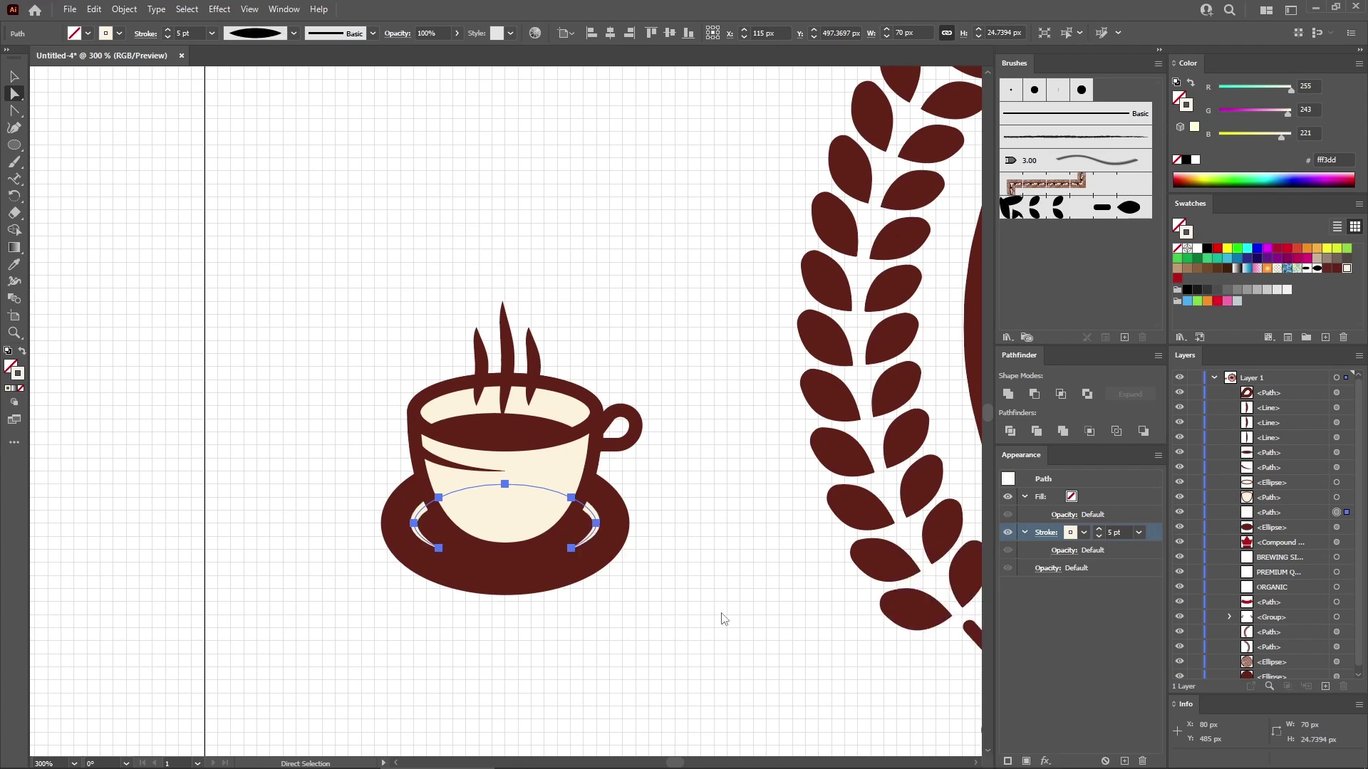
{"action": "left_click", "coordinate": [713, 622]}
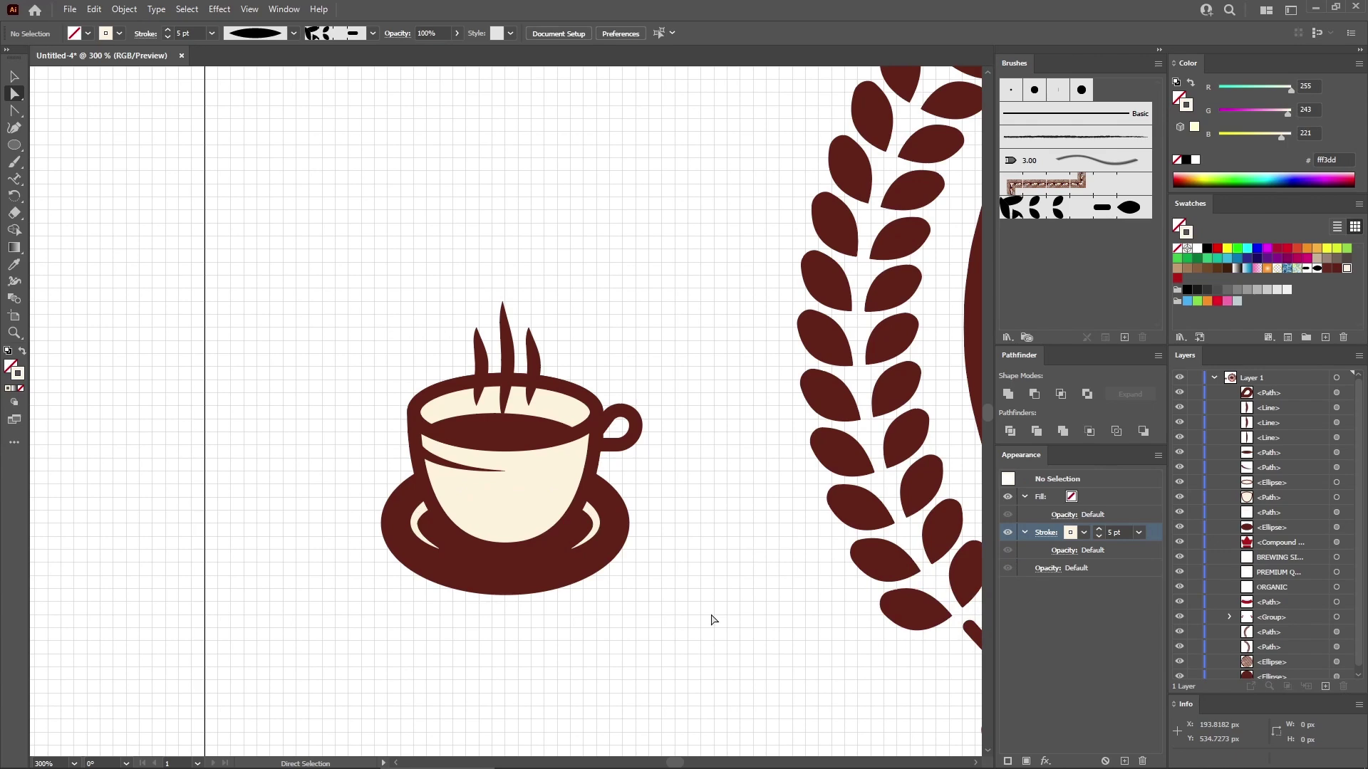
- Group all parts of the coffee cup, including steam, handle and saucer
{"action": "left_click", "coordinate": [14, 77]}
{"action": "left_click_drag", "start_coordinate": [319, 239], "coordinate": [691, 651]}
{"action": "key", "text": "a"}
{"action": "key", "text": "ctrl+g"}
{"action": "key", "text": "v"}
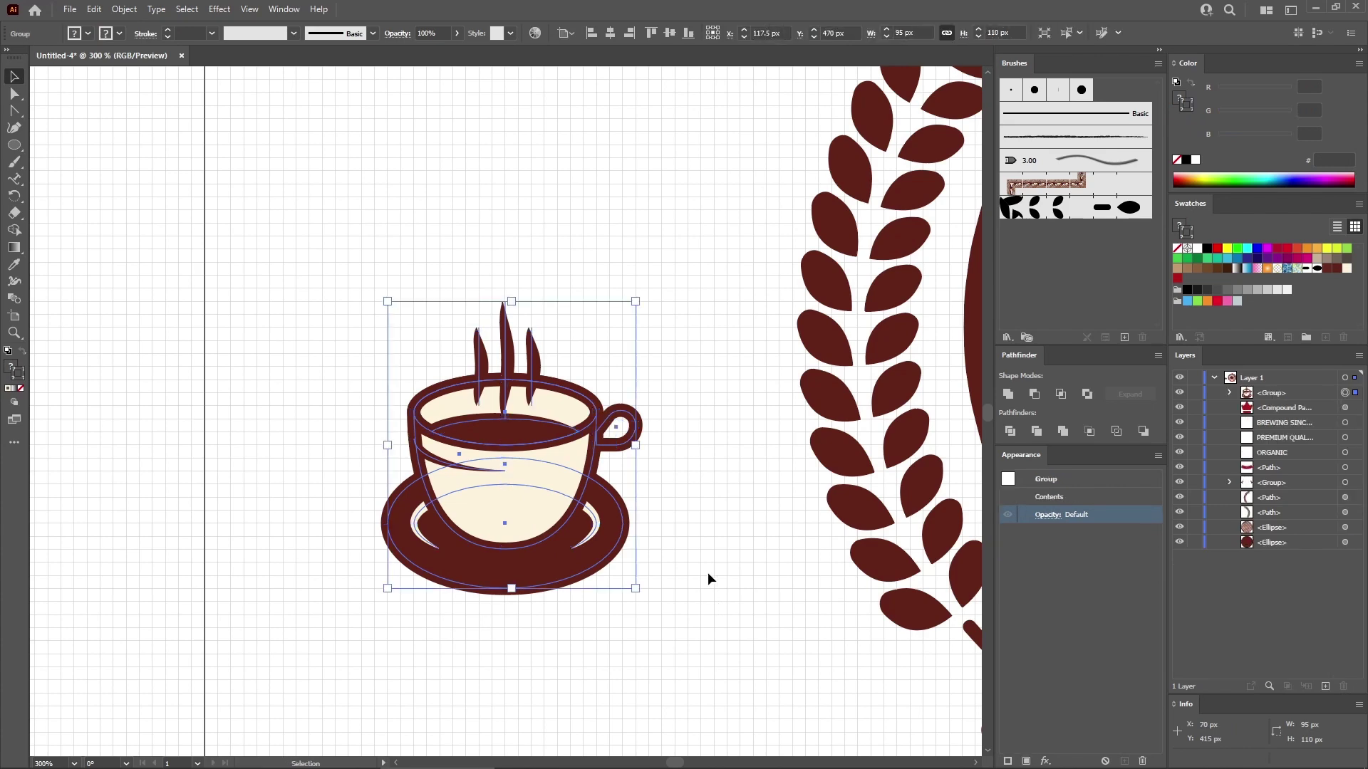
{"action": "left_click", "coordinate": [708, 571]}
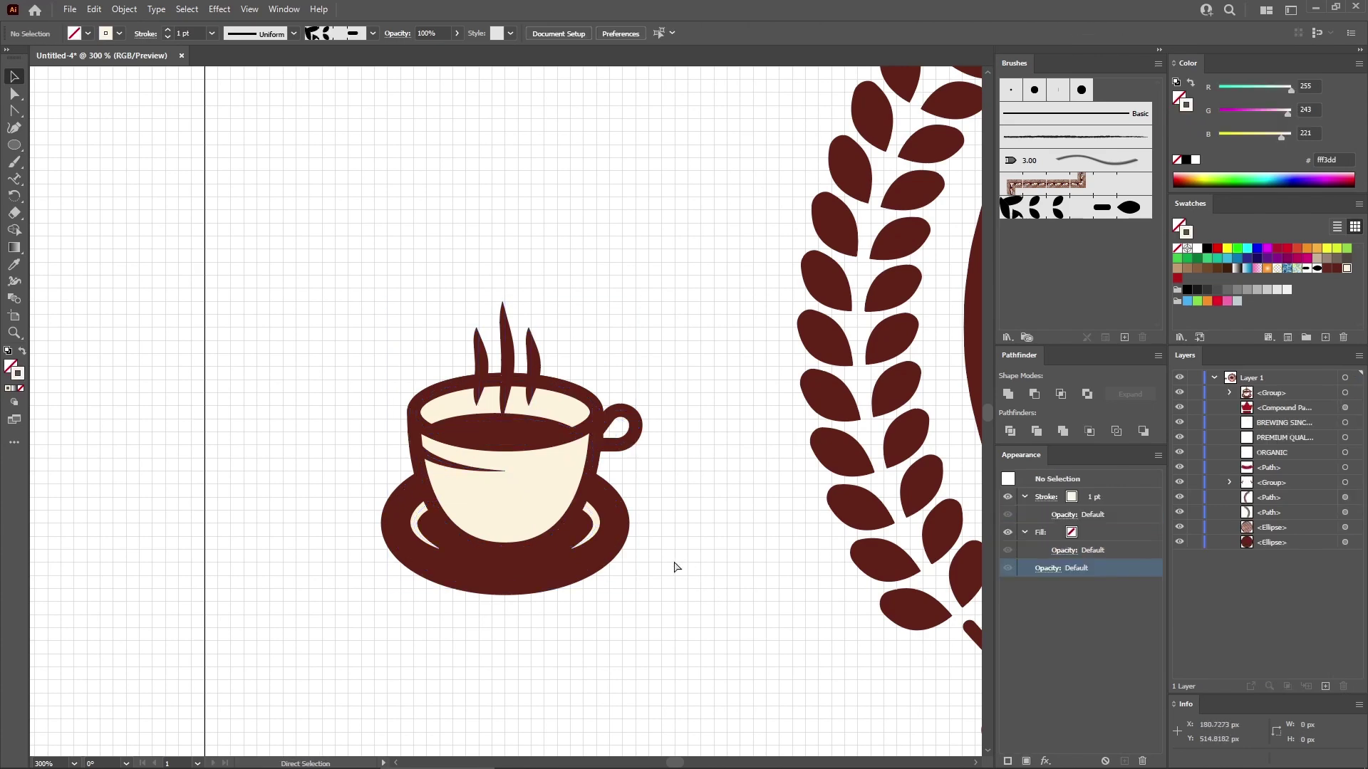
- Move the grouped coffee cup into the middle of the badge's dotted inner circle
{"action": "key", "text": "ctrl+0"}
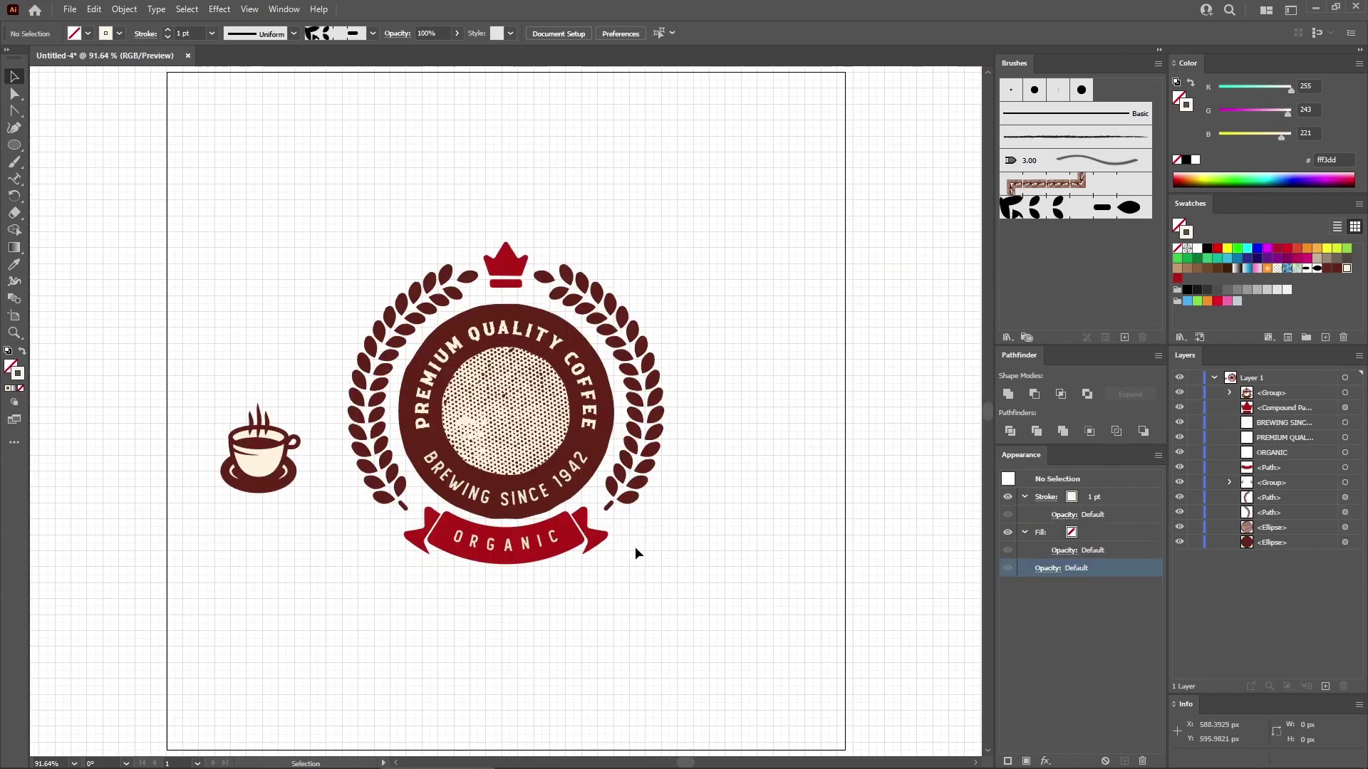
{"action": "left_click", "coordinate": [263, 464]}
{"action": "left_click_drag", "start_coordinate": [264, 456], "coordinate": [508, 407]}
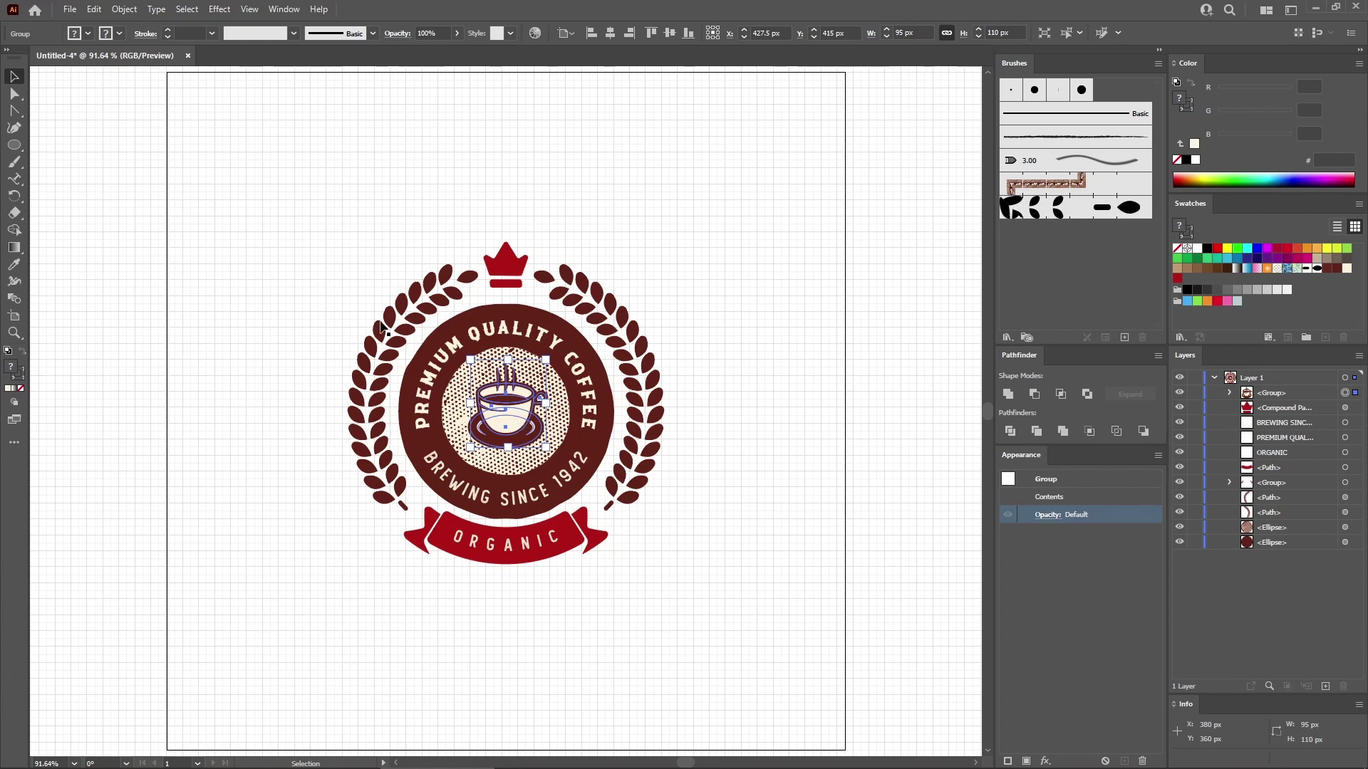
- Create an 850 × 850 px rectangle with a cream fill and no stroke
{"action": "left_click_drag", "start_coordinate": [15, 145], "coordinate": [79, 143]}
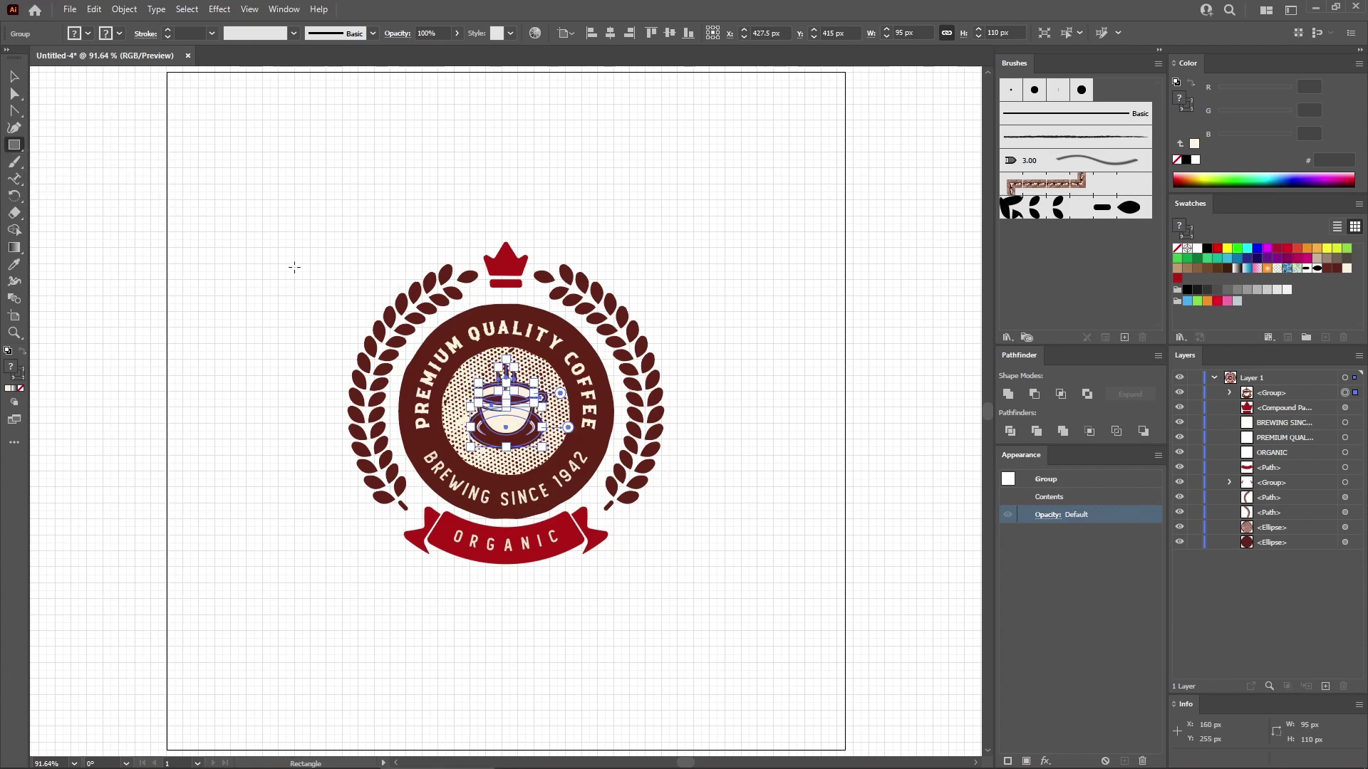
{"action": "left_click", "coordinate": [270, 184]}
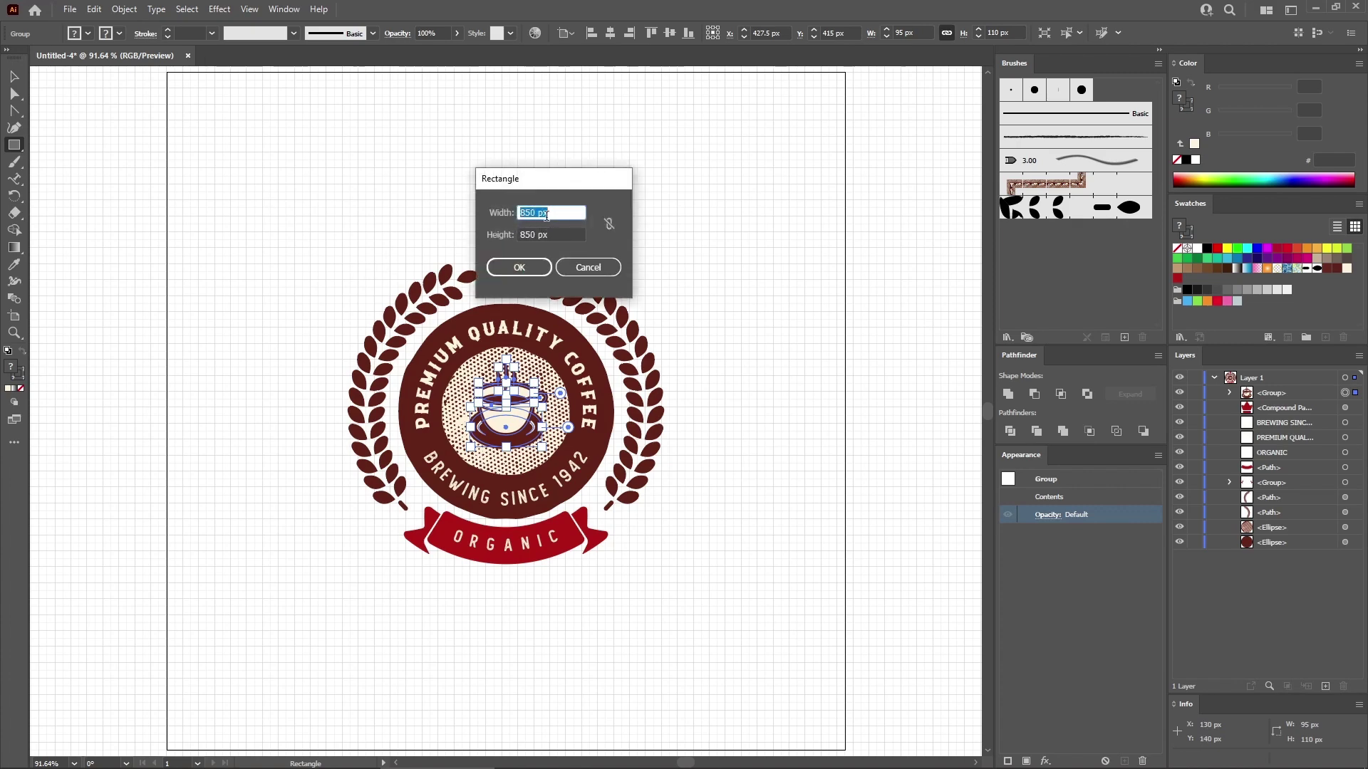
{"action": "left_click", "coordinate": [531, 267]}
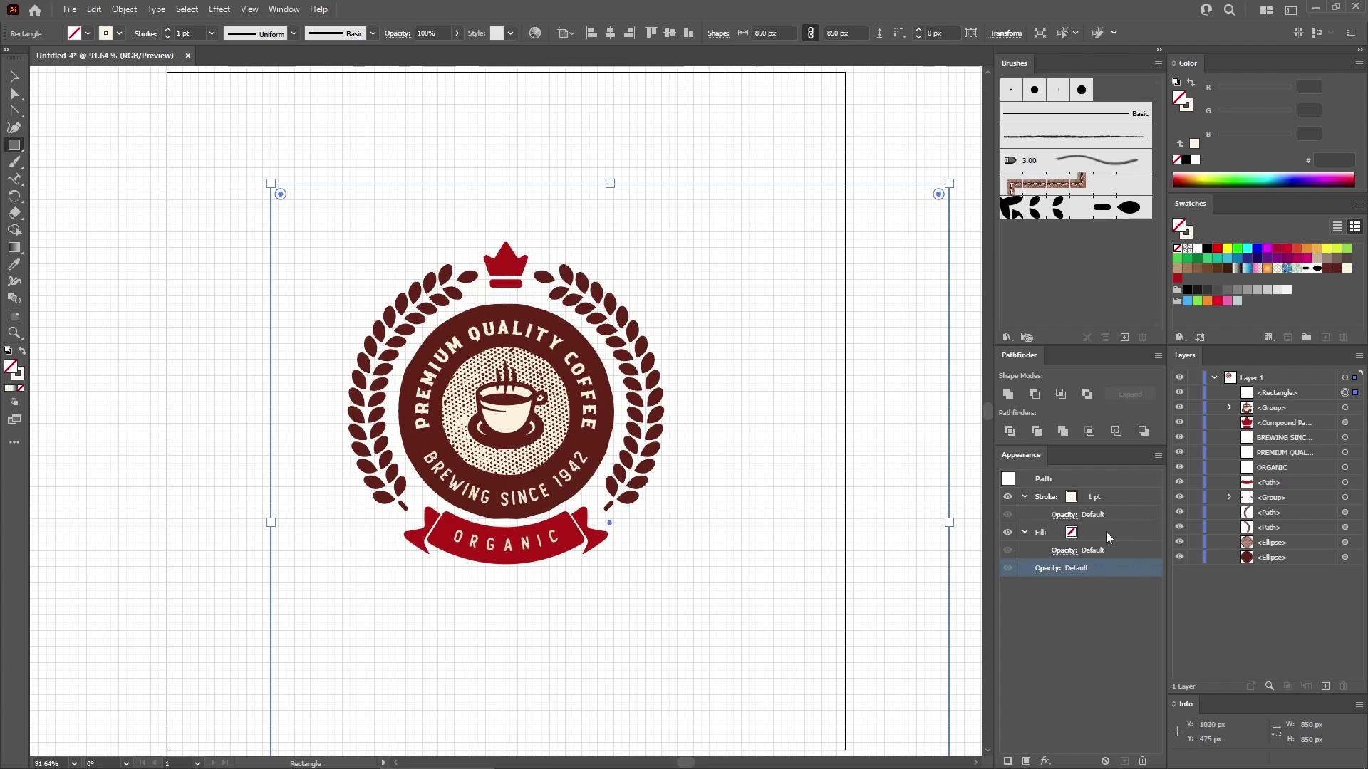
{"action": "key", "text": "shift+x"}
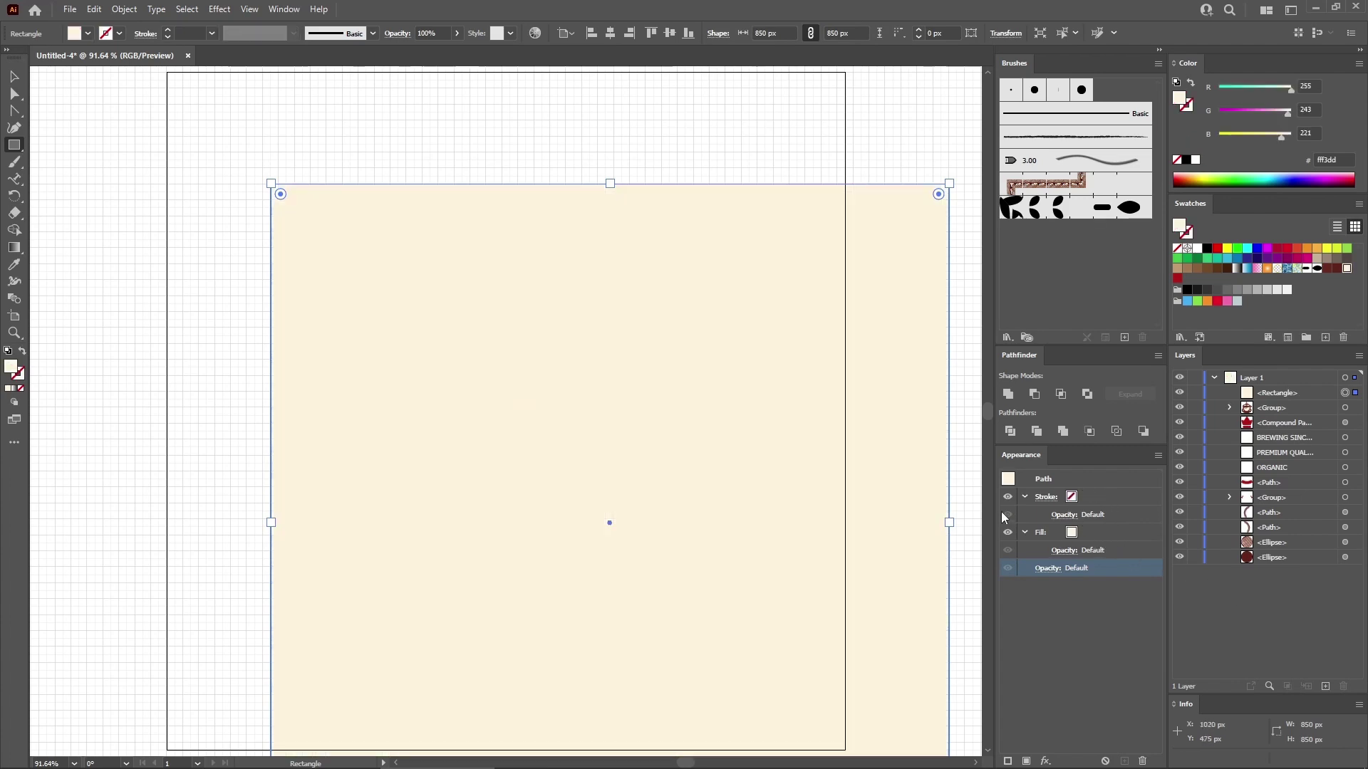
- Centre the cream rectangle horizontally and vertically on the artboard and send it to the back behind the badge
{"action": "left_click", "coordinate": [612, 37]}
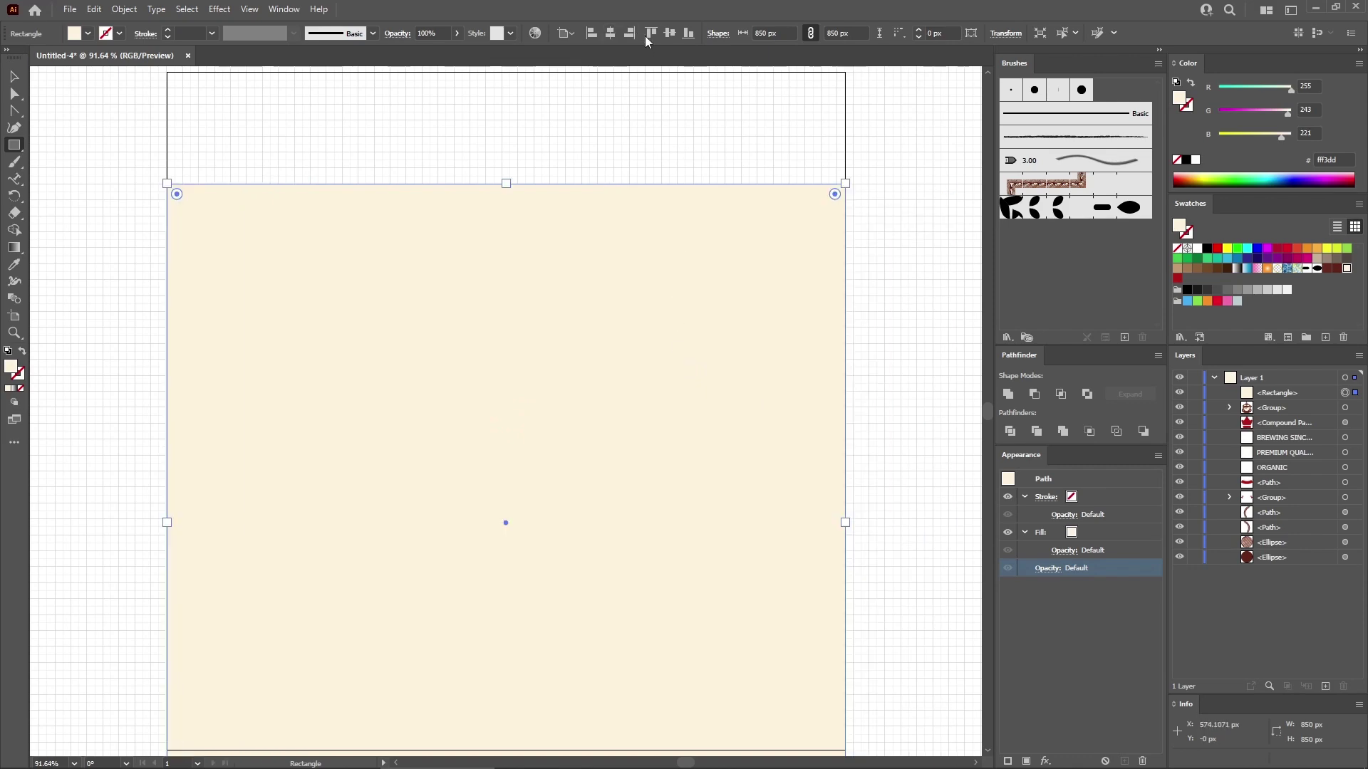
{"action": "left_click", "coordinate": [668, 34]}
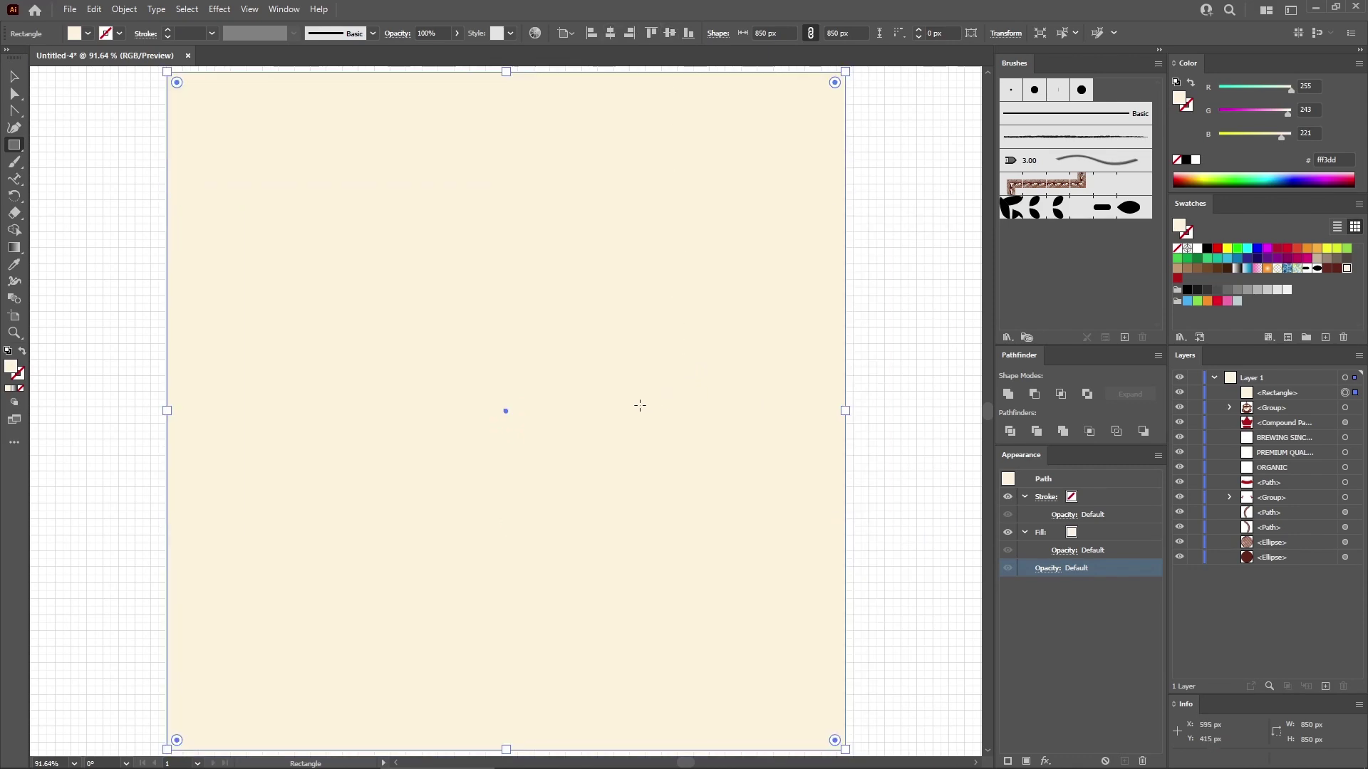
{"action": "right_click", "coordinate": [511, 282]}
{"action": "mouse_move", "coordinate": [664, 543]}
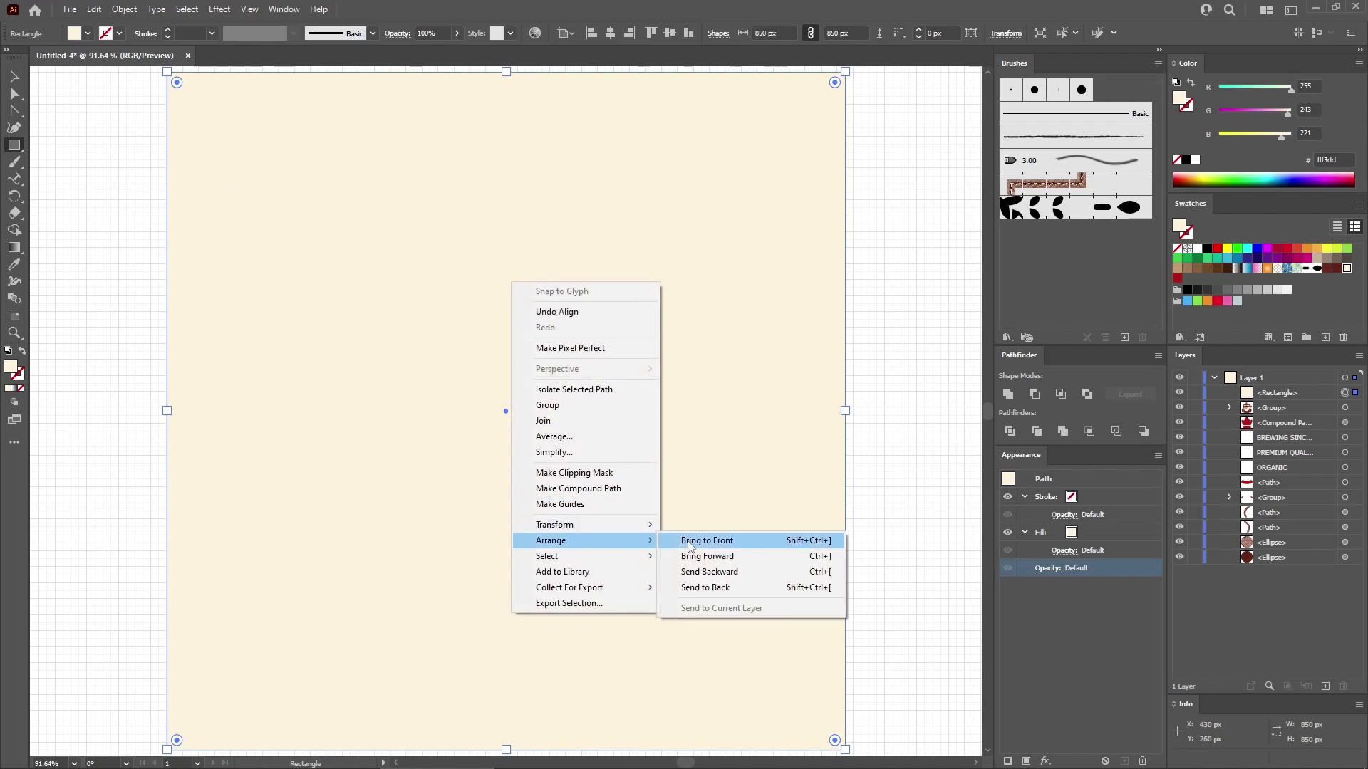
{"action": "left_click", "coordinate": [704, 588]}
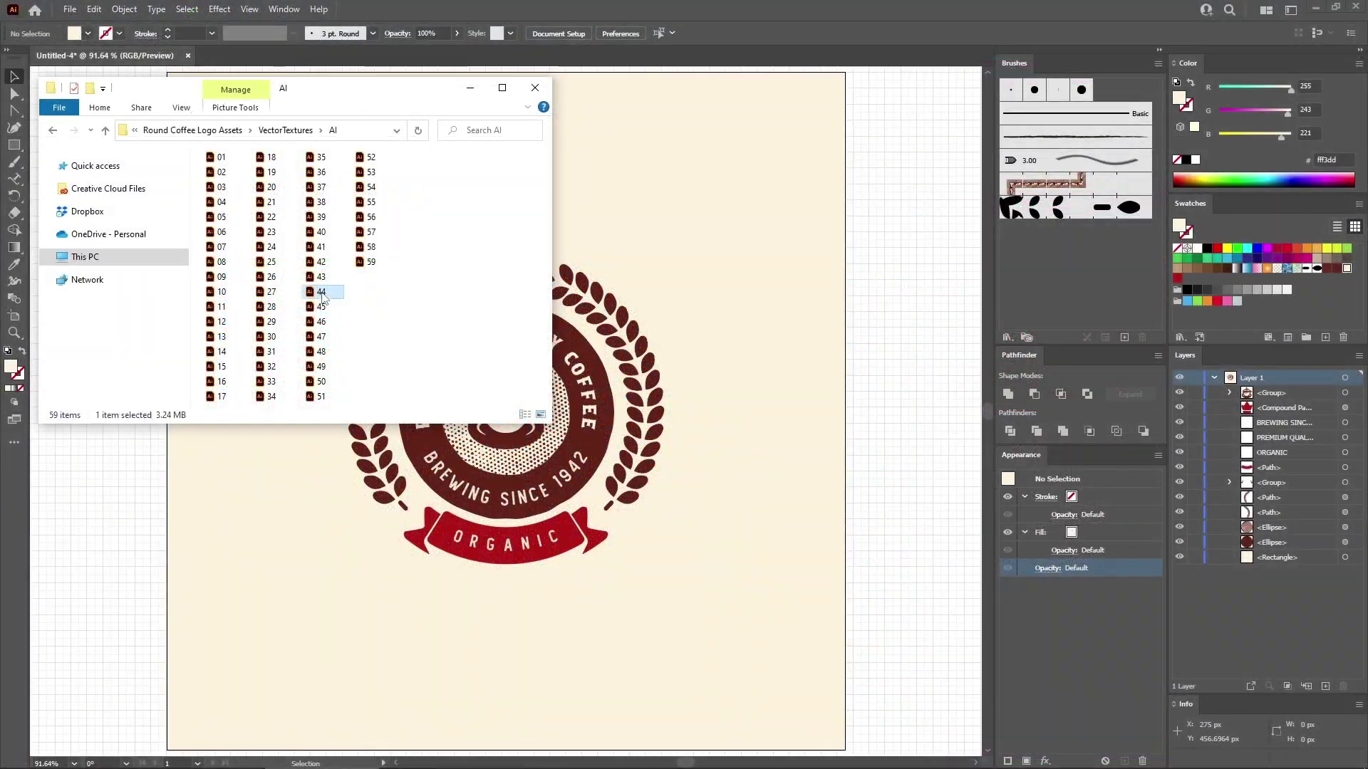
- Copy the grunge texture from the vector texture file 44 into the badge document, closing the texture file
{"action": "double_click", "coordinate": [320, 293]}
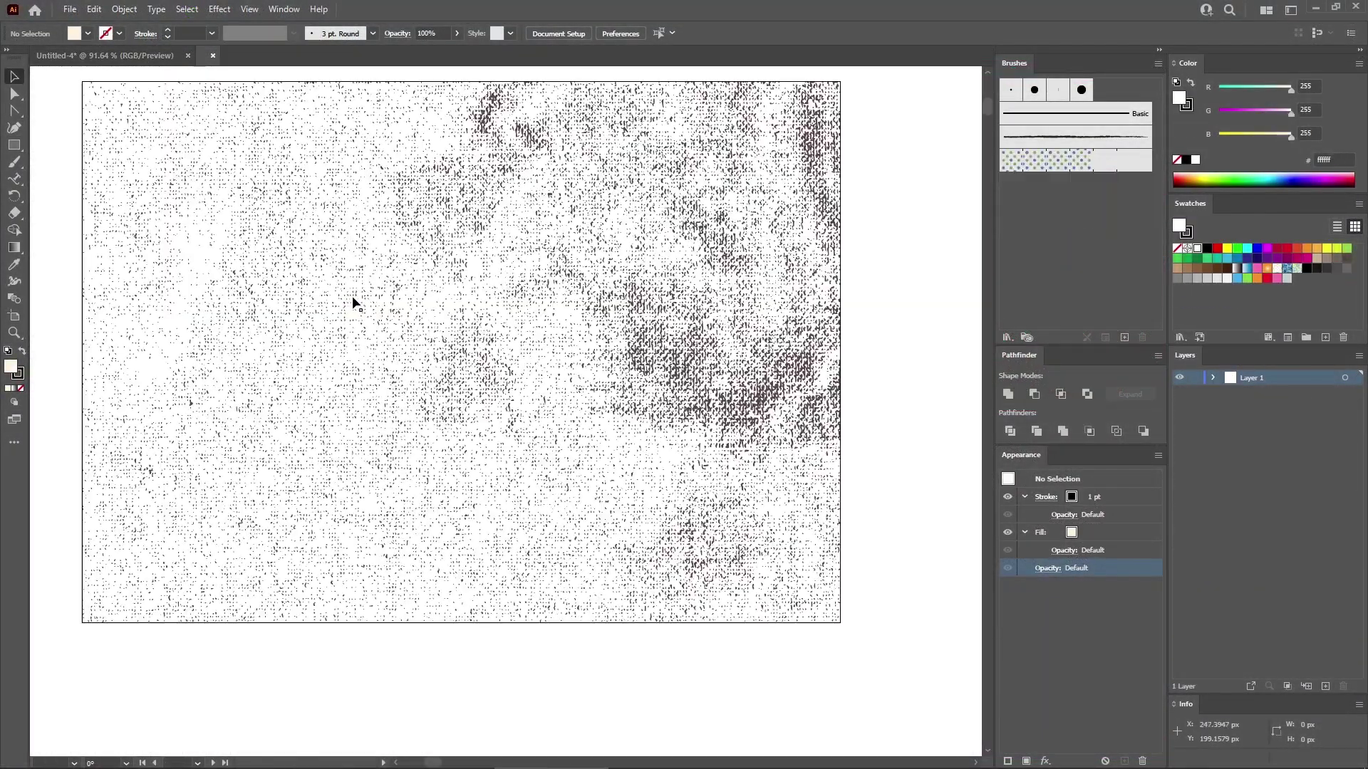
{"action": "left_click", "coordinate": [471, 242]}
{"action": "key", "text": "ctrl+c"}
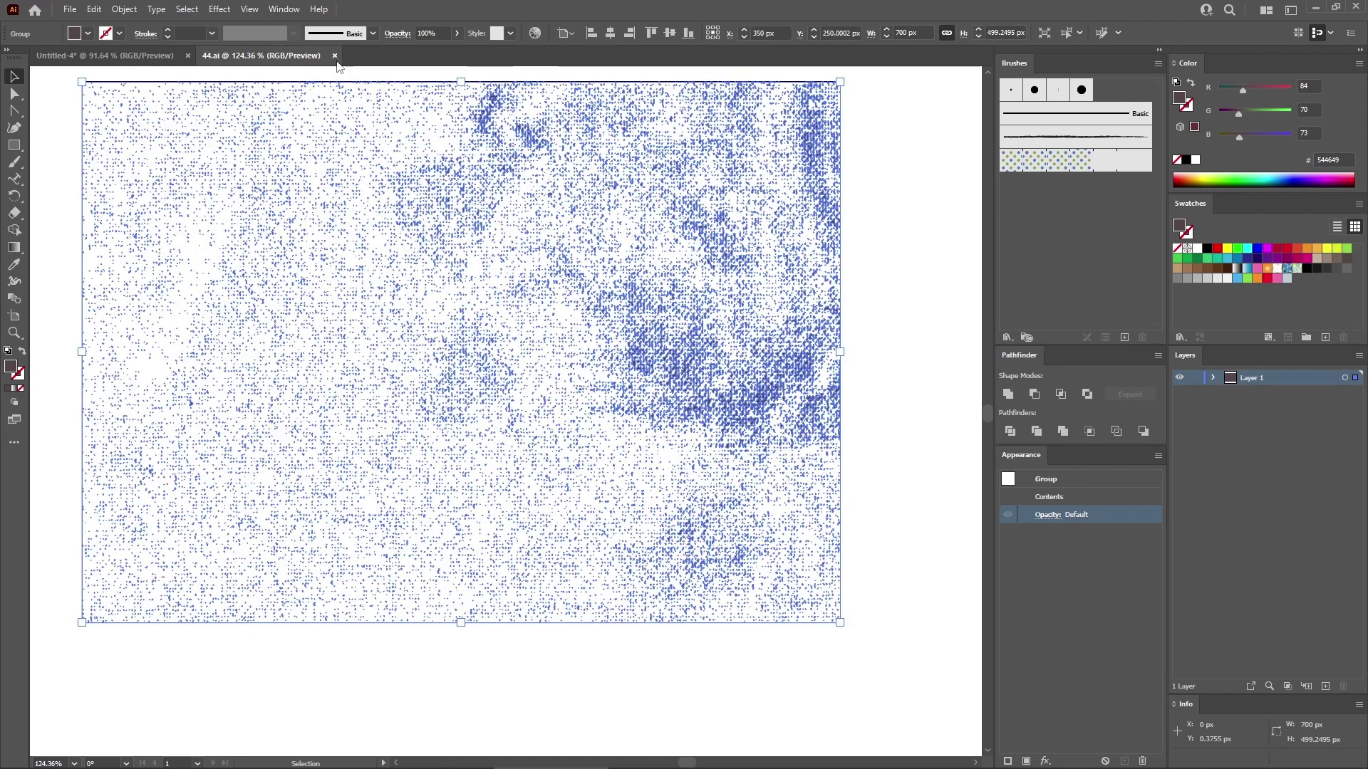
{"action": "left_click", "coordinate": [334, 54]}
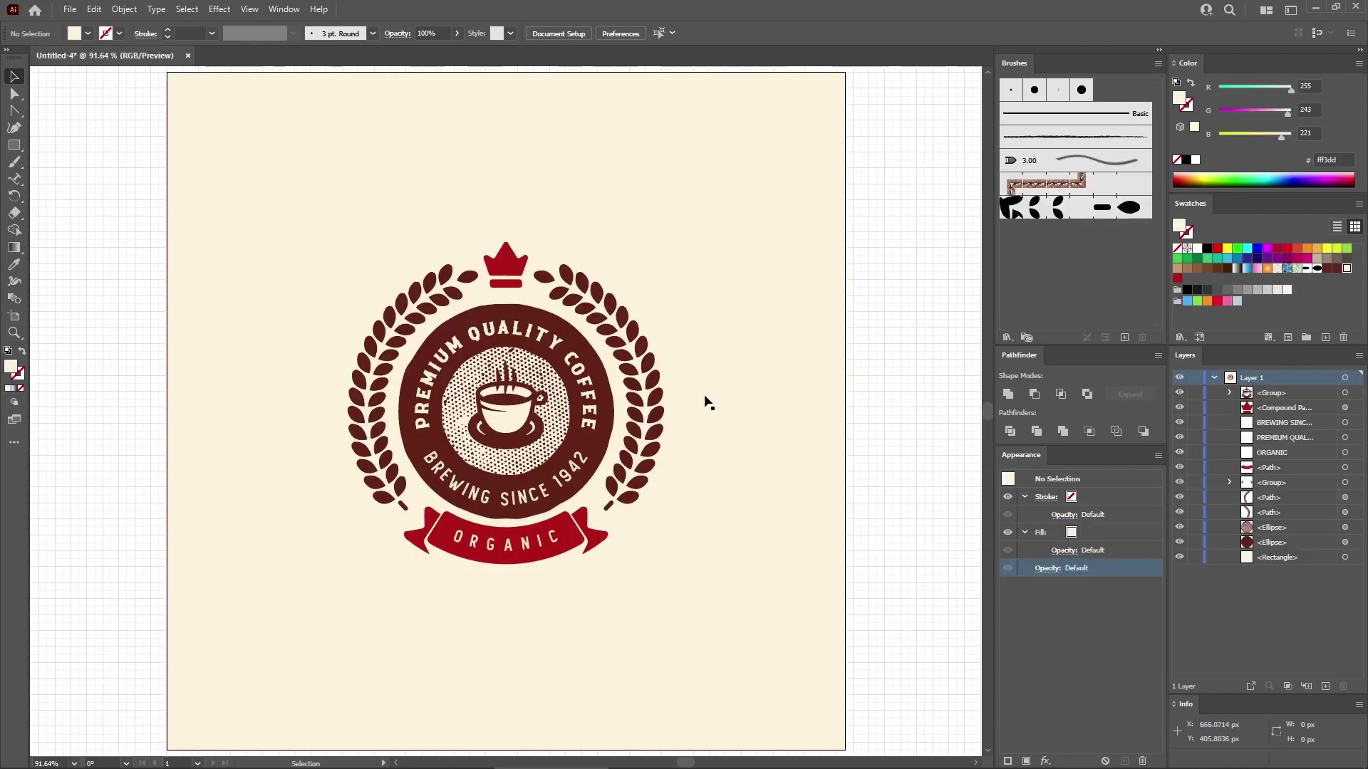
{"action": "key", "text": "ctrl"}
{"action": "key", "text": "ctrl+v"}
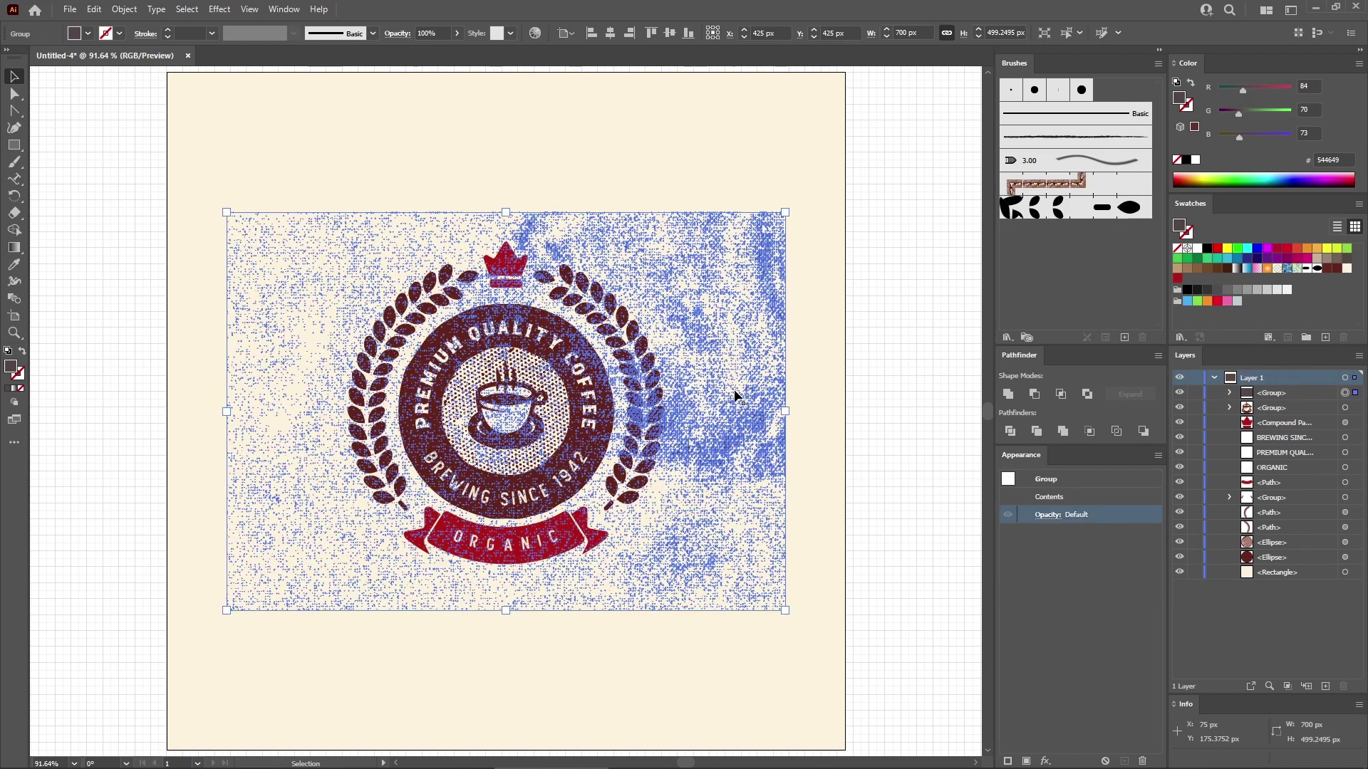
- Scale the pasted grunge texture proportionally to a height of 450 px
{"action": "left_click", "coordinate": [1015, 32]}
{"action": "type", "text": "450"}
{"action": "key", "text": "Return"}
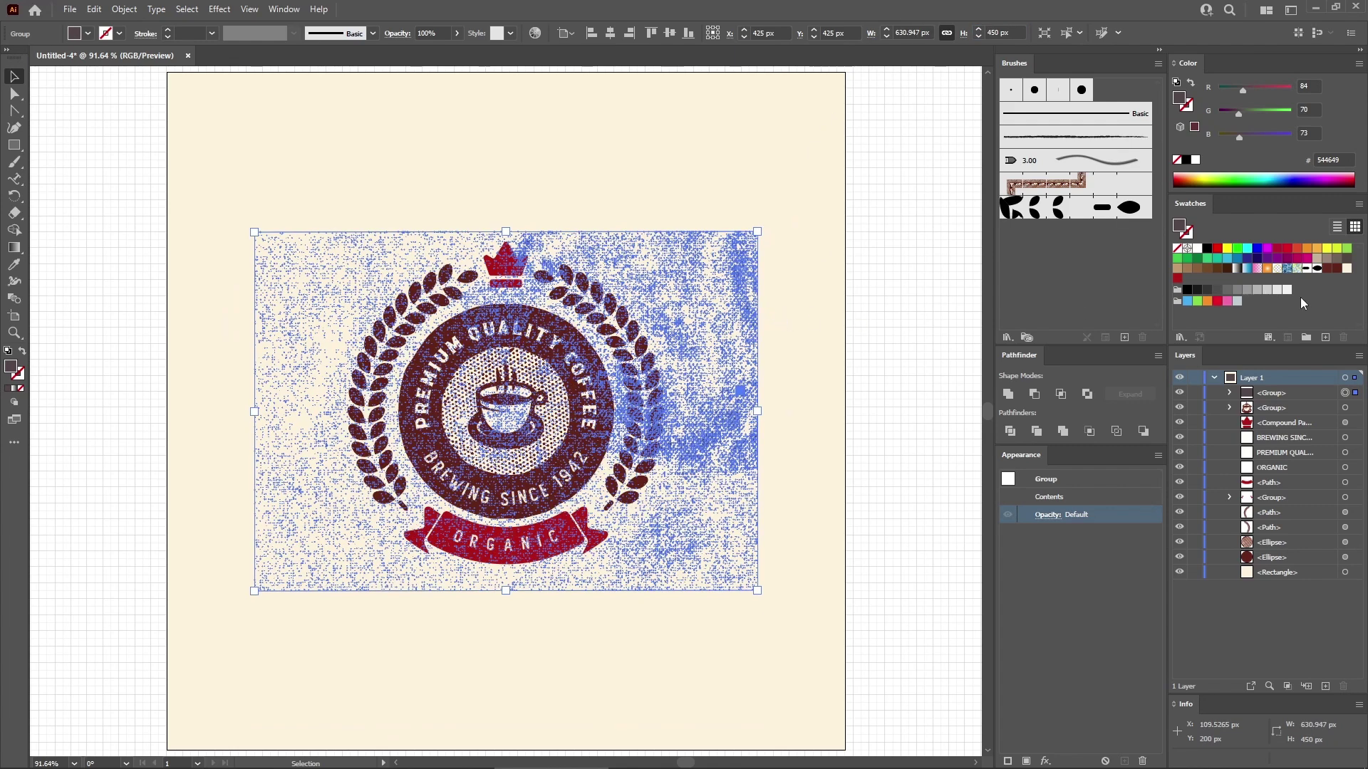
- Fill the grunge texture over the badge with the cream swatch and set its opacity to 50%
{"action": "left_click", "coordinate": [1346, 269]}
{"action": "left_click", "coordinate": [428, 33]}
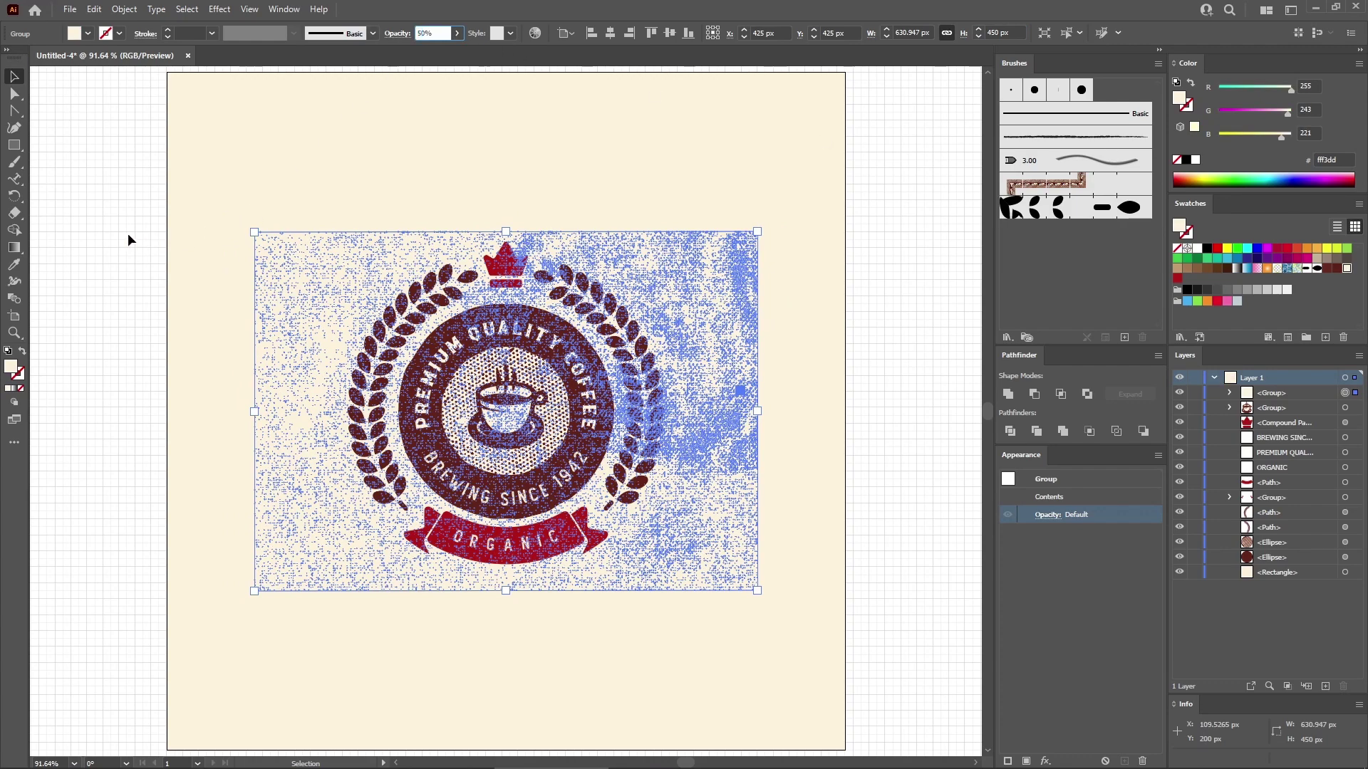
{"action": "left_click", "coordinate": [128, 237]}
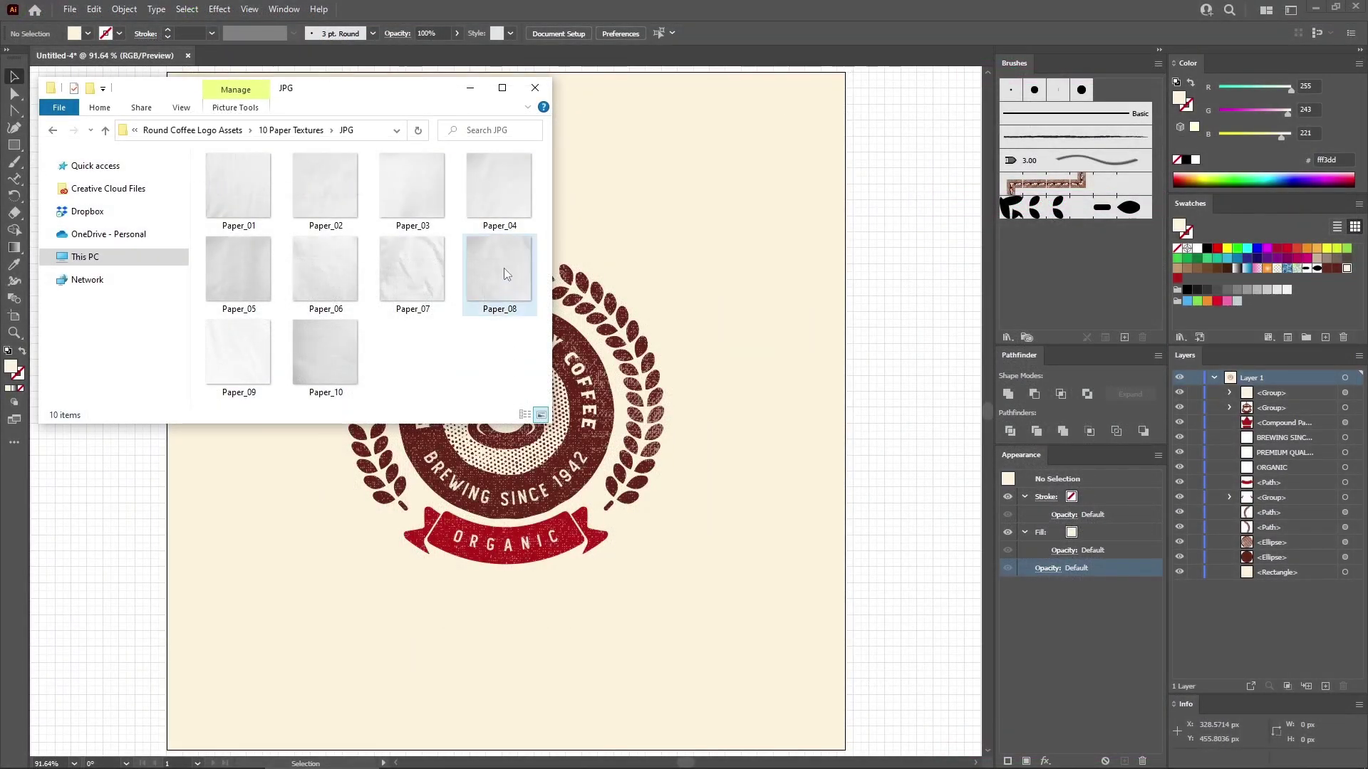
- Place the Paper_08 image from the paper textures folder, scaled to 850 × 850 px and centred on the artboard
{"action": "left_click_drag", "start_coordinate": [497, 261], "coordinate": [670, 352]}
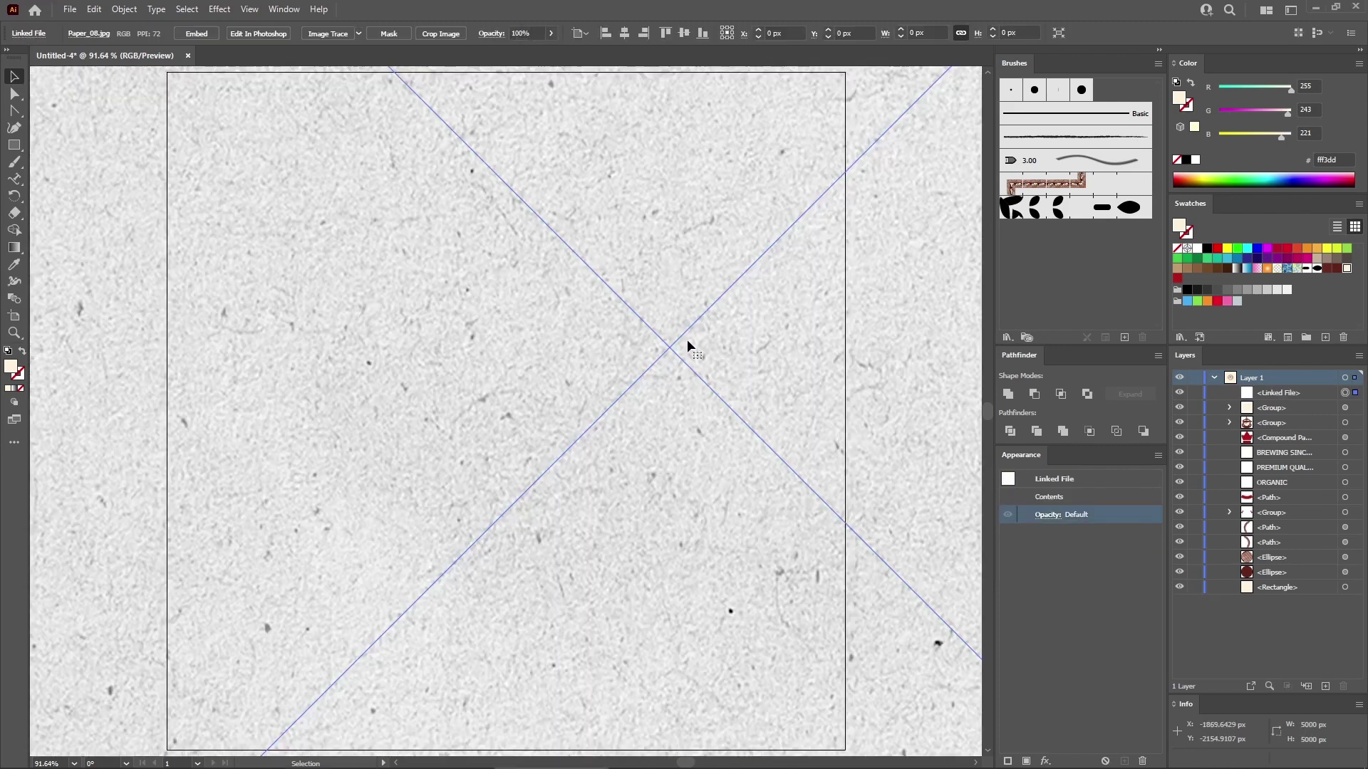
{"action": "left_click", "coordinate": [1012, 32]}
{"action": "type", "text": "850"}
{"action": "key", "text": "Return"}
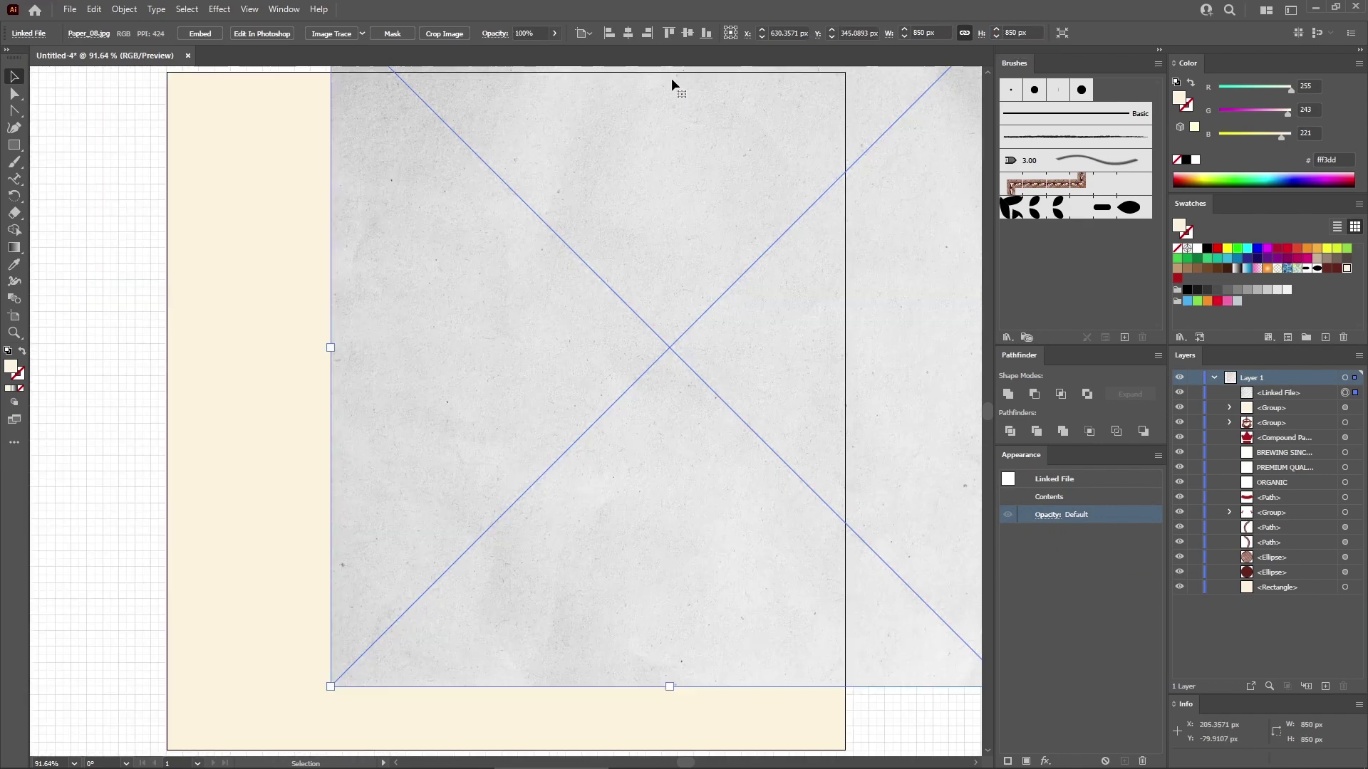
{"action": "left_click", "coordinate": [632, 33]}
{"action": "left_click", "coordinate": [685, 33]}
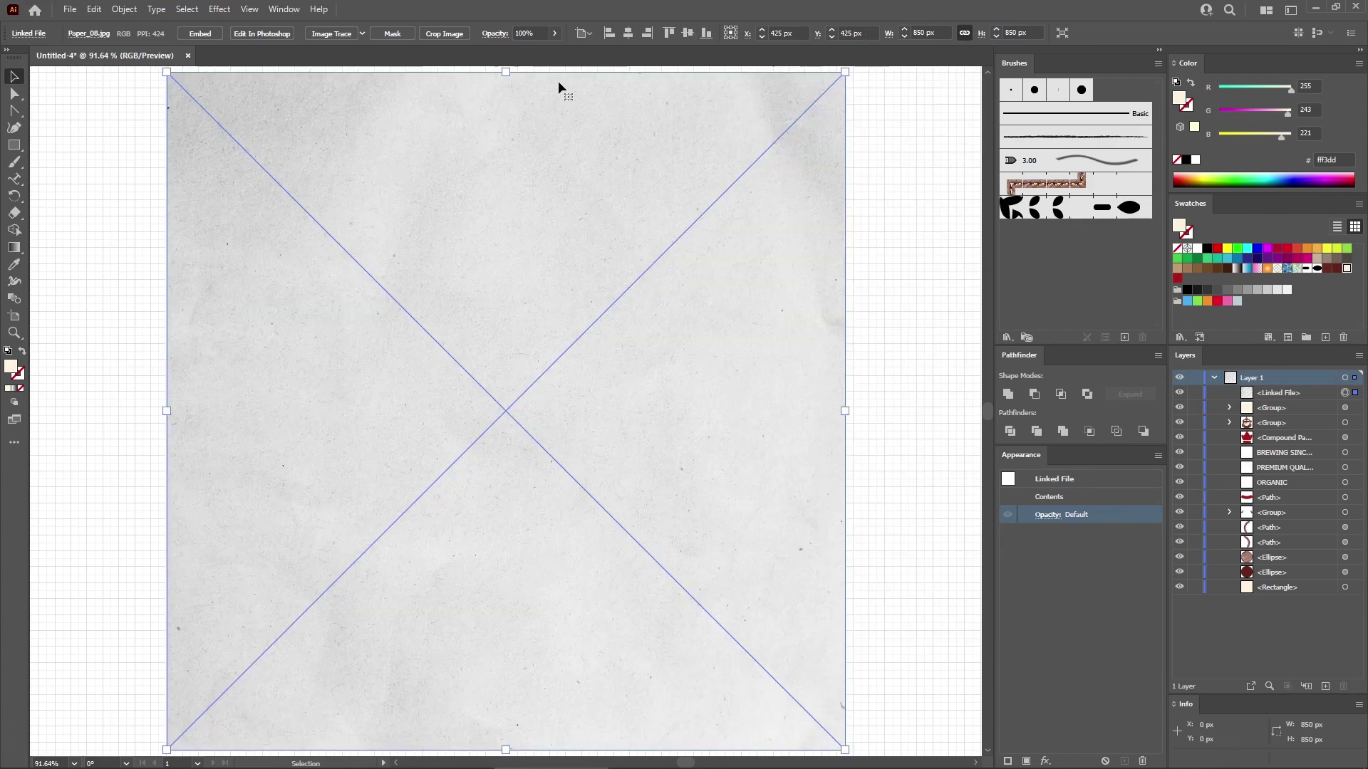
- Set the blending mode of the Paper_08 image to Multiply and deselect it
{"action": "left_click", "coordinate": [495, 36]}
{"action": "left_click", "coordinate": [406, 58]}
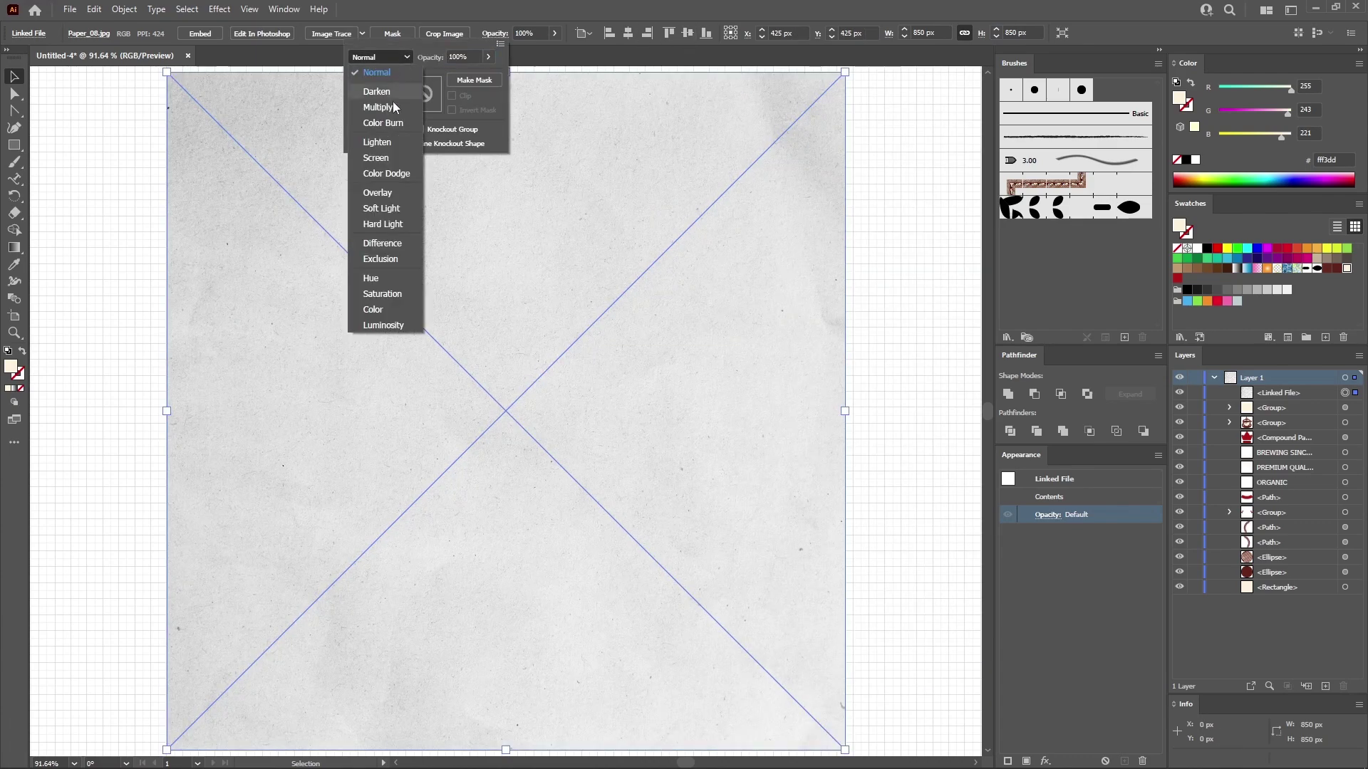
{"action": "left_click", "coordinate": [387, 107]}
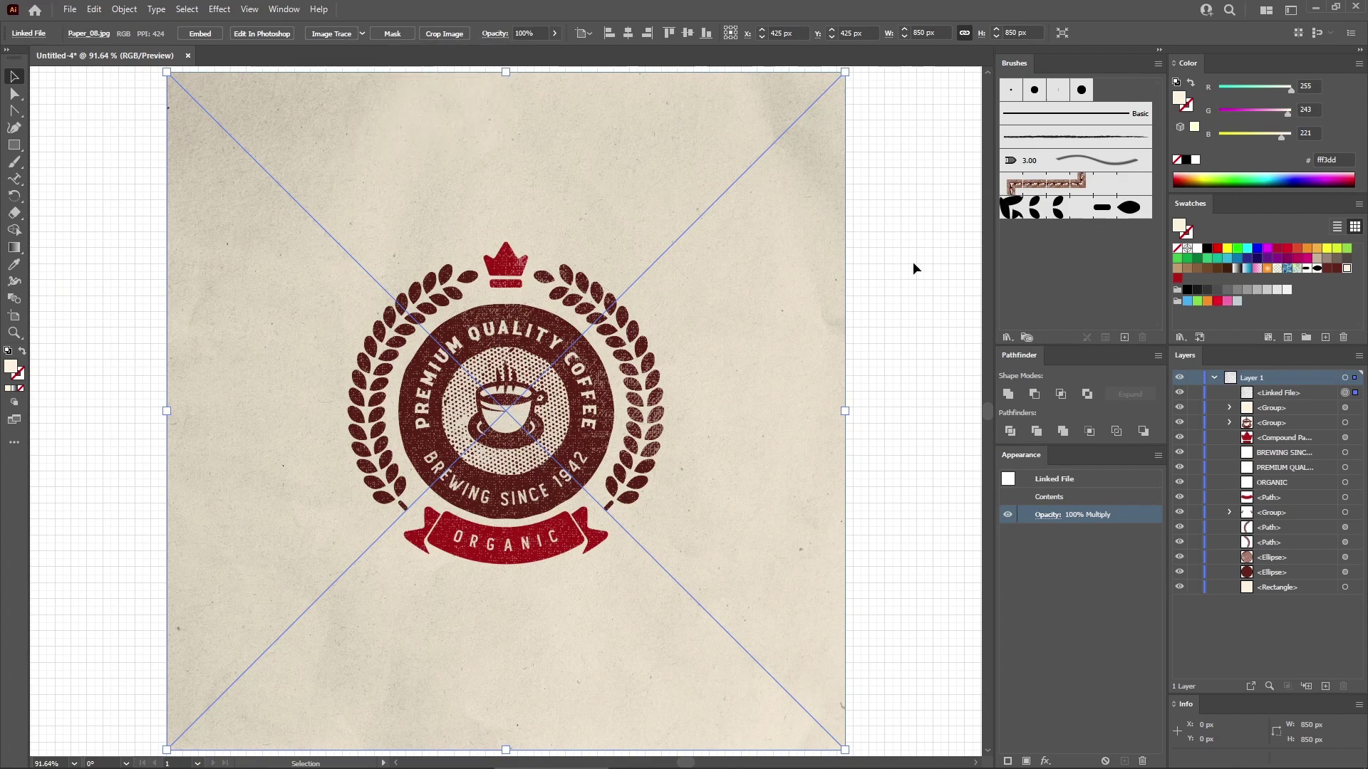
{"action": "left_click", "coordinate": [916, 263]}
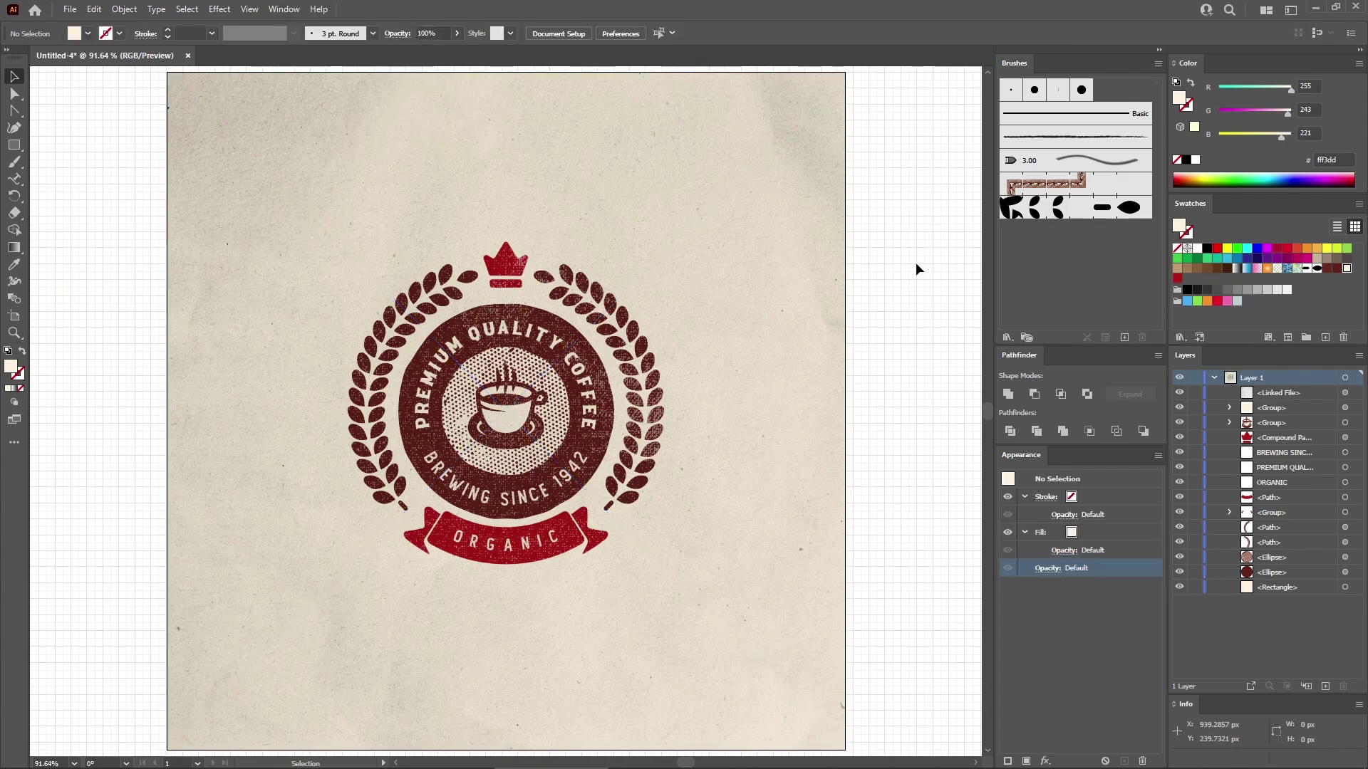